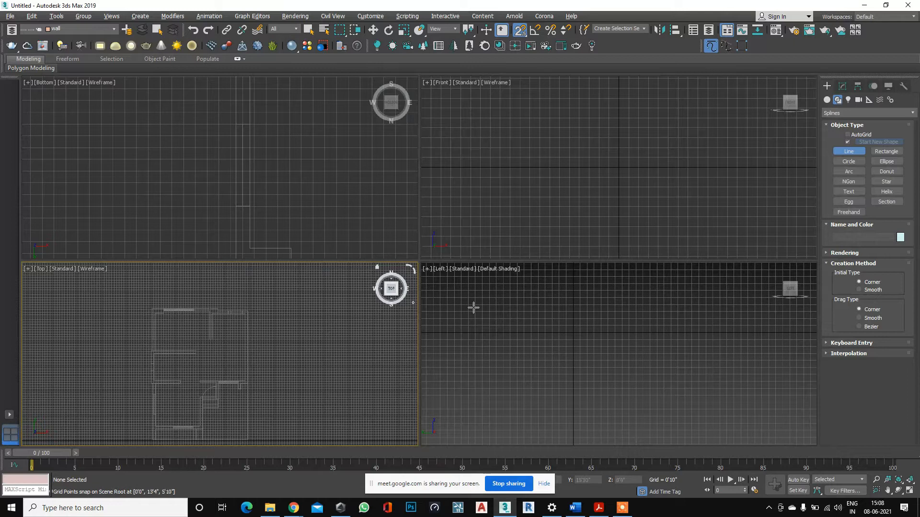
# Launch Revit 2021 and hide the screen-sharing notice.
pyautogui.click(527, 508)
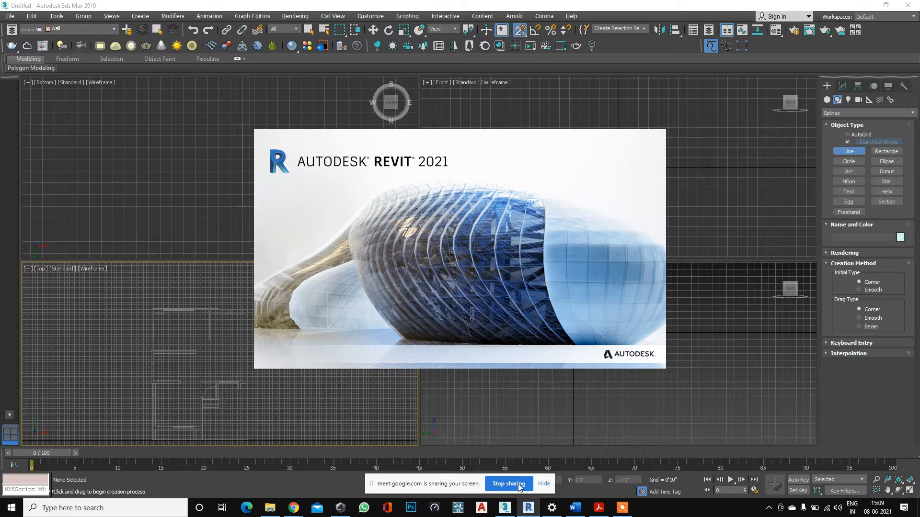
pyautogui.moveTo(629, 509)
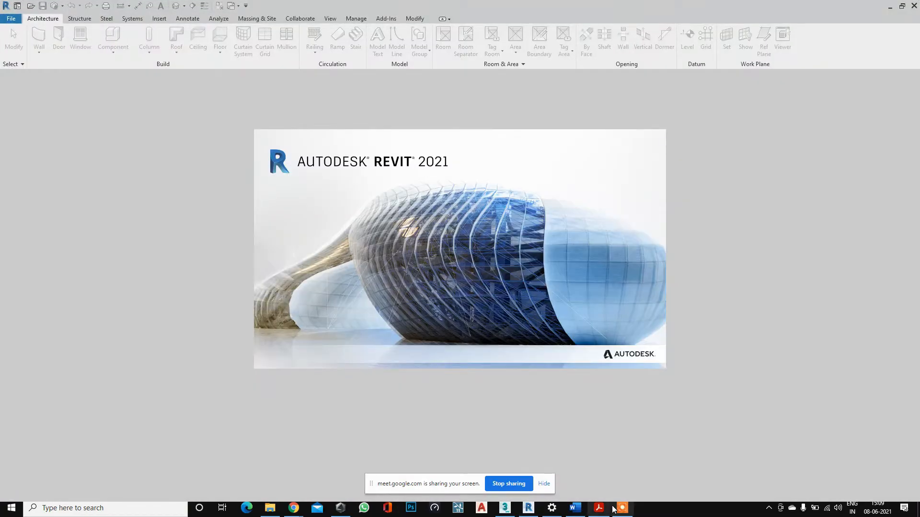
pyautogui.click(544, 484)
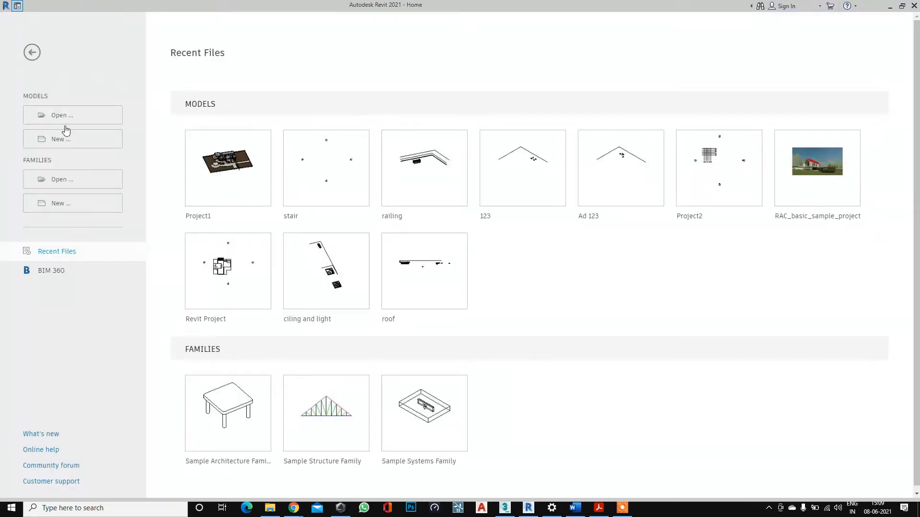
pyautogui.click(64, 140)
pyautogui.click(402, 233)
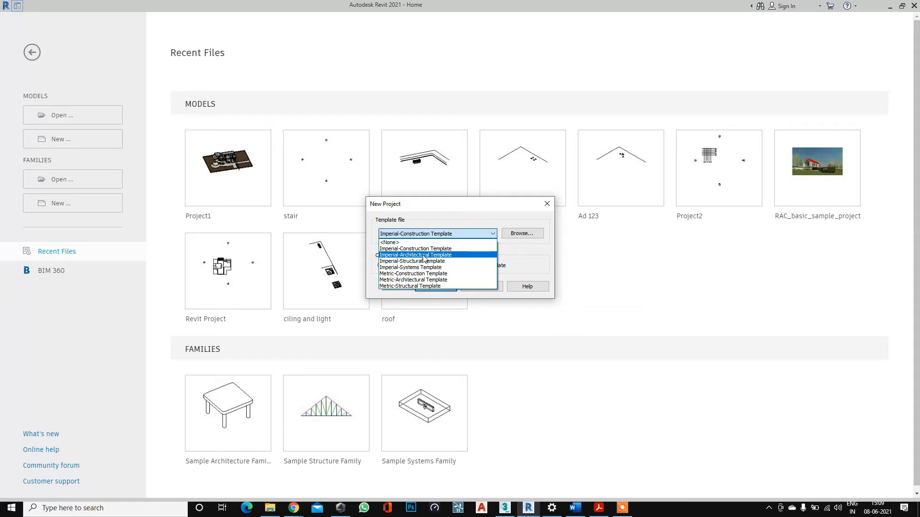
pyautogui.click(234, 152)
pyautogui.click(480, 285)
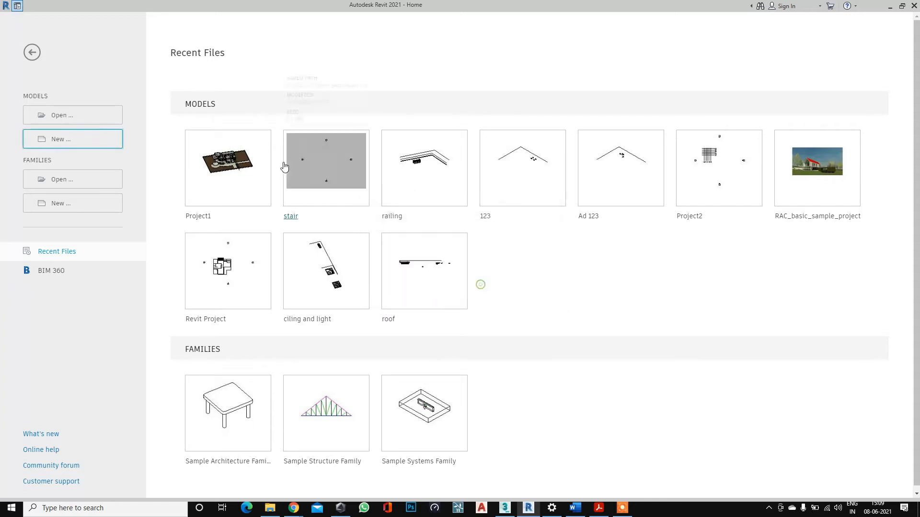
# Open the recent model Project1 in its 3D view.
pyautogui.click(220, 162)
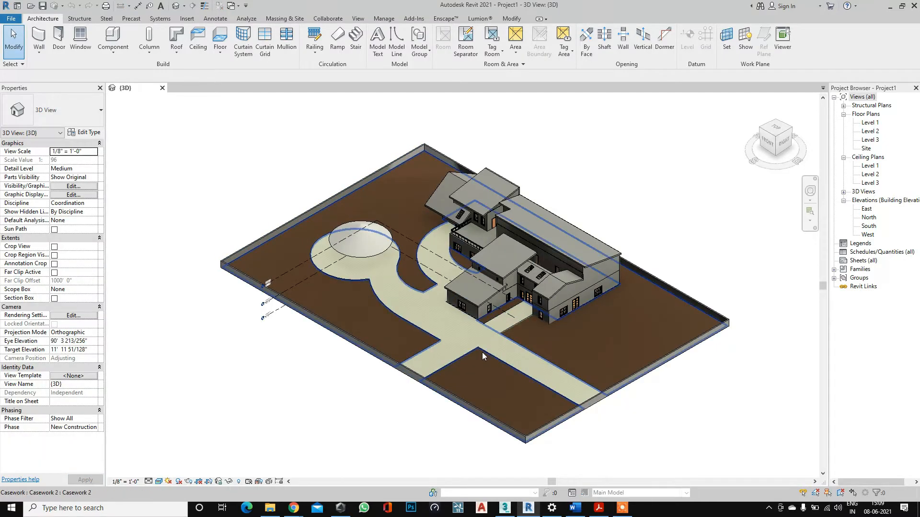
pyautogui.scroll(4, 448, 318)
pyautogui.scroll(-3, 491, 295)
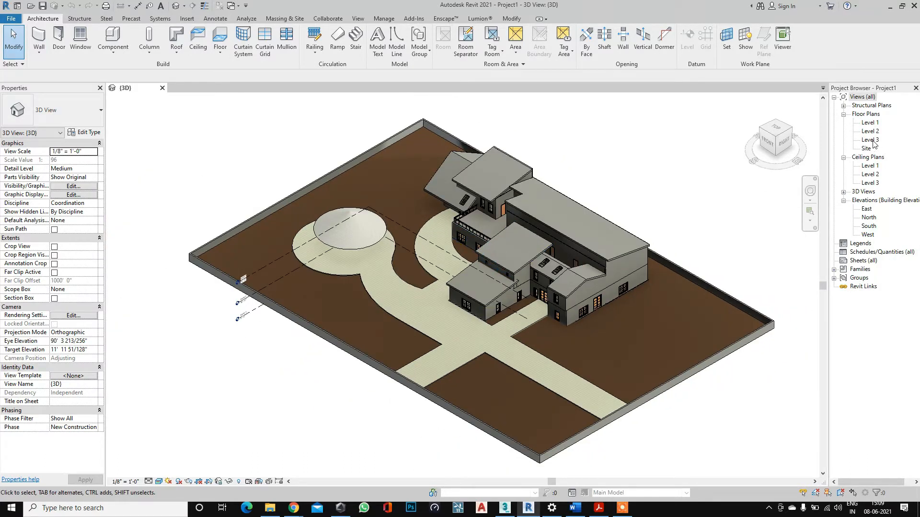
# View the Level 1 floor plan of the house and return to the 3D view.
pyautogui.doubleClick(869, 123)
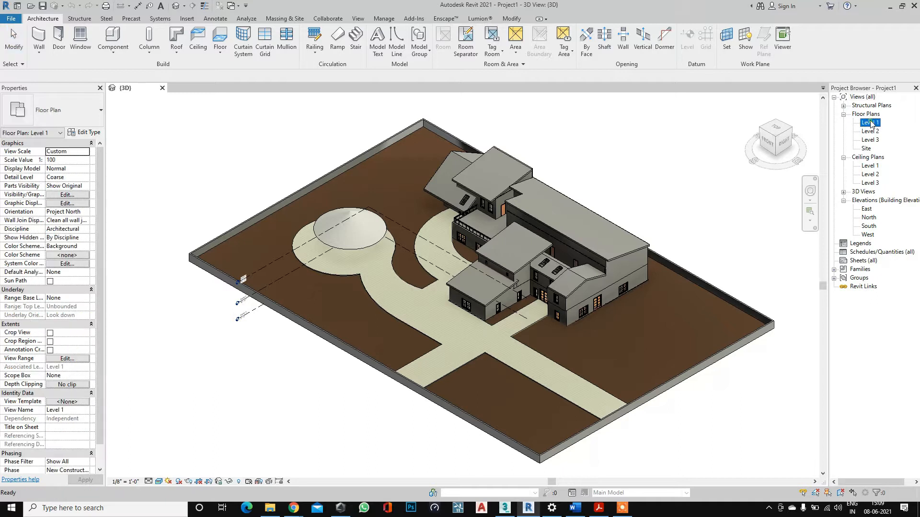
pyautogui.scroll(4, 345, 144)
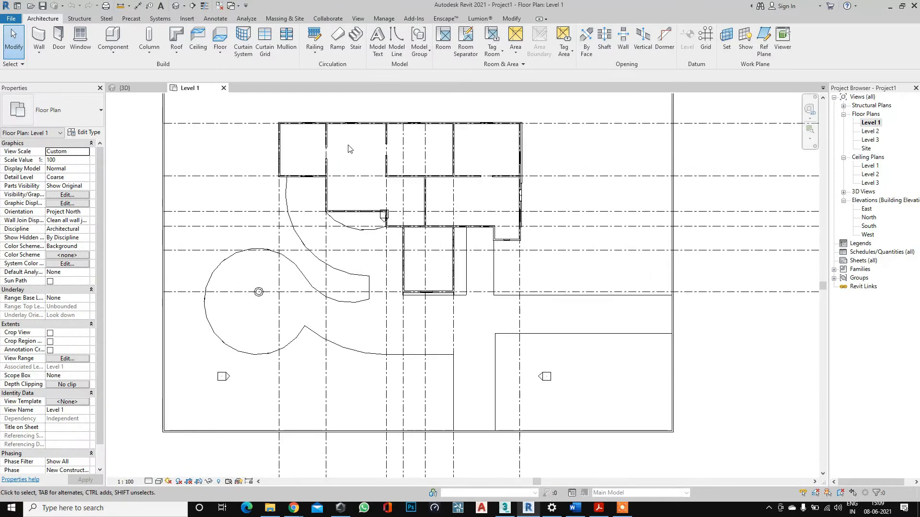
pyautogui.click(123, 88)
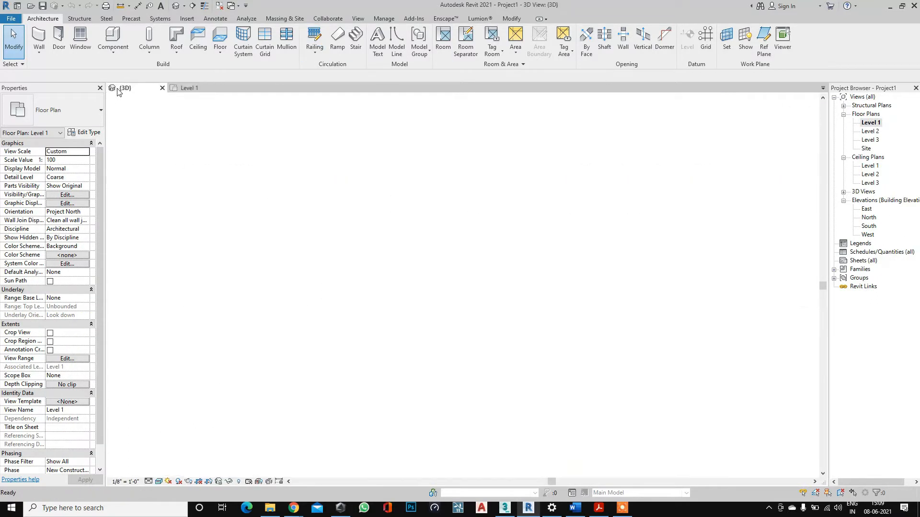
# Examine the house's front and left sides, roofs and terrace in the 3D view.
pyautogui.keyDown('shift'); pyautogui.moveTo(412, 300); pyautogui.dragTo(444, 306, button='middle'); pyautogui.keyUp('shift')
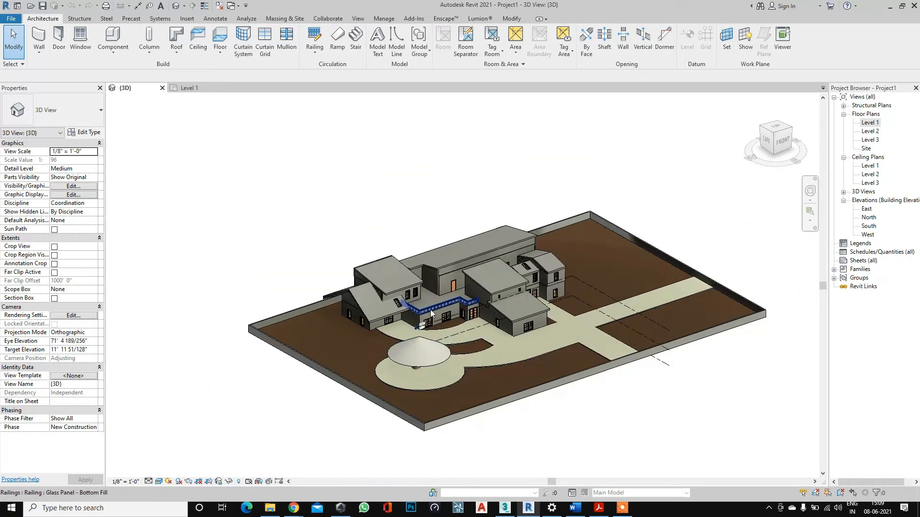
pyautogui.scroll(5, 460, 319)
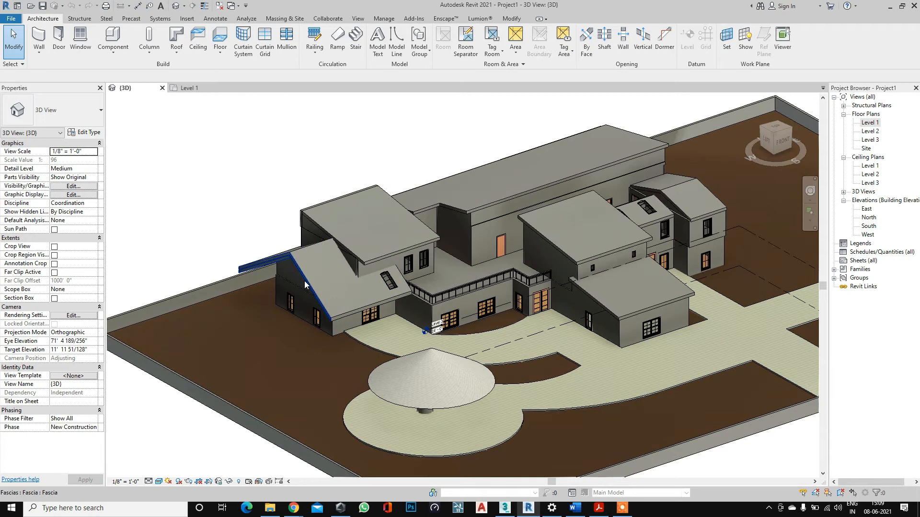
pyautogui.scroll(-2, 297, 253)
pyautogui.scroll(5, 311, 285)
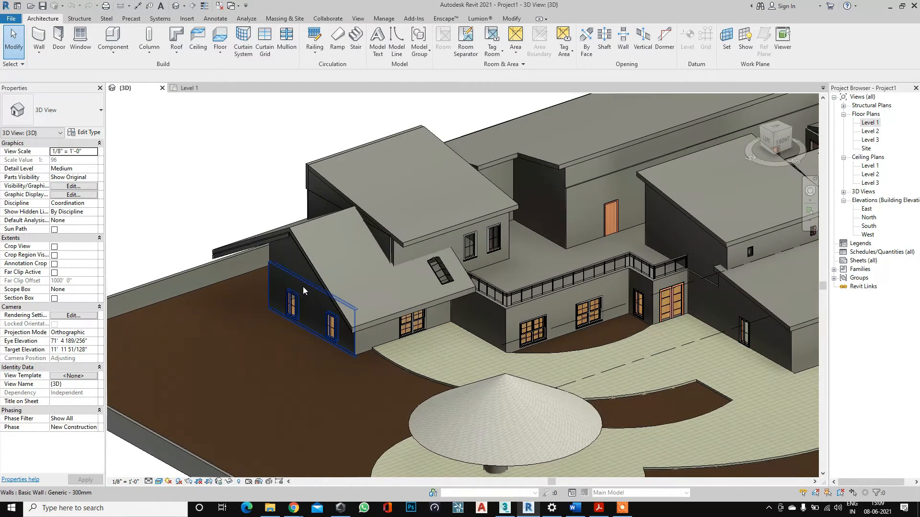
pyautogui.scroll(-6, 303, 289)
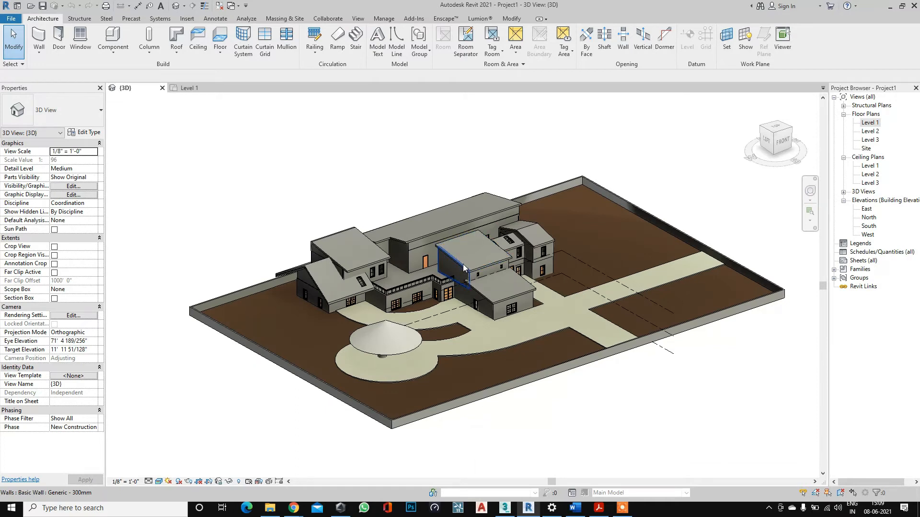
# Point out the Schedules/Quantities and Sheets categories of the project, and inspect the whole site in 3D.
pyautogui.click(865, 252)
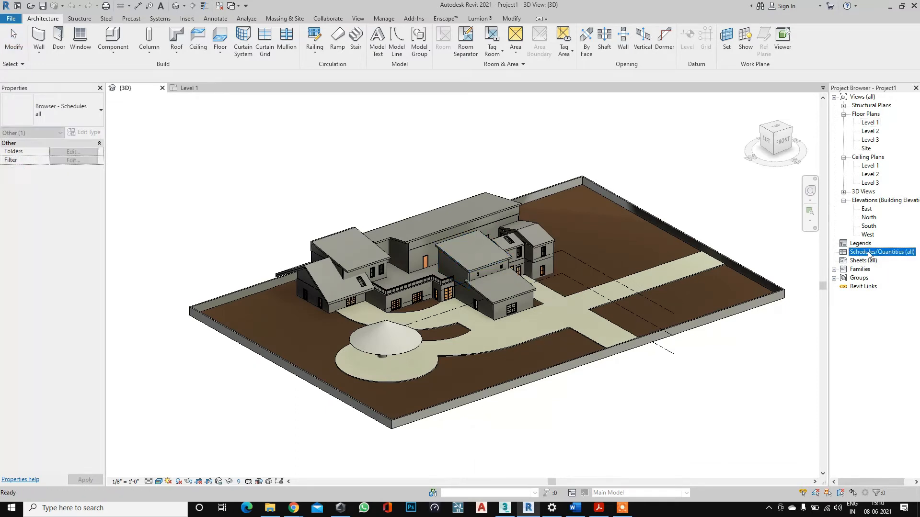
pyautogui.click(859, 262)
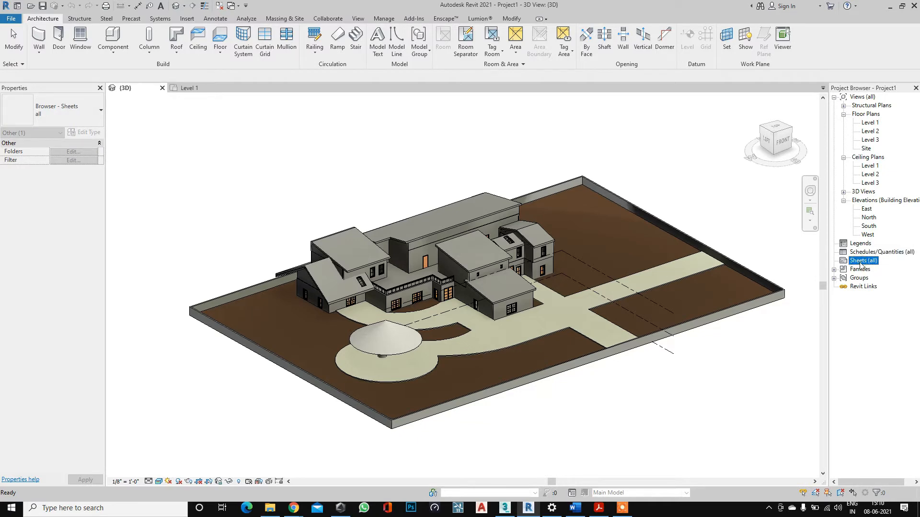
pyautogui.scroll(3, 386, 285)
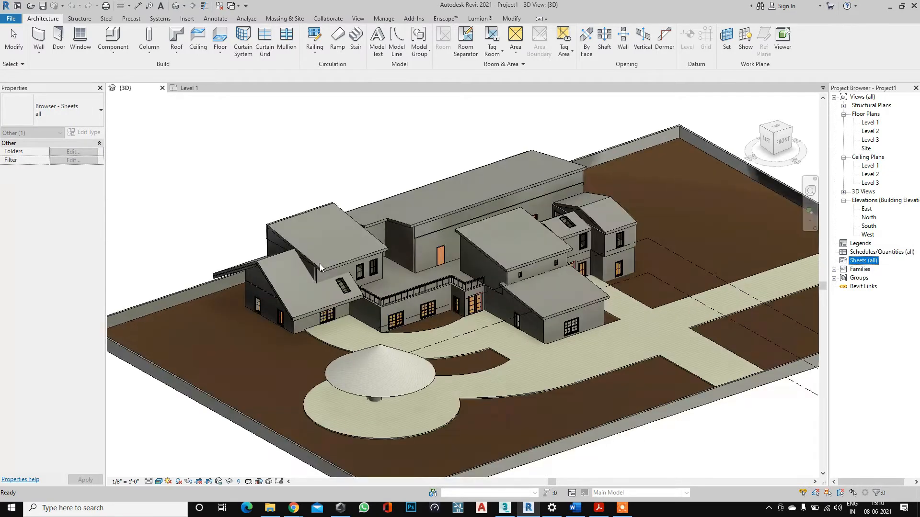
pyautogui.scroll(-3, 329, 295)
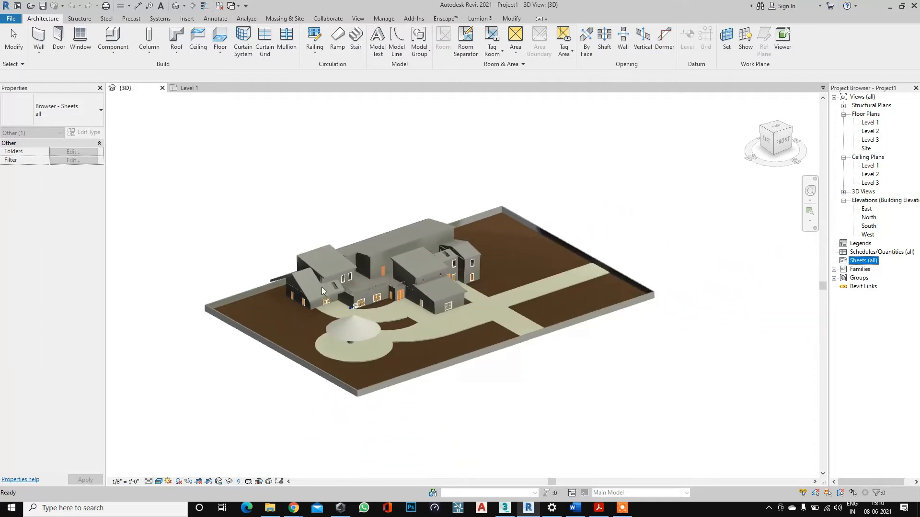
pyautogui.scroll(2, 401, 256)
pyautogui.scroll(-3, 318, 280)
pyautogui.scroll(1, 360, 278)
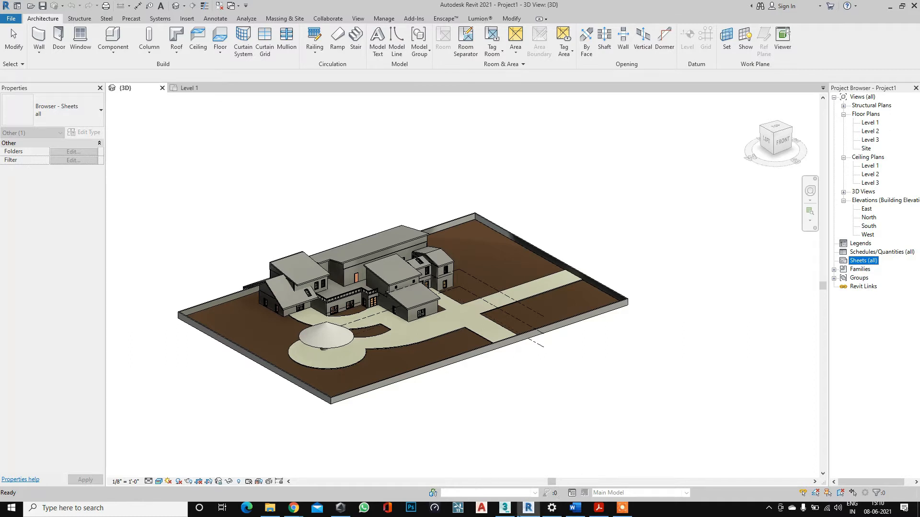
# Switch to 3ds Max and examine the imported floor plan in the Top viewport.
pyautogui.click(505, 508)
pyautogui.scroll(-2, 314, 289)
pyautogui.scroll(2, 261, 324)
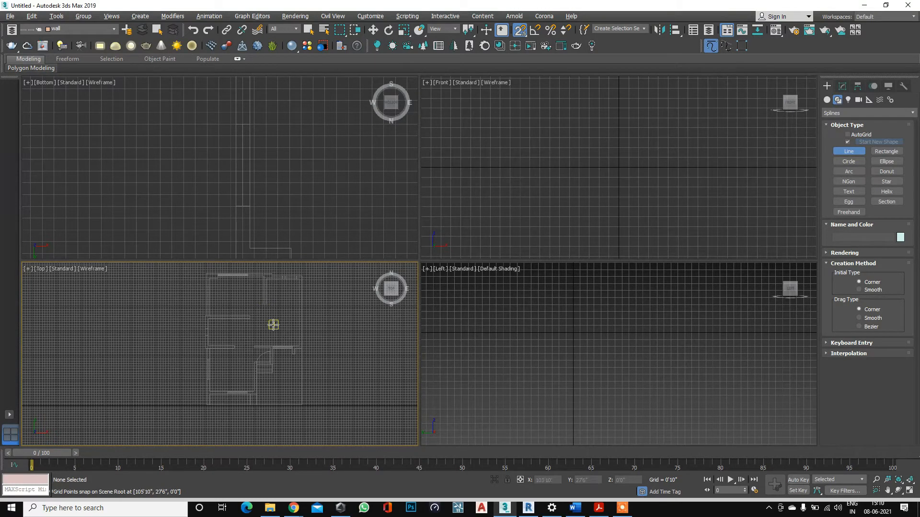
pyautogui.scroll(-2, 271, 324)
pyautogui.scroll(3, 226, 291)
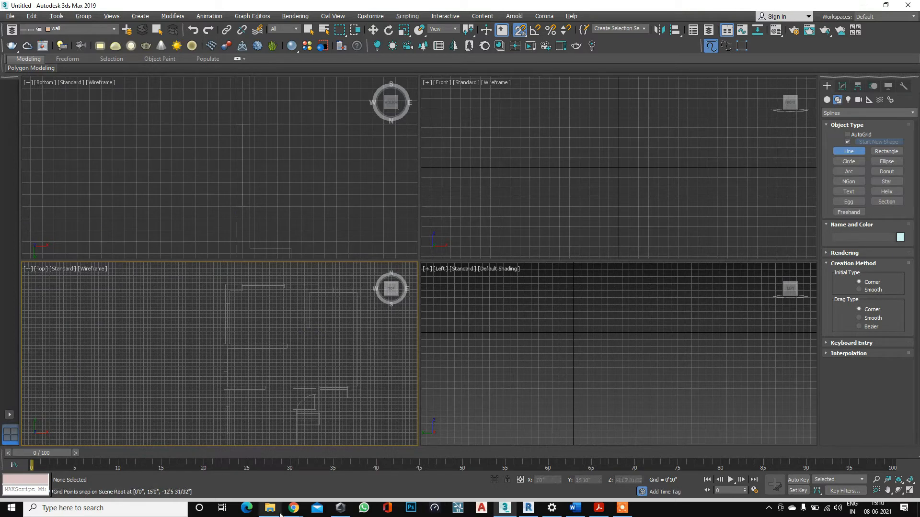
# Switch to File Explorer and inspect the revit_ render image in the internship 3ds max folder.
pyautogui.moveTo(271, 506)
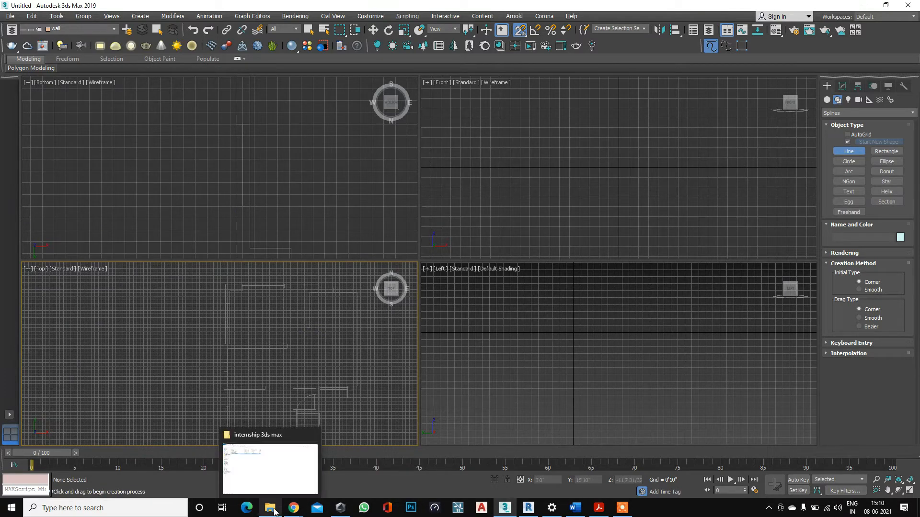
pyautogui.click(271, 472)
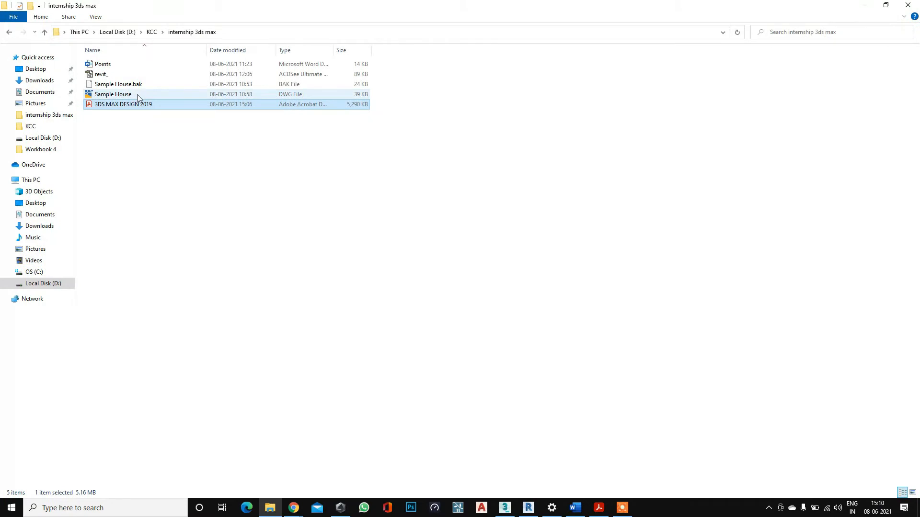
pyautogui.doubleClick(115, 78)
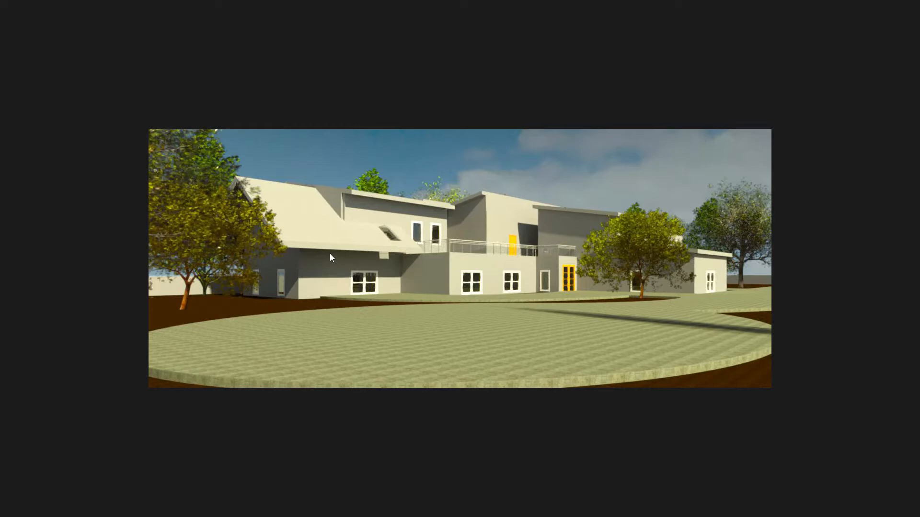
pyautogui.scroll(2, 292, 248)
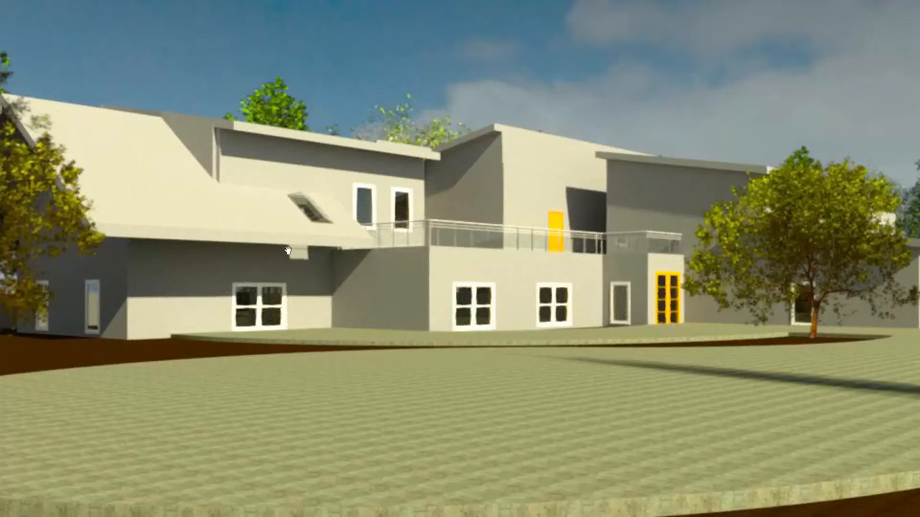
pyautogui.scroll(-1, 561, 265)
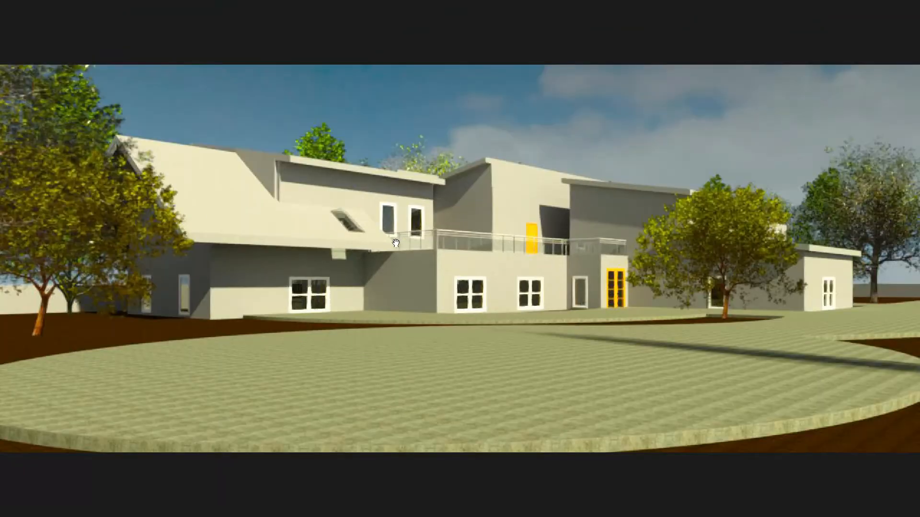
pyautogui.scroll(-1, 250, 202)
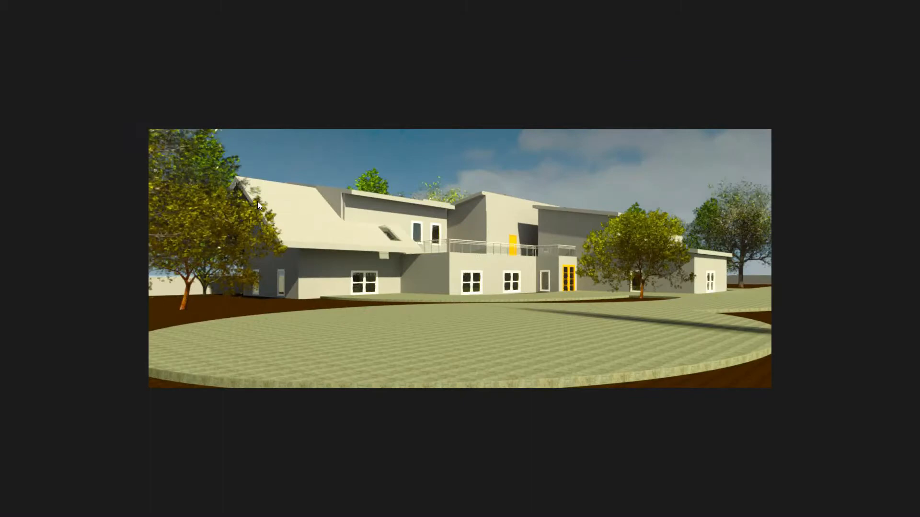
pyautogui.press('Escape')
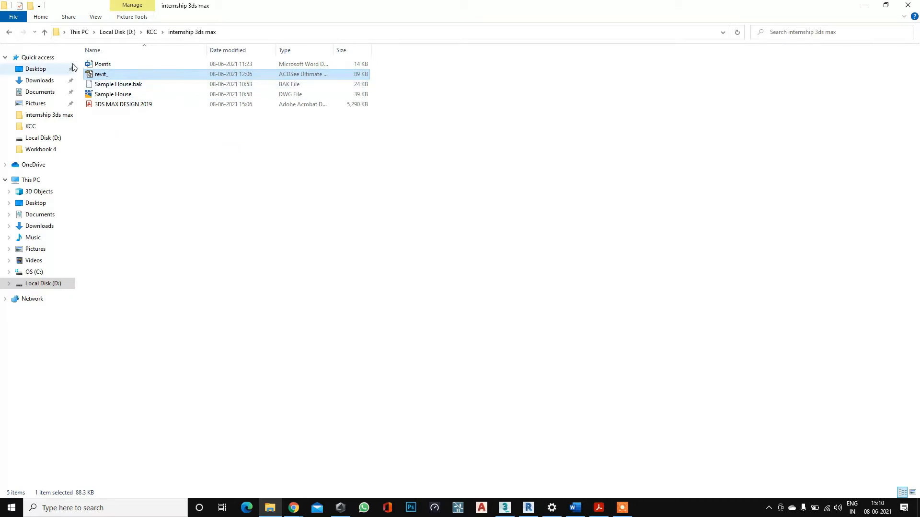
# Open the Workbook 4 folder inside KCC and view the f 3 render image.
pyautogui.click(44, 32)
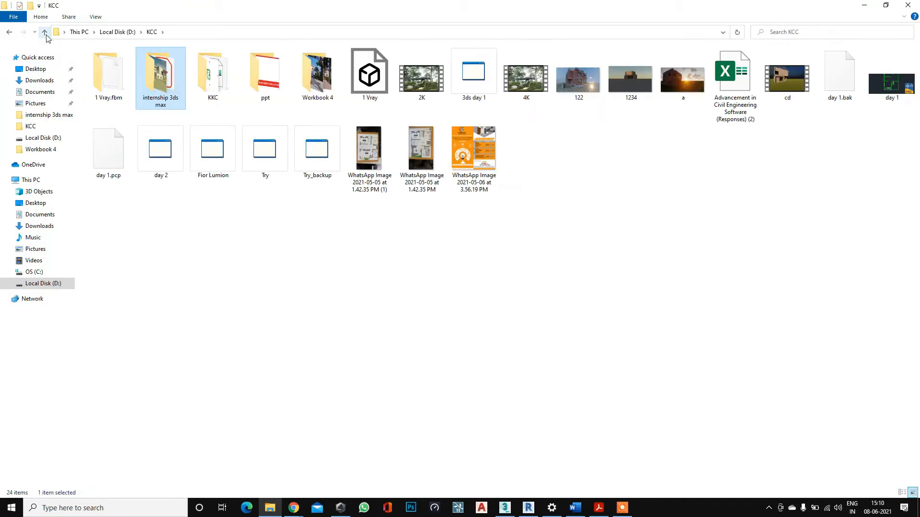
pyautogui.doubleClick(319, 83)
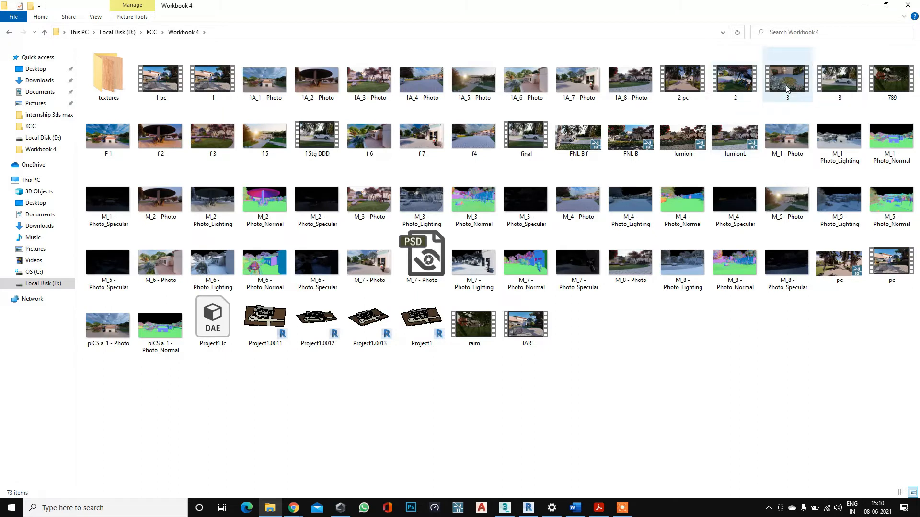
pyautogui.doubleClick(211, 137)
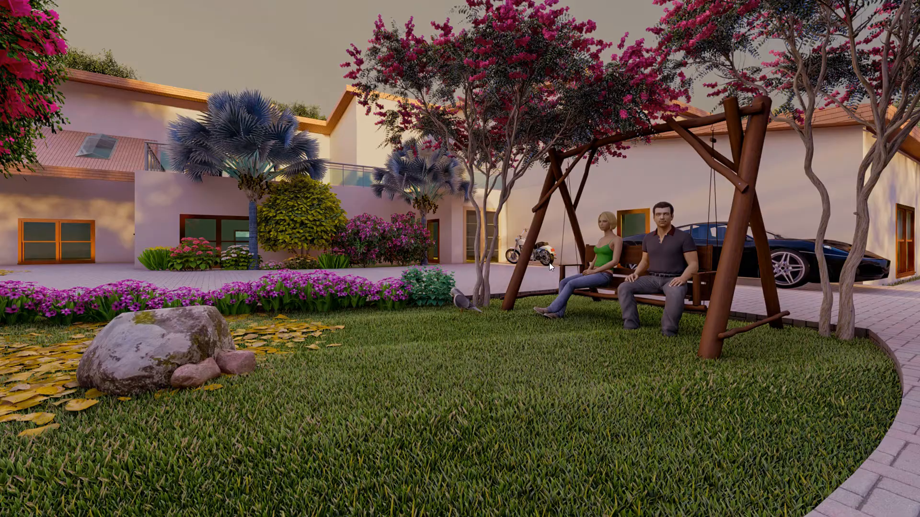
pyautogui.press('Escape')
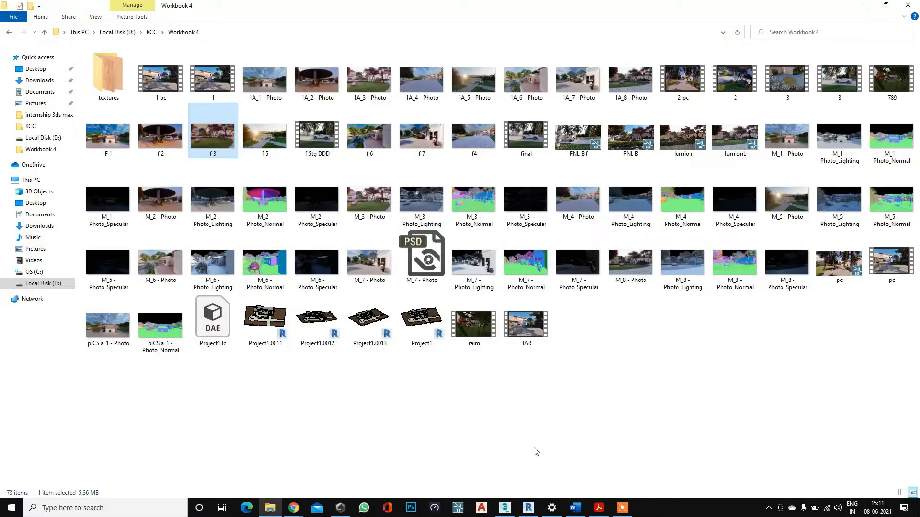
# Return to 3ds Max and look over the floor plan in the Top viewport again.
pyautogui.click(505, 509)
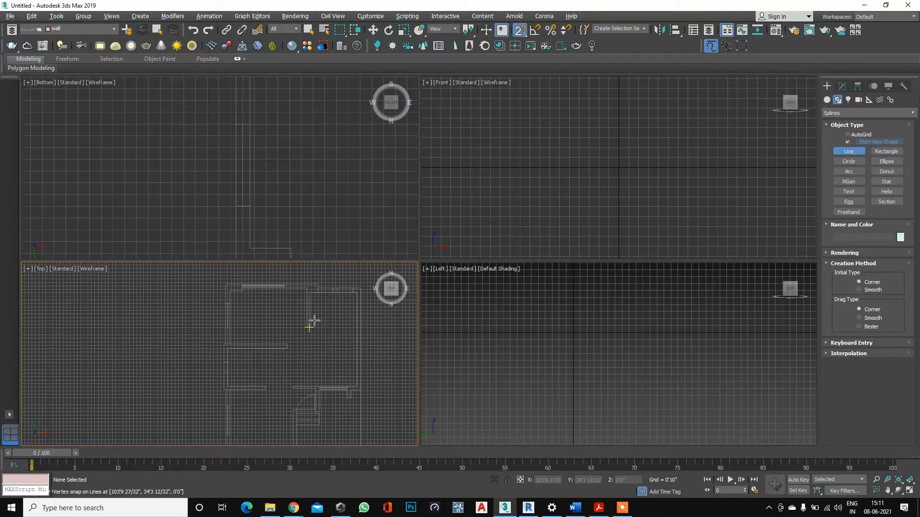
pyautogui.scroll(-3, 316, 331)
pyautogui.scroll(2, 288, 329)
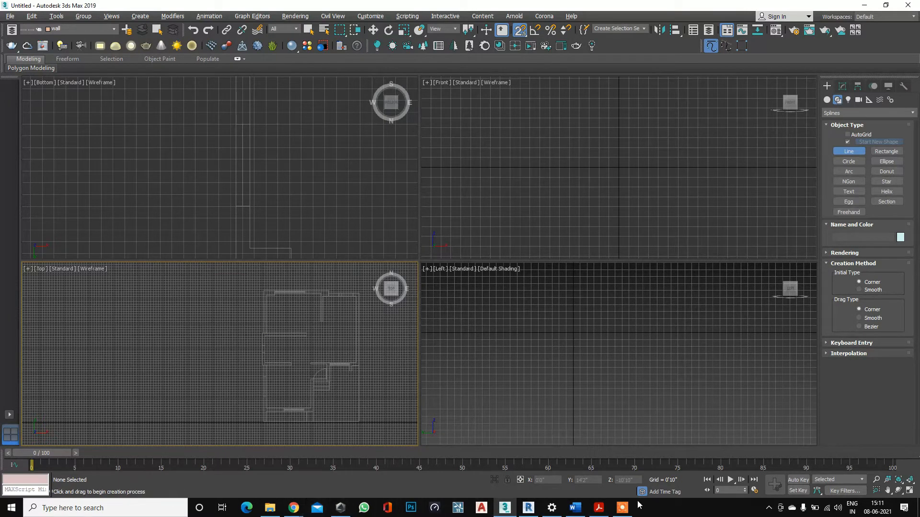
# Open the 3DS MAX DESIGN 2019 PDF from the internship 3ds max folder and view its course topics page.
pyautogui.click(270, 508)
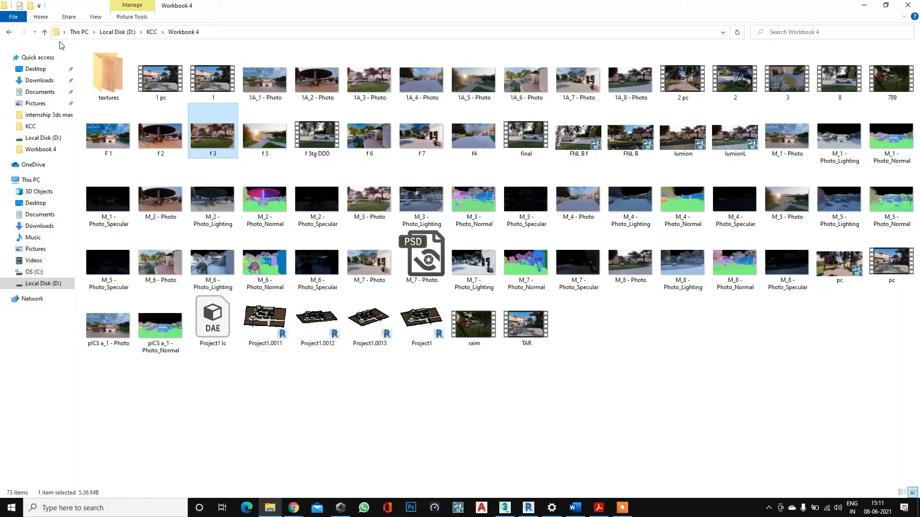
pyautogui.click(43, 32)
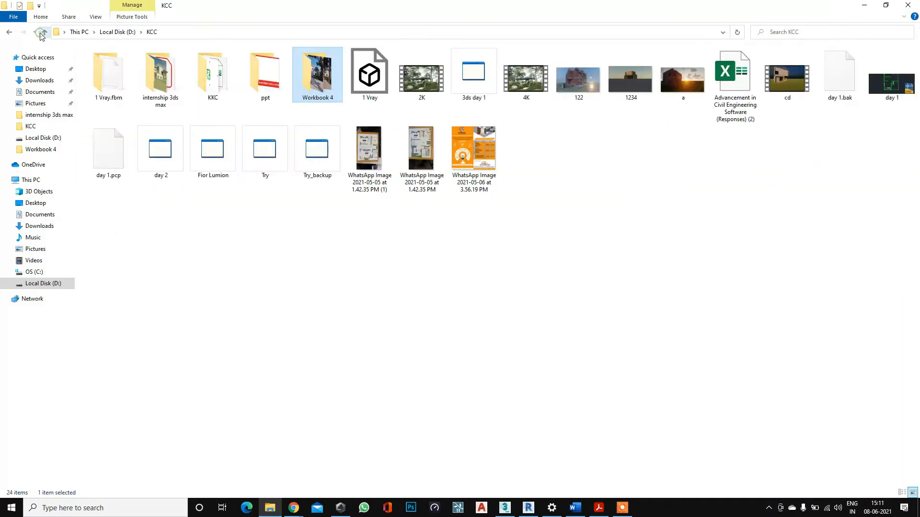
pyautogui.doubleClick(161, 79)
pyautogui.doubleClick(121, 64)
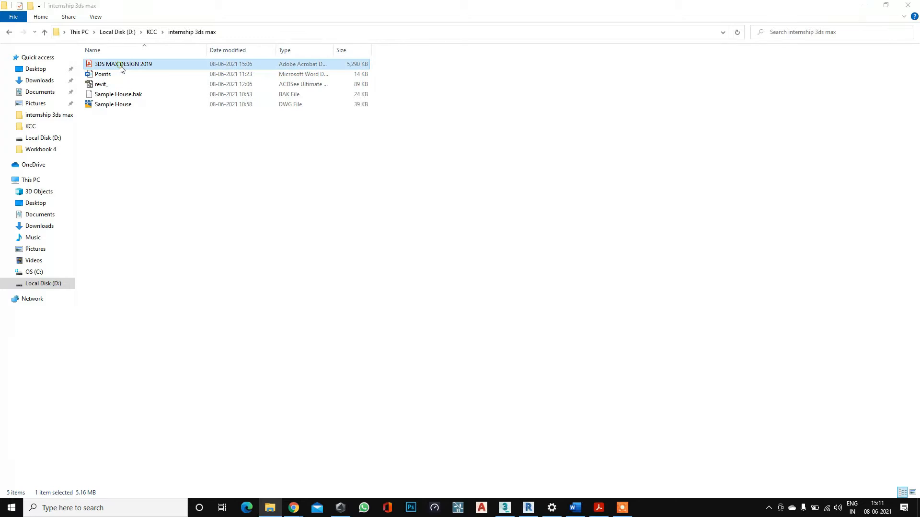
pyautogui.scroll(14, 391, 287)
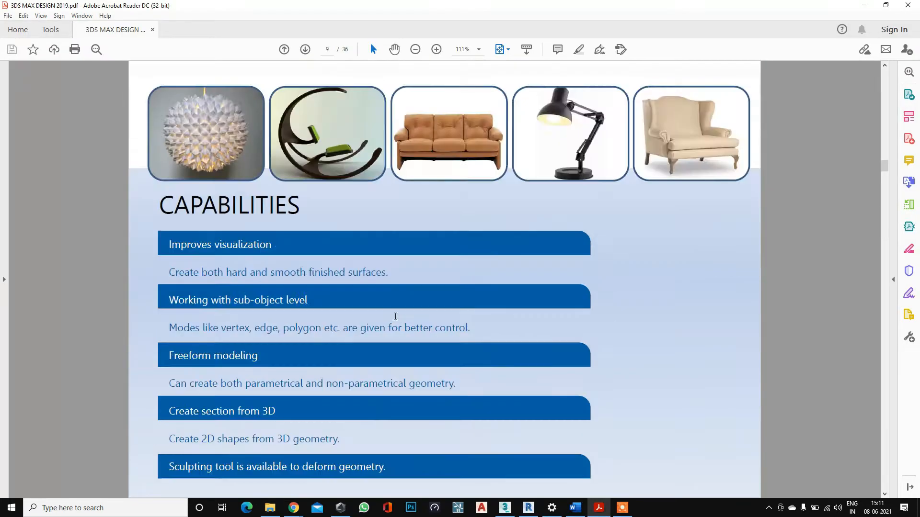
pyautogui.scroll(-1, 391, 304)
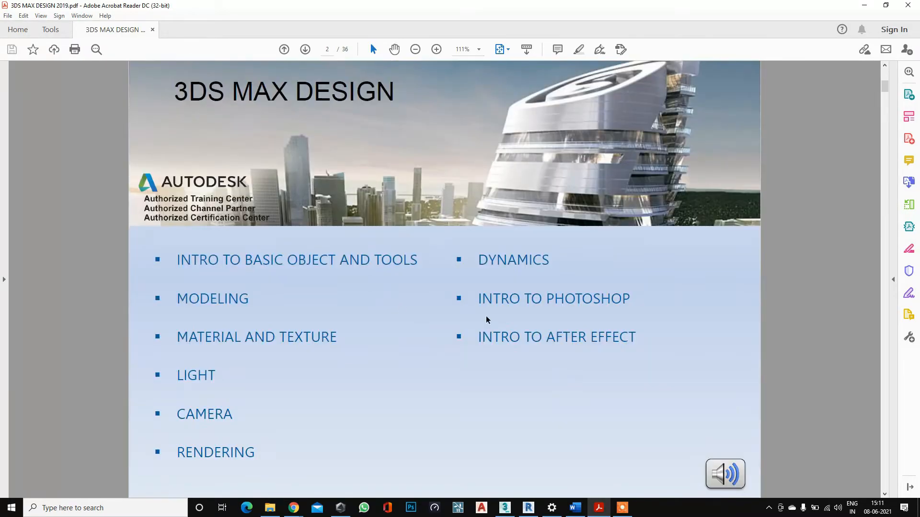
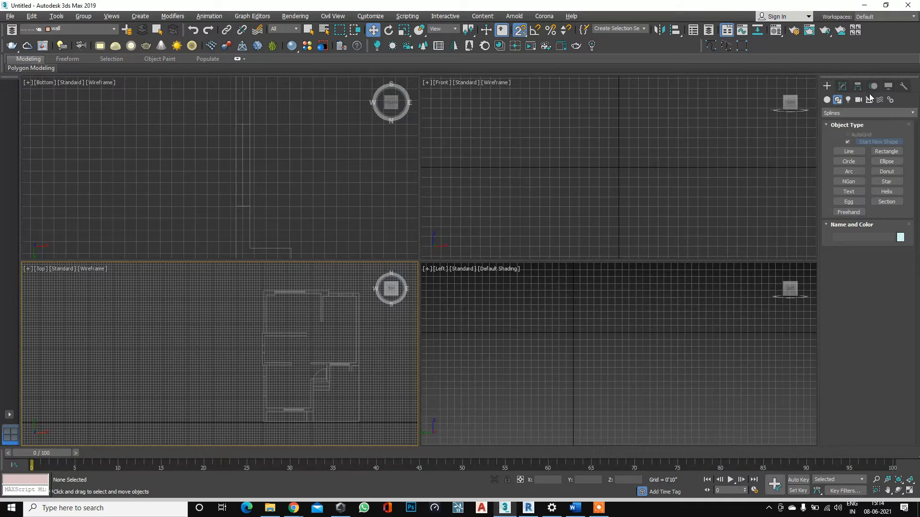
# Maximize the Top viewport containing the floor plan in 3ds Max.
pyautogui.scroll(-1, 513, 353)
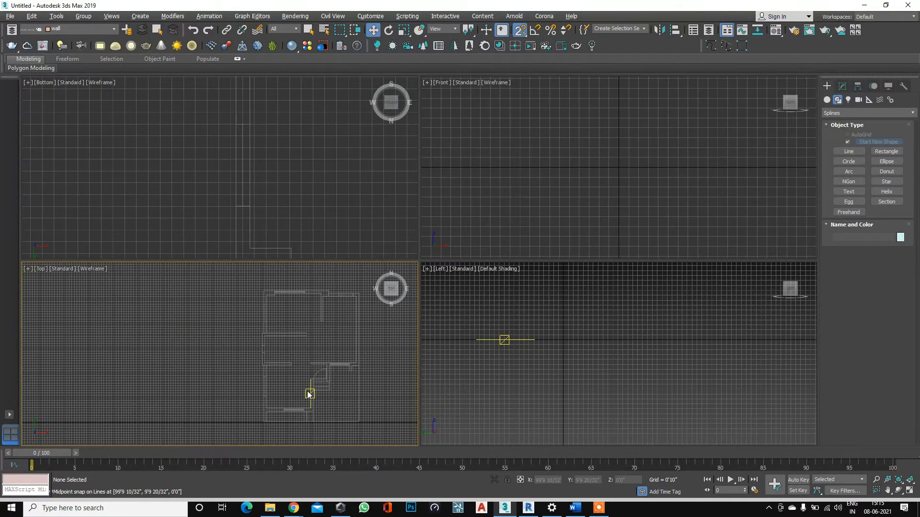
pyautogui.hotkey('alt', 'w')
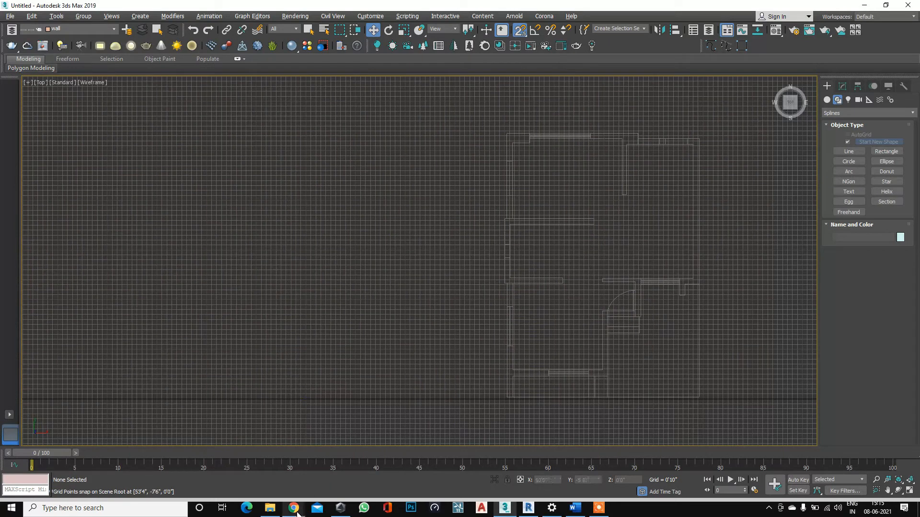
# Check the Google Meet call window in Chrome and return to 3ds Max.
pyautogui.moveTo(295, 512)
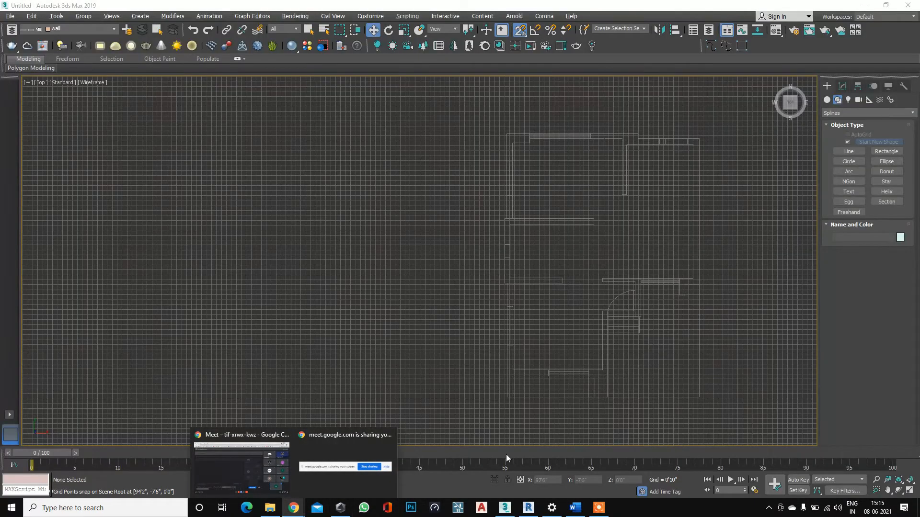
pyautogui.click(261, 460)
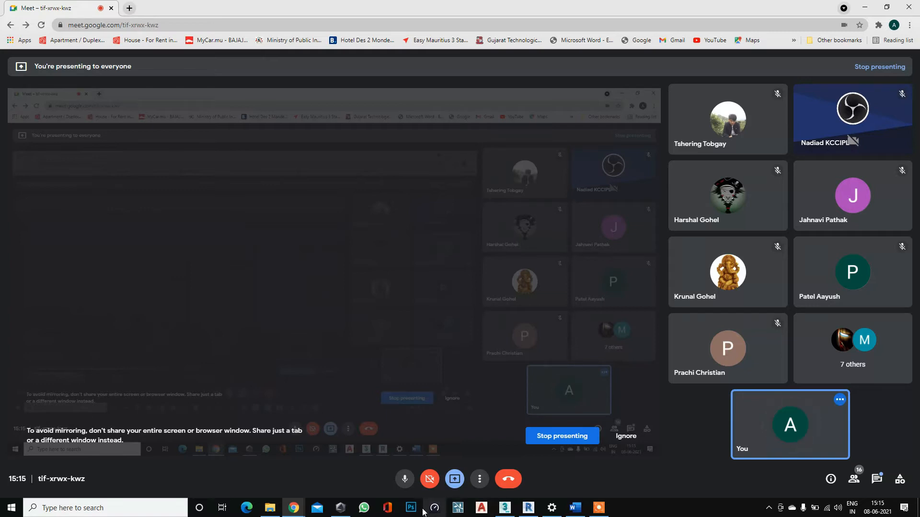
pyautogui.click(504, 508)
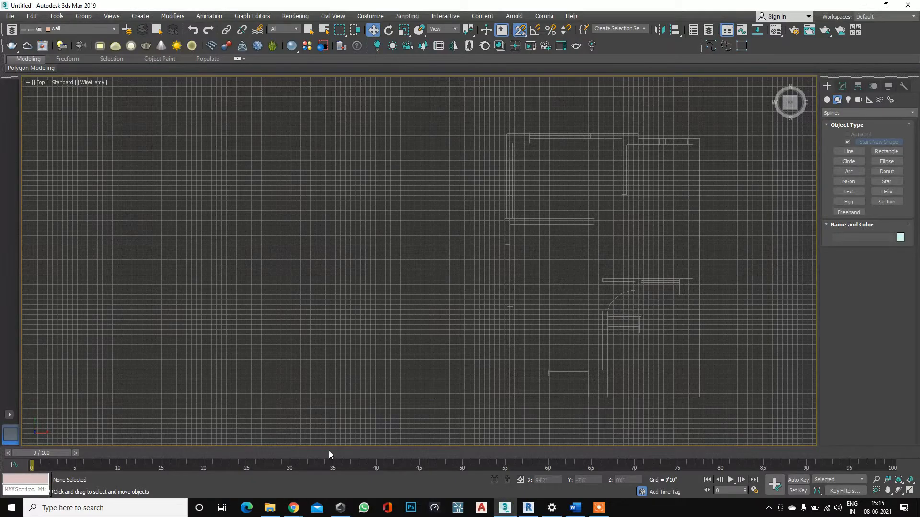
# Compare the floor plan in the four-viewport layout with the maximized Top viewport.
pyautogui.moveTo(542, 312); pyautogui.dragTo(485, 302, button='middle')
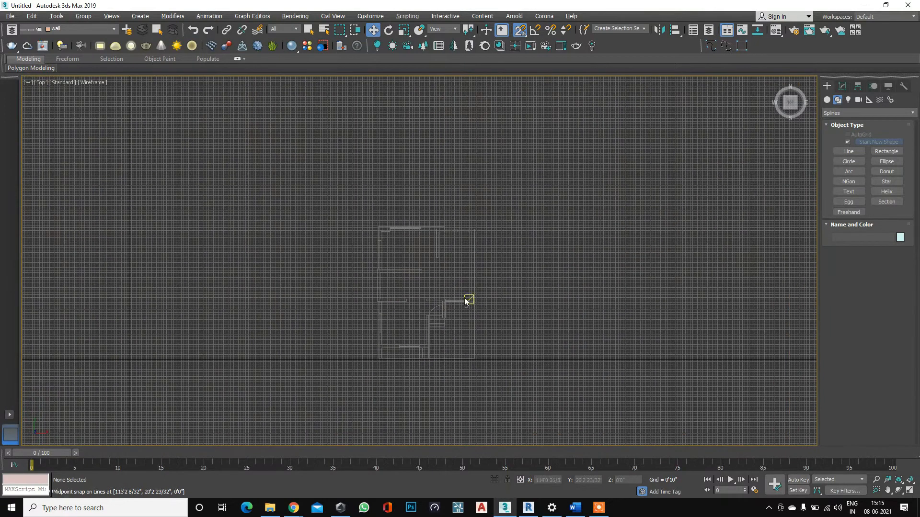
pyautogui.scroll(3, 431, 259)
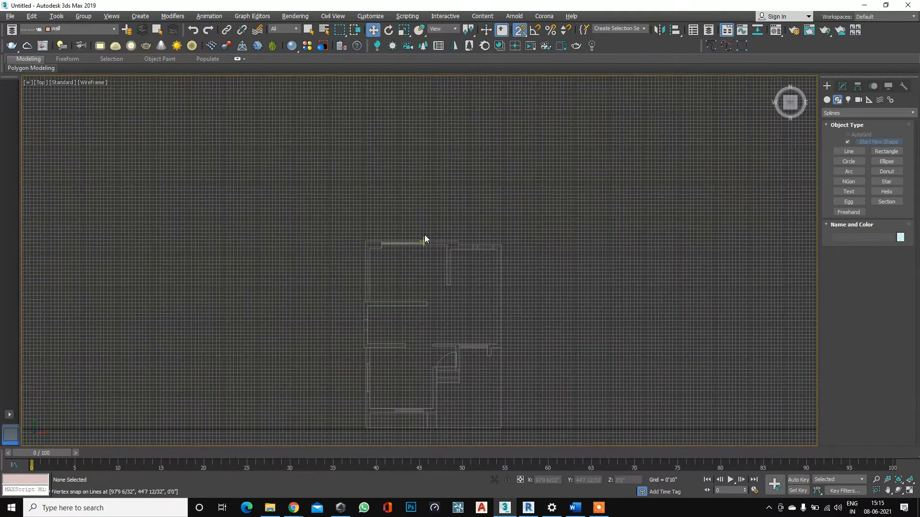
pyautogui.hotkey('alt', 'w')
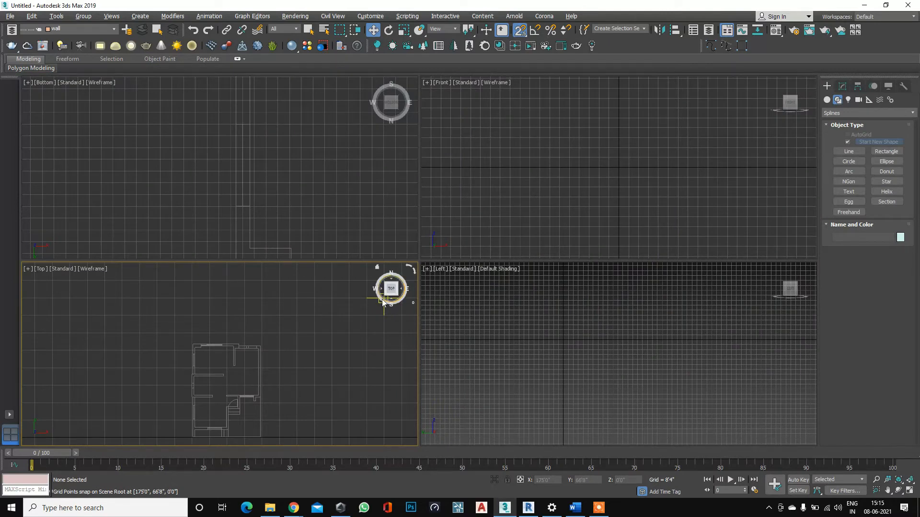
pyautogui.hotkey('alt', 'w')
pyautogui.scroll(-1, 386, 299)
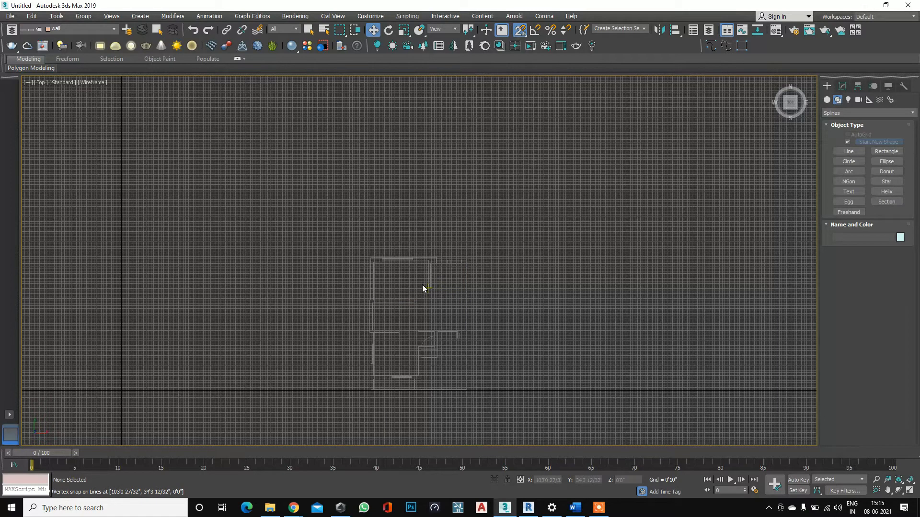
# Maximize the Left viewport and hide its grid.
pyautogui.hotkey('alt', 'w')
pyautogui.hotkey('alt', 'w')
pyautogui.press('g')
pyautogui.scroll(-10, 378, 265)
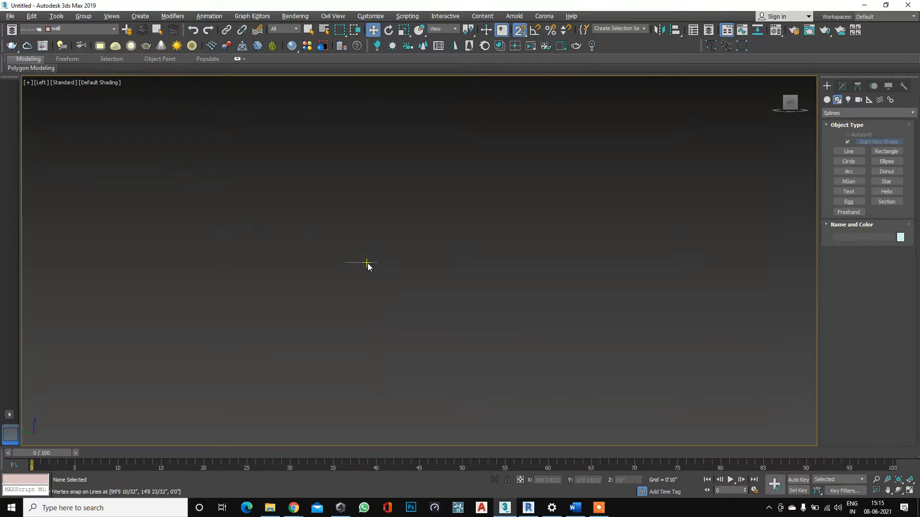
# Change the maximized viewport to the Top view, fit the floor plan in it and hide the grid.
pyautogui.press('t')
pyautogui.press('z')
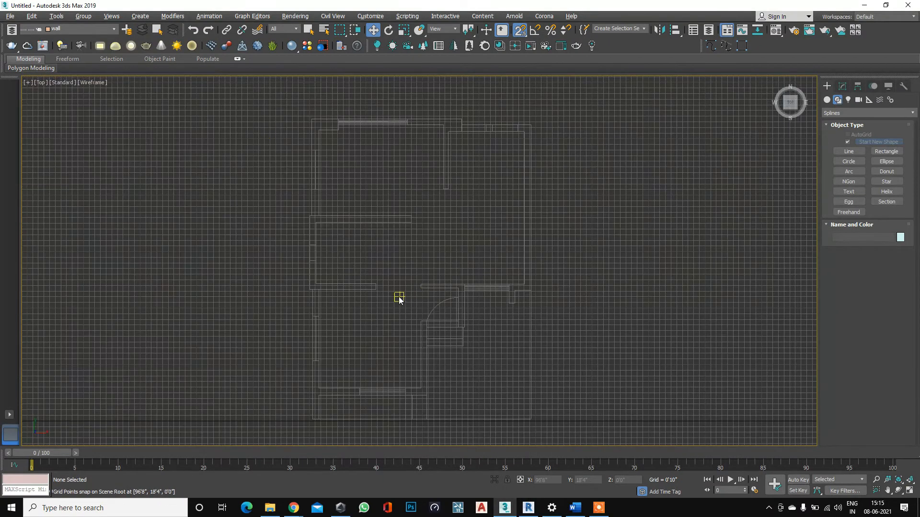
pyautogui.press('g')
pyautogui.scroll(-2, 389, 285)
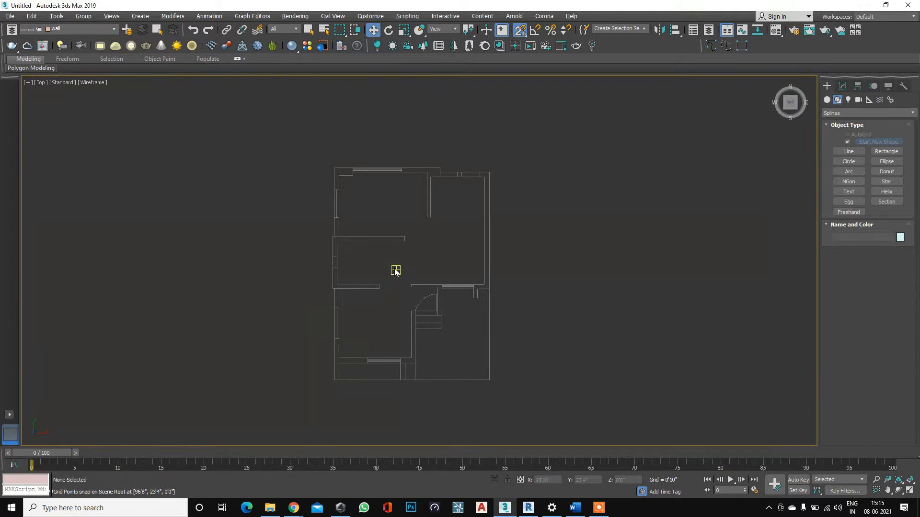
# Examine the overall floor plan, its interior walls and the entrance door opening in the Top view.
pyautogui.scroll(2, 353, 179)
pyautogui.scroll(-2, 364, 172)
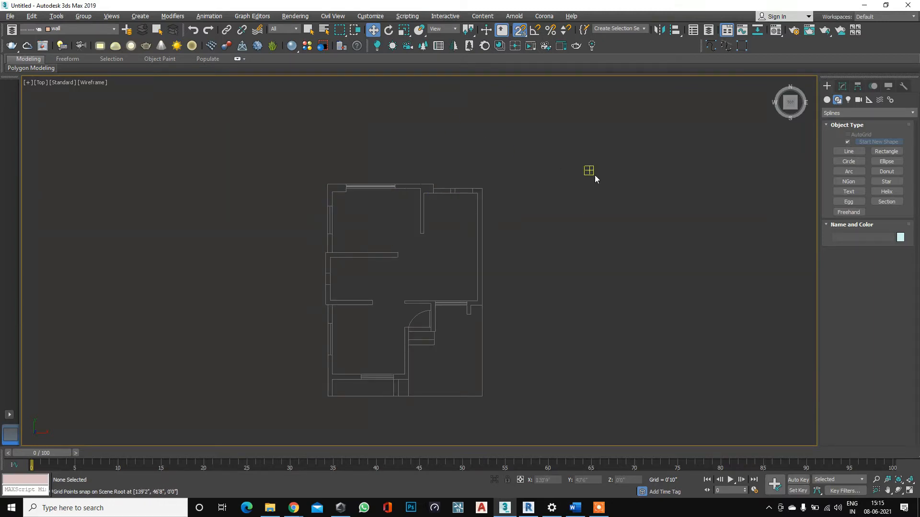
pyautogui.scroll(2, 443, 189)
pyautogui.scroll(-2, 319, 174)
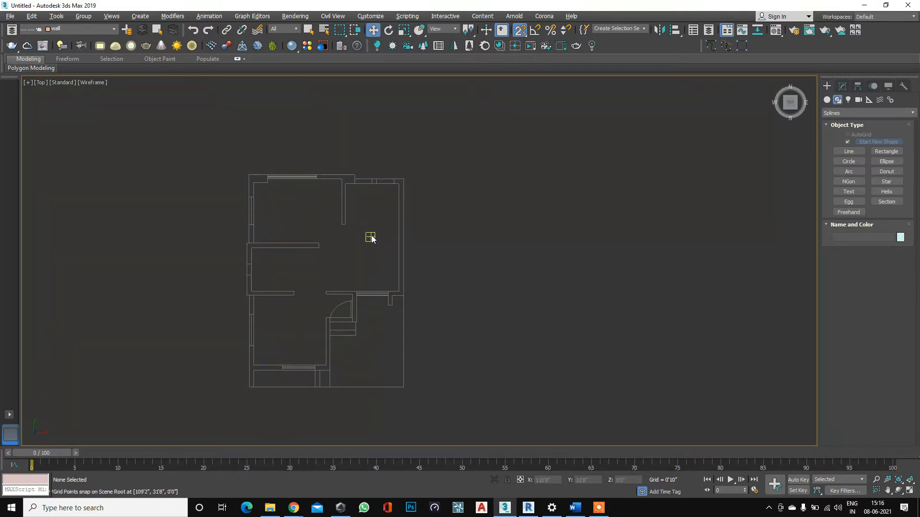
pyautogui.scroll(3, 366, 293)
pyautogui.scroll(2, 395, 309)
pyautogui.scroll(2, 407, 311)
pyautogui.scroll(-5, 411, 309)
pyautogui.scroll(4, 364, 390)
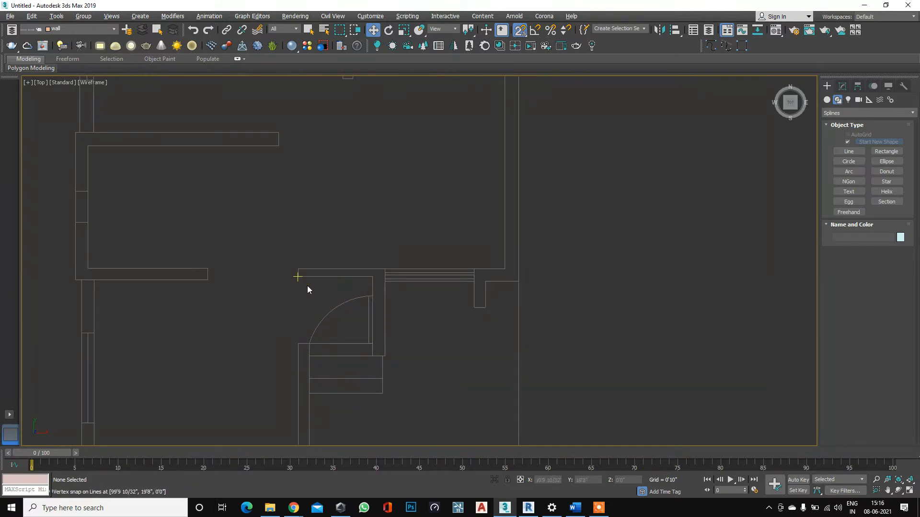
# Examine the window and ventilator openings along the plan's lower, left and upper outer walls.
pyautogui.scroll(-4, 374, 352)
pyautogui.scroll(4, 349, 353)
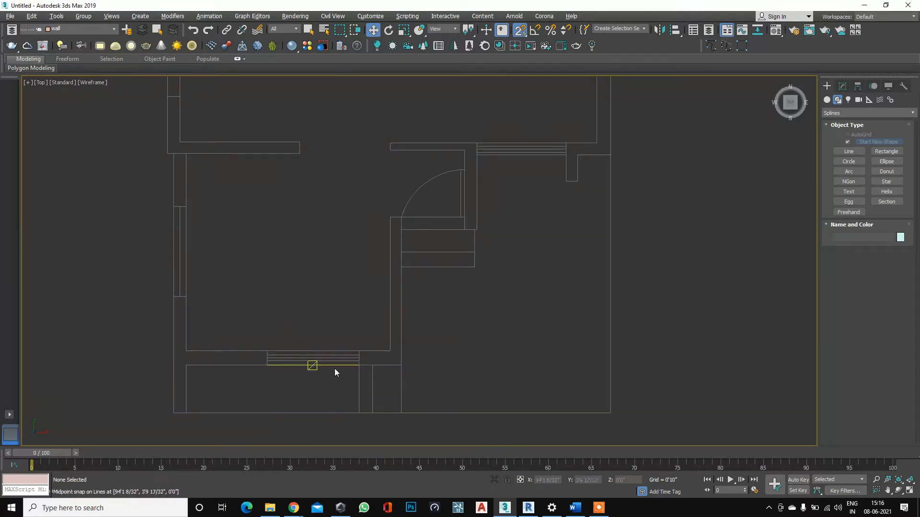
pyautogui.scroll(-3, 208, 305)
pyautogui.scroll(-1, 180, 275)
pyautogui.scroll(5, 226, 245)
pyautogui.scroll(-2, 211, 266)
pyautogui.scroll(-2, 219, 272)
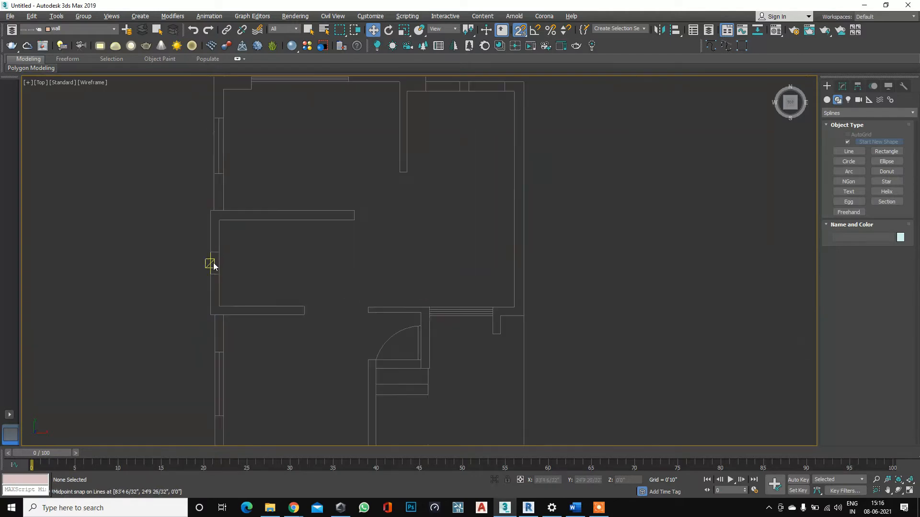
pyautogui.scroll(-2, 232, 232)
pyautogui.scroll(4, 223, 180)
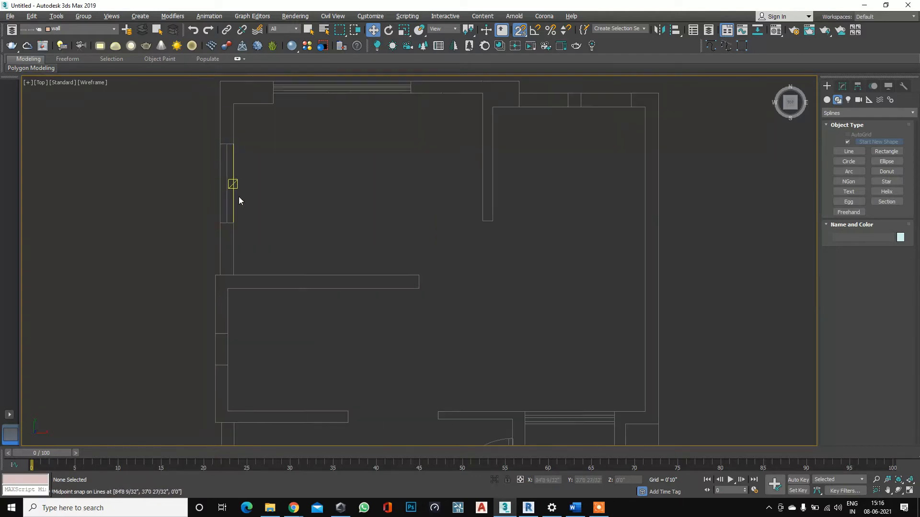
pyautogui.moveTo(329, 101); pyautogui.dragTo(279, 159, button='middle')
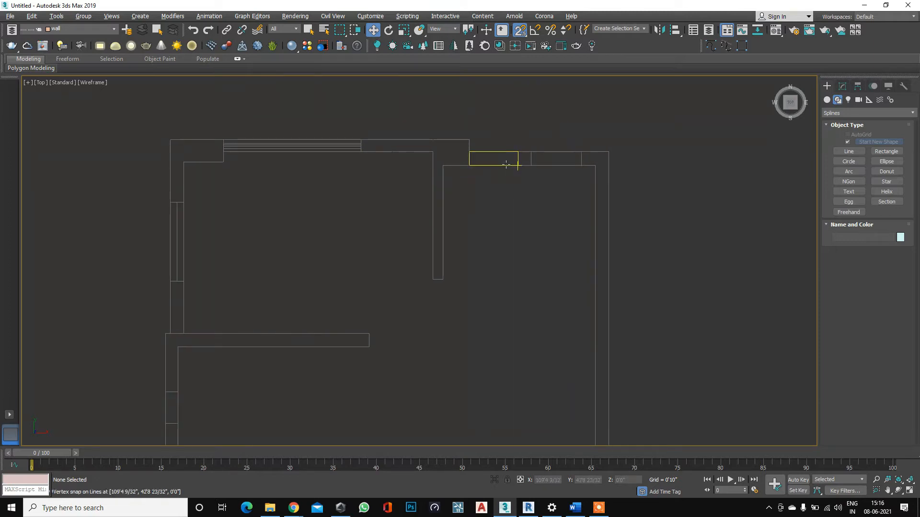
pyautogui.scroll(-4, 494, 153)
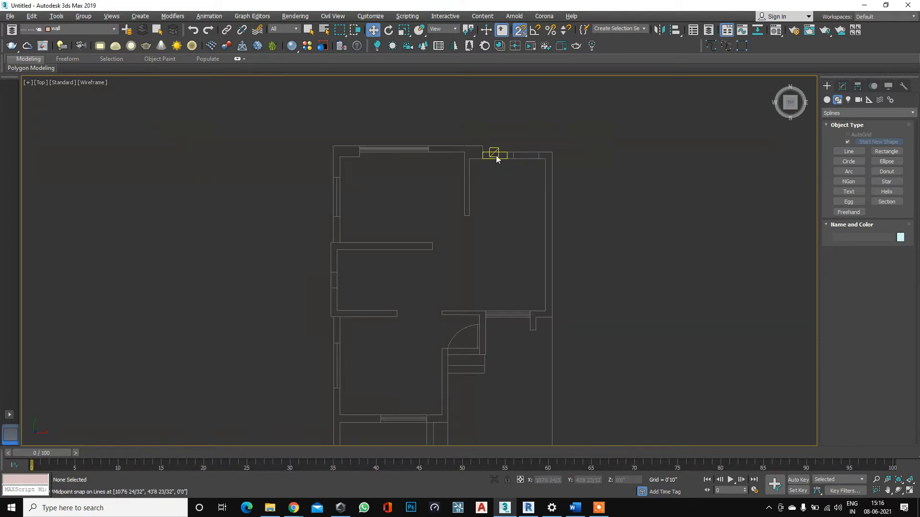
pyautogui.scroll(3, 494, 153)
pyautogui.scroll(-3, 494, 153)
pyautogui.scroll(2, 494, 153)
pyautogui.scroll(2, 493, 153)
pyautogui.scroll(-3, 487, 148)
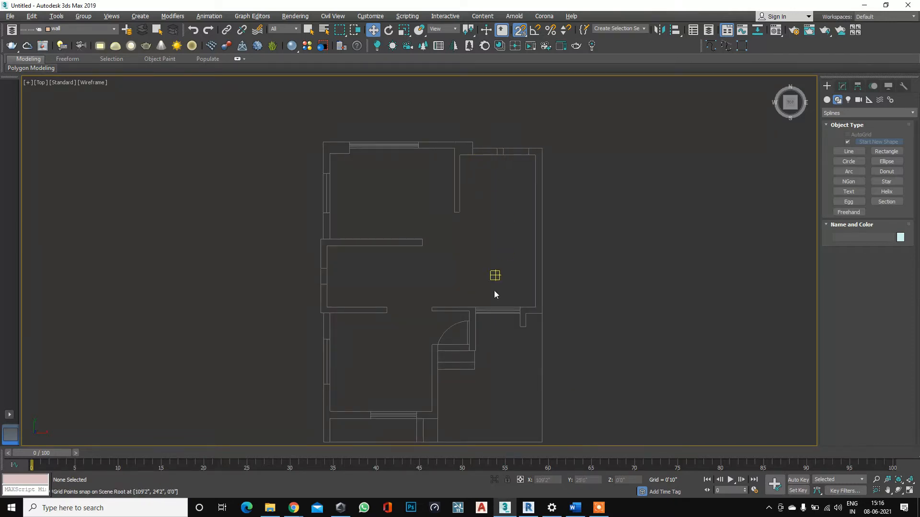
# Examine the entrance steps, the door and the open front area beside them on the floor plan.
pyautogui.moveTo(455, 350); pyautogui.dragTo(409, 296, button='middle')
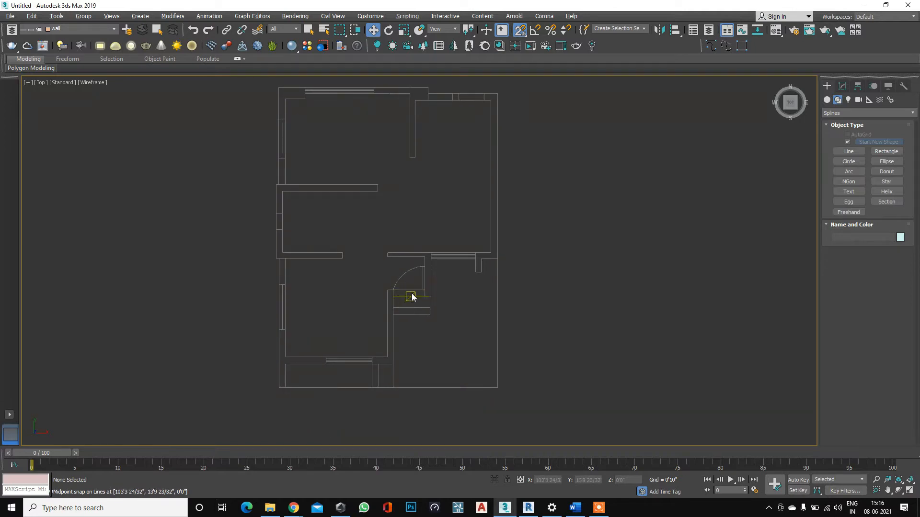
pyautogui.scroll(-2, 410, 295)
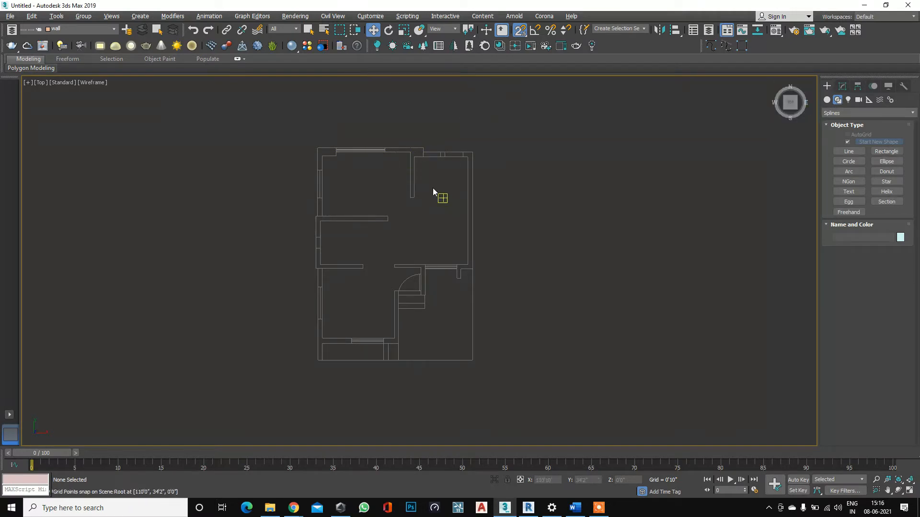
pyautogui.scroll(3, 355, 159)
pyautogui.scroll(-3, 381, 254)
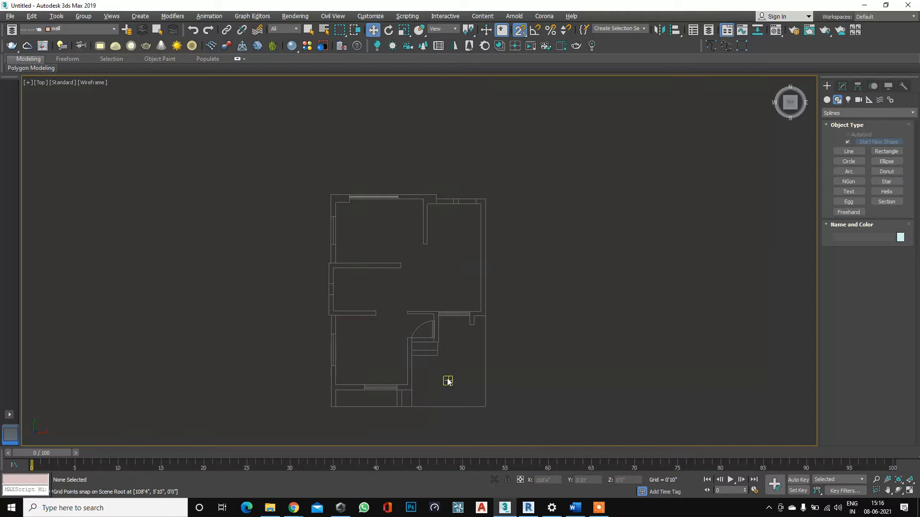
pyautogui.scroll(2, 438, 364)
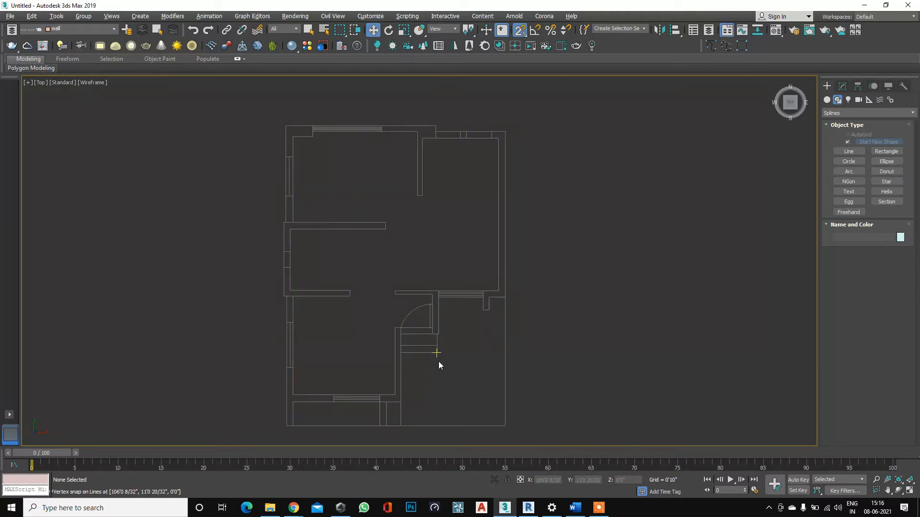
pyautogui.scroll(2, 464, 433)
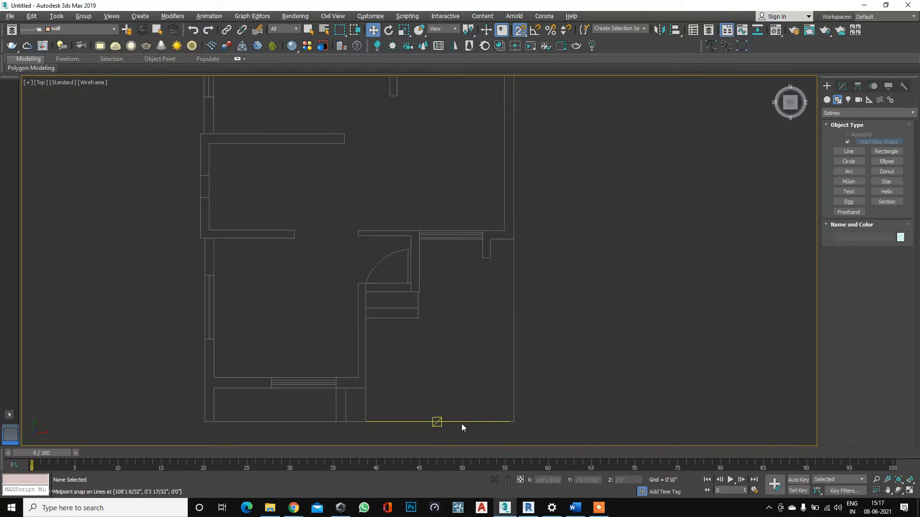
pyautogui.scroll(3, 416, 315)
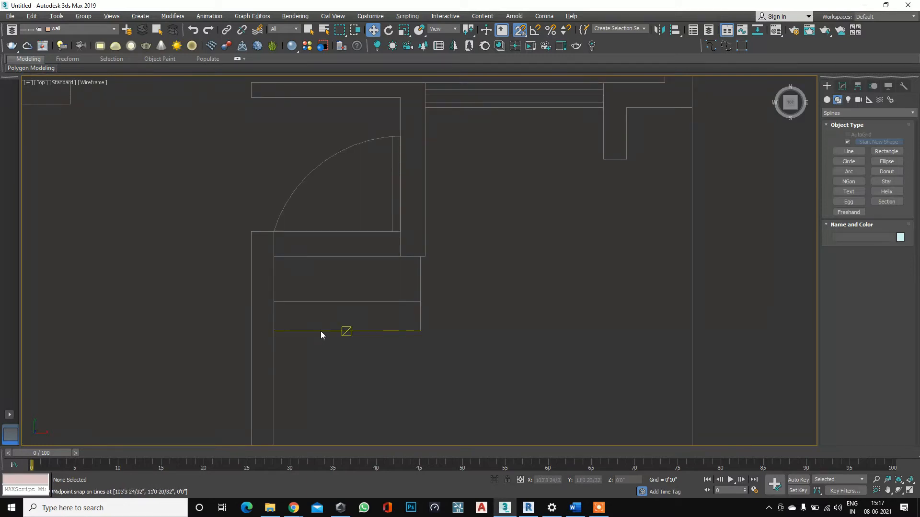
pyautogui.scroll(-2, 378, 291)
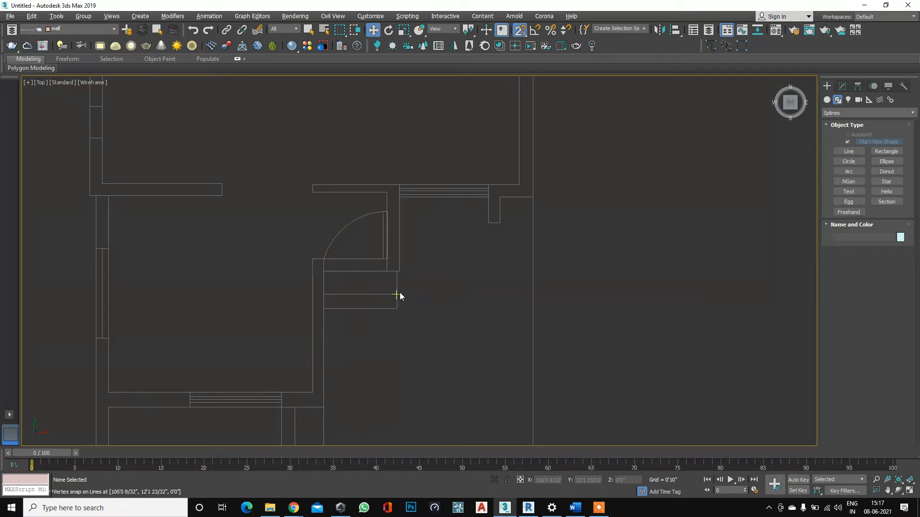
pyautogui.scroll(2, 394, 296)
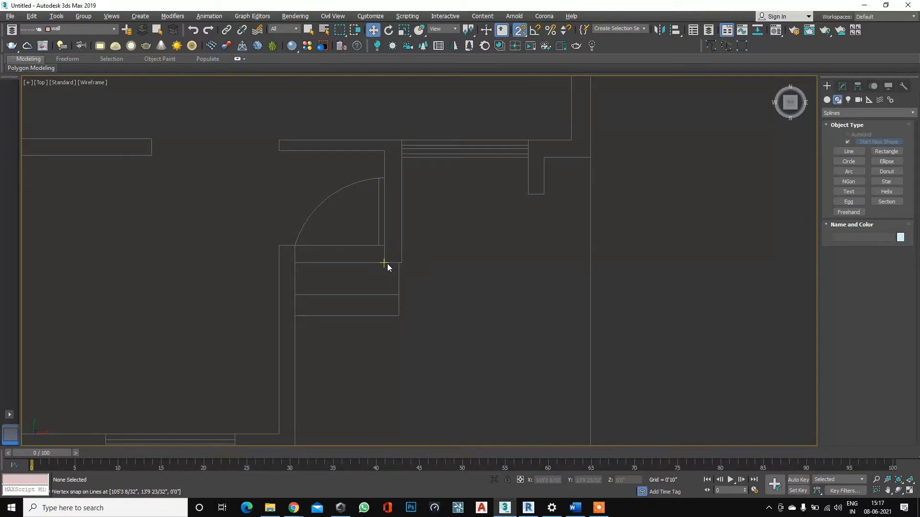
# Examine the entrance door, its swing arc and the wall ends above the entrance steps on the floor plan.
pyautogui.scroll(-3, 385, 267)
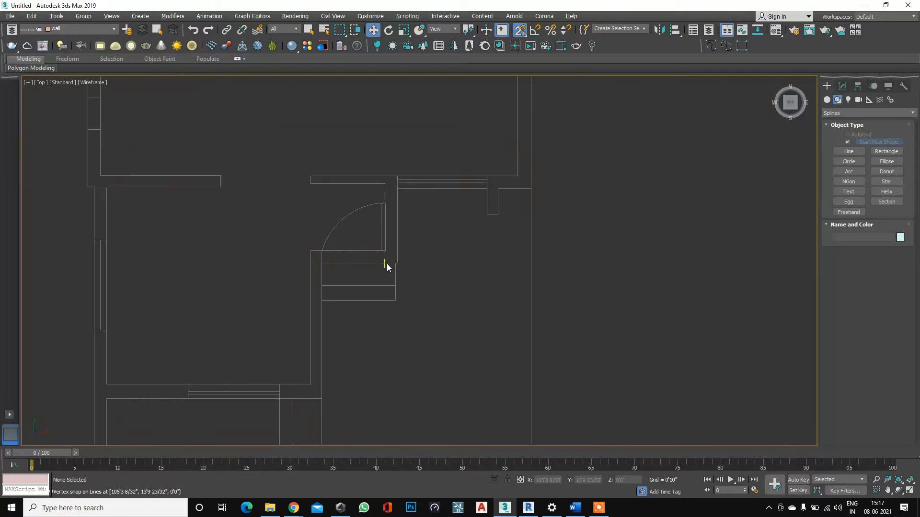
pyautogui.scroll(5, 389, 267)
pyautogui.scroll(-3, 389, 266)
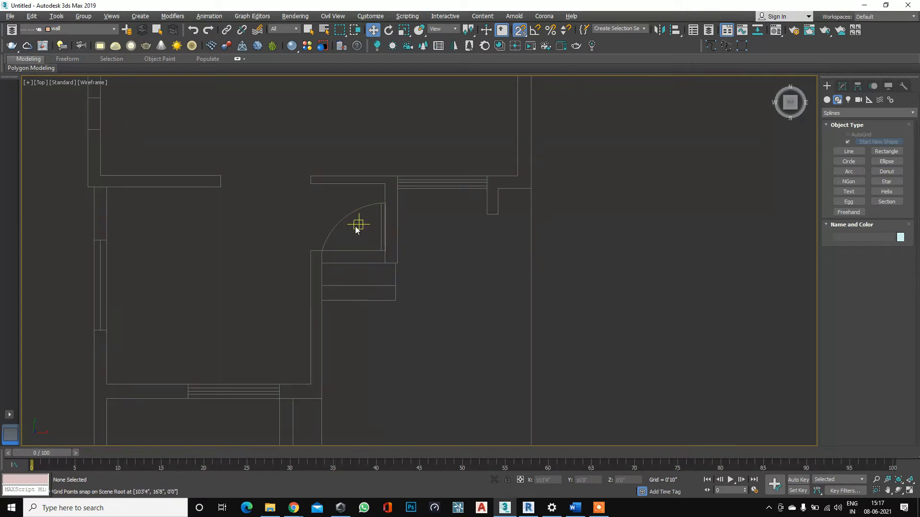
pyautogui.scroll(-3, 268, 261)
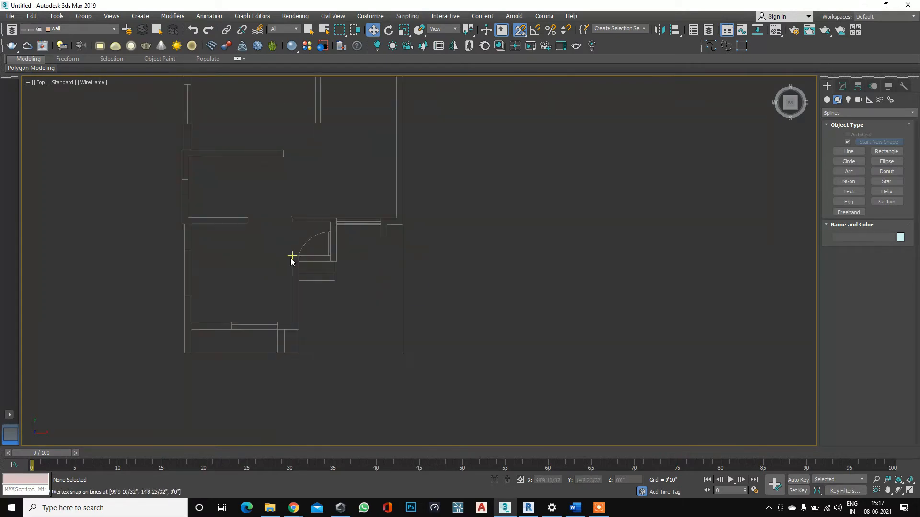
pyautogui.scroll(2, 323, 260)
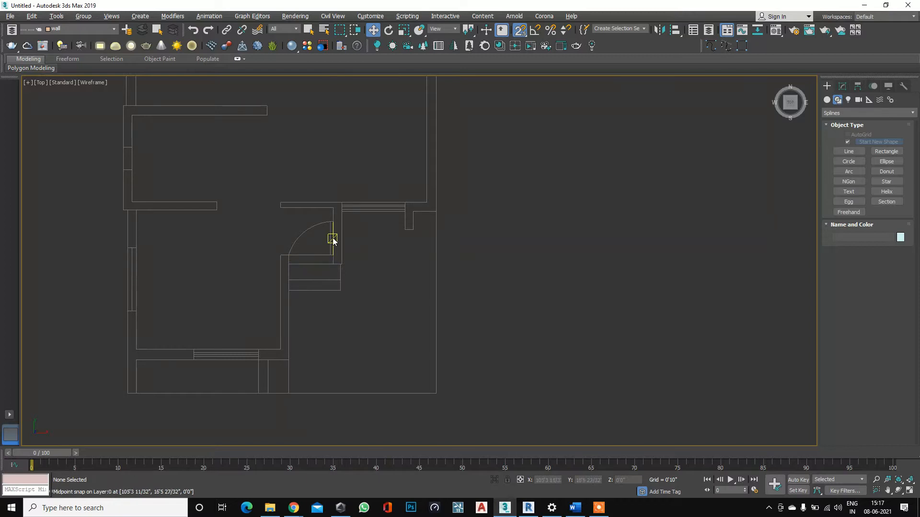
pyautogui.scroll(4, 290, 254)
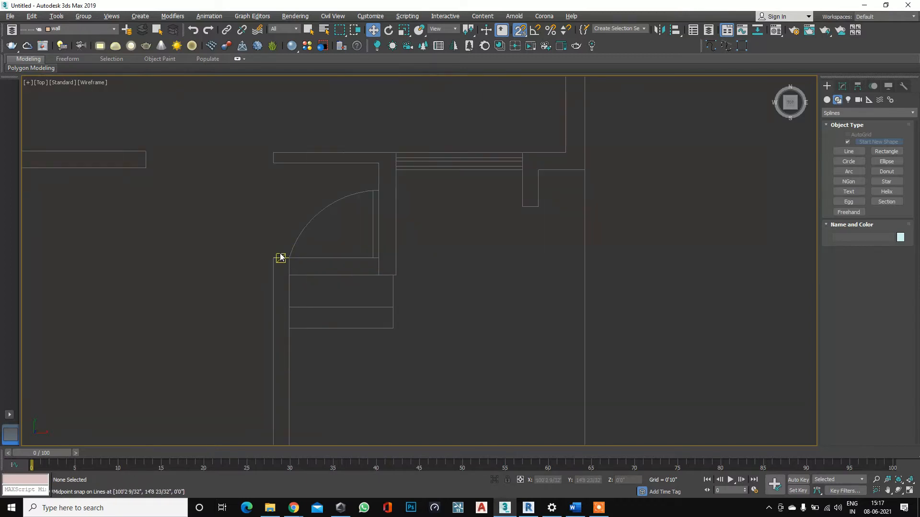
pyautogui.scroll(-2, 290, 255)
pyautogui.scroll(2, 326, 304)
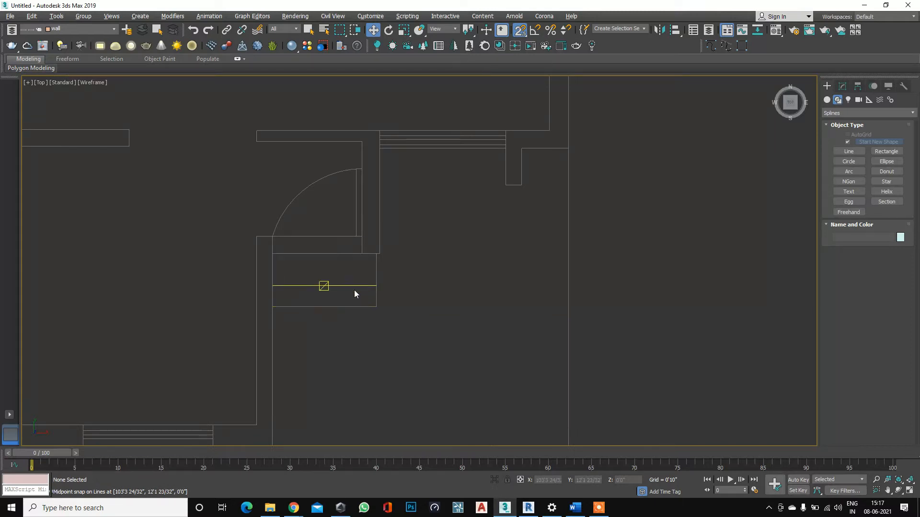
pyautogui.scroll(-3, 355, 294)
pyautogui.scroll(2, 386, 366)
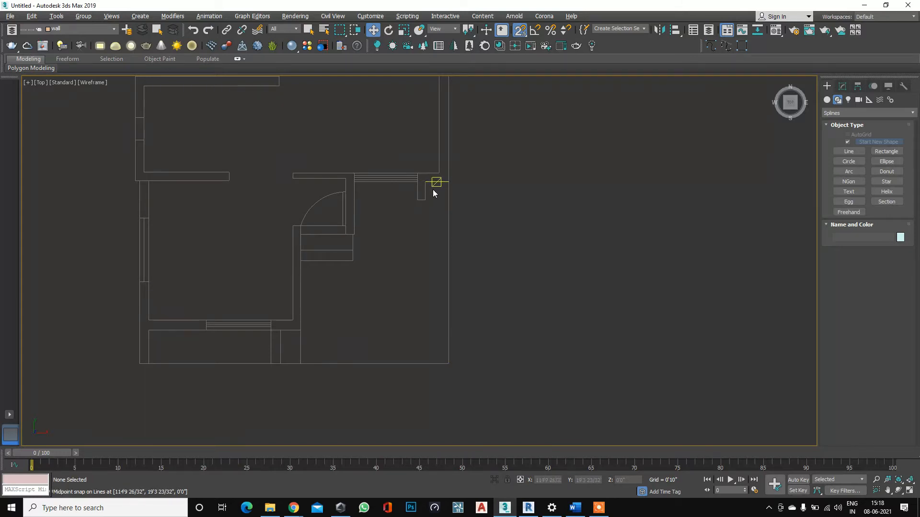
# Examine how the entrance steps meet the door wall and the open front area bounded by the plan's outer line.
pyautogui.scroll(3, 338, 259)
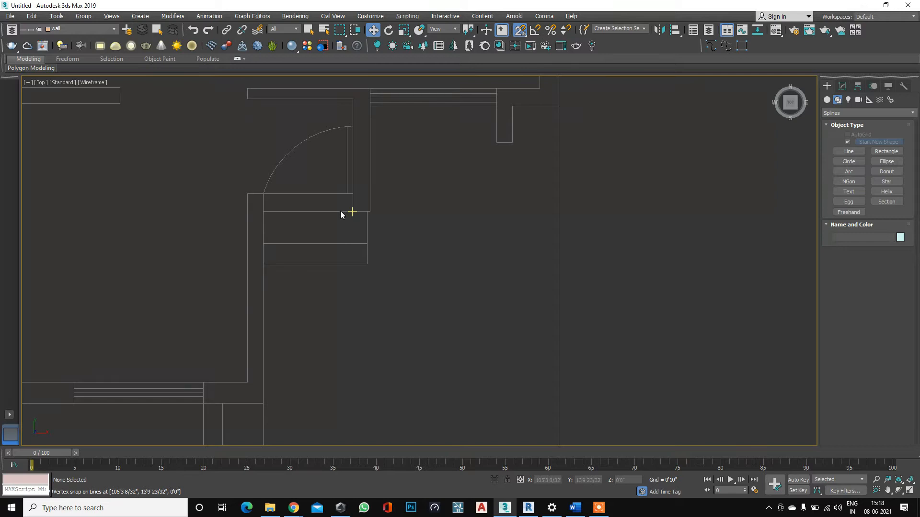
pyautogui.scroll(-2, 341, 212)
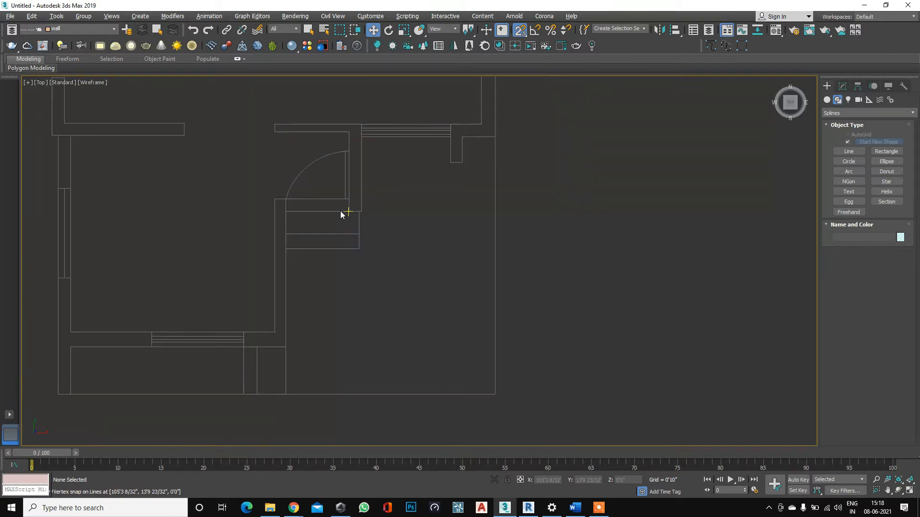
pyautogui.scroll(-2, 339, 213)
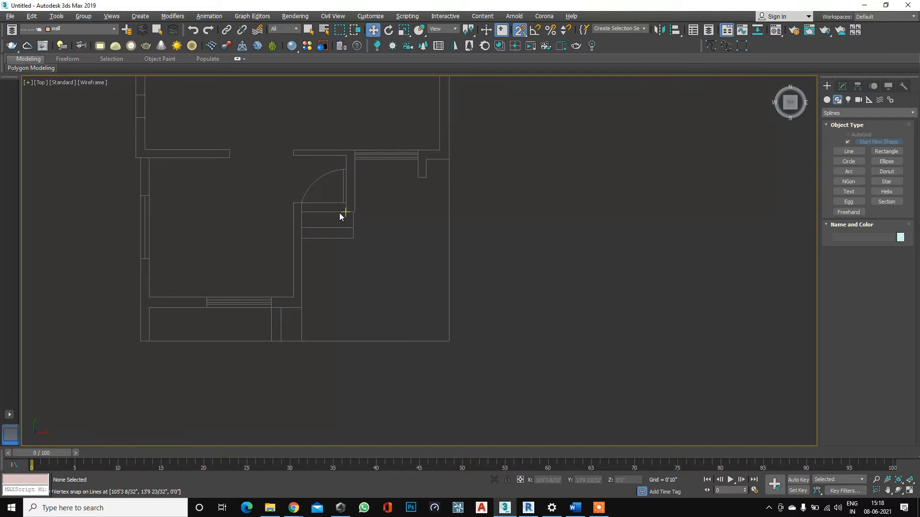
pyautogui.scroll(2, 340, 212)
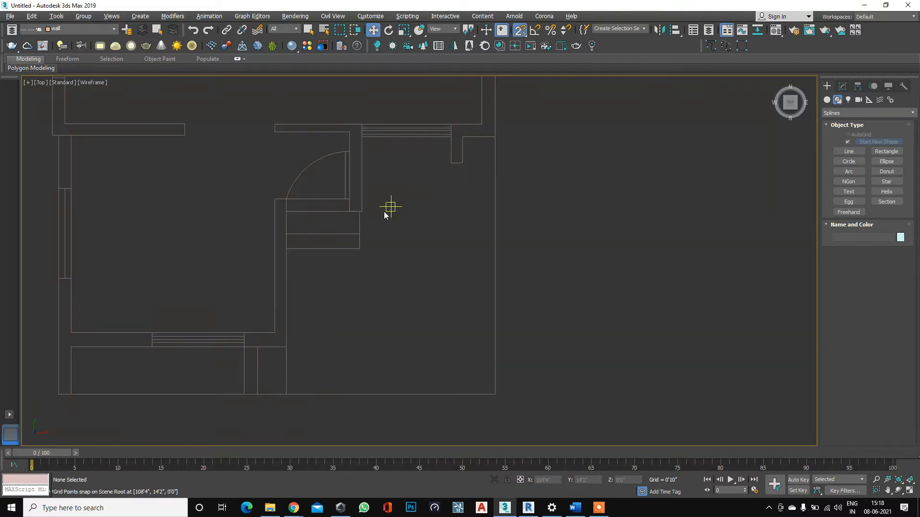
pyautogui.scroll(-4, 352, 212)
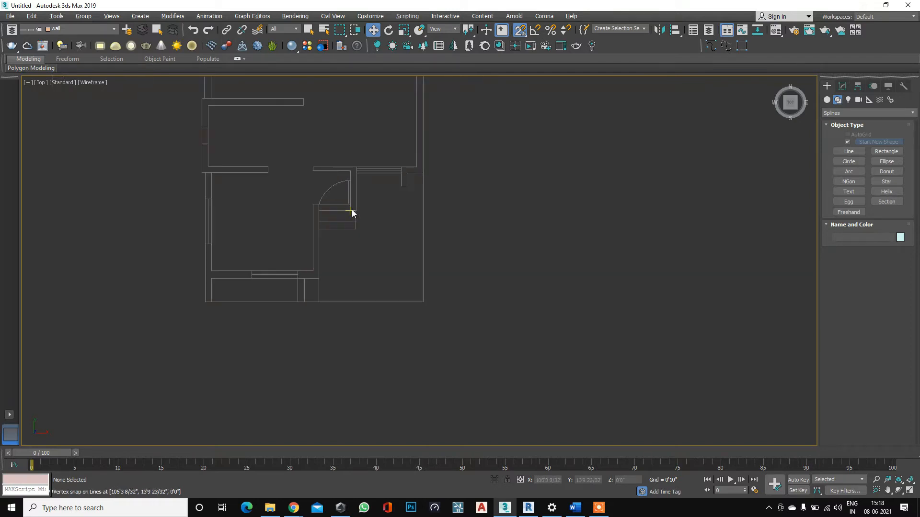
pyautogui.scroll(3, 350, 215)
pyautogui.scroll(-3, 353, 210)
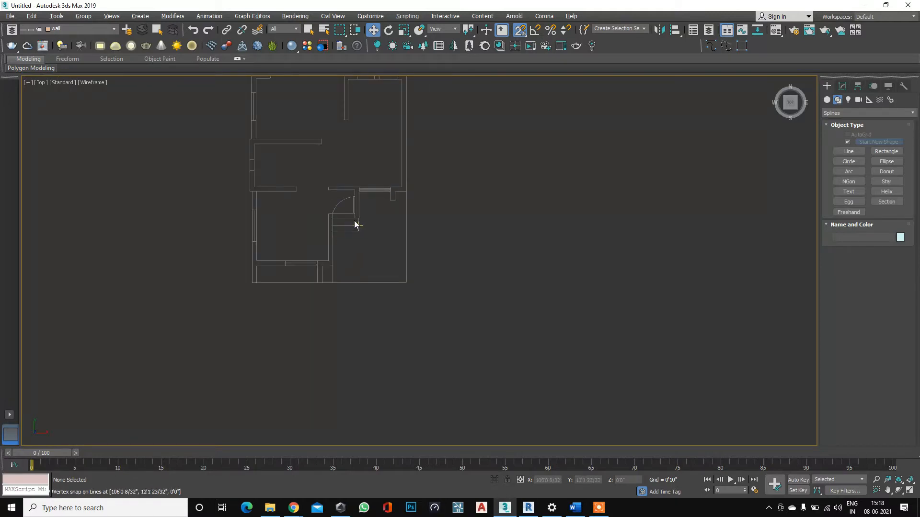
pyautogui.scroll(2, 355, 211)
pyautogui.scroll(2, 357, 221)
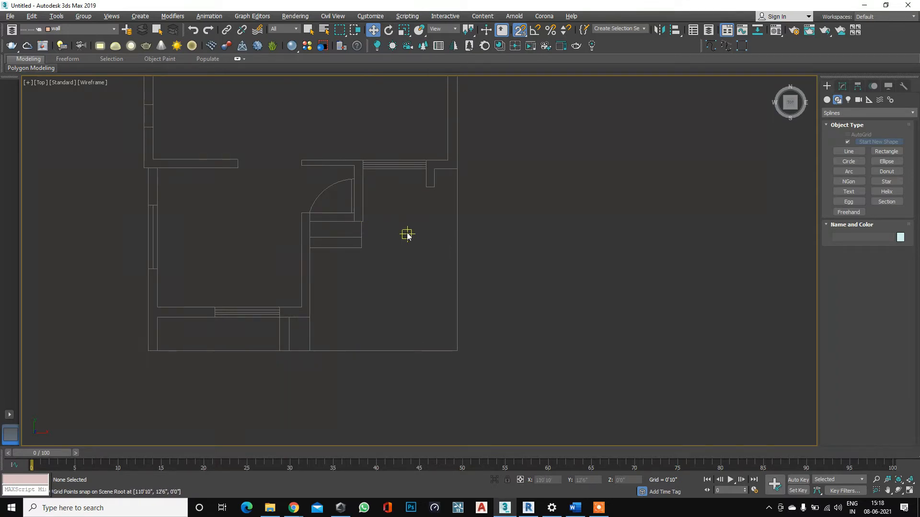
pyautogui.scroll(-2, 380, 228)
pyautogui.scroll(4, 362, 215)
pyautogui.scroll(-2, 368, 226)
pyautogui.scroll(1, 374, 235)
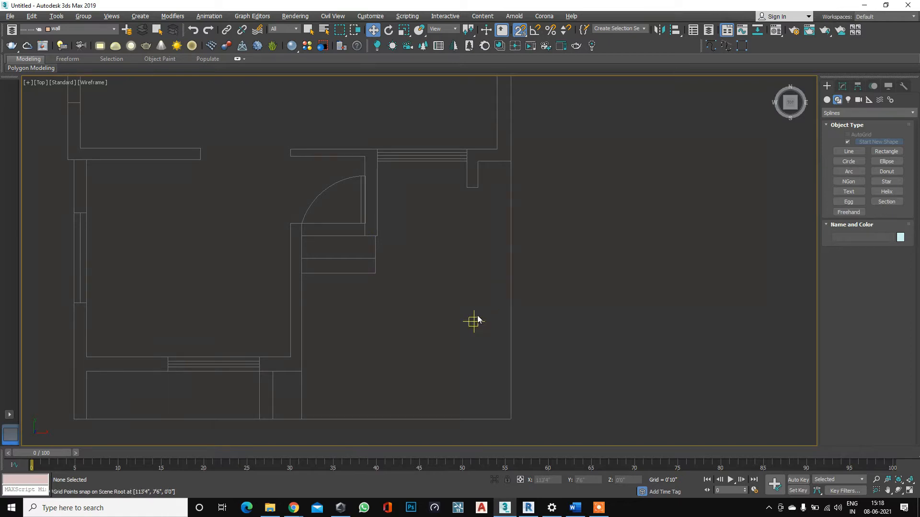
# Examine the outer walls around the whole plan, including the openings in the upper wall and the long right wall.
pyautogui.scroll(-2, 396, 298)
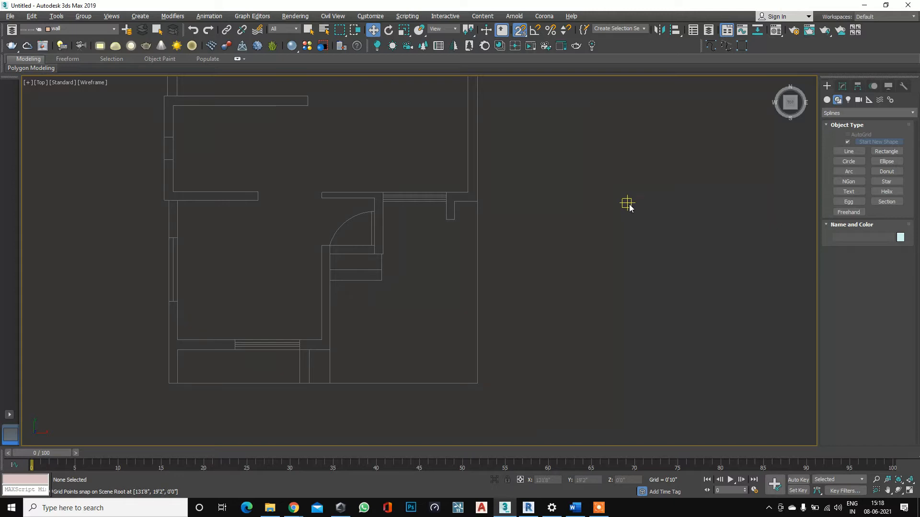
pyautogui.scroll(-2, 570, 306)
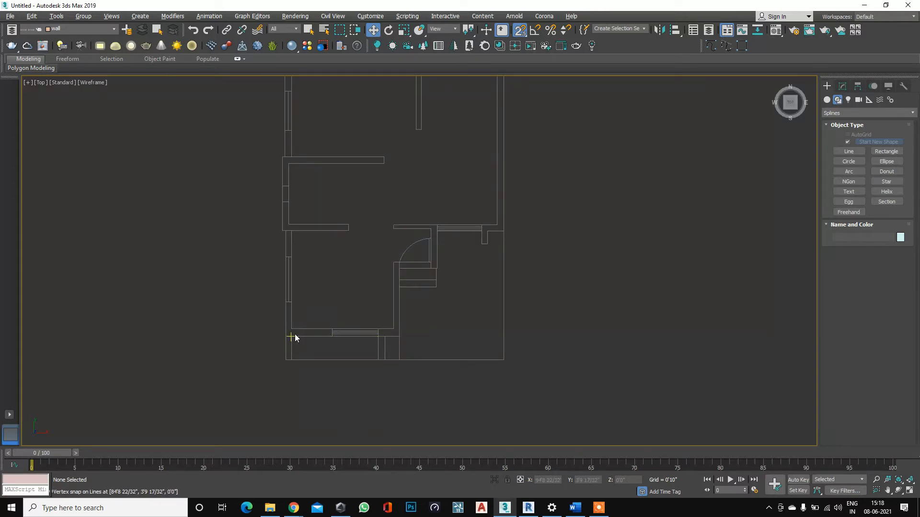
pyautogui.scroll(-2, 242, 211)
pyautogui.scroll(2, 271, 98)
pyautogui.scroll(3, 221, 136)
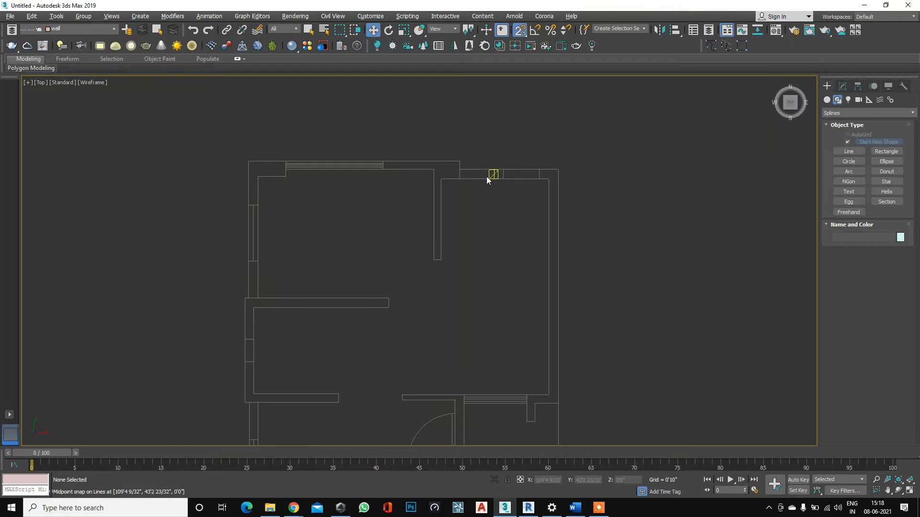
pyautogui.scroll(-2, 547, 192)
pyautogui.moveTo(530, 235); pyautogui.dragTo(495, 181, button='middle')
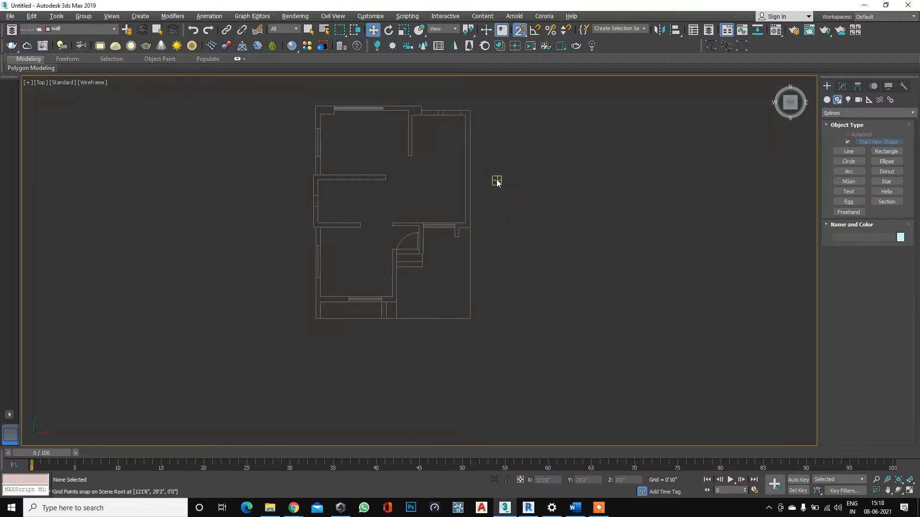
pyautogui.scroll(2, 461, 102)
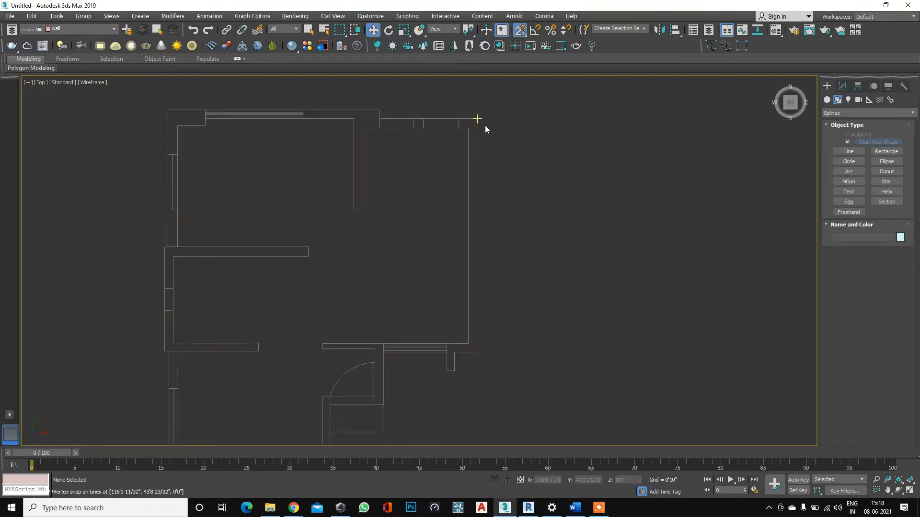
pyautogui.scroll(-1, 483, 124)
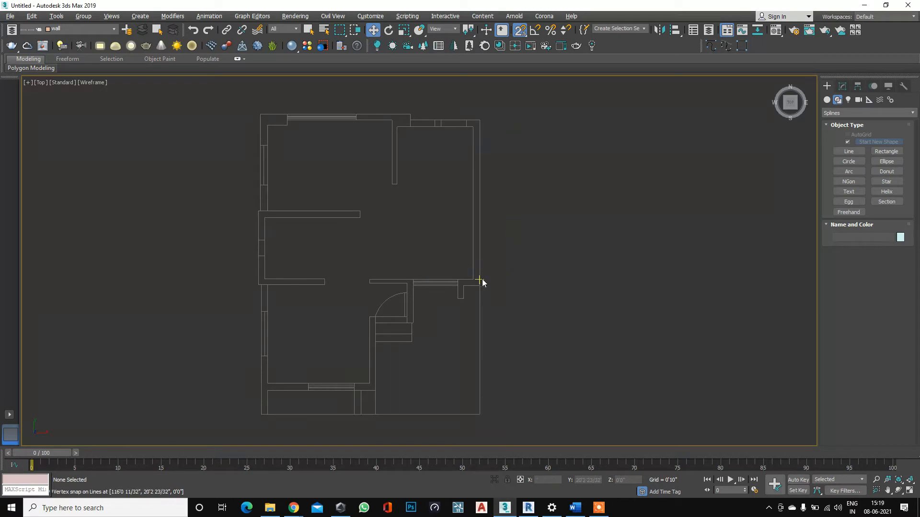
# Examine the window beside the entrance door, the left wall's openings and the interior partition walls.
pyautogui.scroll(1, 419, 309)
pyautogui.moveTo(429, 329)
pyautogui.mouseDown(button='middle')
pyautogui.moveTo(453, 356)
pyautogui.moveTo(450, 336)
pyautogui.mouseUp(button='middle')
pyautogui.scroll(2, 456, 297)
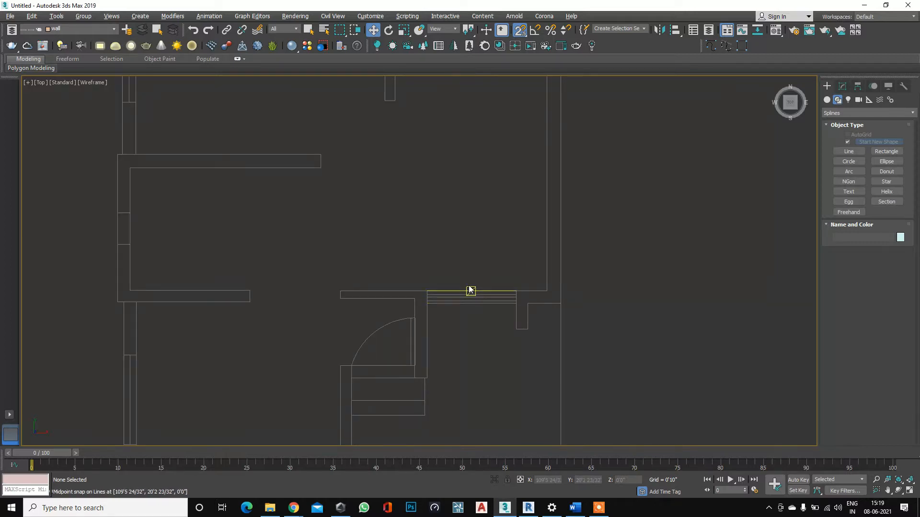
pyautogui.scroll(-2, 480, 283)
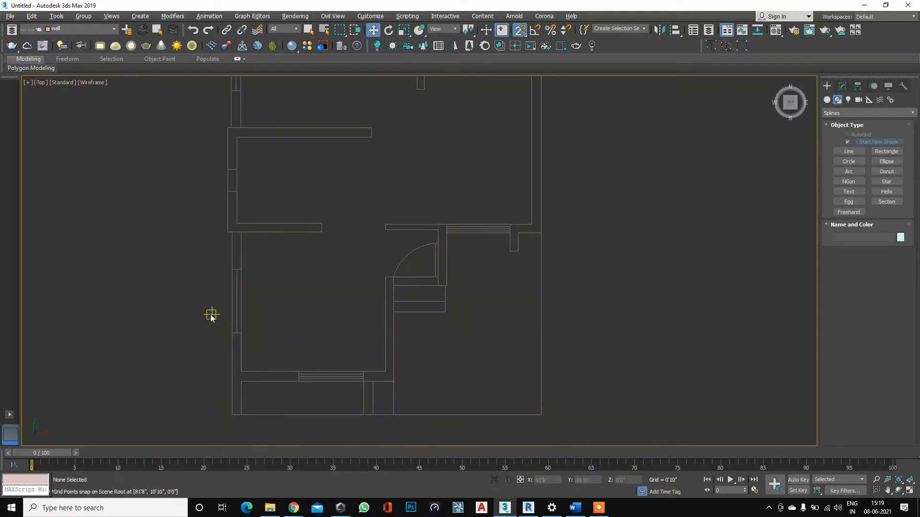
pyautogui.moveTo(254, 304); pyautogui.dragTo(297, 371, button='middle')
pyautogui.moveTo(294, 168); pyautogui.dragTo(308, 245, button='middle')
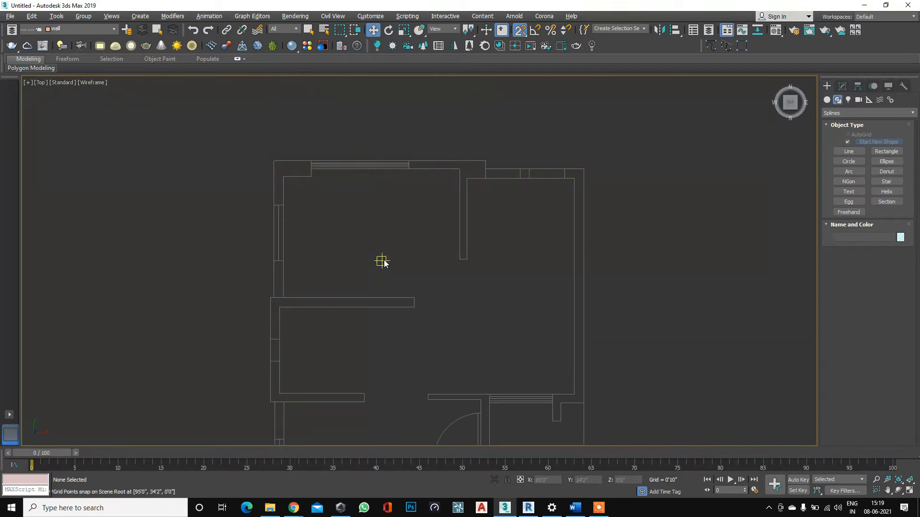
pyautogui.moveTo(380, 261); pyautogui.dragTo(351, 189, button='middle')
pyautogui.scroll(3, 493, 345)
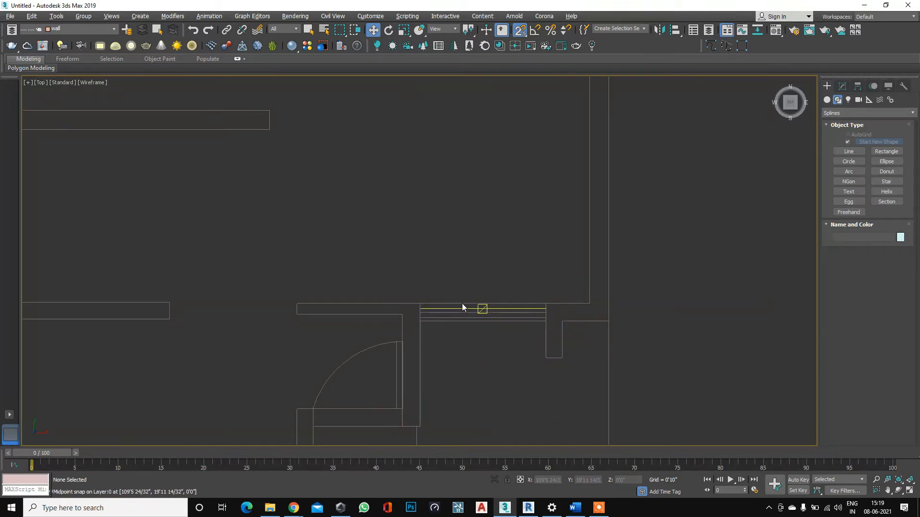
pyautogui.scroll(-3, 431, 305)
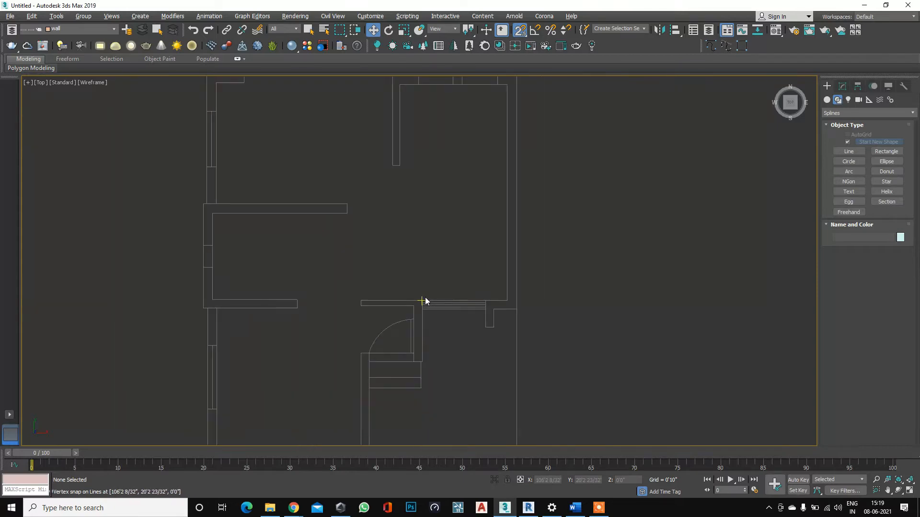
pyautogui.scroll(2, 415, 356)
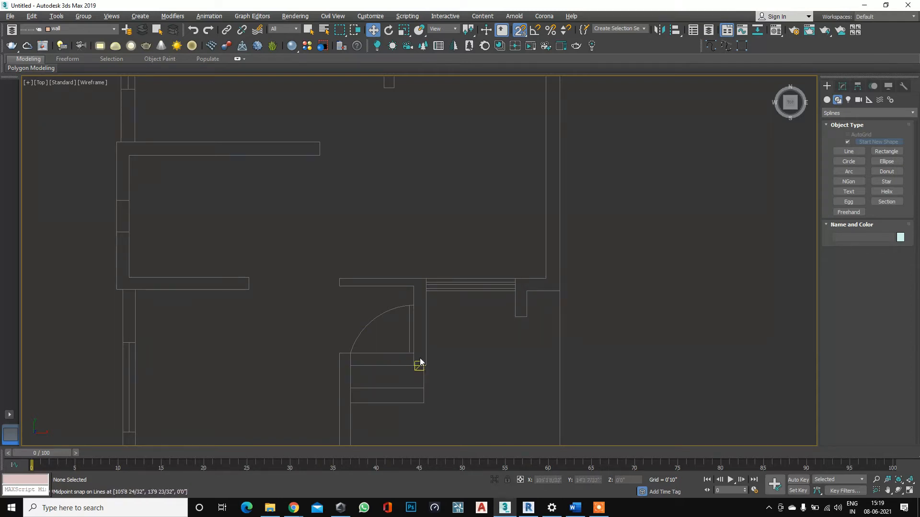
pyautogui.scroll(-3, 439, 284)
pyautogui.scroll(-3, 464, 294)
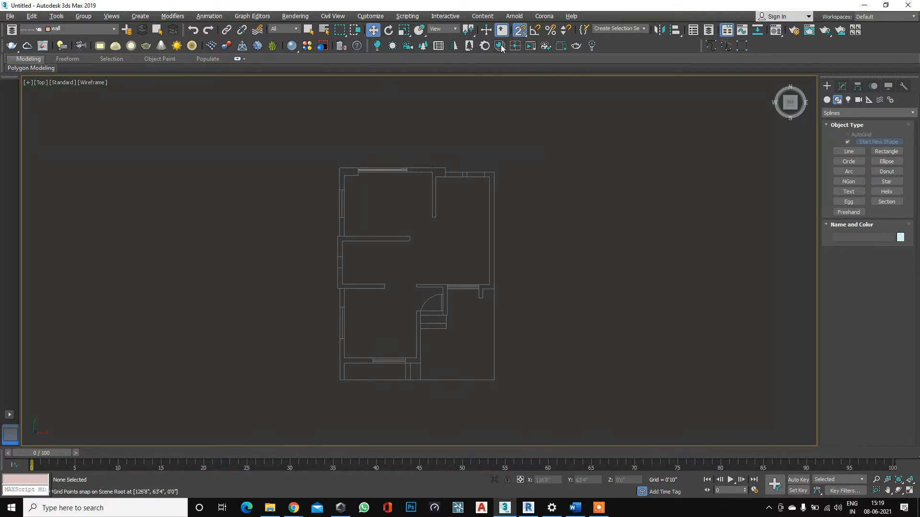
# Toggle snapping, start the Line tool, and examine how it snaps to vertices and midpoints along the plan's upper walls.
pyautogui.click(518, 31)
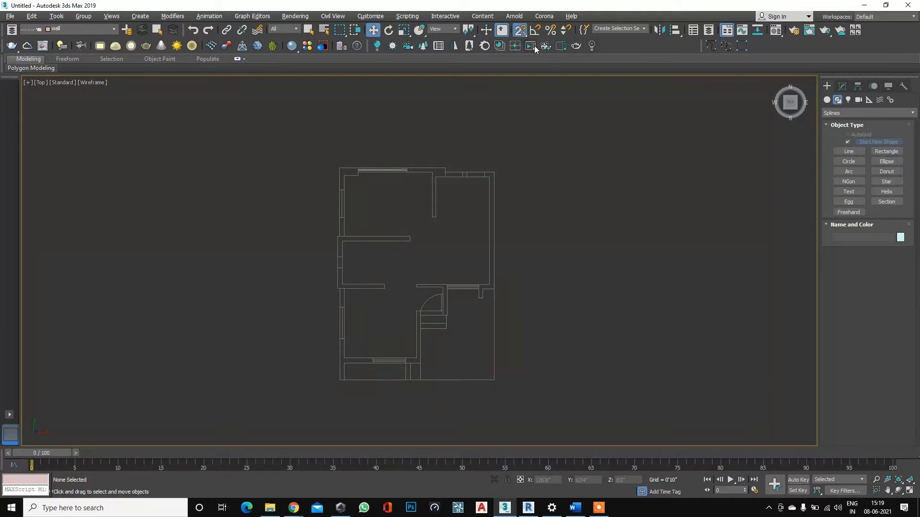
pyautogui.click(521, 32)
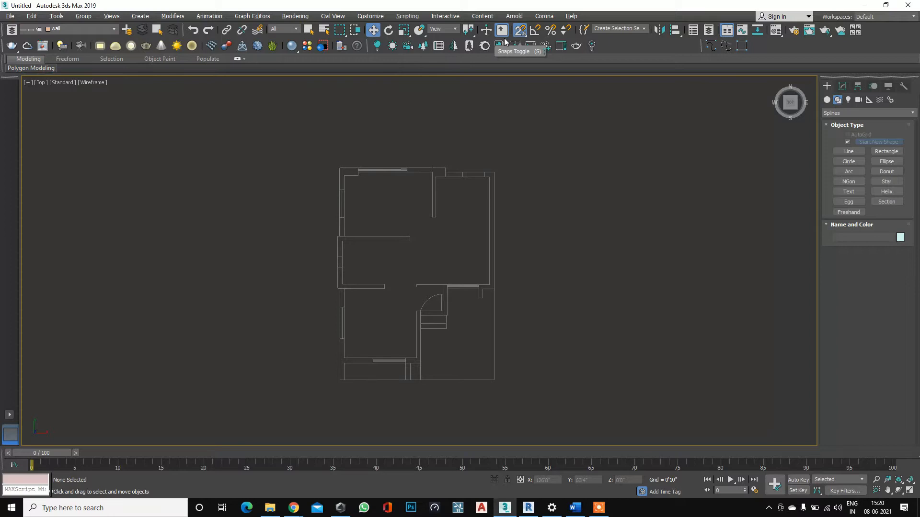
pyautogui.click(711, 46)
pyautogui.scroll(2, 403, 144)
pyautogui.scroll(5, 482, 178)
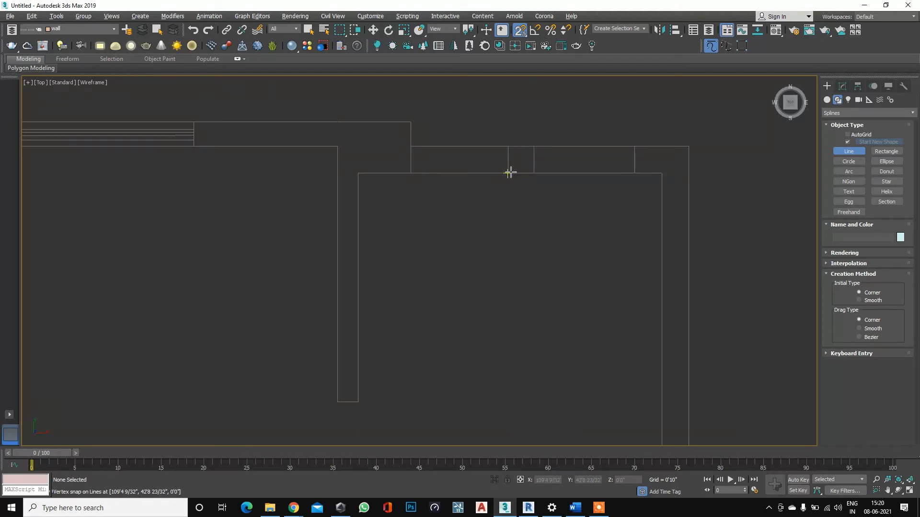
pyautogui.click(520, 31)
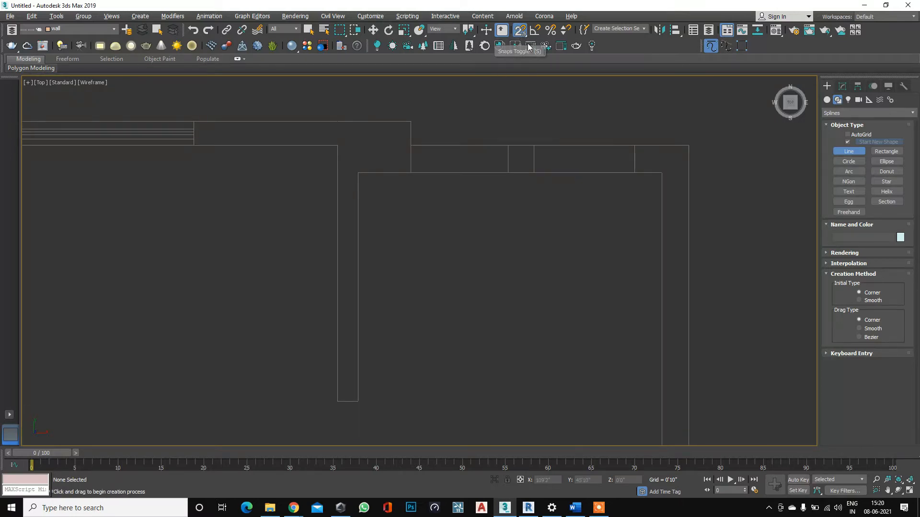
pyautogui.scroll(-3, 493, 113)
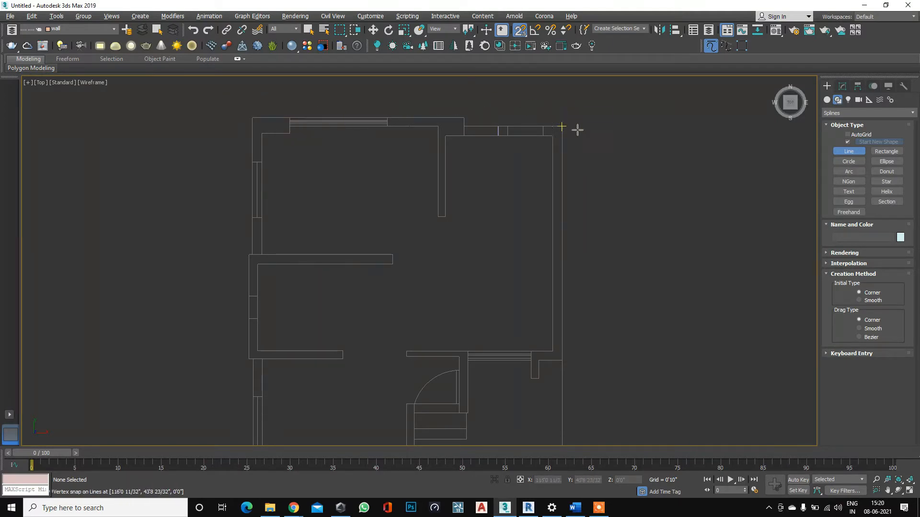
pyautogui.scroll(-3, 525, 127)
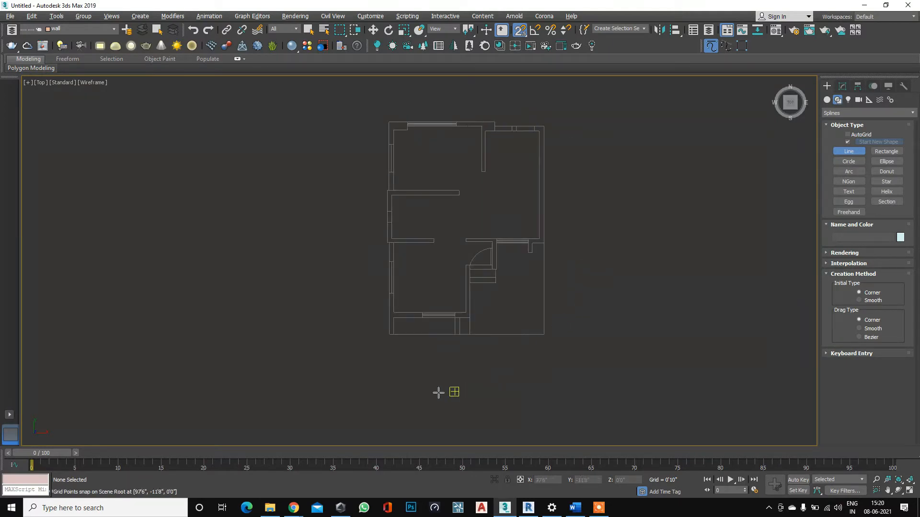
pyautogui.scroll(3, 391, 115)
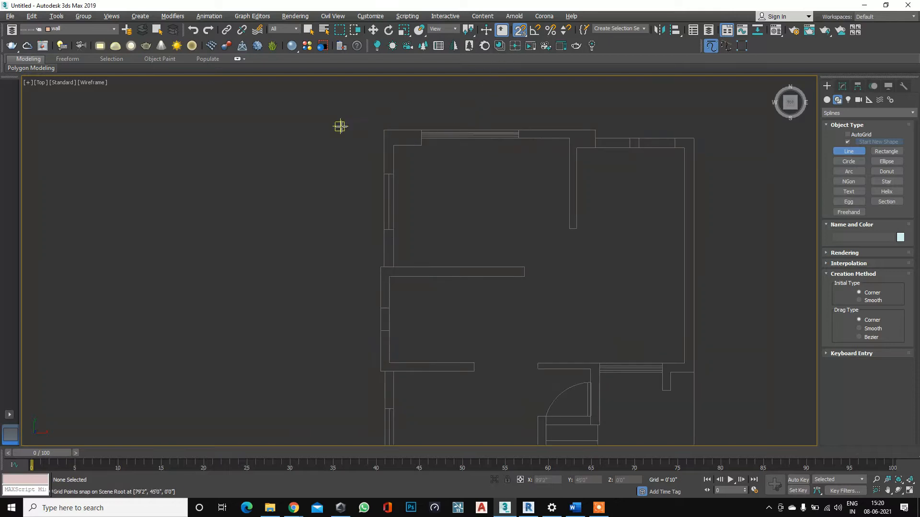
pyautogui.scroll(-2, 229, 166)
pyautogui.scroll(1, 307, 140)
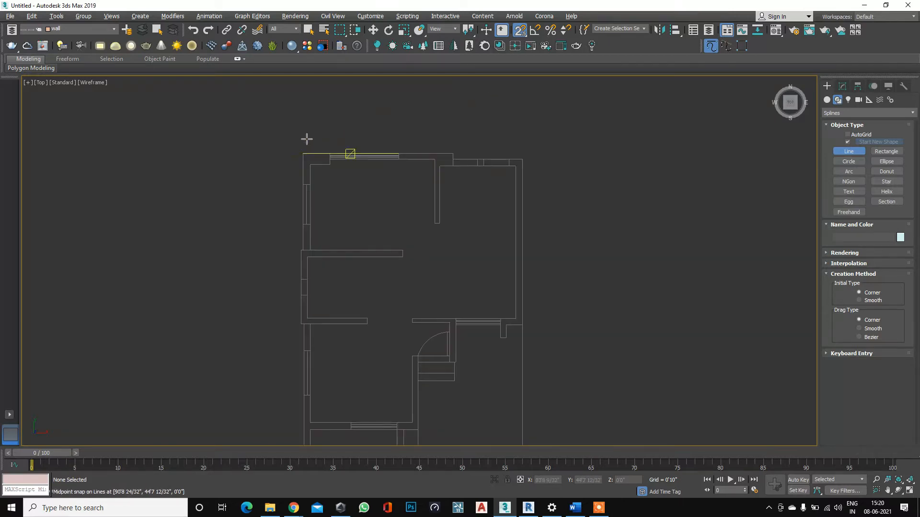
pyautogui.scroll(3, 362, 222)
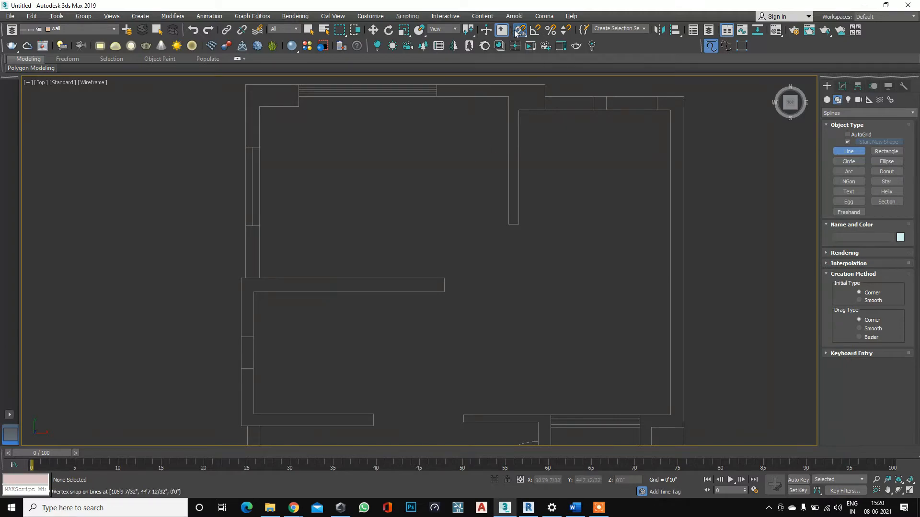
# Try the 3D snap mode for line drawing and set the snap mode to 2.5D.
pyautogui.moveTo(521, 31); pyautogui.dragTo(518, 72)
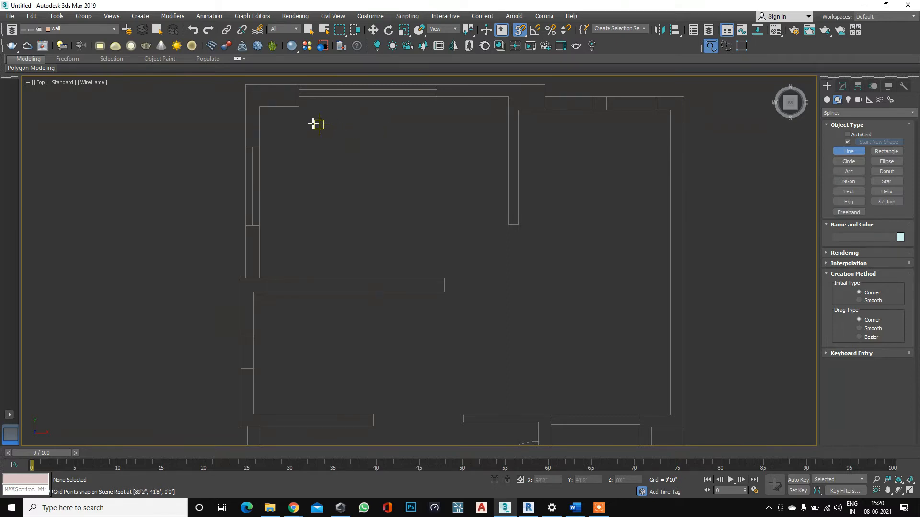
pyautogui.moveTo(518, 34); pyautogui.dragTo(523, 62)
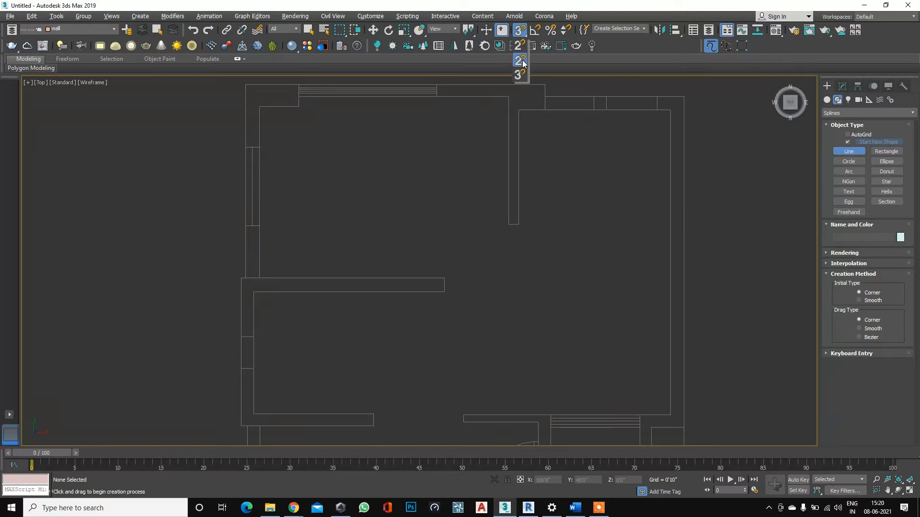
pyautogui.moveTo(523, 62)
pyautogui.mouseDown()
pyautogui.moveTo(525, 37)
pyautogui.moveTo(526, 64)
pyautogui.mouseUp()
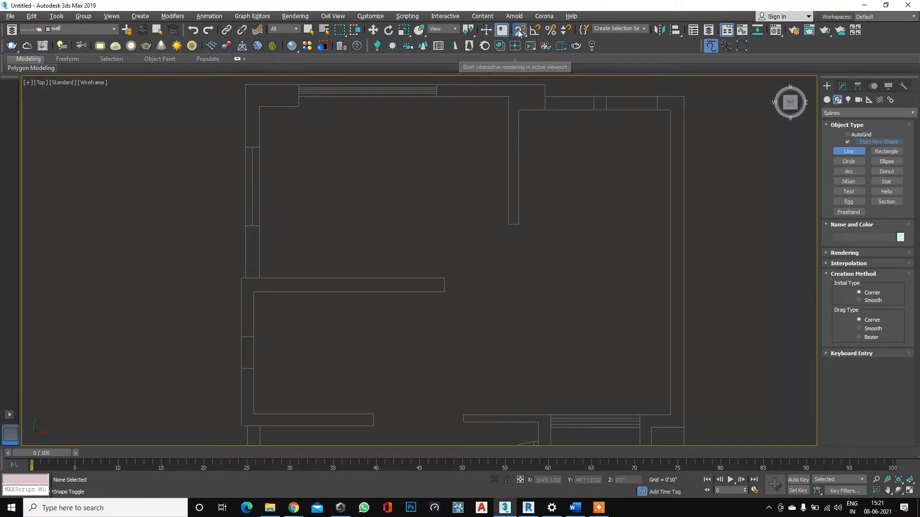
# Examine the 2.5D snap points along the plan's upper wall, its window and the open area around it.
pyautogui.scroll(-2, 311, 149)
pyautogui.scroll(3, 373, 117)
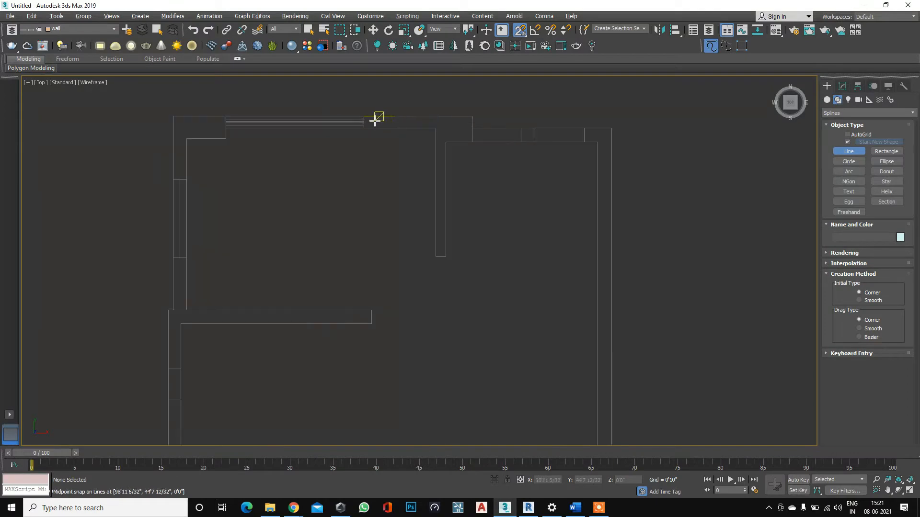
pyautogui.scroll(4, 258, 139)
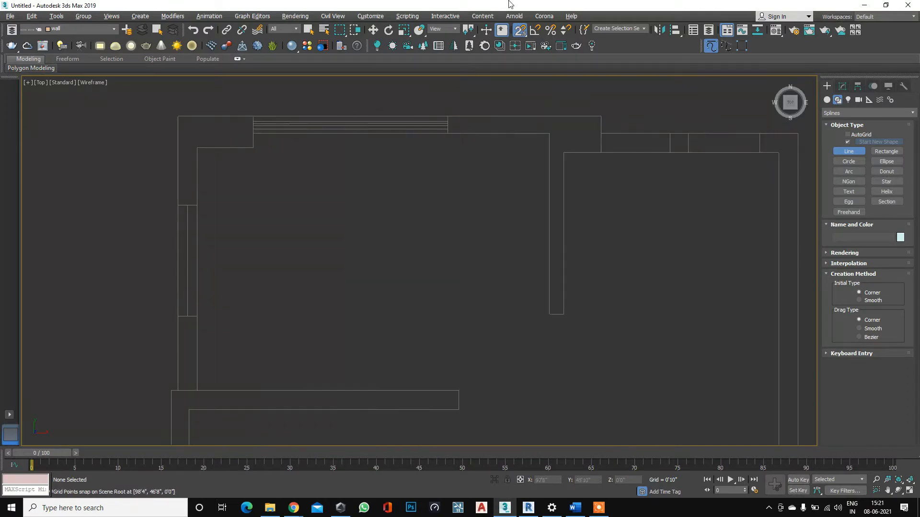
pyautogui.scroll(-2, 316, 187)
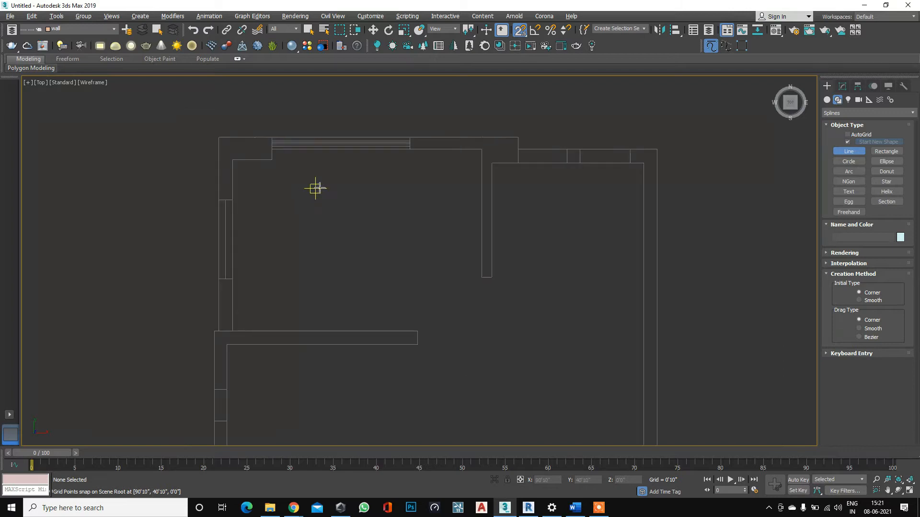
pyautogui.click(520, 36)
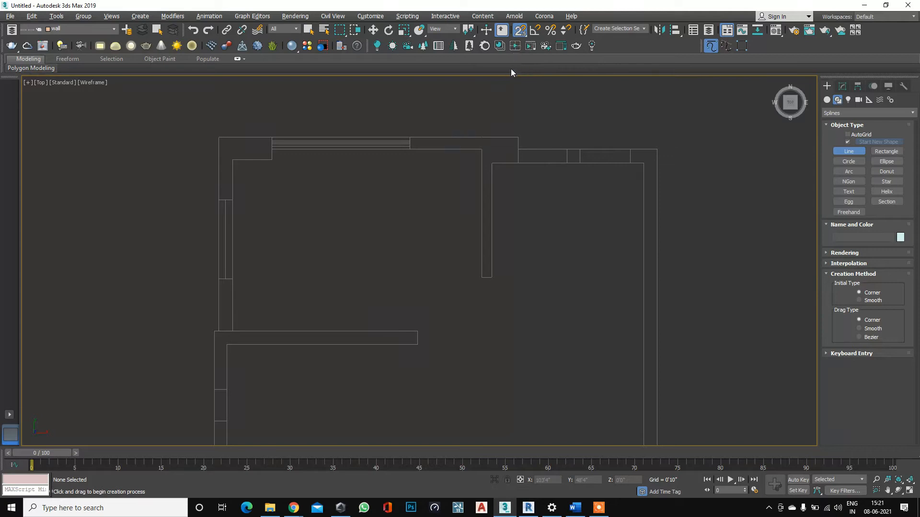
pyautogui.scroll(-5, 243, 189)
pyautogui.scroll(2, 250, 183)
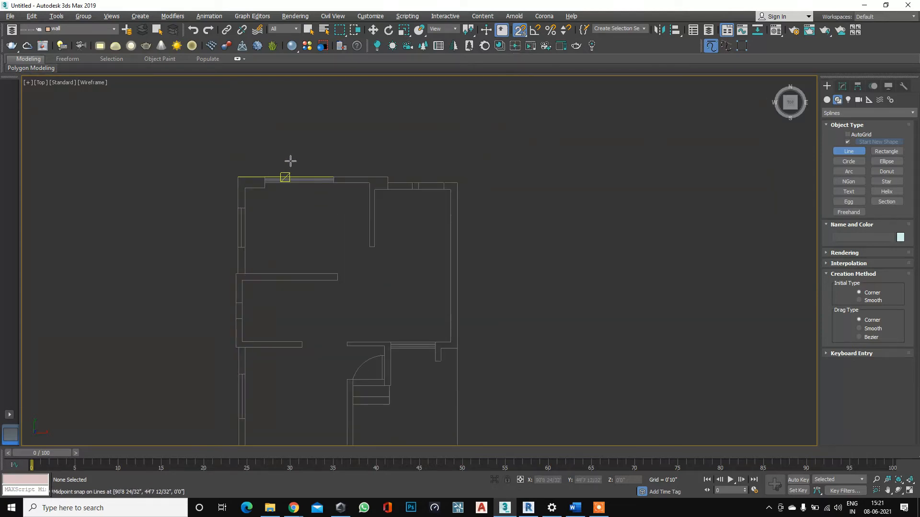
pyautogui.scroll(-3, 206, 140)
pyautogui.scroll(4, 220, 166)
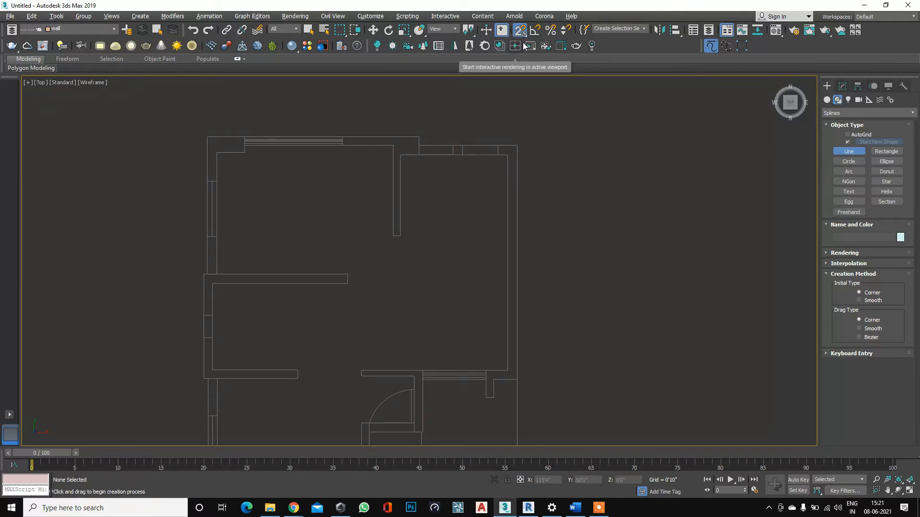
# Switch object creation to standard primitives, inspect the plan on the grid in a tilted orthographic view, and return to the Top view.
pyautogui.click(827, 100)
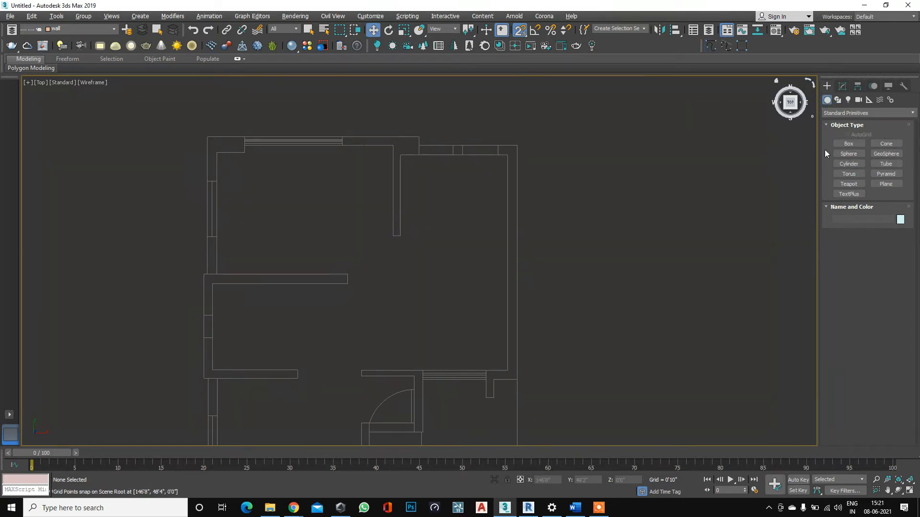
pyautogui.scroll(-4, 364, 288)
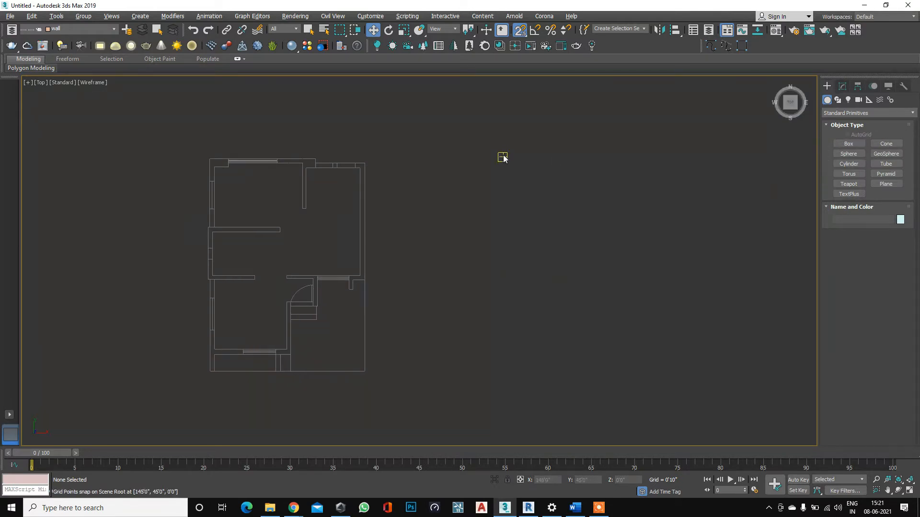
pyautogui.hotkey('ctrl', 'r')
pyautogui.moveTo(392, 359); pyautogui.dragTo(397, 294)
pyautogui.rightClick(397, 294)
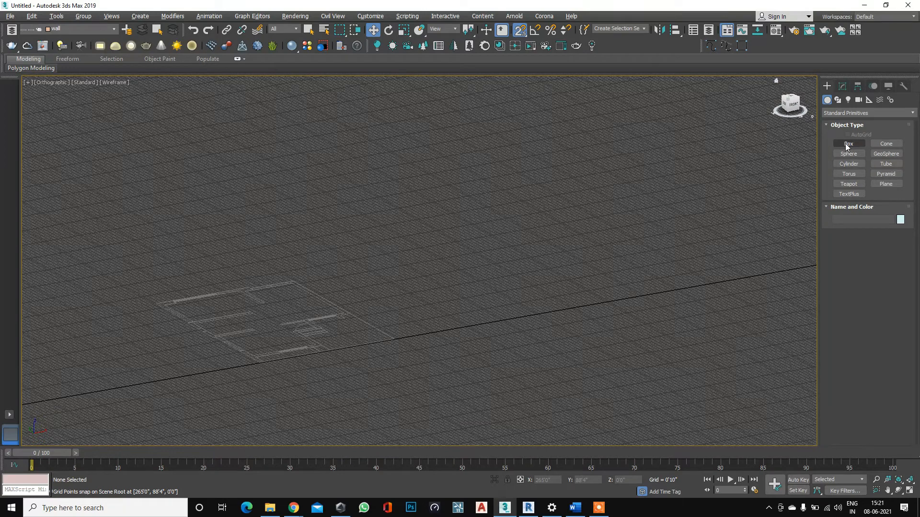
pyautogui.press('t')
pyautogui.click(521, 35)
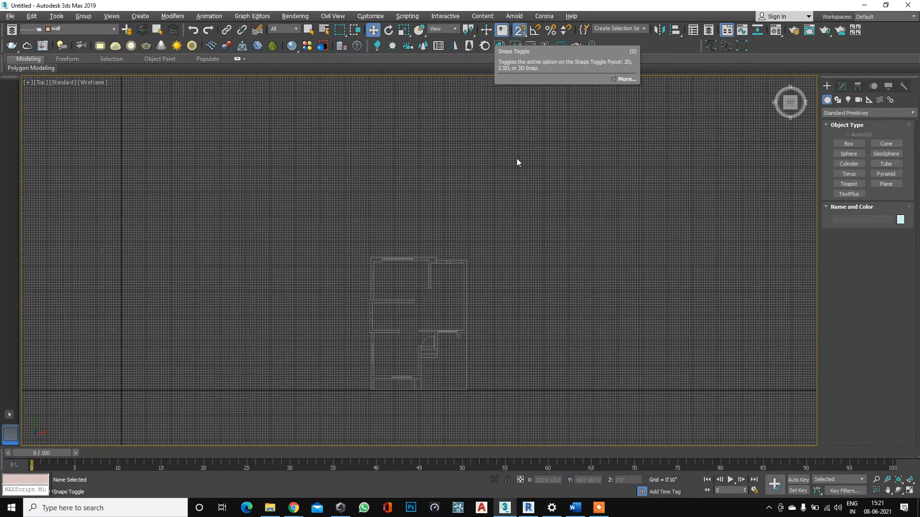
# Try drawing a flat box about 5'10" long and 6'8" wide on grid points to the right of the plan, and delete it.
pyautogui.scroll(5, 447, 283)
pyautogui.press('s')
pyautogui.click(846, 144)
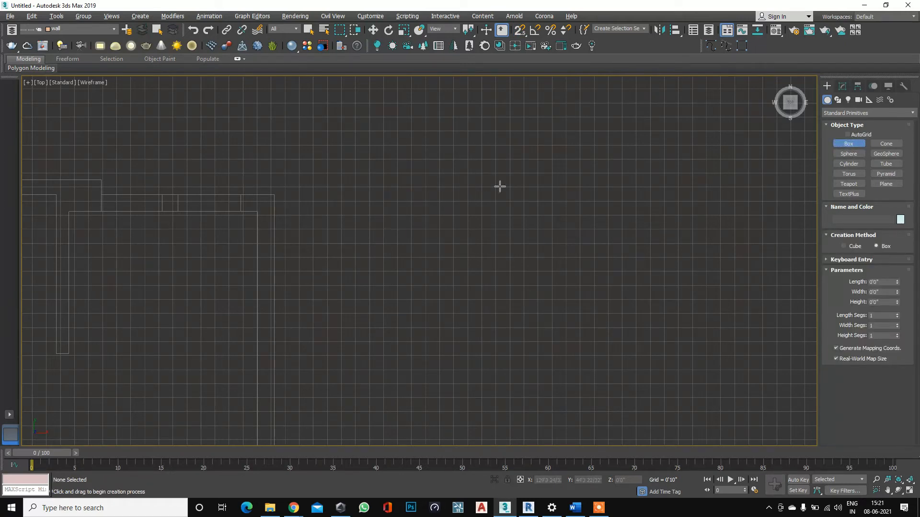
pyautogui.moveTo(441, 194); pyautogui.dragTo(442, 192, button='middle')
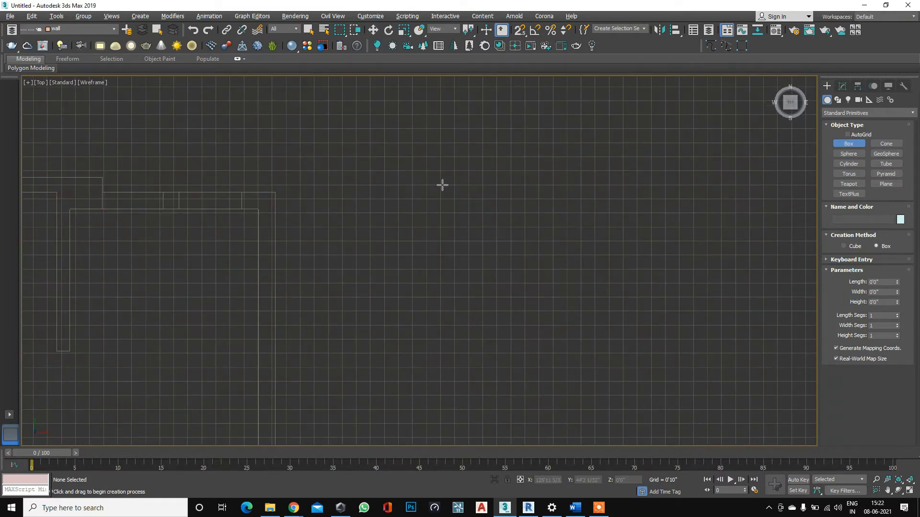
pyautogui.press('s')
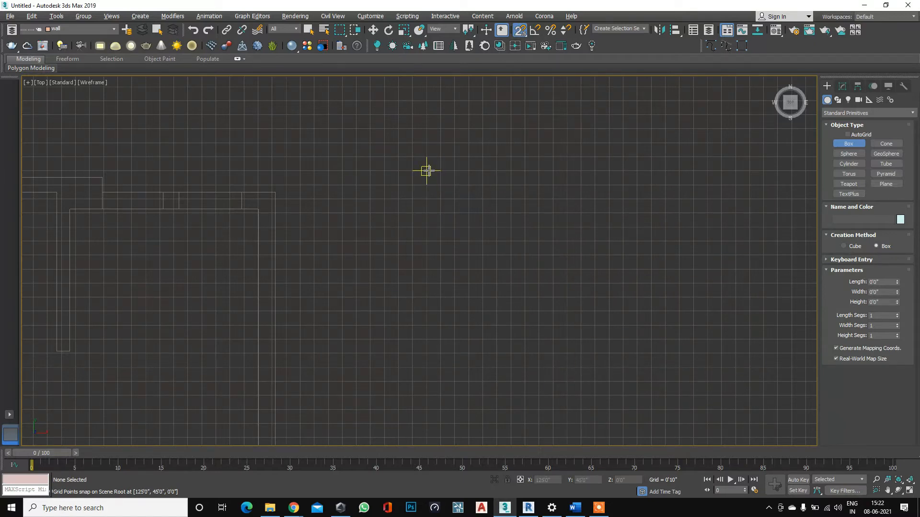
pyautogui.moveTo(426, 170)
pyautogui.mouseDown()
pyautogui.moveTo(489, 220)
pyautogui.moveTo(550, 241)
pyautogui.moveTo(555, 255)
pyautogui.moveTo(538, 257)
pyautogui.moveTo(567, 253)
pyautogui.moveTo(543, 261)
pyautogui.mouseUp()
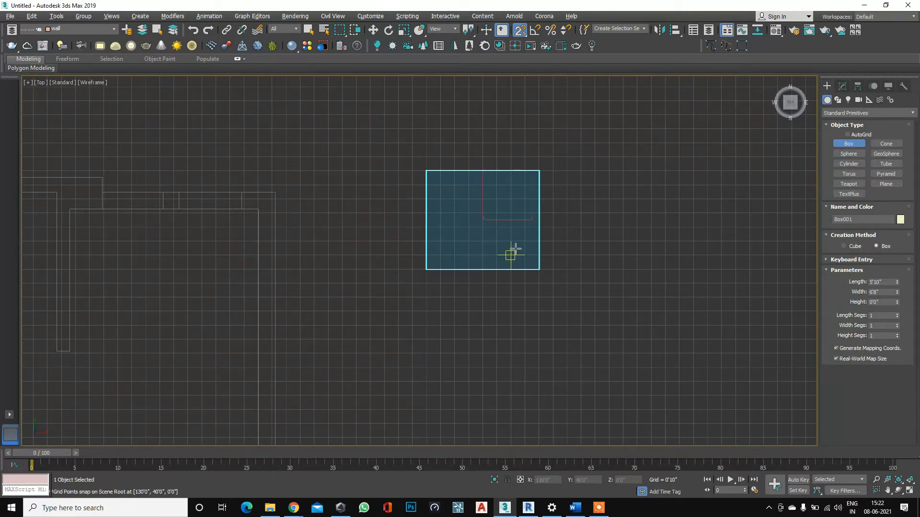
pyautogui.press('Delete')
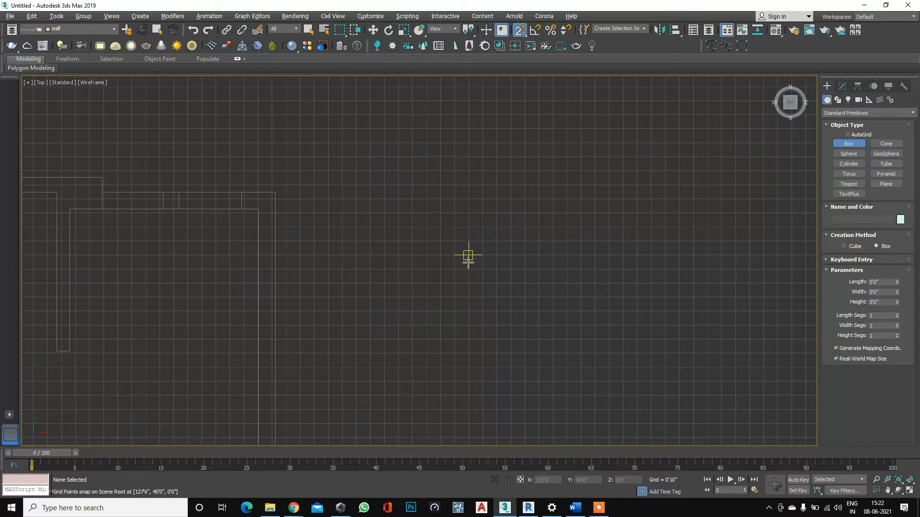
pyautogui.press('p')
pyautogui.keyDown('alt'); pyautogui.moveTo(397, 302); pyautogui.dragTo(435, 320, button='middle'); pyautogui.keyUp('alt')
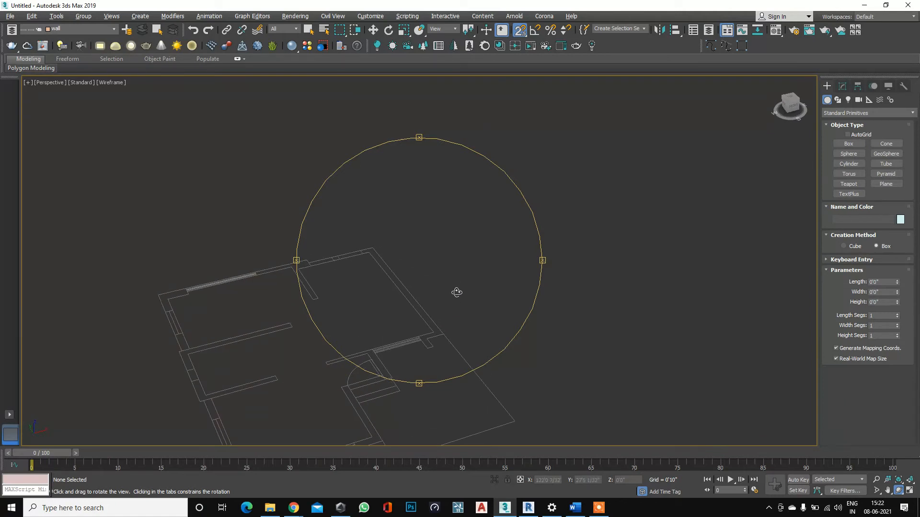
pyautogui.press('w')
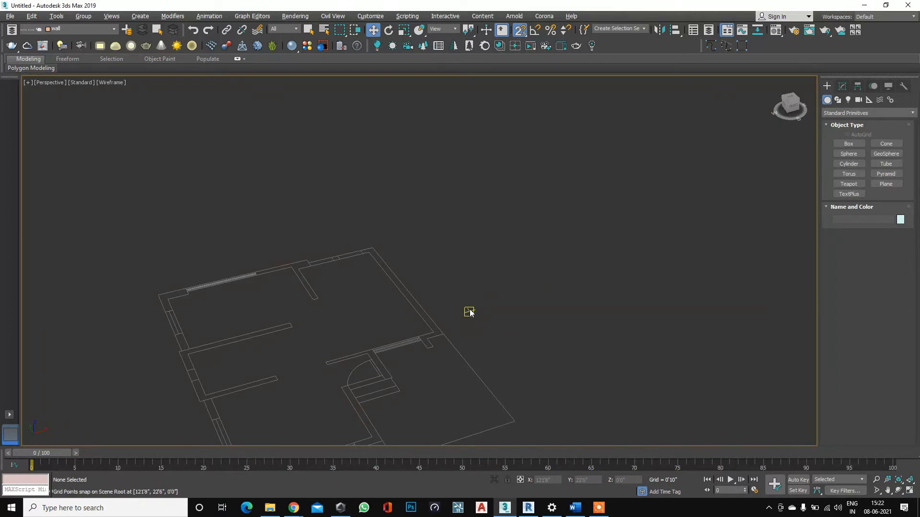
# Create a grid-snapped box about 6'8" long, 8'4" wide and 4'2" high beside the plan in a tilted orthographic view.
pyautogui.press('t')
pyautogui.hotkey('ctrl', 'r')
pyautogui.moveTo(452, 307); pyautogui.dragTo(443, 264)
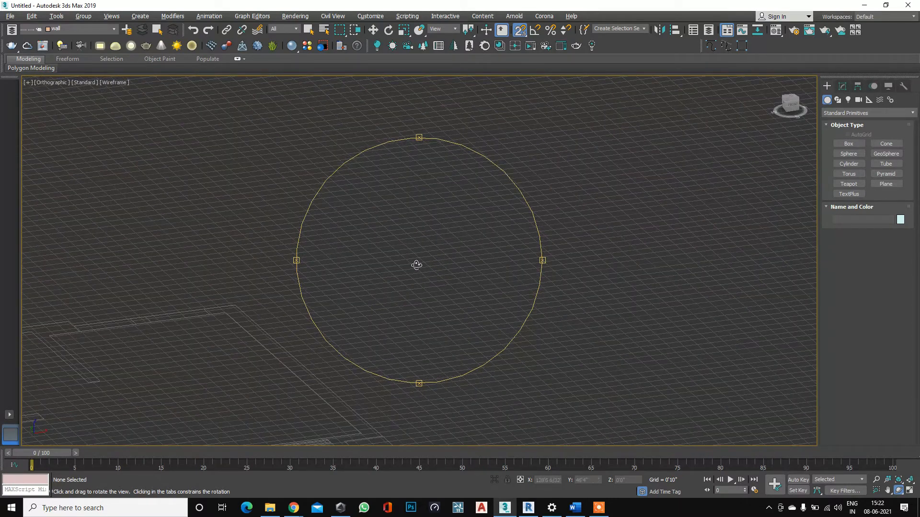
pyautogui.rightClick(415, 267)
pyautogui.click(848, 143)
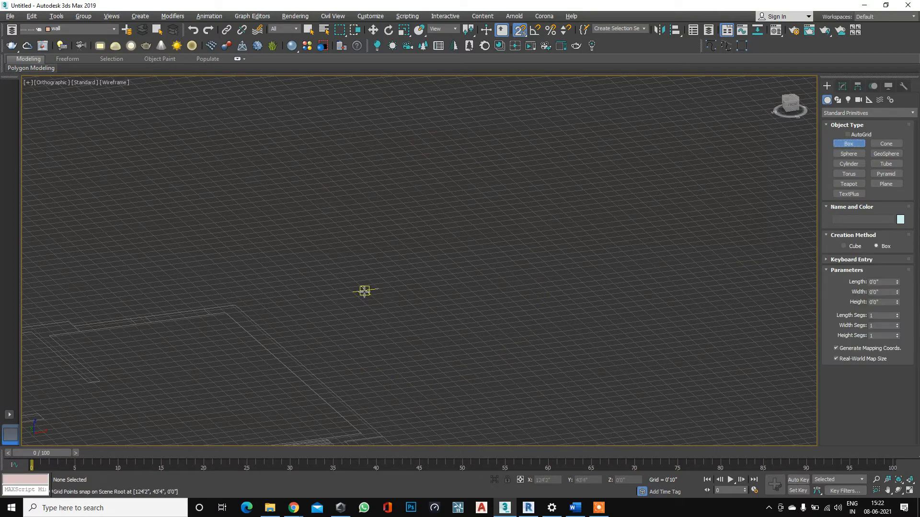
pyautogui.moveTo(354, 291); pyautogui.dragTo(518, 312)
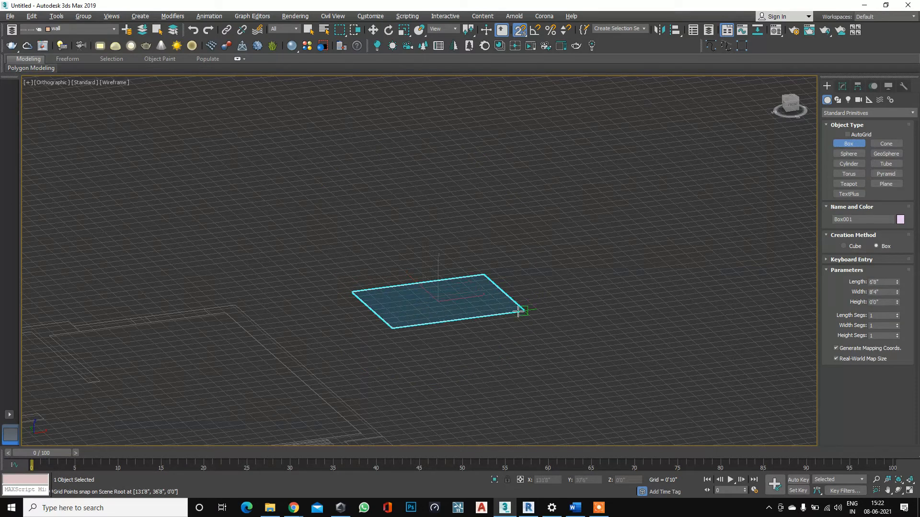
pyautogui.click(511, 237)
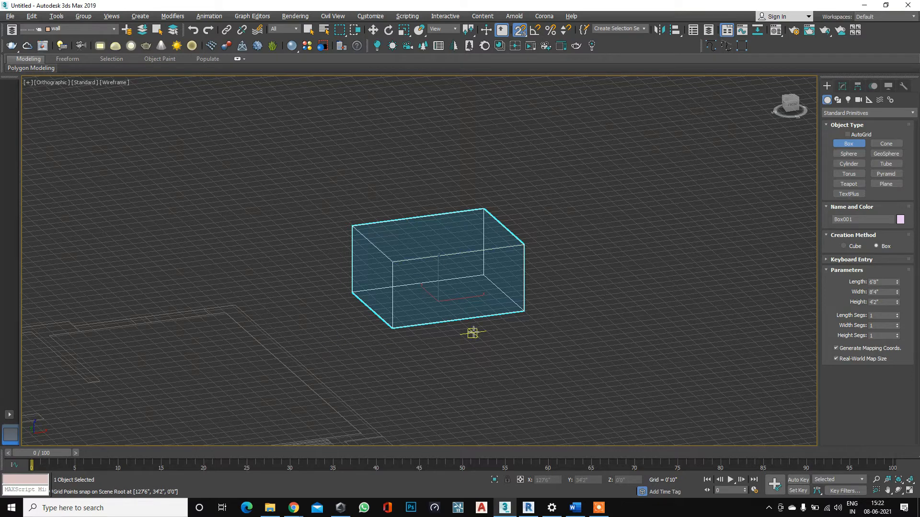
# Hide the grid and activate the Move tool for the new box beside the plan.
pyautogui.scroll(-2, 479, 240)
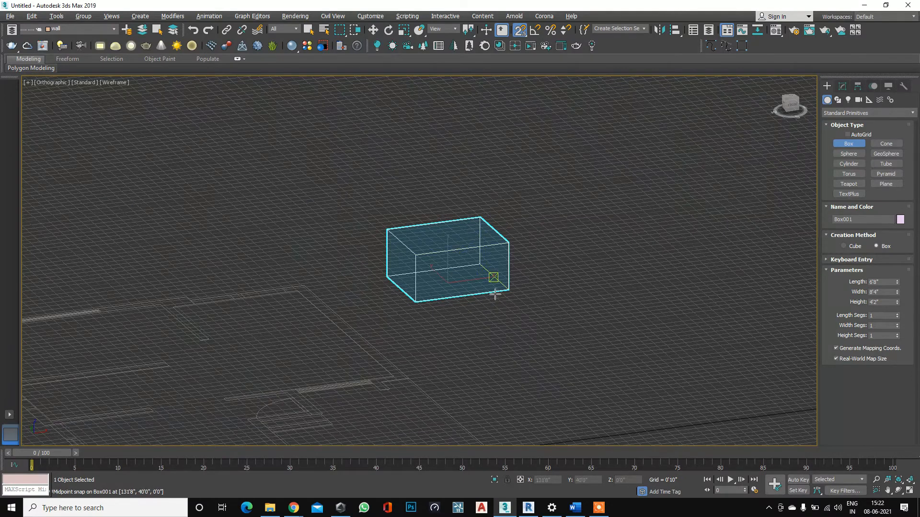
pyautogui.press('w')
pyautogui.press('g')
pyautogui.scroll(3, 449, 259)
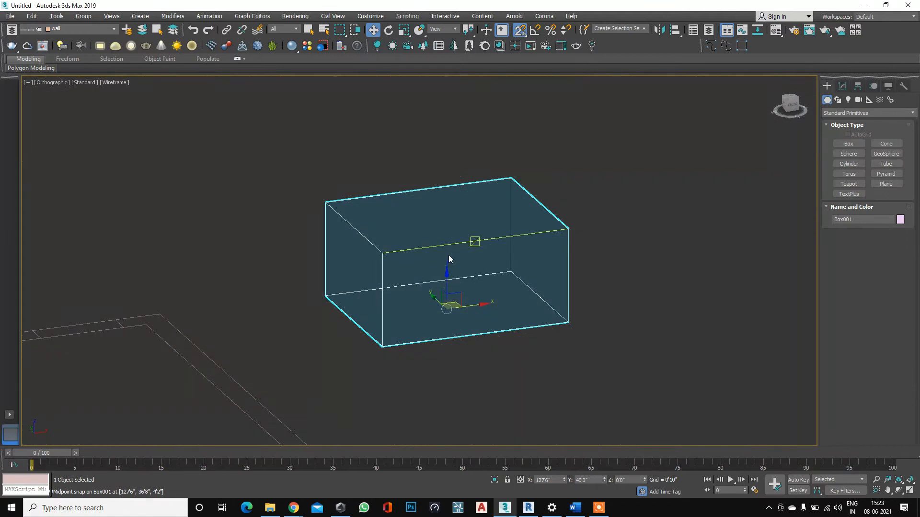
# Display the orthographic view in Default Shading and frame the selected box together with the floor plan.
pyautogui.scroll(-2, 449, 259)
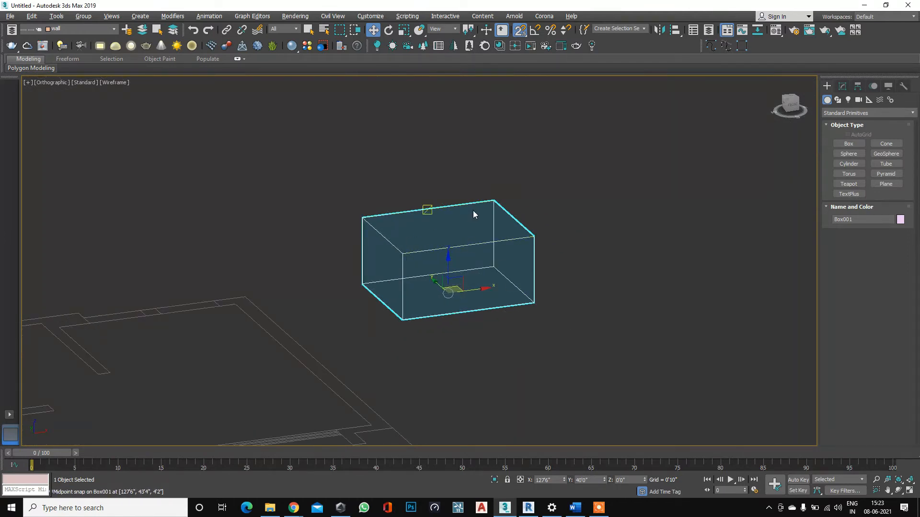
pyautogui.click(113, 83)
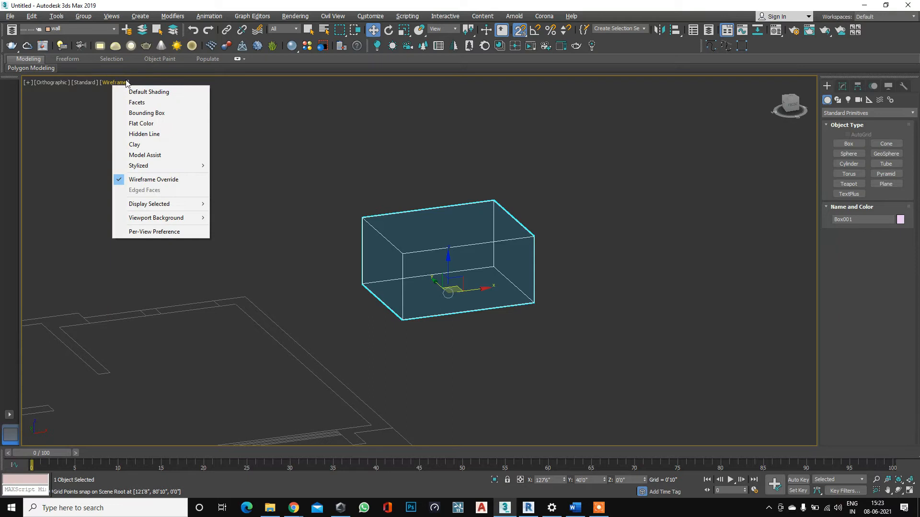
pyautogui.click(161, 92)
pyautogui.press('z')
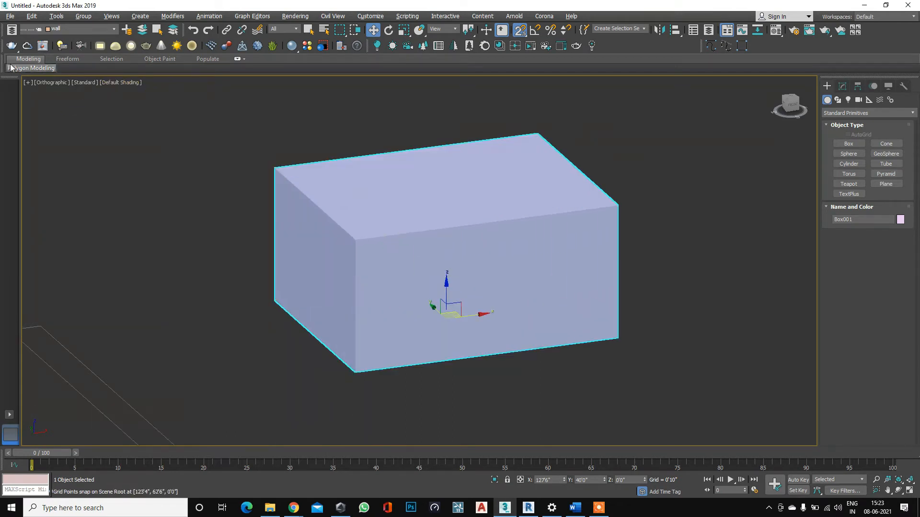
pyautogui.scroll(-5, 364, 215)
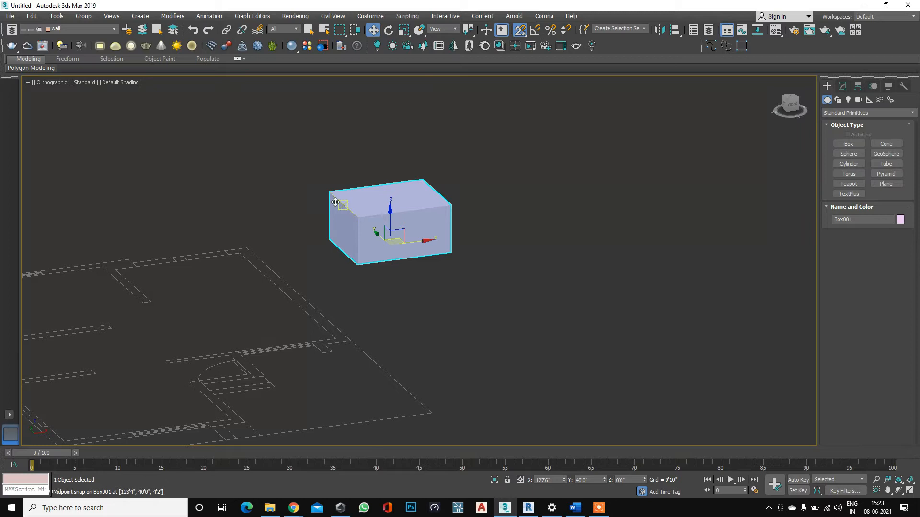
pyautogui.scroll(2, 408, 215)
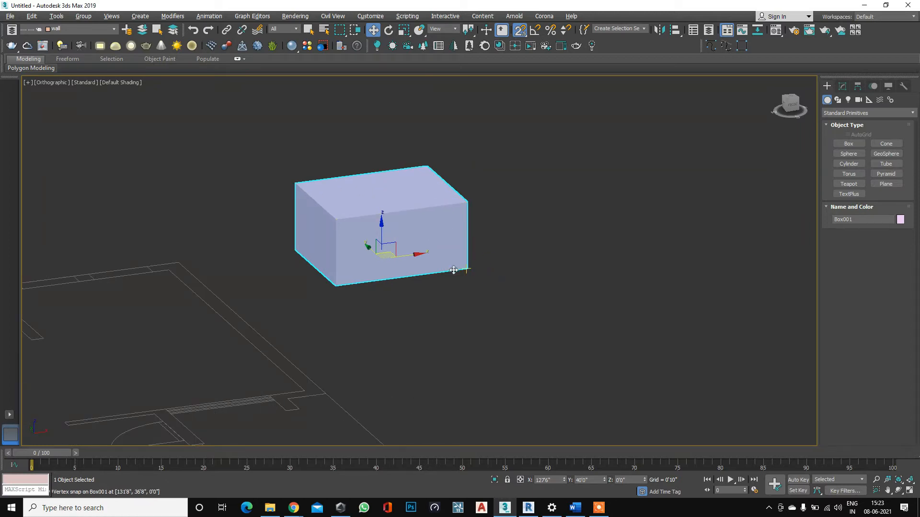
pyautogui.click(600, 509)
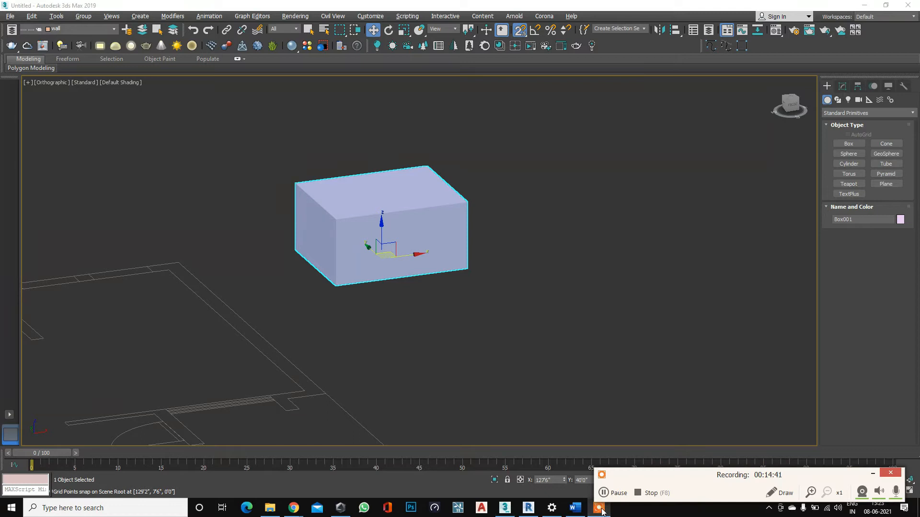
pyautogui.click(872, 474)
pyautogui.scroll(-1, 288, 191)
pyautogui.scroll(2, 393, 189)
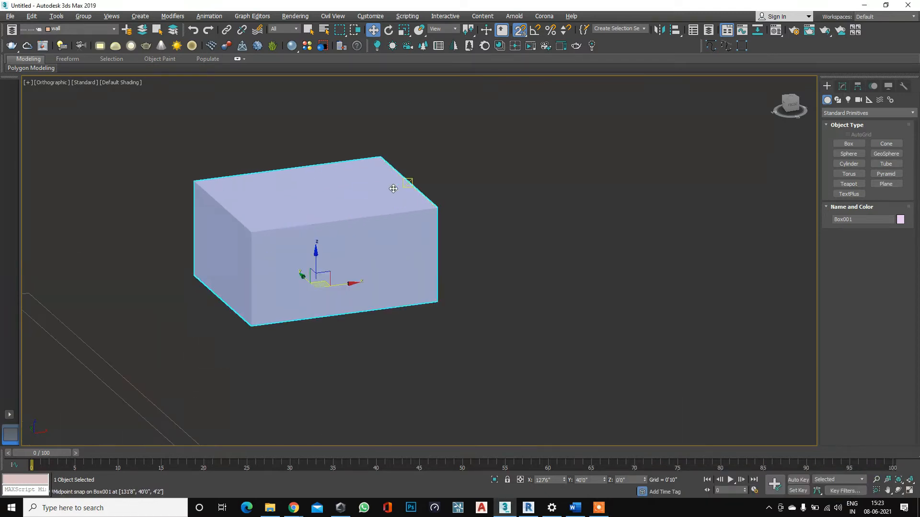
pyautogui.scroll(-1, 407, 189)
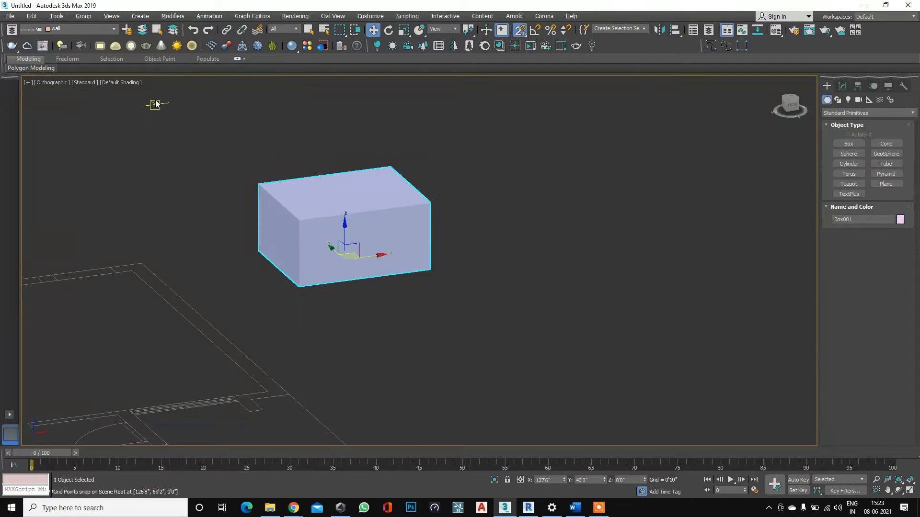
# Try the Clay shading style on the orthographic view and examine the box up close.
pyautogui.click(124, 81)
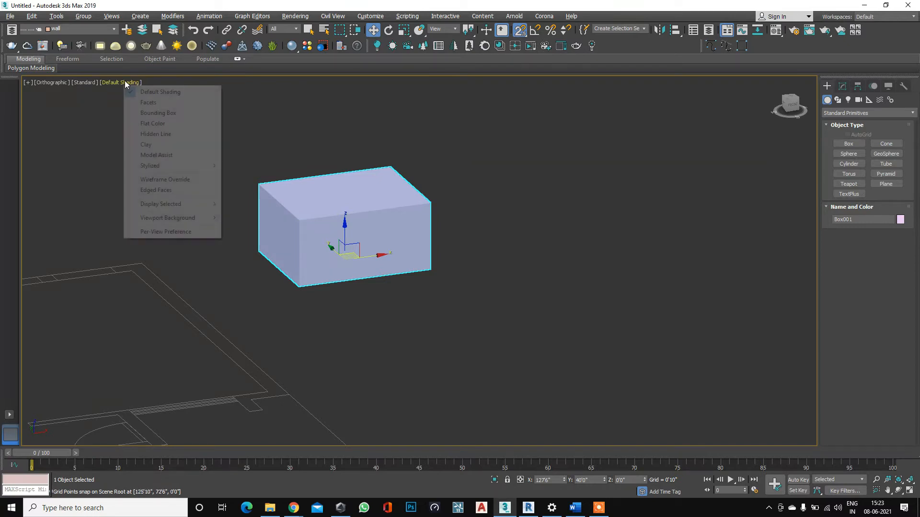
pyautogui.click(148, 144)
pyautogui.scroll(3, 304, 208)
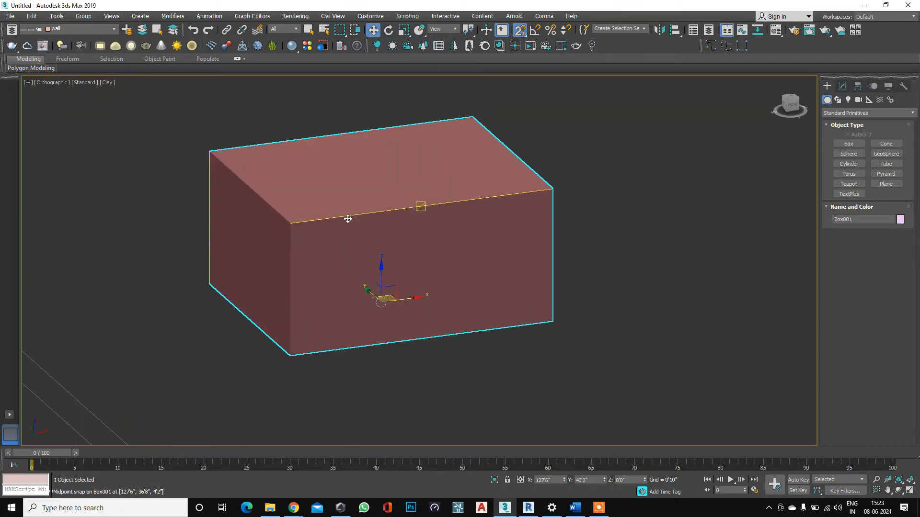
pyautogui.scroll(-3, 348, 219)
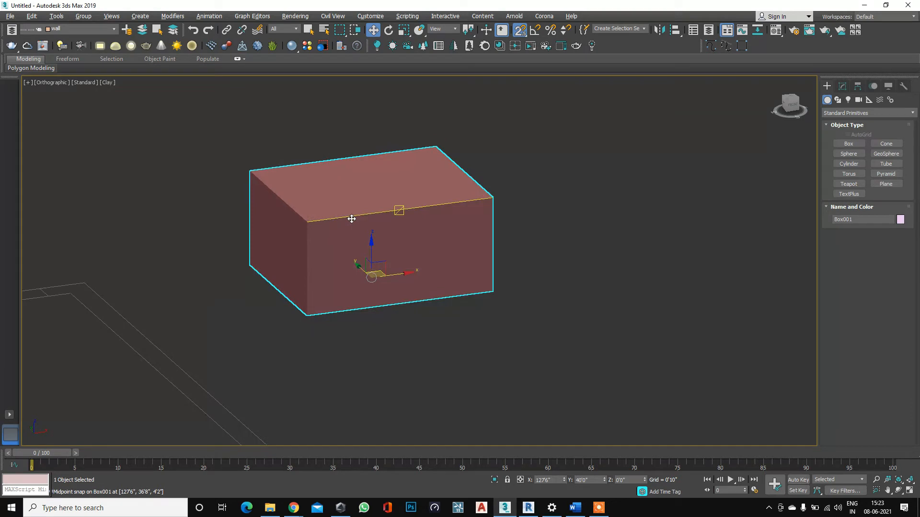
# Try the Flat Color and Bounding Box display styles on the view, and return it to Default Shading.
pyautogui.click(106, 83)
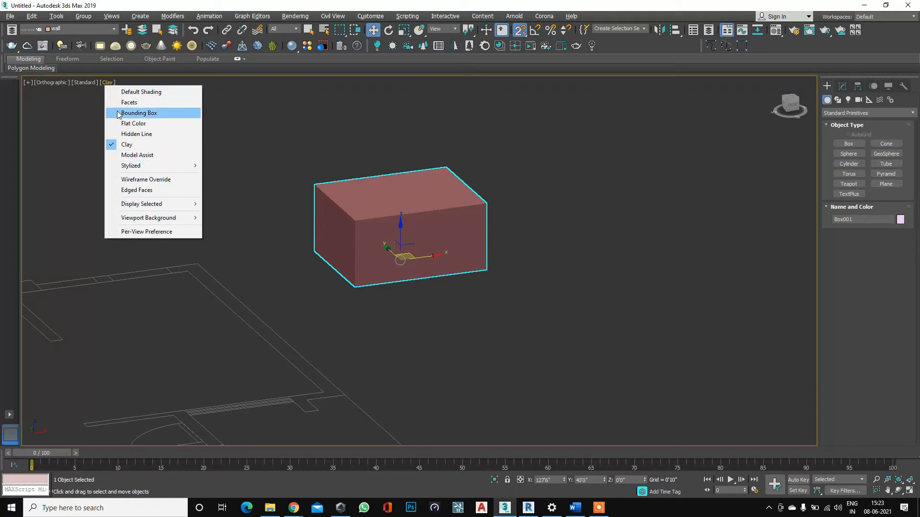
pyautogui.click(138, 124)
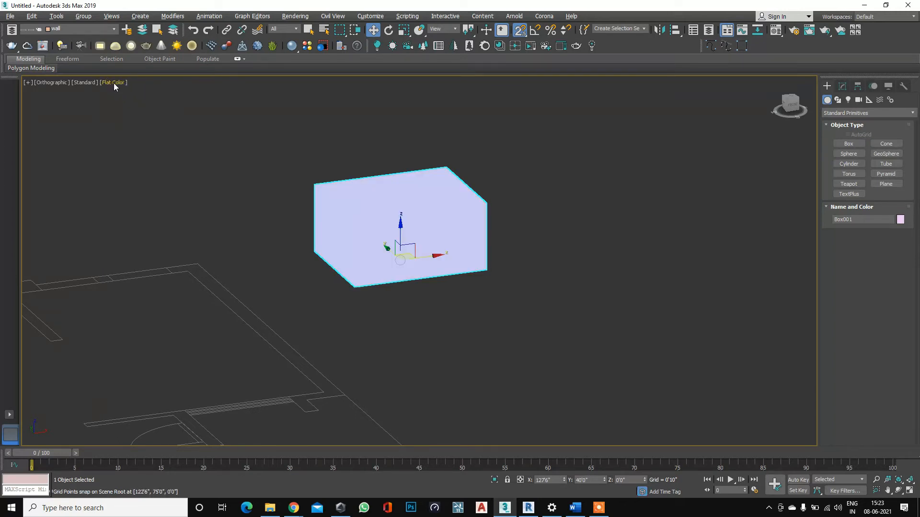
pyautogui.click(114, 83)
pyautogui.click(144, 113)
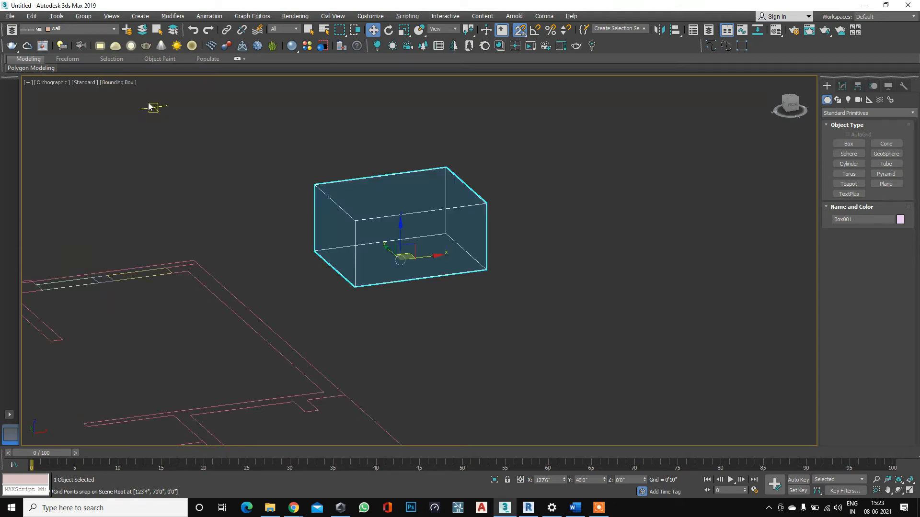
pyautogui.click(119, 83)
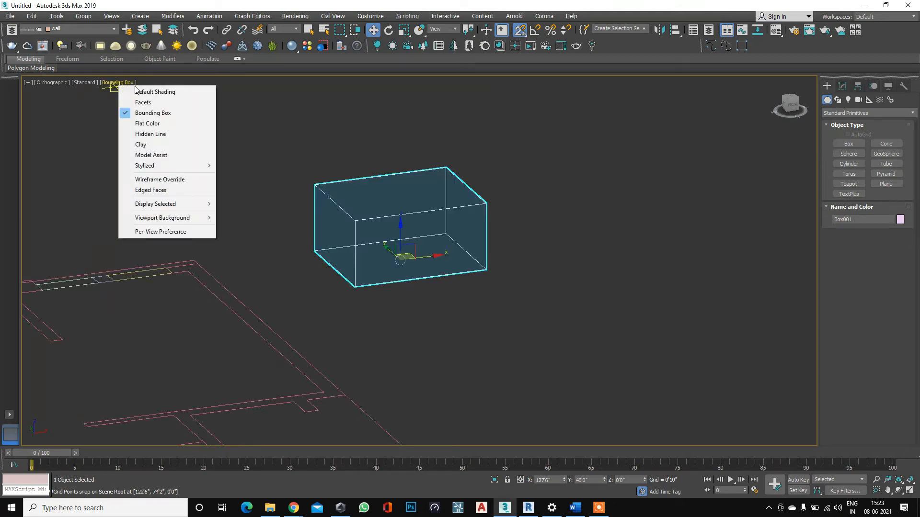
pyautogui.click(156, 91)
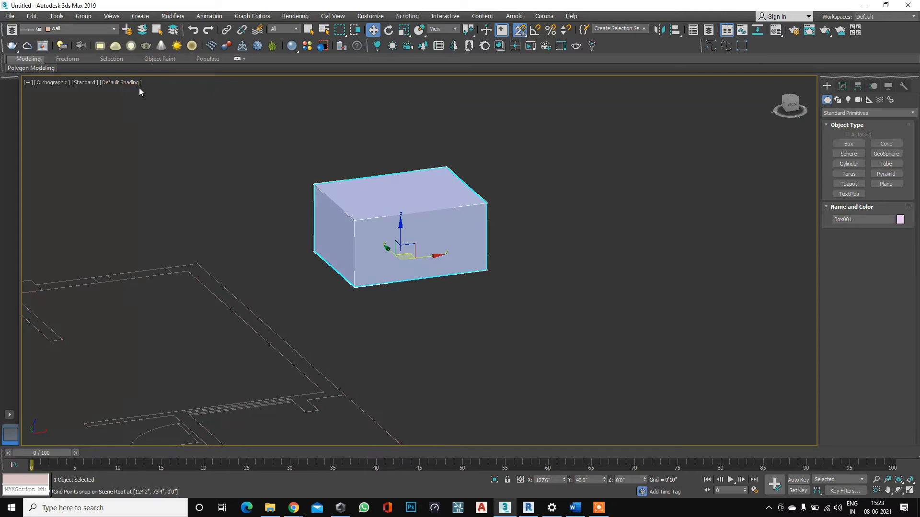
# Examine the box and floor plan in Bounding Box display, try Facets, and restore Default Shading.
pyautogui.click(120, 83)
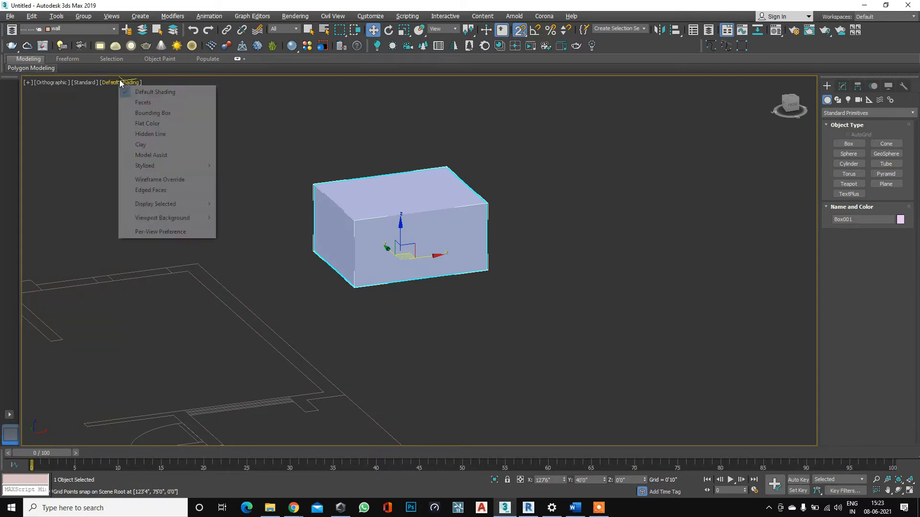
pyautogui.click(152, 113)
pyautogui.scroll(-4, 281, 266)
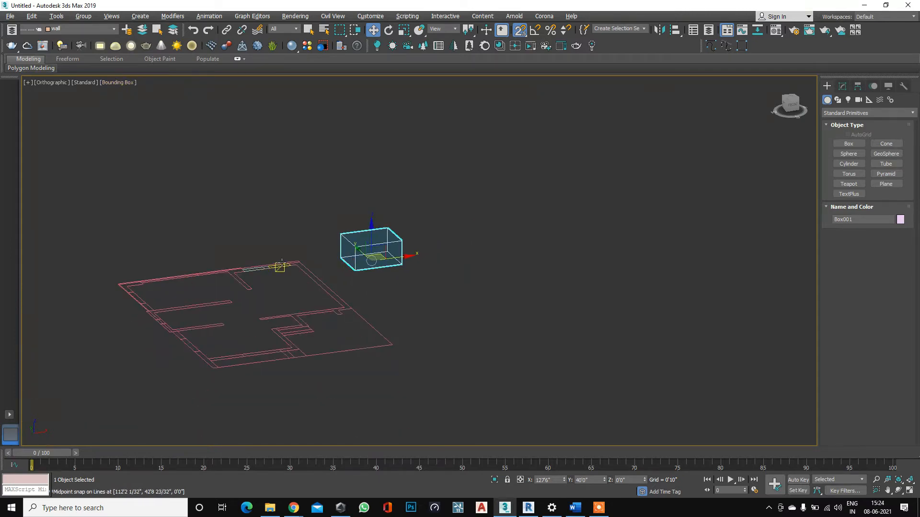
pyautogui.scroll(6, 284, 261)
pyautogui.scroll(-2, 165, 223)
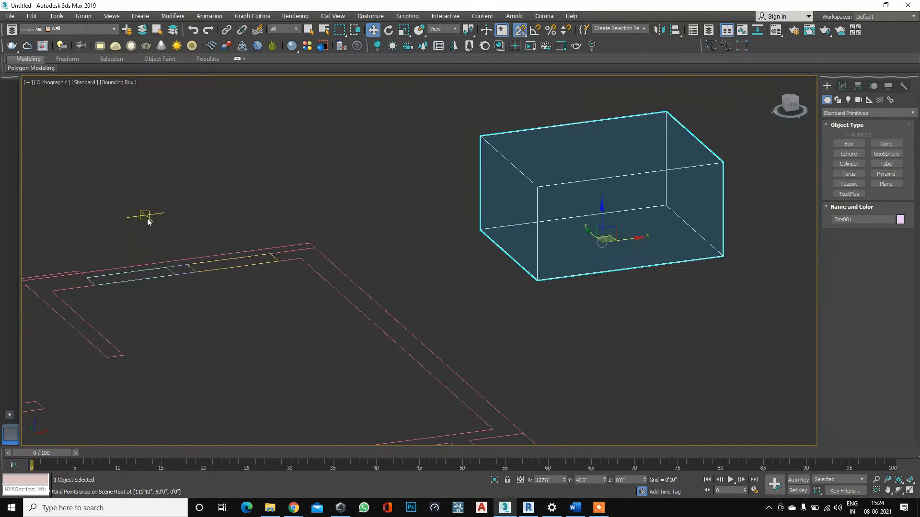
pyautogui.click(116, 82)
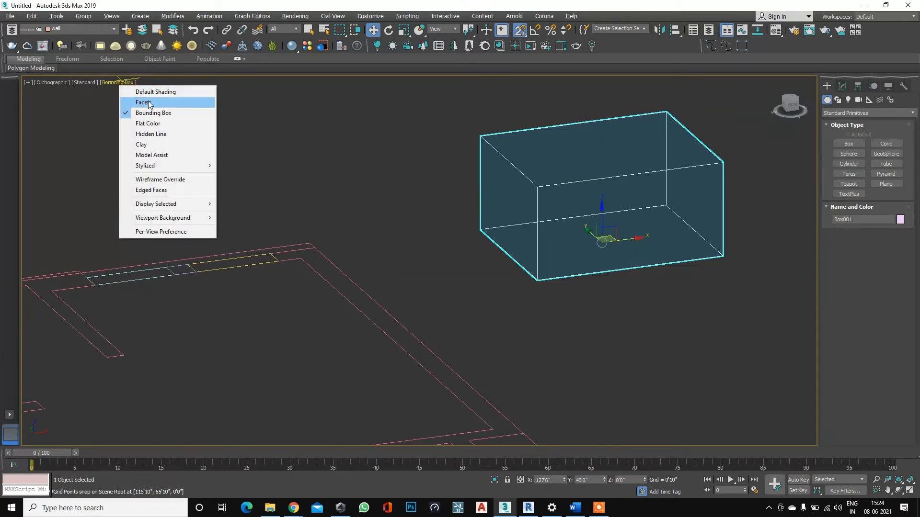
pyautogui.click(147, 103)
pyautogui.click(110, 83)
pyautogui.click(133, 91)
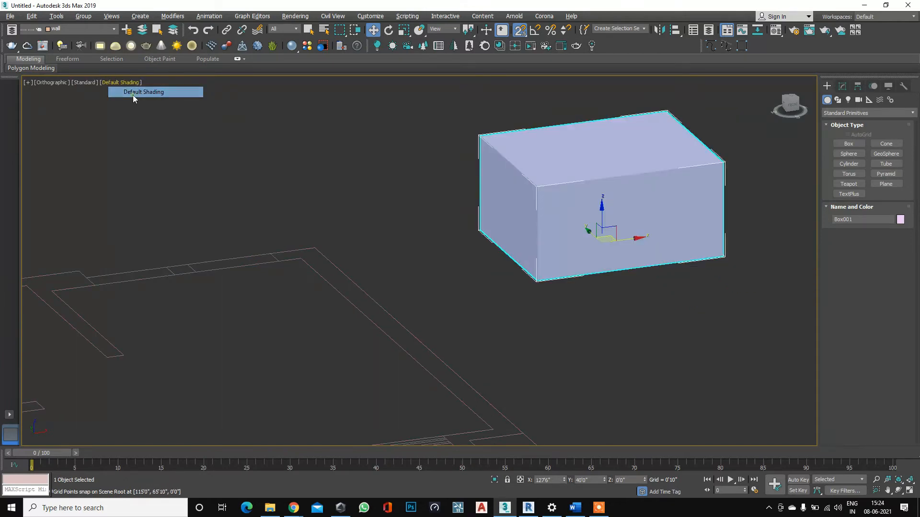
# Try High Quality viewport rendering while orbiting around the box, and set the quality back to Standard.
pyautogui.click(83, 84)
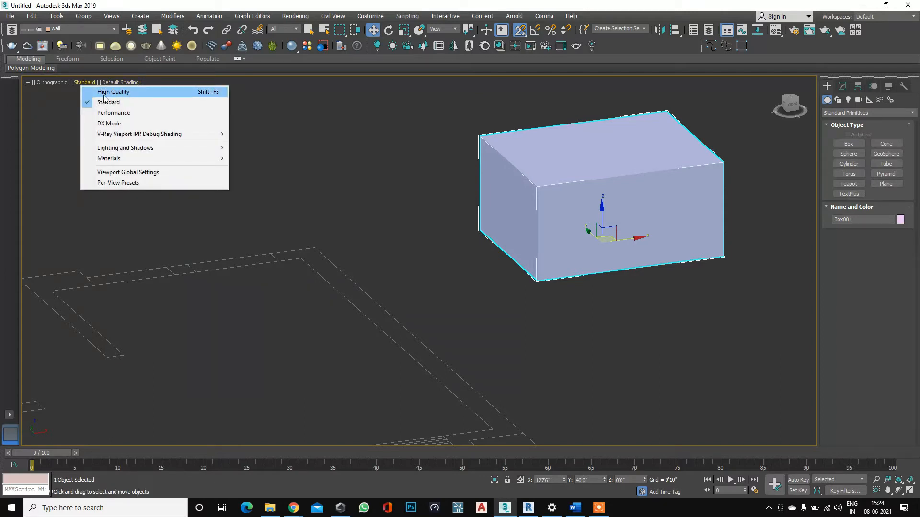
pyautogui.click(128, 95)
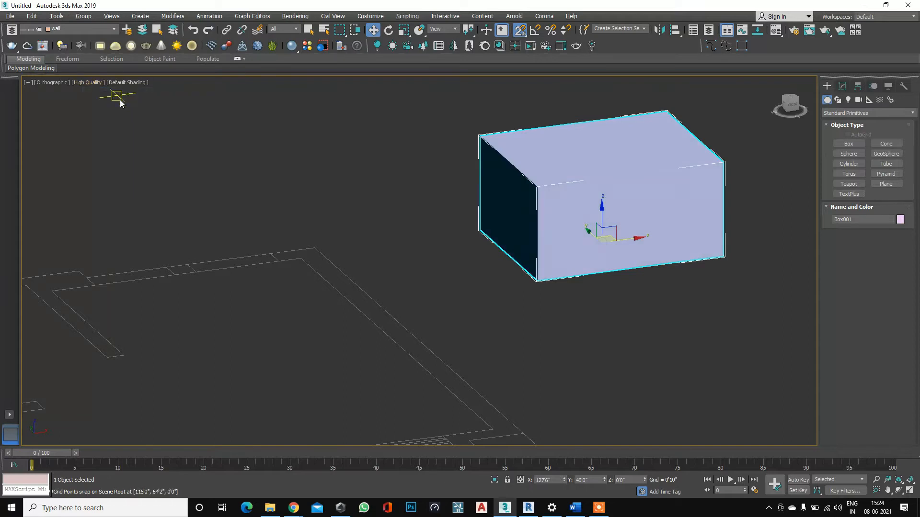
pyautogui.scroll(-4, 287, 190)
pyautogui.moveTo(418, 267); pyautogui.dragTo(358, 299, button='middle')
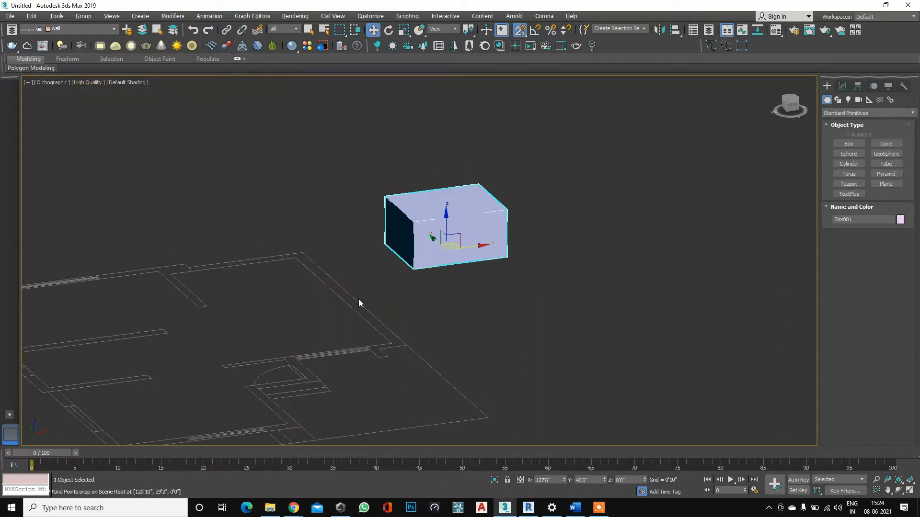
pyautogui.hotkey('ctrl', 'r')
pyautogui.moveTo(440, 265); pyautogui.dragTo(368, 305)
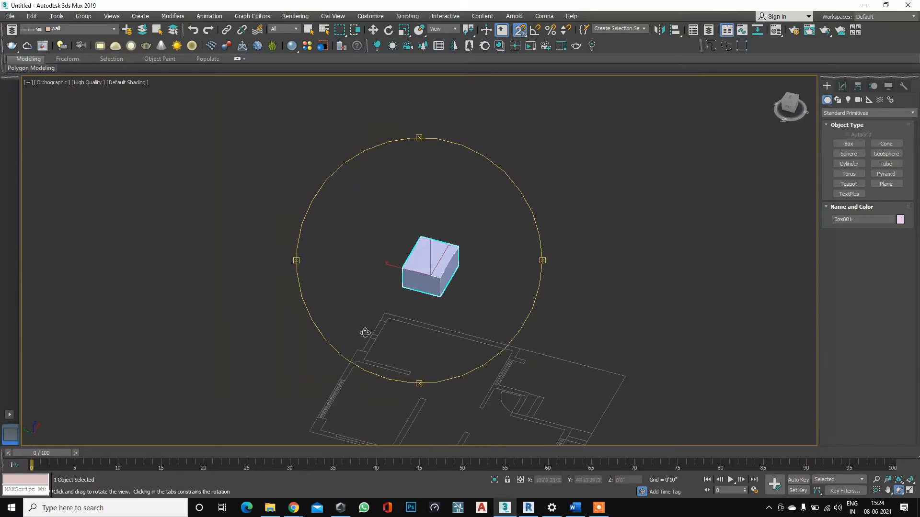
pyautogui.click(86, 84)
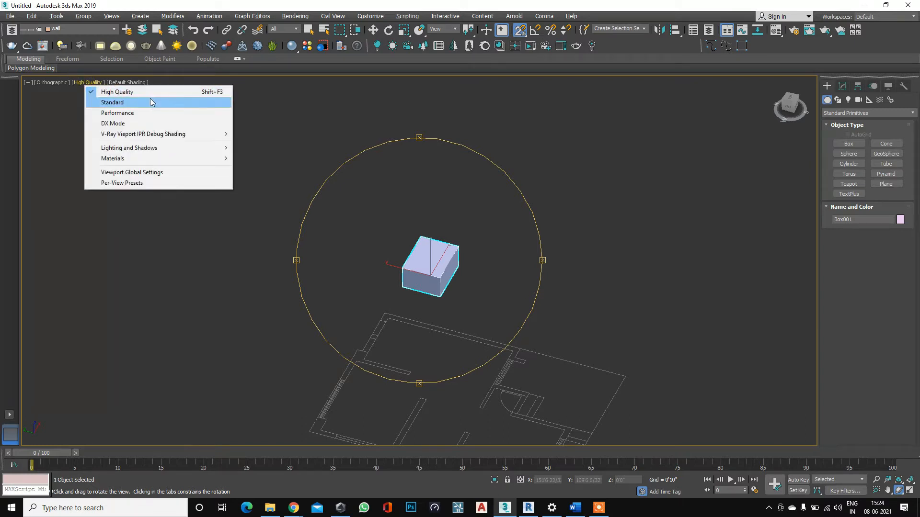
pyautogui.click(109, 105)
pyautogui.moveTo(495, 332); pyautogui.dragTo(443, 249)
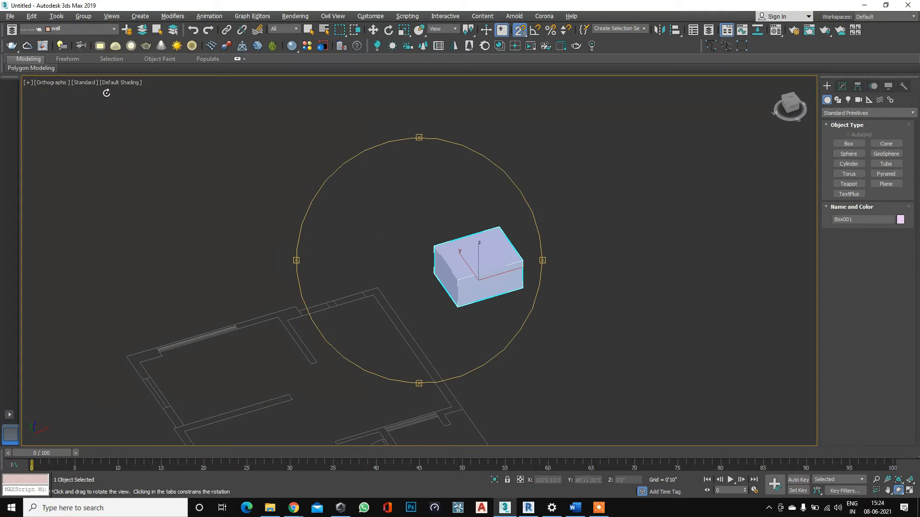
# Look over the list of available viewpoints without changing the view, and reactivate the Move tool.
pyautogui.click(50, 82)
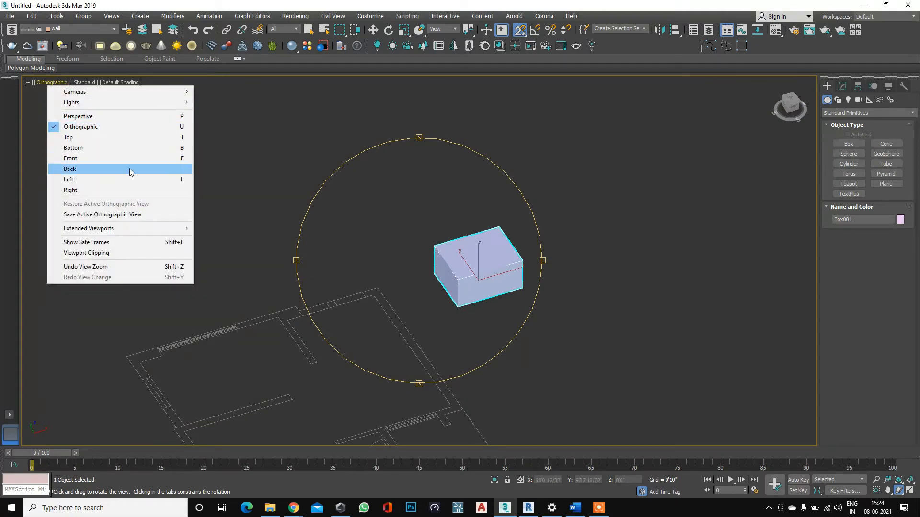
pyautogui.click(453, 263)
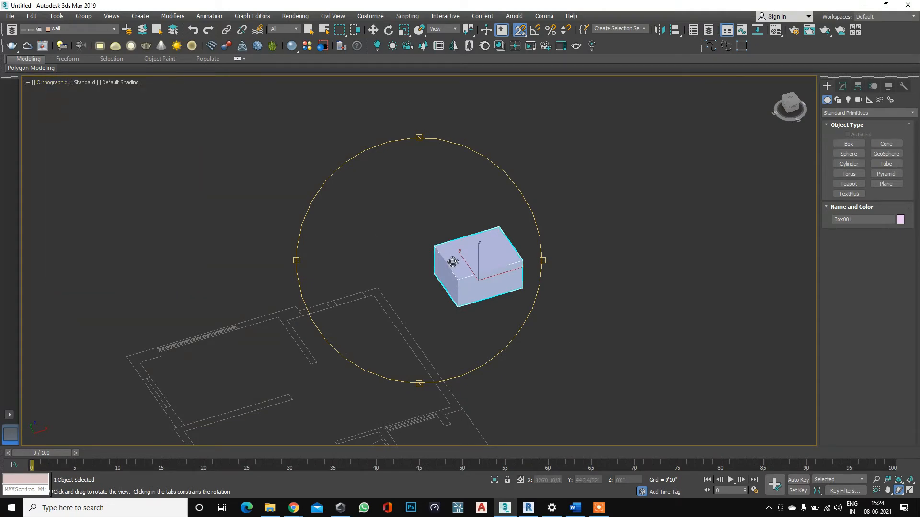
pyautogui.press('w')
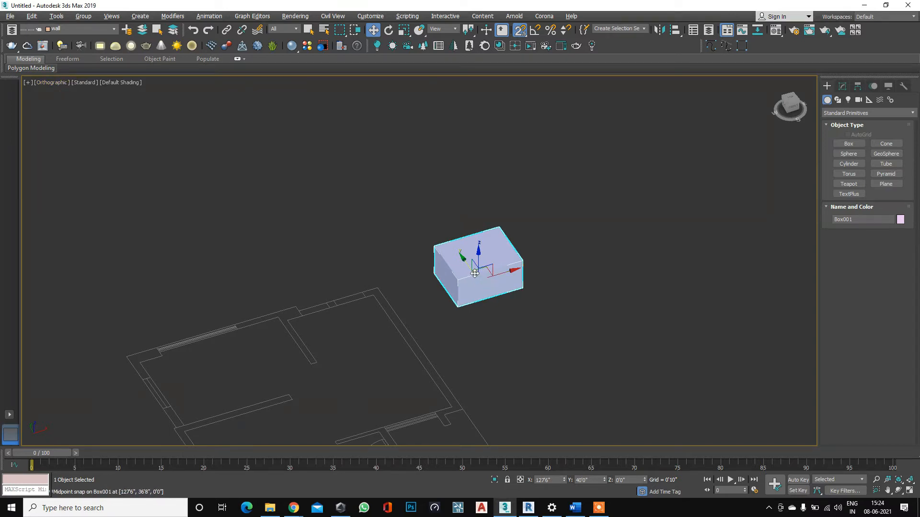
# Switch the viewport through the Perspective, Top and Left views of the box, ending in the Front view.
pyautogui.press('p')
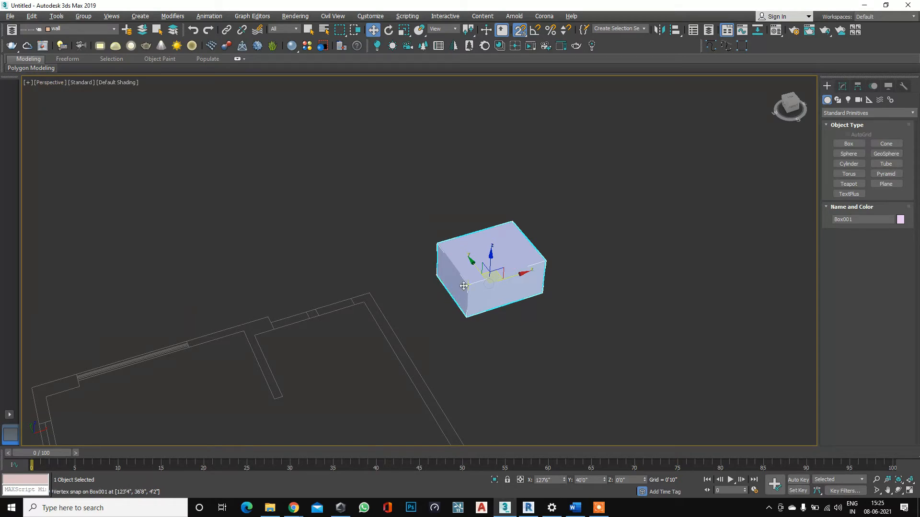
pyautogui.press('t')
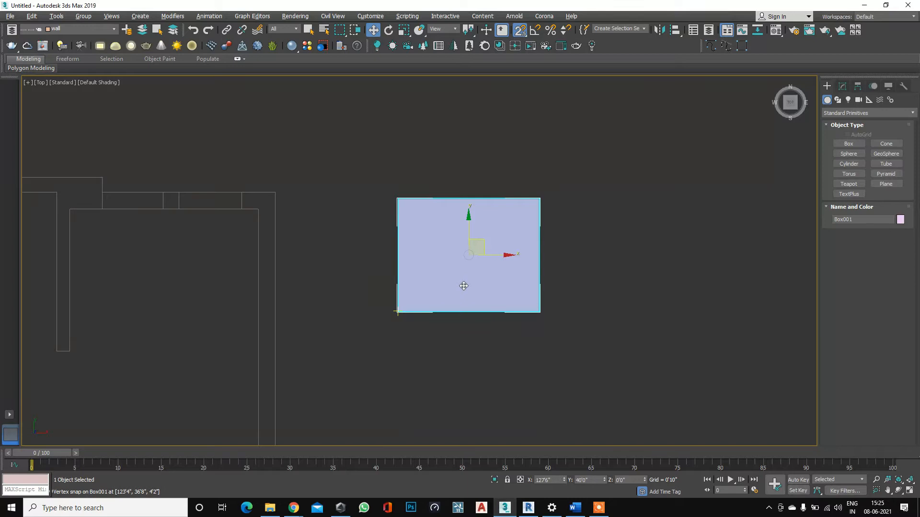
pyautogui.press('l')
pyautogui.scroll(5, 346, 288)
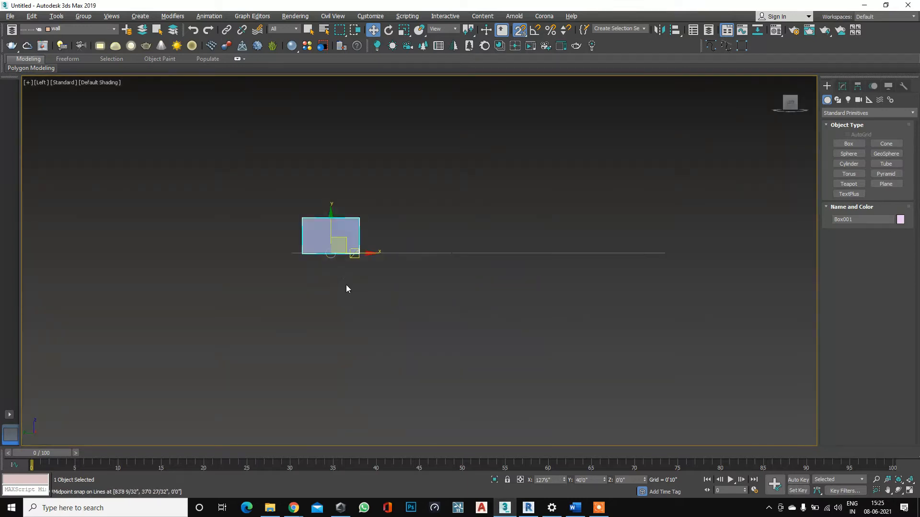
pyautogui.scroll(-2, 331, 246)
pyautogui.scroll(-3, 331, 246)
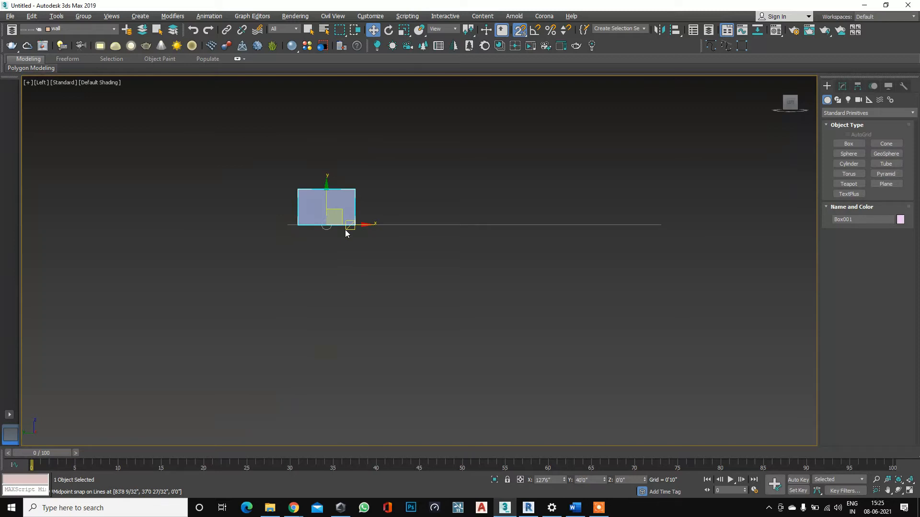
pyautogui.press('f')
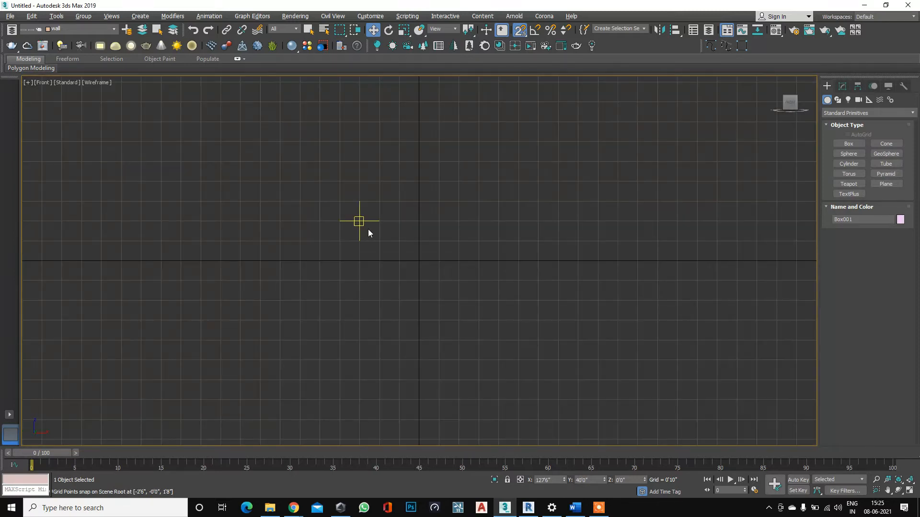
# Centre on the box in the Front view and hide the viewport grid.
pyautogui.scroll(-5, 370, 230)
pyautogui.scroll(12, 553, 265)
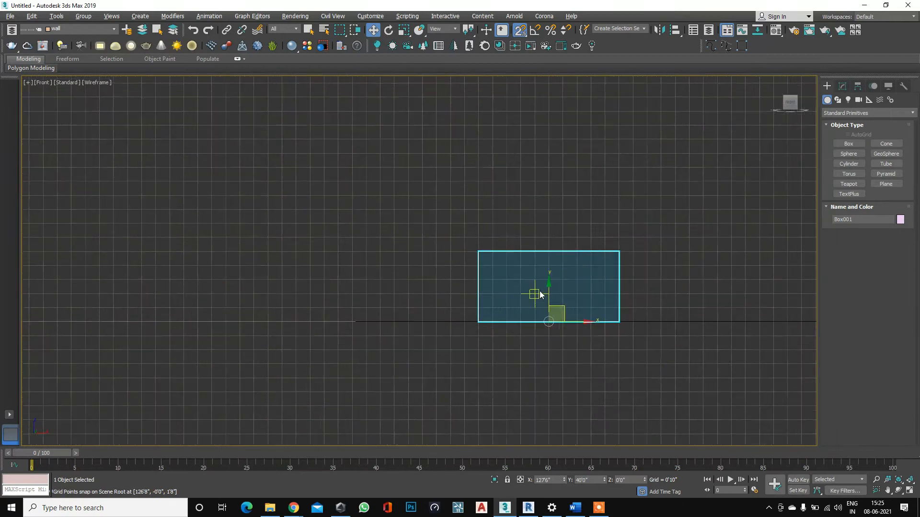
pyautogui.scroll(-5, 443, 270)
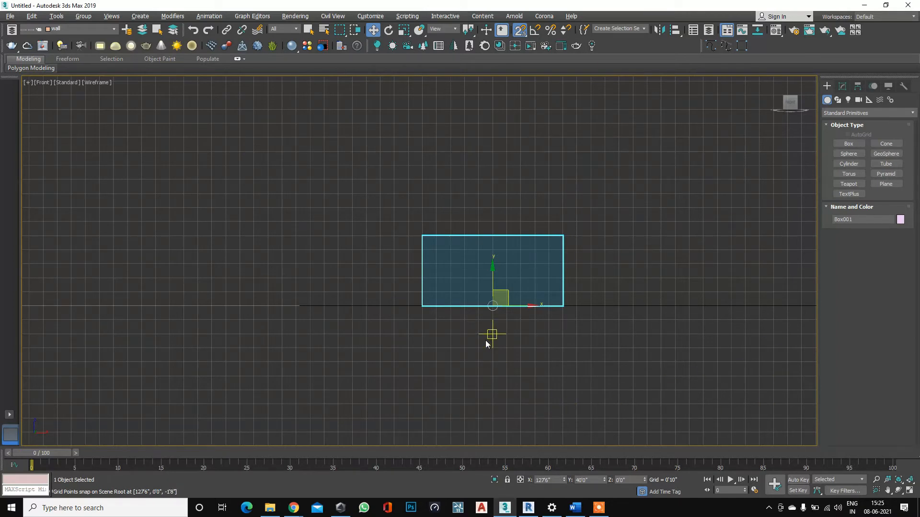
pyautogui.press('g')
pyautogui.press('g')
pyautogui.press('g')
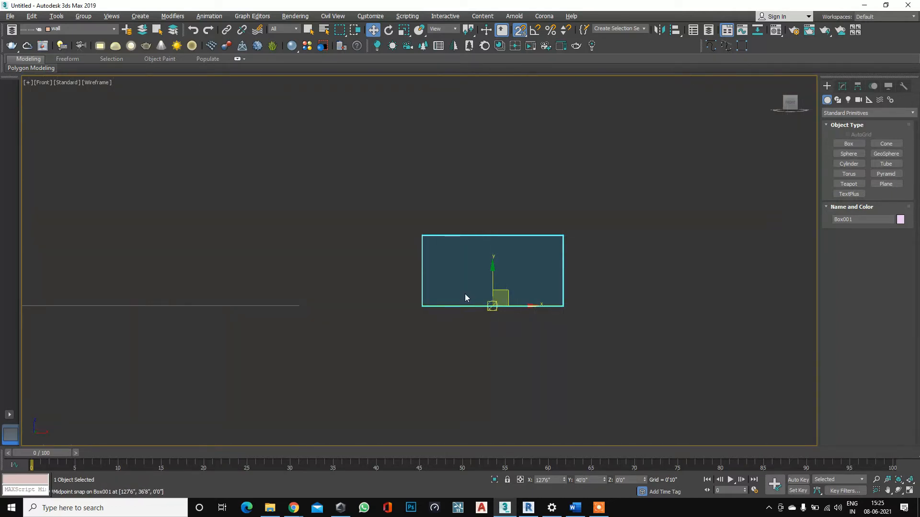
pyautogui.scroll(-3, 446, 237)
pyautogui.scroll(3, 472, 243)
pyautogui.scroll(2, 472, 244)
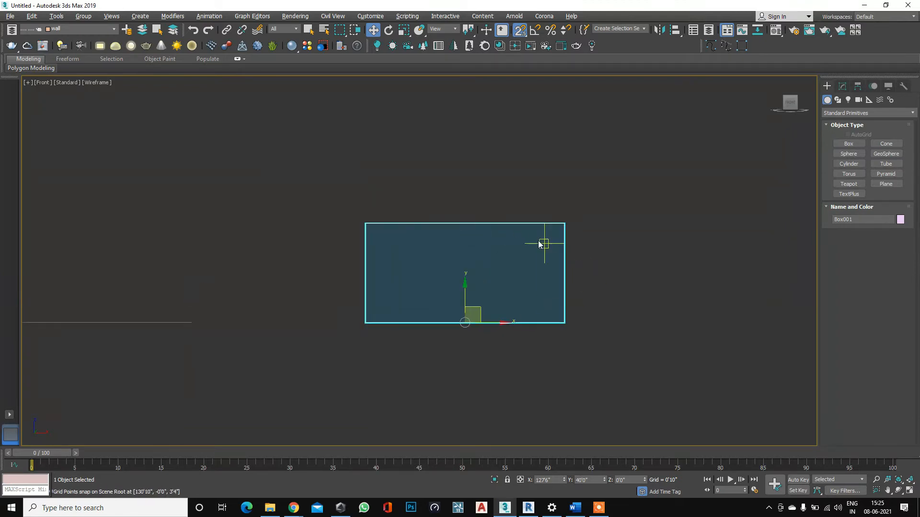
pyautogui.scroll(-3, 440, 242)
# Orbit around the box and floor plan, checking the 3ds Max topic list in Word along the way.
pyautogui.hotkey('ctrl', 'r')
pyautogui.moveTo(429, 261); pyautogui.dragTo(423, 314)
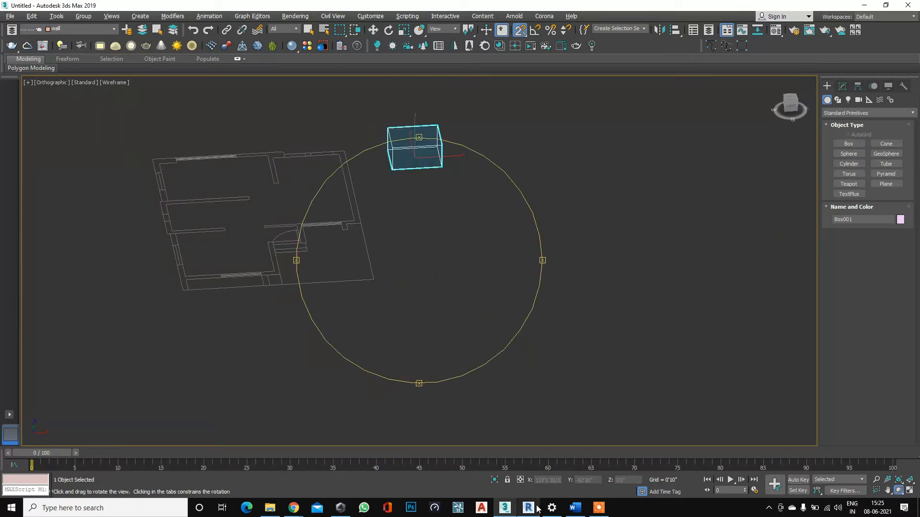
pyautogui.click(575, 509)
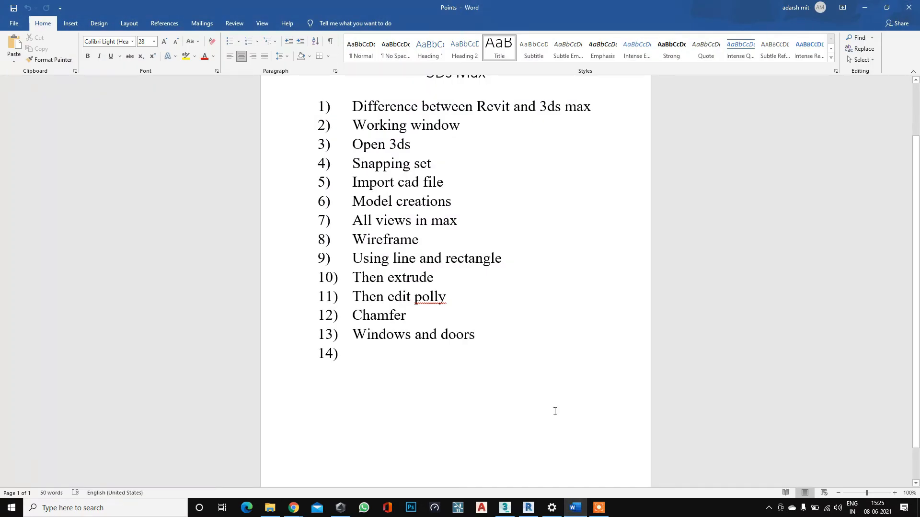
pyautogui.click(575, 509)
pyautogui.moveTo(367, 222); pyautogui.dragTo(361, 267)
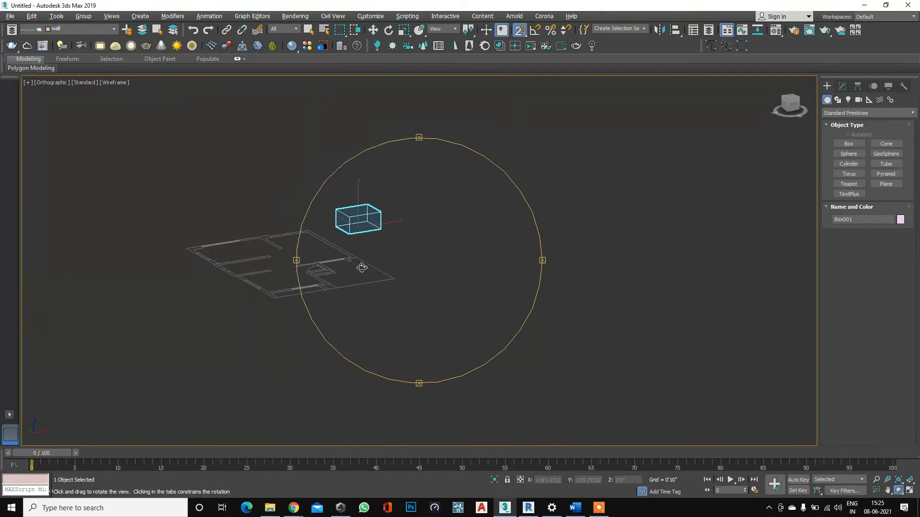
# Return the viewport to the Top view of the floor plan and reactivate the Move tool.
pyautogui.press('t')
pyautogui.scroll(-8, 353, 282)
pyautogui.moveTo(331, 309); pyautogui.dragTo(366, 262, button='middle')
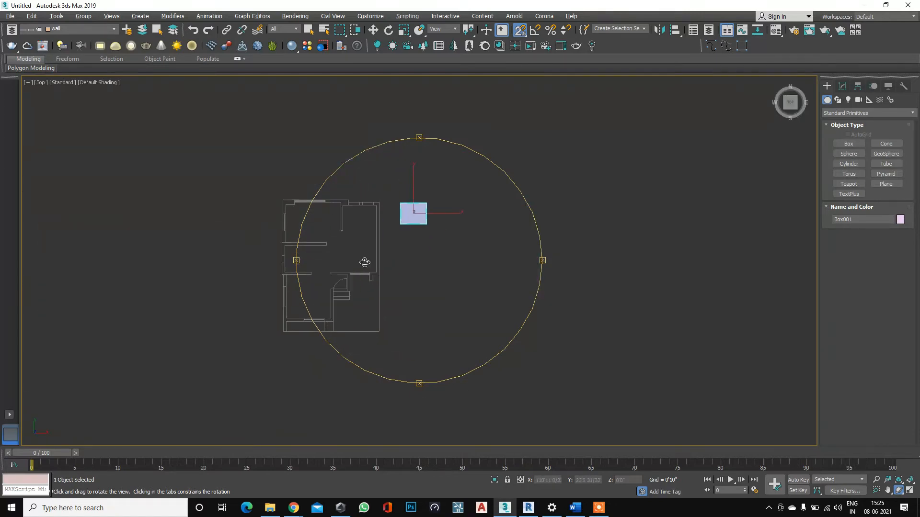
pyautogui.press('w')
pyautogui.scroll(4, 322, 242)
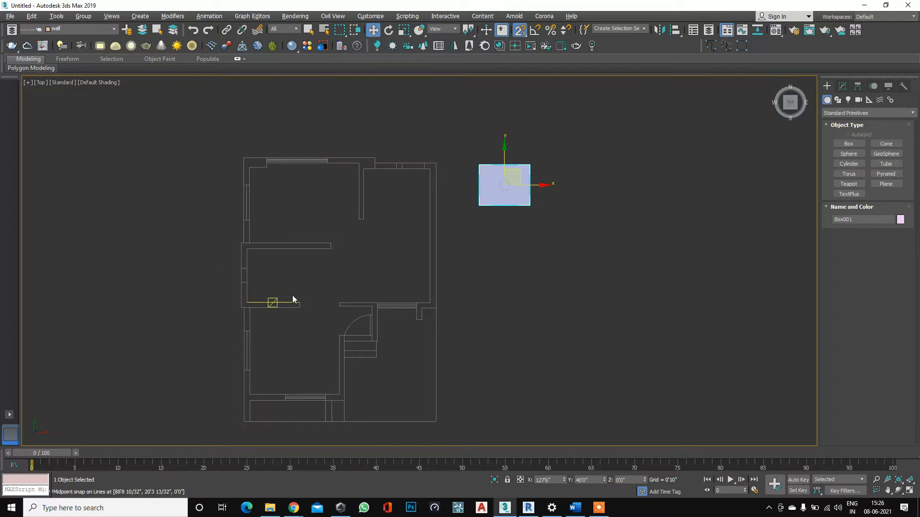
# Examine the walls, windows and door of the imported floor plan in the Top view.
pyautogui.scroll(-4, 280, 215)
pyautogui.scroll(4, 358, 205)
pyautogui.scroll(3, 364, 183)
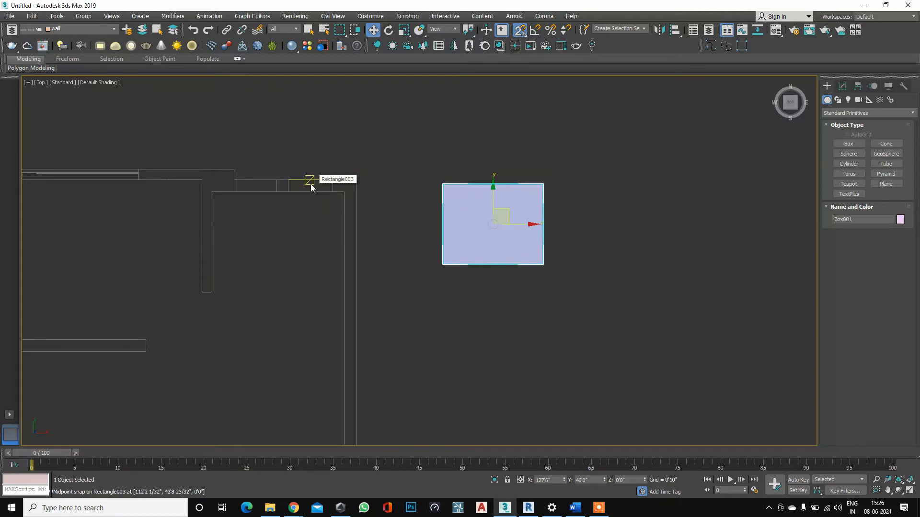
pyautogui.scroll(-4, 326, 182)
pyautogui.scroll(2, 292, 315)
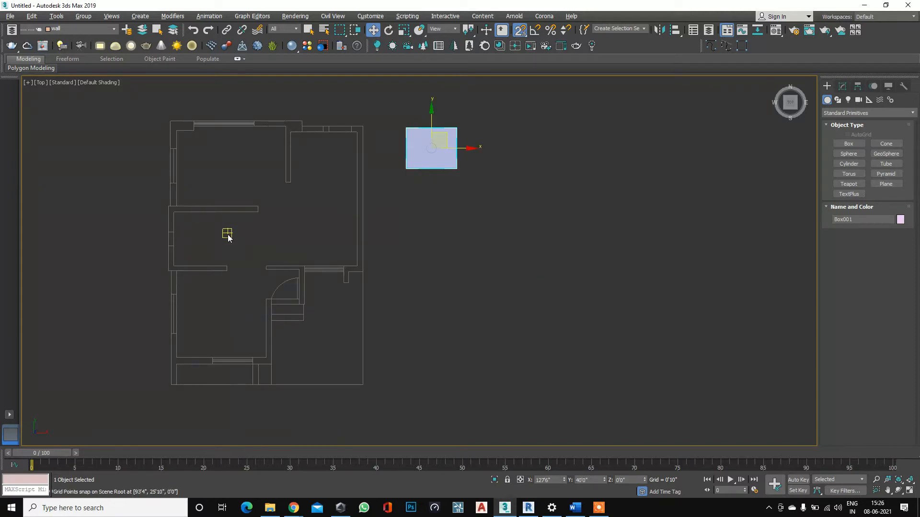
pyautogui.scroll(2, 173, 141)
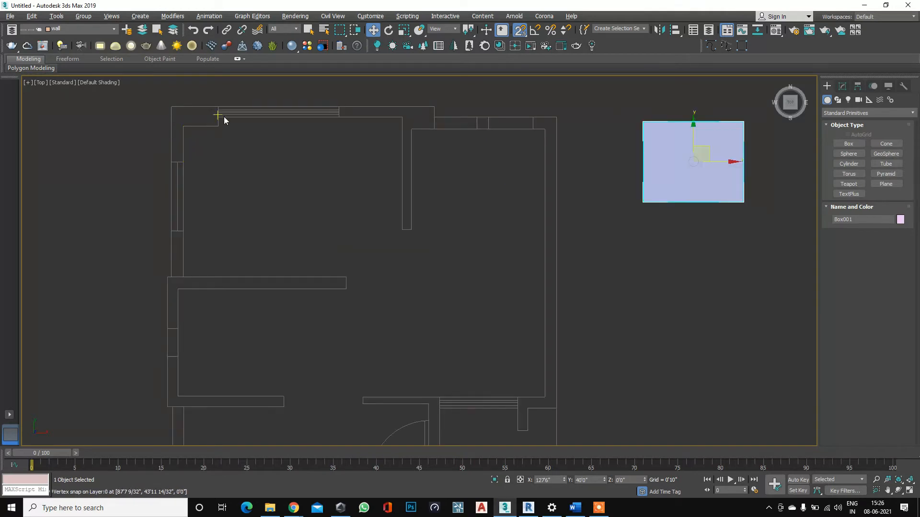
pyautogui.scroll(-2, 304, 135)
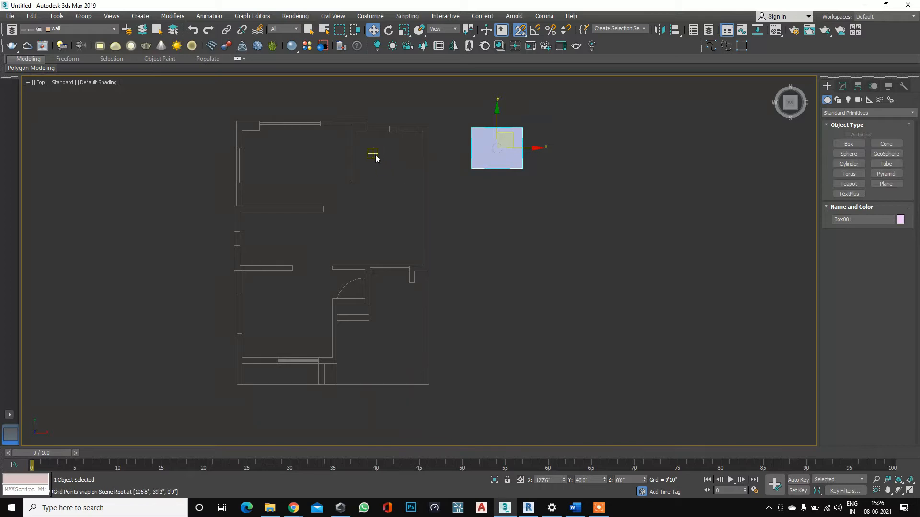
pyautogui.scroll(1, 376, 158)
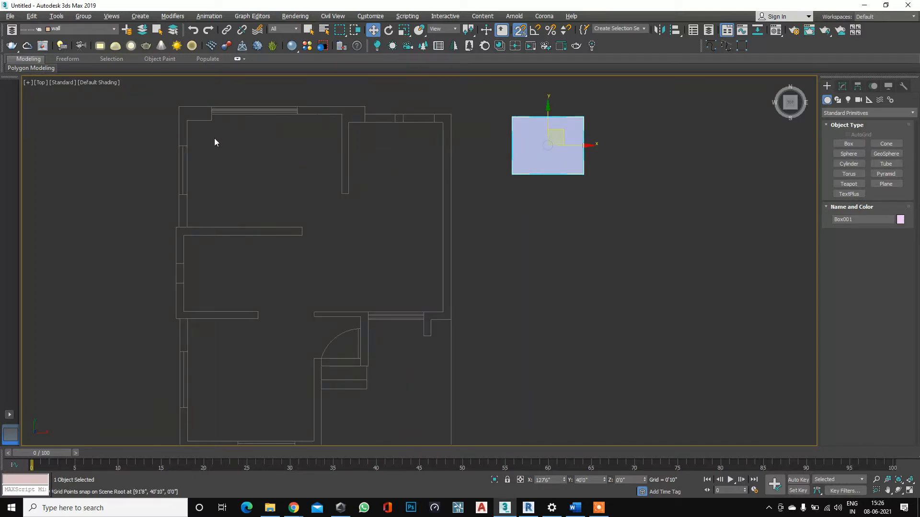
# Look over the file opening and import commands, keeping the current scene open without saving it.
pyautogui.click(6, 16)
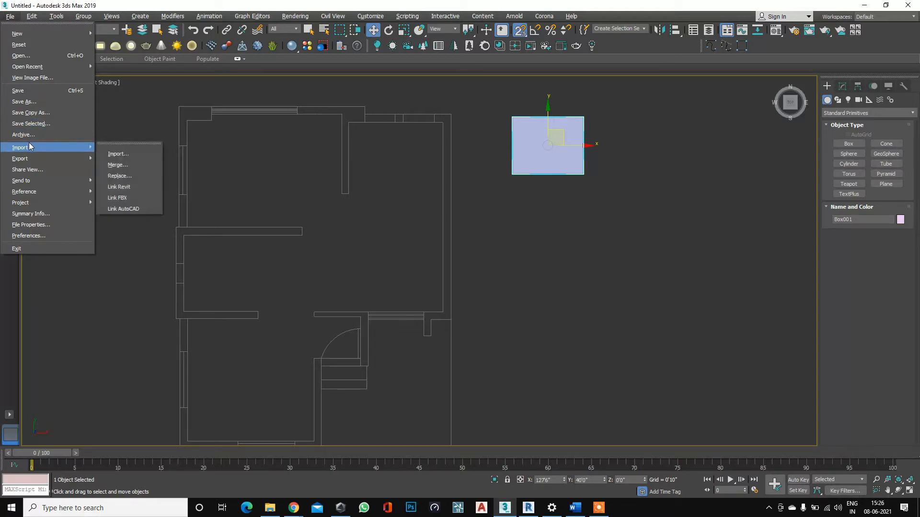
pyautogui.moveTo(85, 149)
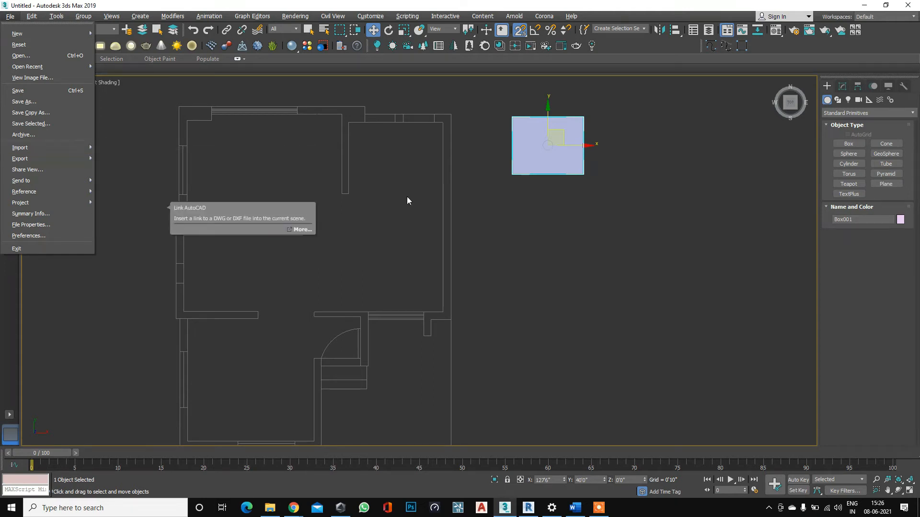
pyautogui.click(59, 56)
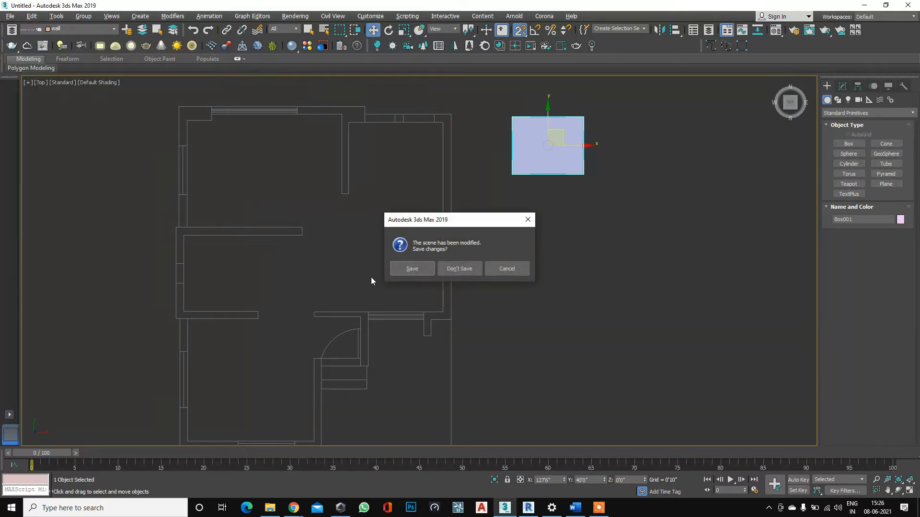
pyautogui.click(506, 268)
pyautogui.click(10, 16)
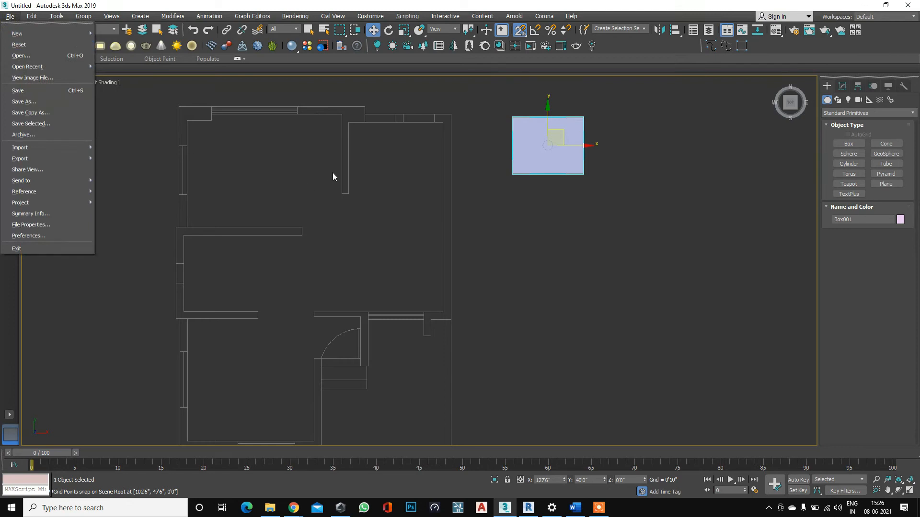
pyautogui.scroll(-3, 333, 172)
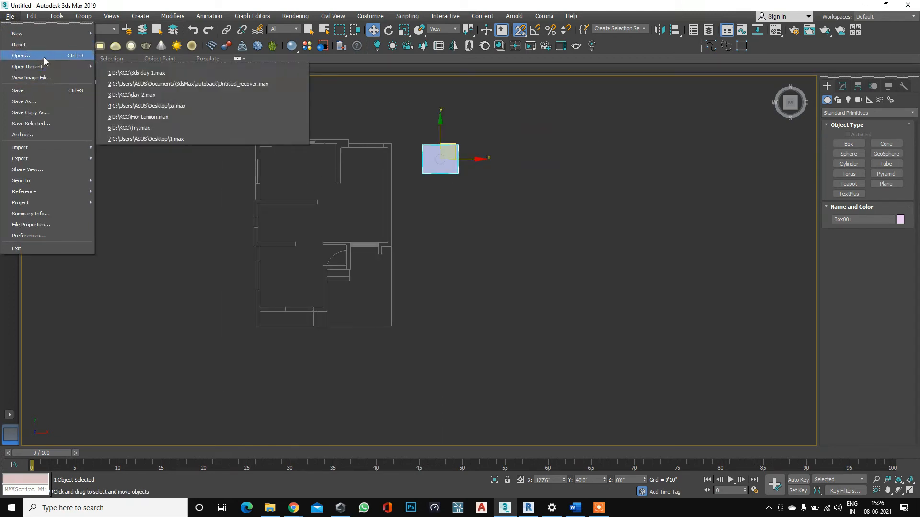
pyautogui.scroll(3, 357, 162)
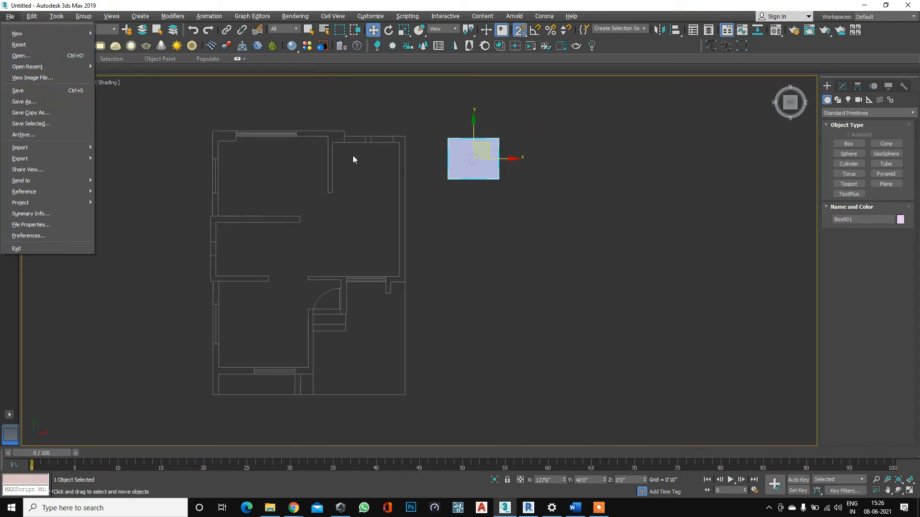
pyautogui.click(323, 178)
# Orbit from the Top view to an angled 3D view of the box and reactivate the Move tool.
pyautogui.scroll(3, 461, 199)
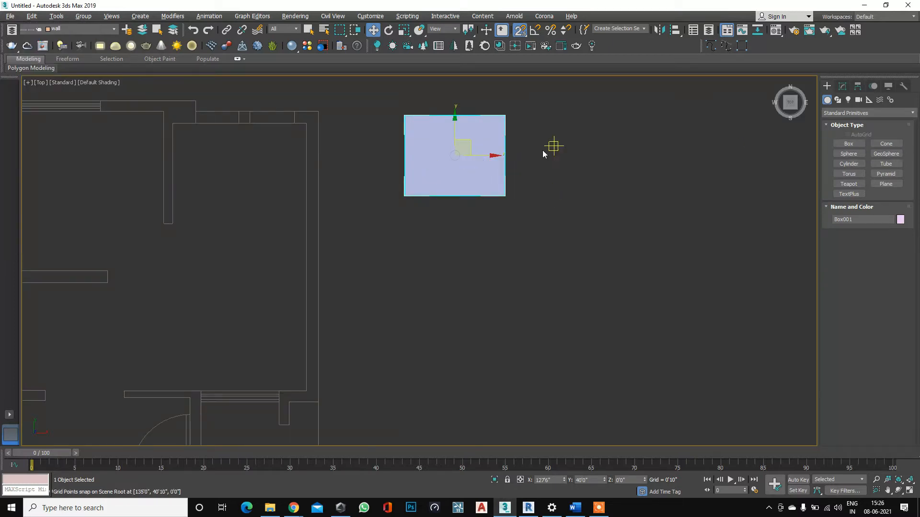
pyautogui.keyDown('alt'); pyautogui.moveTo(432, 289); pyautogui.dragTo(381, 238, button='middle'); pyautogui.keyUp('alt')
pyautogui.moveTo(381, 238); pyautogui.dragTo(398, 303)
pyautogui.scroll(3, 373, 208)
pyautogui.press('w')
pyautogui.scroll(-3, 366, 245)
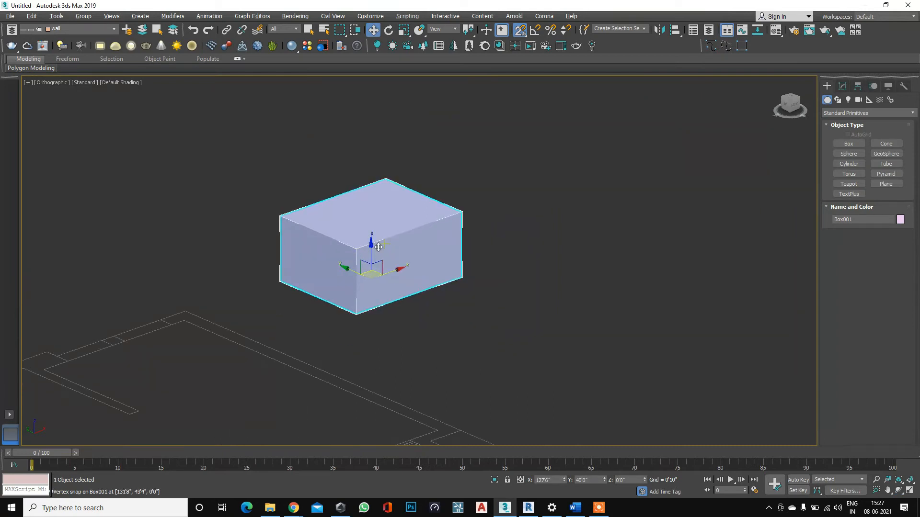
pyautogui.scroll(2, 372, 238)
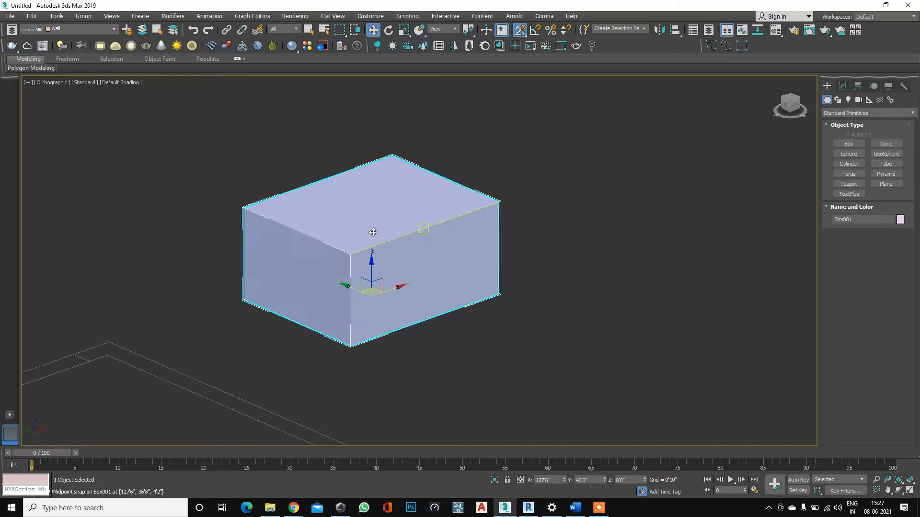
# Toggle the box repeatedly between Wireframe and Default Shading, ending in Wireframe.
pyautogui.press('F3')
pyautogui.scroll(-3, 383, 242)
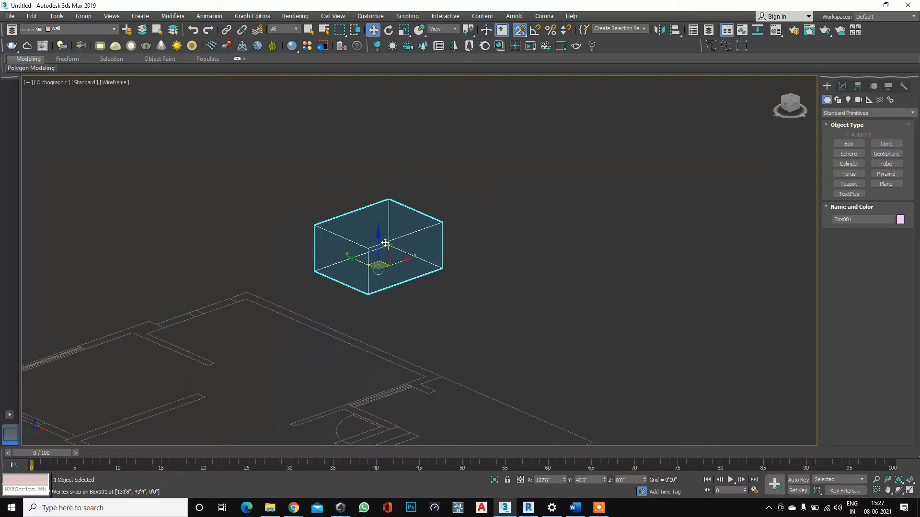
pyautogui.scroll(3, 387, 247)
pyautogui.press('F3')
pyautogui.press('F3')
pyautogui.press('F3')
pyautogui.press('F3')
pyautogui.press('F3')
pyautogui.press('F3')
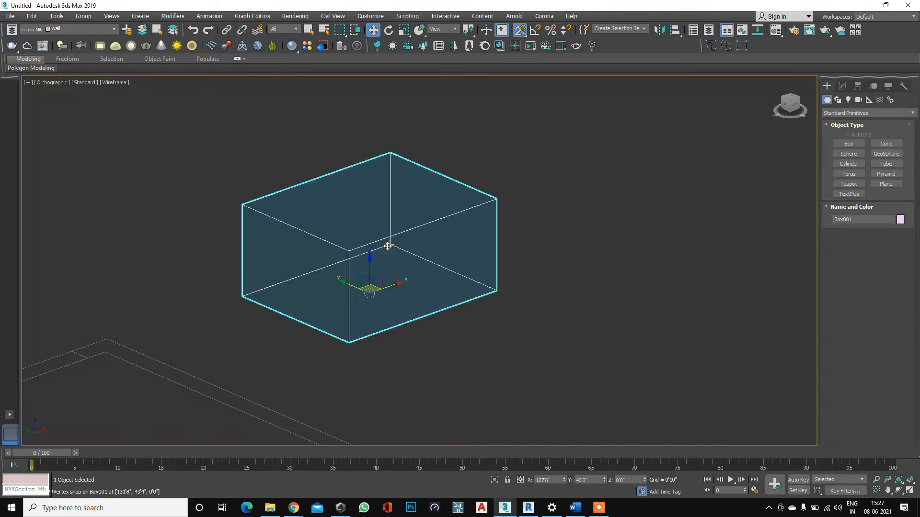
# Create a cone with about 5'0" base radius and 13'4" height beside the box, with the grid and Default Shading turned on.
pyautogui.scroll(-3, 372, 251)
pyautogui.scroll(-2, 373, 251)
pyautogui.press('g')
pyautogui.click(886, 144)
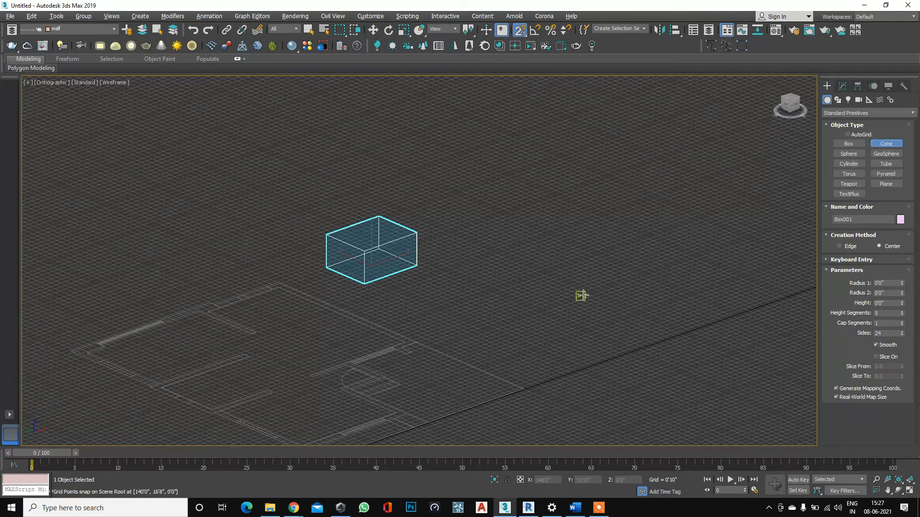
pyautogui.moveTo(472, 297); pyautogui.dragTo(499, 310)
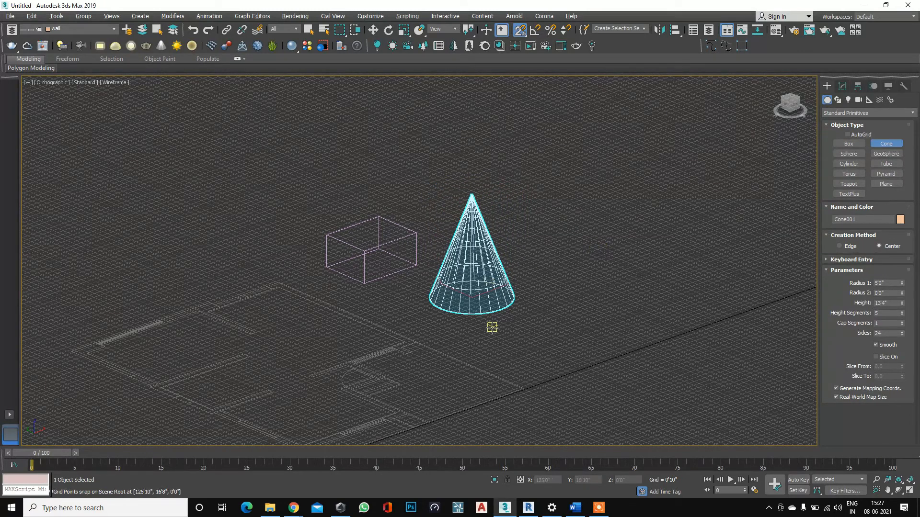
pyautogui.press('F3')
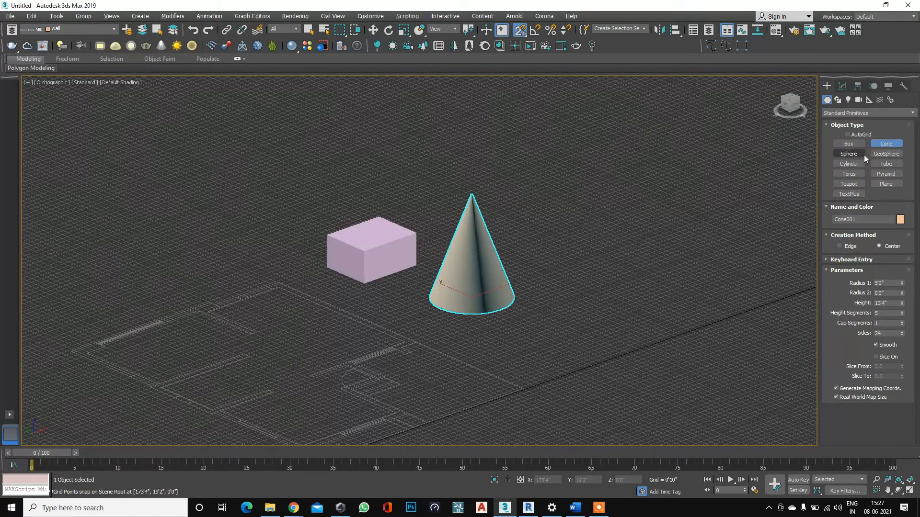
# Create a cylinder with about 5'0" radius and 11' height on the far side of the cone from the box.
pyautogui.click(849, 164)
pyautogui.moveTo(607, 261); pyautogui.dragTo(632, 276)
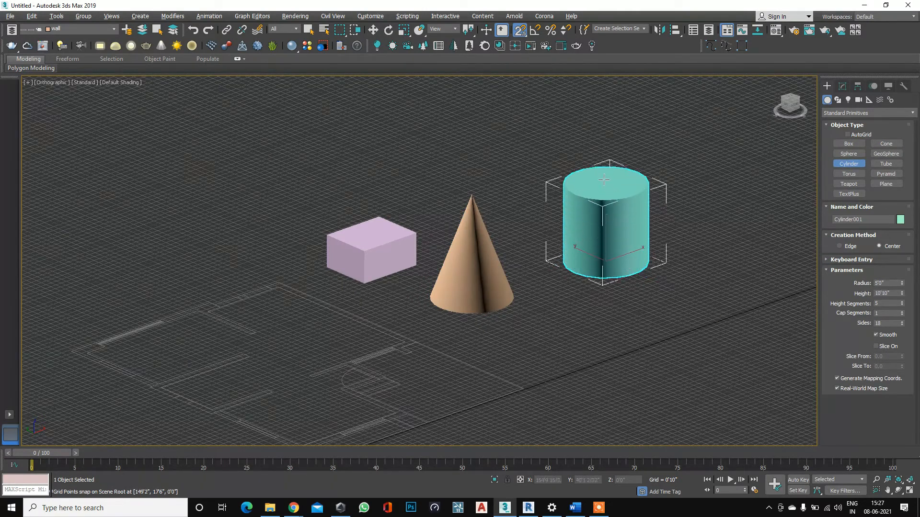
pyautogui.click(620, 166)
# Create a flat tube in front of the cone and cylinder, with radii about 6'9" and 4'9" and height about 1'4".
pyautogui.click(886, 164)
pyautogui.moveTo(578, 359); pyautogui.dragTo(606, 376)
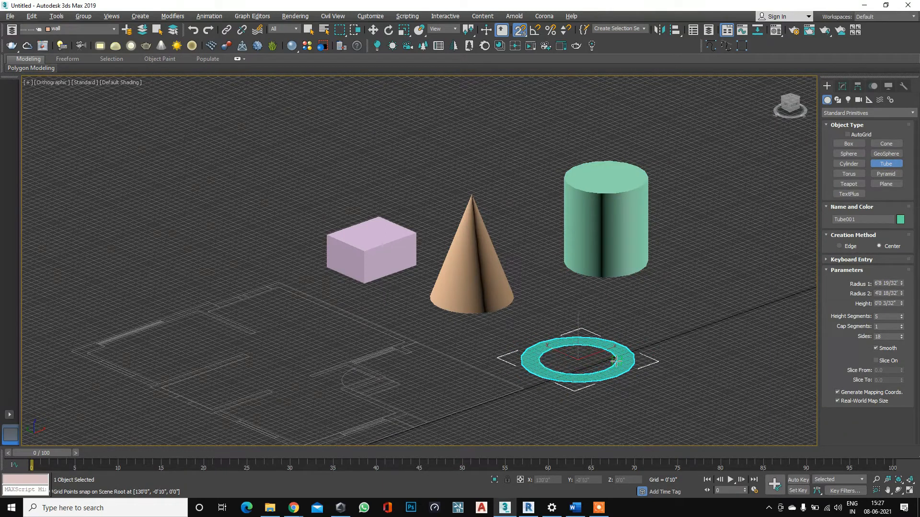
pyautogui.click(618, 362)
pyautogui.scroll(5, 616, 357)
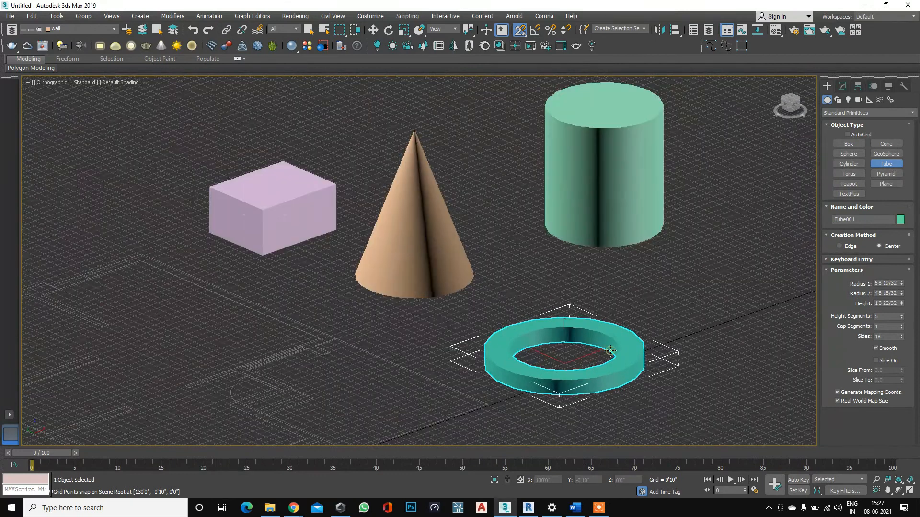
# Create a torus beside the tube with a main radius of about 5'5" and a ring thickness radius of about 1'2".
pyautogui.scroll(-5, 462, 306)
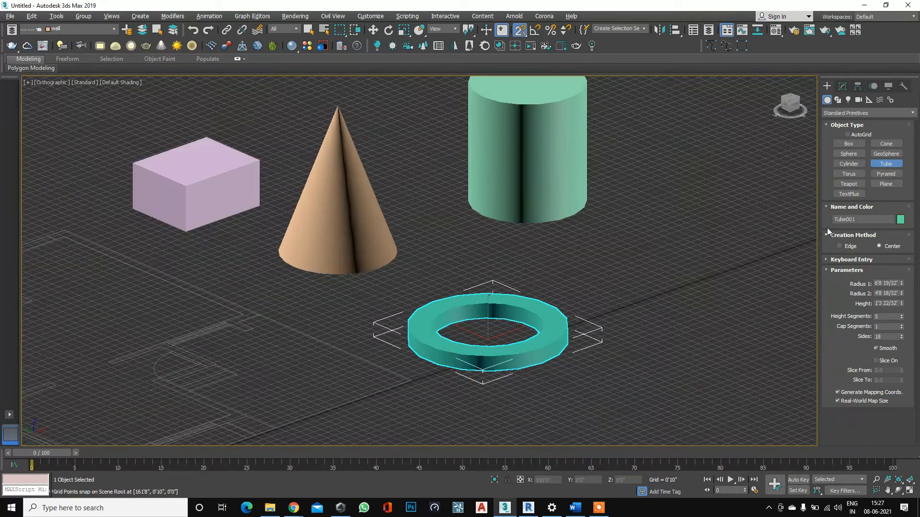
pyautogui.click(848, 174)
pyautogui.moveTo(653, 259); pyautogui.dragTo(706, 285)
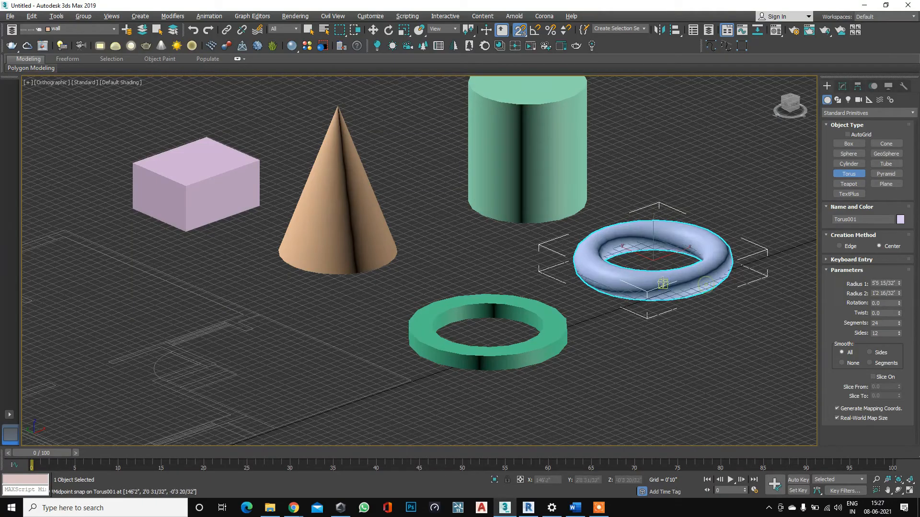
# Create a pyramid in front of the tube and torus, about 16'8" wide, 17'6" deep and 10'10" high.
pyautogui.hotkey('ctrl', 'r')
pyautogui.moveTo(469, 315); pyautogui.dragTo(407, 300)
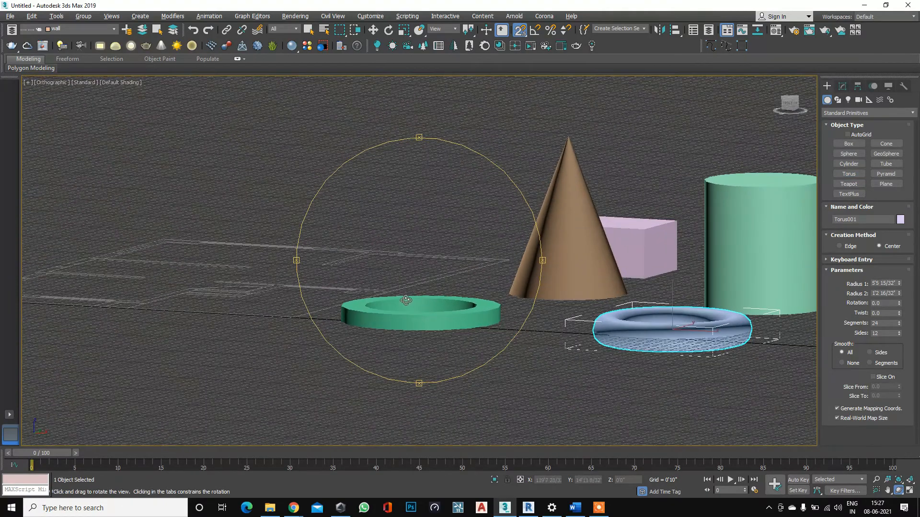
pyautogui.click(886, 174)
pyautogui.scroll(-3, 439, 326)
pyautogui.moveTo(494, 381); pyautogui.dragTo(556, 405)
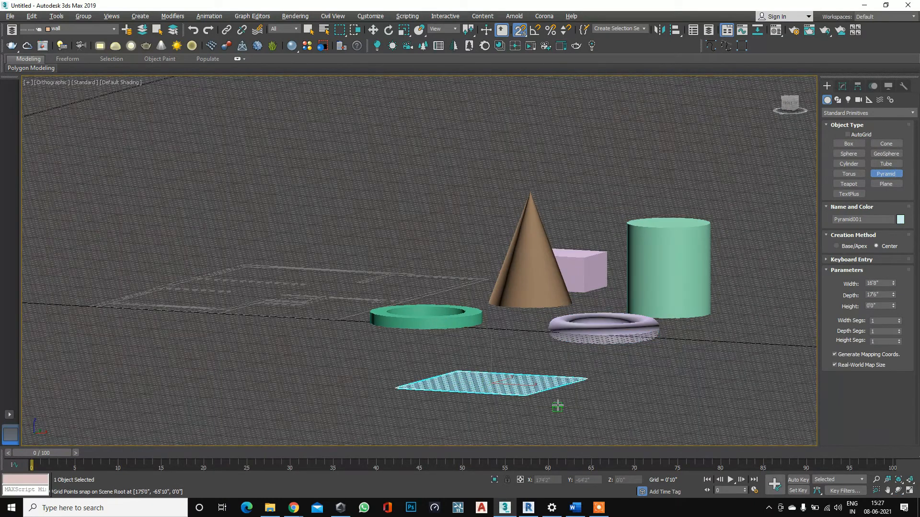
pyautogui.click(501, 310)
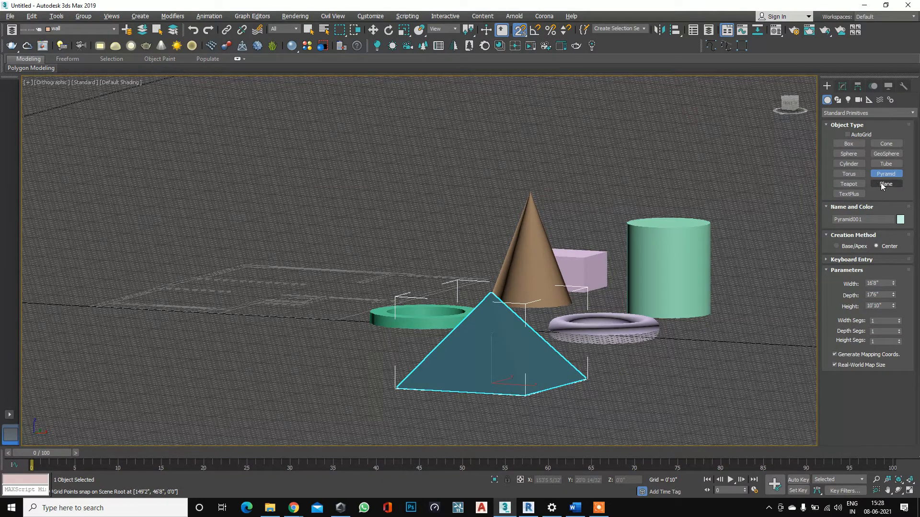
# Create a teapot beside the pyramid with a radius of about 3'5".
pyautogui.click(849, 184)
pyautogui.moveTo(698, 366); pyautogui.dragTo(722, 368)
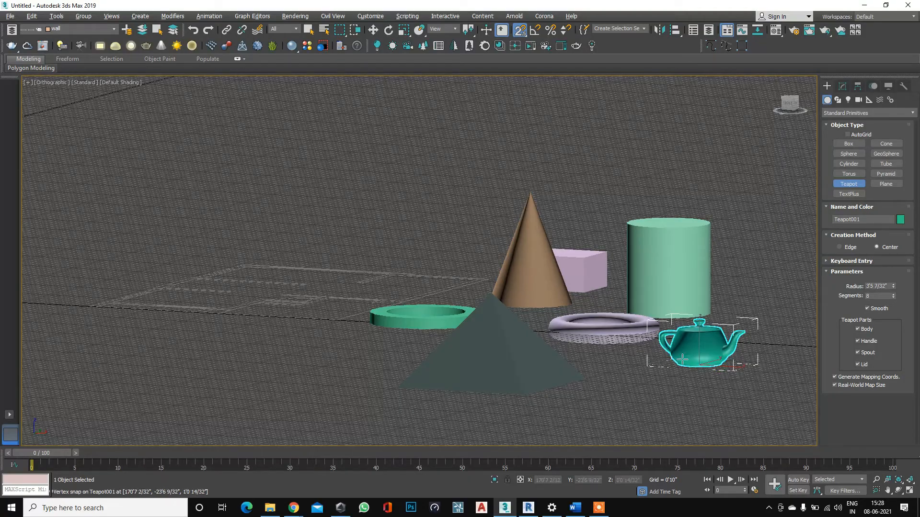
# Examine the teapot, the pyramid and the other primitives from different angles and distances.
pyautogui.hotkey('ctrl', 'r')
pyautogui.moveTo(460, 317); pyautogui.dragTo(571, 295)
pyautogui.moveTo(455, 267); pyautogui.dragTo(382, 263)
pyautogui.scroll(5, 458, 254)
pyautogui.scroll(-5, 460, 251)
pyautogui.scroll(5, 459, 212)
pyautogui.scroll(-6, 456, 213)
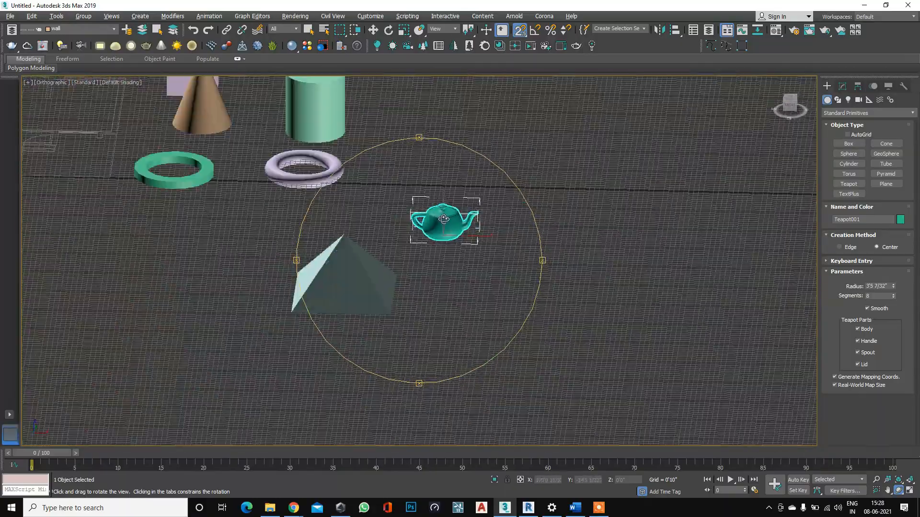
pyautogui.scroll(5, 440, 217)
pyautogui.scroll(-3, 450, 217)
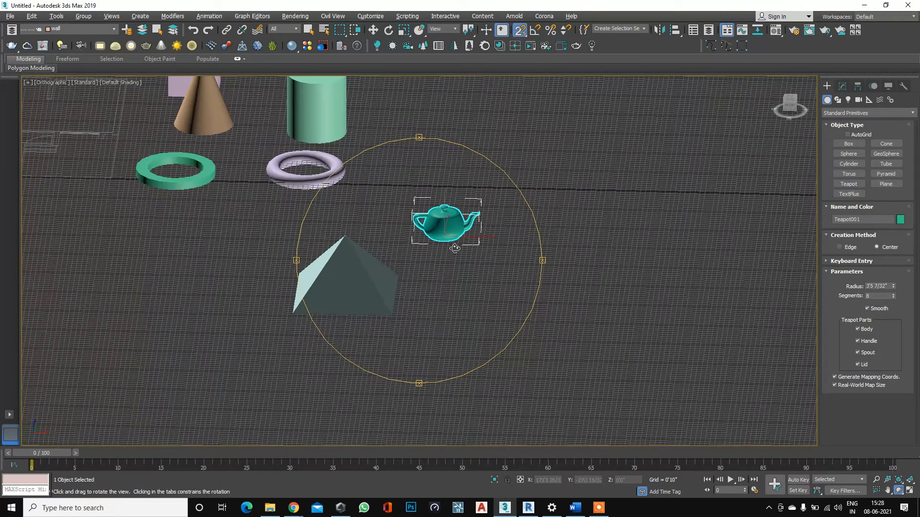
pyautogui.moveTo(437, 219); pyautogui.dragTo(403, 271)
pyautogui.press('w')
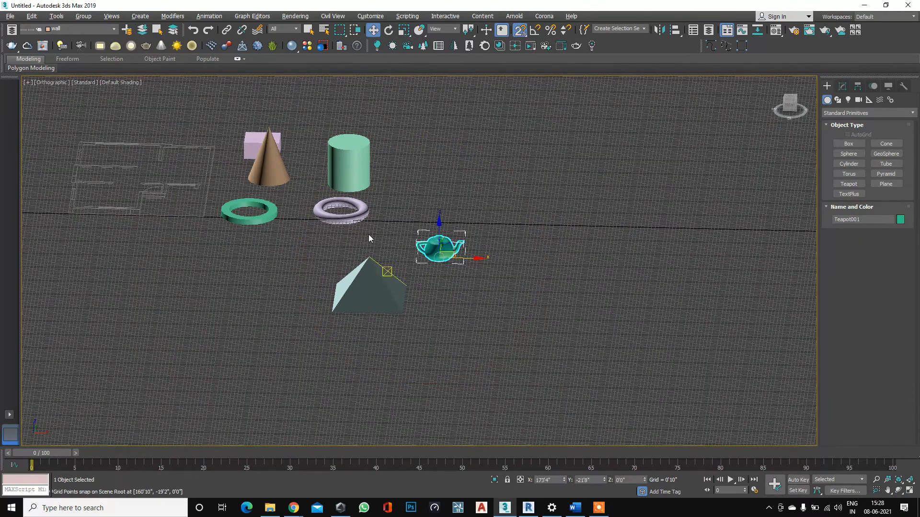
# Set the length of the box behind the cone to 9'0" and its height to 15'0".
pyautogui.click(249, 142)
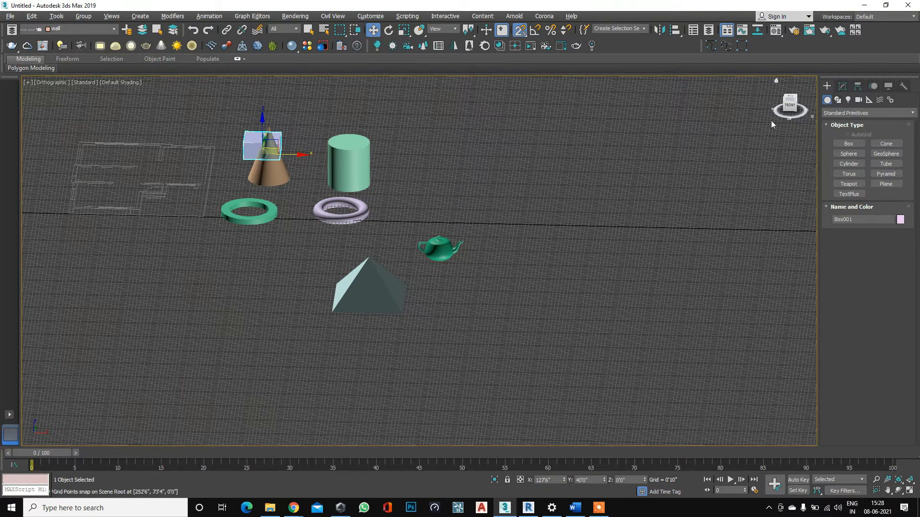
pyautogui.scroll(3, 244, 141)
pyautogui.scroll(3, 254, 142)
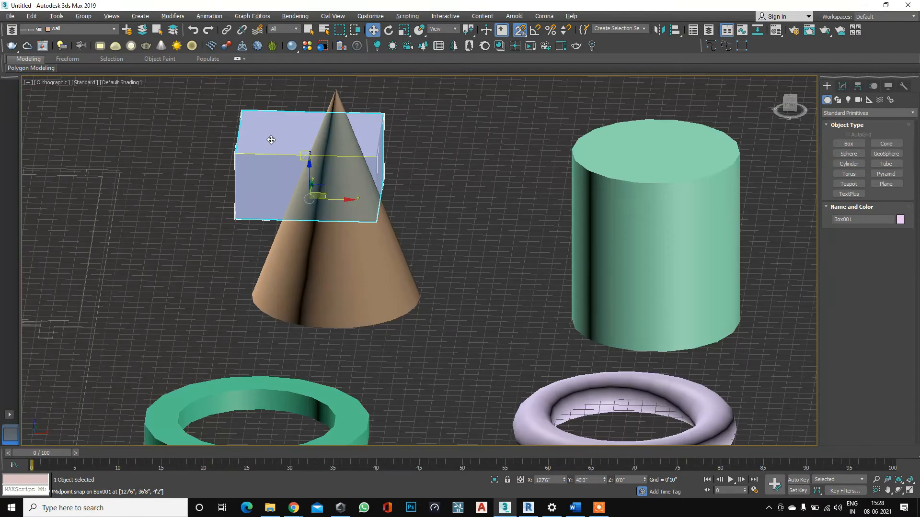
pyautogui.click(843, 88)
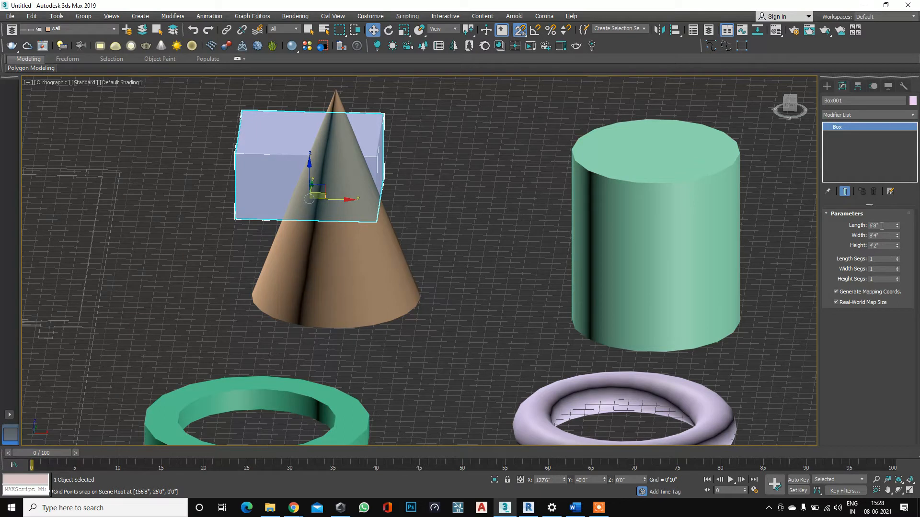
pyautogui.doubleClick(881, 226)
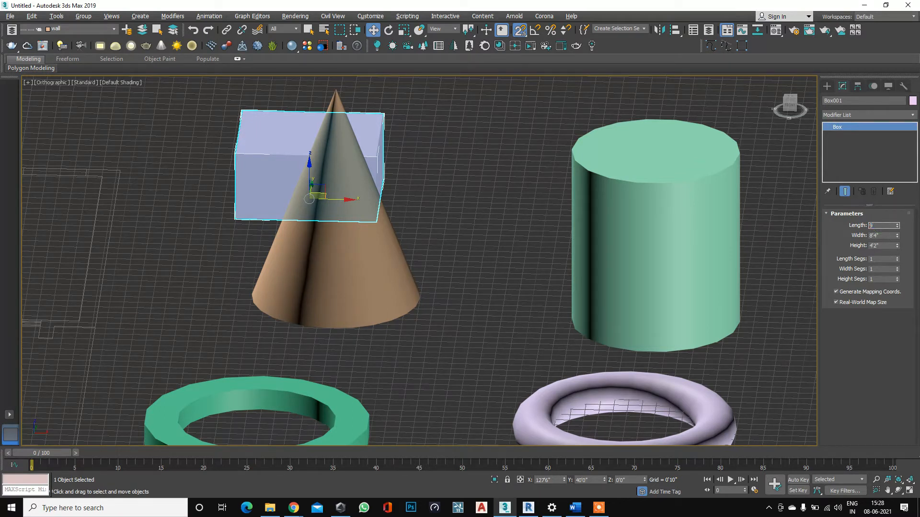
pyautogui.write('9')
pyautogui.press('Return')
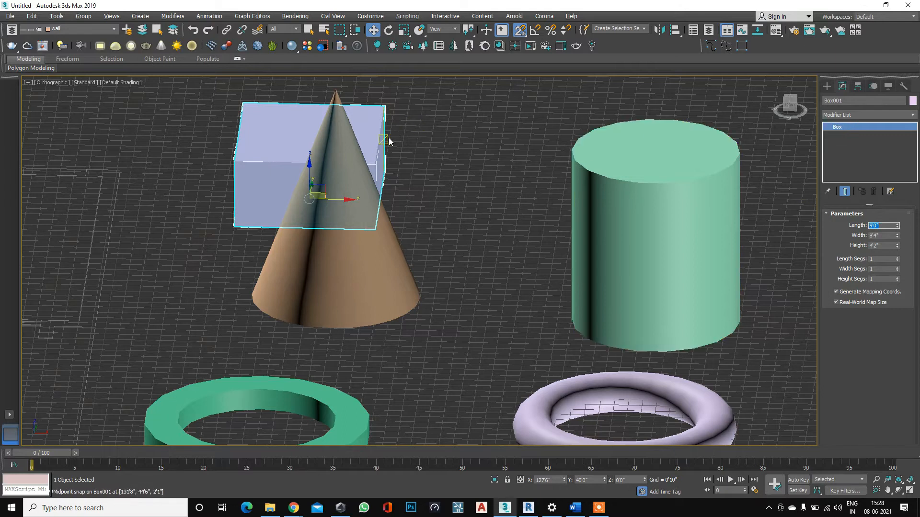
pyautogui.click(884, 246)
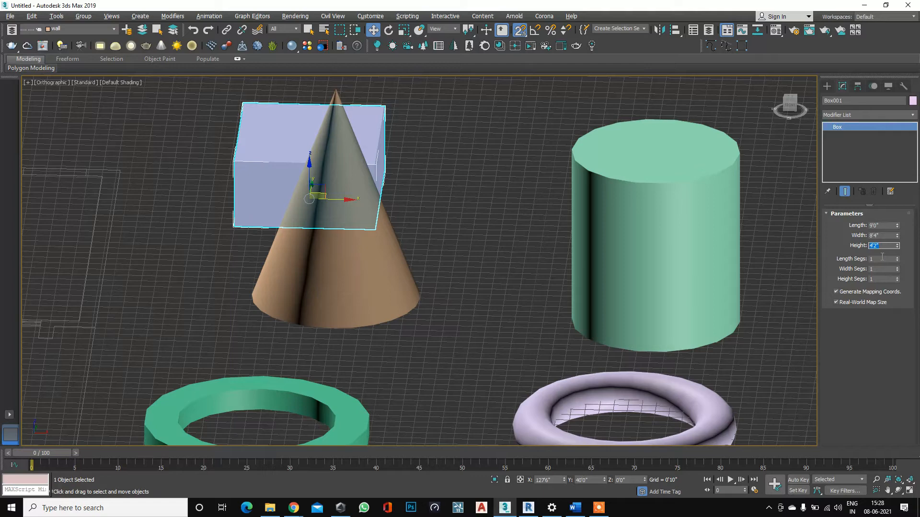
pyautogui.press('Return')
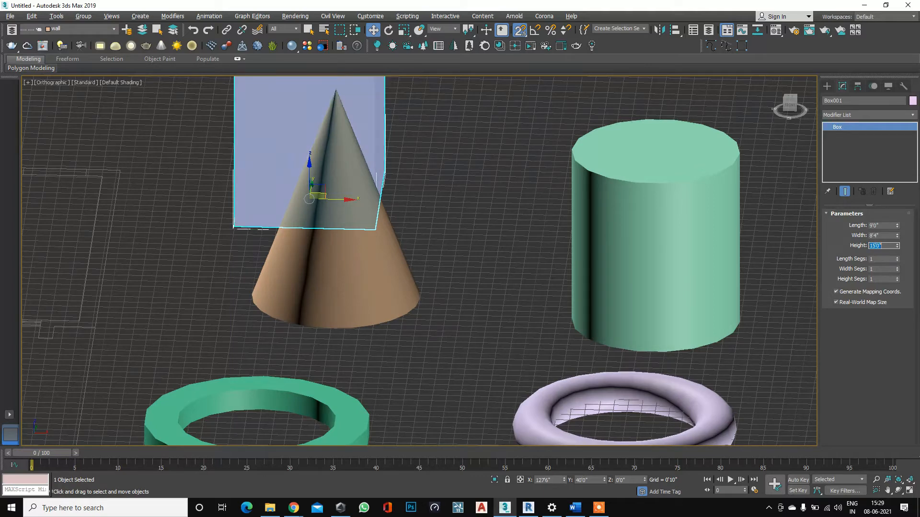
# Examine the resized box close up and in relation to the surrounding primitives.
pyautogui.scroll(-5, 598, 252)
pyautogui.scroll(2, 540, 158)
pyautogui.scroll(4, 536, 146)
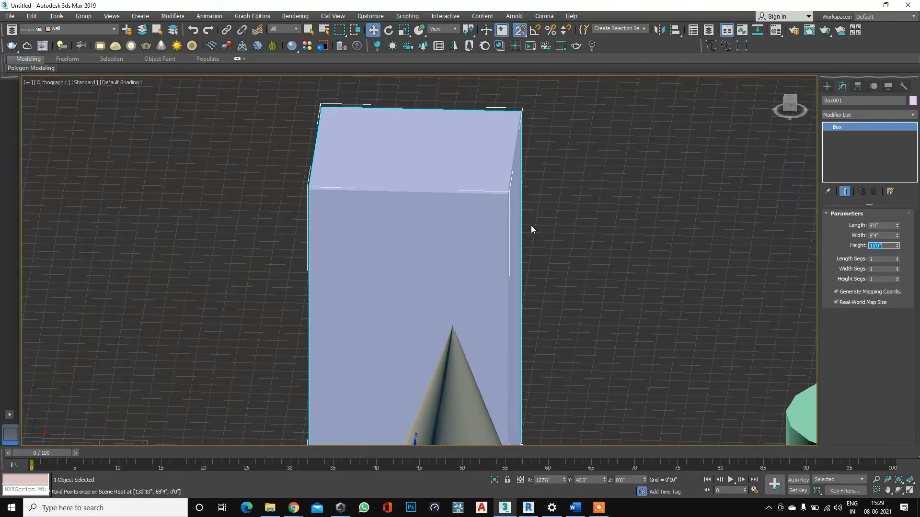
pyautogui.scroll(-5, 404, 172)
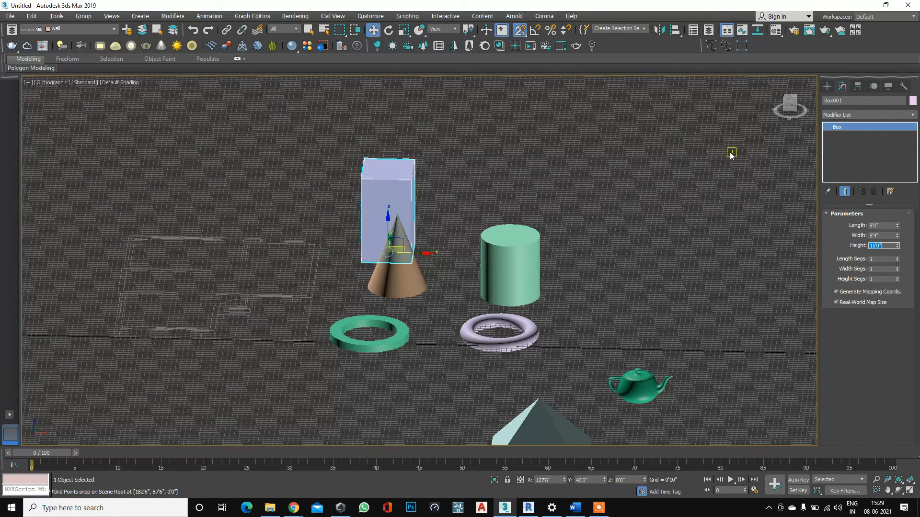
pyautogui.scroll(3, 315, 173)
pyautogui.scroll(-3, 371, 223)
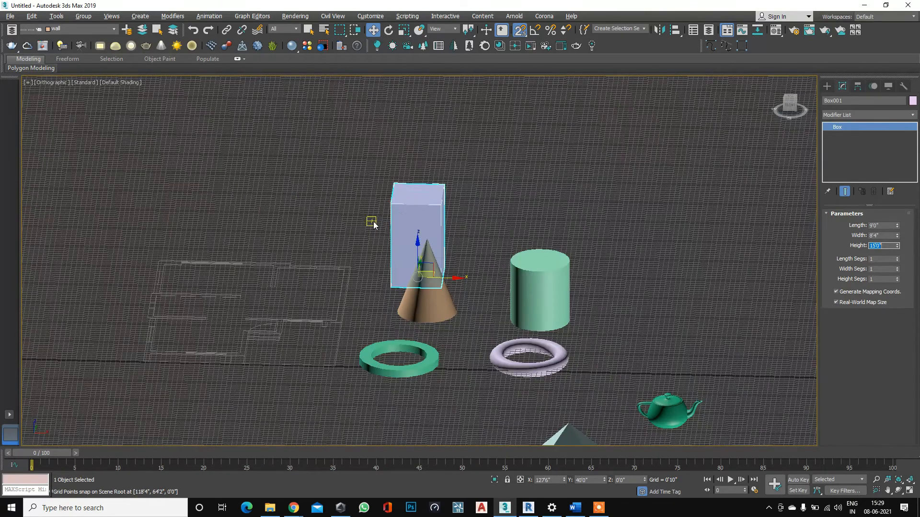
pyautogui.scroll(2, 420, 200)
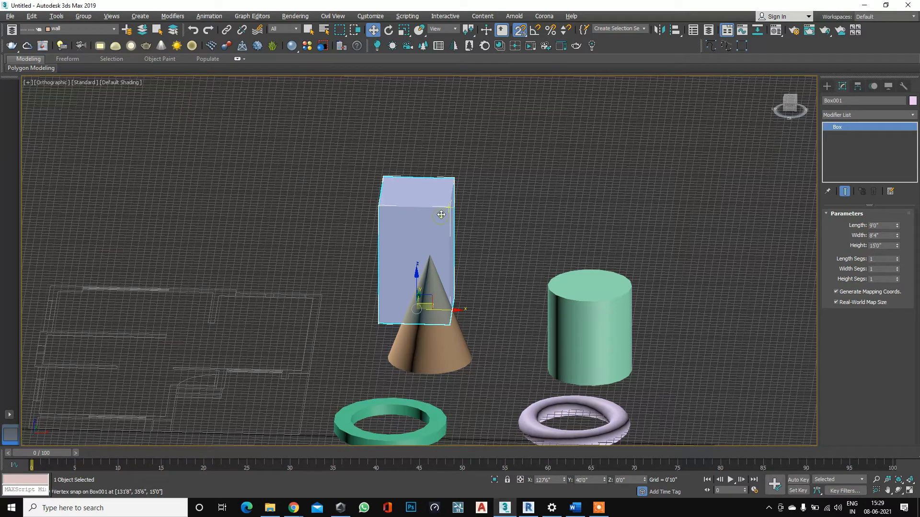
# Delete the box, the cone, the cylinder and the torus from the scene.
pyautogui.press('Delete')
pyautogui.click(431, 302)
pyautogui.press('Delete')
pyautogui.click(622, 307)
pyautogui.press('Delete')
pyautogui.click(606, 433)
pyautogui.press('Delete')
# Delete the remaining tube, teapot and pyramid so that only the floor plan is left.
pyautogui.scroll(-5, 456, 366)
pyautogui.scroll(5, 534, 438)
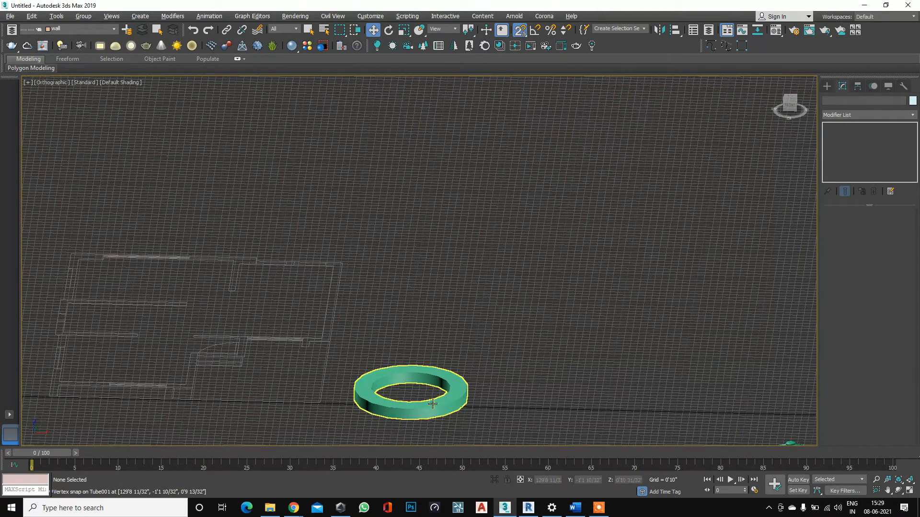
pyautogui.click(433, 404)
pyautogui.scroll(-5, 433, 404)
pyautogui.press('Delete')
pyautogui.click(520, 392)
pyautogui.press('Delete')
pyautogui.click(574, 378)
pyautogui.press('Delete')
# Switch to the Top view and hide the grid to show the floor plan's lower-left room.
pyautogui.press('t')
pyautogui.scroll(-5, 287, 293)
pyautogui.scroll(4, 288, 290)
pyautogui.press('g')
pyautogui.scroll(-6, 350, 230)
pyautogui.scroll(7, 339, 304)
pyautogui.moveTo(338, 304); pyautogui.dragTo(464, 324, button='middle')
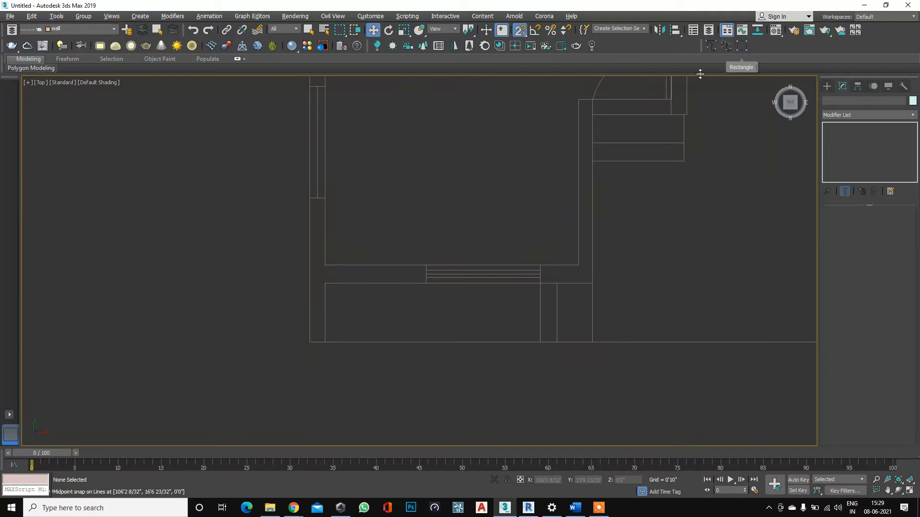
# Draw a straight line along the inner face of the lower wall, from the room's lower-left inner corner to the window.
pyautogui.click(711, 46)
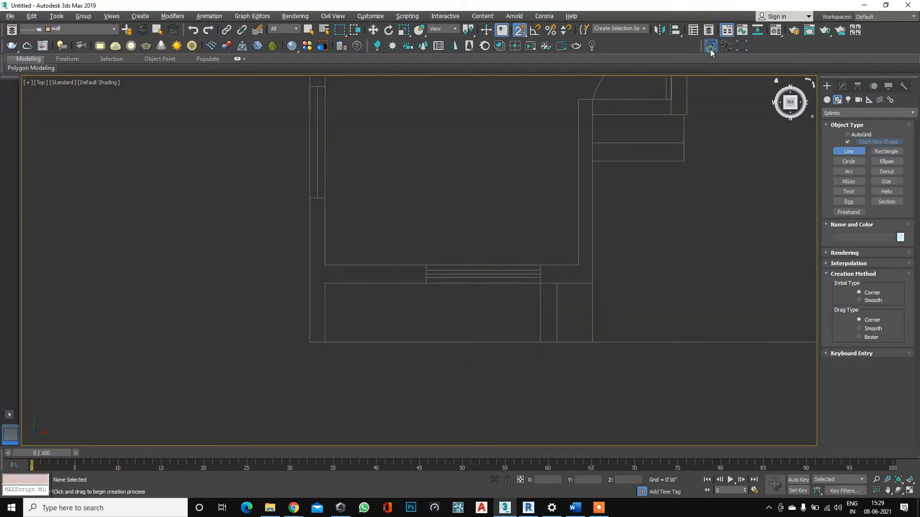
pyautogui.click(325, 265)
pyautogui.click(427, 265)
pyautogui.rightClick(429, 272)
# Inspect the line's Vertex sub-object level, return to the whole line and deselect it.
pyautogui.click(842, 86)
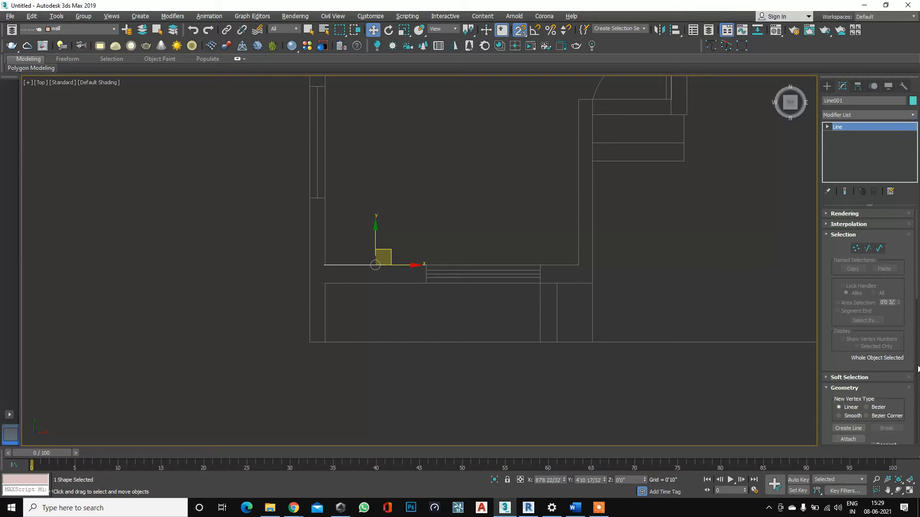
pyautogui.click(828, 127)
pyautogui.click(840, 135)
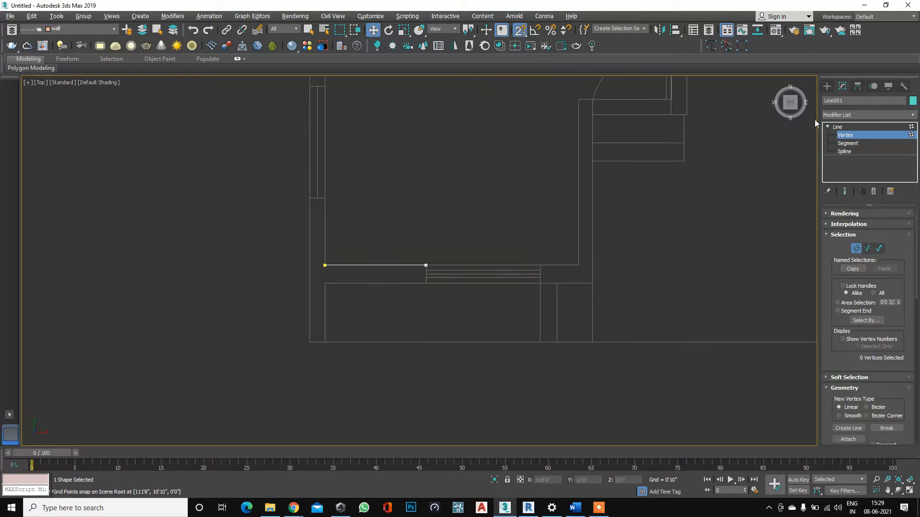
pyautogui.click(842, 127)
pyautogui.hotkey('ctrl', 'd')
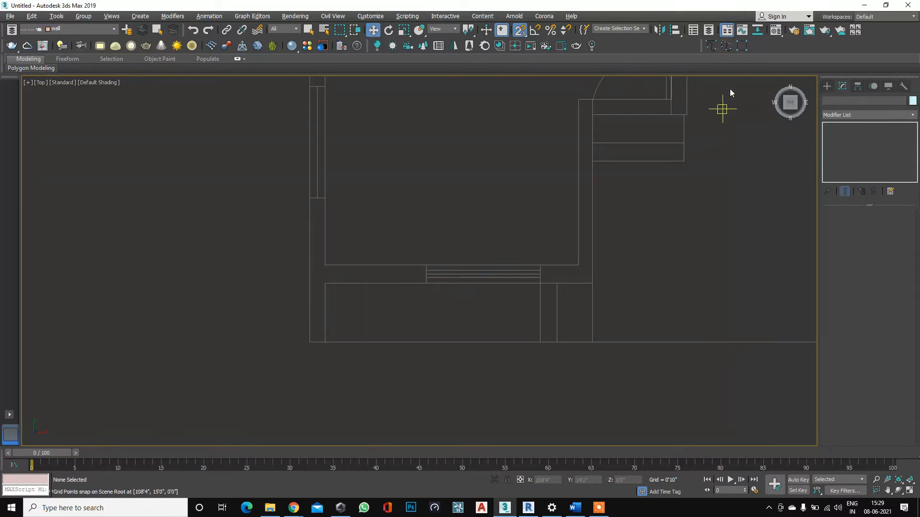
# Draw a rectangle about 1'1" by 5'11" over the lower wall section between the room's left corner and the window.
pyautogui.click(742, 46)
pyautogui.moveTo(325, 265); pyautogui.dragTo(423, 286)
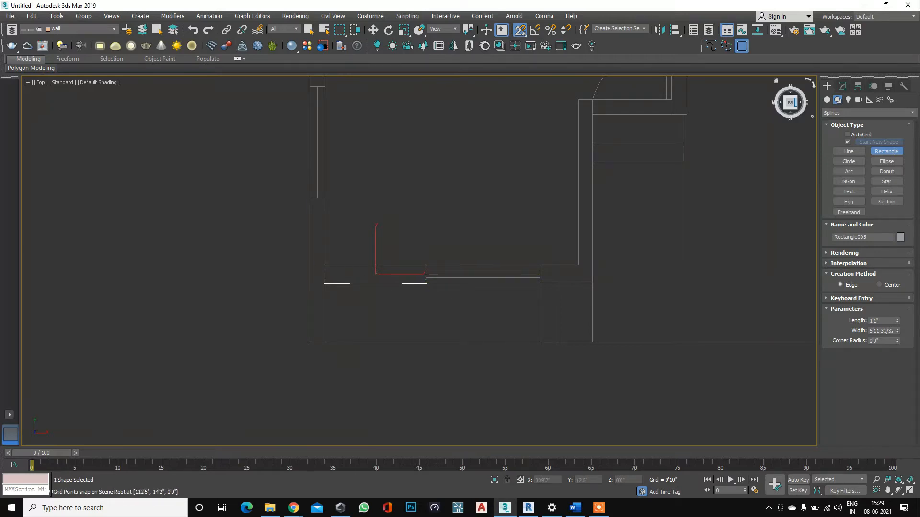
pyautogui.click(842, 87)
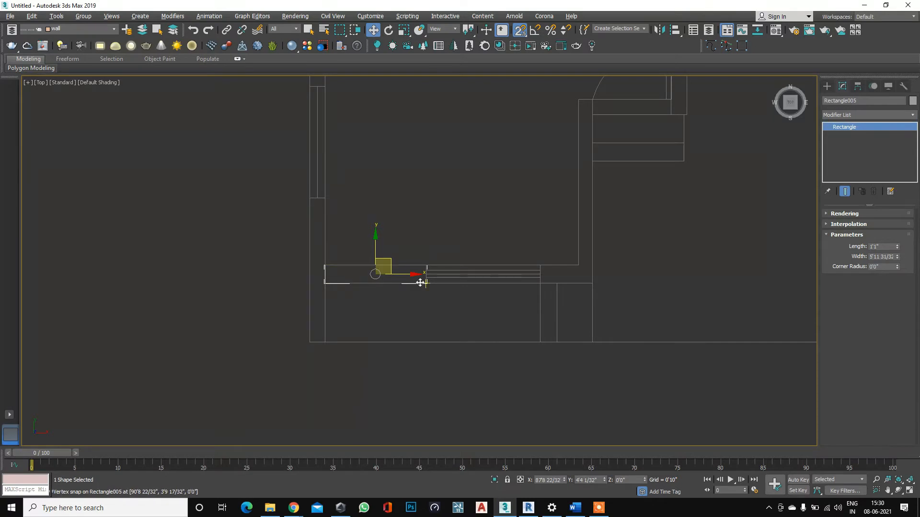
pyautogui.click(413, 313)
# Examine the walls, openings and stair entrance across the whole floor plan.
pyautogui.scroll(-5, 389, 312)
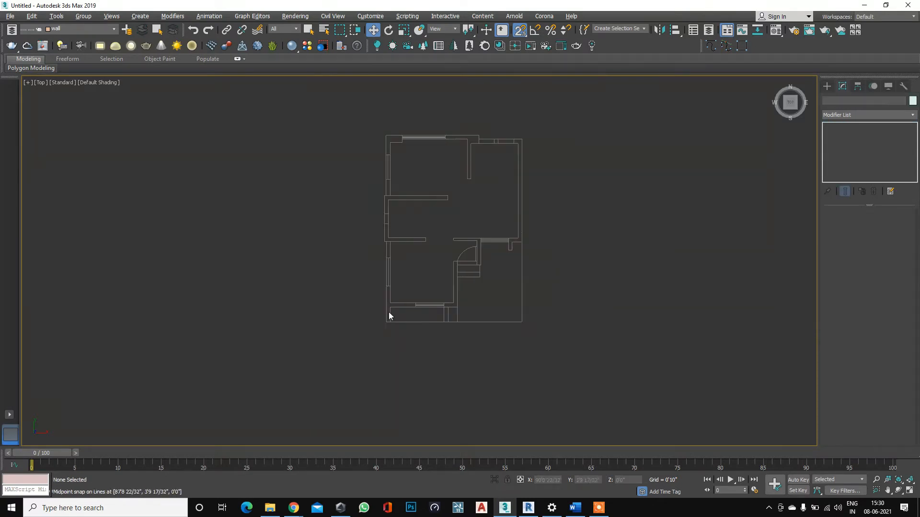
pyautogui.scroll(3, 505, 165)
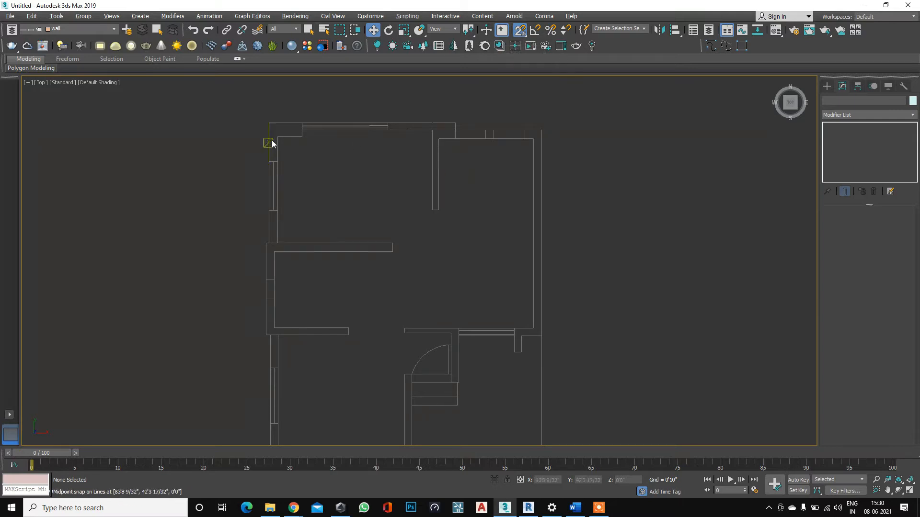
pyautogui.scroll(-2, 392, 145)
pyautogui.scroll(2, 406, 144)
pyautogui.moveTo(468, 171); pyautogui.dragTo(422, 189, button='middle')
pyautogui.scroll(2, 394, 161)
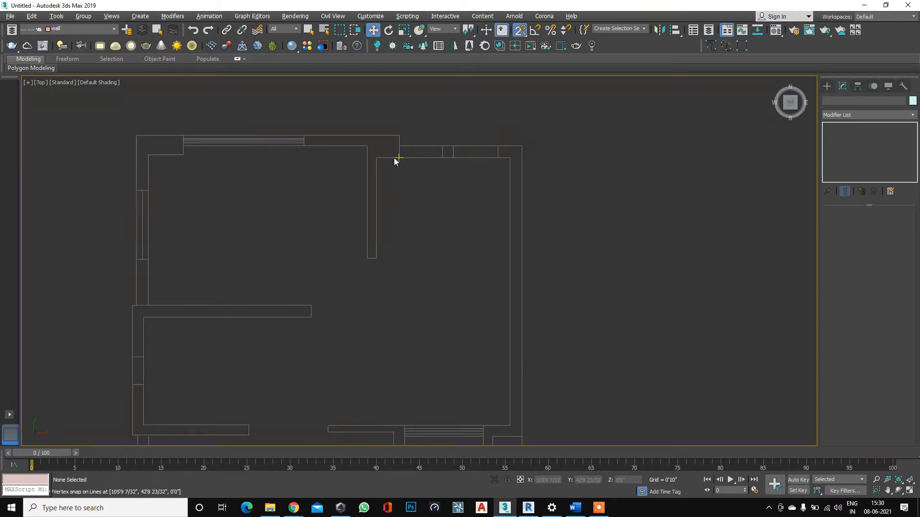
pyautogui.scroll(-3, 394, 162)
pyautogui.scroll(3, 403, 236)
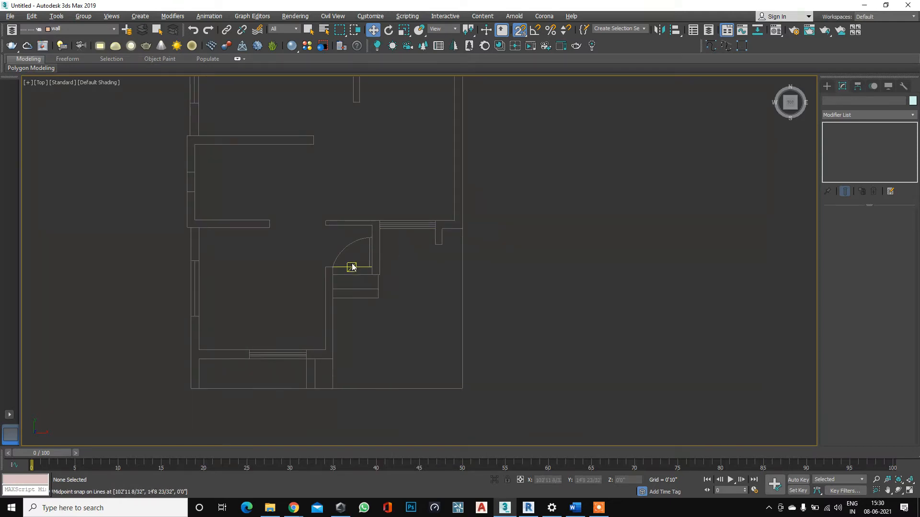
pyautogui.moveTo(401, 284); pyautogui.dragTo(423, 421, button='middle')
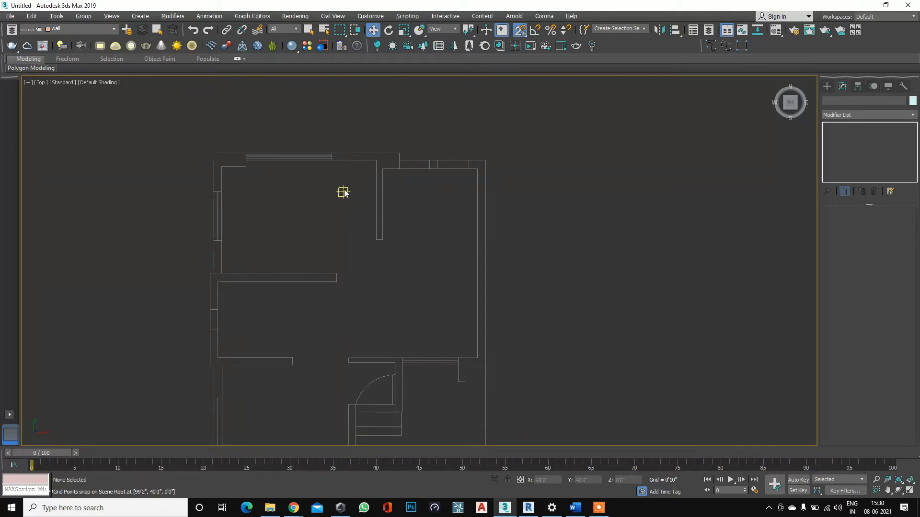
pyautogui.scroll(1, 386, 152)
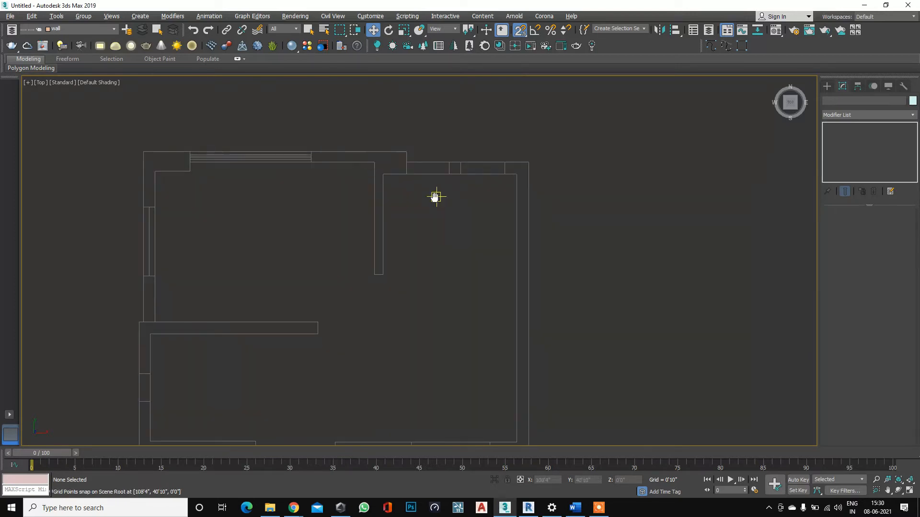
pyautogui.scroll(1, 436, 197)
# Bring up the Standard Primitives object types for creating geometry.
pyautogui.click(827, 86)
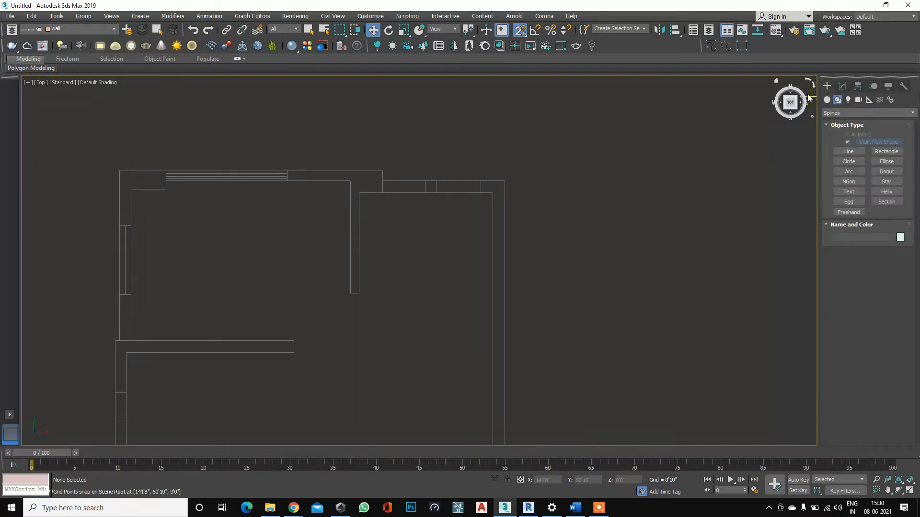
pyautogui.click(828, 100)
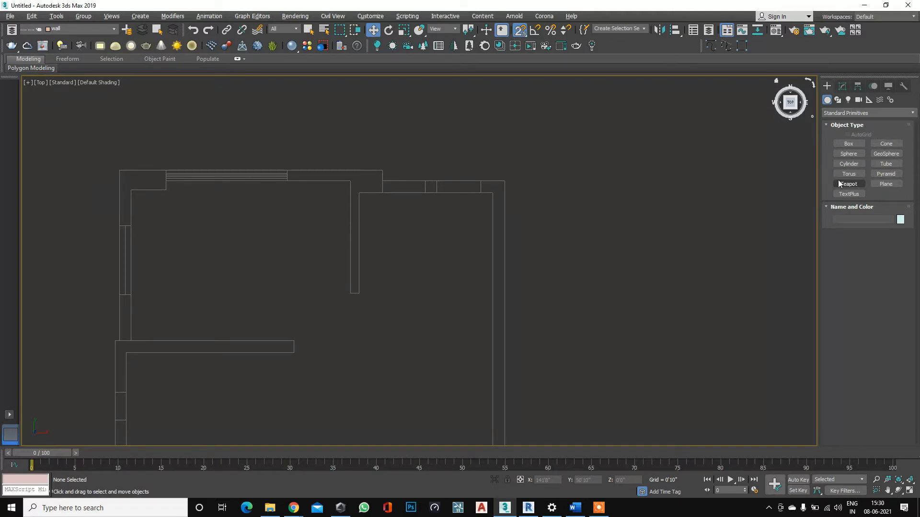
pyautogui.click(848, 143)
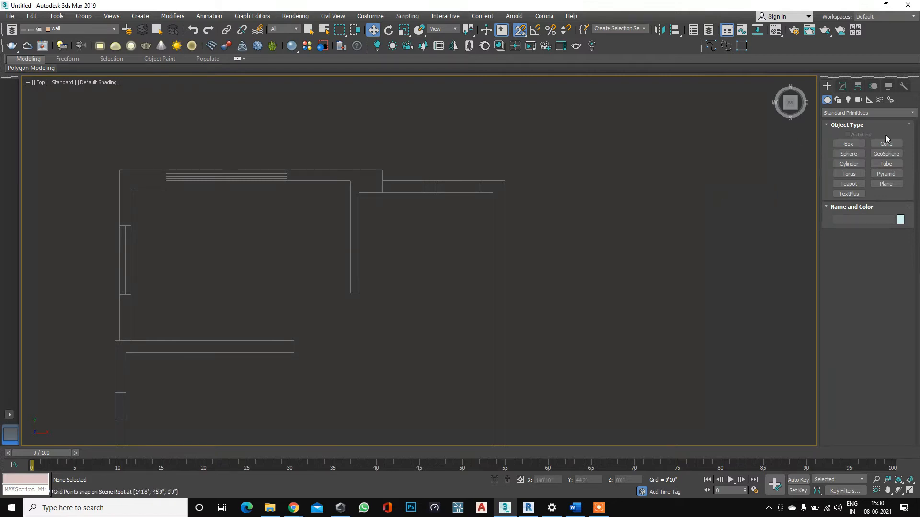
# Start the AEC Extended Wall tool and examine its parameters alongside the upper room's walls and window.
pyautogui.click(850, 114)
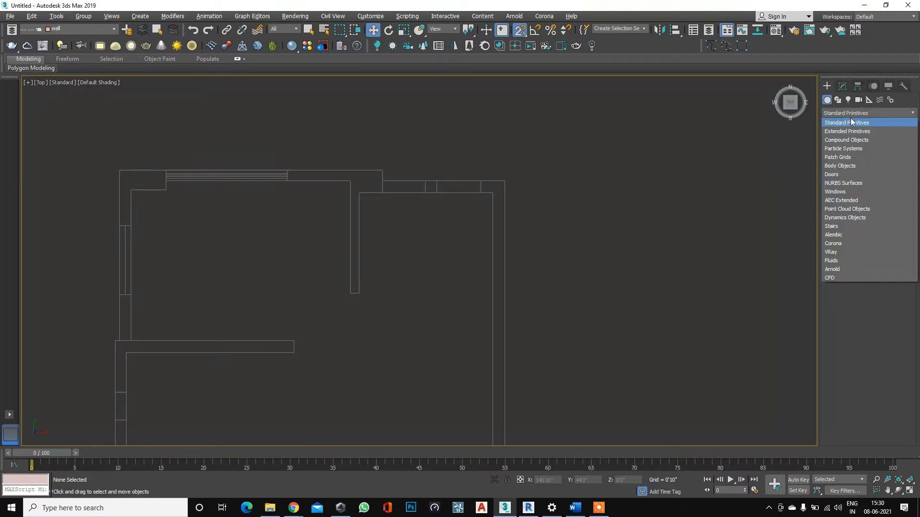
pyautogui.click(843, 201)
pyautogui.click(849, 154)
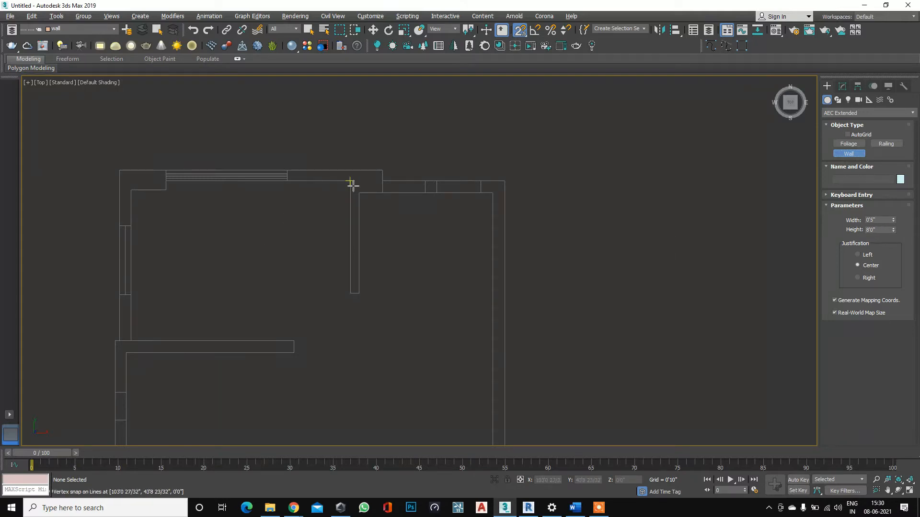
pyautogui.scroll(2, 419, 179)
pyautogui.scroll(-4, 418, 179)
pyautogui.scroll(3, 269, 165)
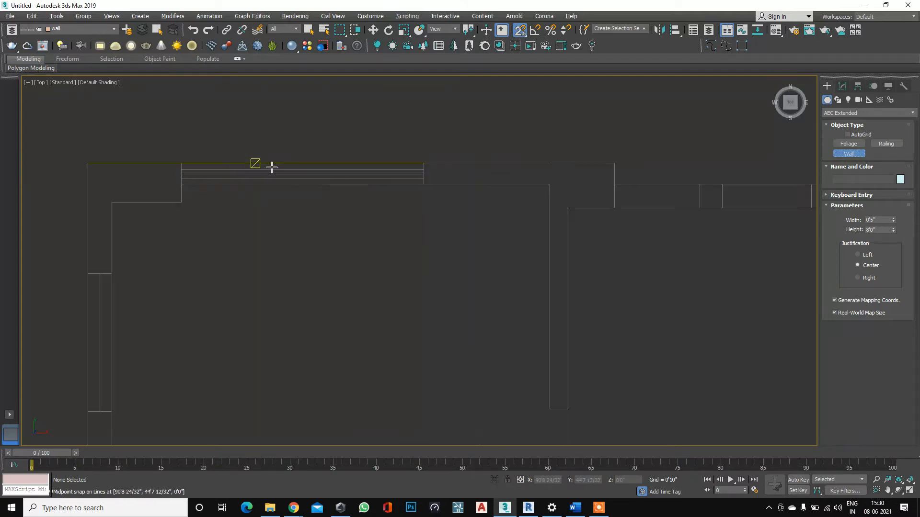
pyautogui.scroll(-3, 383, 134)
pyautogui.scroll(3, 378, 139)
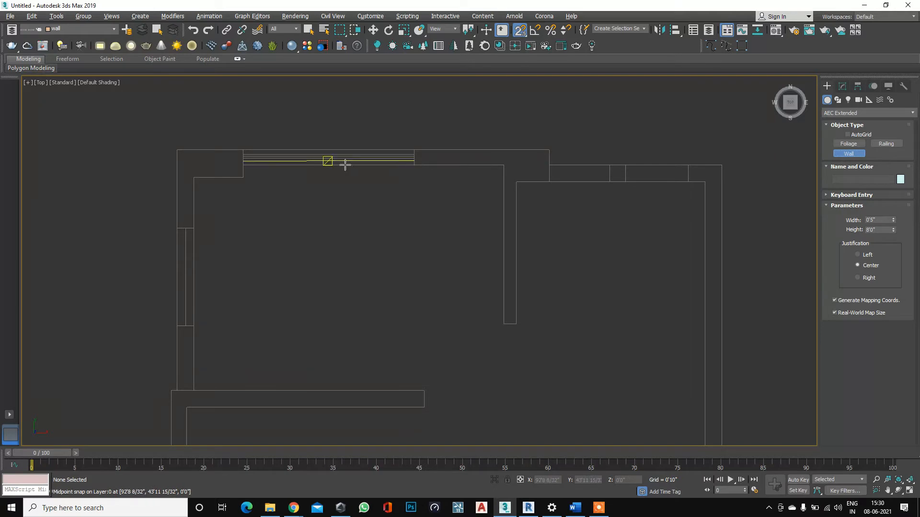
pyautogui.moveTo(367, 199); pyautogui.dragTo(312, 181, button='middle')
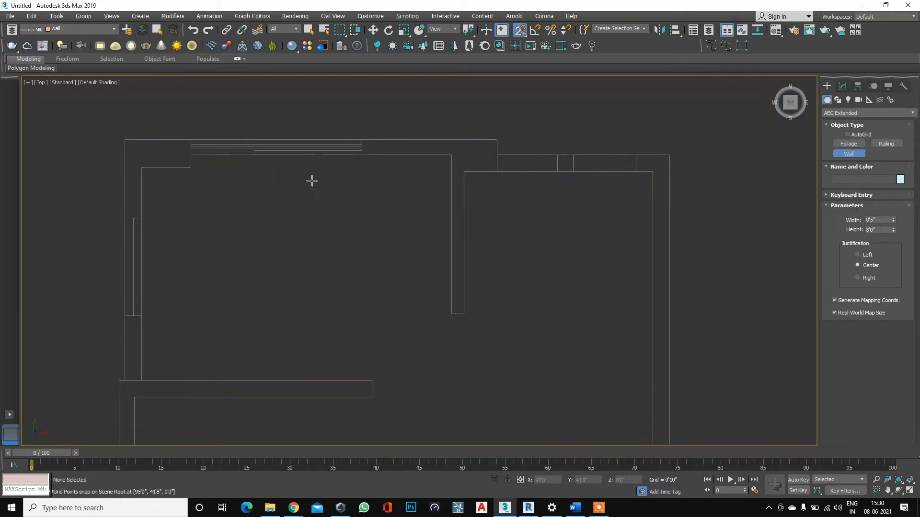
# Switch to the spline shapes and examine the wall outlines across the whole floor plan.
pyautogui.click(838, 113)
pyautogui.click(838, 100)
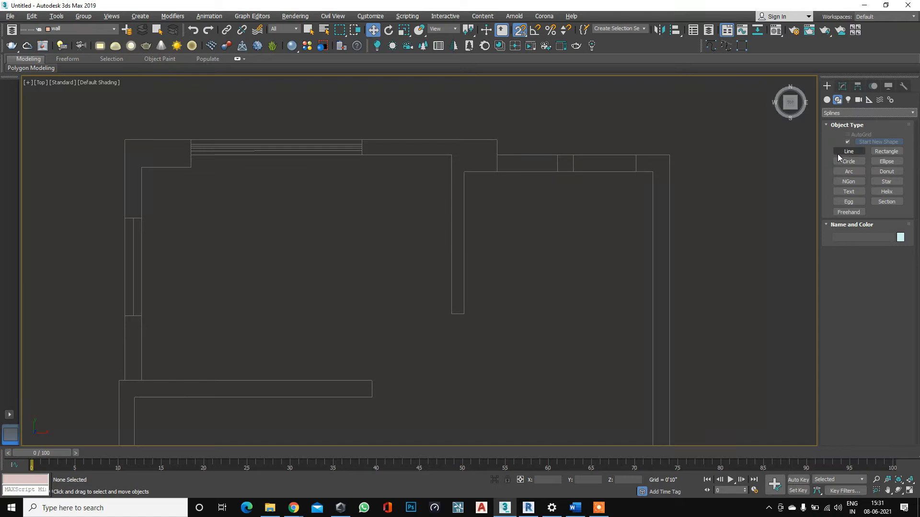
pyautogui.moveTo(508, 258); pyautogui.dragTo(469, 201, button='middle')
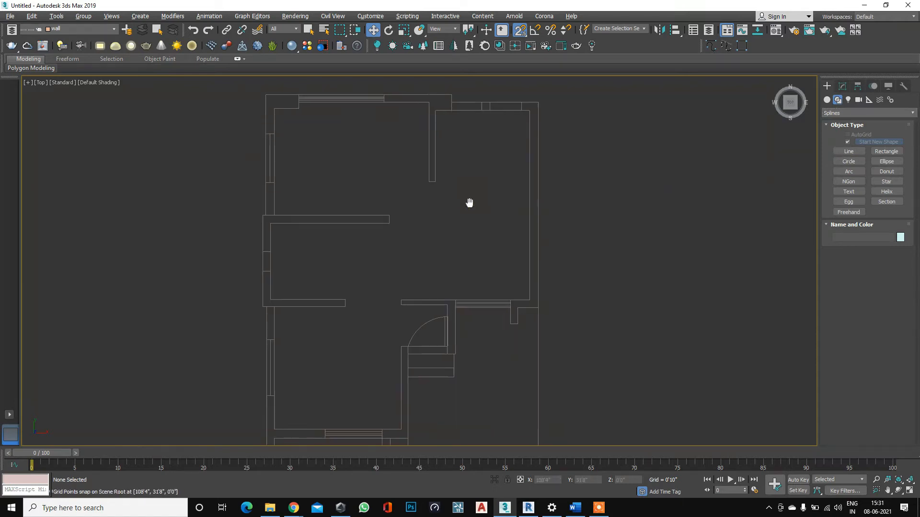
pyautogui.scroll(4, 493, 125)
pyautogui.scroll(-3, 383, 162)
pyautogui.scroll(2, 480, 128)
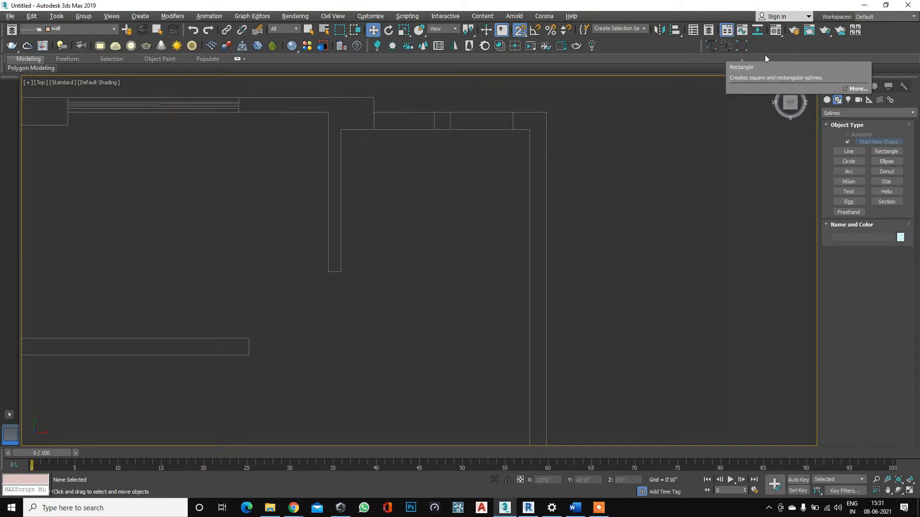
pyautogui.scroll(-6, 546, 86)
pyautogui.moveTo(406, 143); pyautogui.dragTo(400, 203, button='middle')
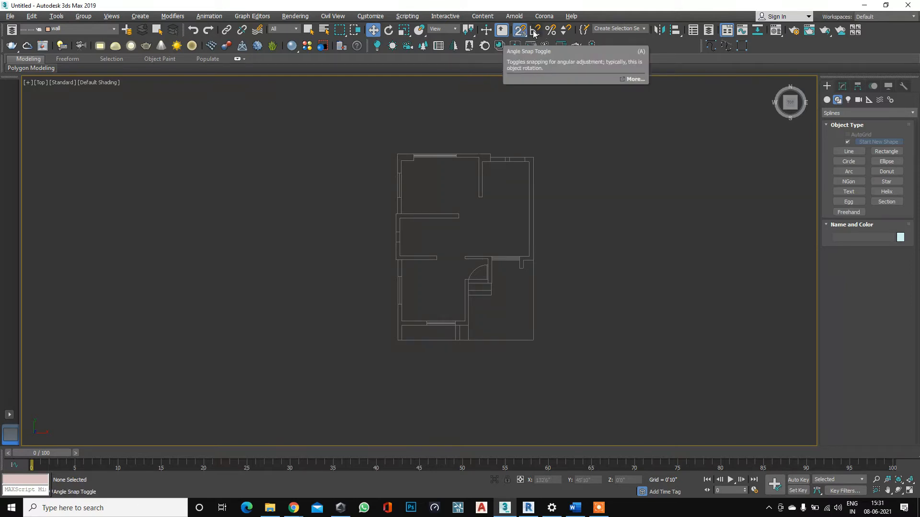
pyautogui.scroll(2, 490, 148)
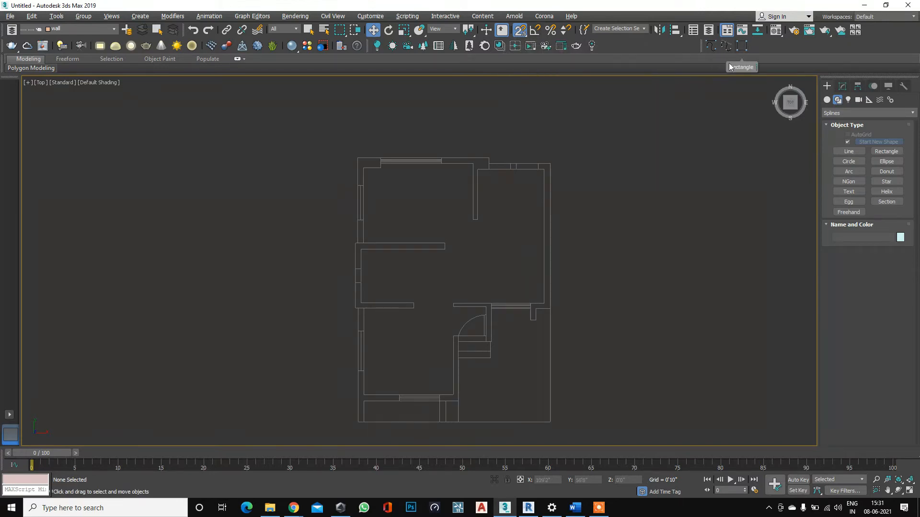
pyautogui.moveTo(642, 202); pyautogui.dragTo(575, 194, button='middle')
pyautogui.scroll(3, 473, 152)
pyautogui.scroll(-1, 474, 150)
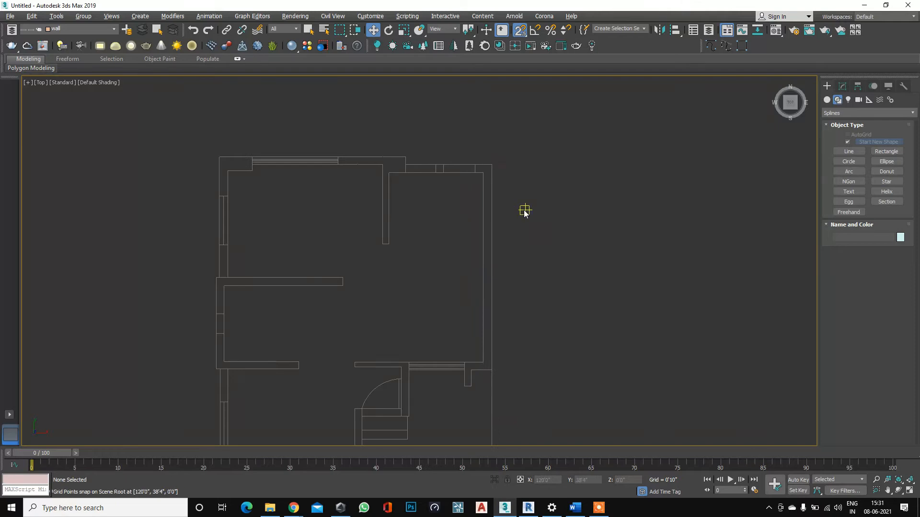
# Draw a rectangle over the short upper wall section between the opening and the right outer wall.
pyautogui.click(741, 46)
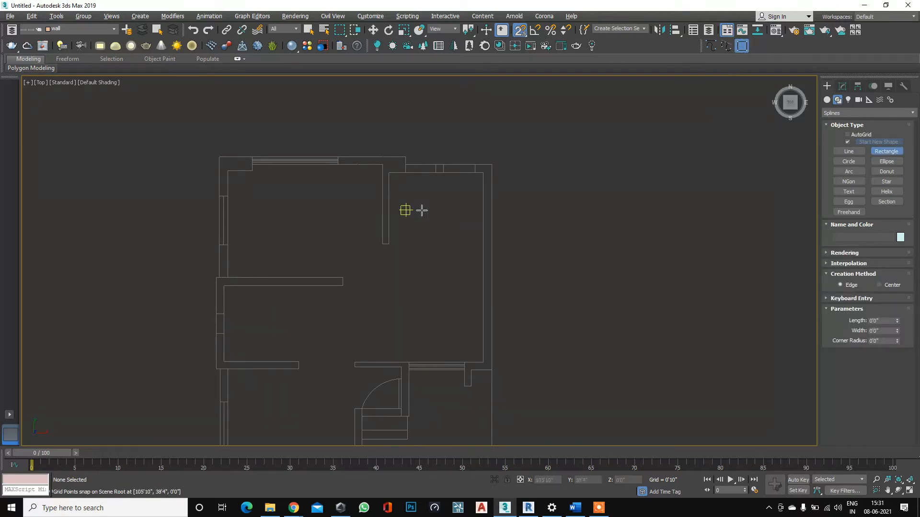
pyautogui.scroll(4, 431, 192)
pyautogui.moveTo(379, 172); pyautogui.dragTo(400, 129, button='middle')
pyautogui.moveTo(434, 165); pyautogui.dragTo(403, 146, button='middle')
pyautogui.moveTo(462, 147); pyautogui.dragTo(492, 166)
pyautogui.moveTo(413, 254); pyautogui.dragTo(371, 211, button='middle')
pyautogui.rightClick(444, 222)
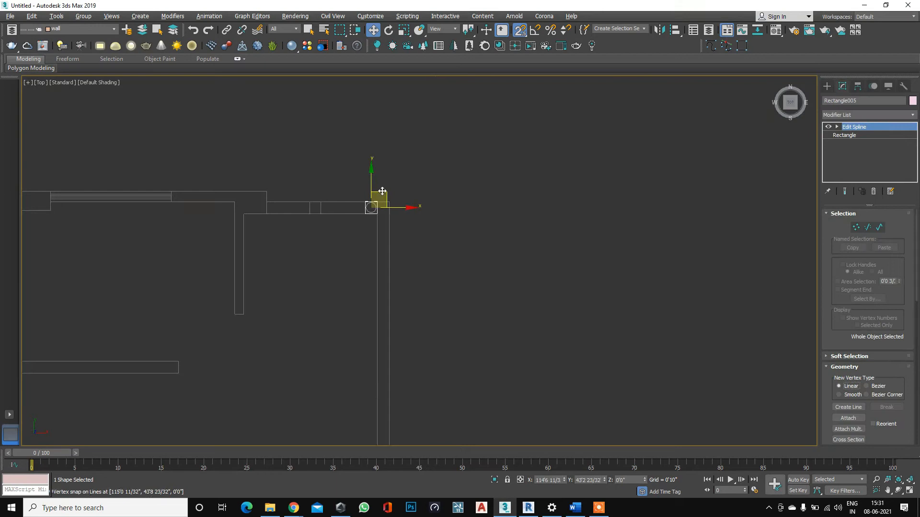
# Draw a rectangle about 24'5" long by 1'0" wide over the right outer wall.
pyautogui.moveTo(380, 201); pyautogui.dragTo(369, 222, button='middle')
pyautogui.click(741, 46)
pyautogui.moveTo(463, 320); pyautogui.dragTo(488, 230, button='middle')
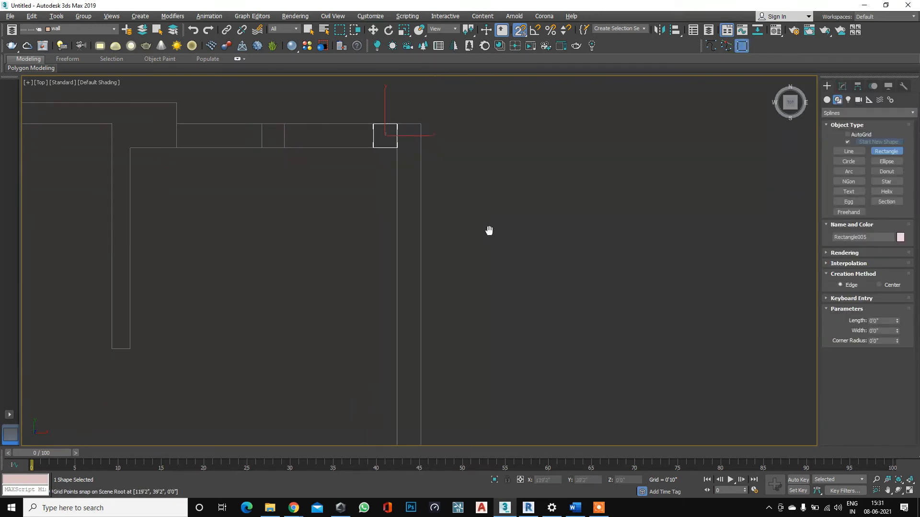
pyautogui.moveTo(398, 122); pyautogui.dragTo(473, 243)
pyautogui.scroll(-3, 474, 206)
pyautogui.scroll(3, 469, 196)
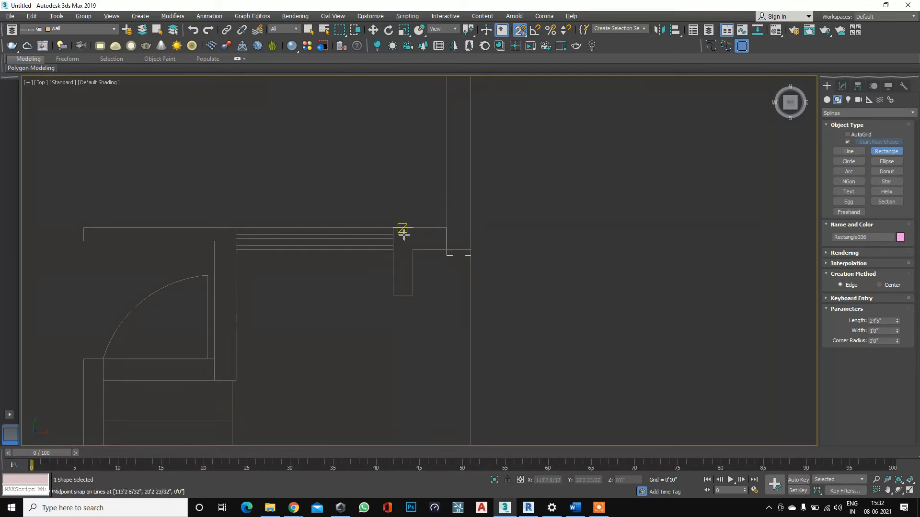
# Draw rectangles over the wall section right of the window near the entrance and its stub below, the stub about 1'11" by 10".
pyautogui.scroll(2, 394, 231)
pyautogui.moveTo(366, 218); pyautogui.dragTo(476, 270)
pyautogui.moveTo(365, 264); pyautogui.dragTo(410, 355)
pyautogui.scroll(-2, 462, 319)
pyautogui.moveTo(308, 350); pyautogui.dragTo(455, 309, button='middle')
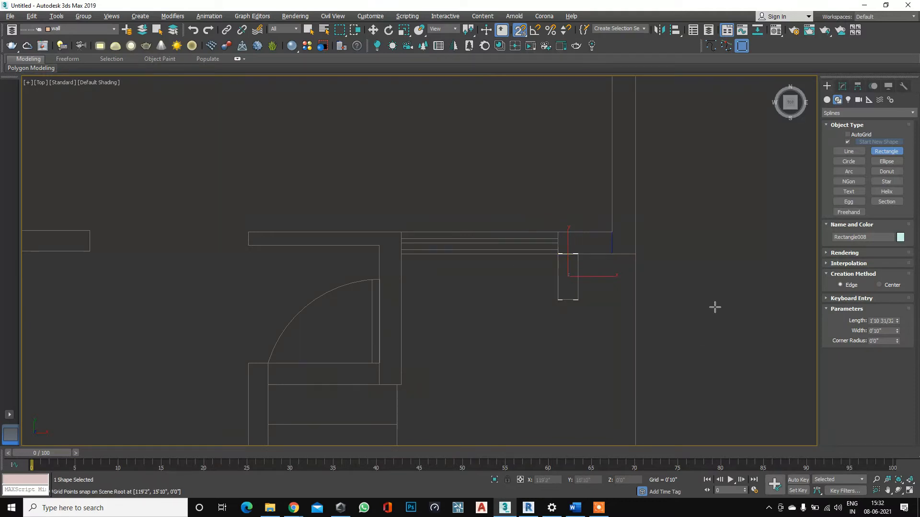
# Draw a rectangle about 7" by 5'6" over the thin horizontal wall above the entrance door.
pyautogui.scroll(2, 620, 253)
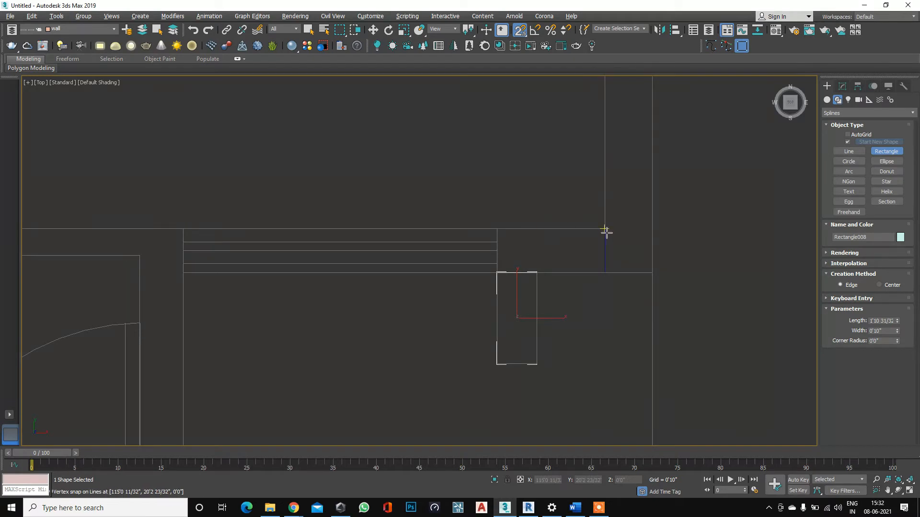
pyautogui.scroll(-1, 625, 242)
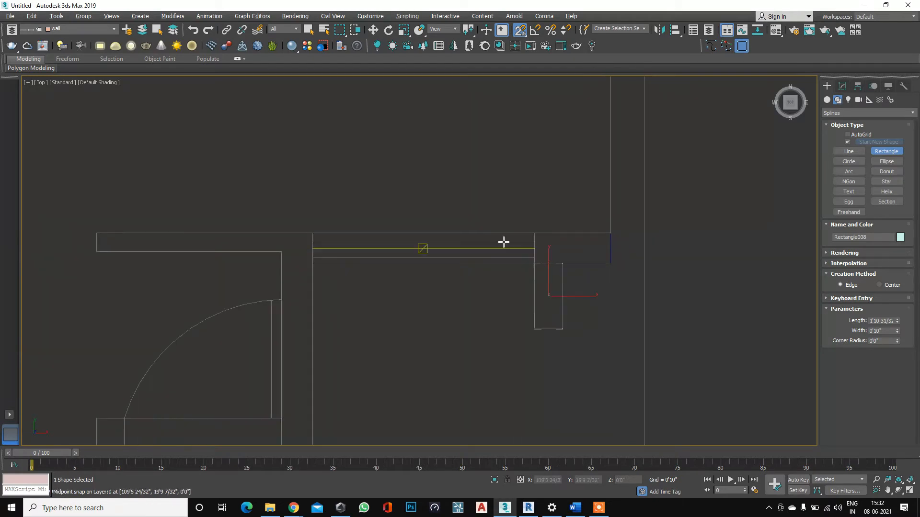
pyautogui.moveTo(240, 280); pyautogui.dragTo(368, 269, button='middle')
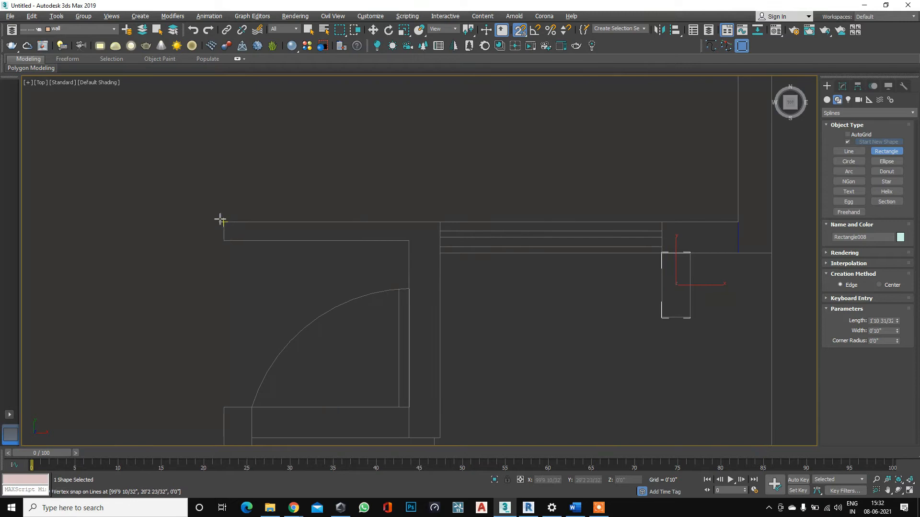
pyautogui.moveTo(225, 220); pyautogui.dragTo(406, 243)
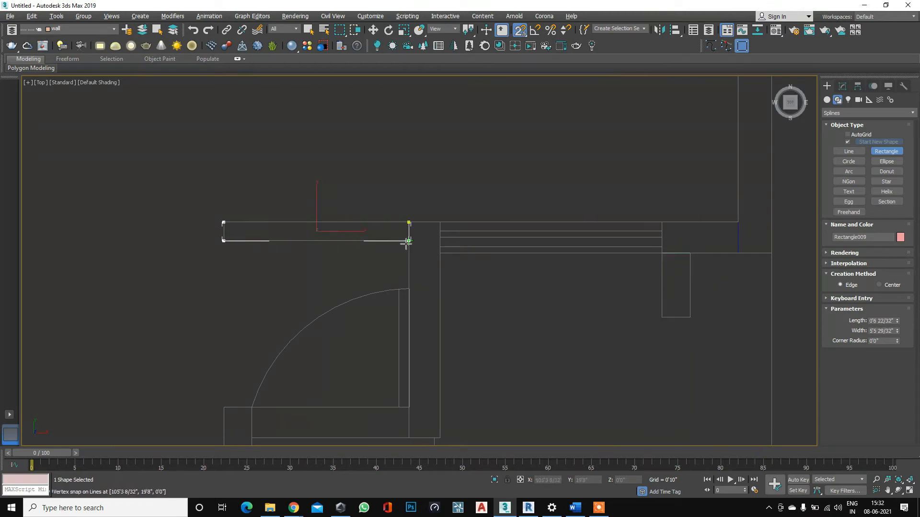
# Draw rectangles over the vertical wall beside the door, about 6'5" by 11", and the adjoining window, about 11" by 6'7".
pyautogui.moveTo(343, 318); pyautogui.dragTo(297, 272, button='middle')
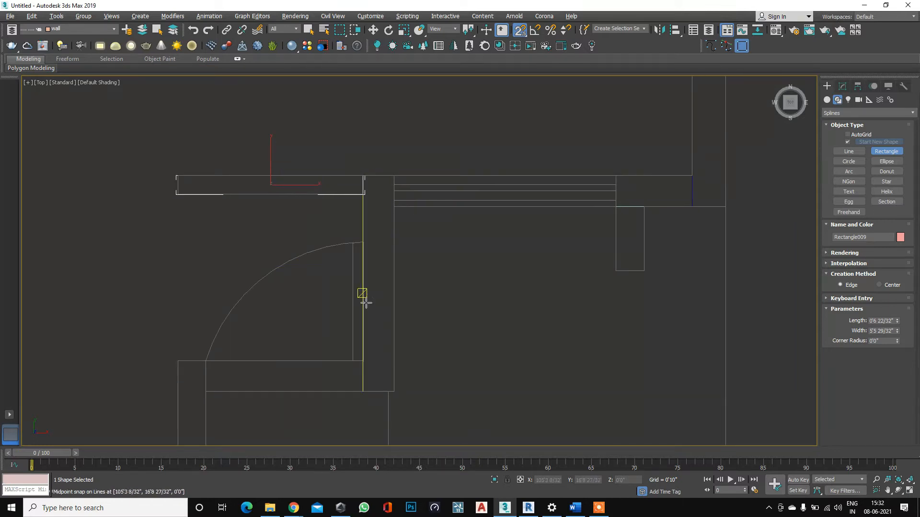
pyautogui.moveTo(363, 176); pyautogui.dragTo(394, 392)
pyautogui.moveTo(568, 278); pyautogui.dragTo(519, 334, button='middle')
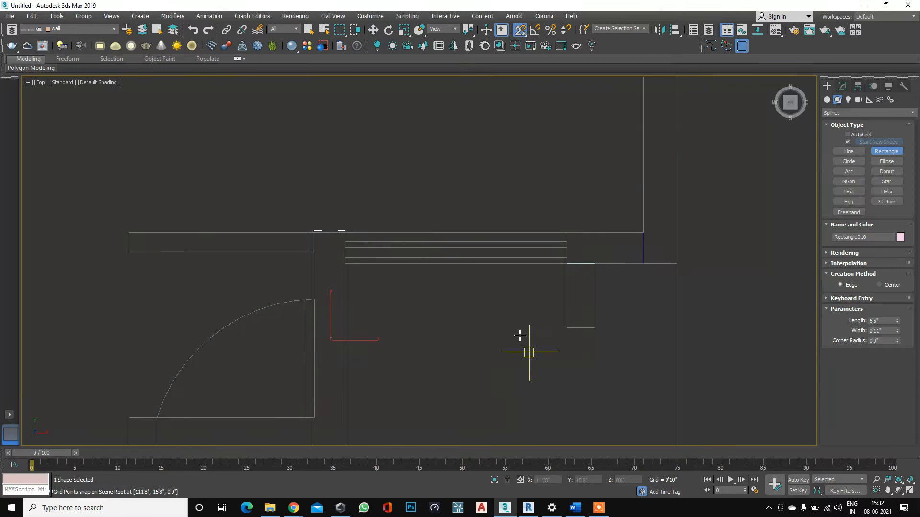
pyautogui.scroll(2, 522, 230)
pyautogui.moveTo(264, 226); pyautogui.dragTo(581, 273)
pyautogui.scroll(-8, 503, 185)
# Draw a rectangle about 11" by 4'8" over the entrance door opening above the steps.
pyautogui.scroll(4, 431, 201)
pyautogui.scroll(6, 483, 205)
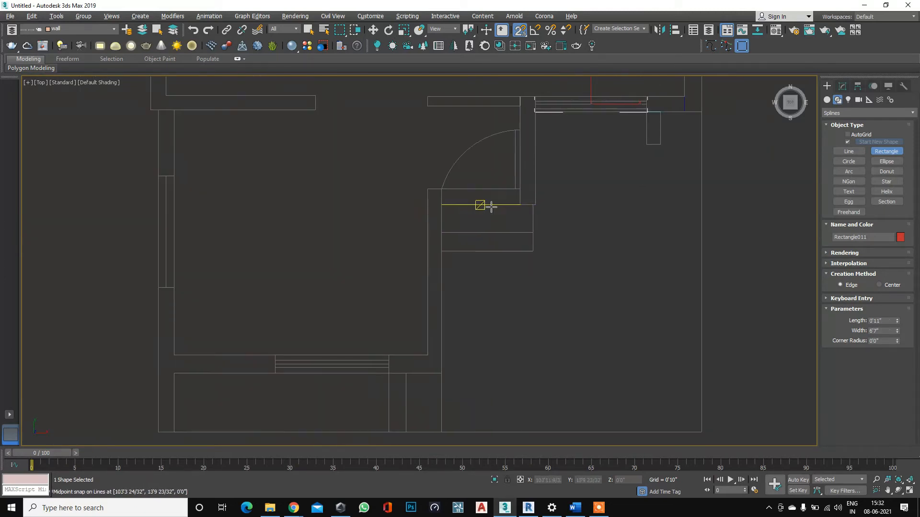
pyautogui.moveTo(511, 223); pyautogui.dragTo(510, 246, button='middle')
pyautogui.scroll(-2, 377, 265)
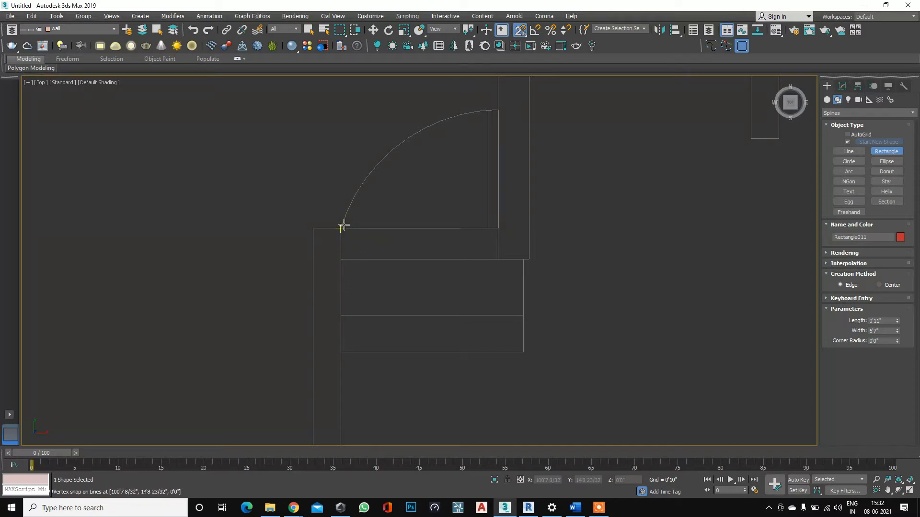
pyautogui.moveTo(338, 227)
pyautogui.mouseDown()
pyautogui.moveTo(433, 262)
pyautogui.moveTo(497, 259)
pyautogui.mouseUp()
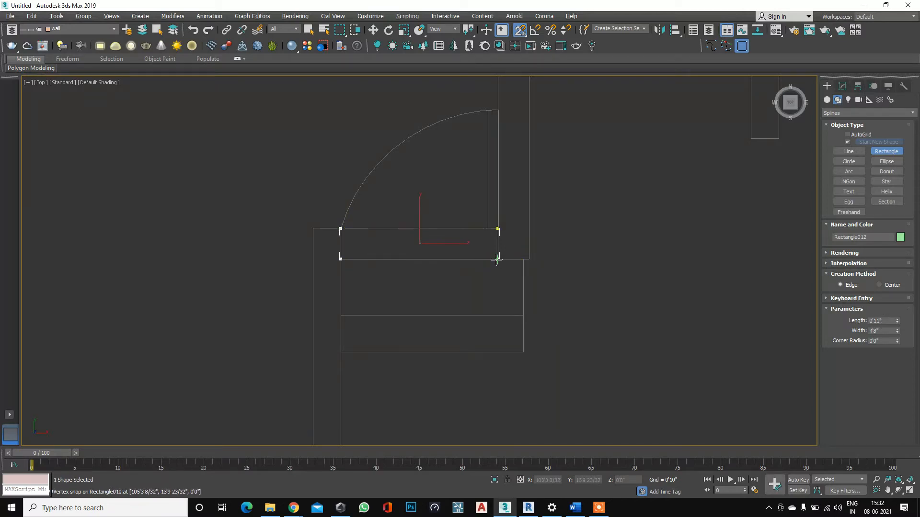
# Draw a rectangle about 10'11" by 10" over the vertical wall running down from the entrance door.
pyautogui.scroll(-3, 378, 226)
pyautogui.scroll(2, 340, 220)
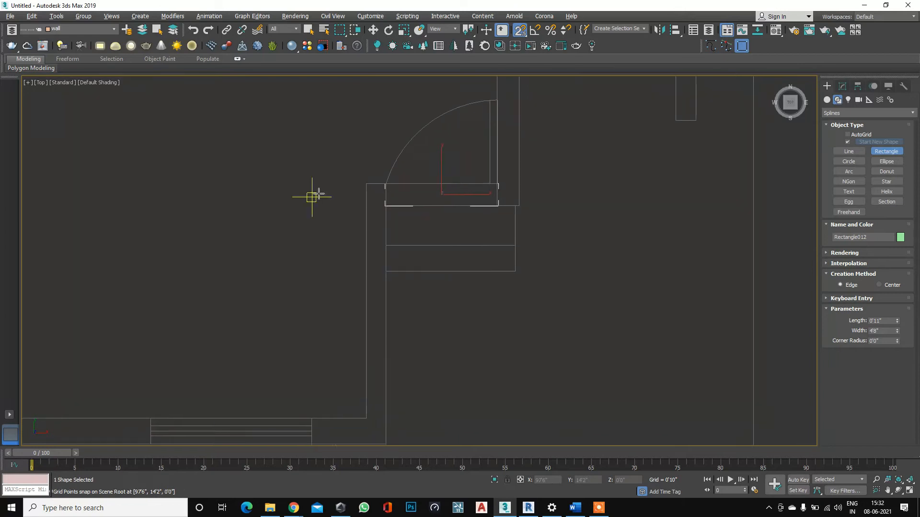
pyautogui.moveTo(367, 184); pyautogui.dragTo(391, 282)
pyautogui.scroll(-2, 407, 436)
pyautogui.moveTo(406, 435); pyautogui.dragTo(391, 282, button='middle')
pyautogui.moveTo(391, 282); pyautogui.dragTo(396, 348)
# Draw rectangles over the bottom wall's right end, about 1'1" by 2'3", and its window, about 1'1" by 6'9".
pyautogui.scroll(4, 380, 354)
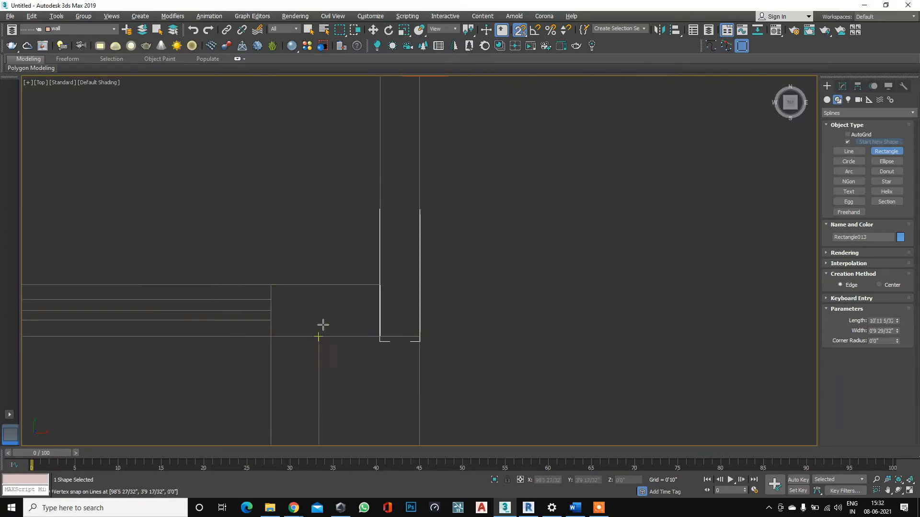
pyautogui.moveTo(269, 282); pyautogui.dragTo(378, 337)
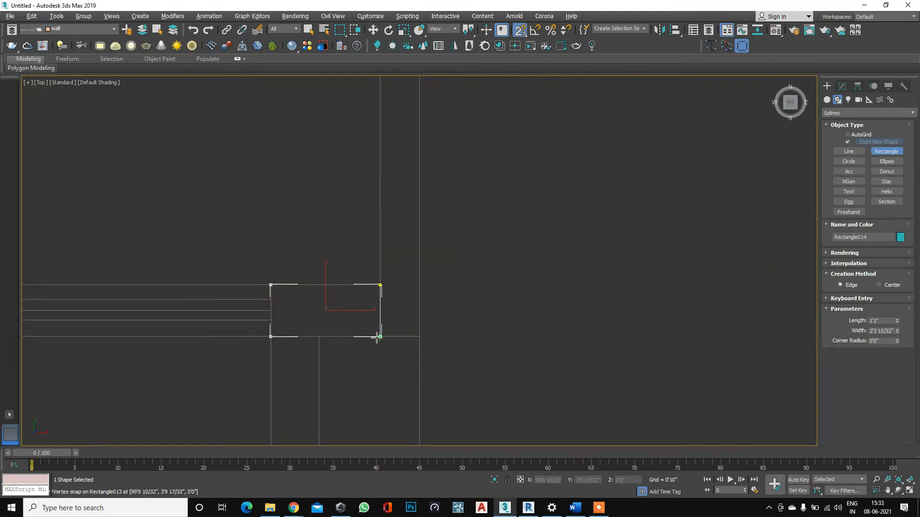
pyautogui.scroll(-4, 457, 298)
pyautogui.scroll(5, 286, 254)
pyautogui.moveTo(288, 261); pyautogui.dragTo(514, 303)
# Draw rectangles over the bottom wall section left of the window and the lower left outer wall, the latter about 8'7" by 11".
pyautogui.scroll(-2, 144, 319)
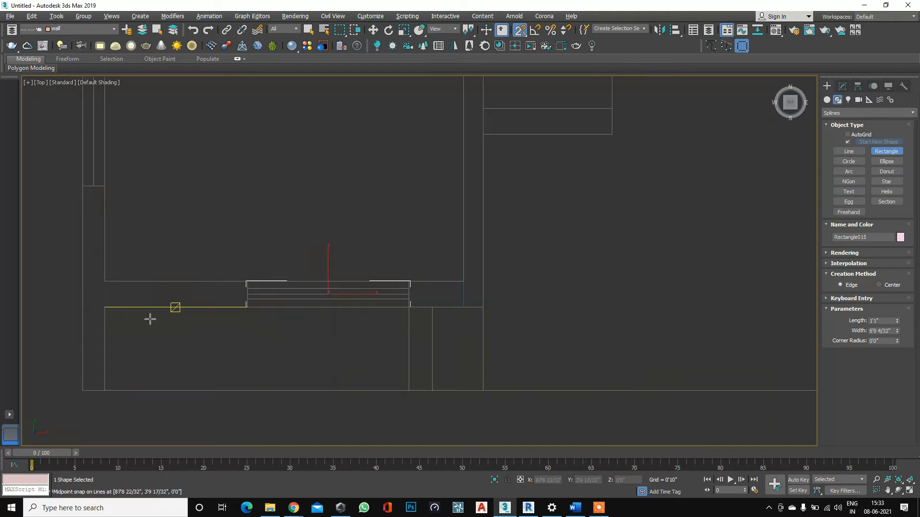
pyautogui.moveTo(104, 281); pyautogui.dragTo(248, 307)
pyautogui.moveTo(160, 332); pyautogui.dragTo(292, 308, button='middle')
pyautogui.moveTo(214, 160); pyautogui.dragTo(238, 365)
# Draw rectangles over the lower room's left window, about 6'7 1/2" by 11", and the wall section above it, about 3'11" by 11".
pyautogui.scroll(-3, 255, 337)
pyautogui.scroll(2, 241, 193)
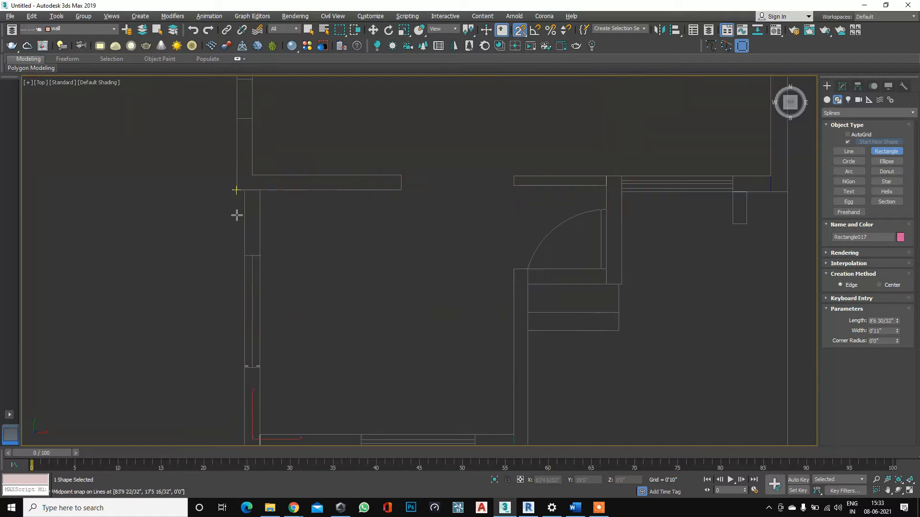
pyautogui.moveTo(229, 298); pyautogui.dragTo(201, 260, button='middle')
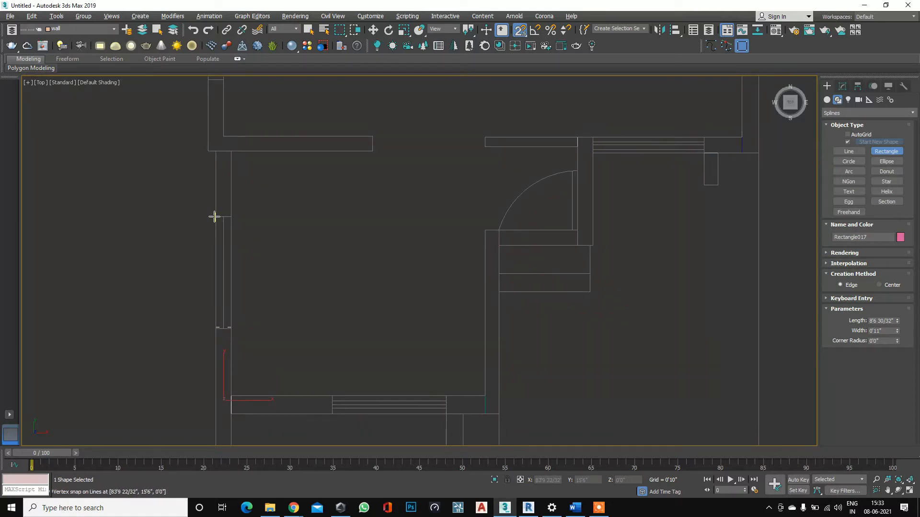
pyautogui.moveTo(225, 224); pyautogui.dragTo(232, 329)
pyautogui.scroll(4, 260, 254)
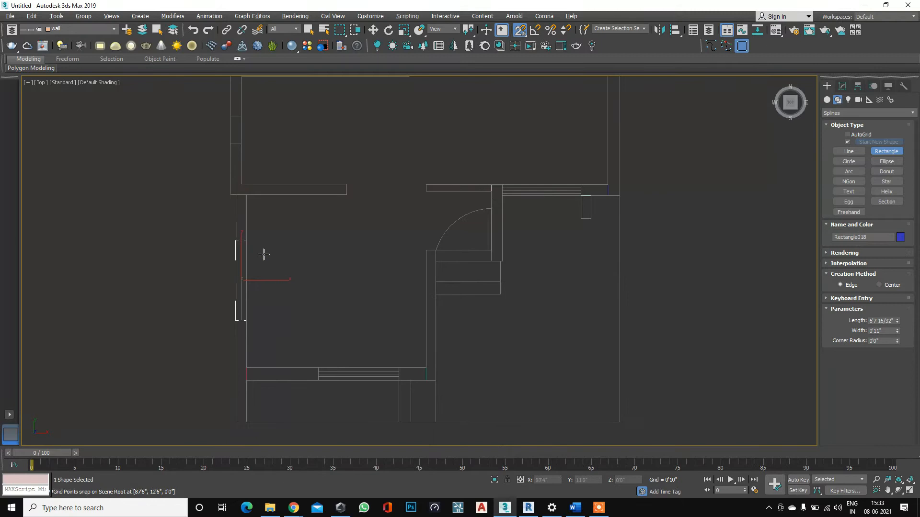
pyautogui.scroll(-2, 216, 226)
pyautogui.moveTo(215, 227); pyautogui.dragTo(246, 360)
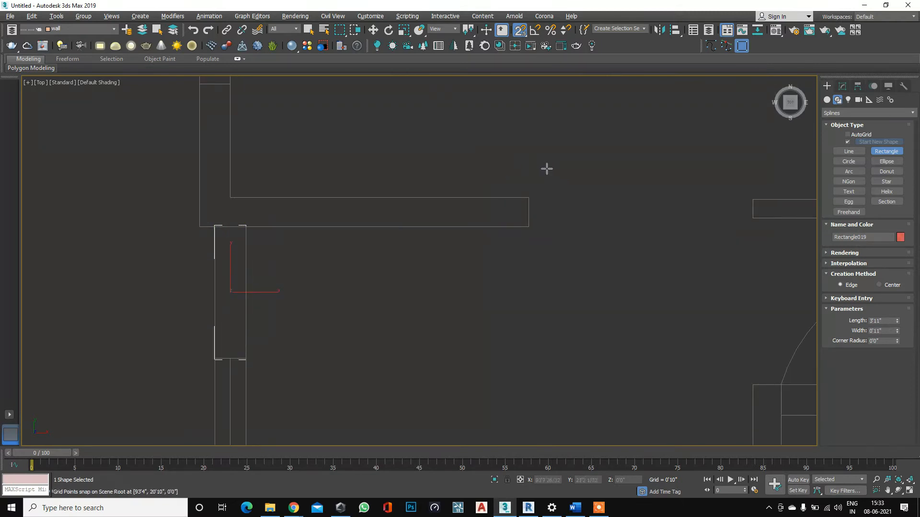
# Draw rectangles over the lower room's upper partition, about 10" by 9'9", and the left wall section above it, about 3'4" by 11".
pyautogui.moveTo(525, 196); pyautogui.dragTo(201, 227)
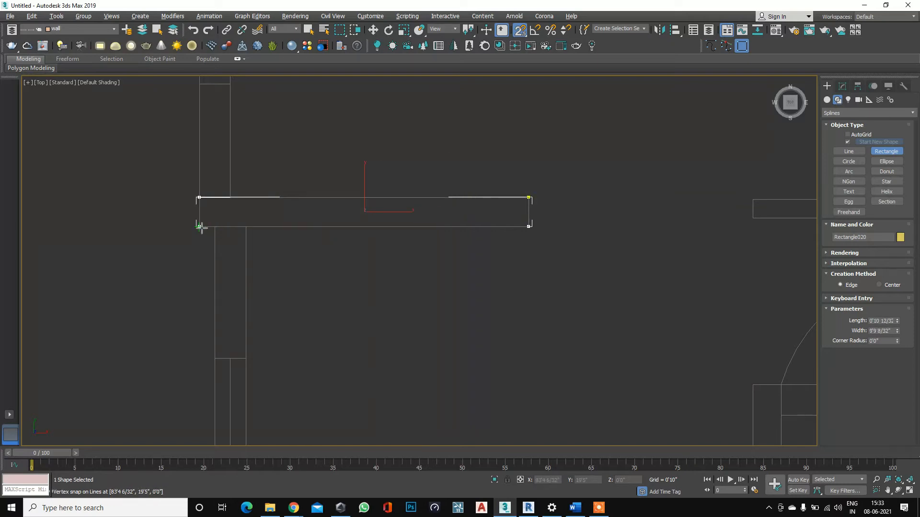
pyautogui.scroll(-2, 251, 230)
pyautogui.moveTo(228, 157); pyautogui.dragTo(248, 211)
pyautogui.moveTo(180, 163); pyautogui.dragTo(185, 236, button='middle')
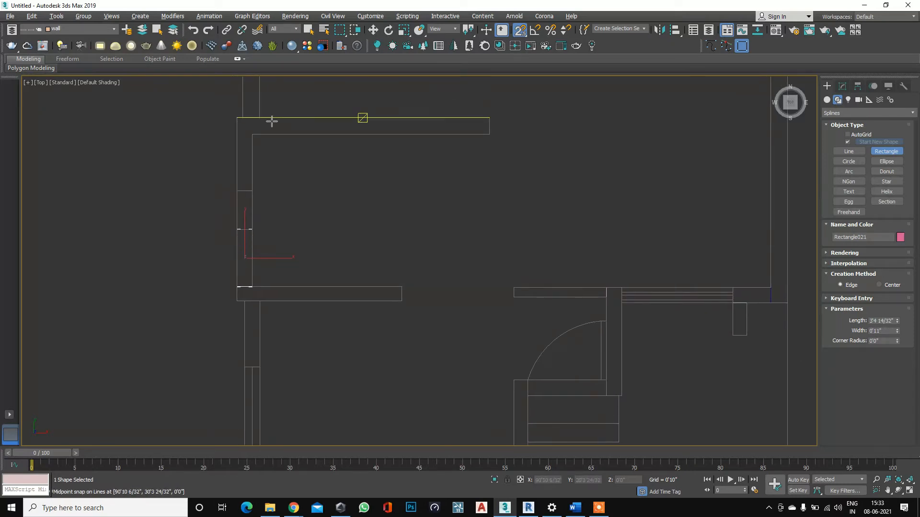
# Add an Edit Spline modifier to the left wall rectangle and move its top segment up to the partition's upper edge.
pyautogui.click(726, 46)
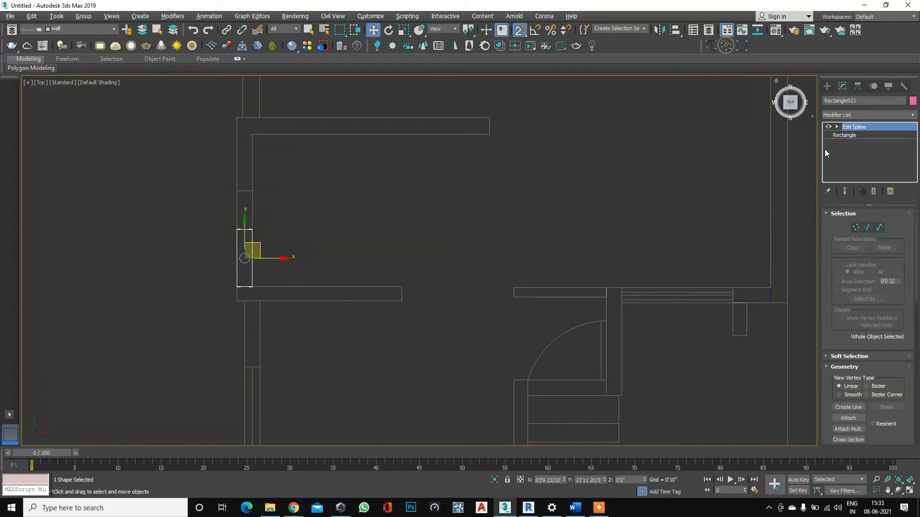
pyautogui.click(836, 126)
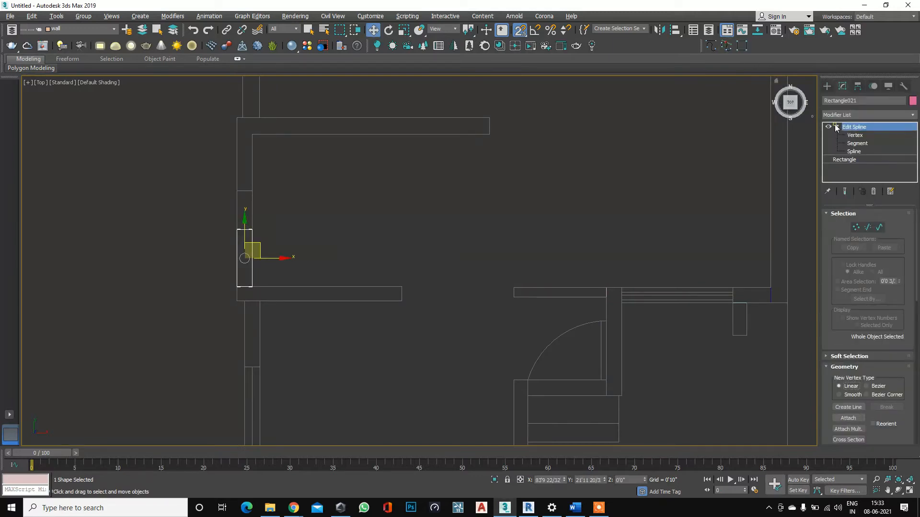
pyautogui.click(858, 143)
pyautogui.click(245, 230)
pyautogui.moveTo(246, 199); pyautogui.dragTo(239, 144)
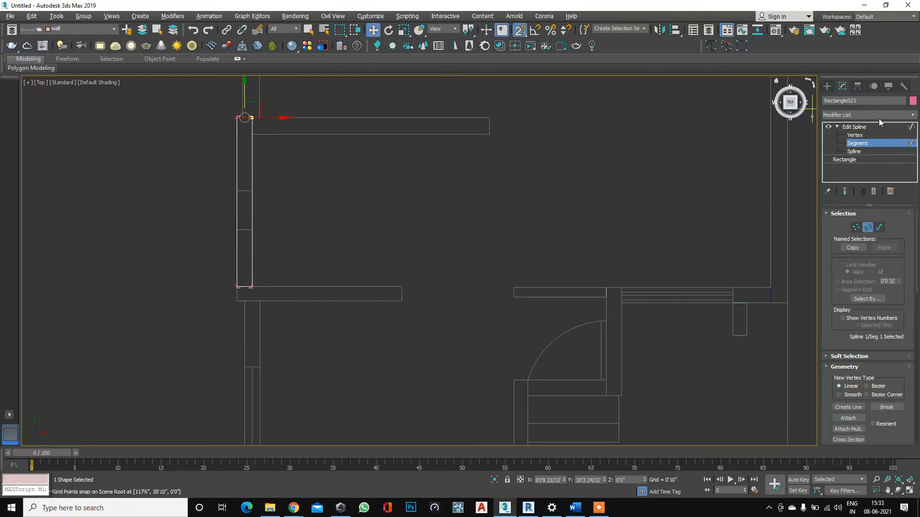
pyautogui.click(854, 127)
# Draw rectangles over the horizontal partition at the left wall and the left outer wall section directly above it.
pyautogui.scroll(2, 262, 102)
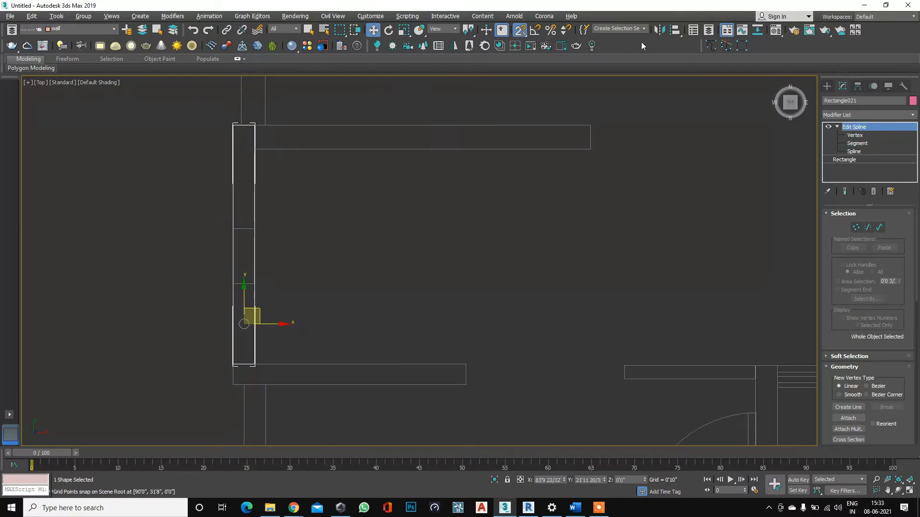
pyautogui.click(741, 46)
pyautogui.moveTo(254, 124); pyautogui.dragTo(591, 150)
pyautogui.scroll(-4, 406, 287)
pyautogui.moveTo(407, 287); pyautogui.dragTo(279, 247, button='middle')
pyautogui.scroll(5, 325, 241)
pyautogui.moveTo(255, 184); pyautogui.dragTo(283, 272)
# Draw rectangles over the upper room's left window, about 5'9 1/2" by 1'0", and the wall section above it.
pyautogui.scroll(-3, 244, 263)
pyautogui.moveTo(230, 249); pyautogui.dragTo(242, 311, button='middle')
pyautogui.moveTo(274, 171); pyautogui.dragTo(292, 264)
pyautogui.moveTo(257, 224); pyautogui.dragTo(237, 302, button='middle')
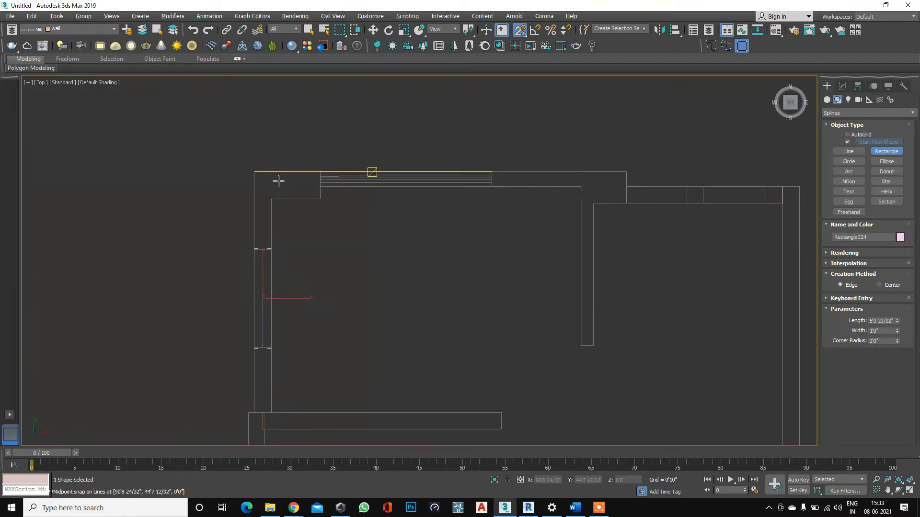
pyautogui.moveTo(251, 171); pyautogui.dragTo(273, 246)
# Draw rectangles over the thick wall block at the plan's upper left corner and the top wall's window.
pyautogui.scroll(5, 279, 173)
pyautogui.moveTo(247, 168); pyautogui.dragTo(445, 284)
pyautogui.scroll(4, 448, 277)
pyautogui.scroll(-3, 436, 282)
pyautogui.moveTo(563, 298); pyautogui.dragTo(350, 361, button='middle')
pyautogui.moveTo(239, 194); pyautogui.dragTo(253, 306)
pyautogui.moveTo(346, 293); pyautogui.dragTo(247, 320, button='middle')
pyautogui.scroll(-4, 253, 307)
pyautogui.moveTo(253, 306); pyautogui.dragTo(668, 307)
# Draw rectangles over the top wall section right of the window and the jog block beside it, about 1'11" by 2'8".
pyautogui.scroll(-2, 509, 328)
pyautogui.moveTo(655, 406); pyautogui.dragTo(310, 343, button='middle')
pyautogui.scroll(-3, 310, 334)
pyautogui.scroll(3, 315, 291)
pyautogui.moveTo(271, 269); pyautogui.dragTo(451, 300)
pyautogui.moveTo(440, 394); pyautogui.dragTo(349, 341, button='middle')
pyautogui.moveTo(363, 218); pyautogui.dragTo(453, 282)
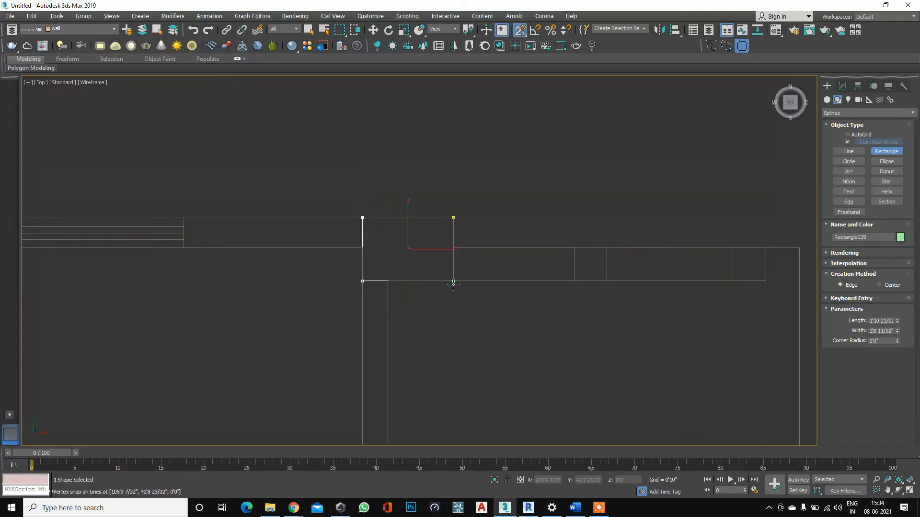
# Look over the whole floor plan for walls and openings that still need tracing.
pyautogui.scroll(-4, 421, 271)
pyautogui.scroll(3, 397, 297)
pyautogui.scroll(-1, 378, 241)
pyautogui.moveTo(365, 272); pyautogui.dragTo(353, 249, button='middle')
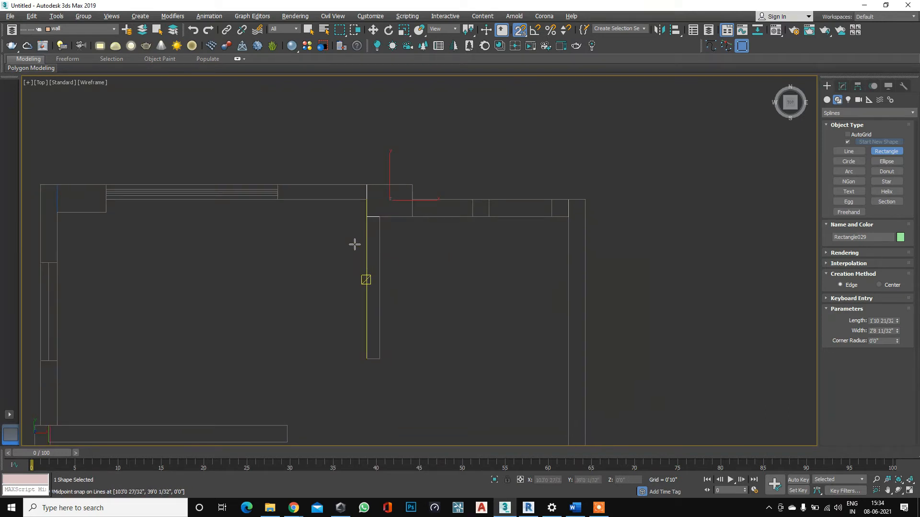
pyautogui.scroll(-1, 315, 304)
pyautogui.scroll(-2, 353, 185)
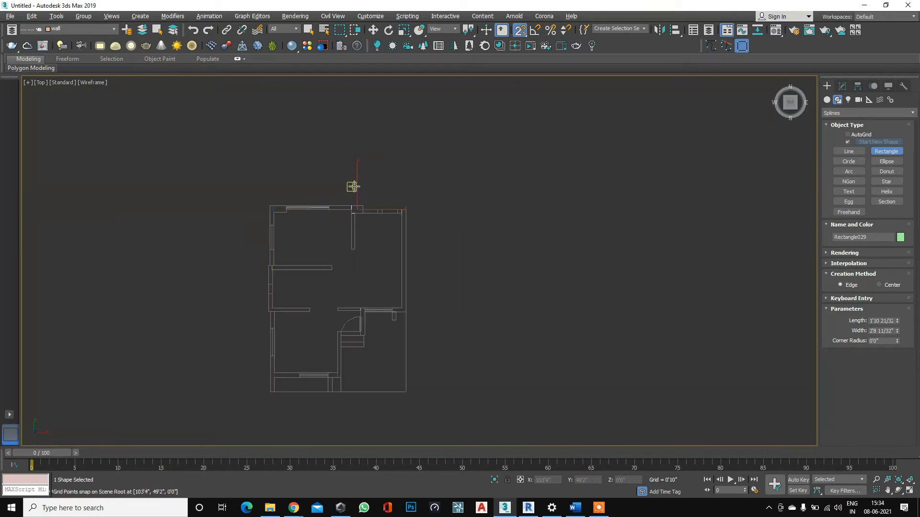
pyautogui.scroll(1, 270, 259)
pyautogui.scroll(1, 312, 253)
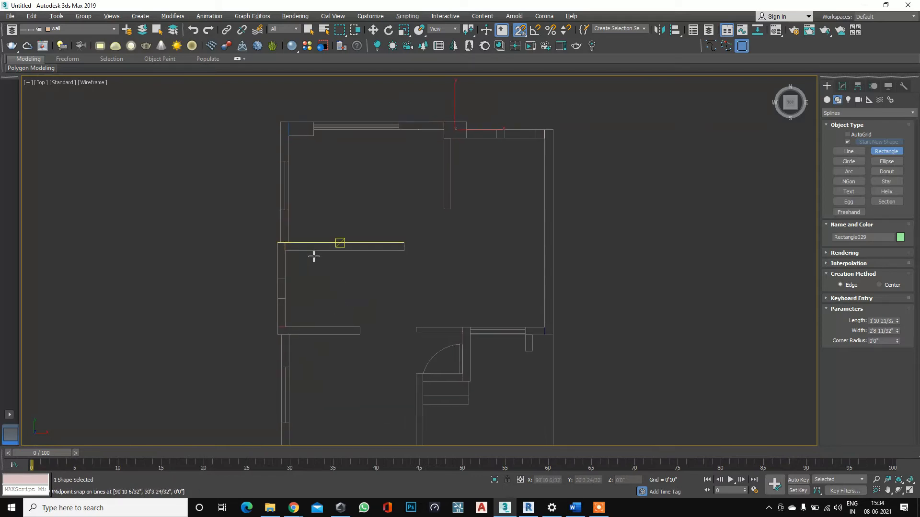
pyautogui.scroll(1, 485, 374)
pyautogui.scroll(4, 503, 232)
pyautogui.scroll(-3, 478, 221)
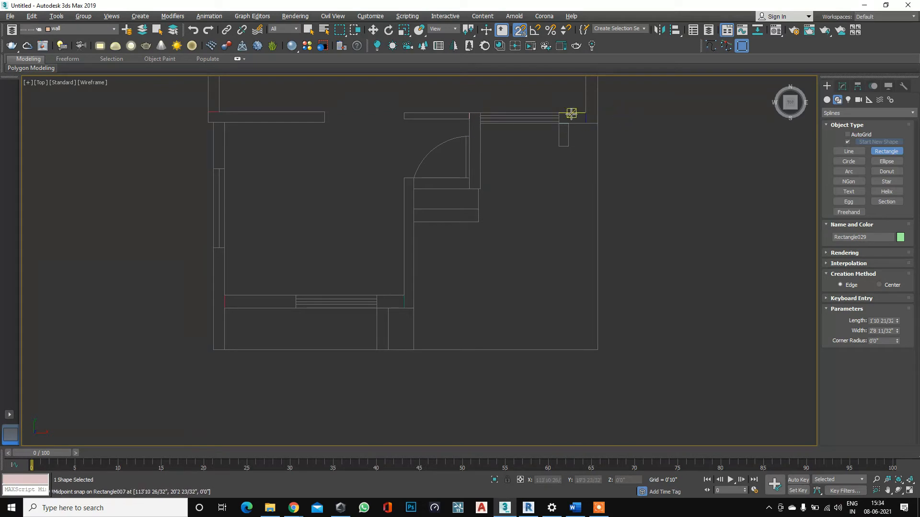
# Start a line spline at the entrance steps' lower inner corner and trace around the steps up to the window's left end.
pyautogui.click(711, 47)
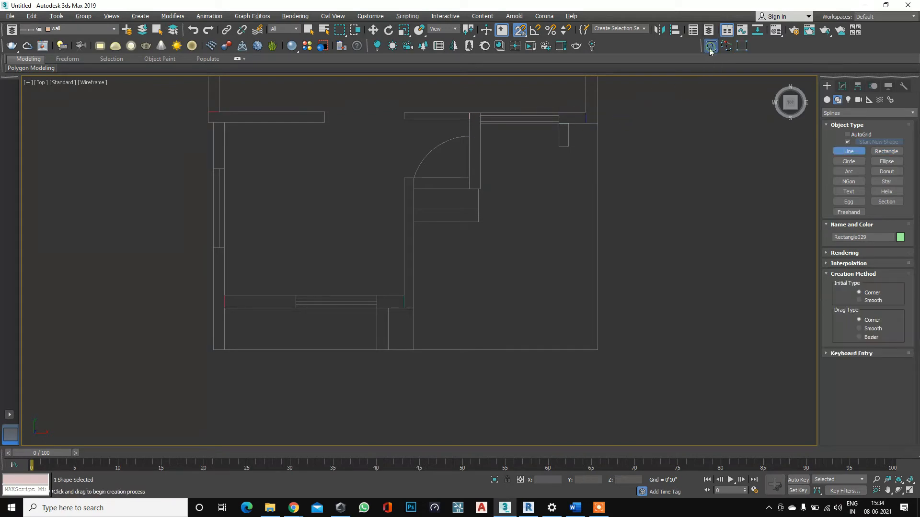
pyautogui.scroll(3, 431, 225)
pyautogui.scroll(-3, 405, 205)
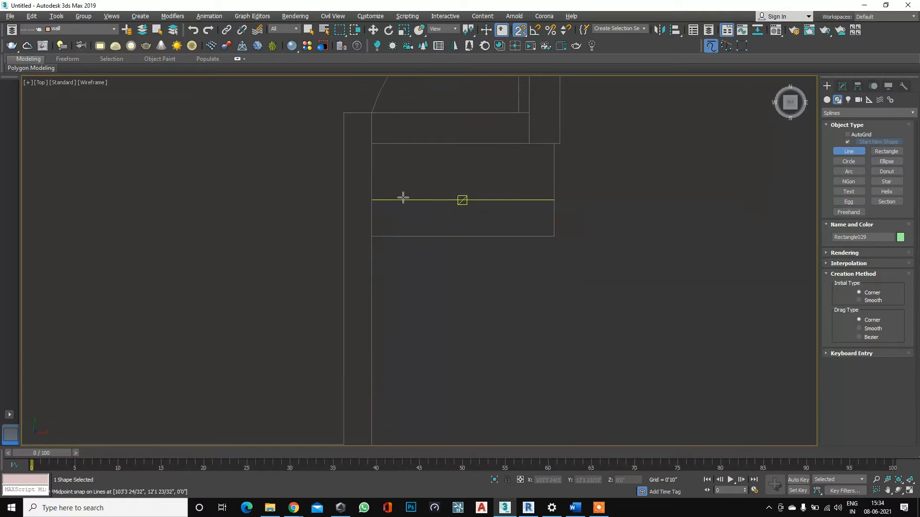
pyautogui.click(372, 236)
pyautogui.scroll(5, 551, 148)
pyautogui.click(556, 130)
pyautogui.scroll(-7, 548, 211)
pyautogui.scroll(2, 495, 191)
pyautogui.scroll(2, 496, 191)
pyautogui.scroll(-5, 395, 234)
pyautogui.scroll(5, 585, 216)
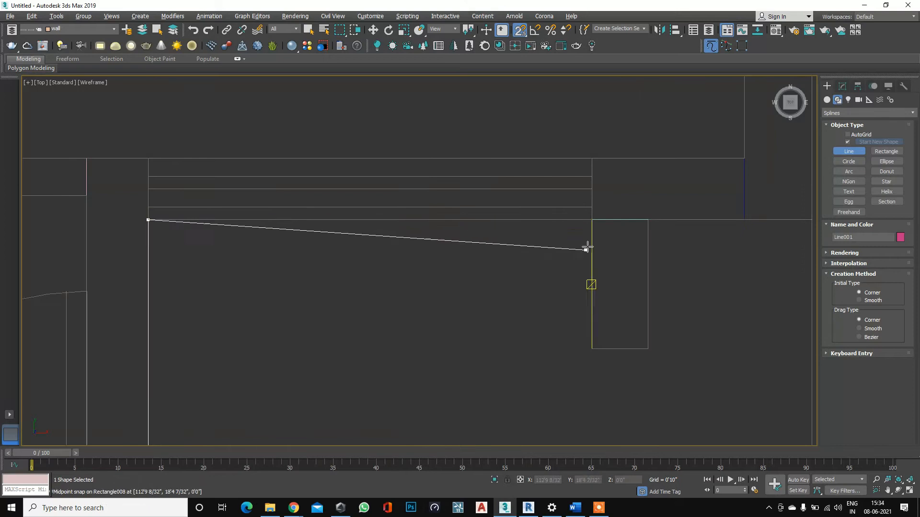
# Continue the line along the window's outer edge, around the small pillar and to the plot's upper right corner.
pyautogui.click(592, 220)
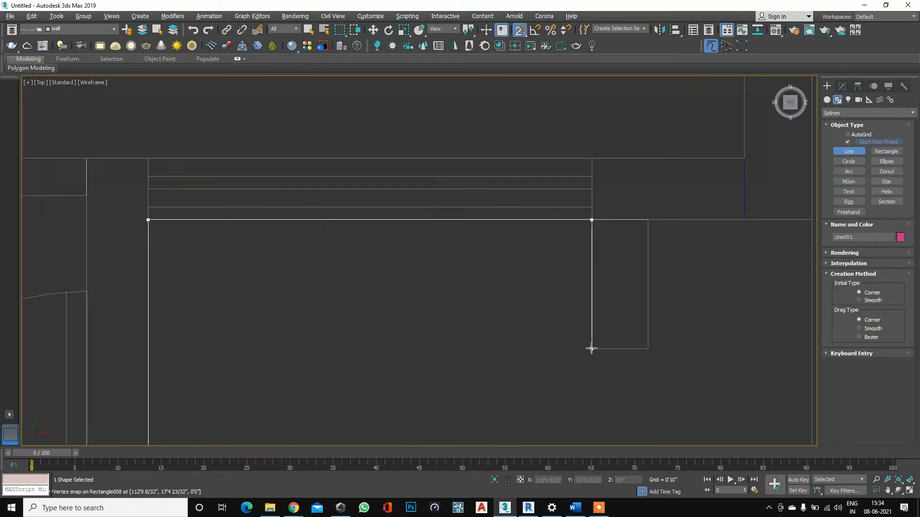
pyautogui.click(648, 220)
pyautogui.scroll(-6, 649, 220)
pyautogui.click(676, 238)
pyautogui.scroll(-5, 671, 258)
pyautogui.scroll(3, 653, 322)
# Trace the porch's bottom edge and the wall back to the starting point at the steps, and close the spline.
pyautogui.click(636, 301)
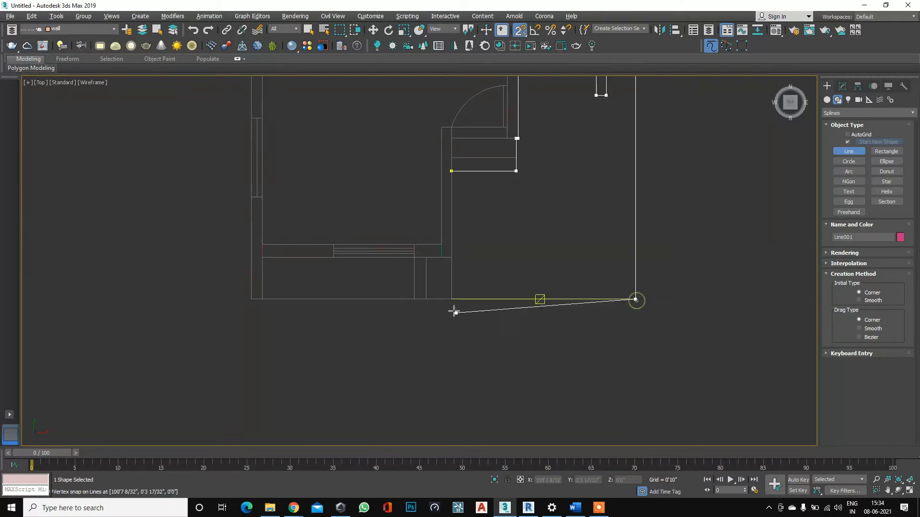
pyautogui.click(452, 299)
pyautogui.scroll(3, 453, 165)
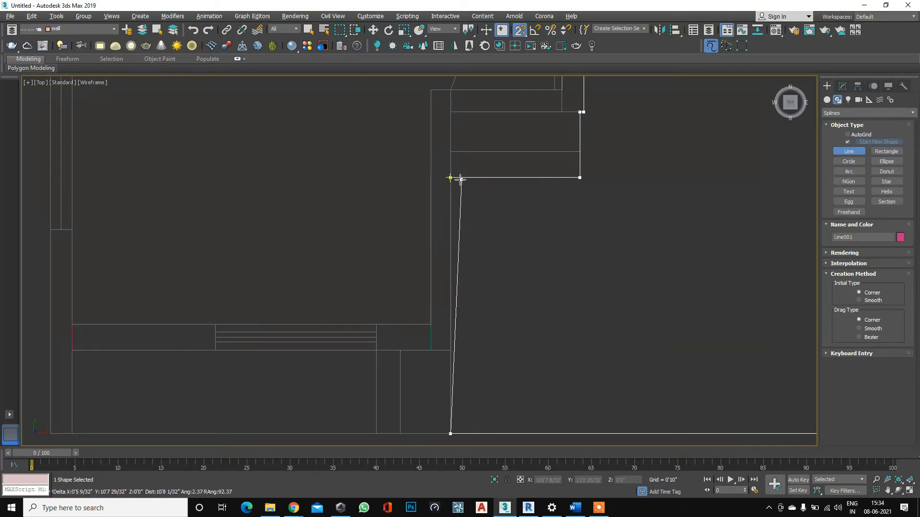
pyautogui.click(451, 178)
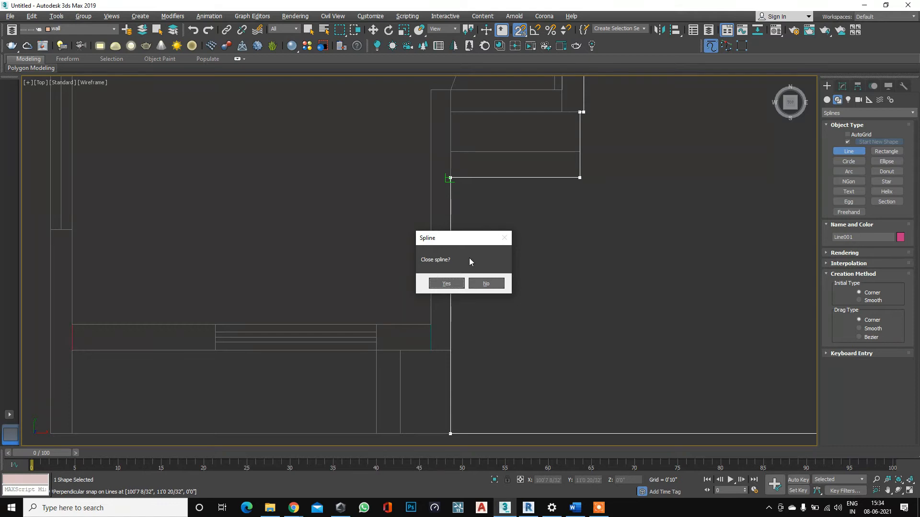
pyautogui.click(446, 284)
# Inspect the traced plan along the bottom walls and from an orbited orthographic angle.
pyautogui.scroll(-5, 355, 246)
pyautogui.scroll(4, 429, 231)
pyautogui.scroll(-4, 468, 380)
pyautogui.scroll(4, 411, 349)
pyautogui.moveTo(281, 341); pyautogui.dragTo(372, 334, button='middle')
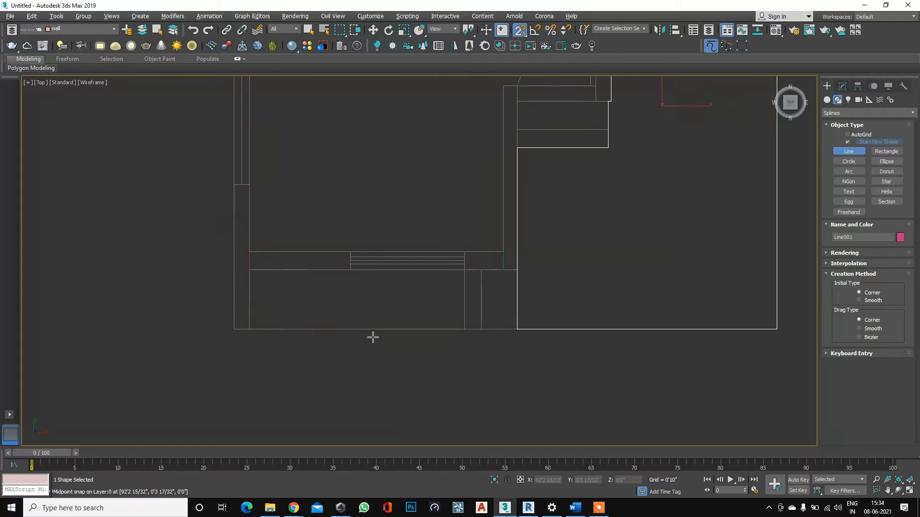
pyautogui.scroll(-5, 427, 332)
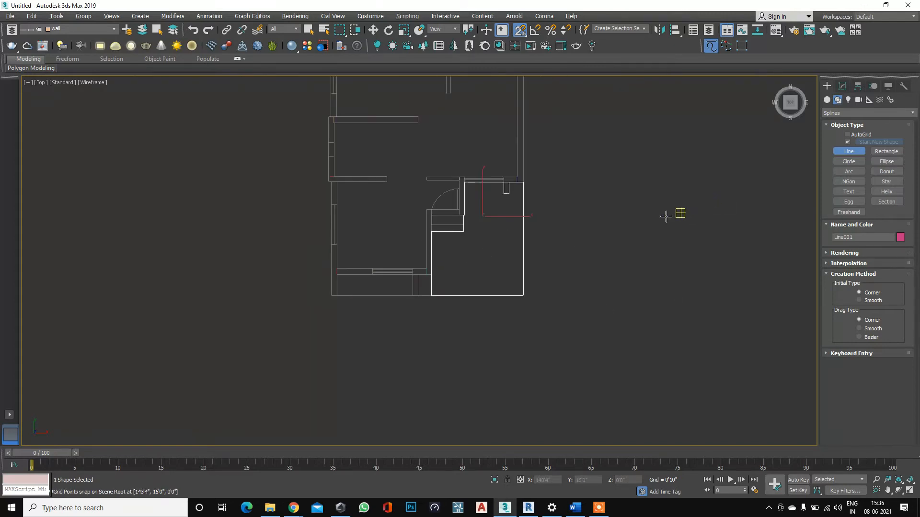
pyautogui.hotkey('ctrl', 'r')
pyautogui.moveTo(400, 304); pyautogui.dragTo(417, 232)
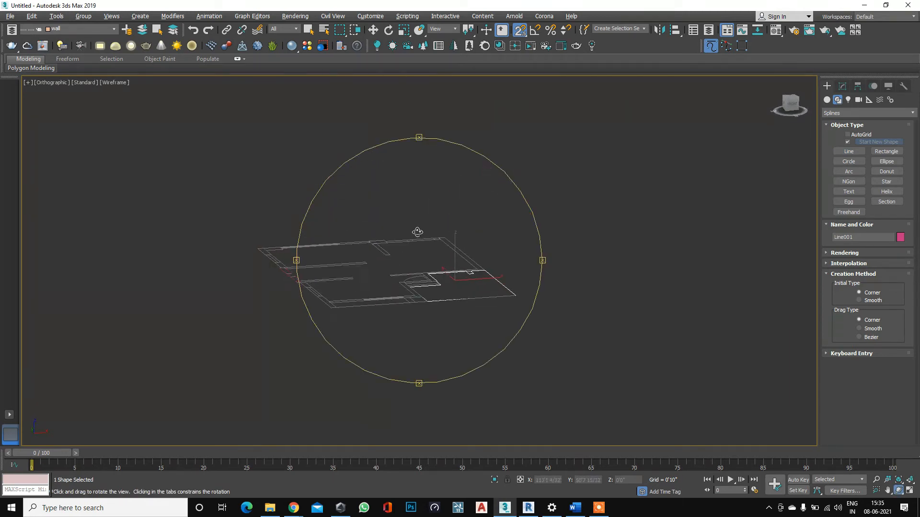
pyautogui.moveTo(394, 302); pyautogui.dragTo(396, 306)
pyautogui.press('w')
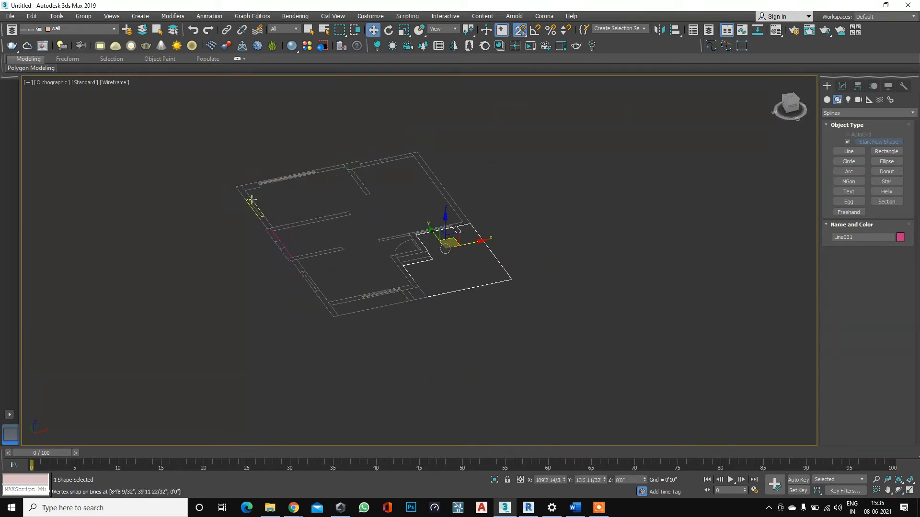
pyautogui.scroll(1, 285, 251)
pyautogui.scroll(4, 359, 334)
pyautogui.scroll(-3, 464, 365)
pyautogui.scroll(-2, 461, 333)
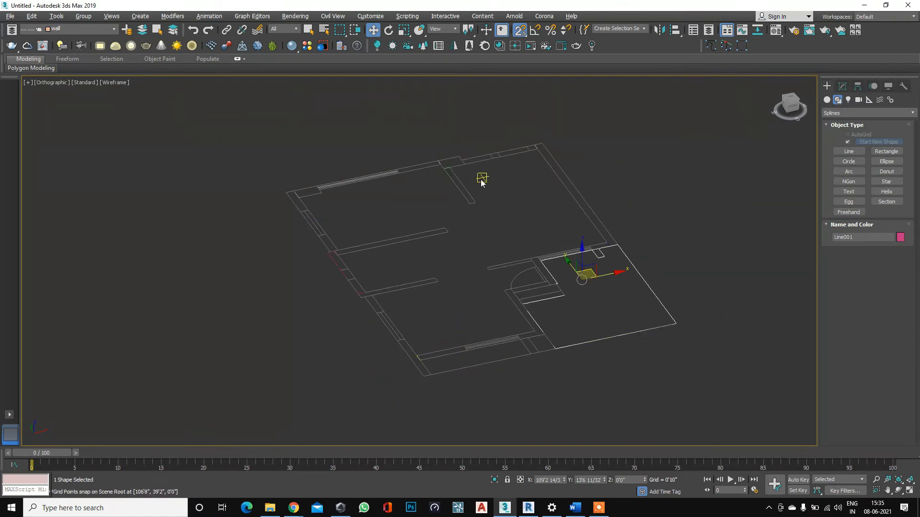
# Extrude the top wall rectangle just right of the jog block with an amount of 12'0".
pyautogui.scroll(3, 481, 181)
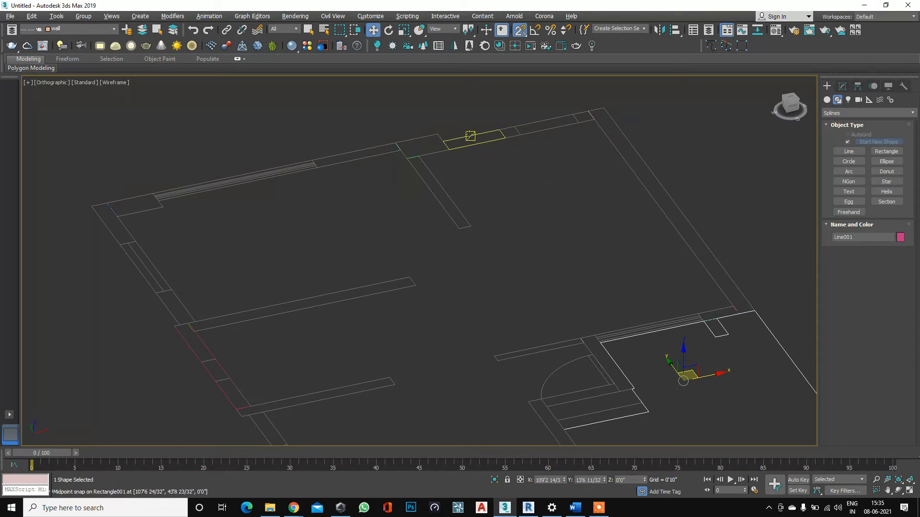
pyautogui.click(462, 139)
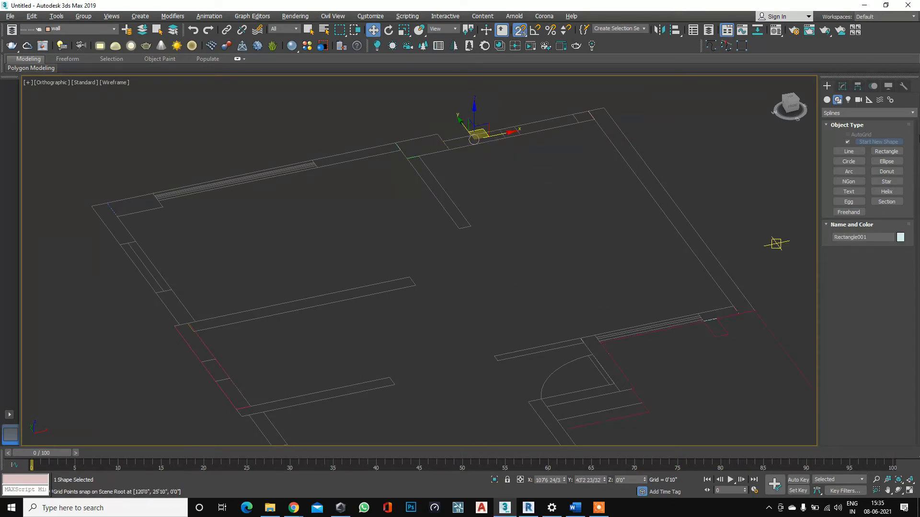
pyautogui.click(840, 86)
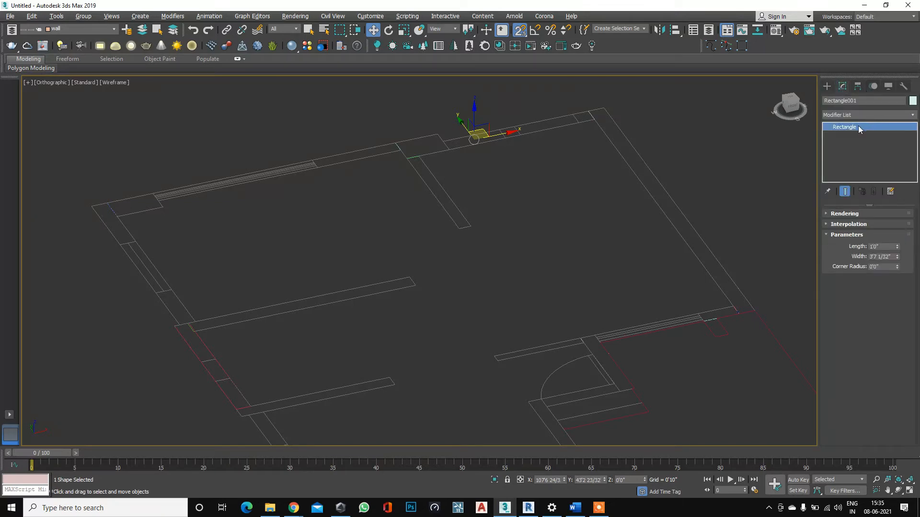
pyautogui.click(835, 115)
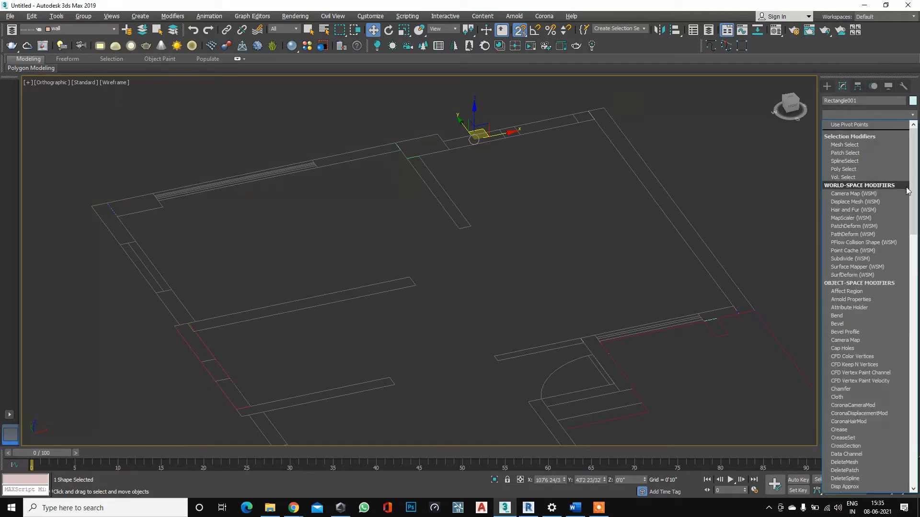
pyautogui.scroll(-8, 860, 206)
pyautogui.scroll(-19, 860, 212)
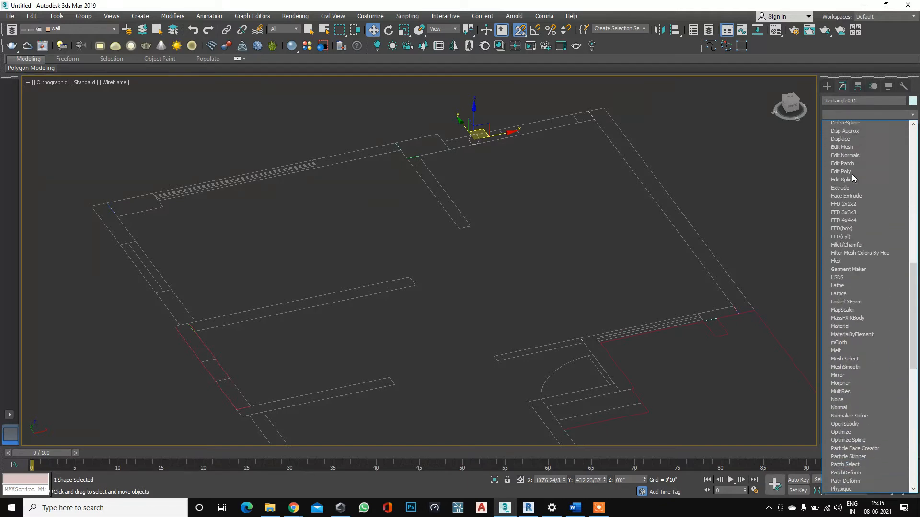
pyautogui.scroll(-9, 856, 233)
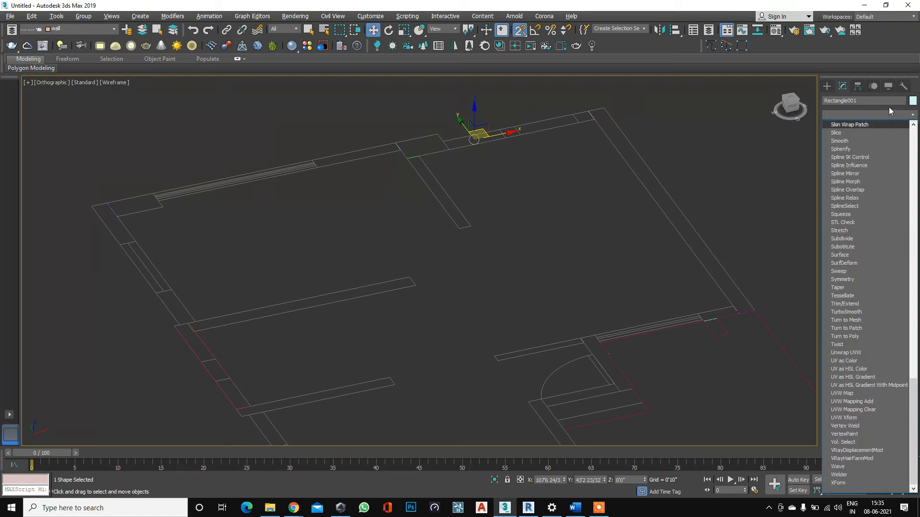
pyautogui.scroll(17, 880, 316)
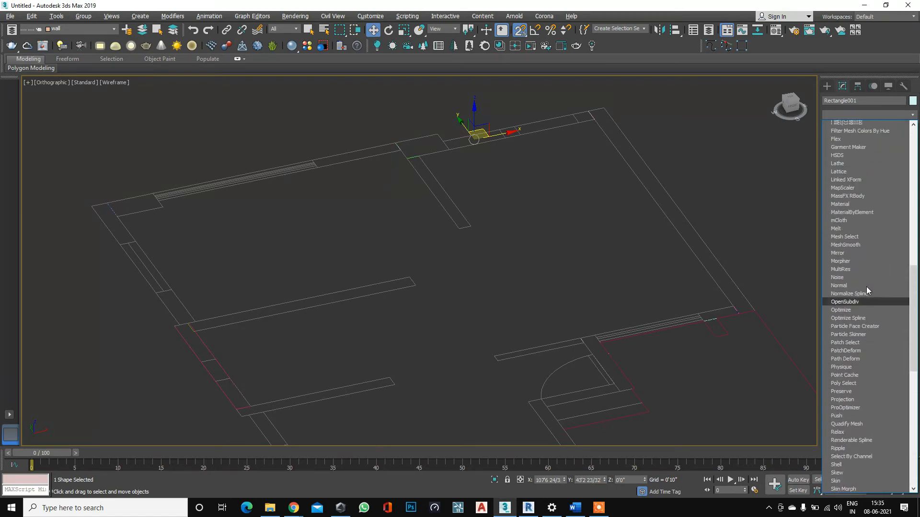
pyautogui.press('e')
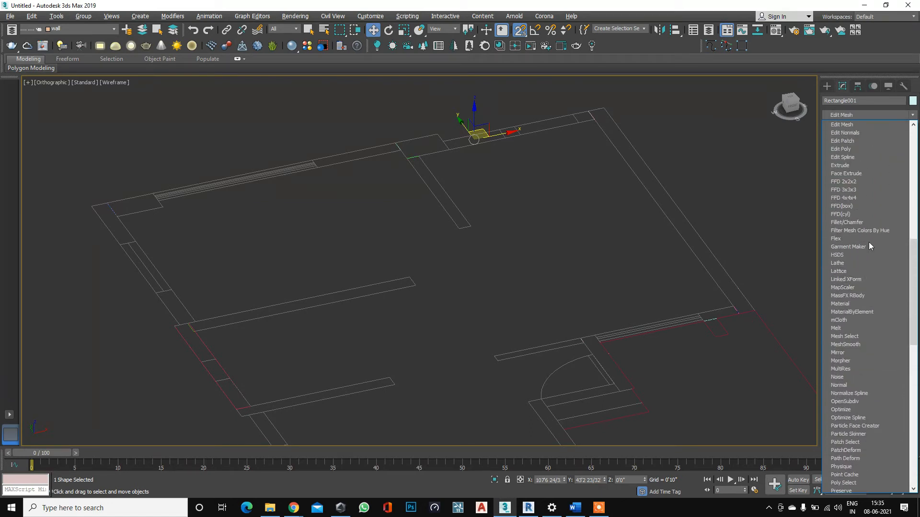
pyautogui.press('x')
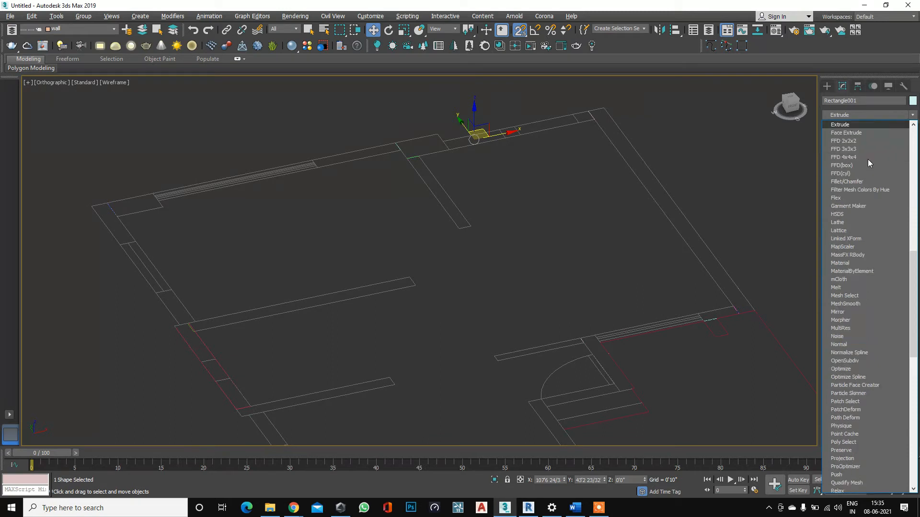
pyautogui.click(846, 125)
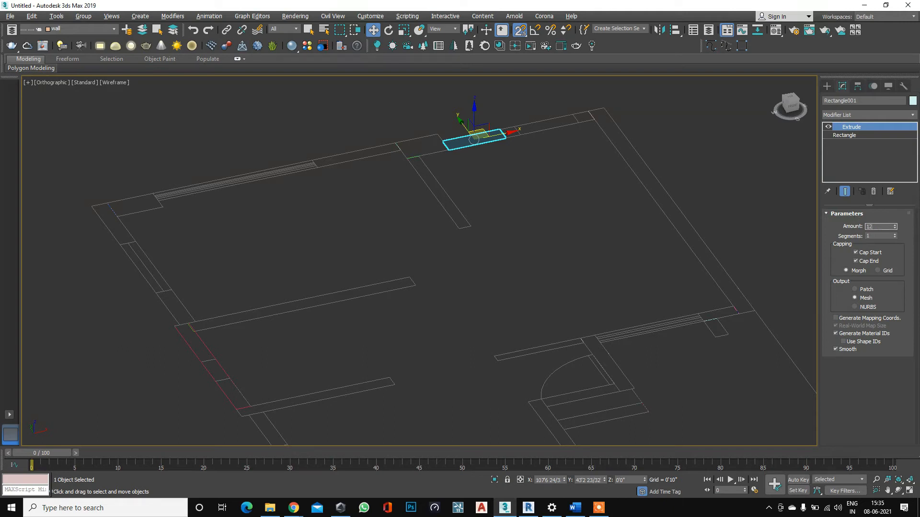
pyautogui.press('Return')
# Copy the Extrude modifier from the extruded top wall block and paste it onto the small rectangle near the top wall's right end.
pyautogui.scroll(-3, 608, 283)
pyautogui.scroll(4, 594, 228)
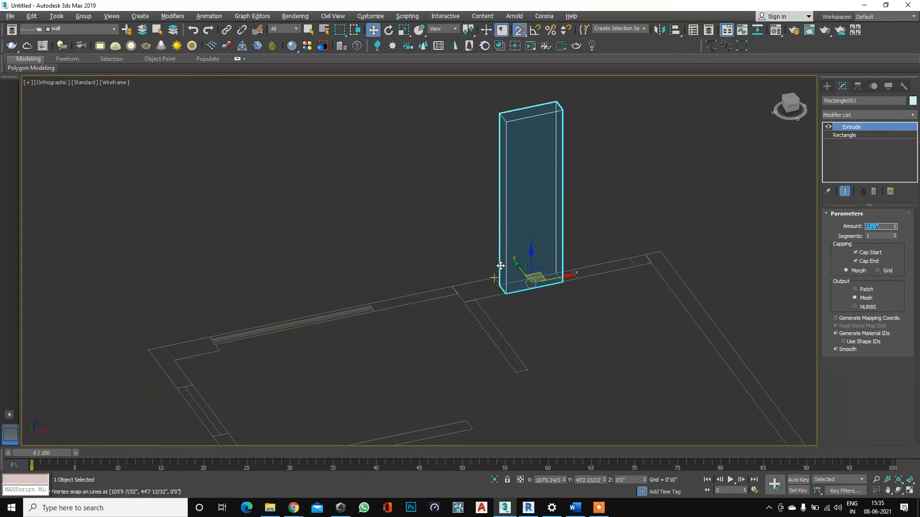
pyautogui.scroll(-2, 500, 265)
pyautogui.scroll(2, 593, 271)
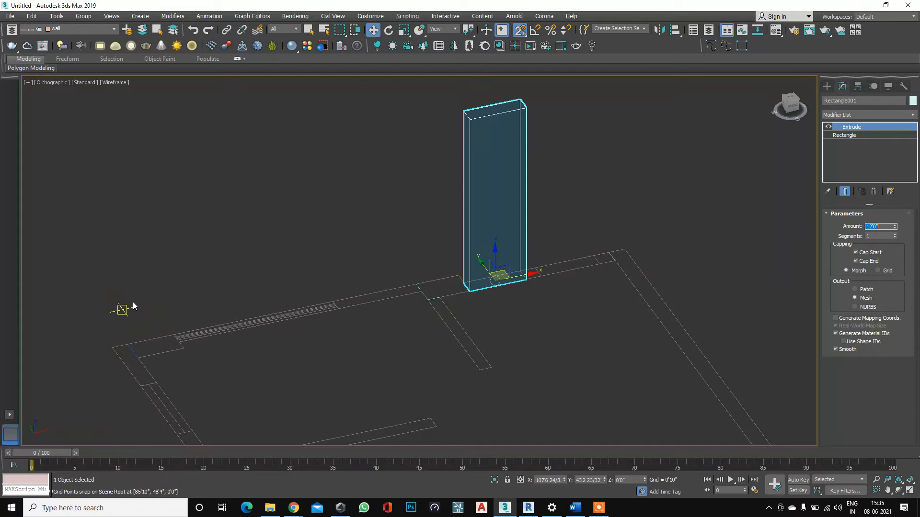
pyautogui.rightClick(857, 129)
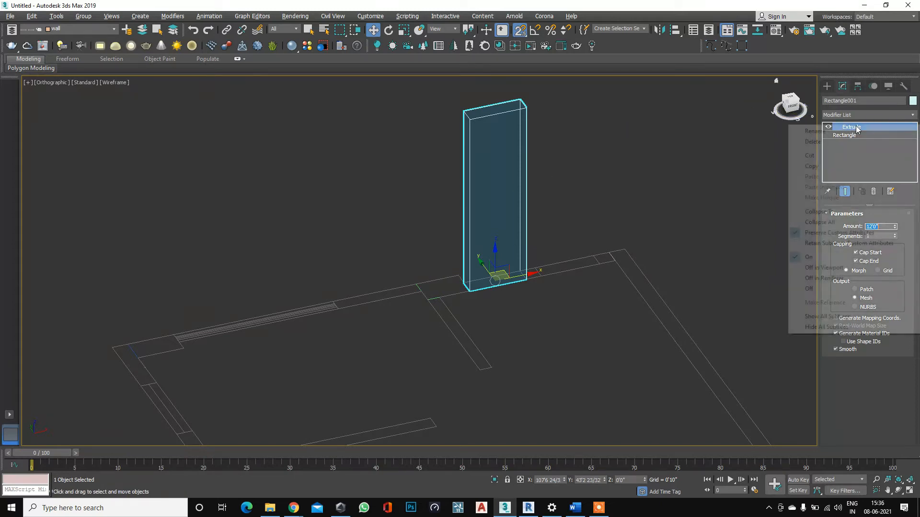
pyautogui.click(855, 168)
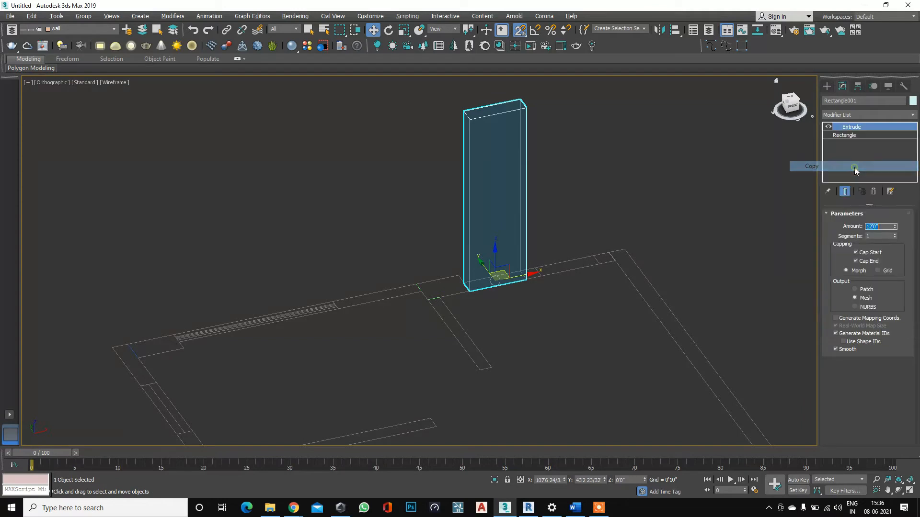
pyautogui.scroll(2, 555, 267)
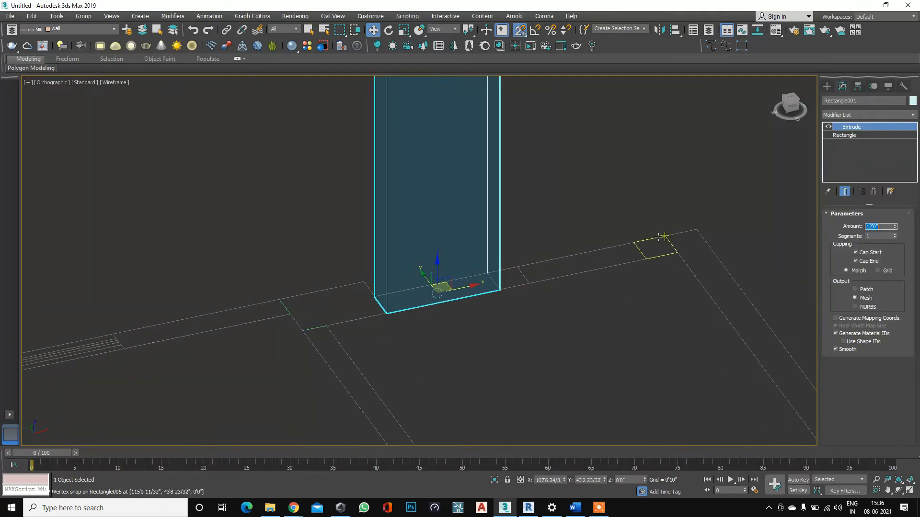
pyautogui.click(641, 250)
pyautogui.rightClick(861, 129)
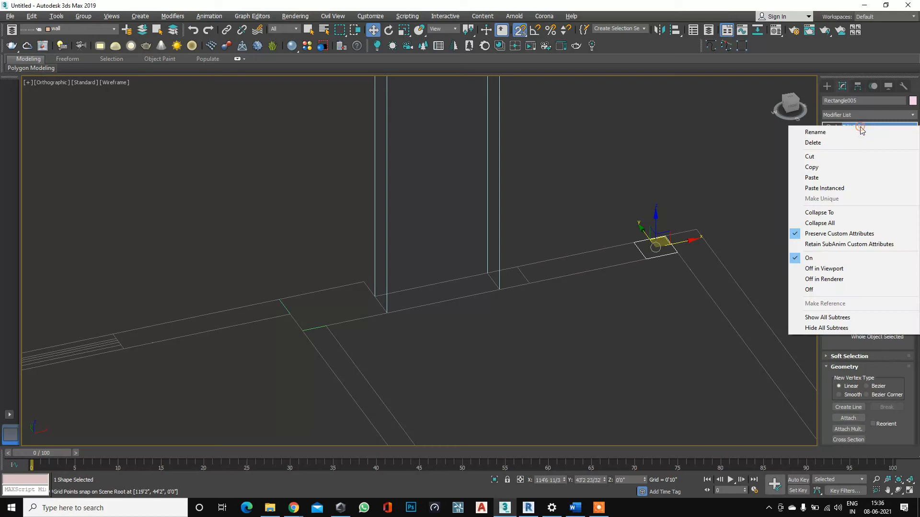
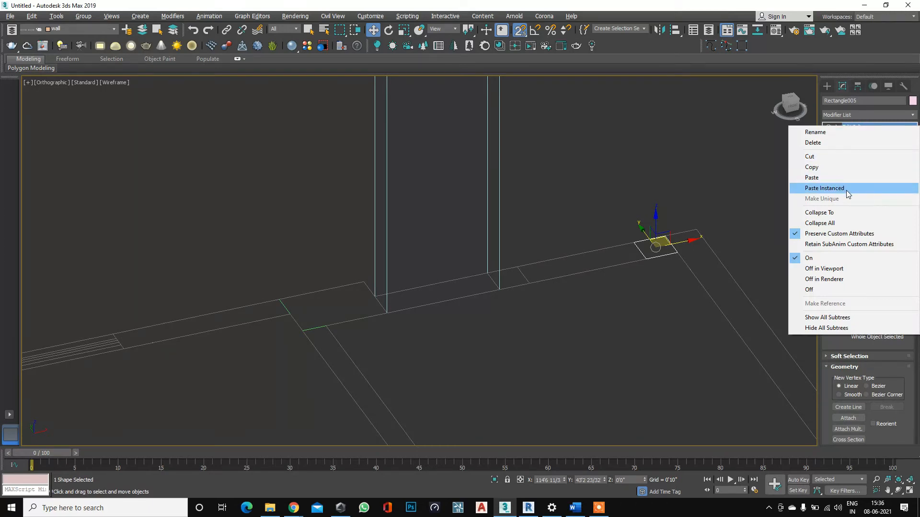
pyautogui.click(825, 178)
pyautogui.scroll(-5, 555, 249)
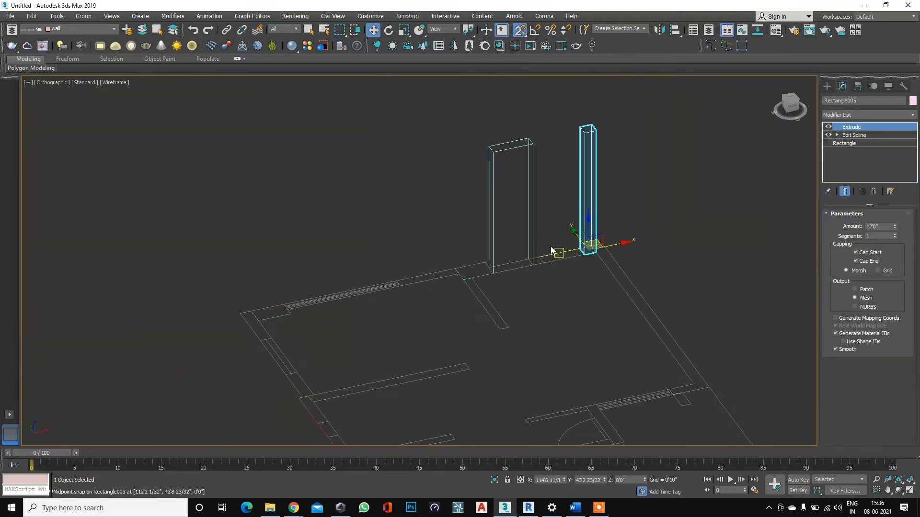
# Paste the copied Extrude modifier as an instance onto the long right wall rectangle.
pyautogui.click(631, 284)
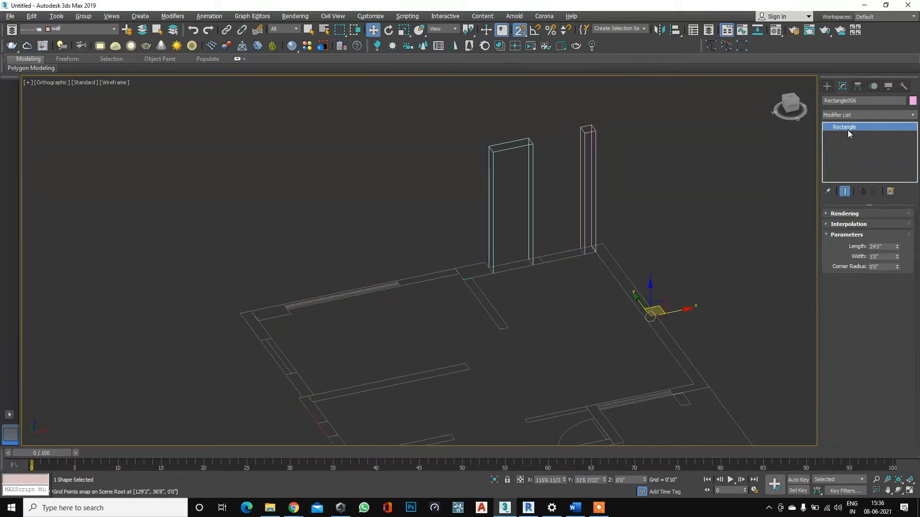
pyautogui.rightClick(847, 130)
pyautogui.click(862, 142)
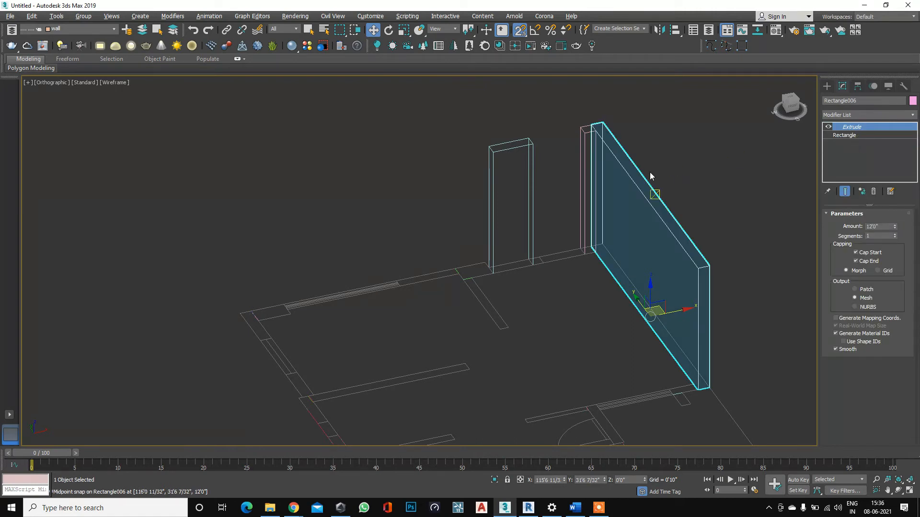
pyautogui.scroll(-2, 601, 197)
pyautogui.scroll(5, 701, 380)
pyautogui.scroll(-3, 636, 327)
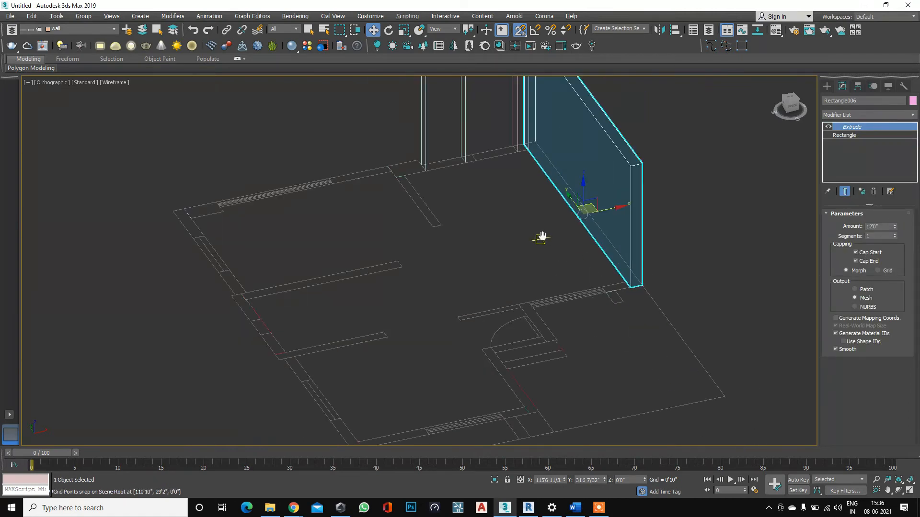
pyautogui.moveTo(542, 237); pyautogui.dragTo(556, 377, button='middle')
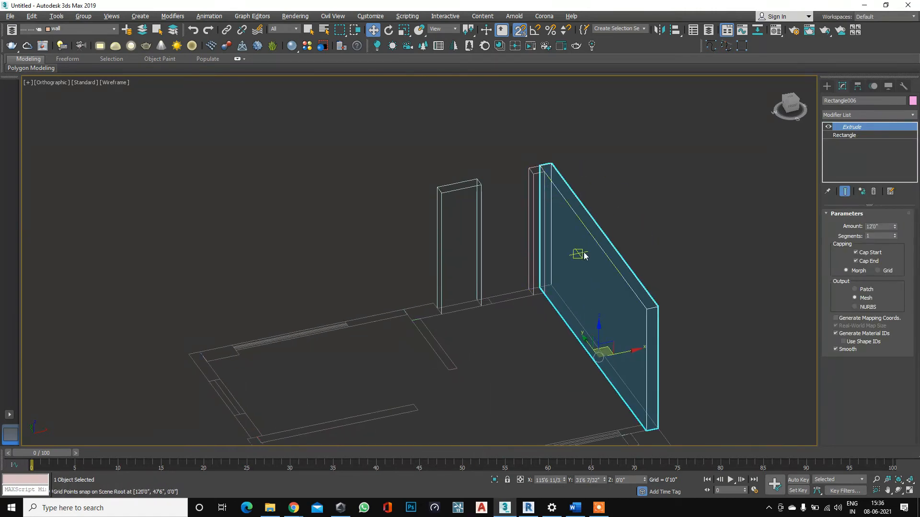
# Try an amount of 10'0" on the right wall's instanced Extrude and undo the change.
pyautogui.click(599, 238)
pyautogui.click(599, 238)
pyautogui.write('10')
pyautogui.press('Return')
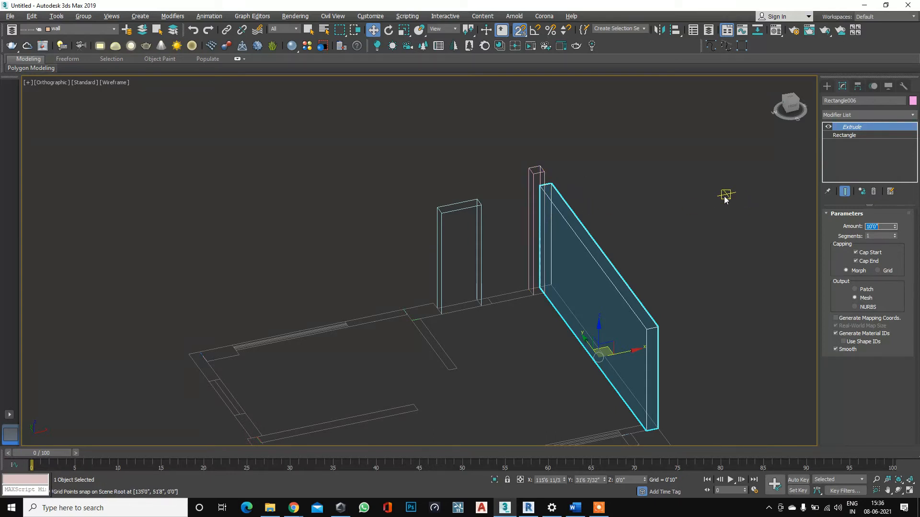
pyautogui.click(713, 208)
pyautogui.hotkey('ctrl', 'z')
pyautogui.hotkey('ctrl', 'z')
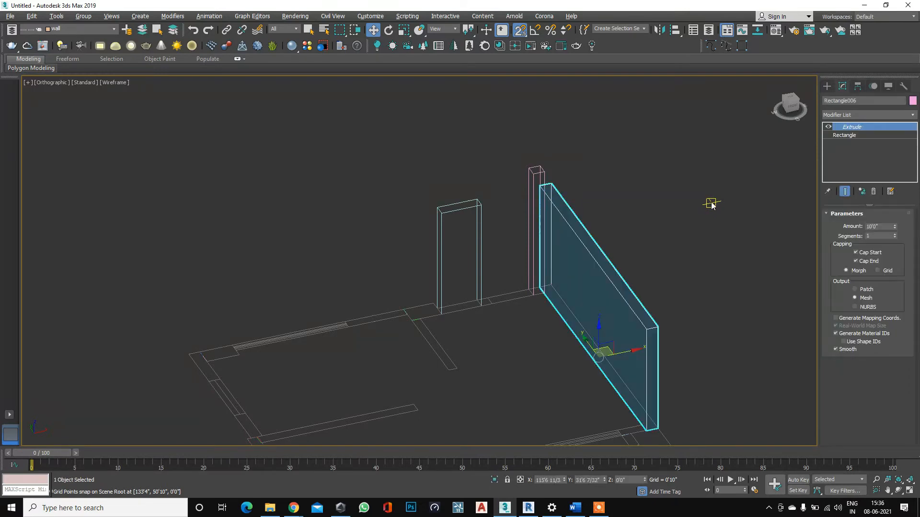
# Examine the tops and bases of the extruded walls and the modifier options of the right wall's instanced Extrude.
pyautogui.scroll(4, 551, 168)
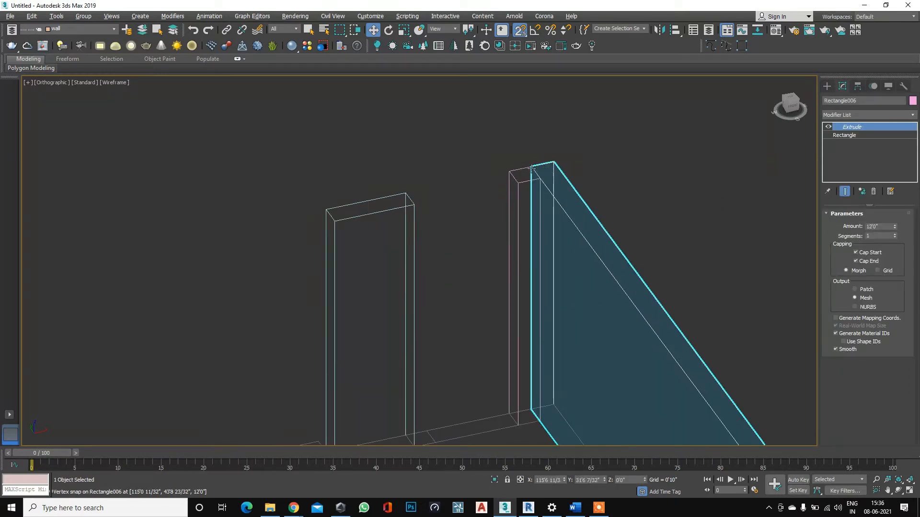
pyautogui.scroll(1, 532, 170)
pyautogui.scroll(-3, 516, 174)
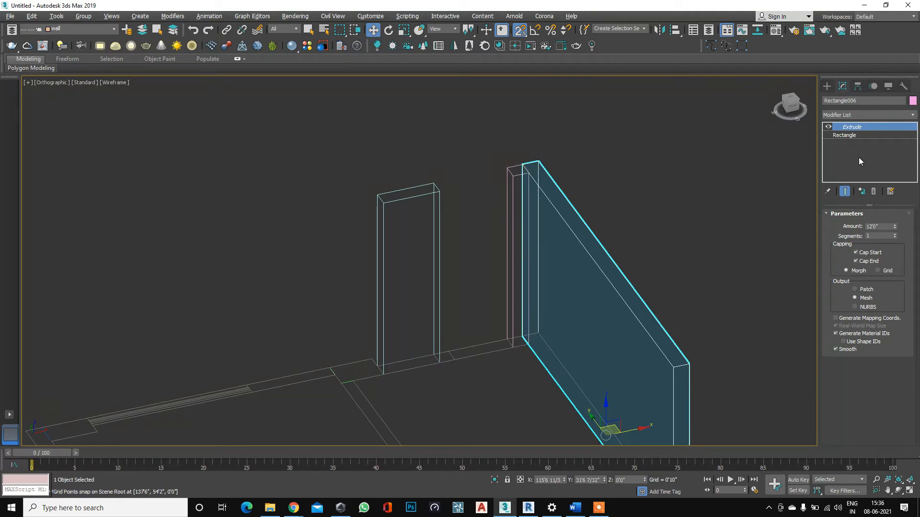
pyautogui.rightClick(855, 130)
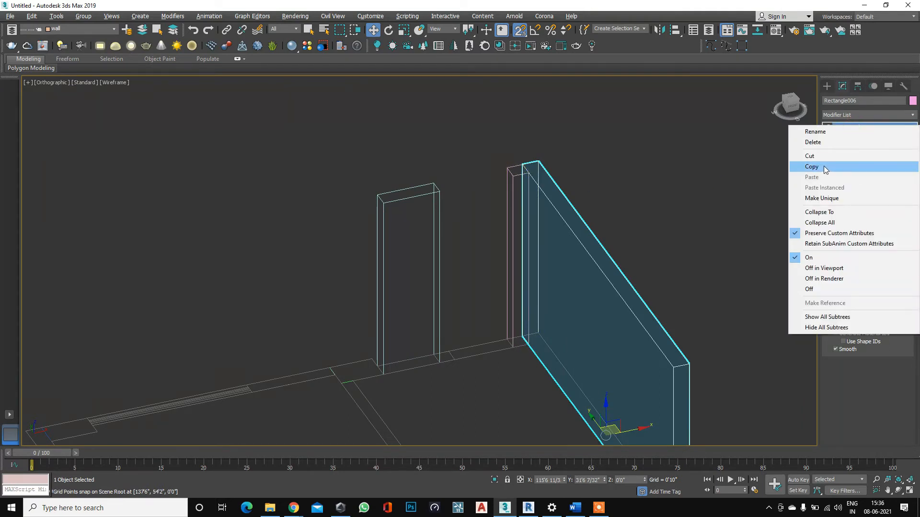
pyautogui.click(743, 182)
pyautogui.scroll(-4, 633, 176)
pyautogui.scroll(2, 628, 326)
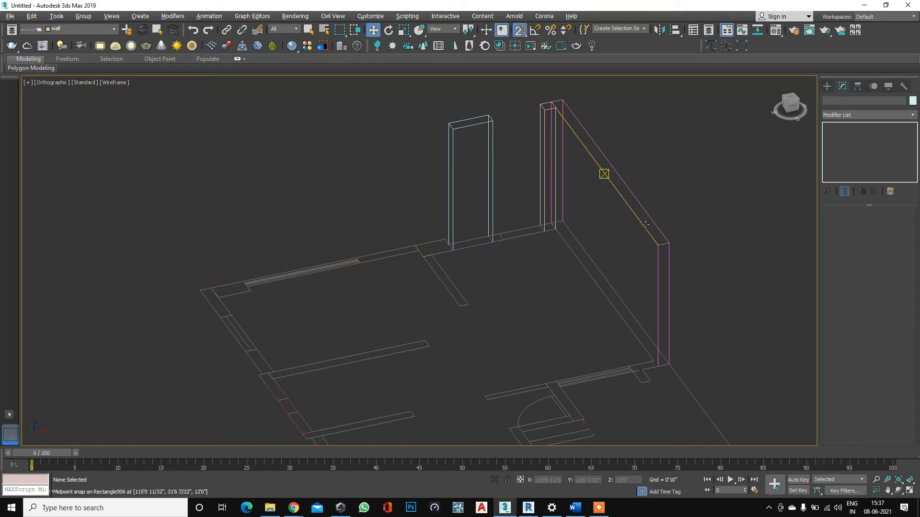
pyautogui.click(628, 205)
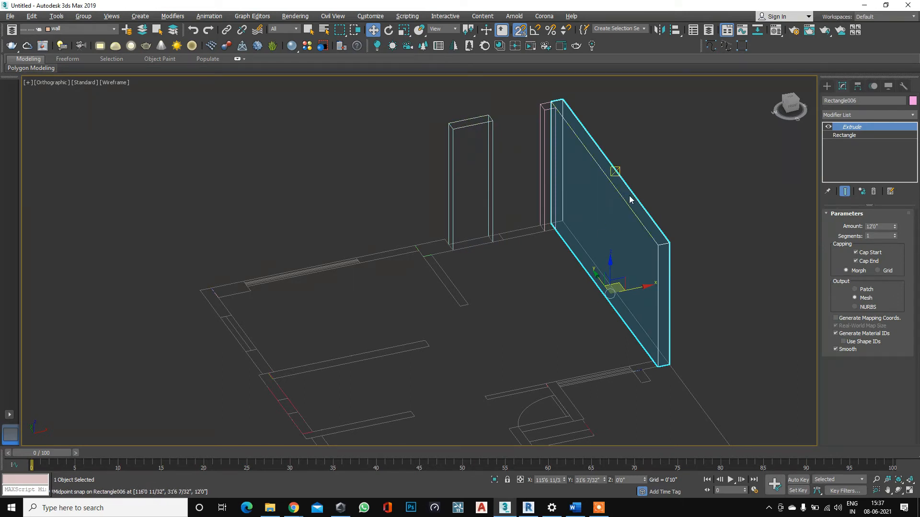
pyautogui.scroll(3, 535, 129)
pyautogui.scroll(-5, 536, 129)
pyautogui.scroll(6, 632, 383)
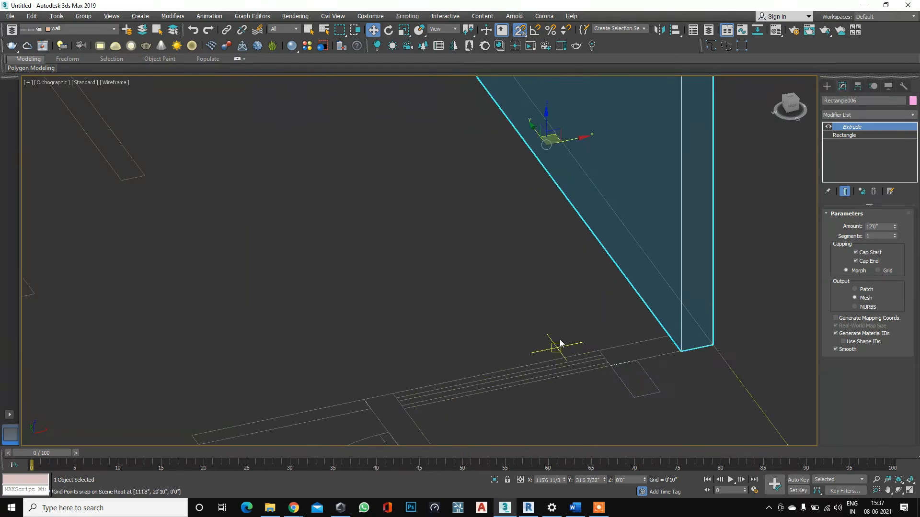
# Paste the Extrude modifier as an instance onto the narrow top wall rectangle beside the first extruded block.
pyautogui.scroll(-3, 560, 344)
pyautogui.moveTo(415, 193); pyautogui.dragTo(419, 220, button='middle')
pyautogui.scroll(-2, 438, 302)
pyautogui.scroll(3, 402, 287)
pyautogui.scroll(2, 379, 274)
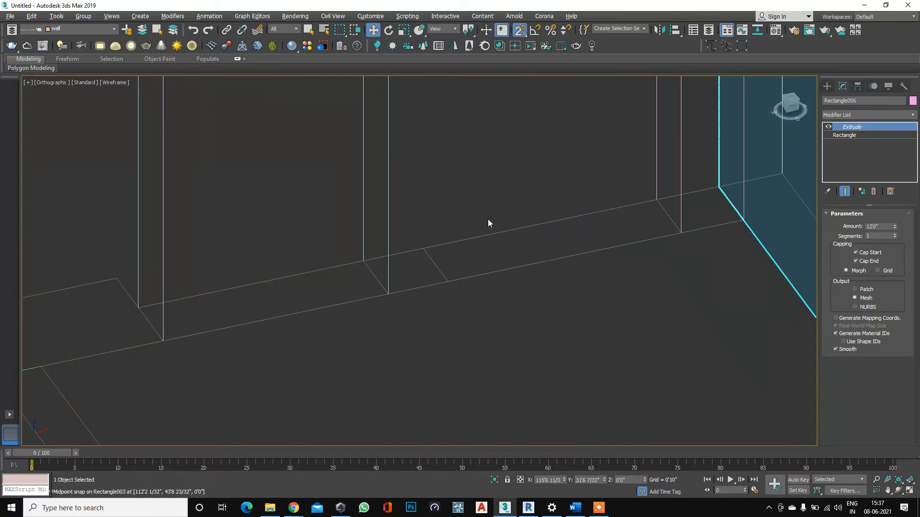
pyautogui.click(393, 258)
pyautogui.rightClick(839, 127)
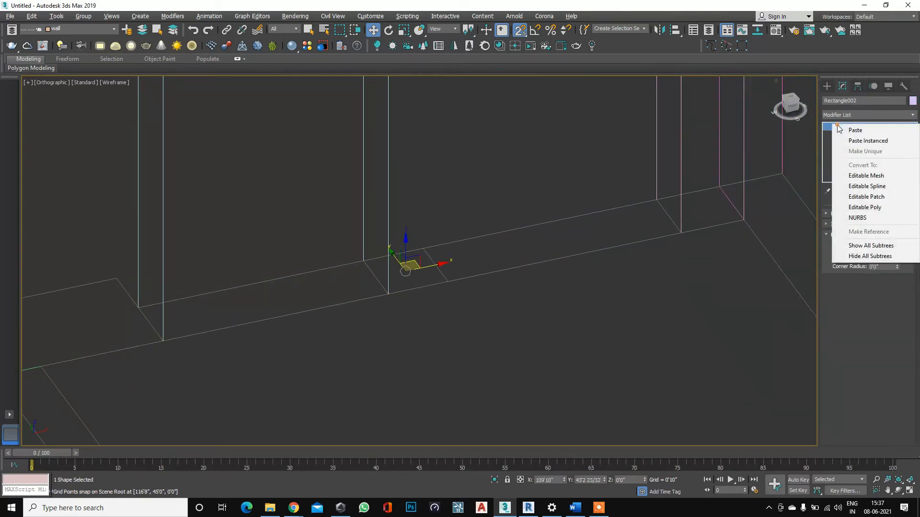
pyautogui.click(868, 140)
# Paste an independent Extrude copy onto the top wall rectangle between the two narrow blocks and set its amount to 5'0".
pyautogui.keyDown('alt'); pyautogui.moveTo(468, 284); pyautogui.dragTo(500, 259, button='middle'); pyautogui.keyUp('alt')
pyautogui.scroll(2, 490, 256)
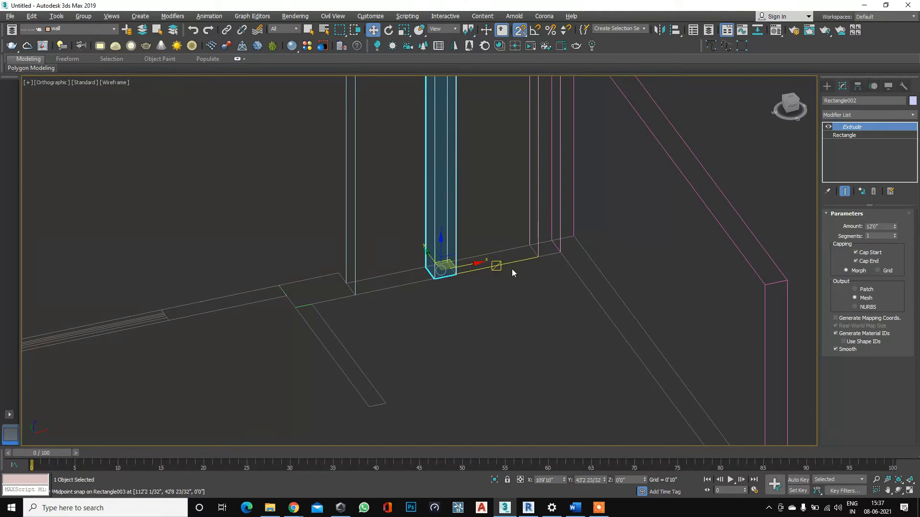
pyautogui.click(522, 261)
pyautogui.rightClick(523, 264)
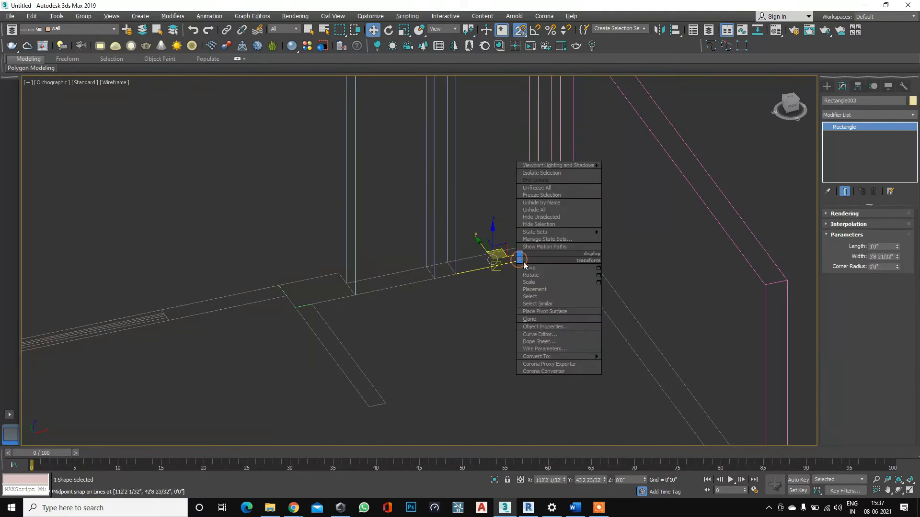
pyautogui.click(843, 125)
pyautogui.rightClick(844, 125)
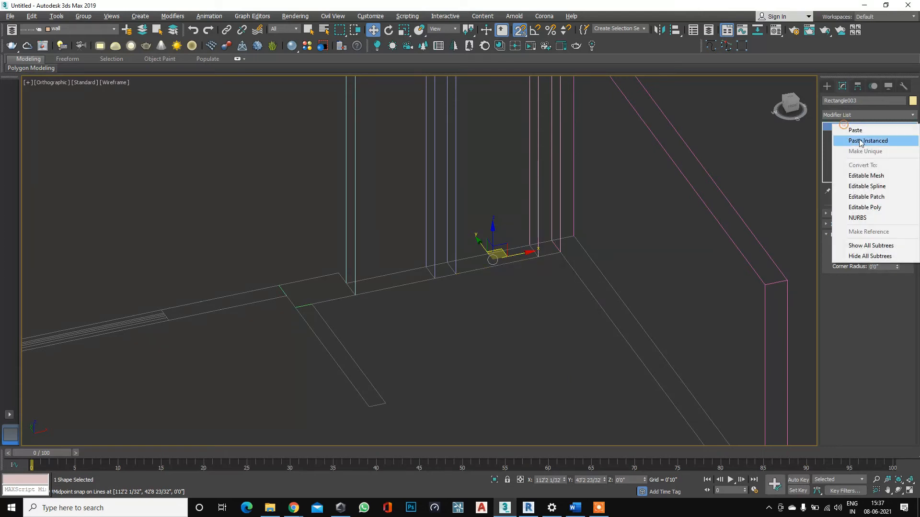
pyautogui.click(855, 130)
pyautogui.scroll(-5, 537, 278)
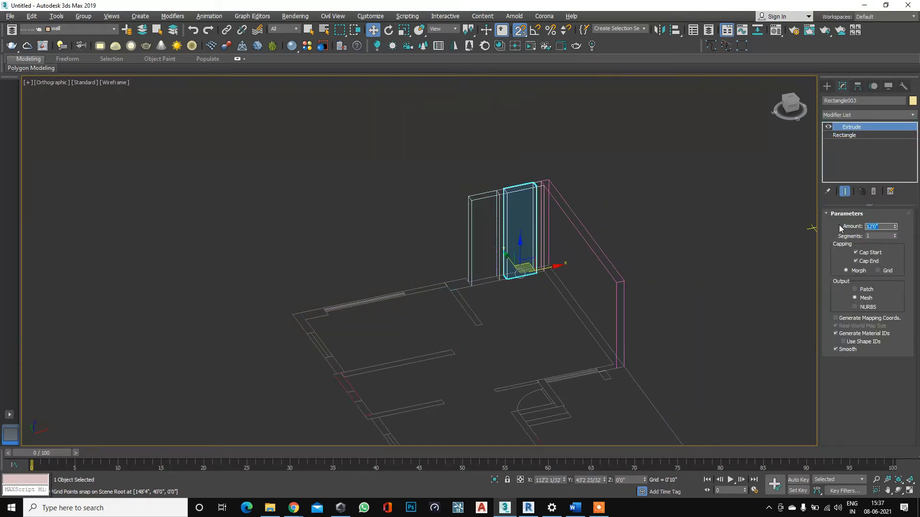
pyautogui.write('5')
pyautogui.press('Return')
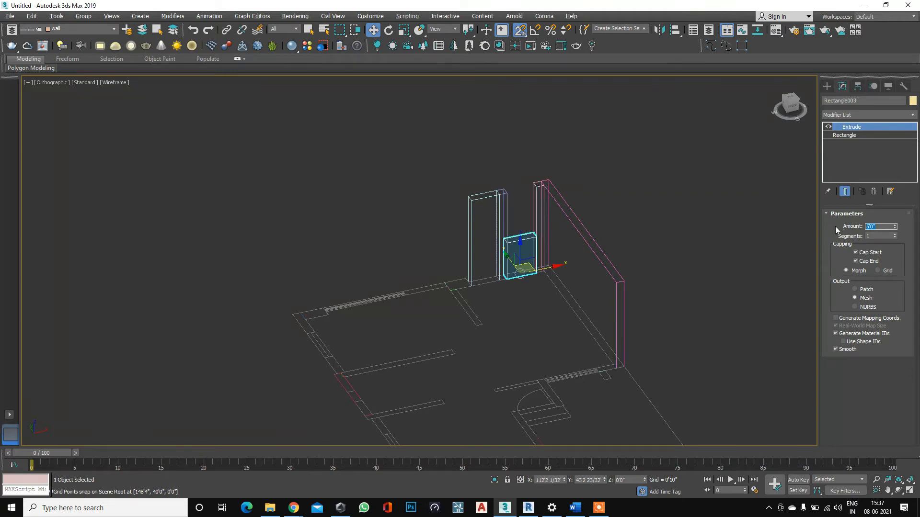
# In the Top view, paste the Extrude modifier as an instance onto the short wall rectangle between the porch window and the right wall.
pyautogui.scroll(6, 612, 322)
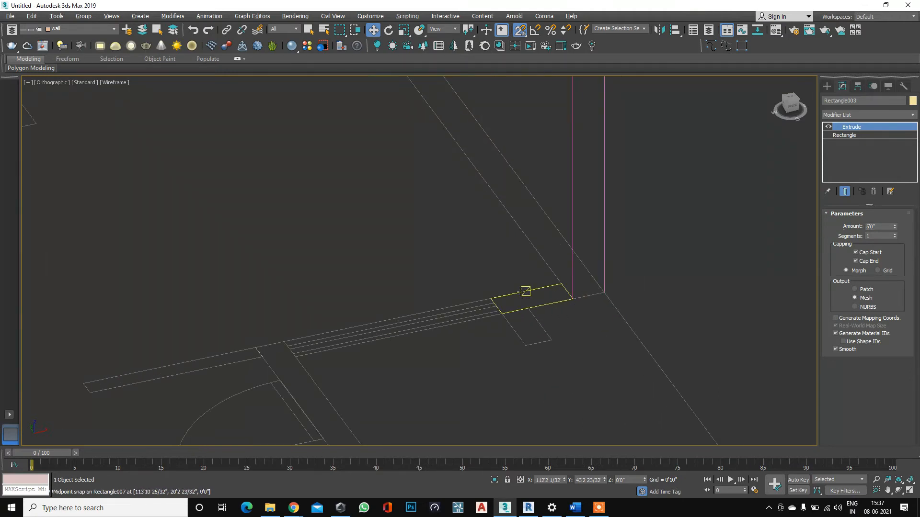
pyautogui.press('t')
pyautogui.scroll(-3, 525, 281)
pyautogui.scroll(6, 472, 267)
pyautogui.click(441, 264)
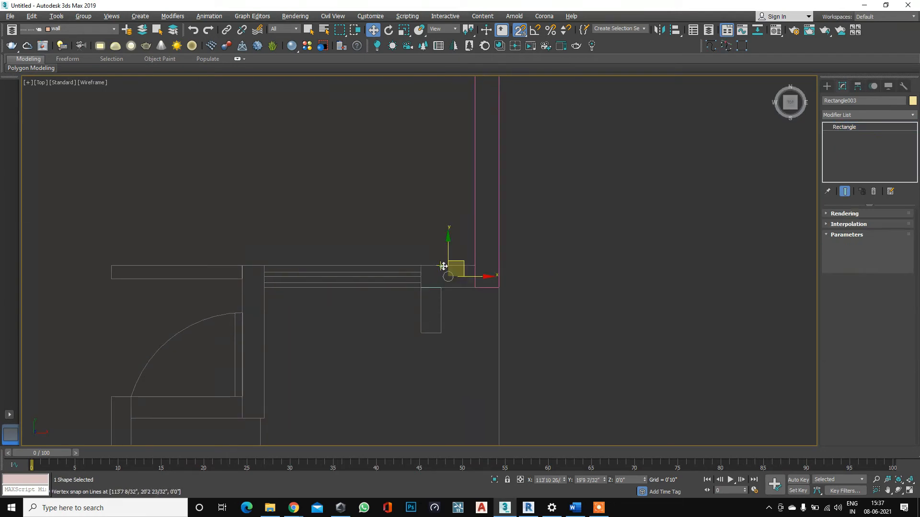
pyautogui.click(864, 115)
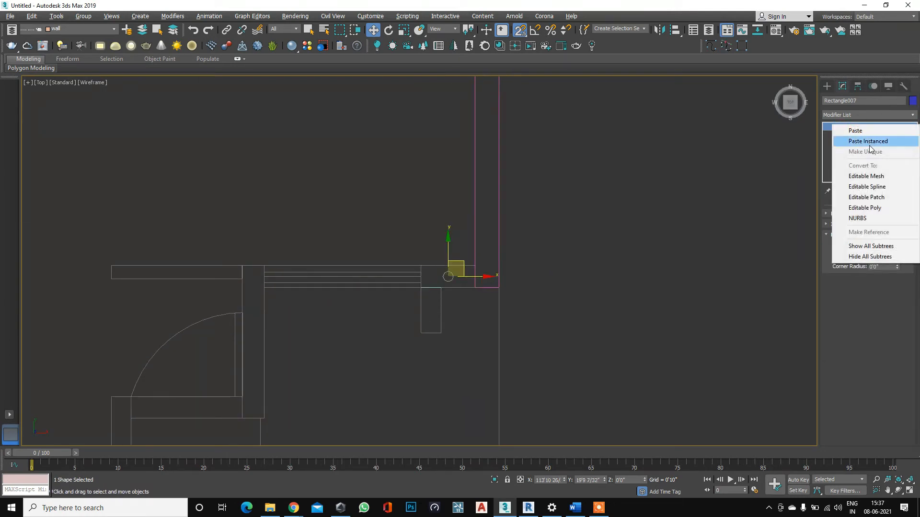
pyautogui.click(868, 140)
# Extrude the closed porch floor outline by 0'6" and hide the resulting slab.
pyautogui.scroll(2, 431, 312)
pyautogui.click(421, 312)
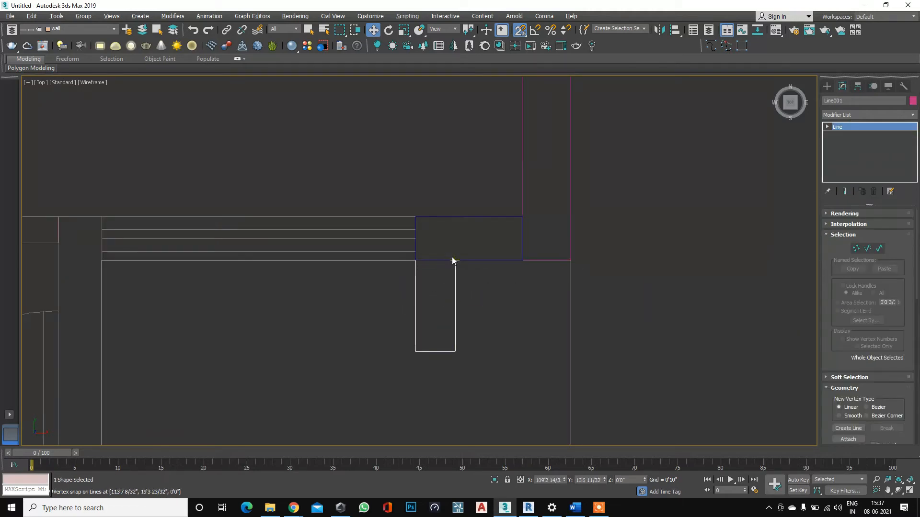
pyautogui.scroll(-2, 415, 260)
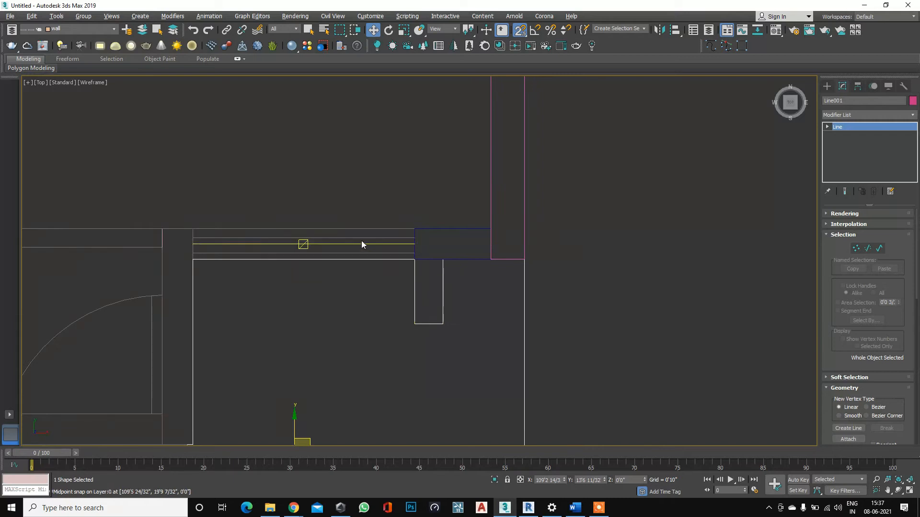
pyautogui.moveTo(191, 229); pyautogui.dragTo(437, 151, button='middle')
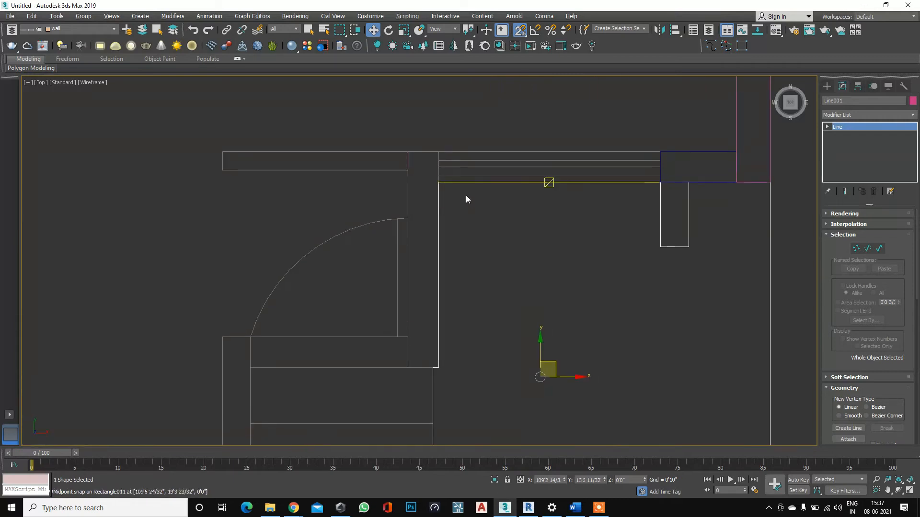
pyautogui.click(844, 115)
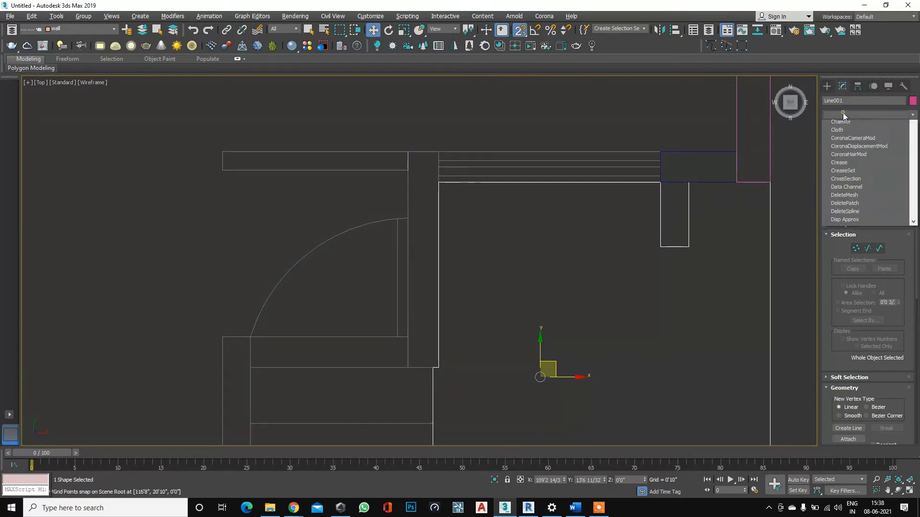
pyautogui.write('ex')
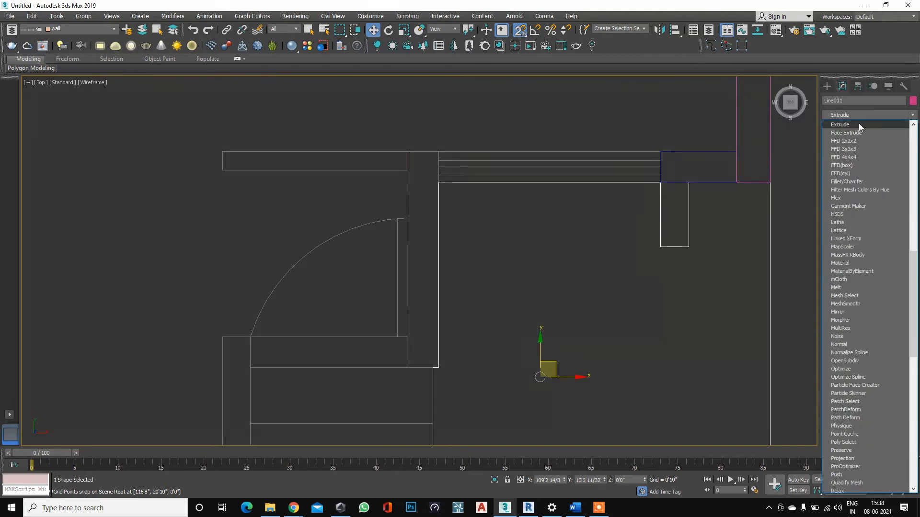
pyautogui.click(861, 125)
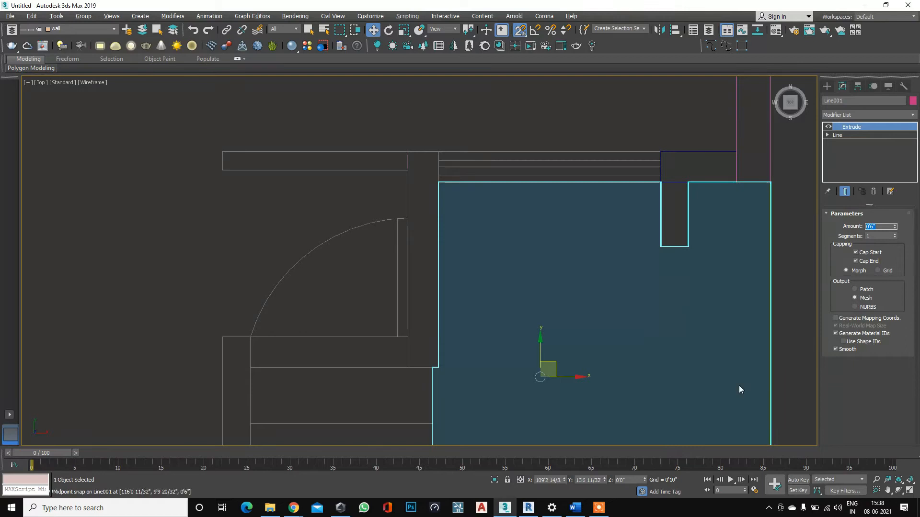
pyautogui.rightClick(618, 271)
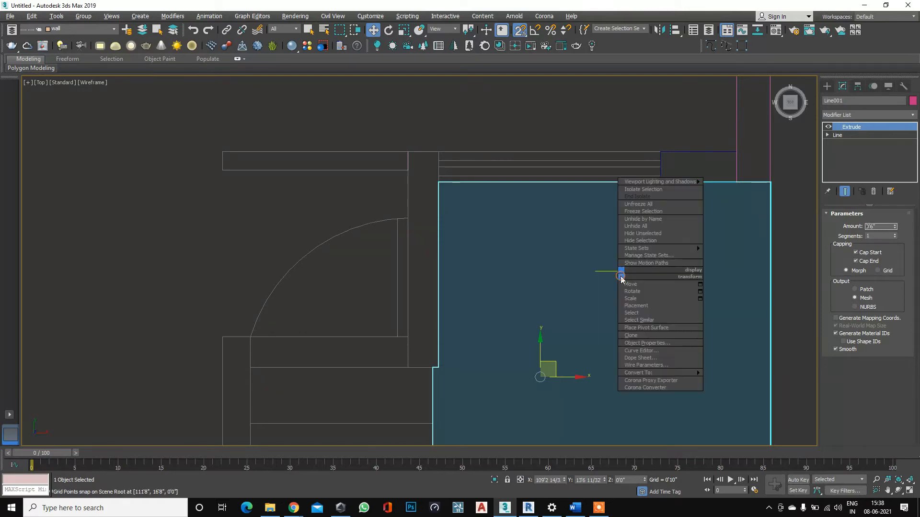
pyautogui.click(641, 241)
# Paste the Extrude modifier as an instance onto the small porch pillar rectangle and the thin horizontal wall above the entrance door.
pyautogui.scroll(-2, 538, 267)
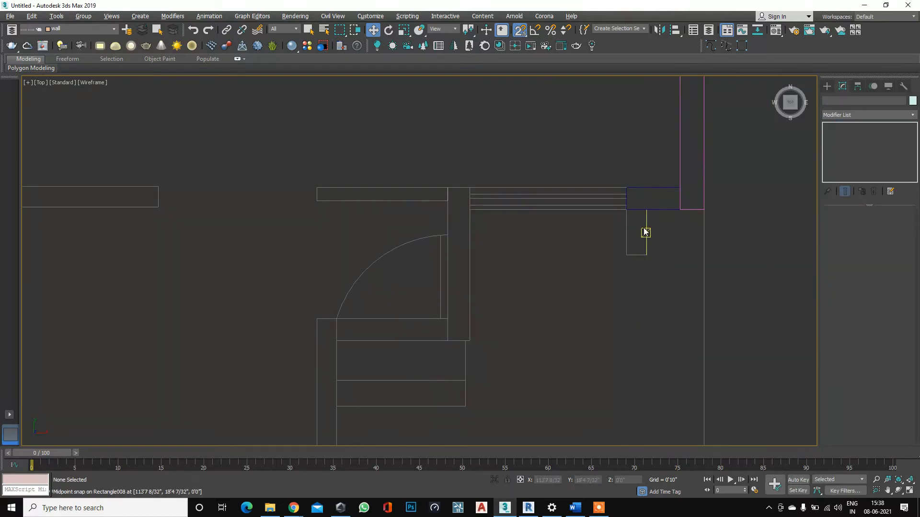
pyautogui.click(645, 233)
pyautogui.rightClick(857, 126)
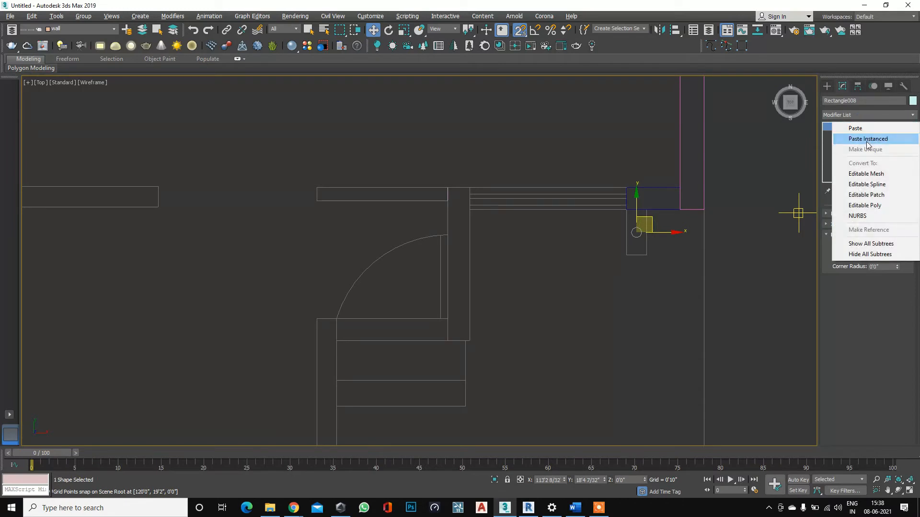
pyautogui.click(867, 139)
pyautogui.scroll(2, 533, 179)
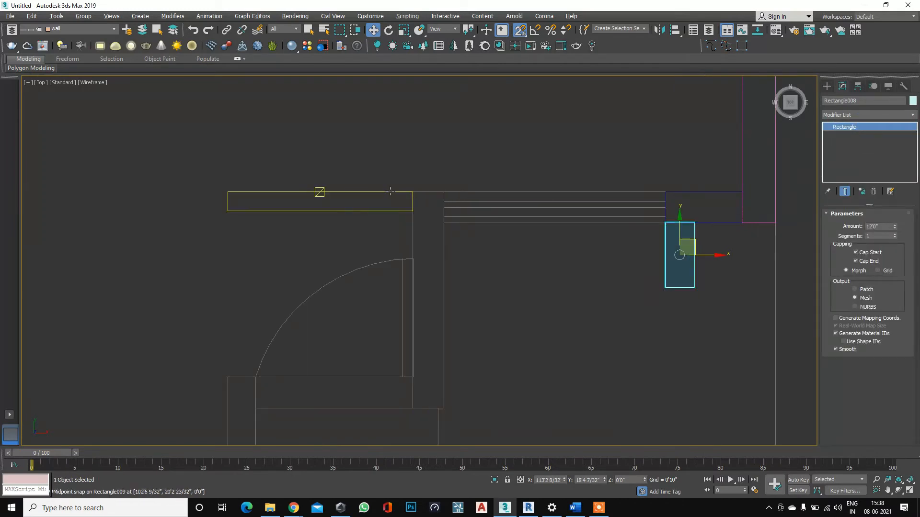
pyautogui.click(319, 193)
pyautogui.rightClick(848, 127)
pyautogui.click(868, 142)
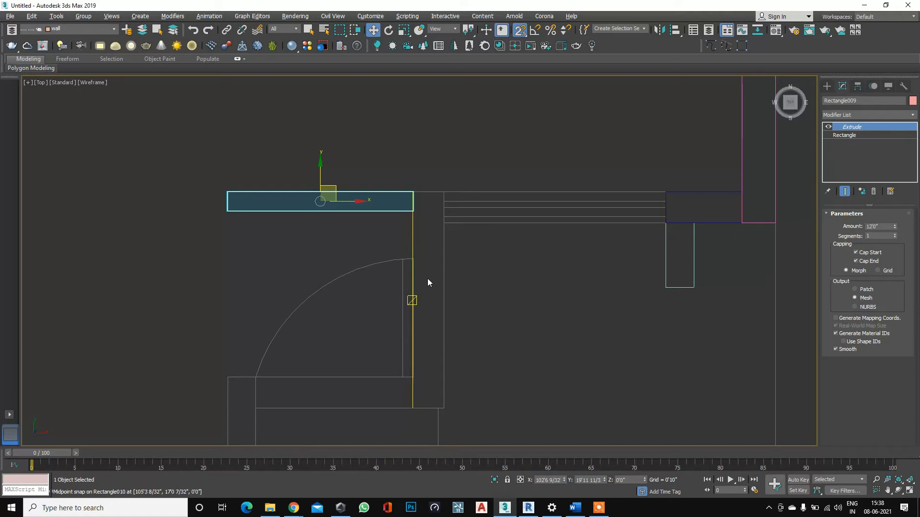
# Paste the instanced Extrude onto the vertical wall beside the entrance door and the long vertical wall next to the porch steps.
pyautogui.click(444, 274)
pyautogui.rightClick(844, 126)
pyautogui.click(867, 143)
pyautogui.scroll(-2, 203, 240)
pyautogui.moveTo(292, 318); pyautogui.dragTo(424, 213, button='middle')
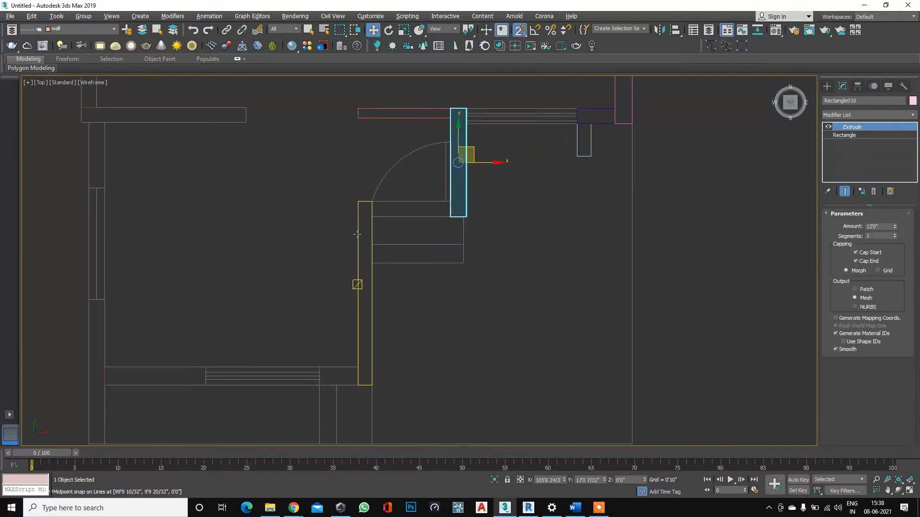
pyautogui.click(358, 202)
pyautogui.rightClick(870, 139)
pyautogui.click(857, 144)
# Paste the Extrude modifier as an instance onto the two wall rectangles on either side of the bottom wall's window.
pyautogui.scroll(-2, 371, 303)
pyautogui.scroll(2, 423, 302)
pyautogui.scroll(3, 423, 302)
pyautogui.moveTo(448, 219); pyautogui.dragTo(526, 256)
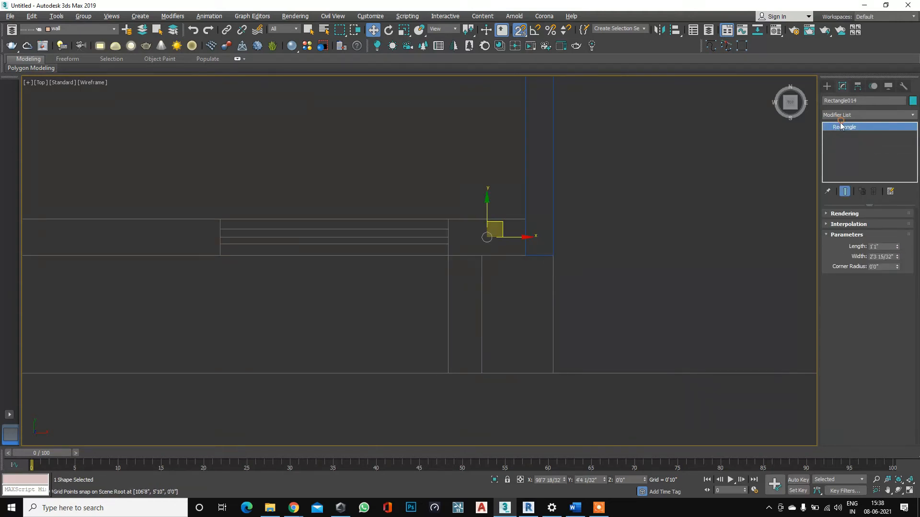
pyautogui.rightClick(841, 125)
pyautogui.click(848, 172)
pyautogui.moveTo(131, 238); pyautogui.dragTo(436, 286, button='middle')
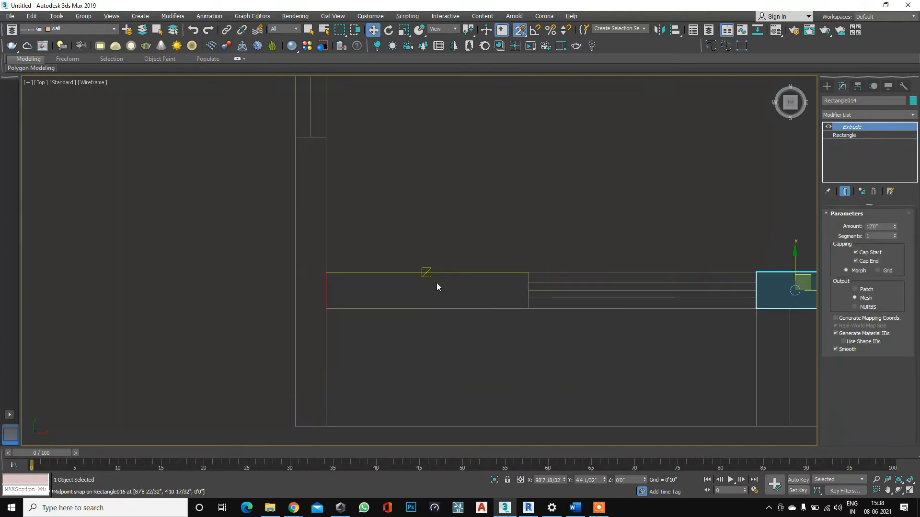
pyautogui.click(442, 272)
pyautogui.rightClick(863, 126)
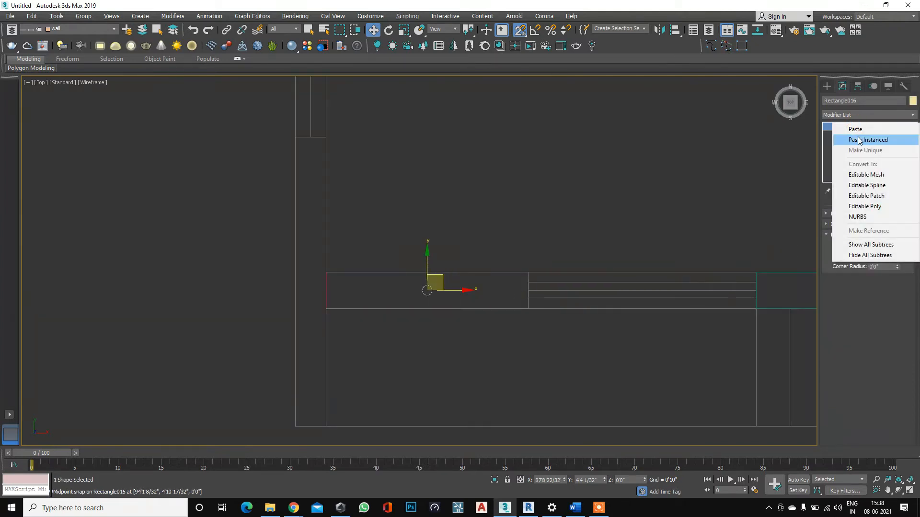
pyautogui.click(858, 141)
# Paste the instanced Extrude onto the left outer wall segments below and above the lower room's side window.
pyautogui.moveTo(295, 137); pyautogui.dragTo(326, 427)
pyautogui.rightClick(837, 145)
pyautogui.click(848, 158)
pyautogui.moveTo(305, 201)
pyautogui.mouseDown(button='middle')
pyautogui.moveTo(340, 225)
pyautogui.moveTo(349, 330)
pyautogui.mouseUp(button='middle')
pyautogui.click(362, 191)
pyautogui.rightClick(846, 128)
pyautogui.click(879, 144)
# Paste the Extrude modifier as an instance onto the lower room's horizontal top wall starting at the left outer wall.
pyautogui.scroll(-4, 434, 259)
pyautogui.moveTo(433, 259); pyautogui.dragTo(428, 269, button='middle')
pyautogui.scroll(5, 428, 269)
pyautogui.click(430, 267)
pyautogui.rightClick(854, 127)
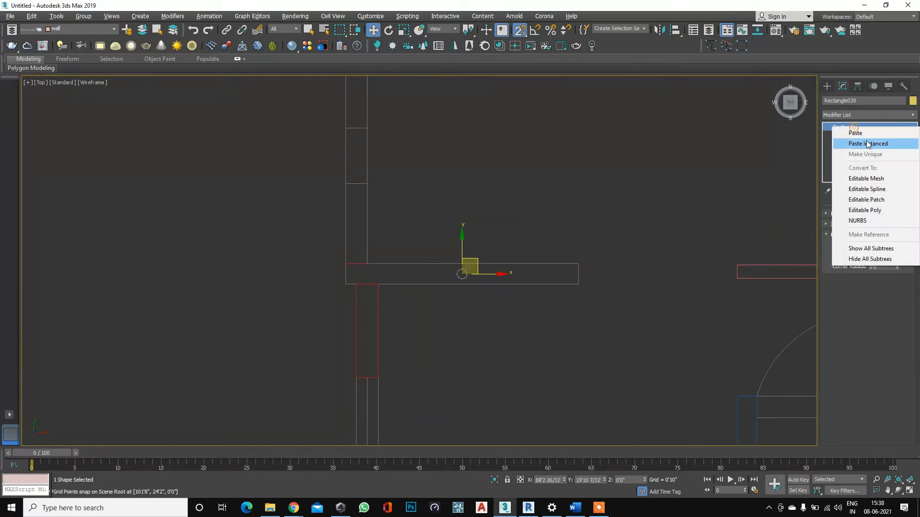
pyautogui.click(879, 144)
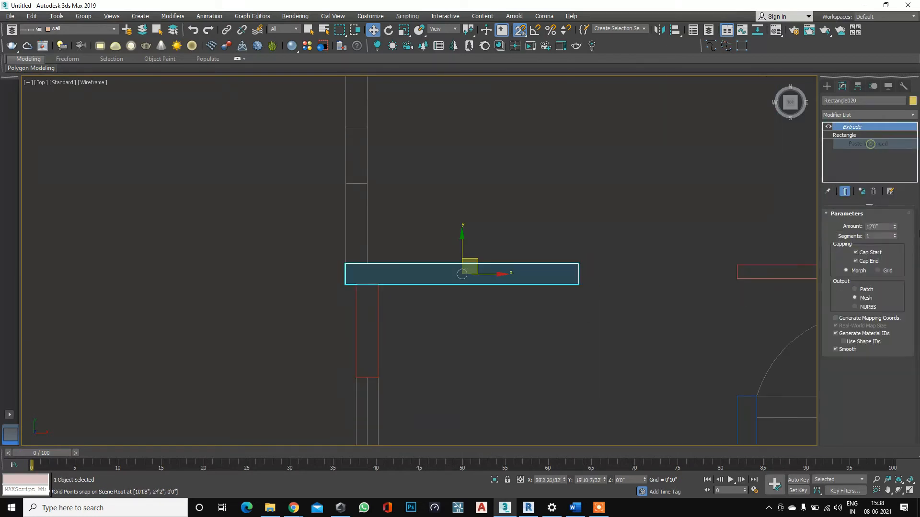
pyautogui.click(367, 224)
pyautogui.rightClick(849, 116)
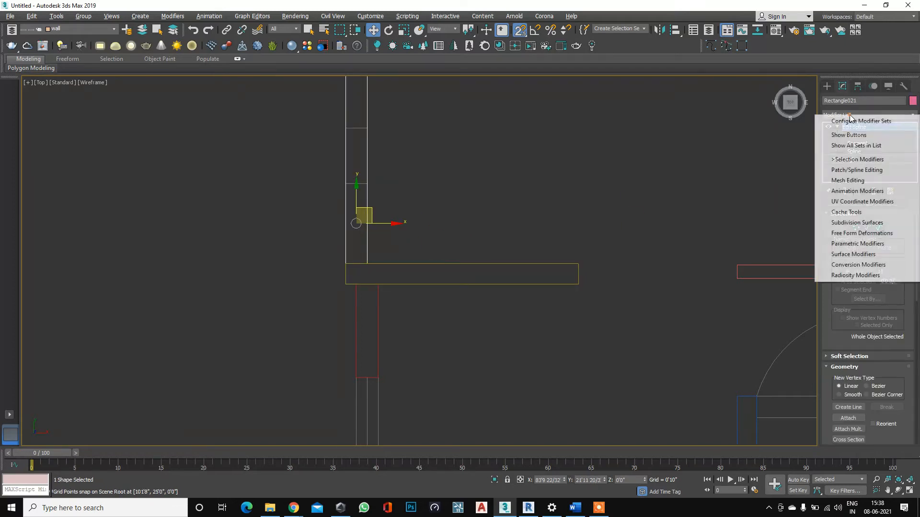
pyautogui.click(781, 156)
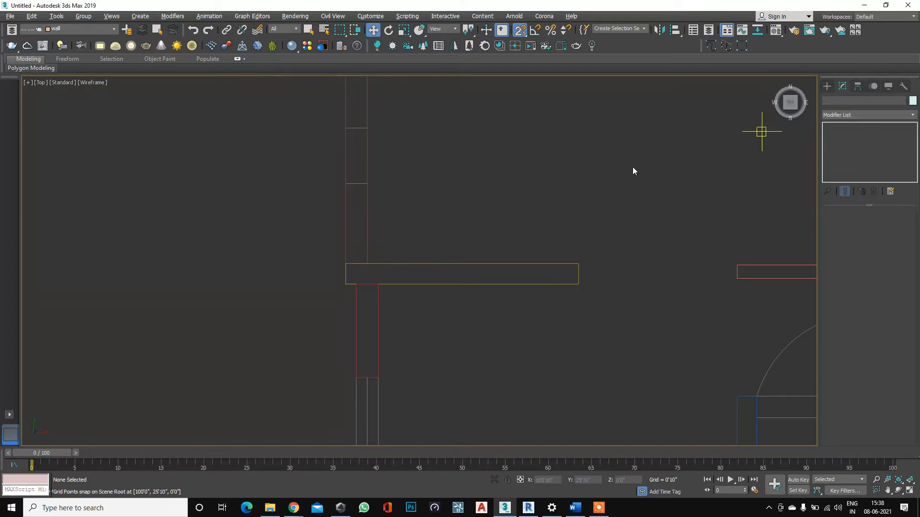
# Paste the instanced Extrude onto the middle section of the left outer wall and the horizontal partition at its upper end.
pyautogui.click(366, 222)
pyautogui.rightClick(864, 126)
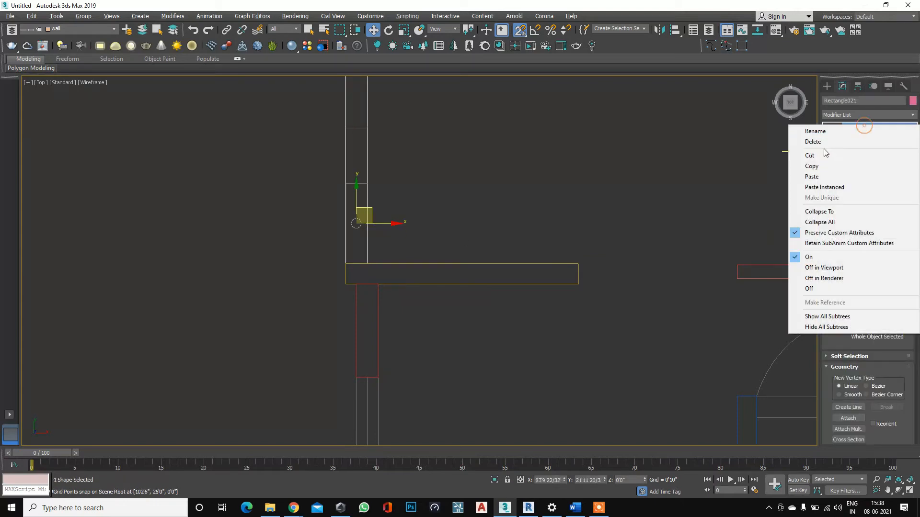
pyautogui.click(833, 188)
pyautogui.scroll(-2, 484, 261)
pyautogui.moveTo(480, 107); pyautogui.dragTo(447, 168, button='middle')
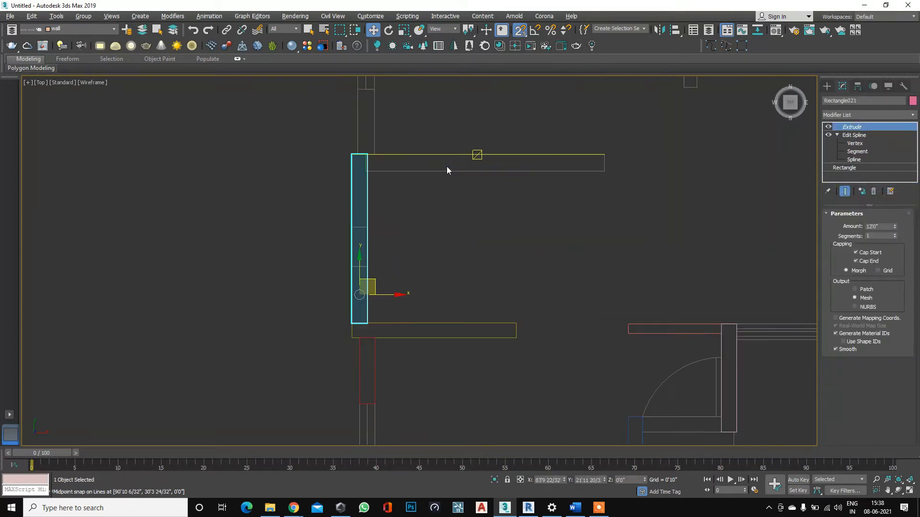
pyautogui.click(382, 153)
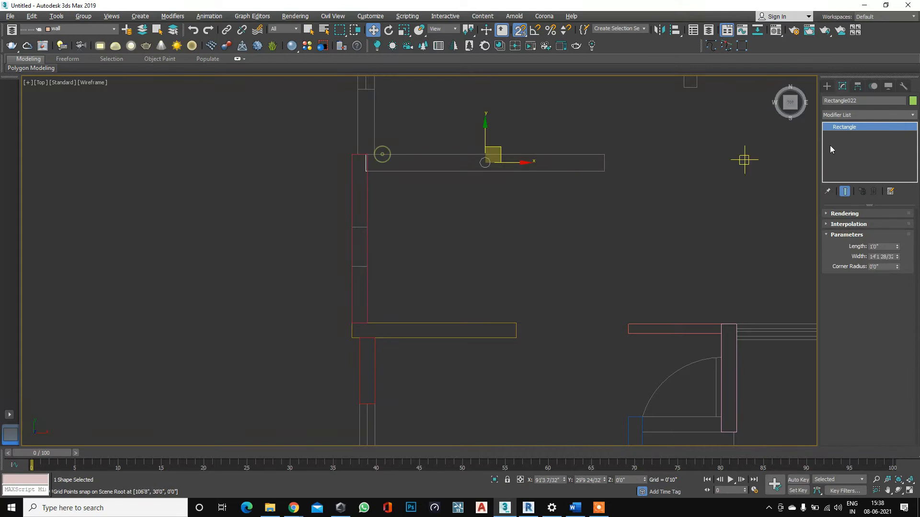
pyautogui.rightClick(853, 127)
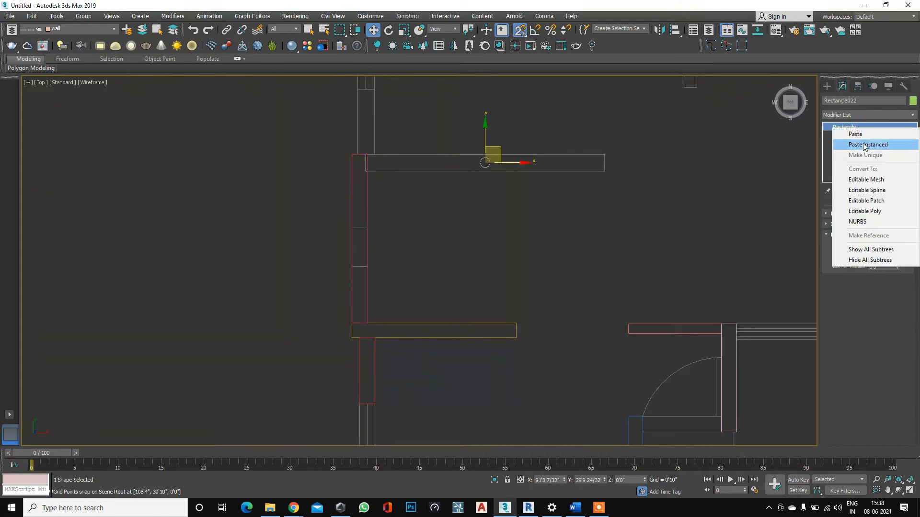
pyautogui.click(865, 145)
# Paste the Extrude modifier as an instance onto the left outer wall segments below and above the upper room's side window.
pyautogui.scroll(-3, 435, 305)
pyautogui.scroll(3, 408, 245)
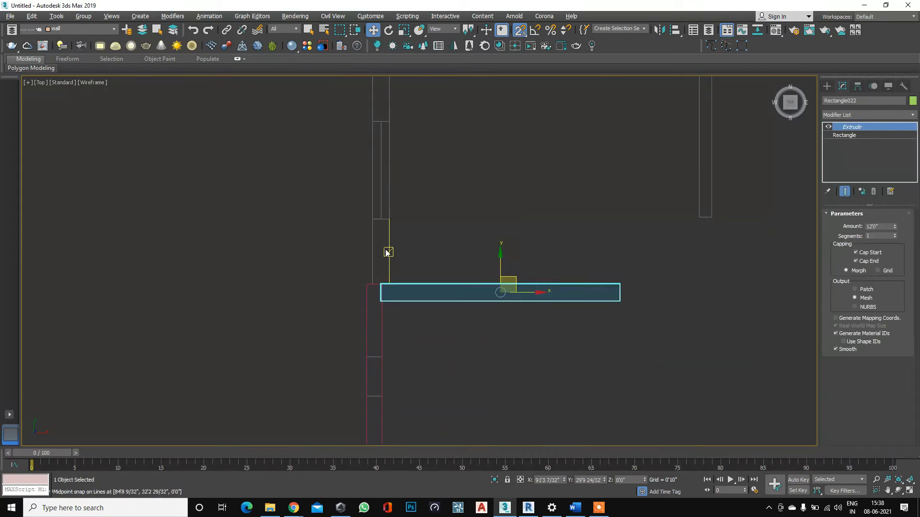
pyautogui.click(388, 235)
pyautogui.rightClick(850, 128)
pyautogui.click(855, 145)
pyautogui.scroll(-2, 376, 169)
pyautogui.click(377, 169)
pyautogui.rightClick(849, 128)
pyautogui.click(857, 144)
# Give the wall block between the upper-left corner and the top window an instanced Extrude in place of the independent copy.
pyautogui.scroll(4, 394, 150)
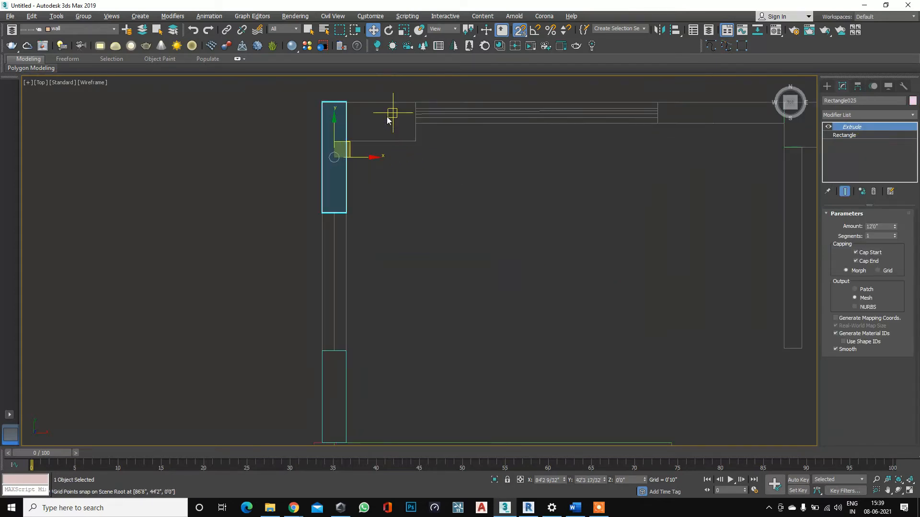
pyautogui.click(379, 102)
pyautogui.rightClick(849, 128)
pyautogui.click(857, 144)
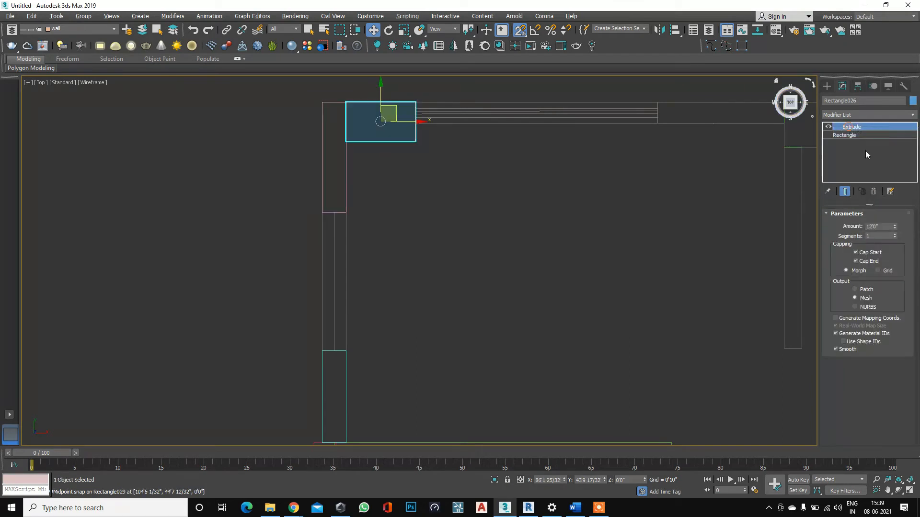
pyautogui.rightClick(849, 128)
pyautogui.click(858, 140)
pyautogui.rightClick(850, 128)
pyautogui.click(858, 144)
# Paste the instanced Extrude onto the top wall rectangle right of the window and the adjoining block above the narrow partition.
pyautogui.scroll(-3, 327, 237)
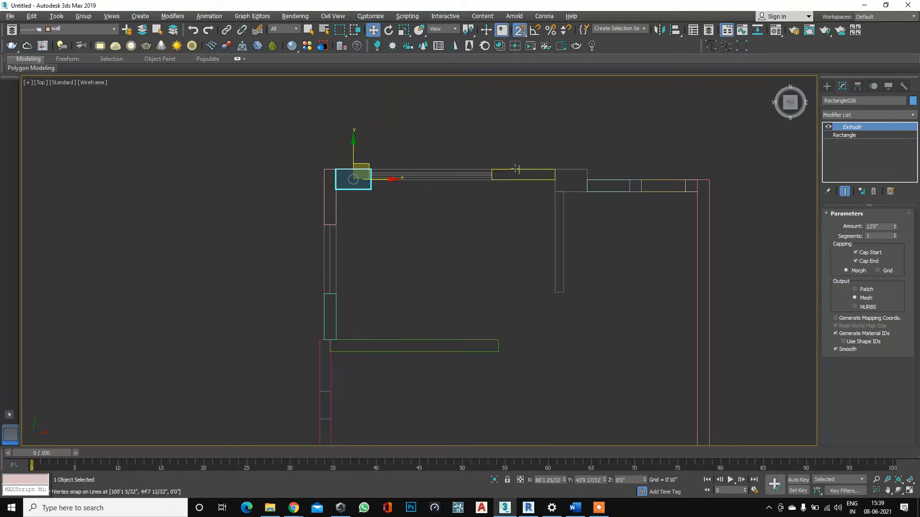
pyautogui.click(516, 168)
pyautogui.rightClick(887, 130)
pyautogui.click(867, 143)
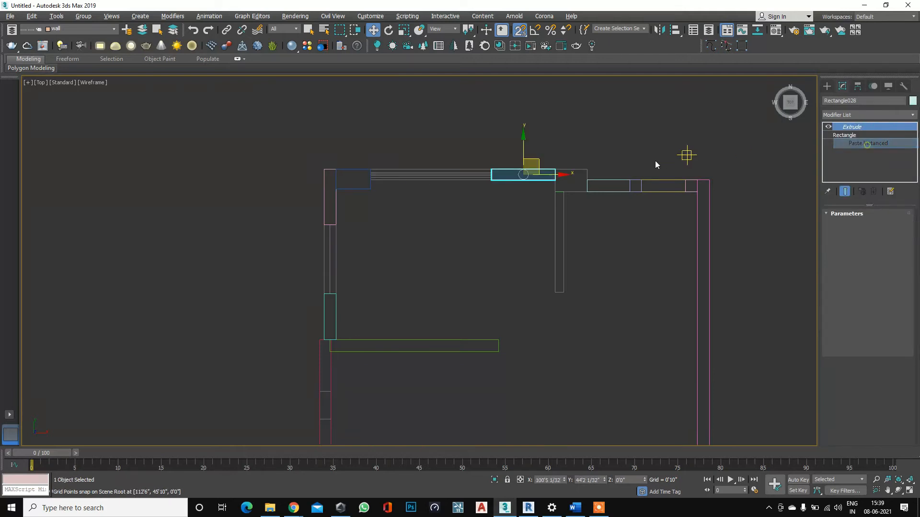
pyautogui.click(571, 169)
pyautogui.rightClick(834, 126)
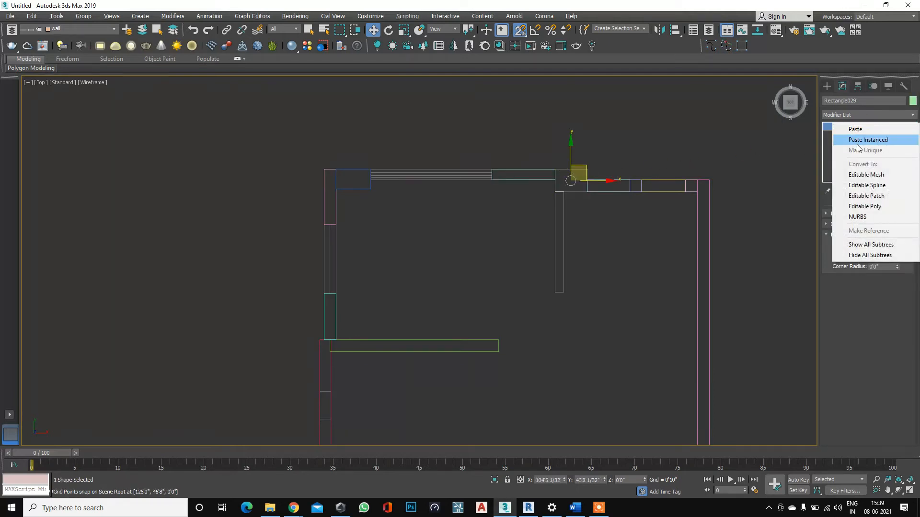
pyautogui.click(857, 142)
# Examine the extruded walls from an orbited view with shaded display, and return to the whole plan in the Top view.
pyautogui.click(565, 233)
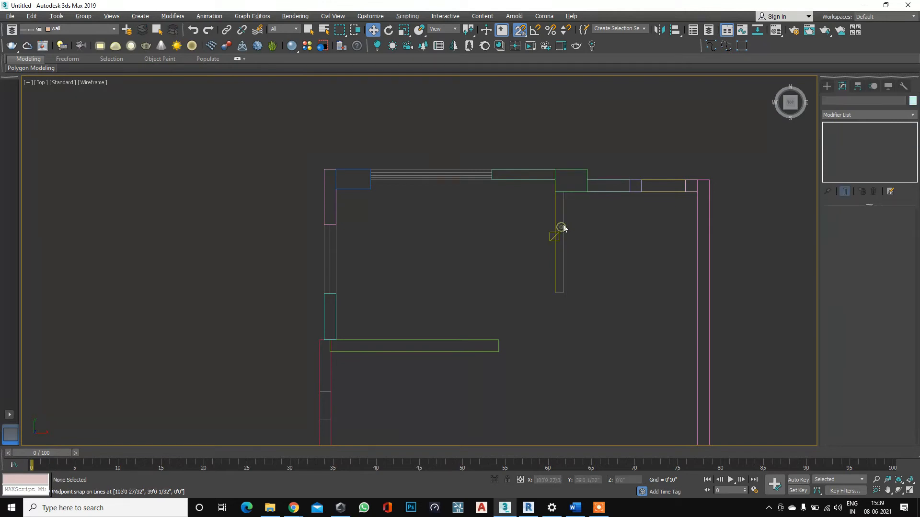
pyautogui.scroll(-6, 525, 288)
pyautogui.scroll(6, 557, 293)
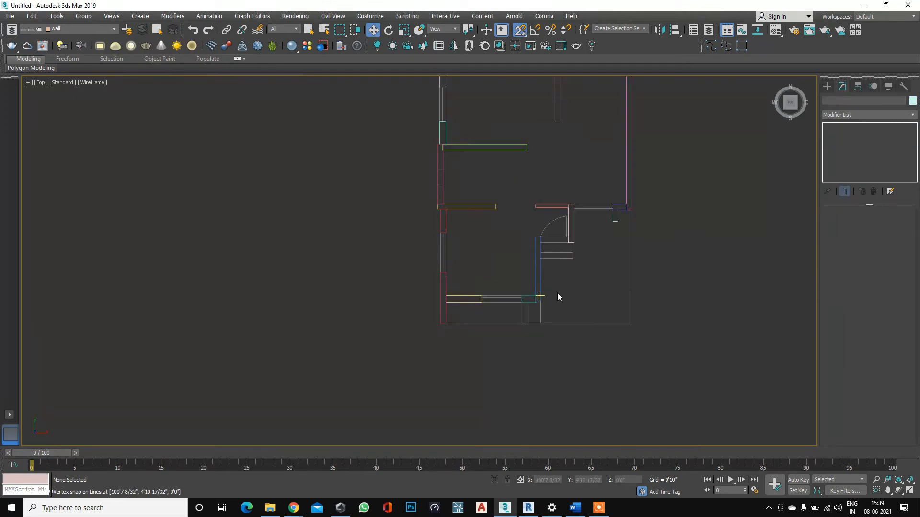
pyautogui.scroll(-4, 594, 312)
pyautogui.scroll(3, 452, 154)
pyautogui.moveTo(452, 154); pyautogui.dragTo(504, 215, button='middle')
pyautogui.hotkey('ctrl', 'r')
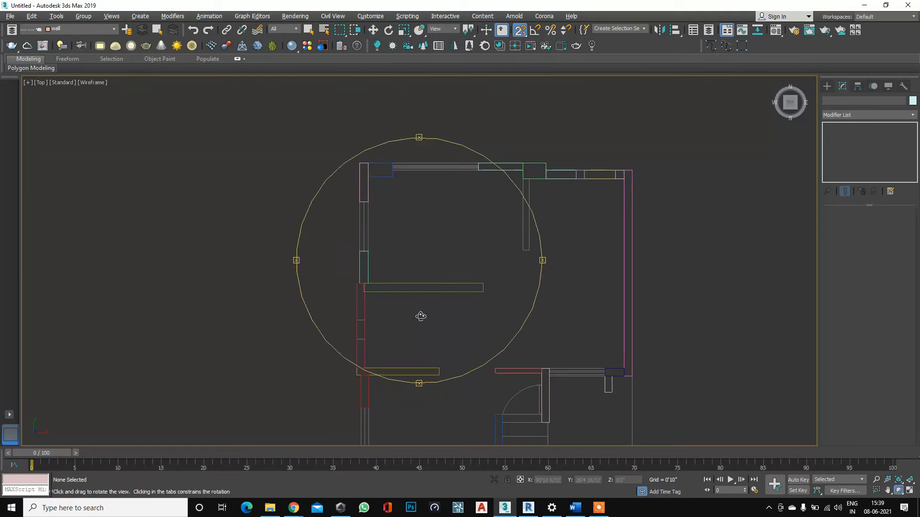
pyautogui.moveTo(417, 318)
pyautogui.mouseDown()
pyautogui.moveTo(437, 271)
pyautogui.moveTo(428, 283)
pyautogui.moveTo(487, 269)
pyautogui.moveTo(419, 273)
pyautogui.moveTo(437, 295)
pyautogui.moveTo(464, 282)
pyautogui.moveTo(554, 273)
pyautogui.moveTo(528, 294)
pyautogui.moveTo(381, 284)
pyautogui.moveTo(456, 310)
pyautogui.moveTo(442, 336)
pyautogui.moveTo(417, 306)
pyautogui.moveTo(445, 325)
pyautogui.moveTo(379, 318)
pyautogui.moveTo(365, 329)
pyautogui.moveTo(376, 349)
pyautogui.moveTo(354, 319)
pyautogui.moveTo(403, 312)
pyautogui.moveTo(365, 322)
pyautogui.moveTo(536, 254)
pyautogui.moveTo(452, 314)
pyautogui.mouseUp()
pyautogui.press('F3')
pyautogui.scroll(3, 448, 295)
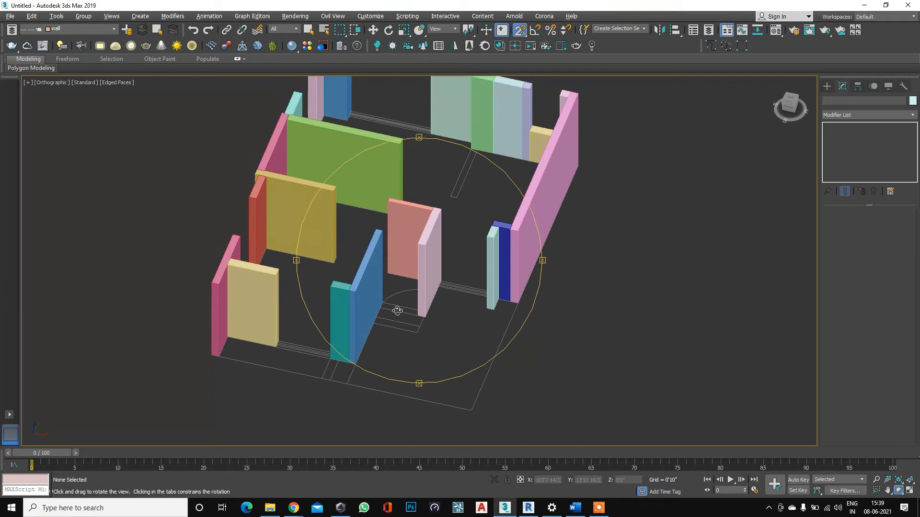
pyautogui.press('t')
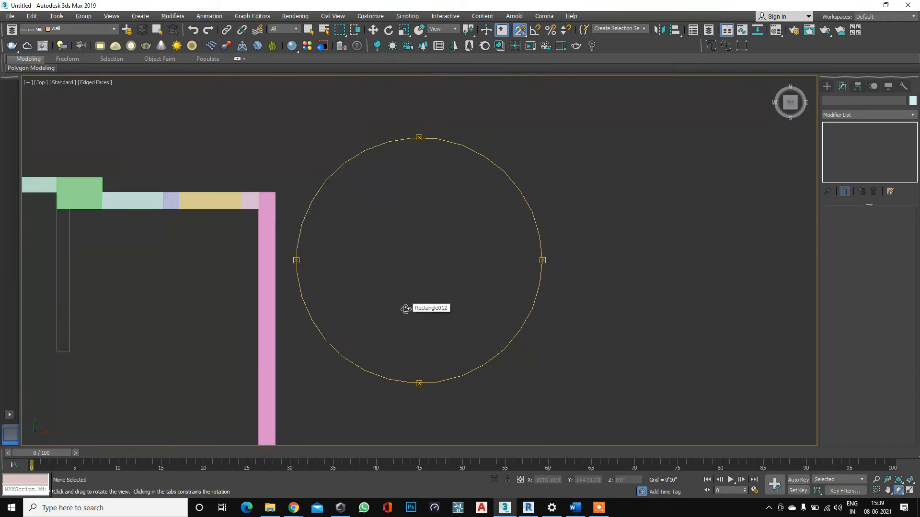
pyautogui.scroll(-8, 332, 288)
pyautogui.moveTo(380, 302); pyautogui.dragTo(470, 224, button='middle')
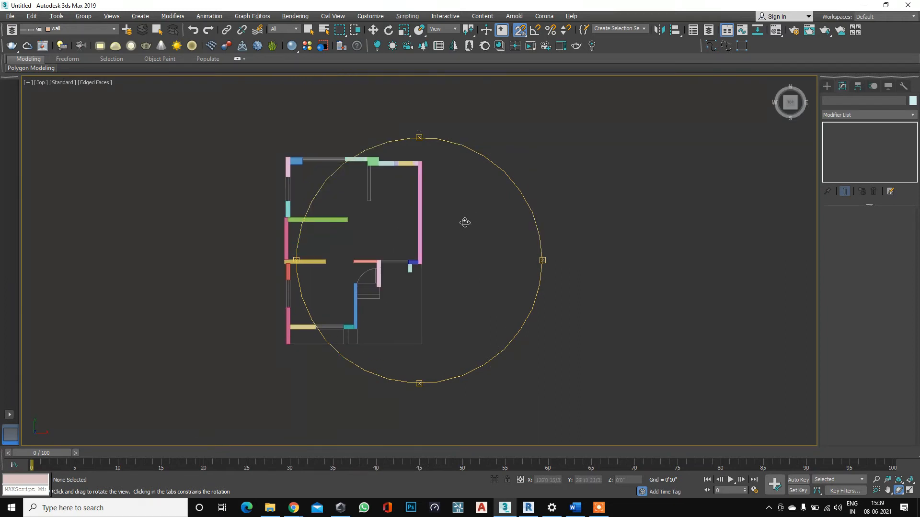
# Show the plan in wireframe and copy the 5'0" Extrude modifier from the window rectangle near the top wall's right end.
pyautogui.press('F3')
pyautogui.scroll(3, 343, 273)
pyautogui.press('w')
pyautogui.scroll(3, 424, 225)
pyautogui.click(468, 269)
pyautogui.scroll(-5, 418, 140)
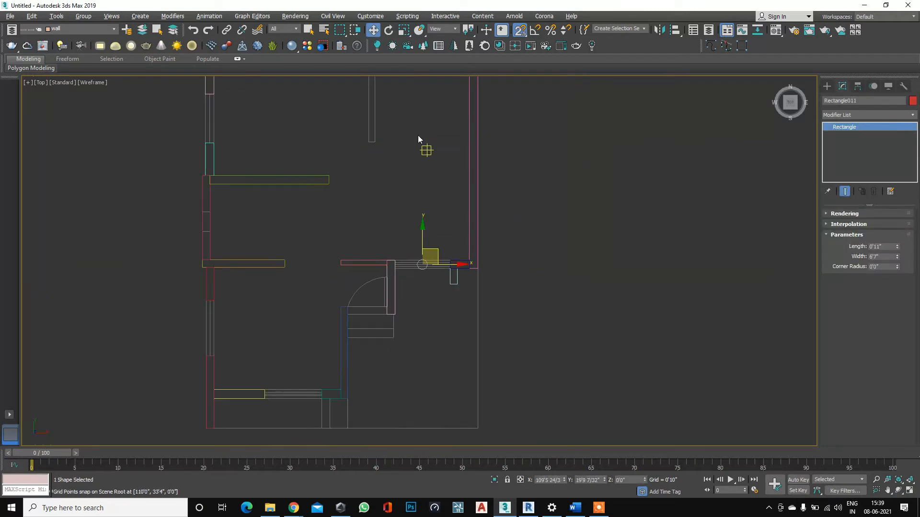
pyautogui.scroll(4, 441, 250)
pyautogui.click(443, 237)
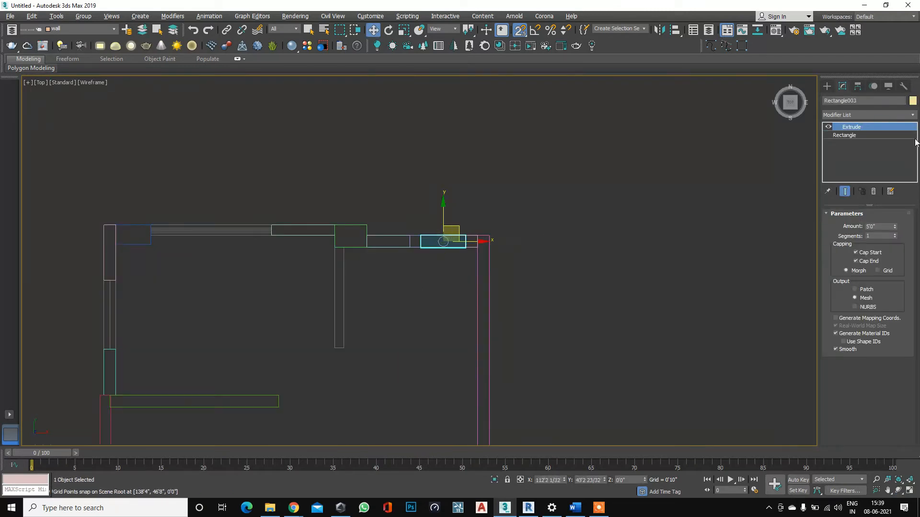
pyautogui.rightClick(854, 128)
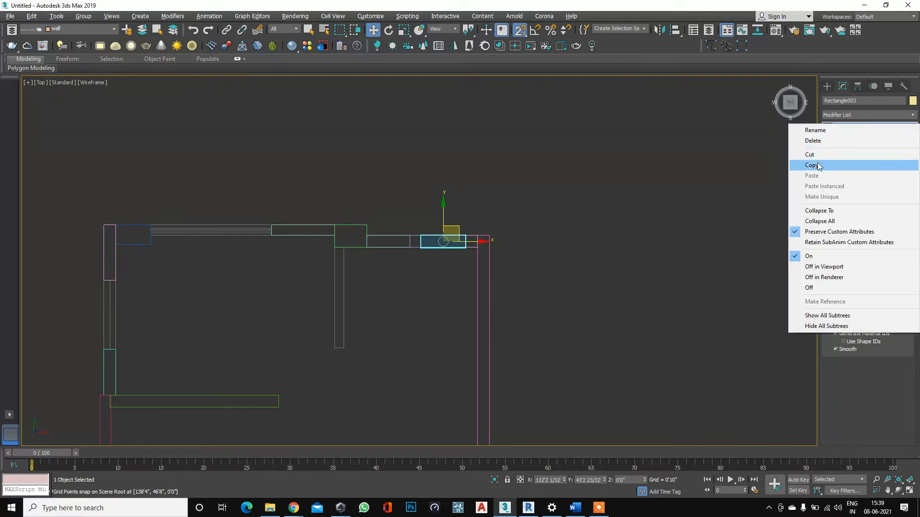
pyautogui.click(858, 163)
# Paste the copied Extrude as an instance onto the window rectangle in the wall right of the entrance door.
pyautogui.scroll(-5, 437, 216)
pyautogui.scroll(4, 416, 337)
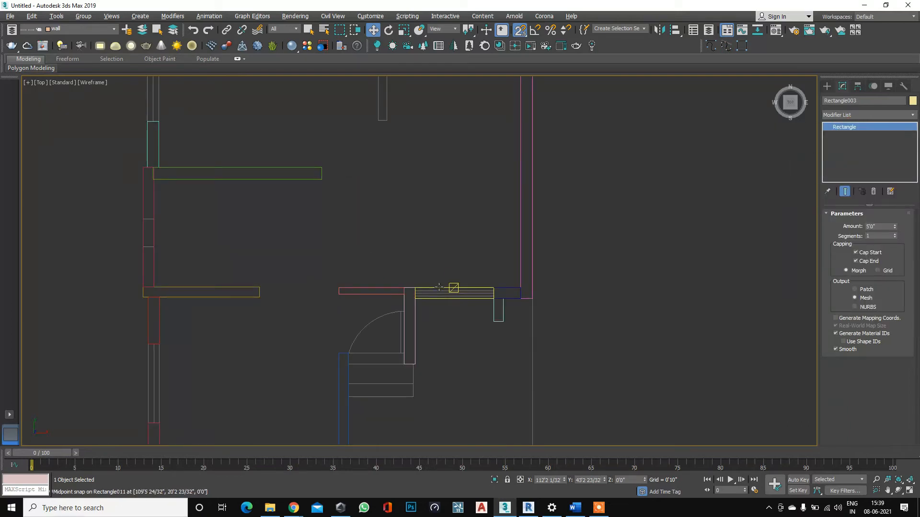
pyautogui.click(439, 286)
pyautogui.rightClick(871, 126)
pyautogui.click(870, 139)
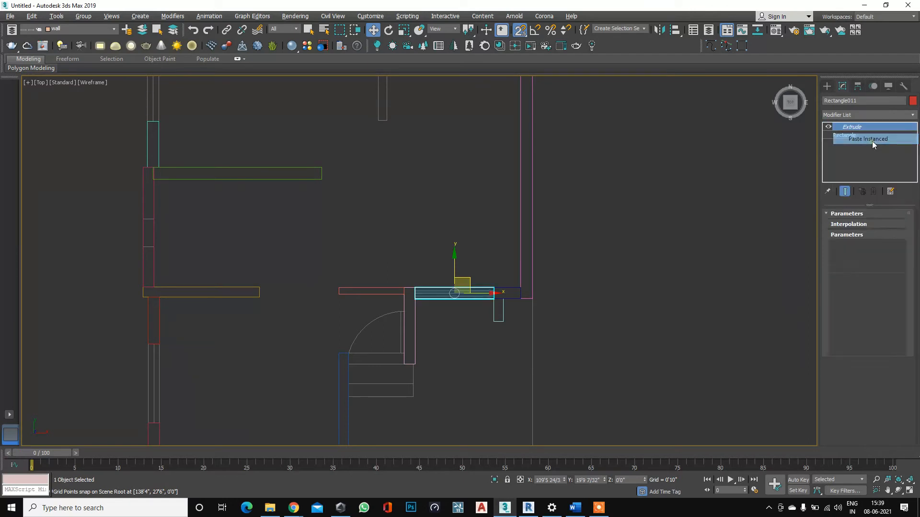
# Paste the Extrude as an instance onto the window rectangle in the bottom wall of the lower room.
pyautogui.scroll(-5, 464, 300)
pyautogui.scroll(3, 460, 263)
pyautogui.click(460, 263)
pyautogui.click(470, 264)
pyautogui.rightClick(836, 126)
pyautogui.click(858, 143)
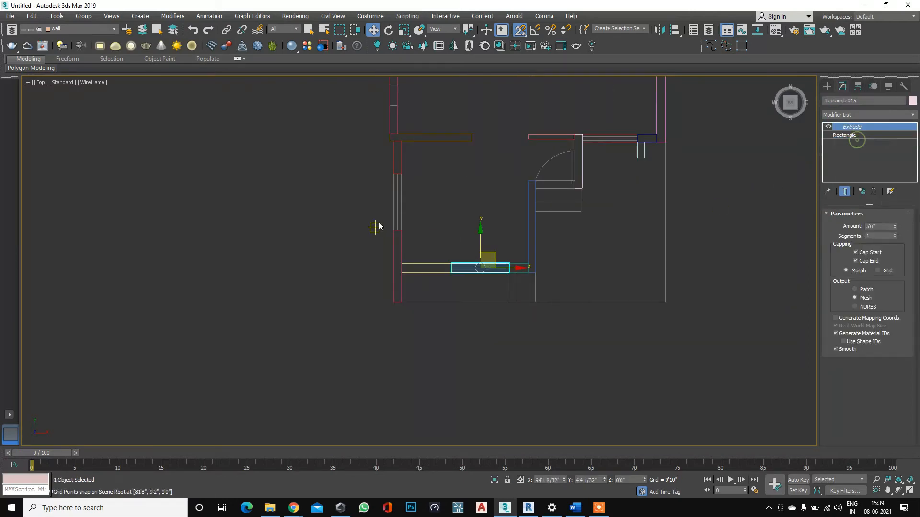
# Paste the instanced Extrude onto the left outer wall's window rectangles in the lower and upper rooms.
pyautogui.click(398, 201)
pyautogui.rightClick(861, 128)
pyautogui.click(862, 138)
pyautogui.scroll(-3, 535, 213)
pyautogui.scroll(6, 454, 148)
pyautogui.click(456, 143)
pyautogui.rightClick(848, 126)
pyautogui.click(857, 134)
# Paste the instanced Extrude onto the long window rectangle in the top wall and clear the selection.
pyautogui.scroll(-3, 461, 277)
pyautogui.scroll(5, 474, 196)
pyautogui.click(490, 191)
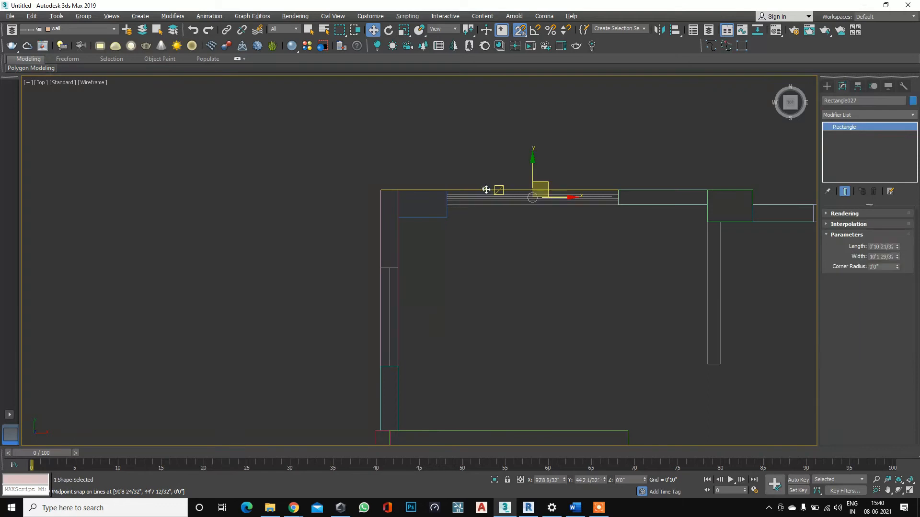
pyautogui.rightClick(850, 128)
pyautogui.click(866, 143)
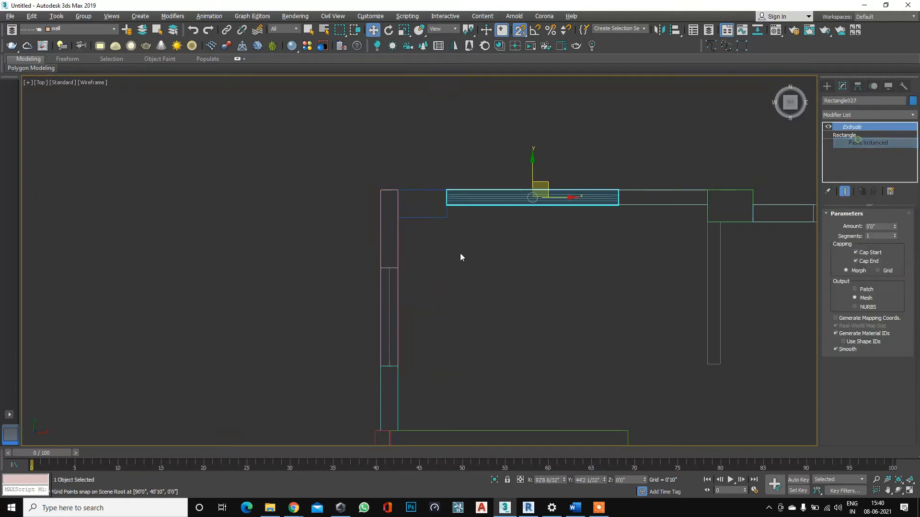
pyautogui.scroll(-3, 460, 253)
pyautogui.scroll(-2, 256, 309)
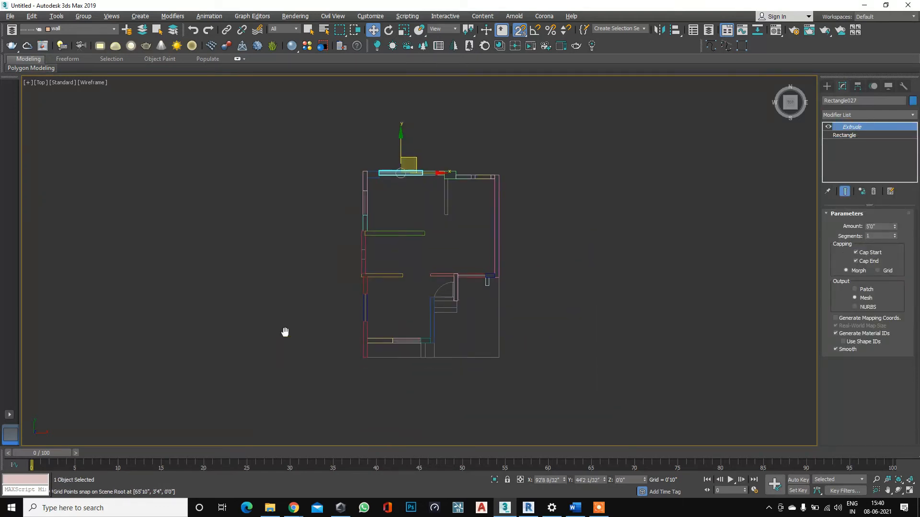
pyautogui.moveTo(285, 332); pyautogui.dragTo(286, 301, button='middle')
pyautogui.click(286, 301)
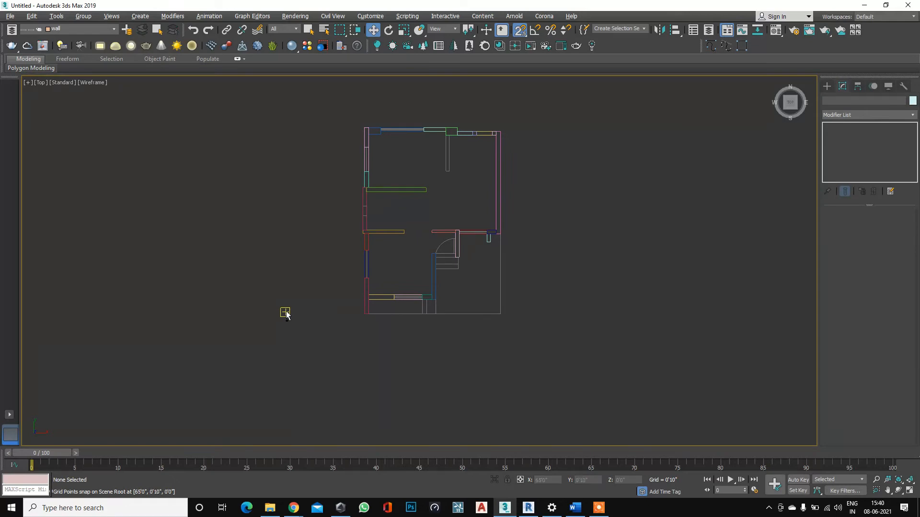
# Orbit around the shaded model to examine the low window walls against the full-height walls and remaining openings.
pyautogui.hotkey('ctrl', 'r')
pyautogui.moveTo(403, 357); pyautogui.dragTo(512, 321)
pyautogui.scroll(6, 413, 340)
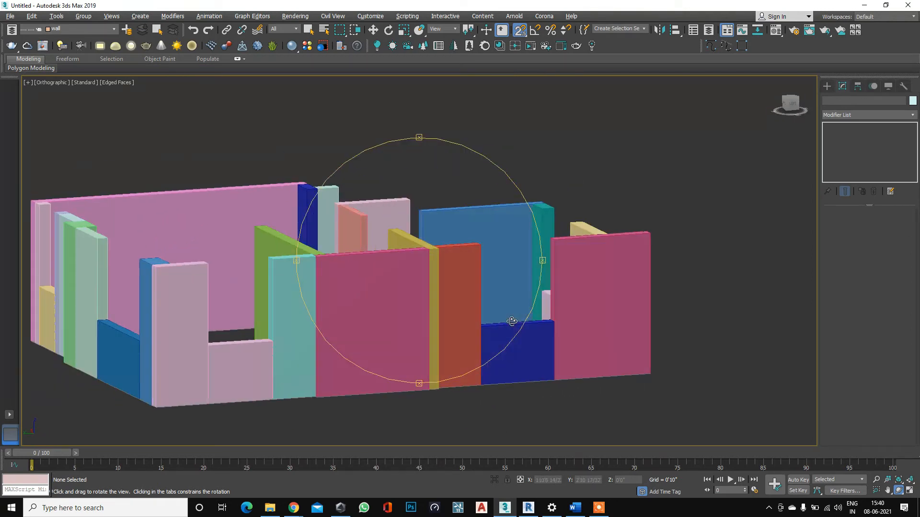
pyautogui.scroll(-5, 398, 322)
pyautogui.moveTo(398, 322)
pyautogui.mouseDown()
pyautogui.moveTo(417, 324)
pyautogui.moveTo(440, 351)
pyautogui.moveTo(411, 359)
pyautogui.moveTo(409, 336)
pyautogui.moveTo(478, 342)
pyautogui.moveTo(377, 348)
pyautogui.moveTo(464, 322)
pyautogui.moveTo(393, 339)
pyautogui.mouseUp()
pyautogui.scroll(2, 461, 362)
pyautogui.scroll(-4, 446, 352)
pyautogui.scroll(4, 411, 359)
pyautogui.scroll(-3, 397, 334)
pyautogui.scroll(3, 393, 340)
pyautogui.scroll(2, 335, 325)
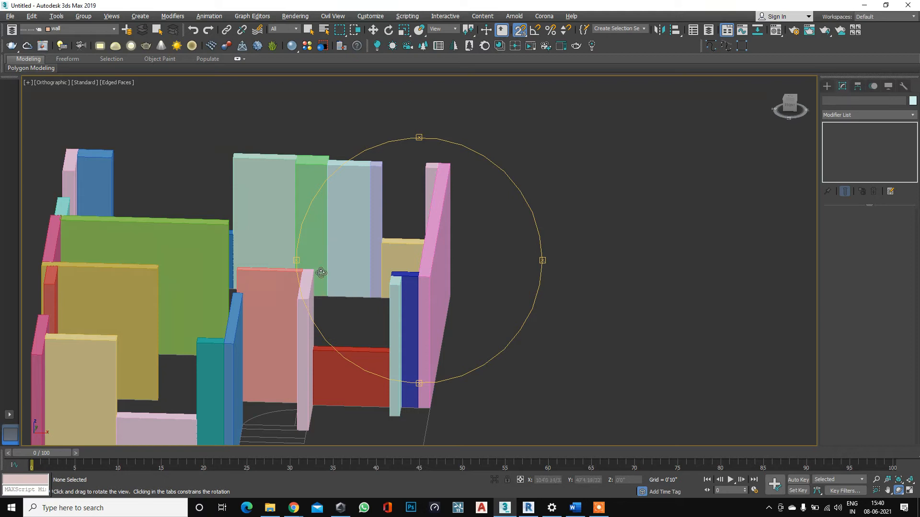
pyautogui.scroll(-3, 321, 273)
pyautogui.moveTo(377, 312); pyautogui.dragTo(364, 354)
pyautogui.scroll(-3, 360, 307)
pyautogui.moveTo(313, 380); pyautogui.dragTo(346, 354)
pyautogui.scroll(3, 345, 353)
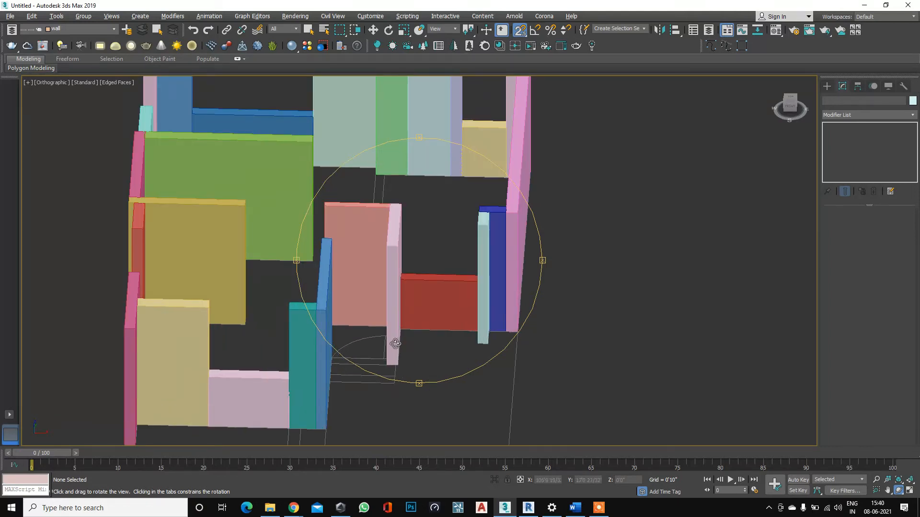
pyautogui.scroll(-2, 395, 343)
pyautogui.moveTo(403, 338)
pyautogui.mouseDown()
pyautogui.moveTo(364, 349)
pyautogui.moveTo(412, 338)
pyautogui.mouseUp()
pyautogui.scroll(-3, 412, 338)
pyautogui.scroll(3, 404, 293)
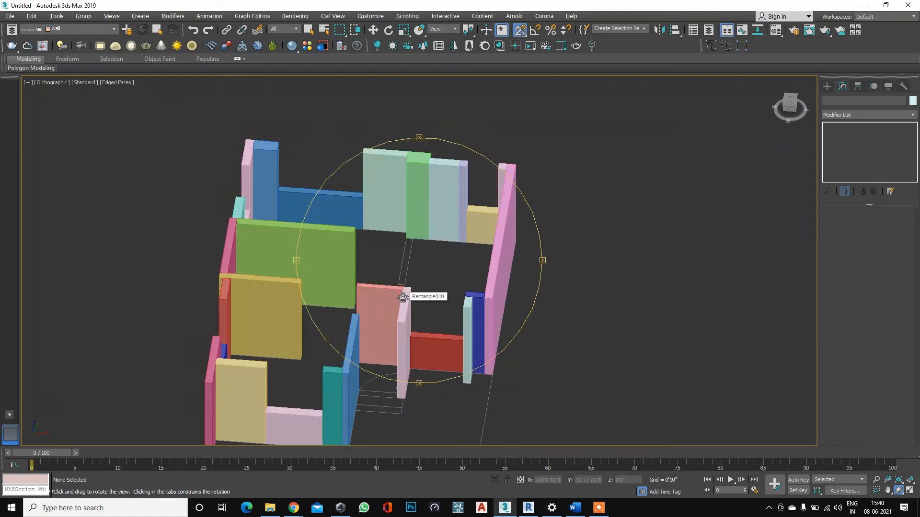
pyautogui.scroll(-2, 400, 299)
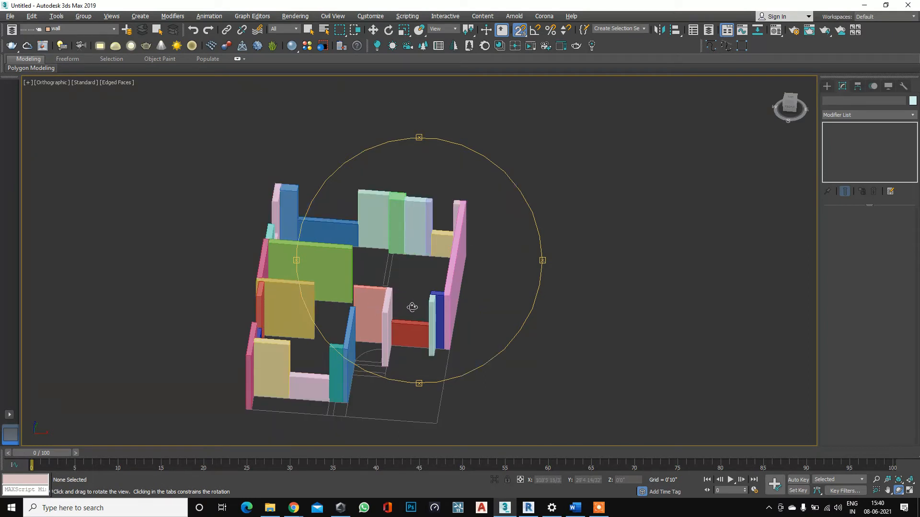
# Show the whole floor plan from the top in wireframe display, with the move tool active.
pyautogui.press('t')
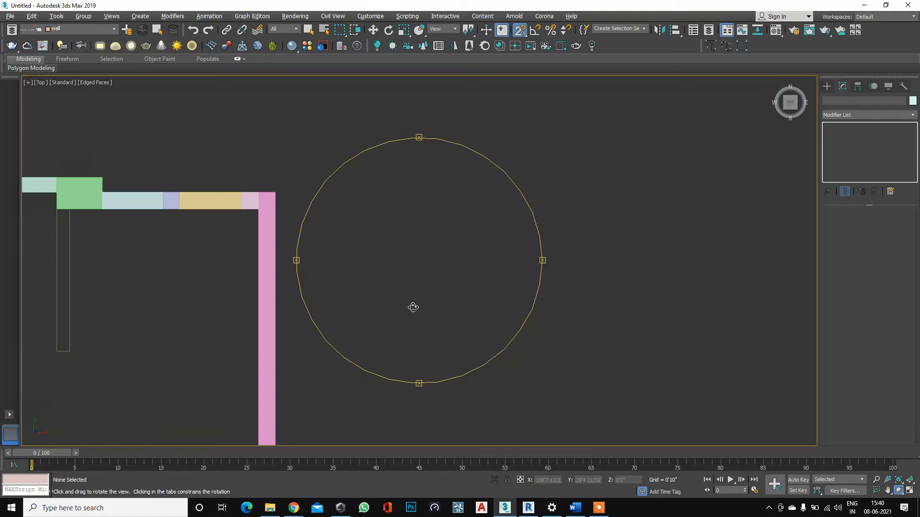
pyautogui.press('z')
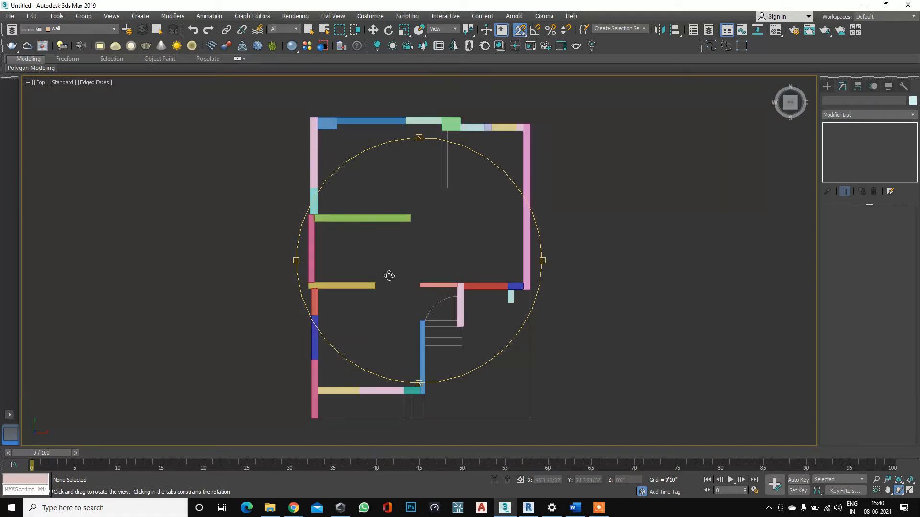
pyautogui.press('w')
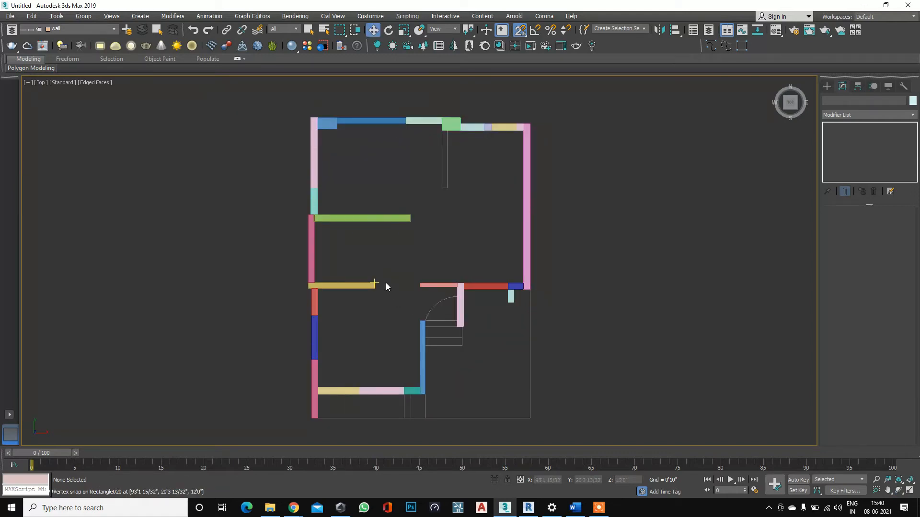
pyautogui.press('F3')
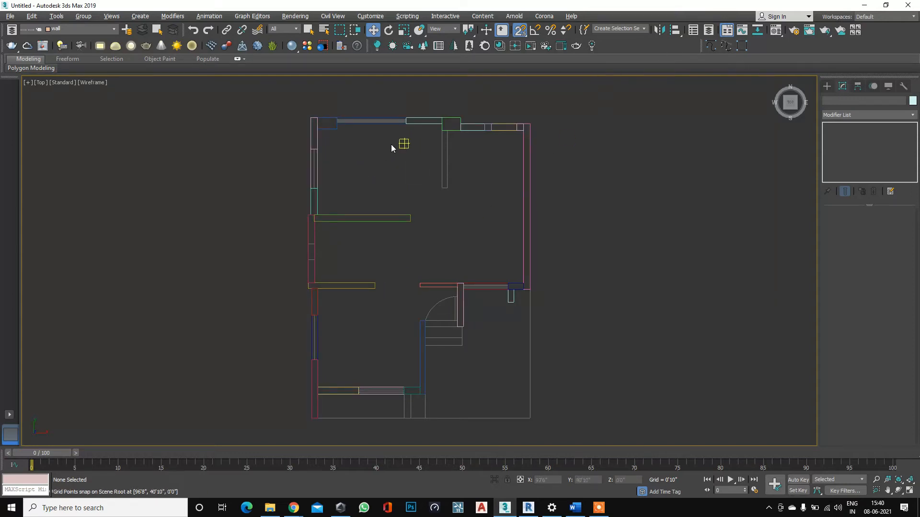
pyautogui.scroll(3, 345, 123)
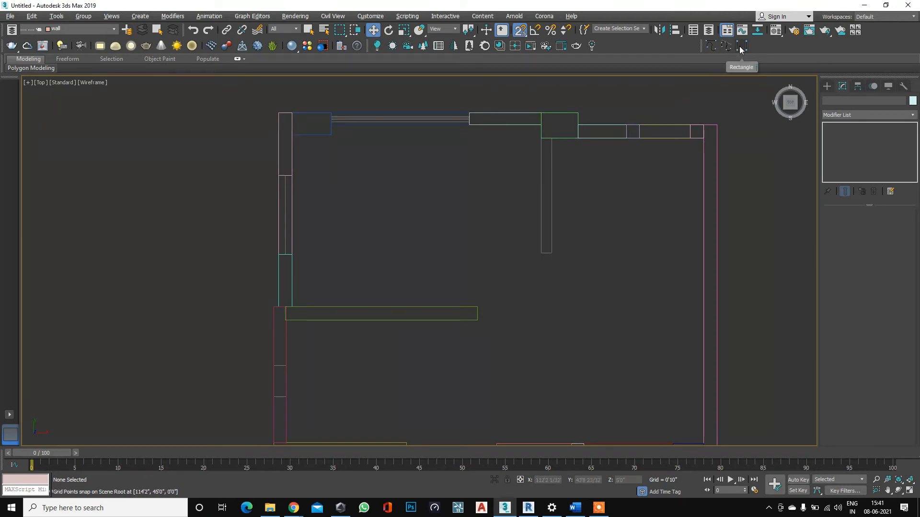
# Start a line spline at the inner corner above the green partition wall and trace up and around the upper-left column.
pyautogui.click(709, 46)
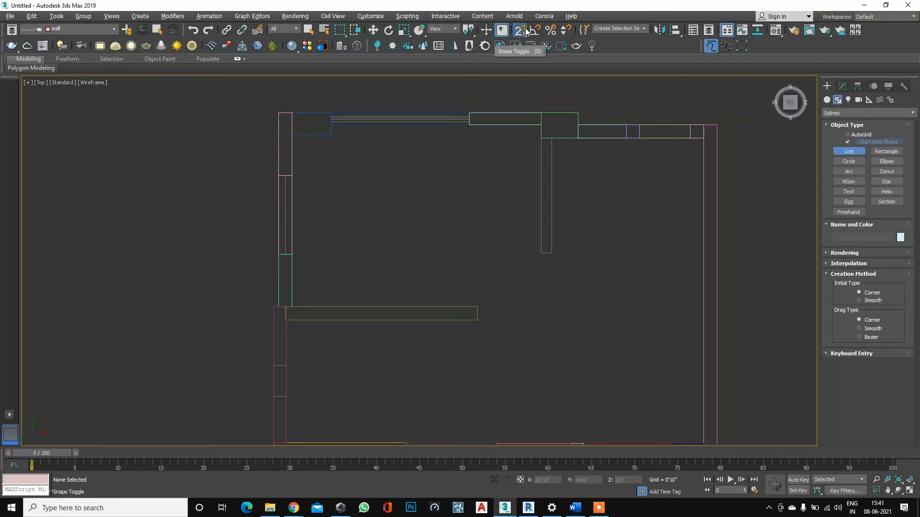
pyautogui.scroll(2, 293, 309)
pyautogui.scroll(-3, 288, 307)
pyautogui.scroll(3, 268, 298)
pyautogui.scroll(-2, 276, 305)
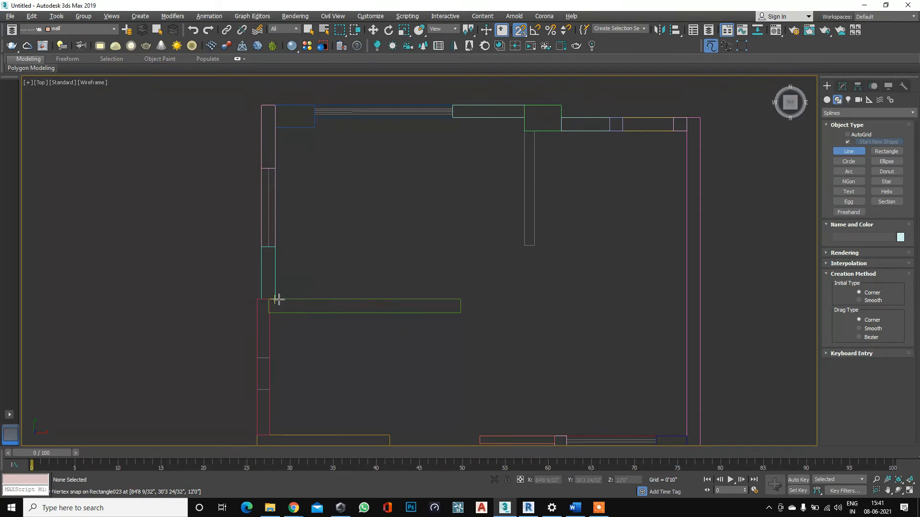
pyautogui.click(278, 301)
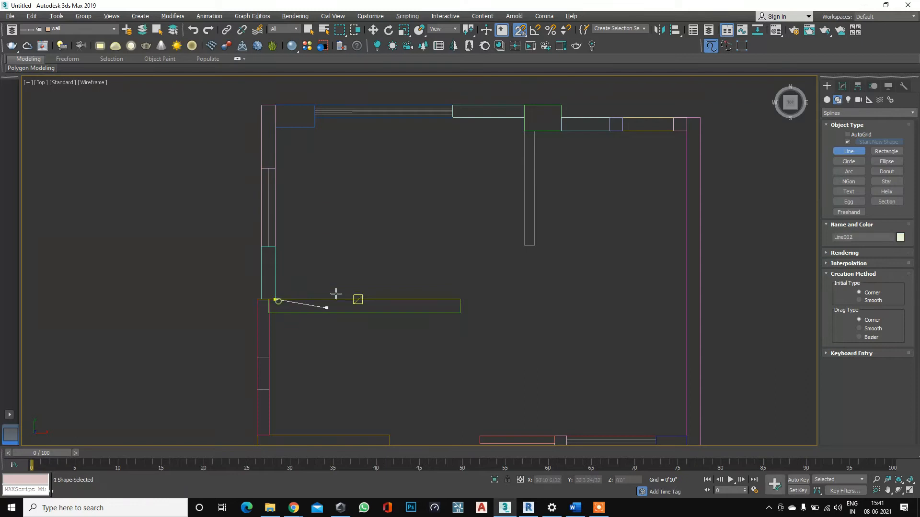
pyautogui.scroll(5, 272, 120)
pyautogui.click(284, 126)
pyautogui.click(394, 127)
pyautogui.click(395, 99)
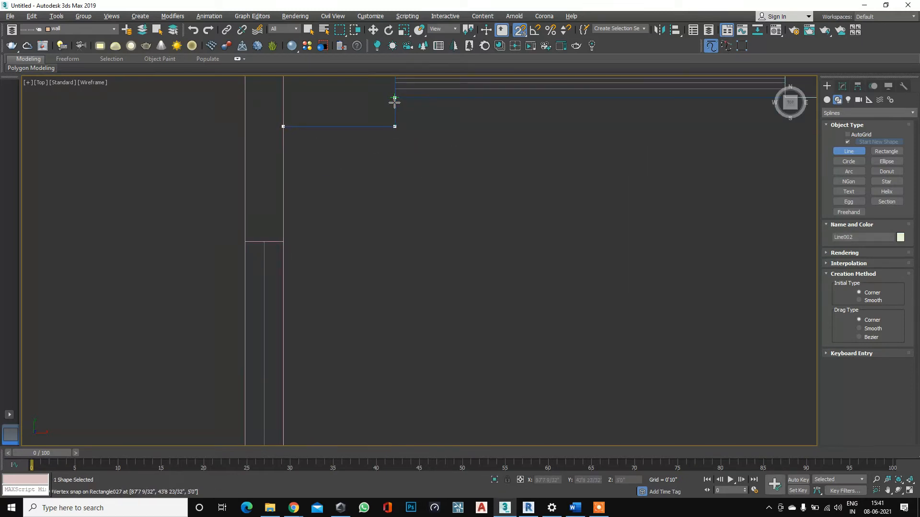
# Continue the spline along the inner side of the rear wall, around the green column, to the room's upper-right corner.
pyautogui.scroll(-4, 335, 191)
pyautogui.scroll(6, 378, 158)
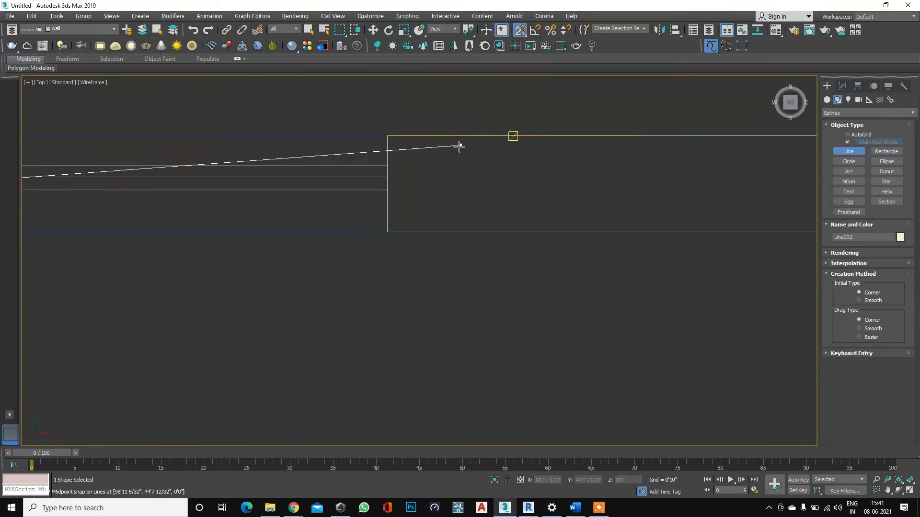
pyautogui.scroll(3, 340, 273)
pyautogui.scroll(2, 371, 271)
pyautogui.moveTo(451, 233); pyautogui.dragTo(204, 249, button='middle')
pyautogui.click(445, 261)
pyautogui.scroll(-4, 203, 249)
pyautogui.scroll(4, 474, 259)
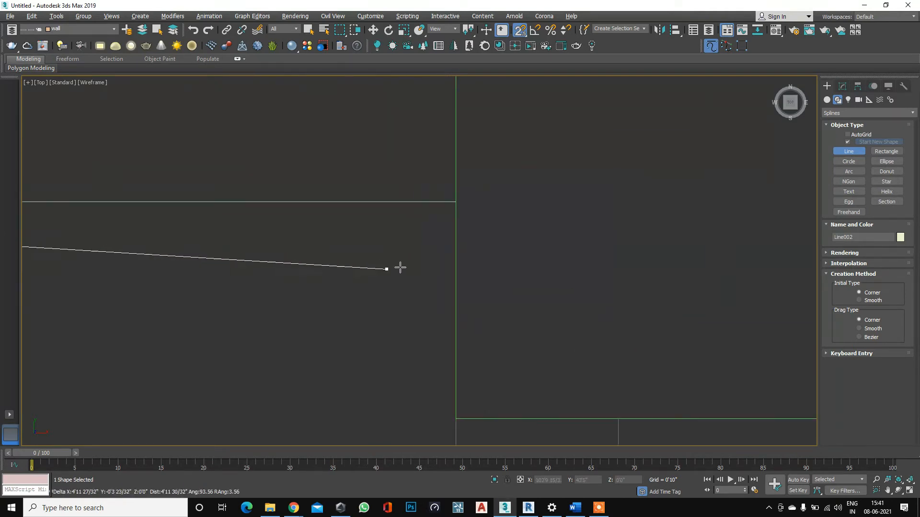
pyautogui.click(456, 202)
pyautogui.scroll(-3, 358, 186)
pyautogui.click(392, 273)
pyautogui.scroll(-3, 393, 275)
pyautogui.scroll(3, 347, 306)
pyautogui.click(583, 241)
# Trace the spline down the inner face of the right wall and across to the wall beside the entrance door.
pyautogui.scroll(-4, 582, 240)
pyautogui.scroll(5, 510, 268)
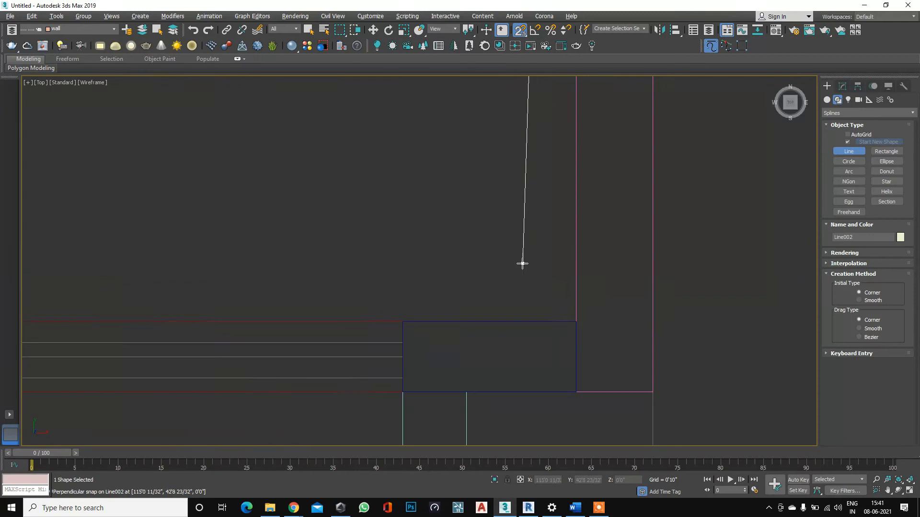
pyautogui.click(574, 326)
pyautogui.scroll(-5, 577, 316)
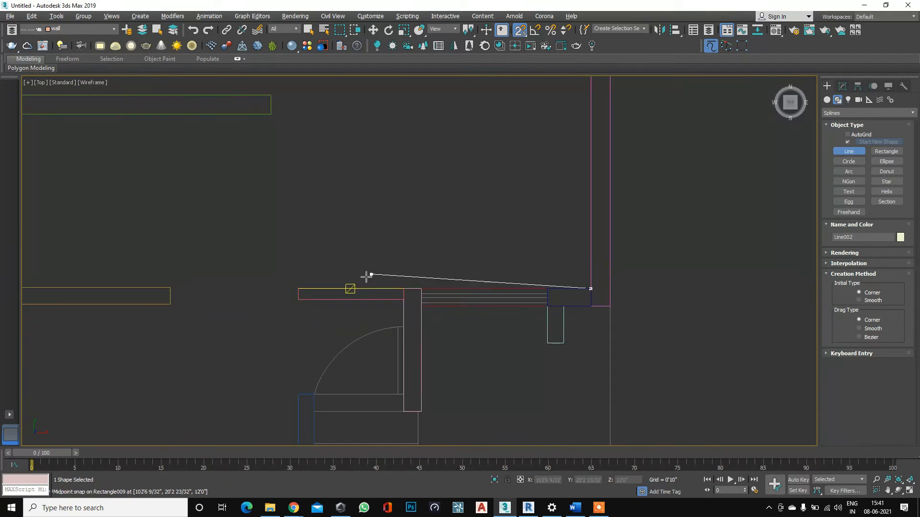
pyautogui.scroll(2, 388, 286)
pyautogui.scroll(-2, 400, 280)
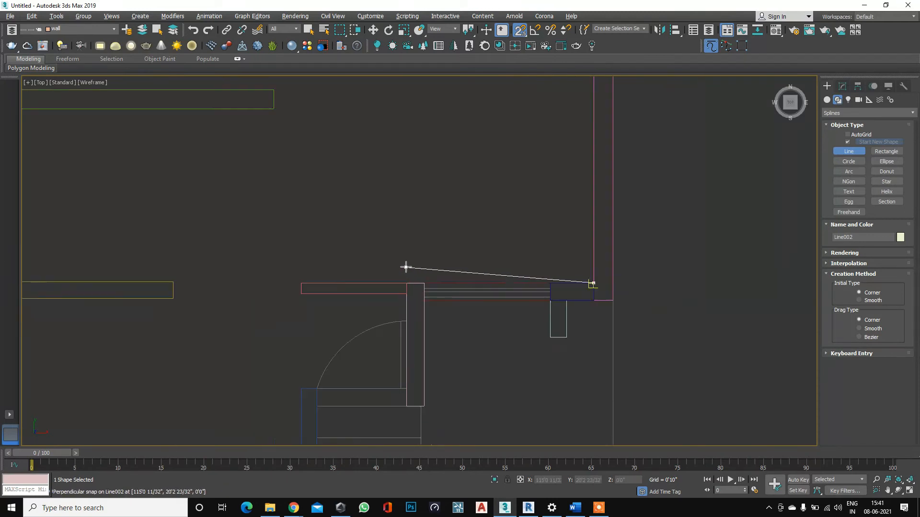
pyautogui.moveTo(382, 330); pyautogui.dragTo(411, 288, button='middle')
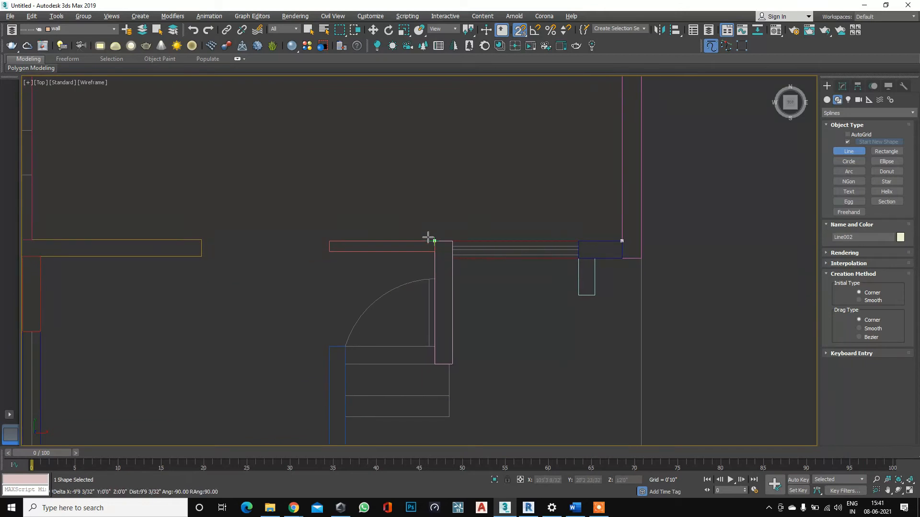
pyautogui.click(430, 241)
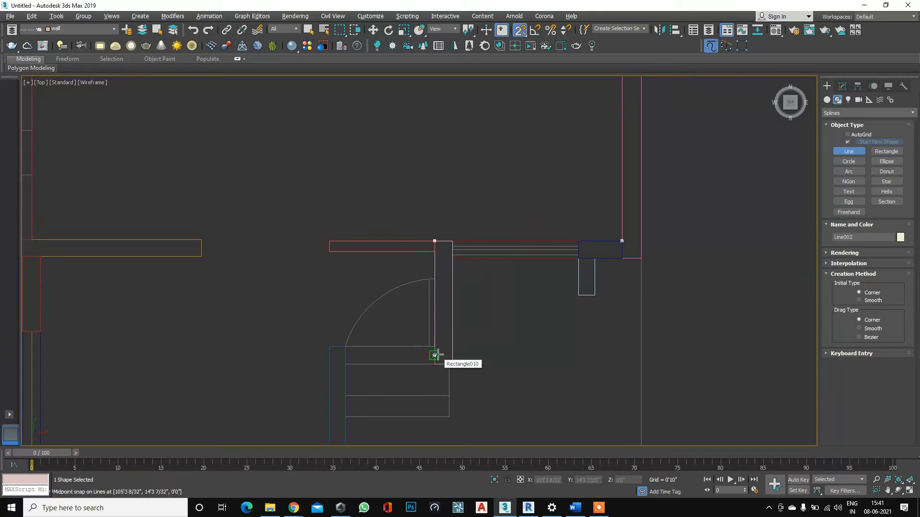
# Continue the spline across the entrance opening, down the blue wall and along the inner face of the front wall.
pyautogui.click(329, 346)
pyautogui.moveTo(328, 345); pyautogui.dragTo(386, 246, button='middle')
pyautogui.scroll(-2, 333, 421)
pyautogui.scroll(3, 352, 412)
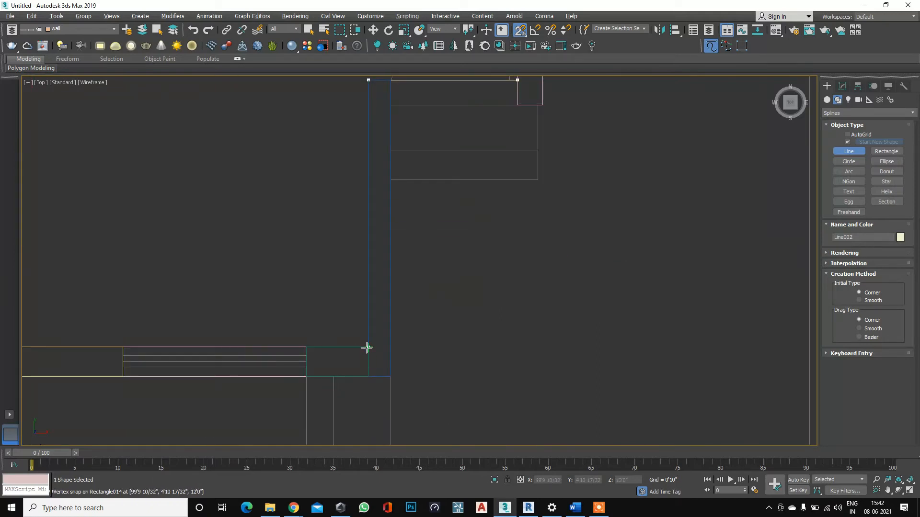
pyautogui.scroll(-4, 378, 354)
pyautogui.scroll(3, 325, 270)
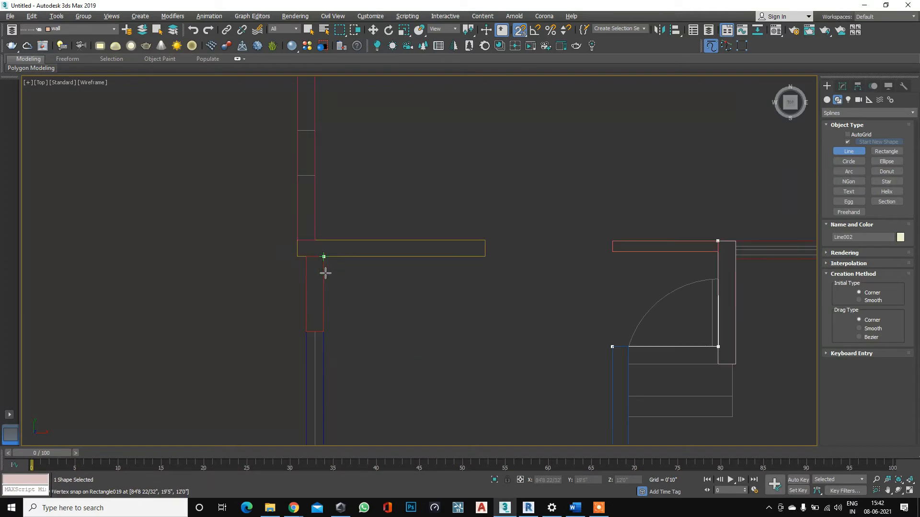
# Trace the left walls up around both partition ends to the starting vertex and close the spline.
pyautogui.click(323, 257)
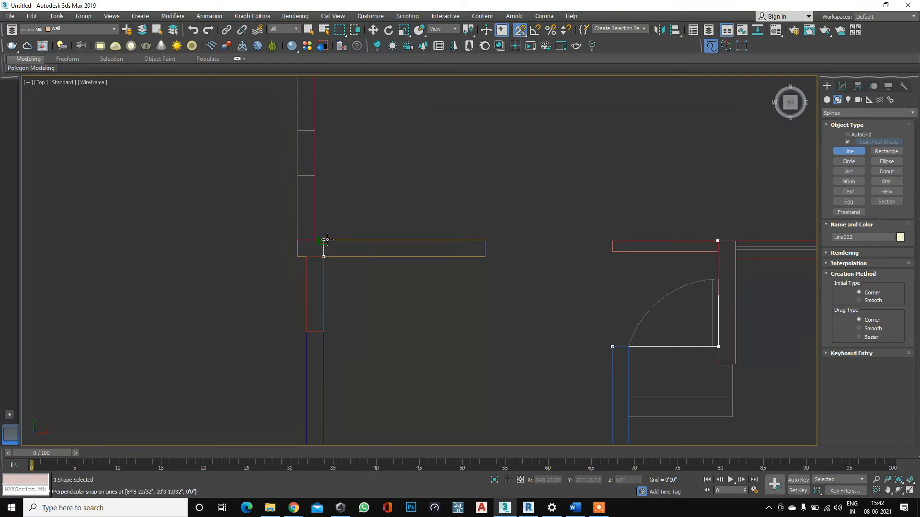
pyautogui.click(322, 239)
pyautogui.scroll(-4, 357, 340)
pyautogui.scroll(4, 341, 243)
pyautogui.scroll(4, 337, 270)
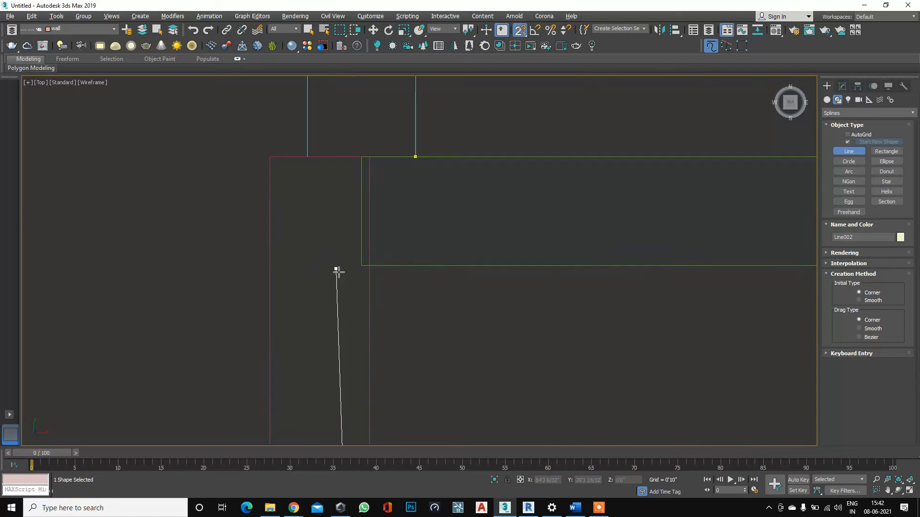
pyautogui.click(370, 266)
pyautogui.click(415, 265)
pyautogui.click(415, 156)
pyautogui.click(449, 284)
# Extrude the closed floor outline by 2'0" and deselect it.
pyautogui.click(842, 86)
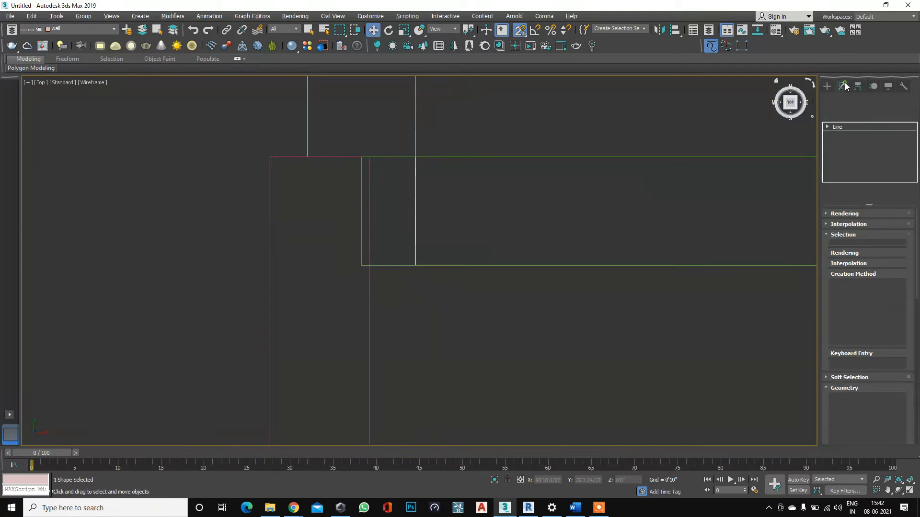
pyautogui.click(855, 116)
pyautogui.write('ex')
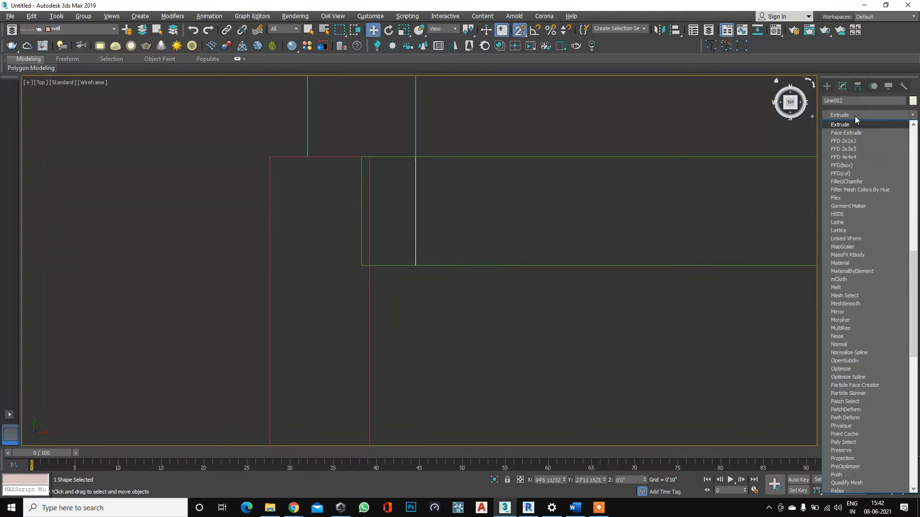
pyautogui.click(857, 125)
pyautogui.doubleClick(879, 227)
pyautogui.write('2')
pyautogui.scroll(-10, 458, 187)
pyautogui.click(344, 269)
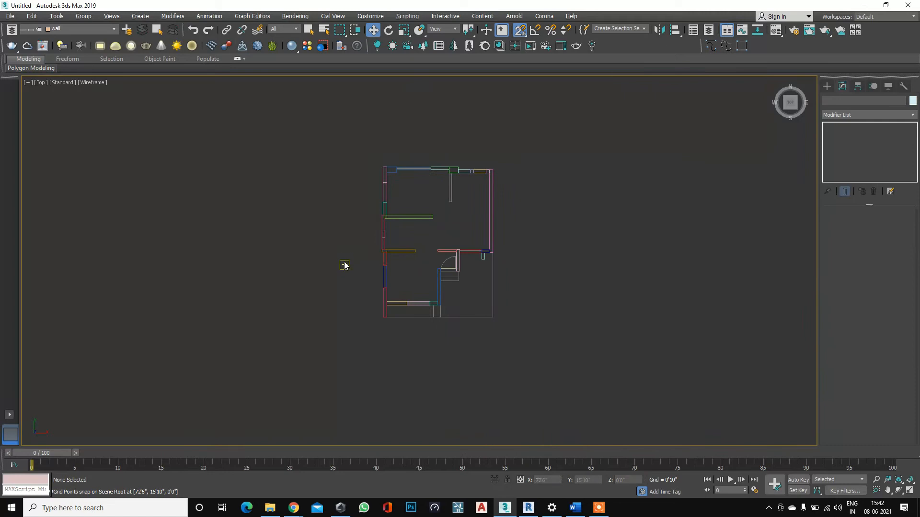
# Restore shaded display and orbit to examine the extruded floor and the steps at the entrance.
pyautogui.press('F3')
pyautogui.hotkey('ctrl', 'r')
pyautogui.moveTo(546, 331); pyautogui.dragTo(442, 374)
pyautogui.scroll(-5, 442, 303)
pyautogui.scroll(8, 478, 224)
pyautogui.scroll(-5, 448, 329)
pyautogui.moveTo(460, 293); pyautogui.dragTo(481, 205, button='middle')
pyautogui.scroll(4, 481, 205)
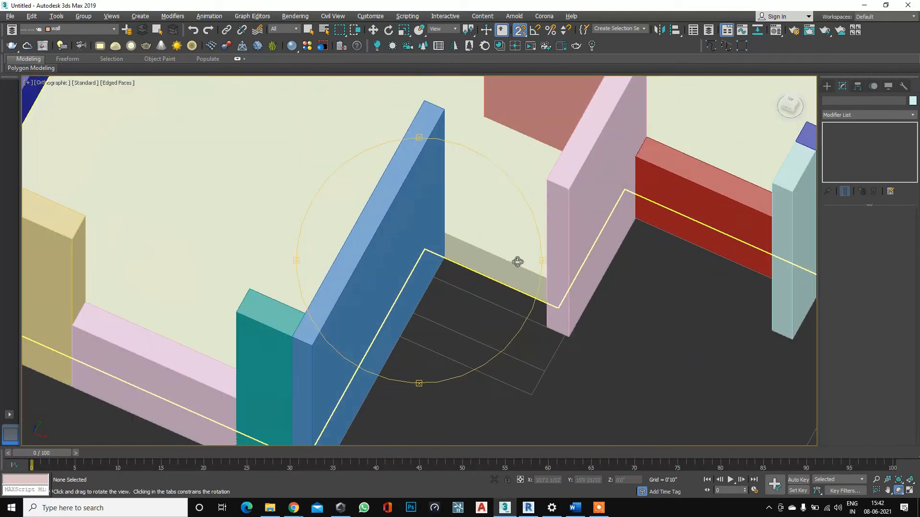
pyautogui.press('w')
# Extrude the topmost rectangle in the entrance doorway by 2'0".
pyautogui.click(484, 300)
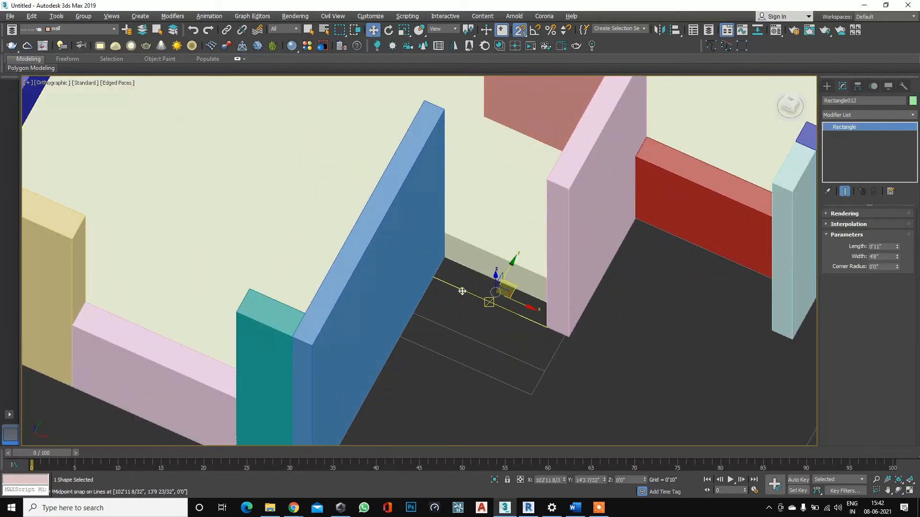
pyautogui.click(847, 116)
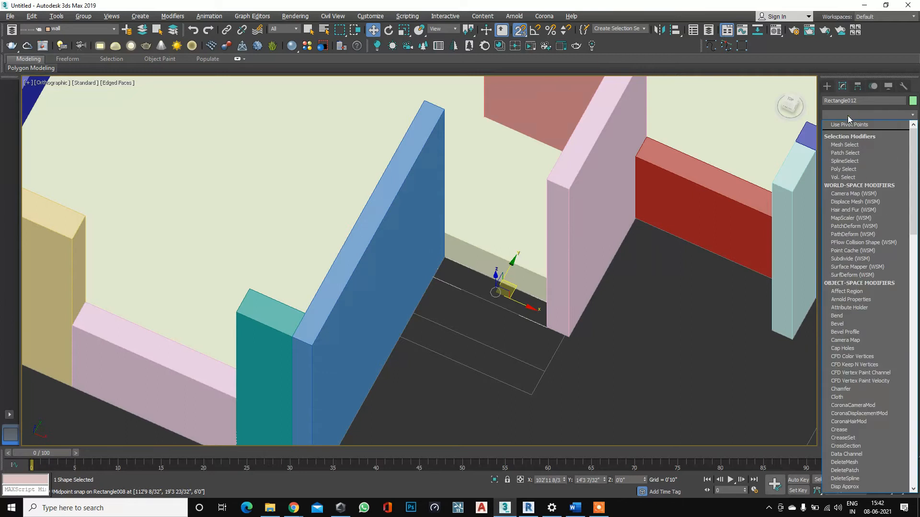
pyautogui.write('ex')
pyautogui.click(855, 125)
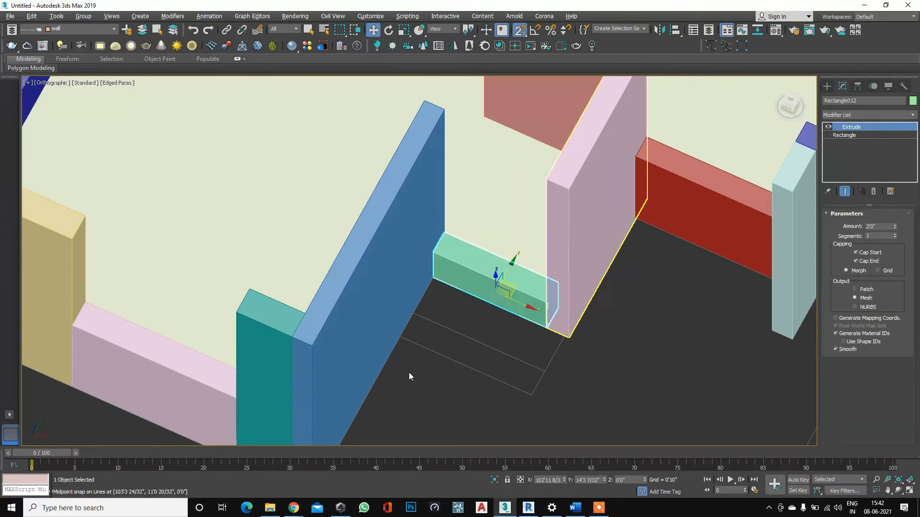
# Switch to 3D snapping and draw a rectangle about 1'8" by 5'5" over the first stair tread outside the entrance.
pyautogui.scroll(4, 456, 265)
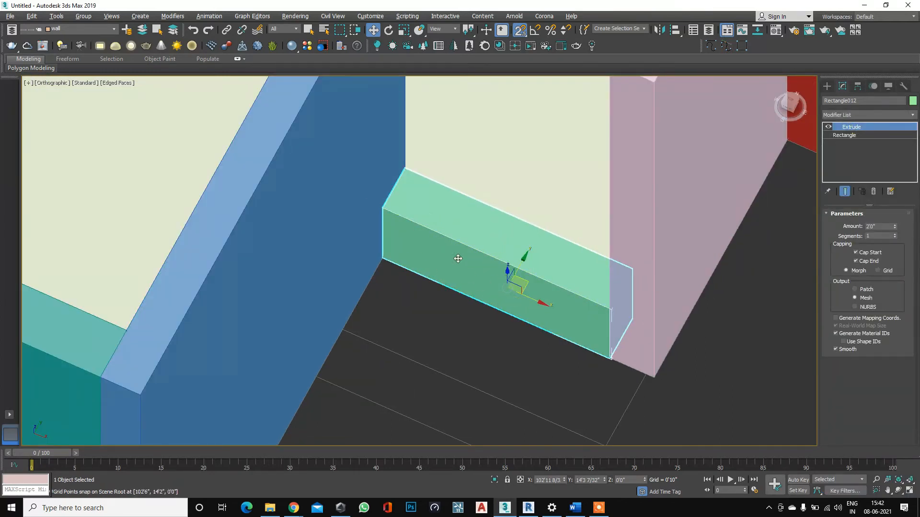
pyautogui.scroll(-2, 414, 237)
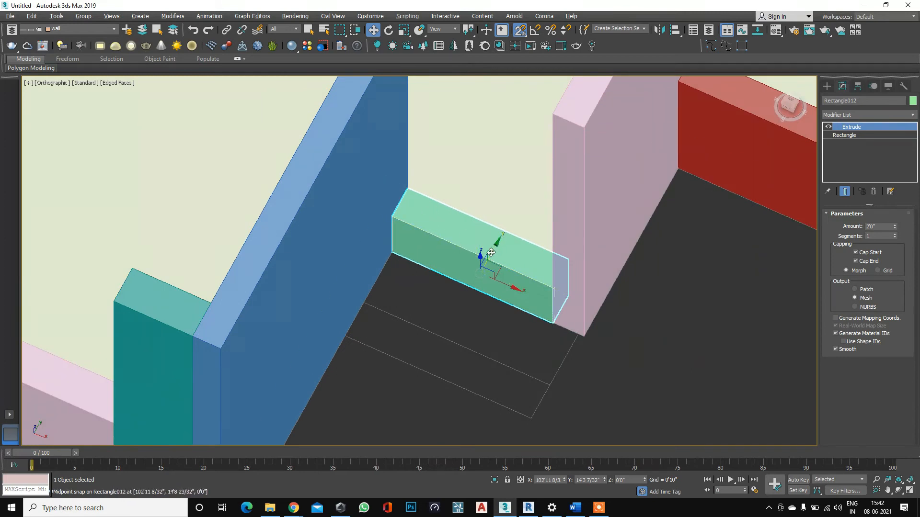
pyautogui.scroll(-3, 537, 341)
pyautogui.scroll(3, 537, 341)
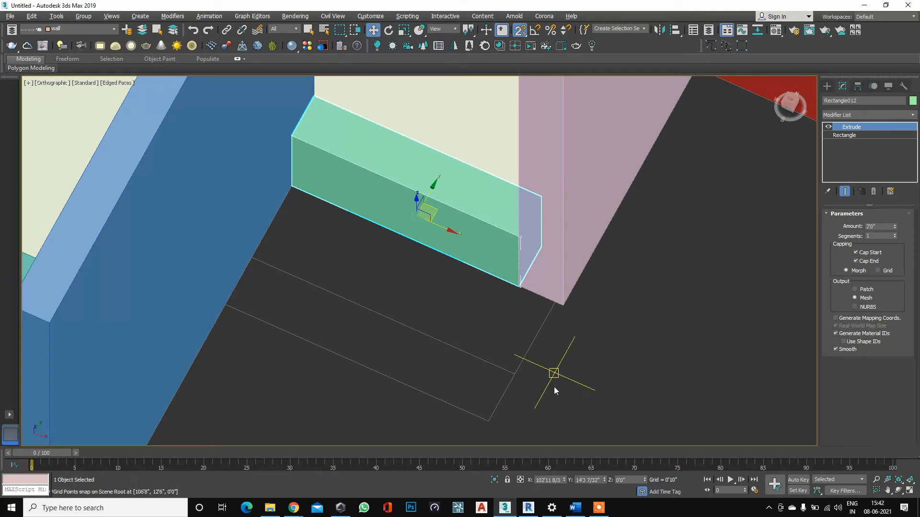
pyautogui.click(741, 46)
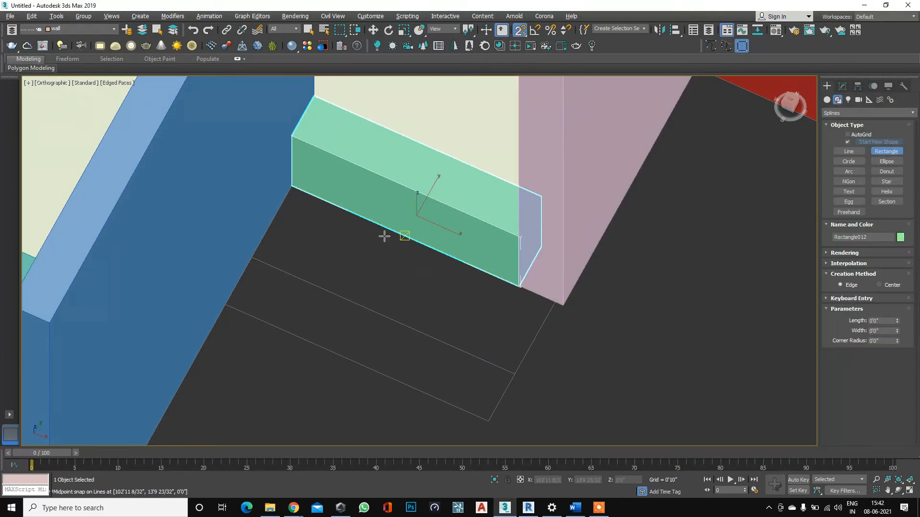
pyautogui.scroll(-4, 382, 237)
pyautogui.scroll(3, 318, 247)
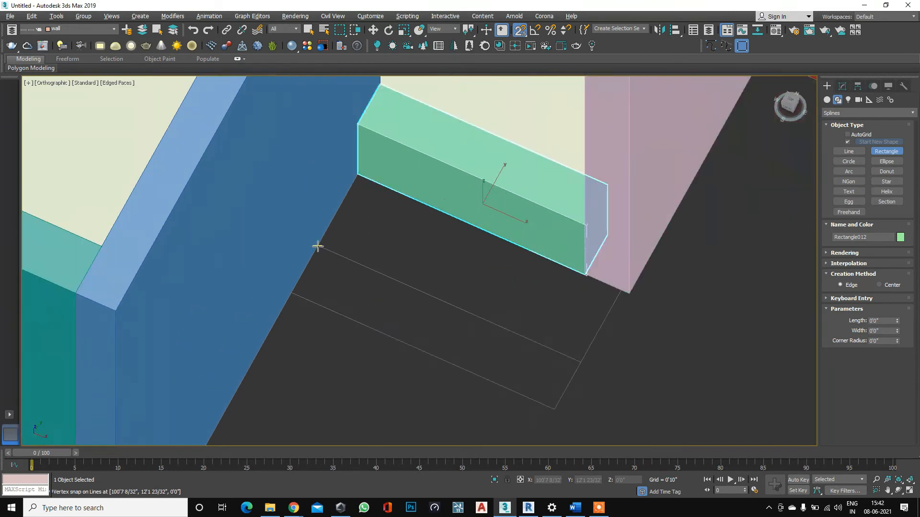
pyautogui.scroll(-2, 429, 283)
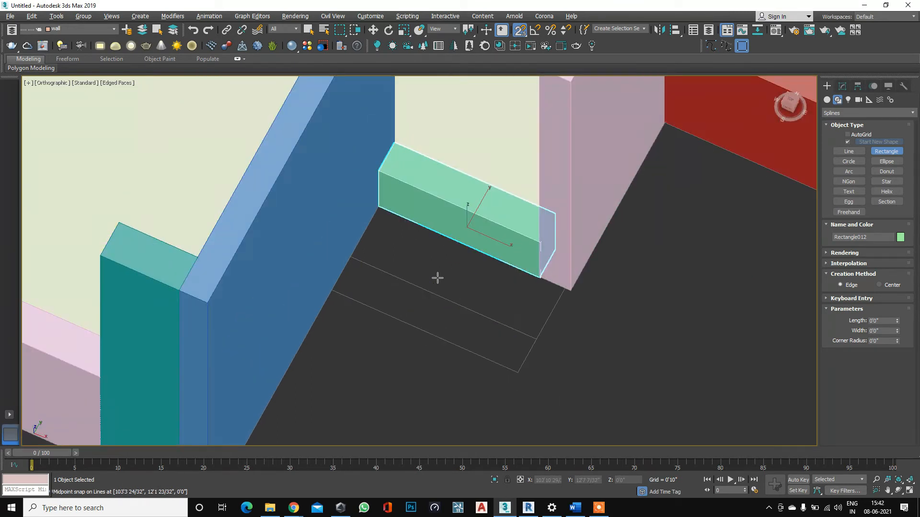
pyautogui.click(521, 30)
pyautogui.click(517, 76)
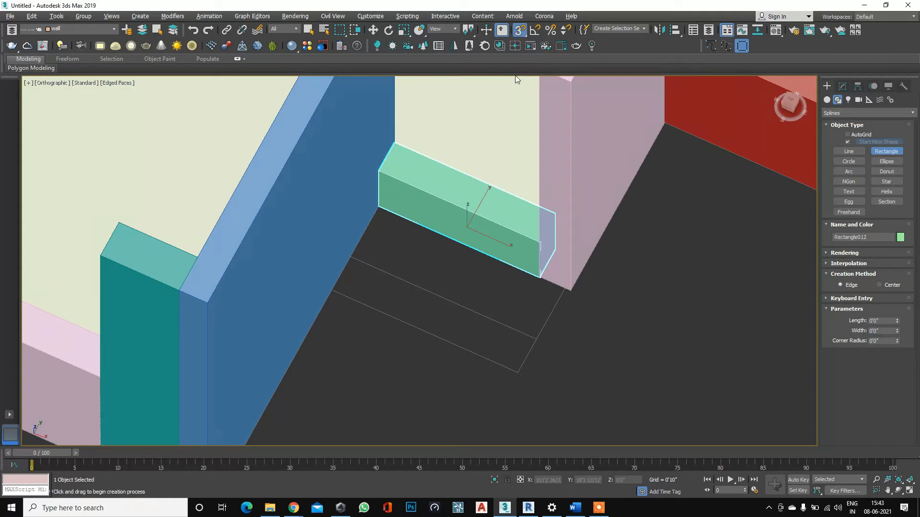
pyautogui.moveTo(351, 258); pyautogui.dragTo(563, 292)
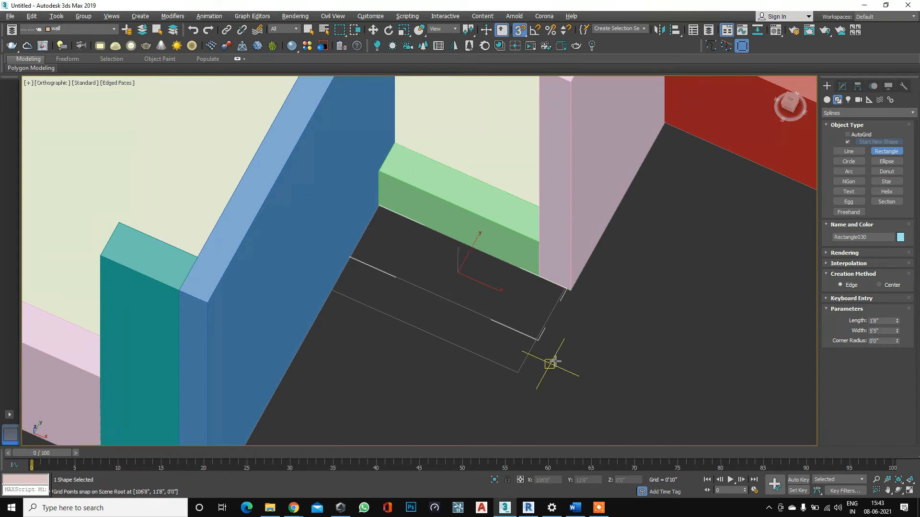
# Delete the misplaced rectangle, switch to 2.5D snapping and redraw it about 1'8" by 5'5" over the tread nearest the doorway.
pyautogui.press('Delete')
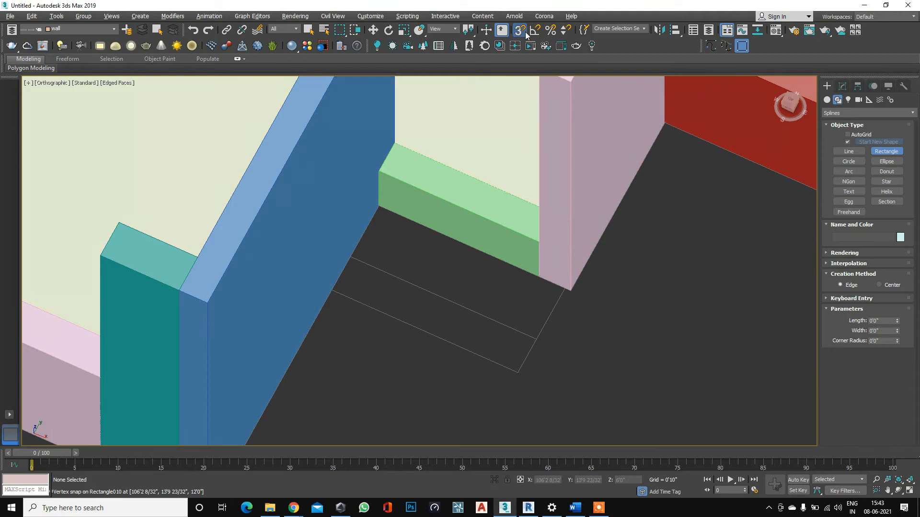
pyautogui.moveTo(526, 34); pyautogui.dragTo(520, 56)
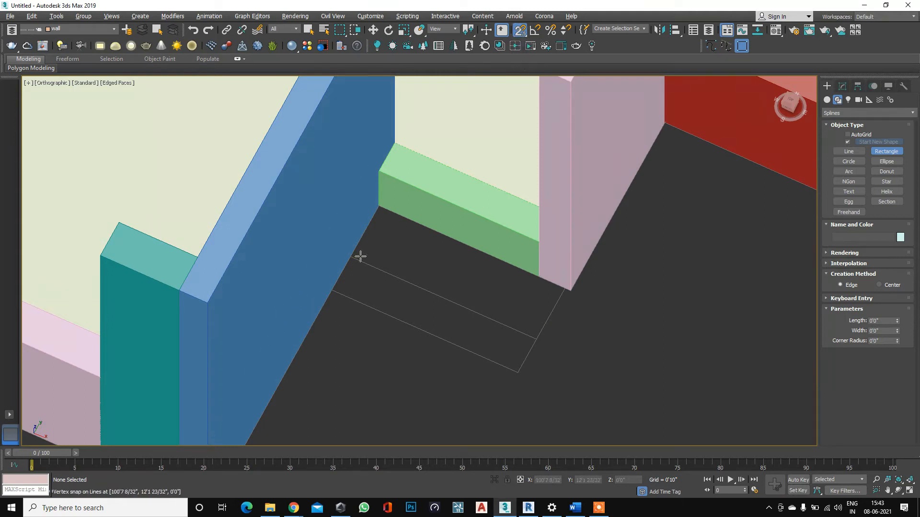
pyautogui.moveTo(350, 257); pyautogui.dragTo(518, 338)
# Draw a rectangle about 1'1" by 5'5" over the outer tread and apply an Edit Spline modifier to it.
pyautogui.moveTo(332, 290); pyautogui.dragTo(536, 341)
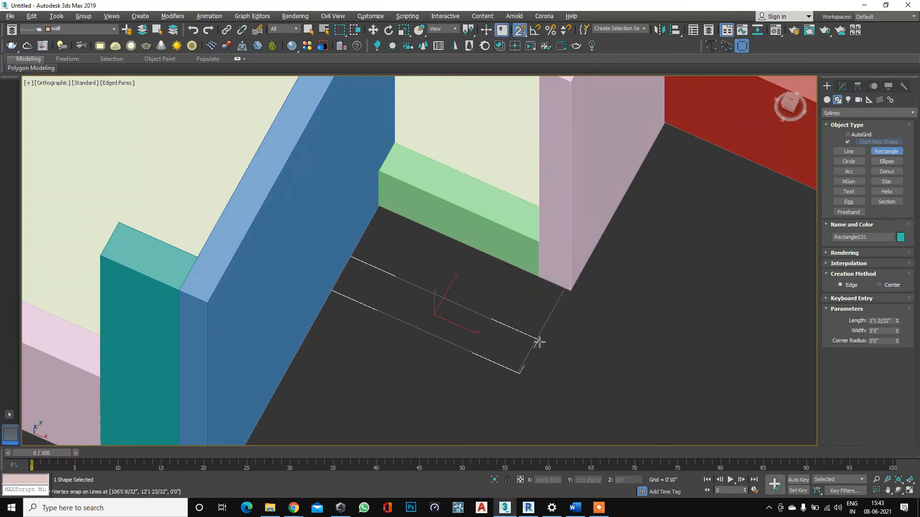
pyautogui.click(712, 46)
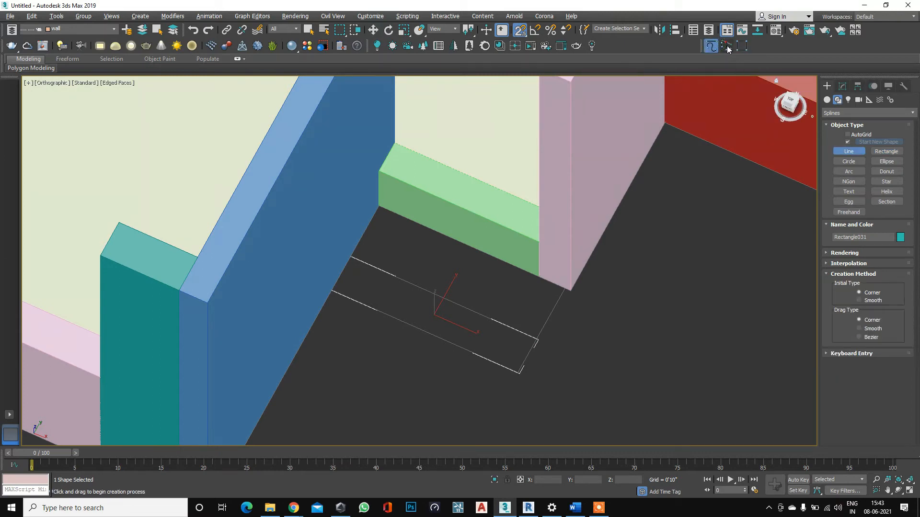
pyautogui.click(726, 47)
pyautogui.click(850, 115)
pyautogui.click(850, 115)
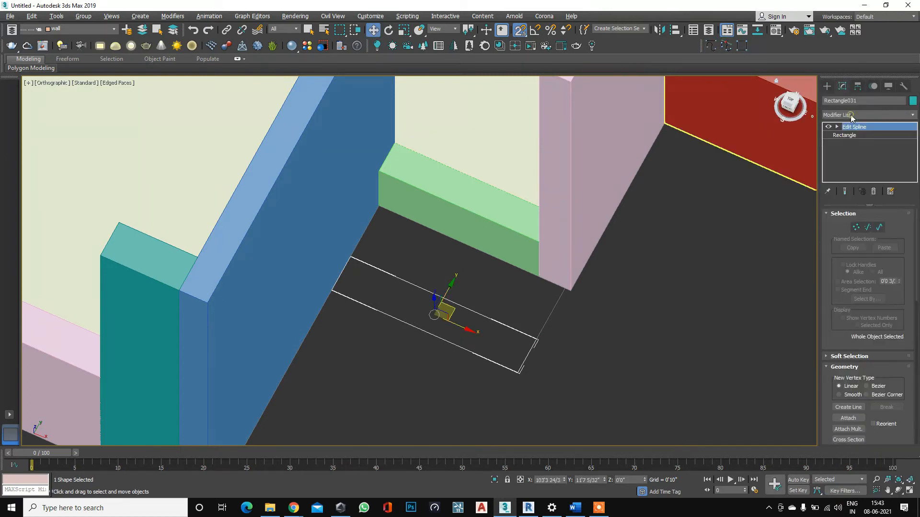
# Examine the outer tread outline and its position relative to the entrance walls and the plan lines.
pyautogui.scroll(-4, 472, 266)
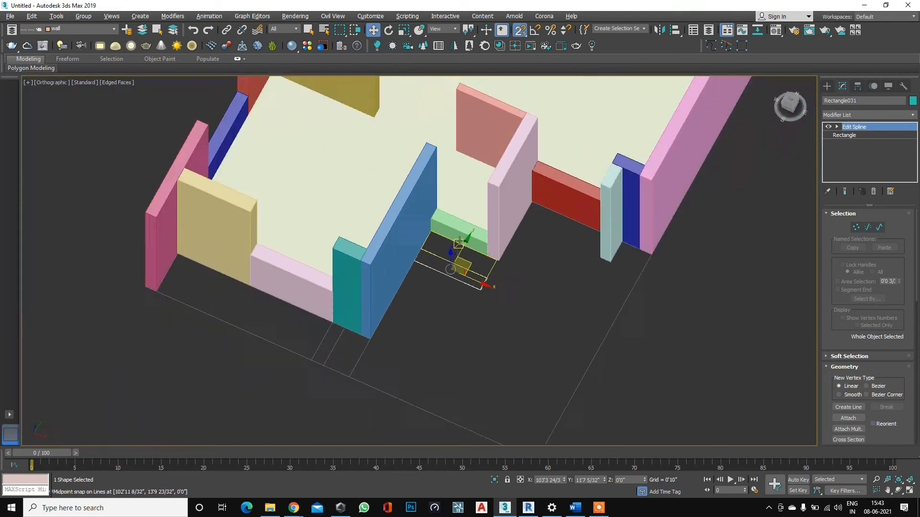
pyautogui.scroll(4, 481, 268)
pyautogui.scroll(-2, 446, 259)
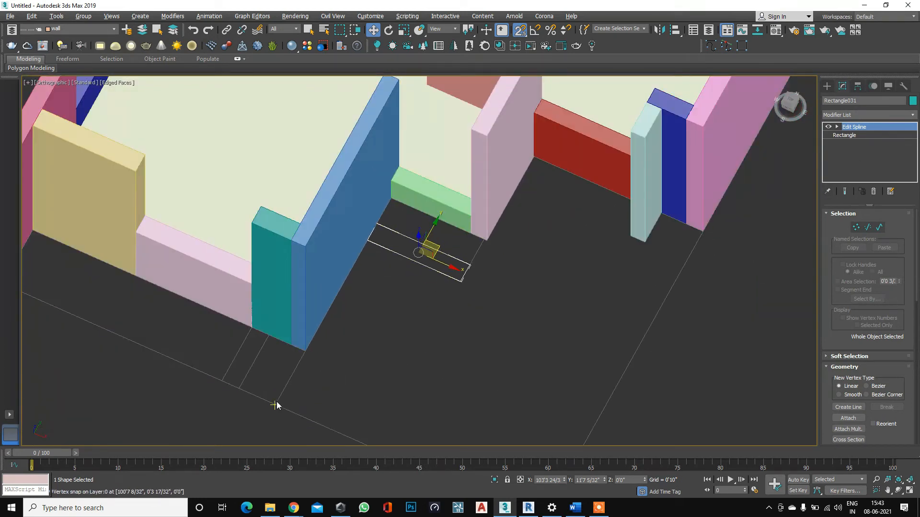
pyautogui.scroll(-2, 275, 401)
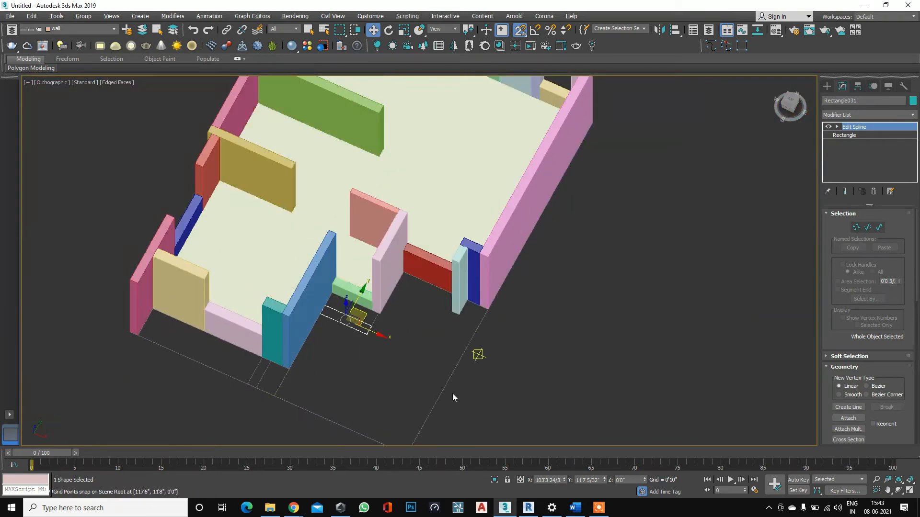
pyautogui.scroll(4, 282, 370)
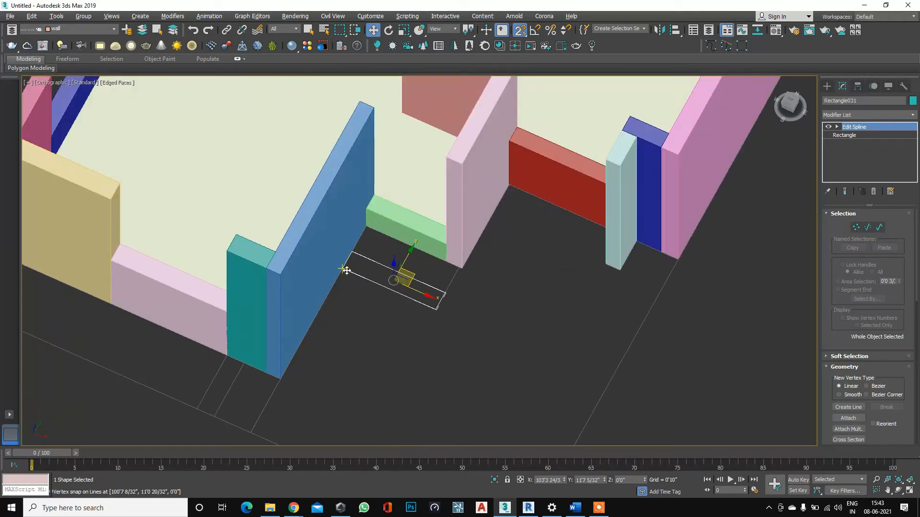
pyautogui.scroll(3, 389, 303)
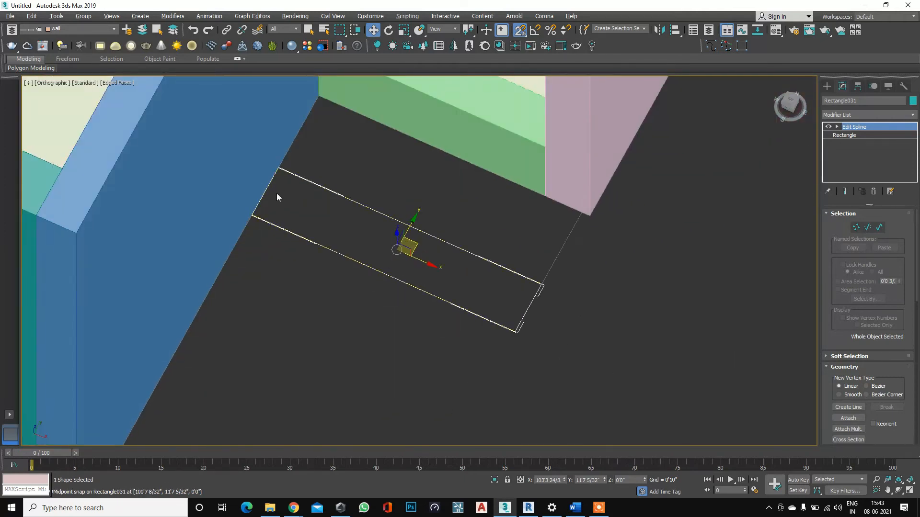
pyautogui.scroll(-3, 393, 237)
pyautogui.scroll(5, 372, 219)
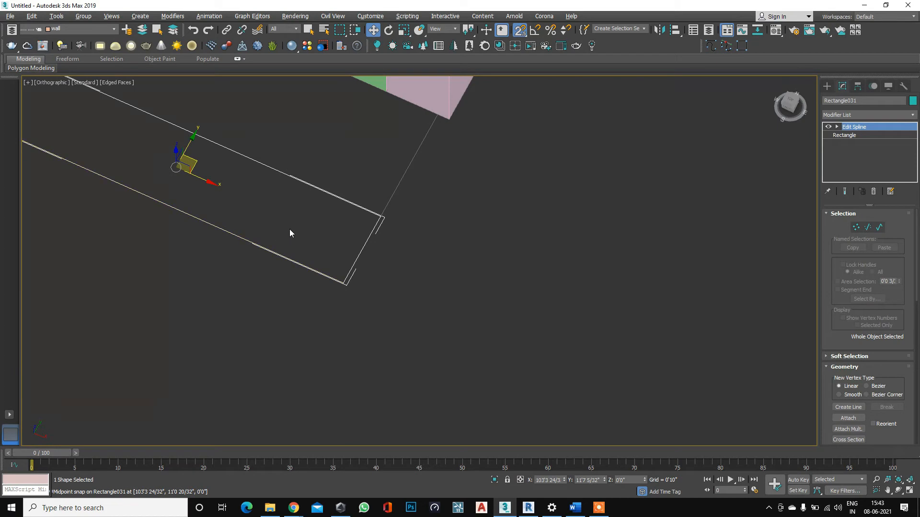
pyautogui.scroll(-5, 357, 257)
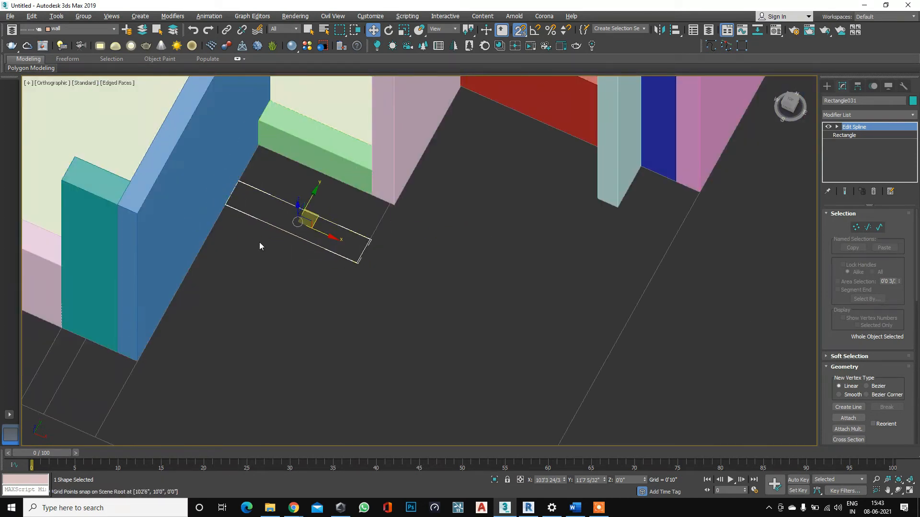
pyautogui.scroll(-2, 379, 239)
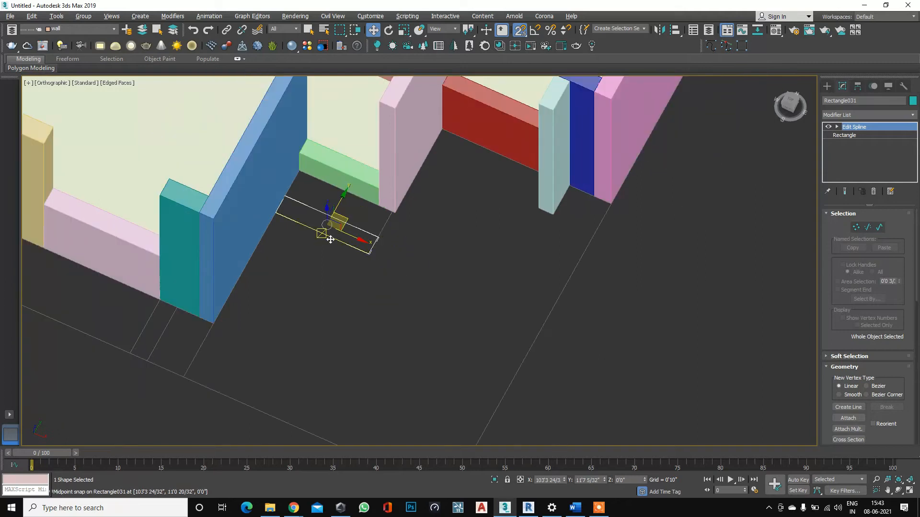
# Extrude the outer tread rectangle by 1'0".
pyautogui.click(849, 115)
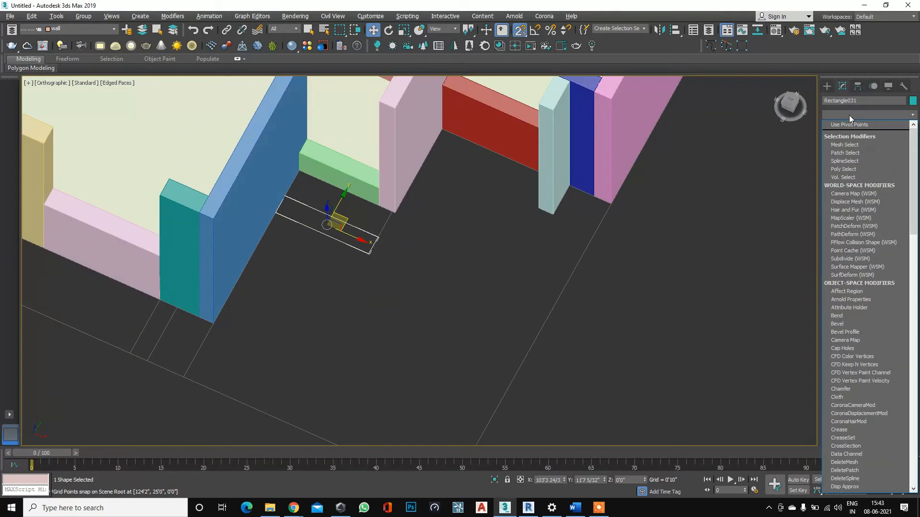
pyautogui.write('ex')
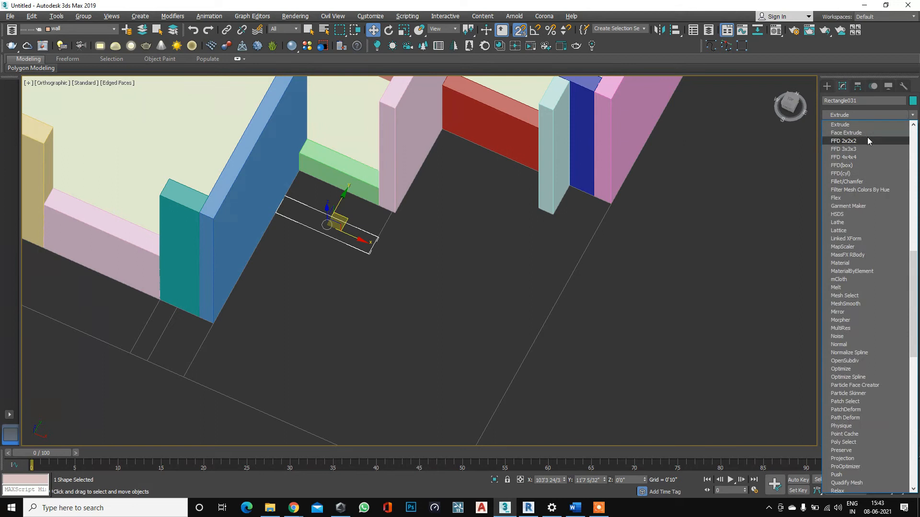
pyautogui.click(844, 125)
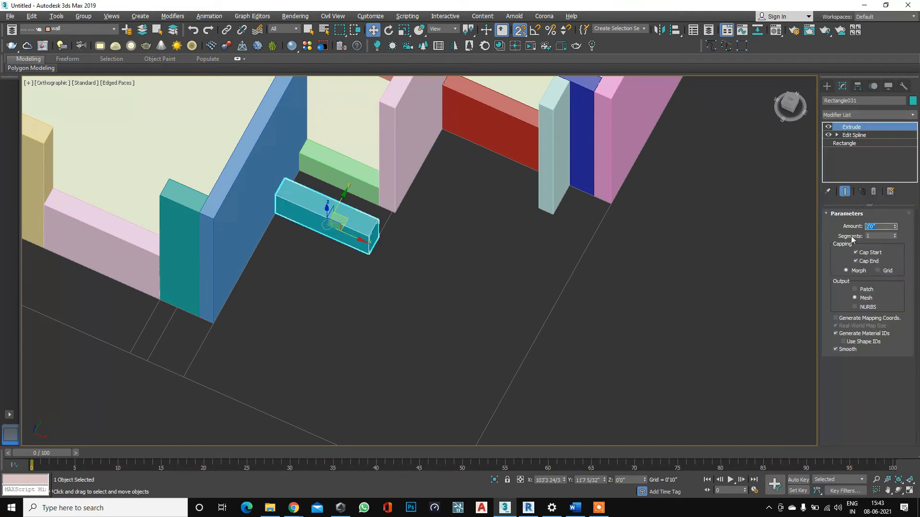
pyautogui.press('Return')
# Select the rectangle between the outer step and the doorway and extrude it by 1'6".
pyautogui.scroll(3, 420, 252)
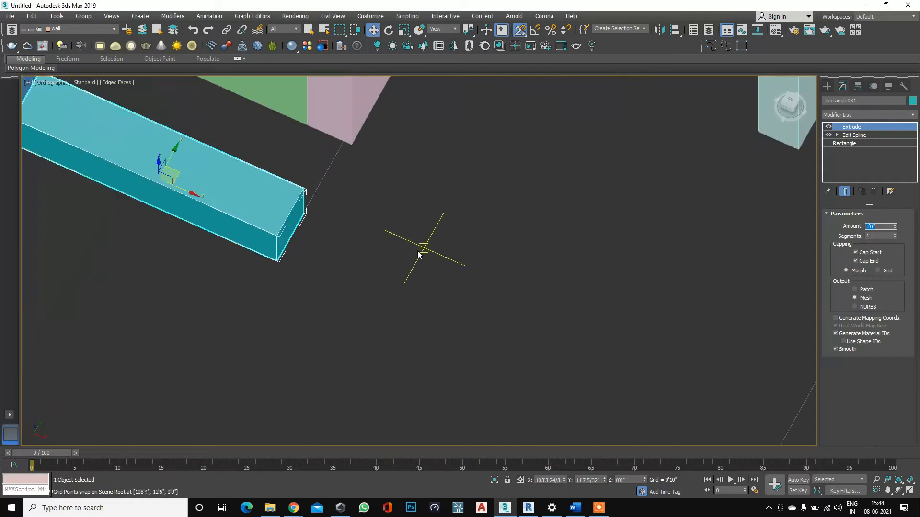
pyautogui.scroll(-1, 251, 217)
pyautogui.click(298, 191)
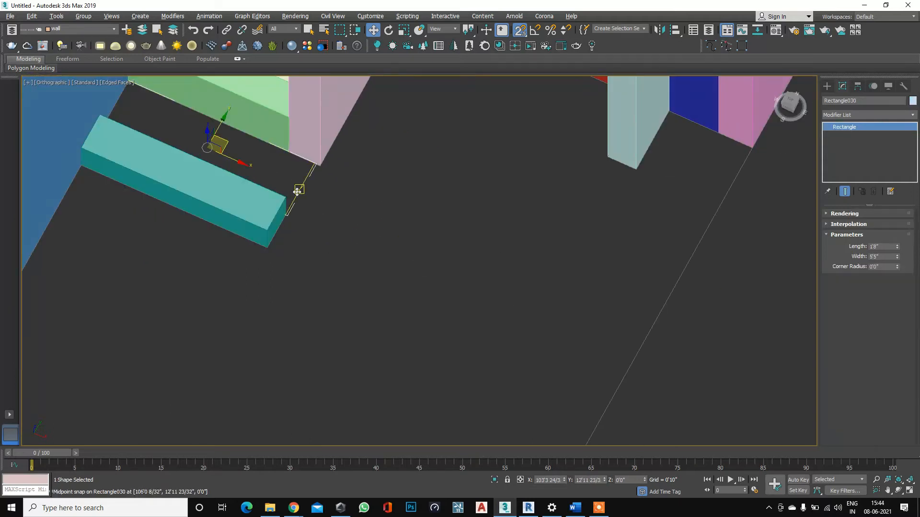
pyautogui.click(844, 115)
pyautogui.write('ex')
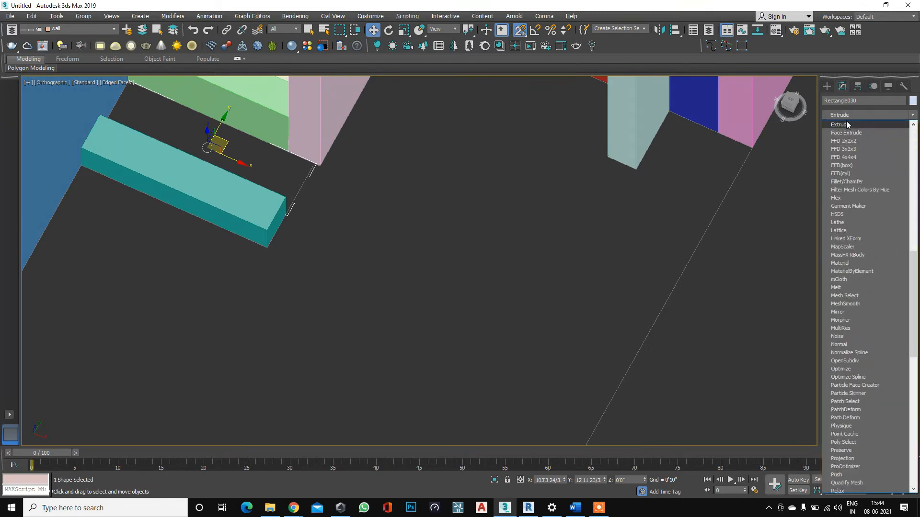
pyautogui.click(847, 124)
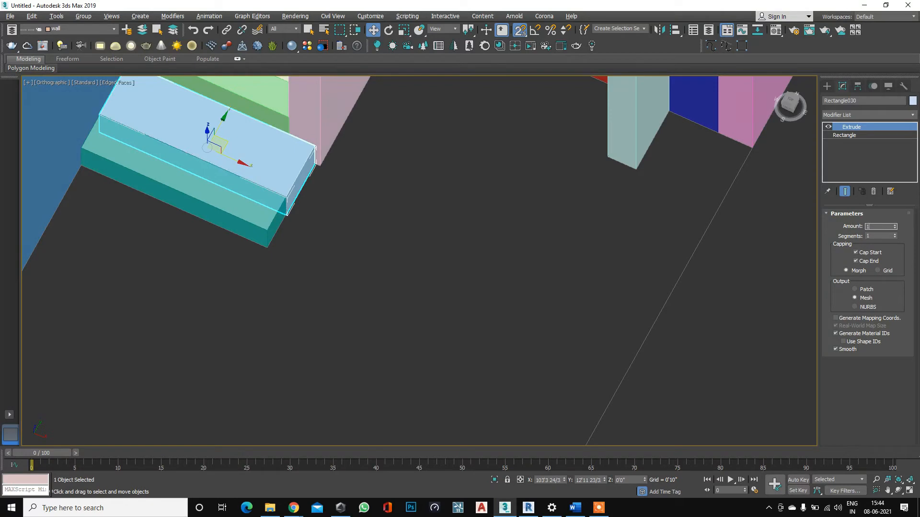
pyautogui.press('Return')
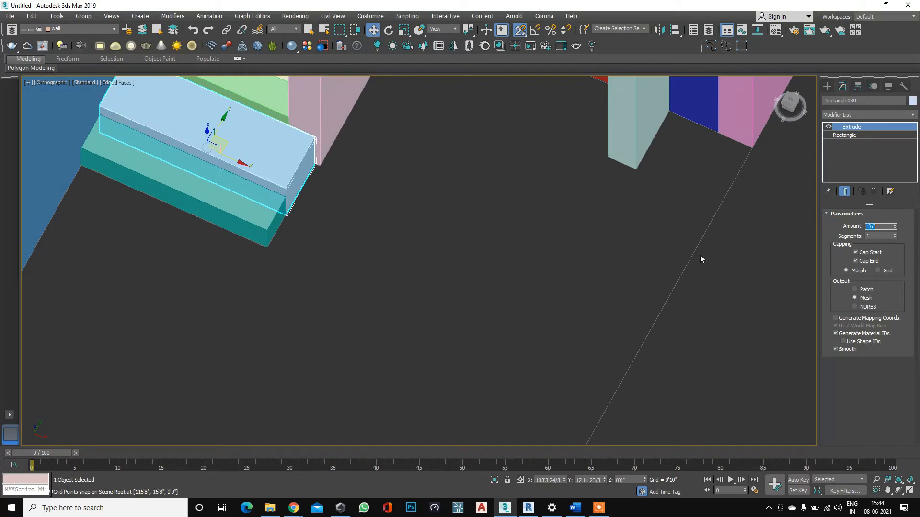
# Unhide the porch slab in front of the entrance.
pyautogui.scroll(-3, 370, 289)
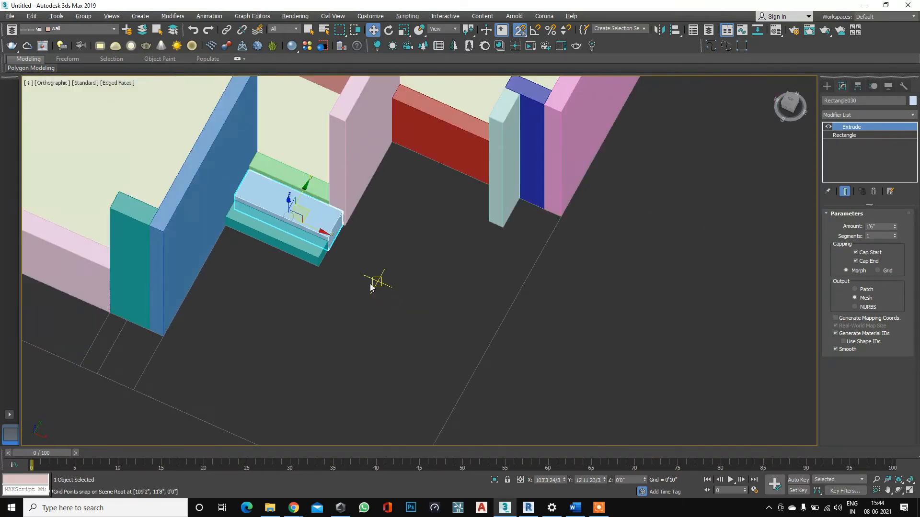
pyautogui.hotkey('ctrl', 'r')
pyautogui.moveTo(370, 281); pyautogui.dragTo(390, 312)
pyautogui.scroll(5, 336, 263)
pyautogui.scroll(-3, 389, 291)
pyautogui.rightClick(386, 293)
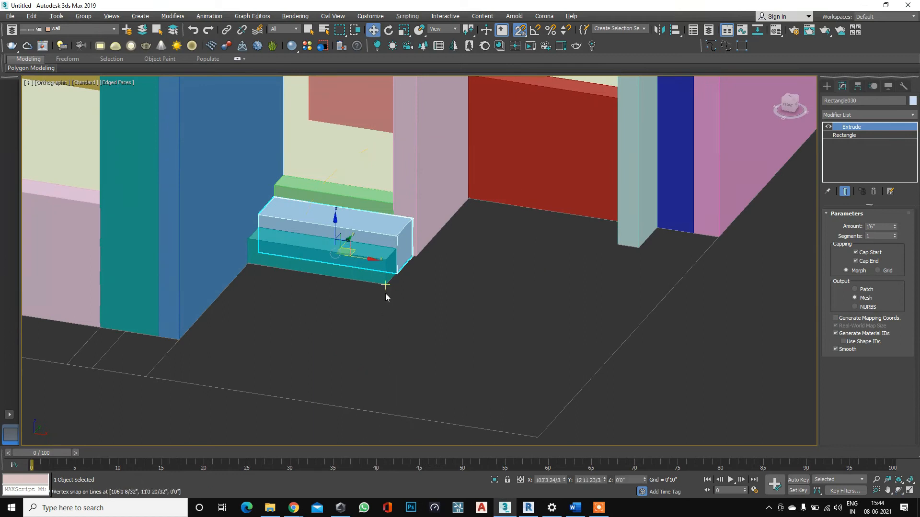
pyautogui.scroll(-5, 387, 294)
pyautogui.rightClick(589, 321)
pyautogui.click(615, 271)
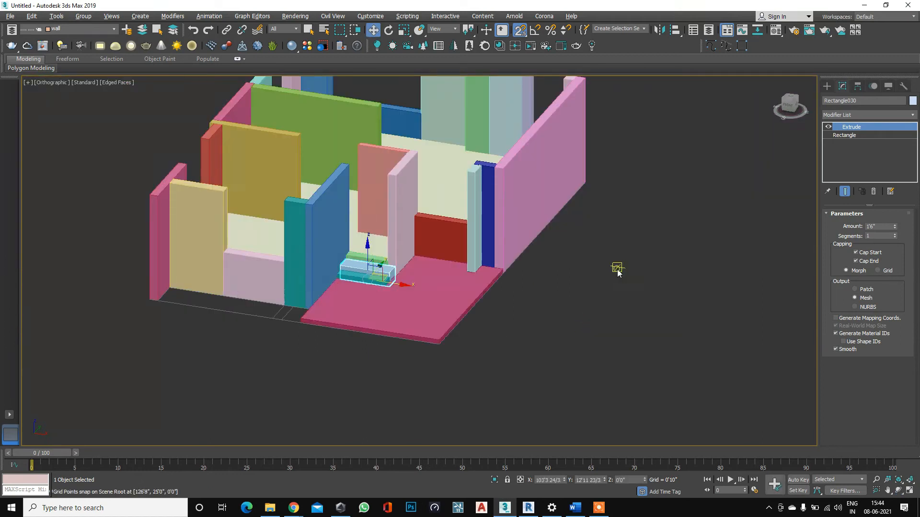
# Examine the entrance steps and how they sit on the porch slab from several angles, and clear the selection.
pyautogui.scroll(6, 368, 268)
pyautogui.scroll(3, 364, 269)
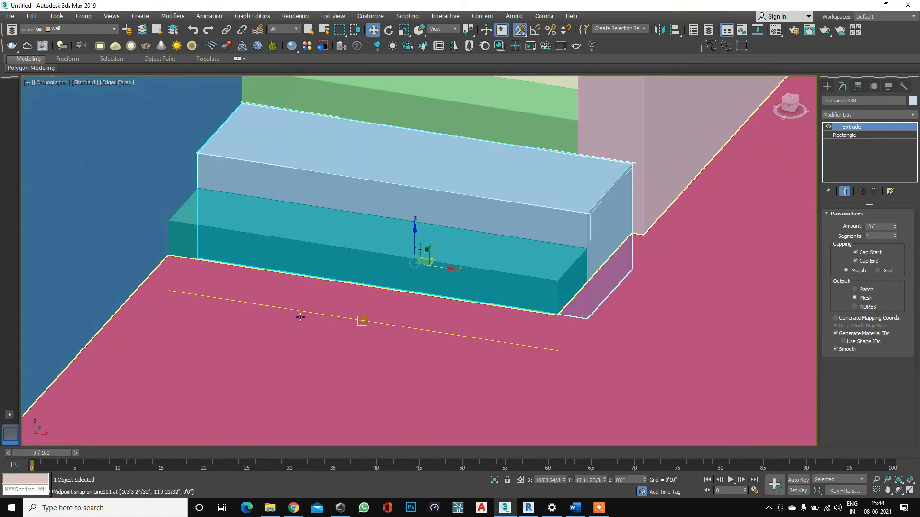
pyautogui.scroll(-2, 336, 226)
pyautogui.hotkey('ctrl', 'r')
pyautogui.moveTo(477, 279); pyautogui.dragTo(424, 262)
pyautogui.moveTo(424, 260); pyautogui.dragTo(396, 304)
pyautogui.scroll(3, 401, 278)
pyautogui.scroll(-4, 342, 285)
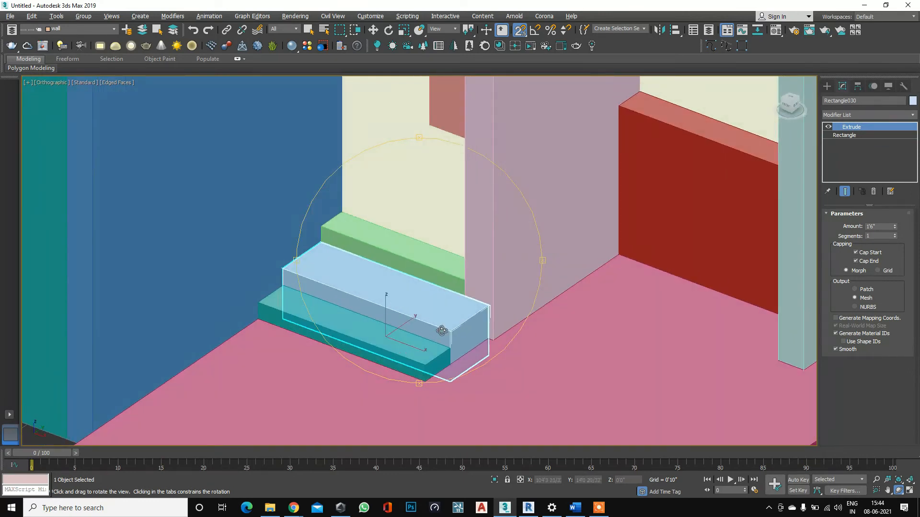
pyautogui.scroll(2, 442, 322)
pyautogui.scroll(3, 414, 325)
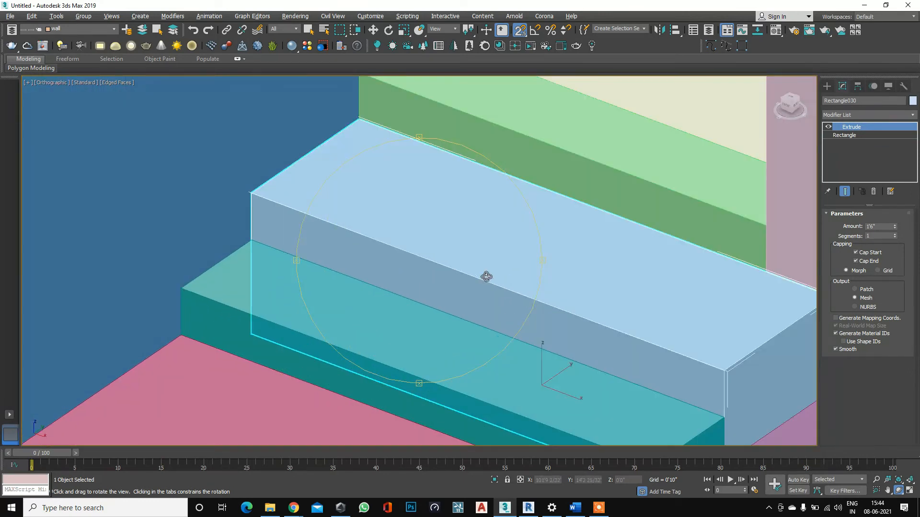
pyautogui.scroll(-3, 487, 277)
pyautogui.scroll(5, 575, 370)
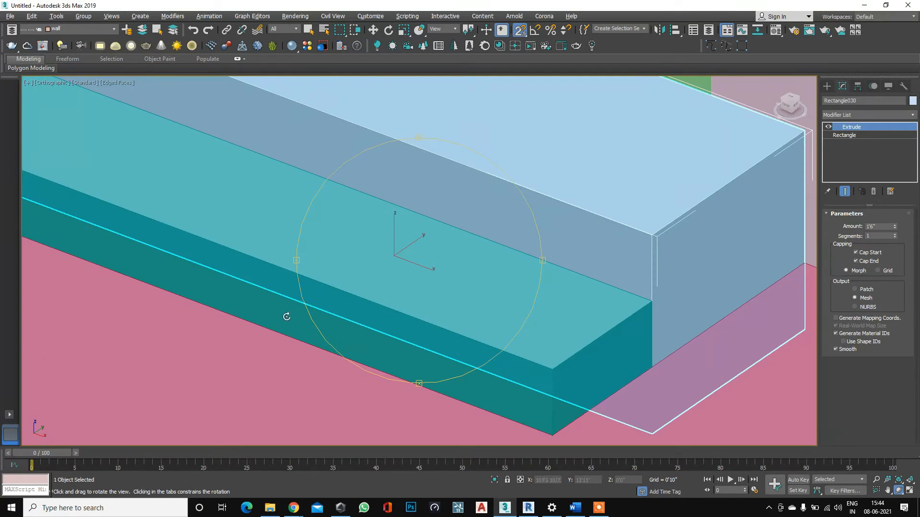
pyautogui.scroll(-3, 398, 297)
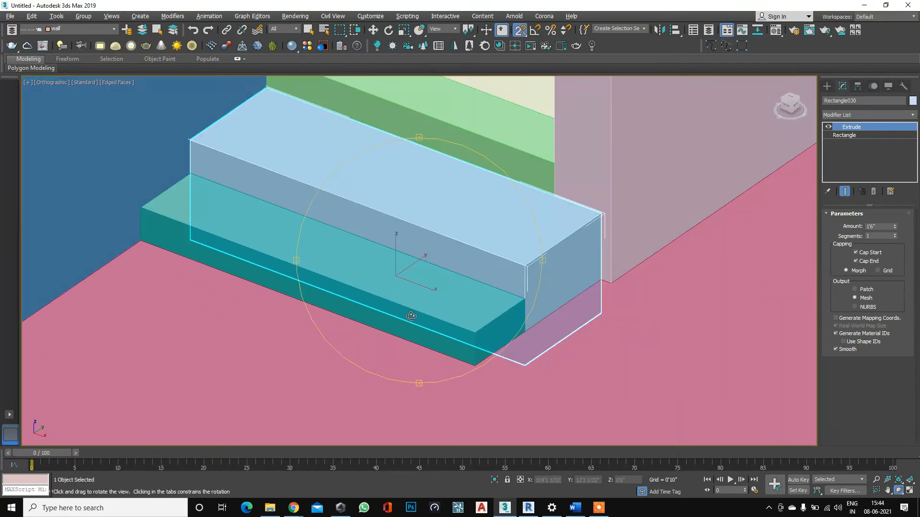
pyautogui.moveTo(411, 316); pyautogui.dragTo(444, 317)
pyautogui.moveTo(488, 263)
pyautogui.mouseDown()
pyautogui.moveTo(495, 302)
pyautogui.moveTo(479, 287)
pyautogui.moveTo(485, 258)
pyautogui.moveTo(482, 267)
pyautogui.mouseUp()
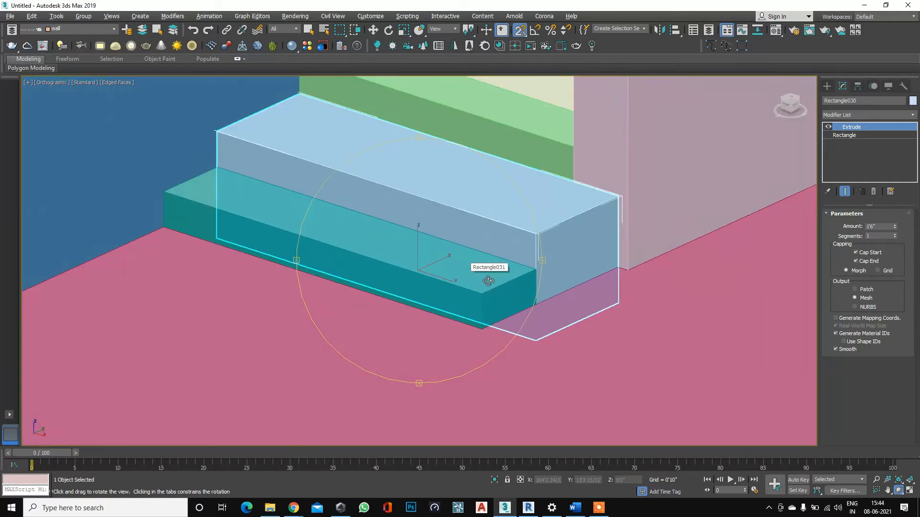
pyautogui.moveTo(416, 290); pyautogui.dragTo(447, 266)
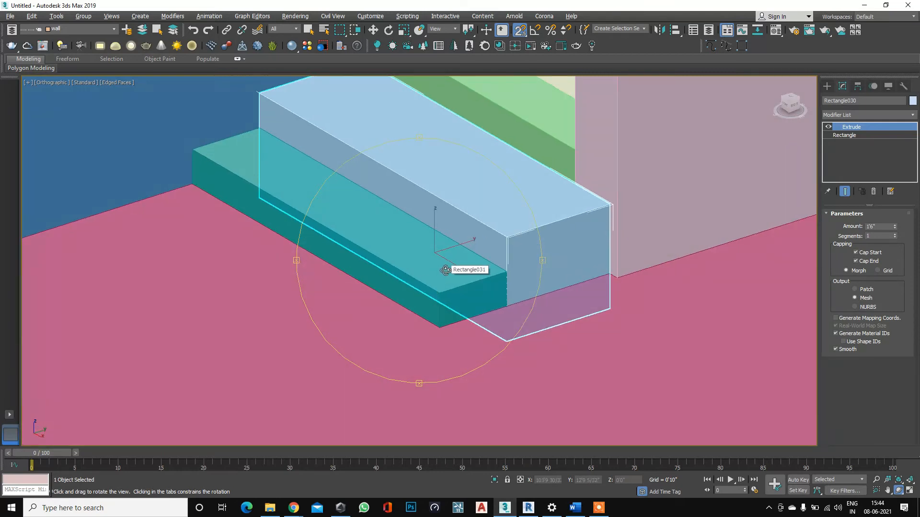
pyautogui.press('w')
pyautogui.scroll(-3, 426, 275)
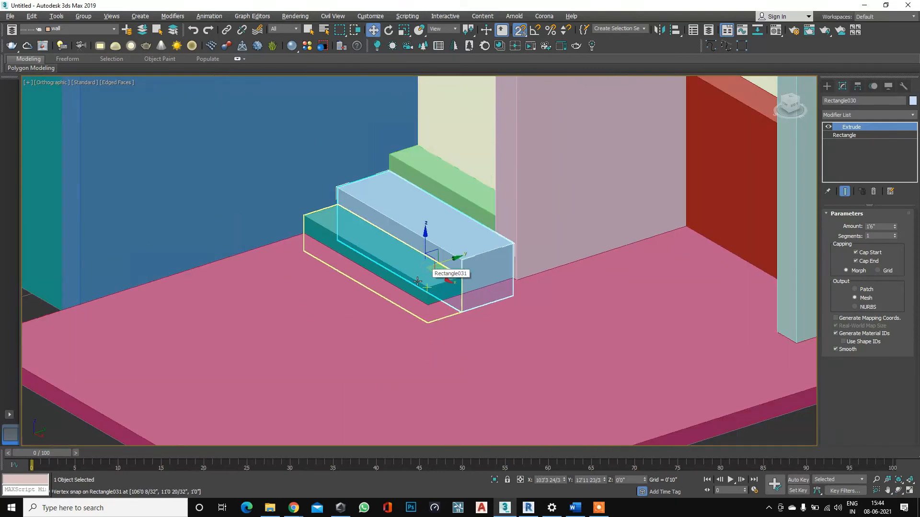
pyautogui.scroll(-3, 445, 264)
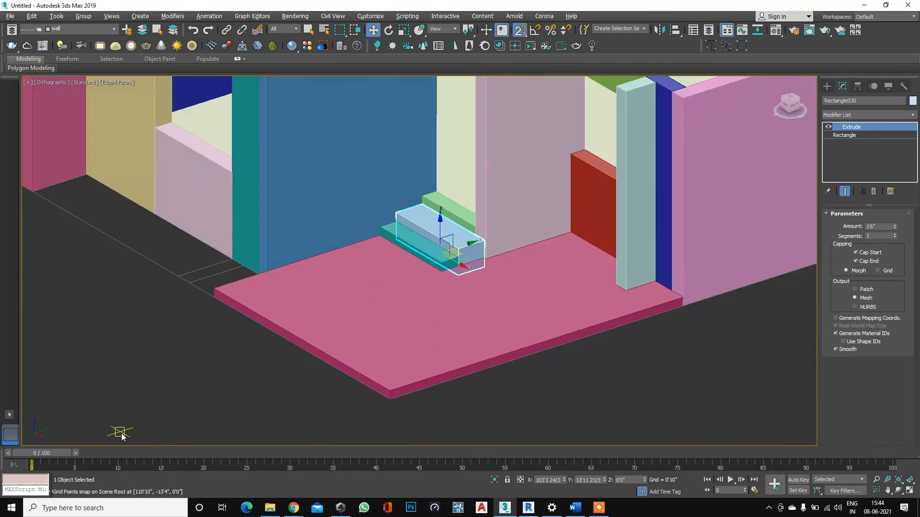
pyautogui.click(158, 402)
# Clone the outer entrance step in place as an independent copy.
pyautogui.scroll(3, 405, 268)
pyautogui.click(404, 266)
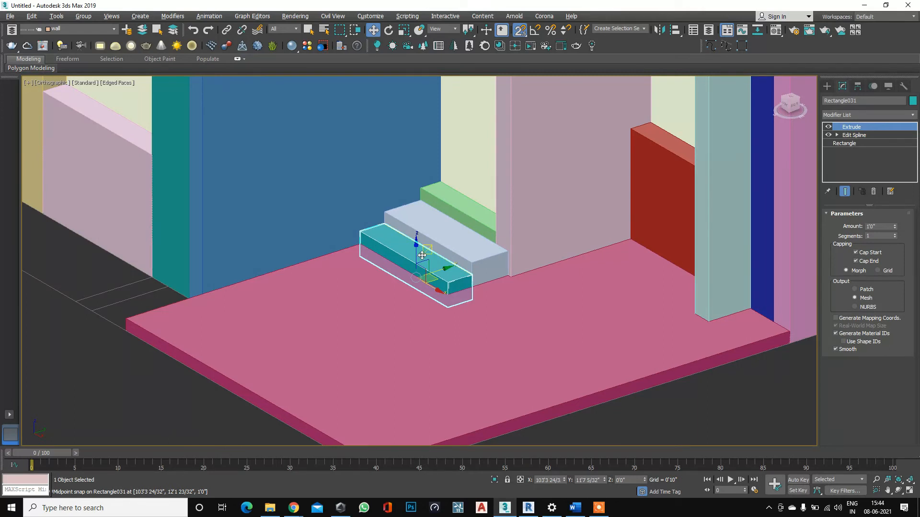
pyautogui.hotkey('ctrl', 'v')
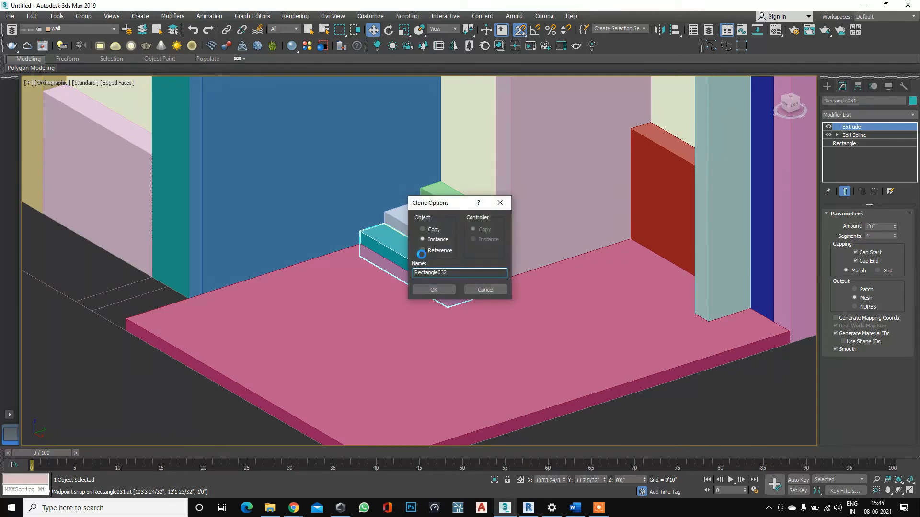
pyautogui.click(424, 229)
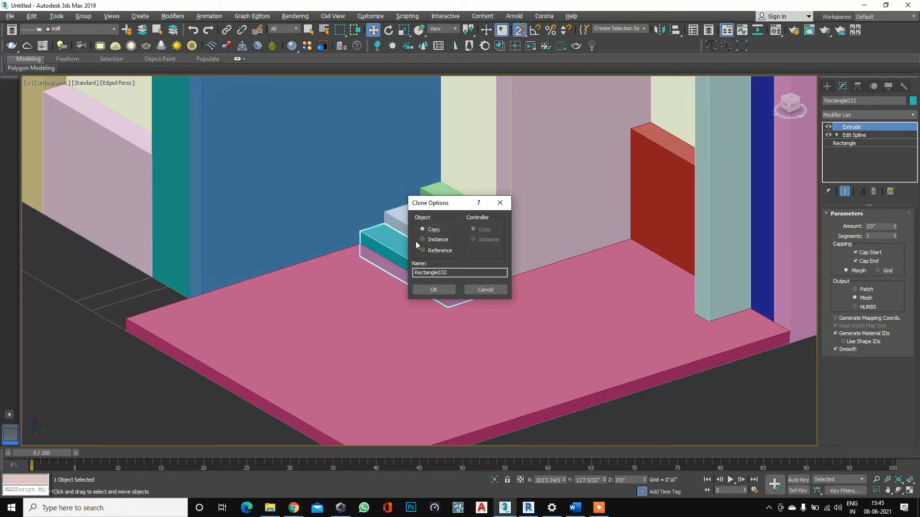
pyautogui.click(434, 289)
# Set the cloned step's extrusion amount to 0'1".
pyautogui.click(878, 226)
pyautogui.write('1')
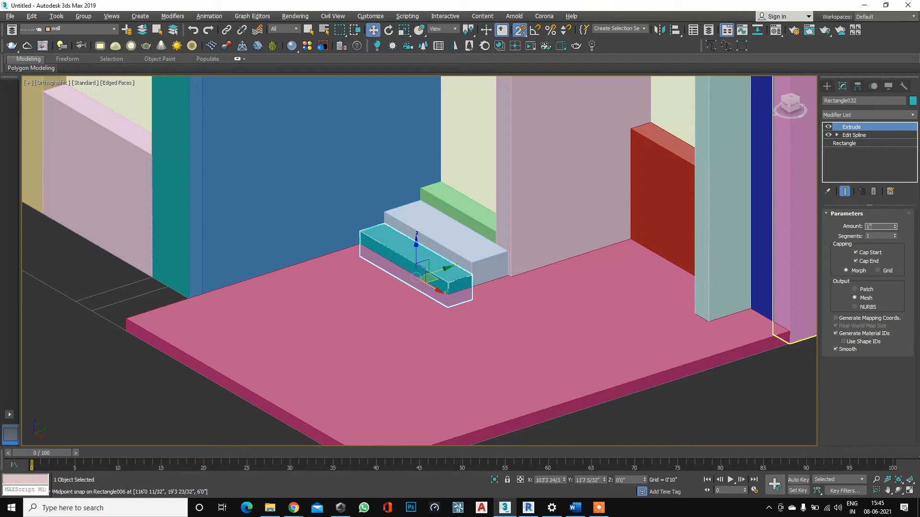
pyautogui.press('Return')
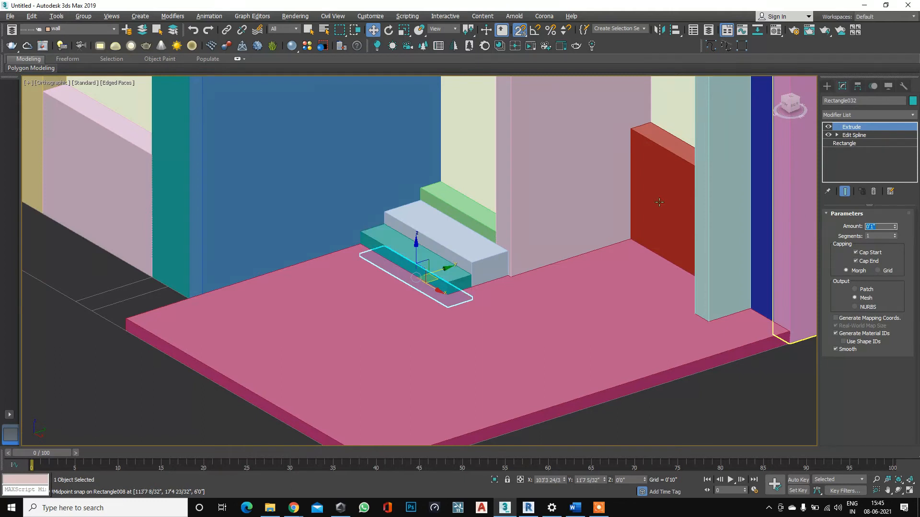
# Select the thin 1" slab at the outer step's base in wireframe display and switch snapping to 3D.
pyautogui.scroll(-5, 443, 286)
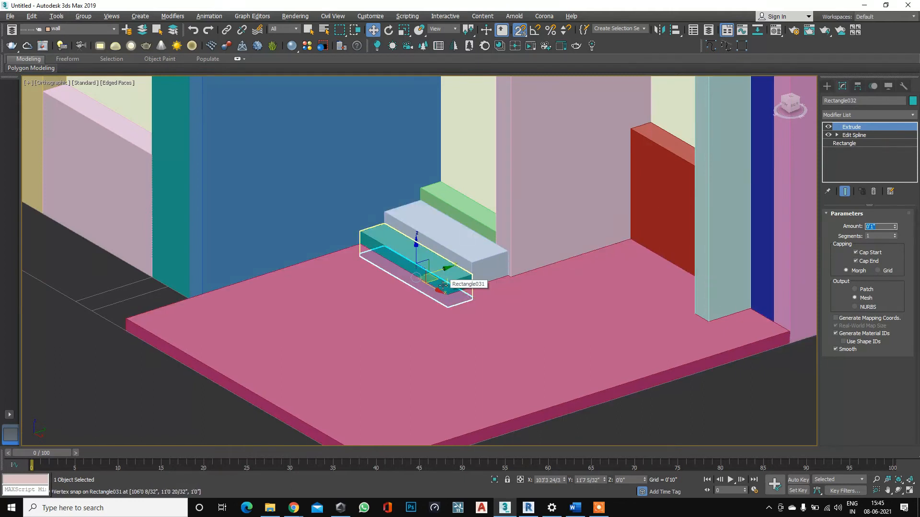
pyautogui.scroll(-3, 335, 345)
pyautogui.click(321, 366)
pyautogui.scroll(2, 369, 324)
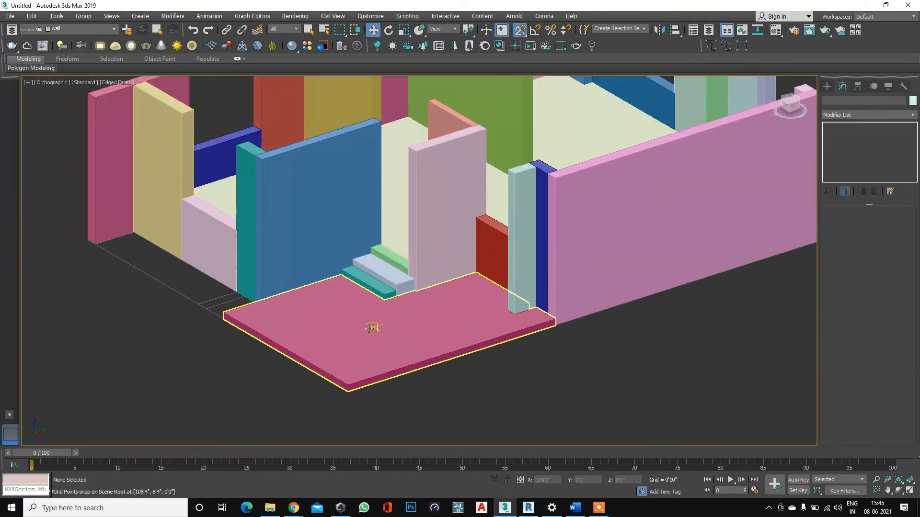
pyautogui.press('F3')
pyautogui.scroll(5, 369, 306)
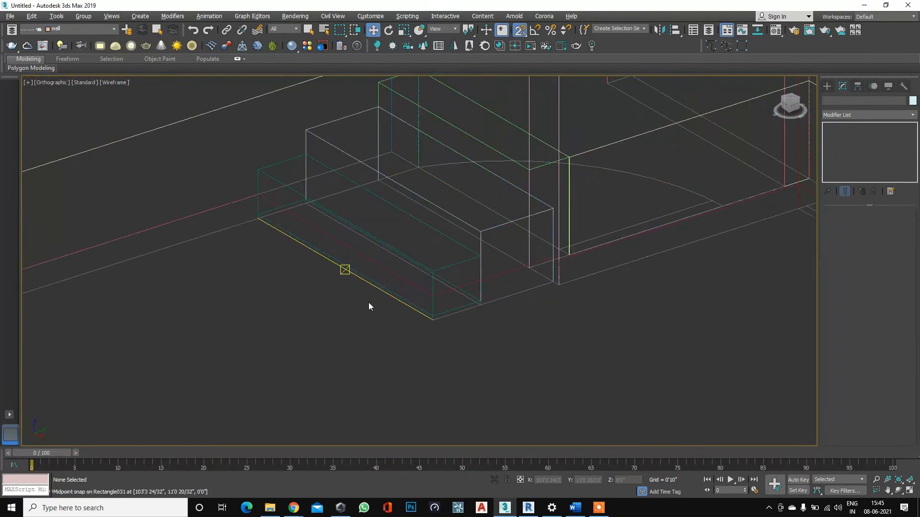
pyautogui.click(420, 310)
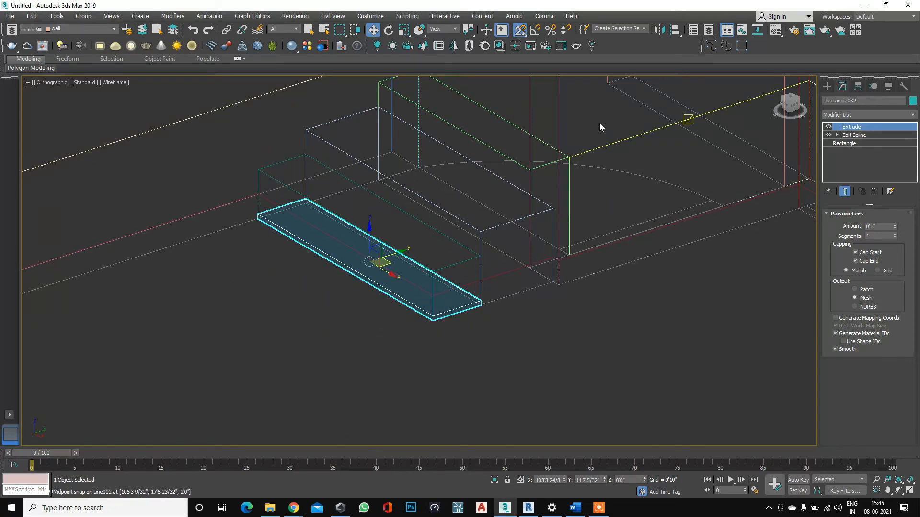
pyautogui.click(519, 30)
pyautogui.moveTo(519, 31); pyautogui.dragTo(522, 80)
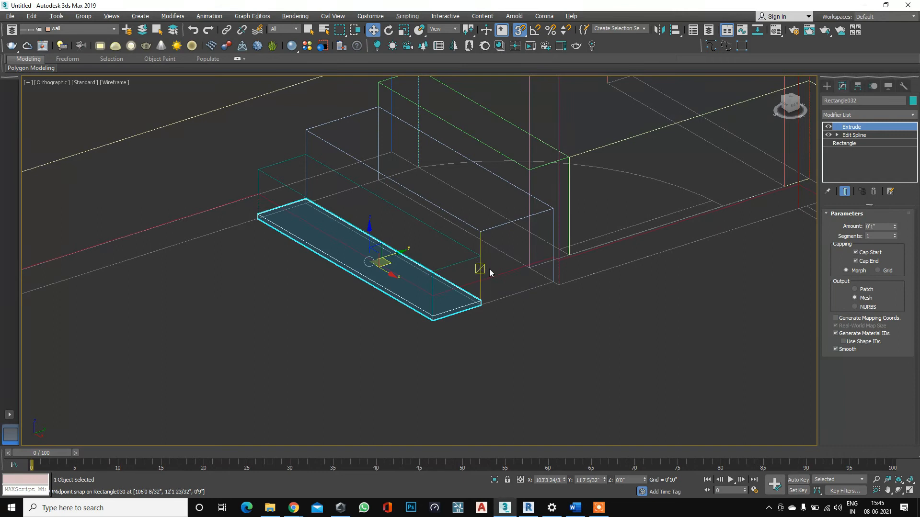
# Raise the thin slab vertically, snapping it onto the top of the outer step at a height of 1'0".
pyautogui.scroll(3, 374, 293)
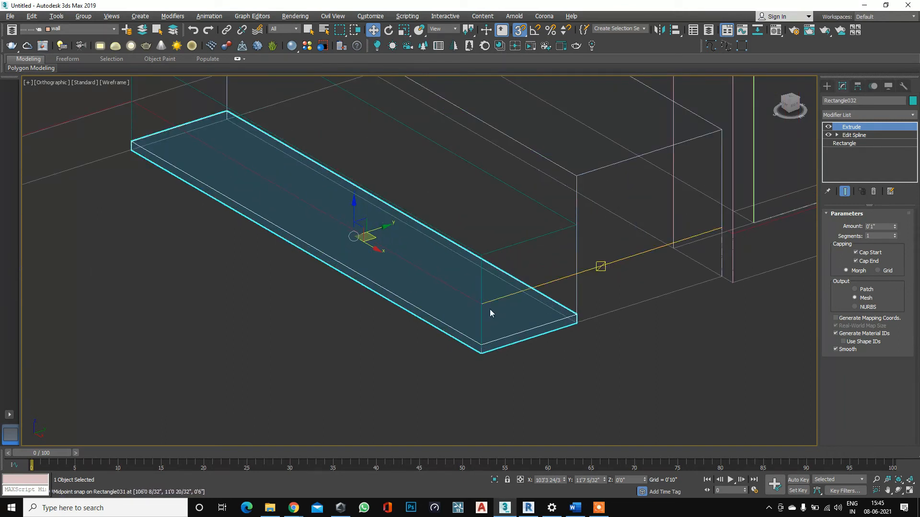
pyautogui.scroll(-3, 446, 302)
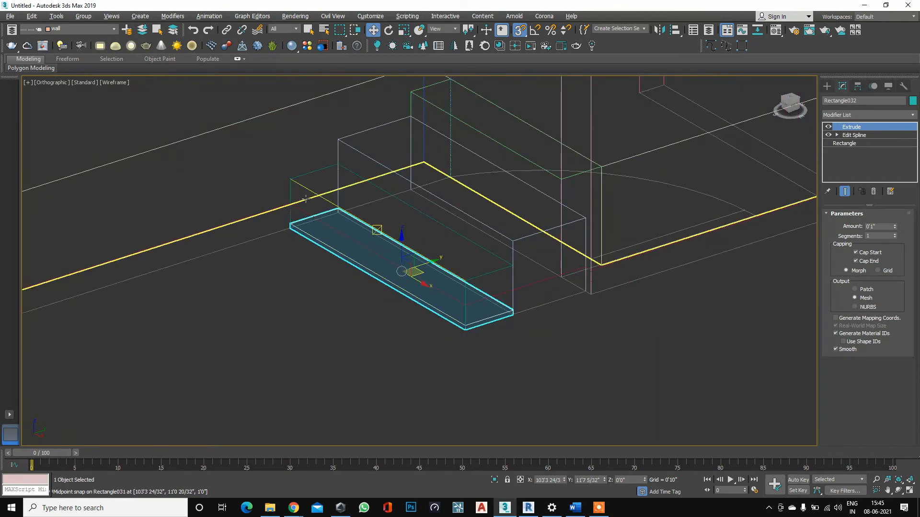
pyautogui.scroll(-4, 403, 162)
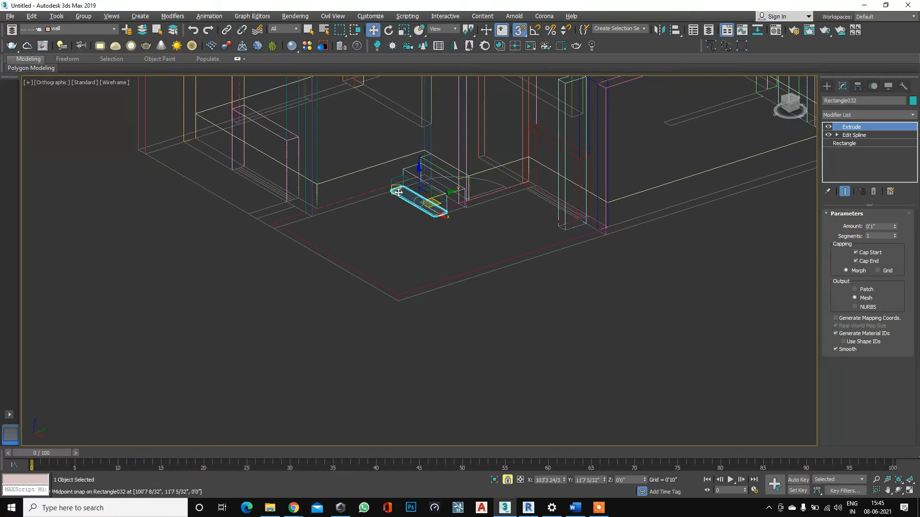
pyautogui.scroll(3, 397, 192)
pyautogui.scroll(-1, 553, 140)
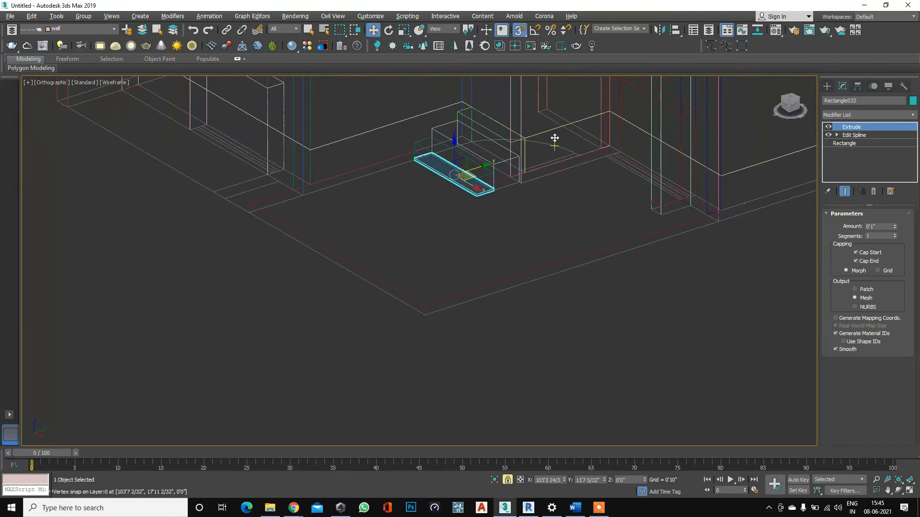
pyautogui.scroll(2, 464, 156)
pyautogui.scroll(3, 469, 179)
pyautogui.scroll(-2, 469, 179)
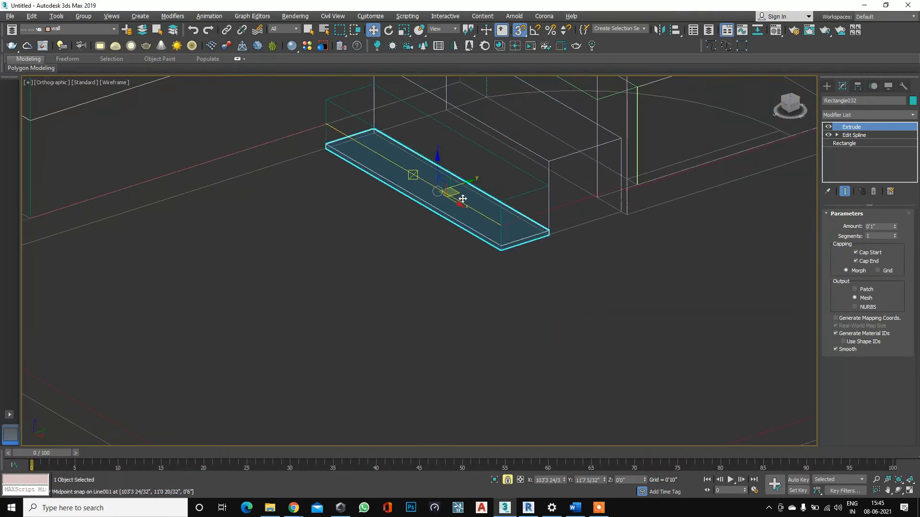
pyautogui.moveTo(436, 166); pyautogui.dragTo(482, 185)
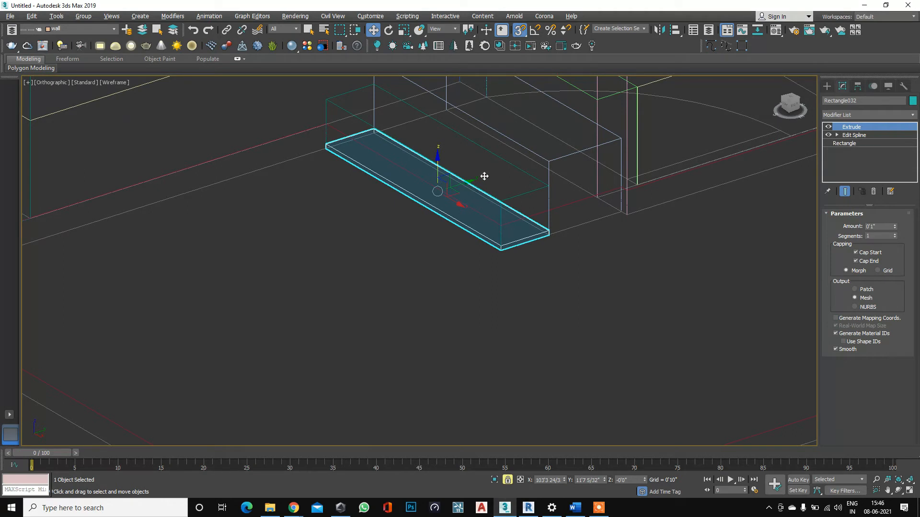
pyautogui.scroll(4, 546, 182)
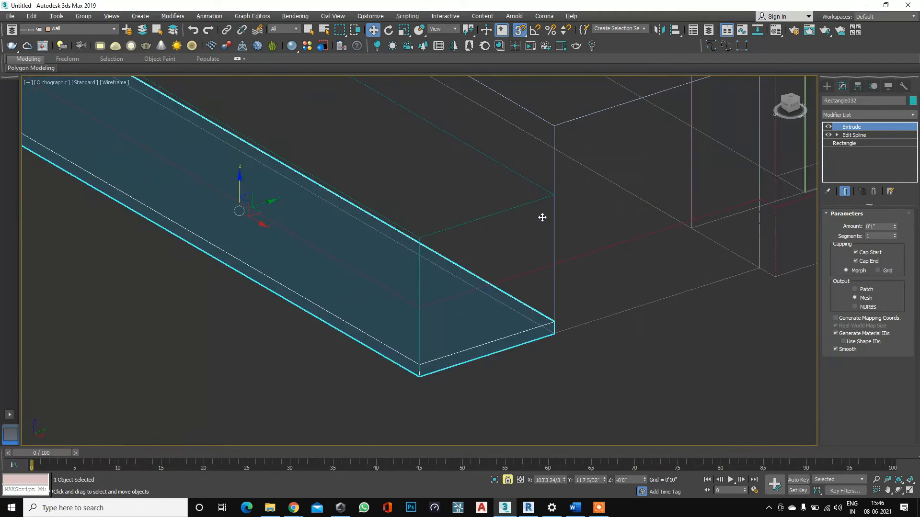
pyautogui.scroll(-5, 574, 183)
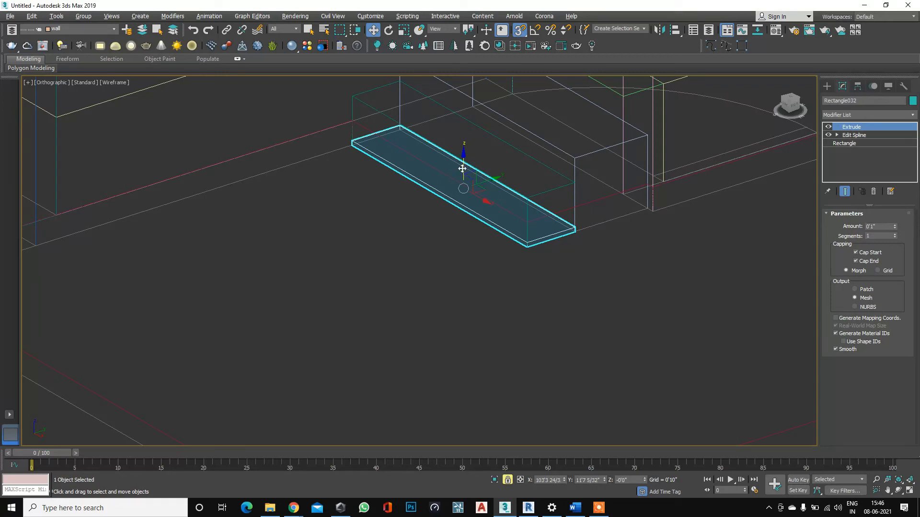
pyautogui.moveTo(463, 165); pyautogui.dragTo(569, 178)
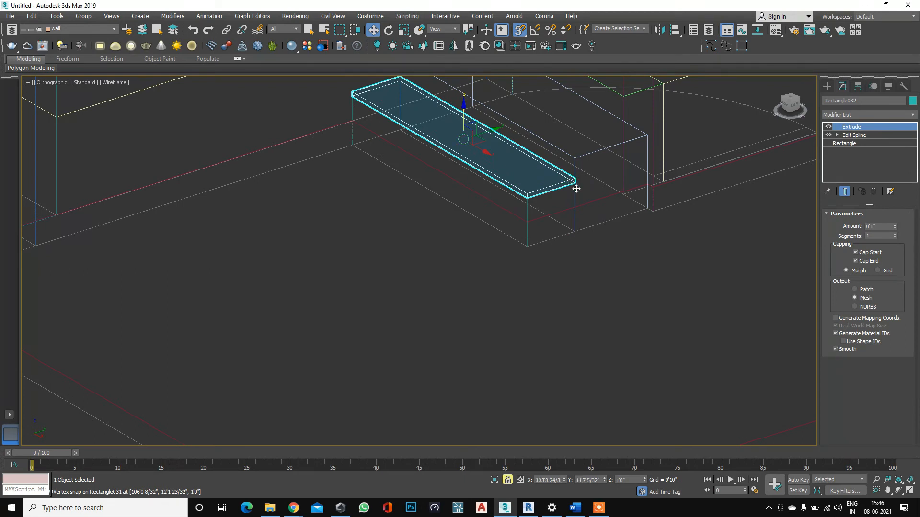
# Clone the thin slab upward as a single instance above the outer step.
pyautogui.scroll(5, 574, 185)
pyautogui.scroll(-2, 588, 166)
pyautogui.scroll(-5, 476, 192)
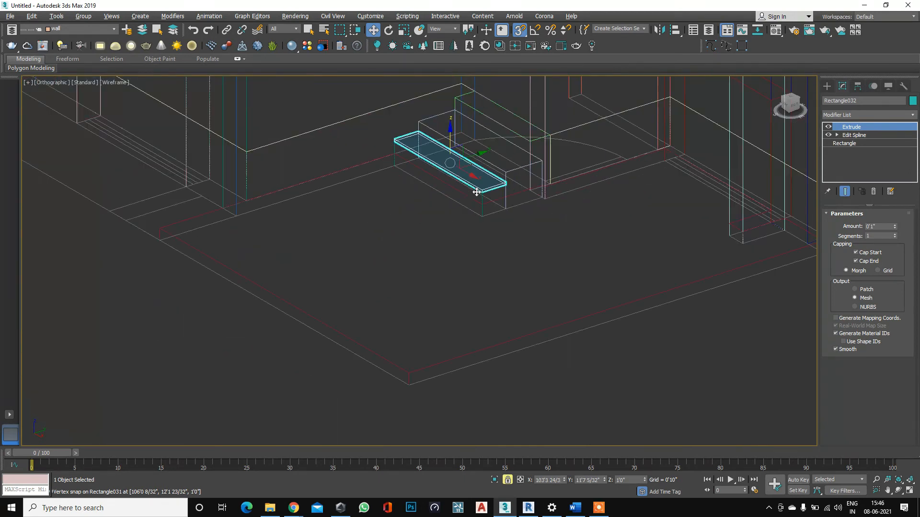
pyautogui.scroll(2, 525, 173)
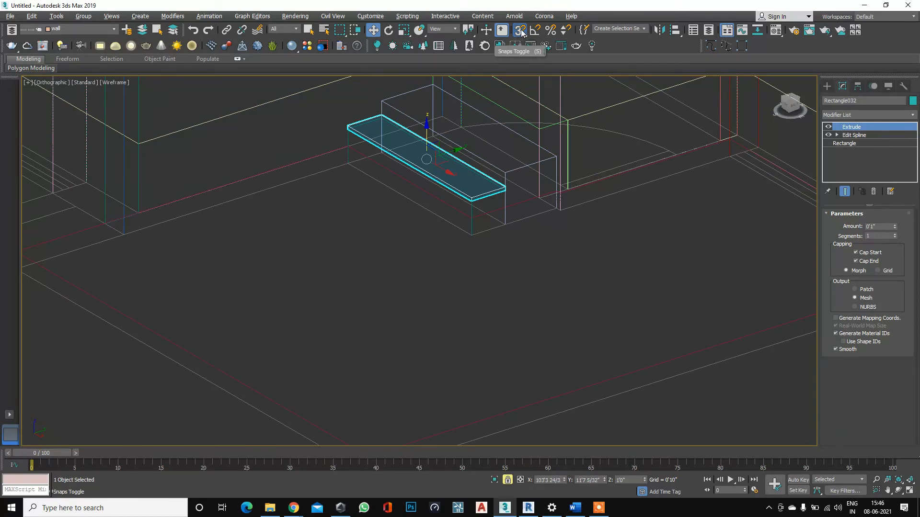
pyautogui.moveTo(521, 32); pyautogui.dragTo(519, 61)
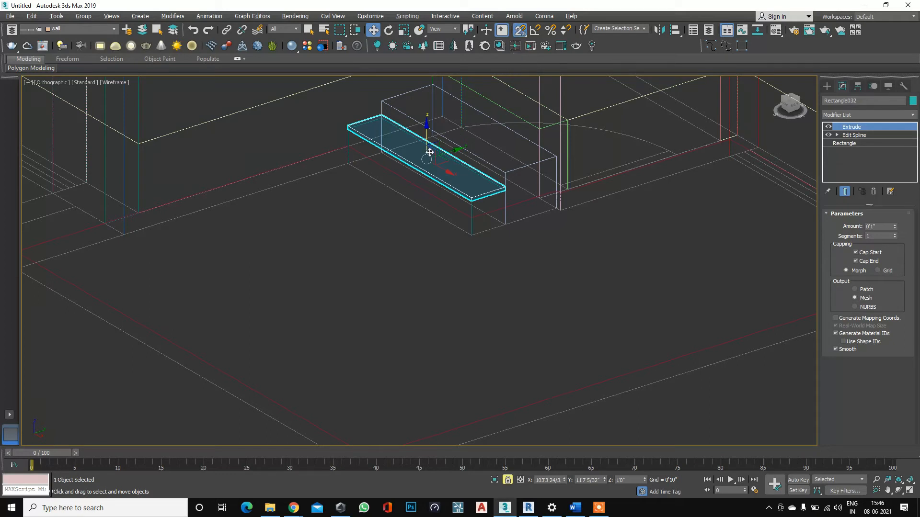
pyautogui.keyDown('shift'); pyautogui.moveTo(426, 137); pyautogui.dragTo(425, 109); pyautogui.keyUp('shift')
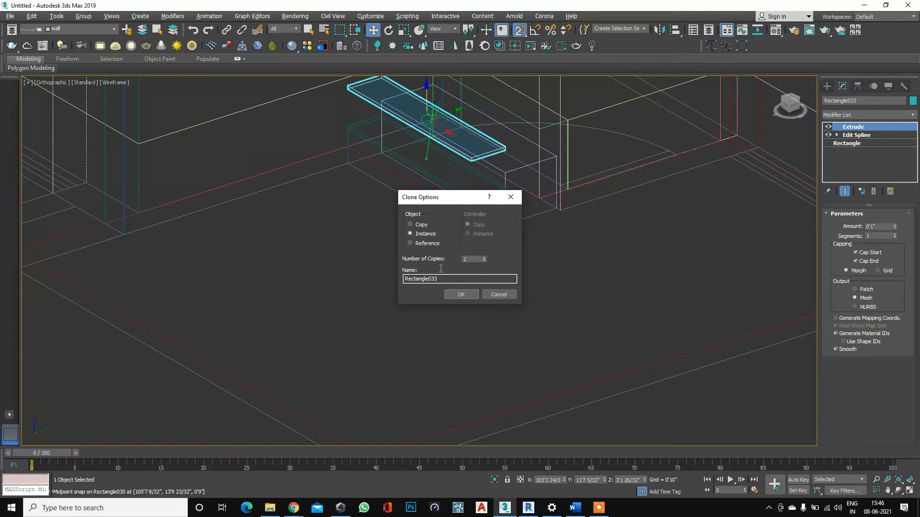
pyautogui.click(466, 295)
# Try to lower the upper slab to the middle step's top corner.
pyautogui.scroll(-2, 425, 161)
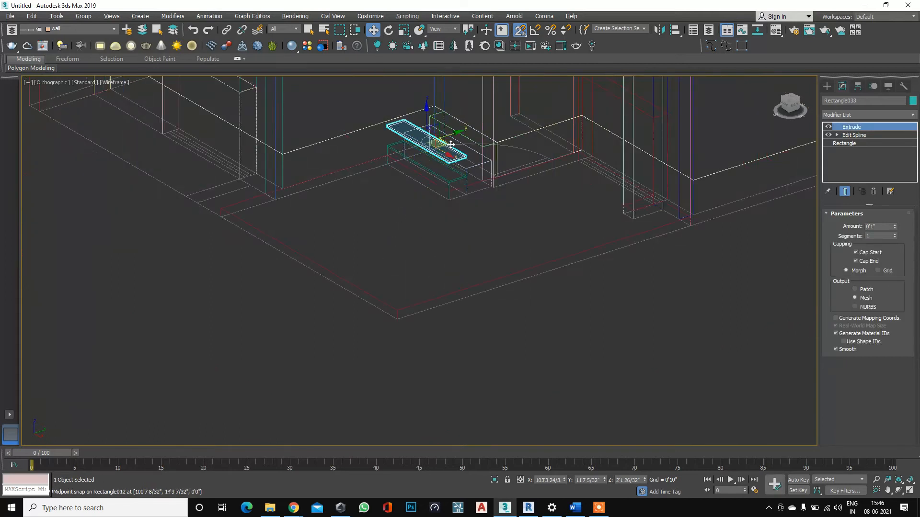
pyautogui.scroll(2, 452, 142)
pyautogui.scroll(2, 536, 189)
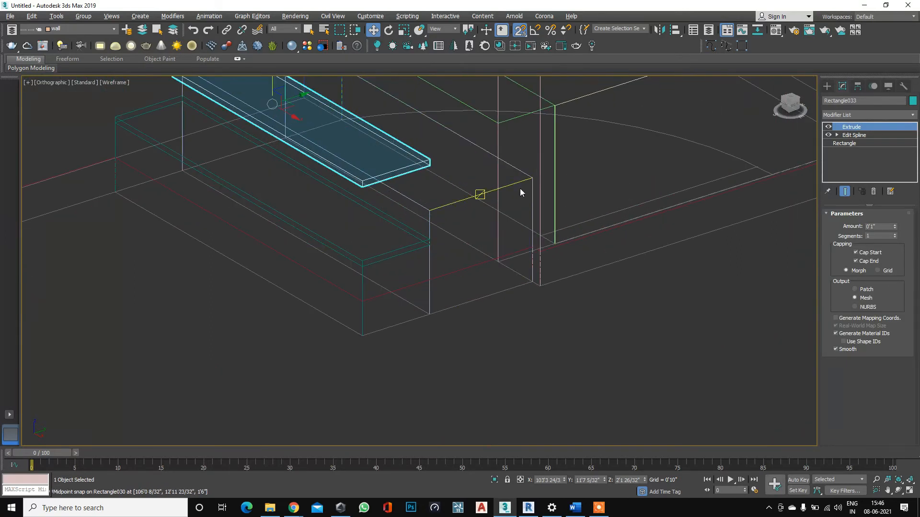
pyautogui.scroll(-3, 500, 200)
pyautogui.moveTo(288, 117)
pyautogui.mouseDown()
pyautogui.moveTo(380, 137)
pyautogui.moveTo(482, 191)
pyautogui.mouseUp()
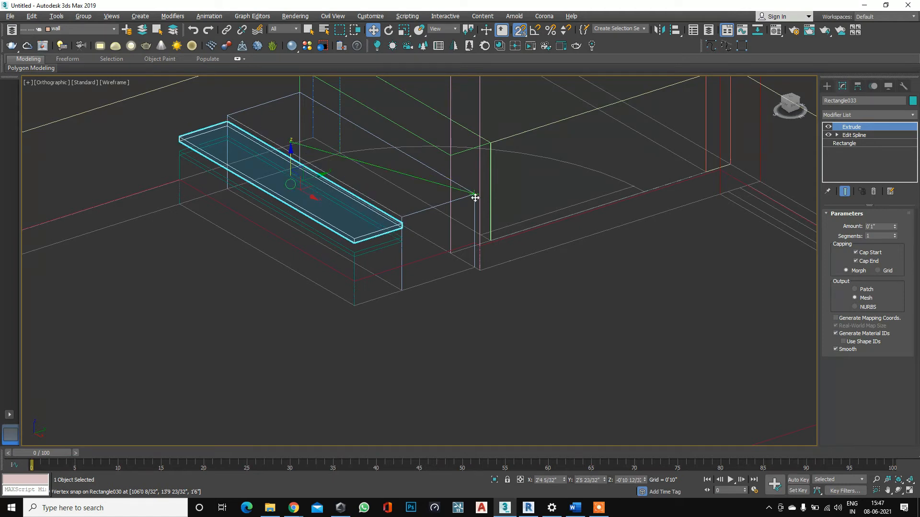
pyautogui.moveTo(475, 194)
pyautogui.mouseDown()
pyautogui.moveTo(451, 144)
pyautogui.moveTo(452, 153)
pyautogui.mouseUp()
# Switch snapping to 3D and align the upper slab's height with the middle step's top at 1'6".
pyautogui.click(519, 30)
pyautogui.moveTo(520, 32); pyautogui.dragTo(521, 75)
pyautogui.moveTo(291, 128); pyautogui.dragTo(468, 189)
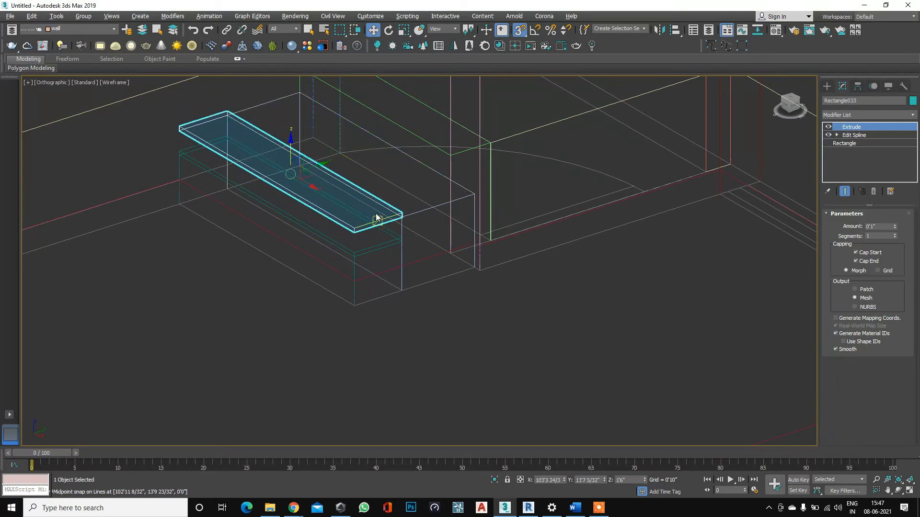
# Move the upper slab horizontally onto the middle step, snapping to the midpoint of the step's short top edge.
pyautogui.scroll(6, 412, 235)
pyautogui.scroll(-6, 398, 202)
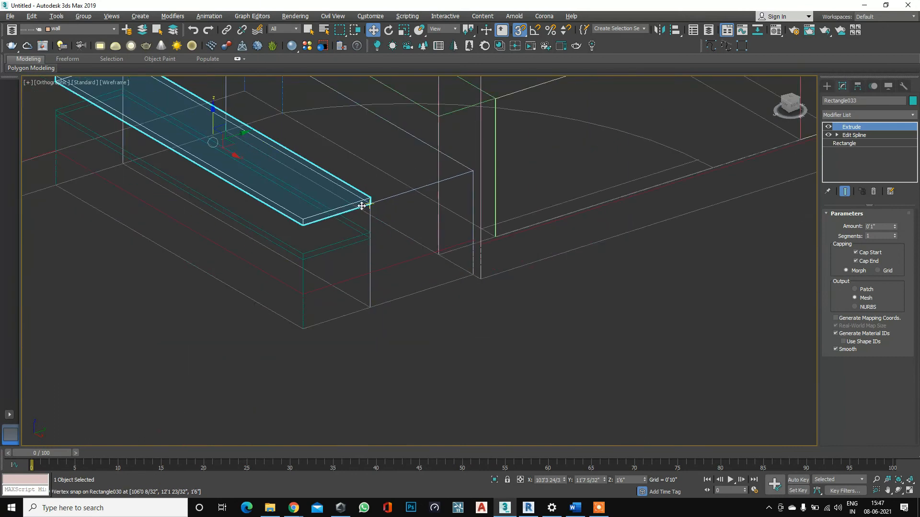
pyautogui.moveTo(235, 136); pyautogui.dragTo(419, 190)
pyautogui.scroll(-5, 419, 194)
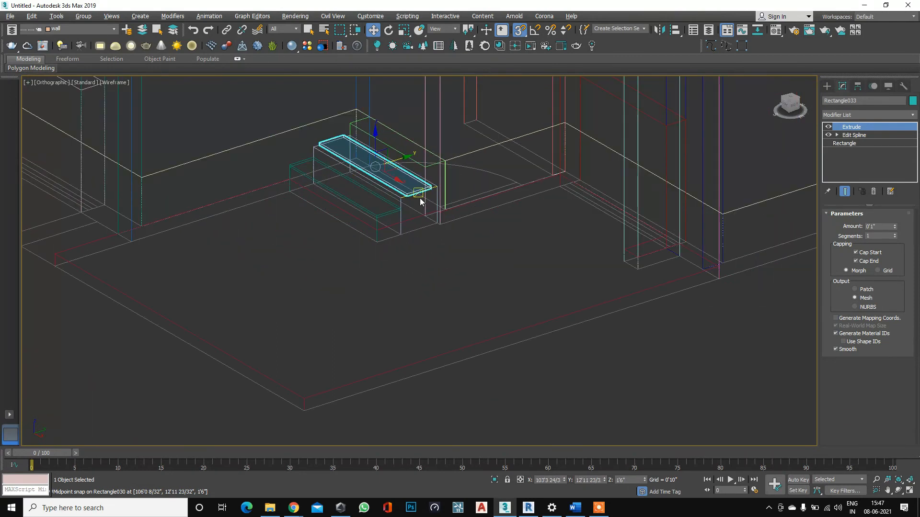
# Examine how the upper tread slab fits the middle step's top in shaded view.
pyautogui.scroll(4, 415, 189)
pyautogui.scroll(-1, 407, 216)
pyautogui.press('F3')
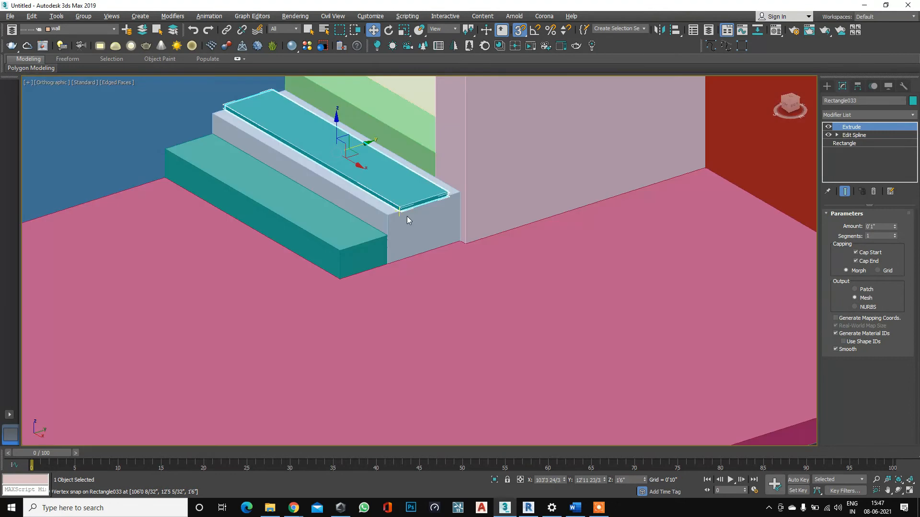
pyautogui.scroll(-3, 383, 211)
pyautogui.scroll(5, 407, 214)
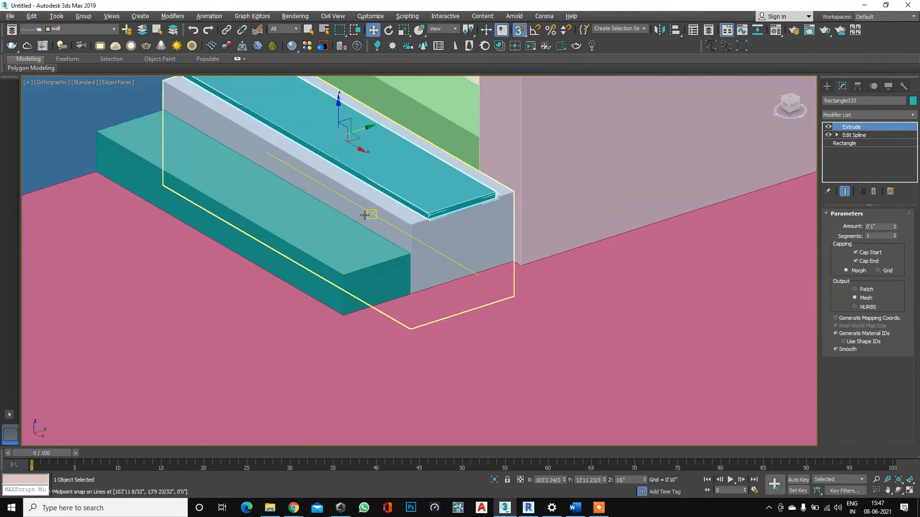
pyautogui.scroll(-3, 402, 213)
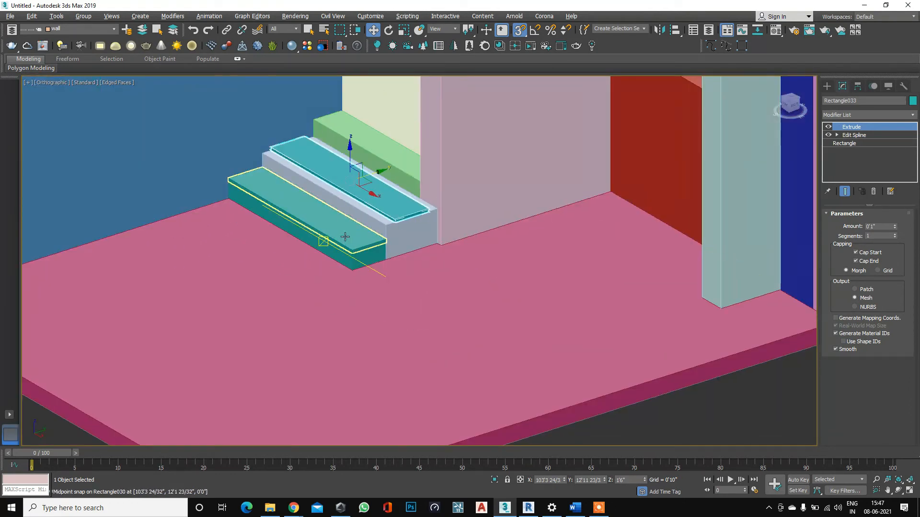
pyautogui.scroll(2, 400, 214)
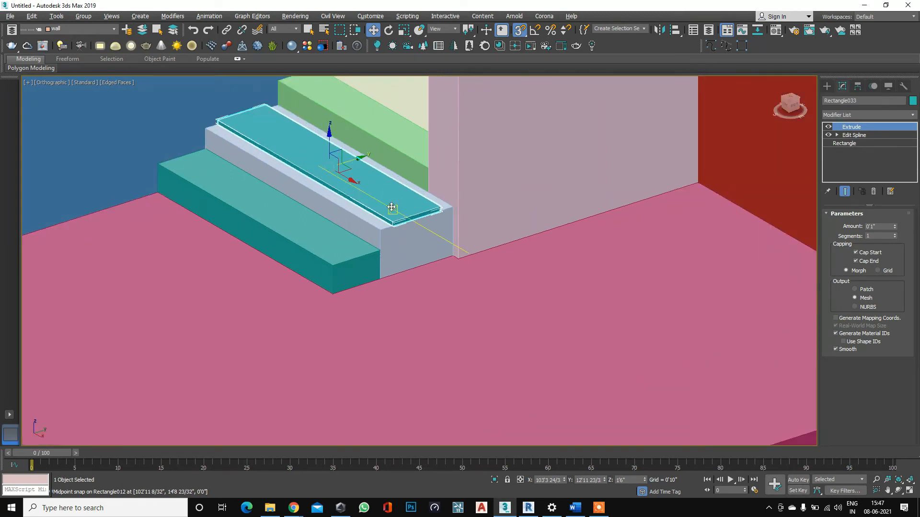
pyautogui.scroll(2, 391, 207)
pyautogui.scroll(-1, 338, 217)
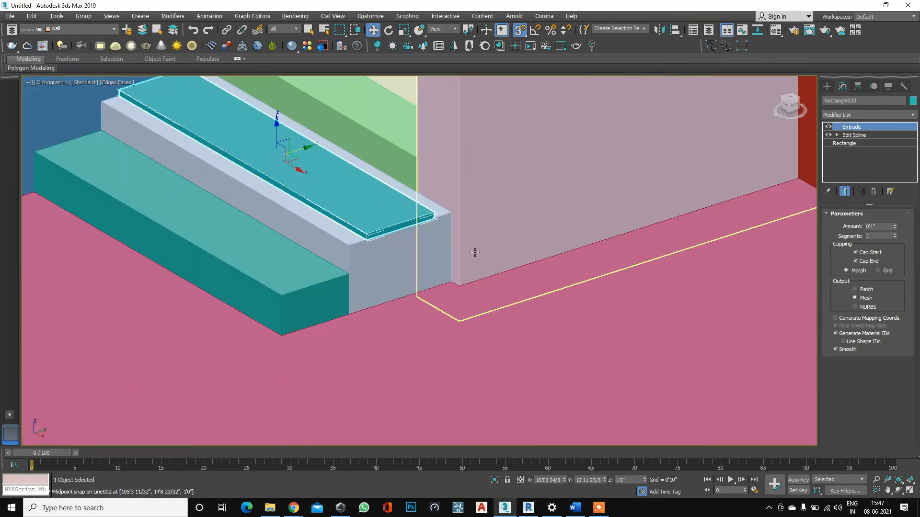
pyautogui.scroll(-2, 475, 253)
# Replace the upper slab's Edit Spline modifier with a new one beneath Extrude, expand its sub-objects and show the scene in wireframe.
pyautogui.click(857, 135)
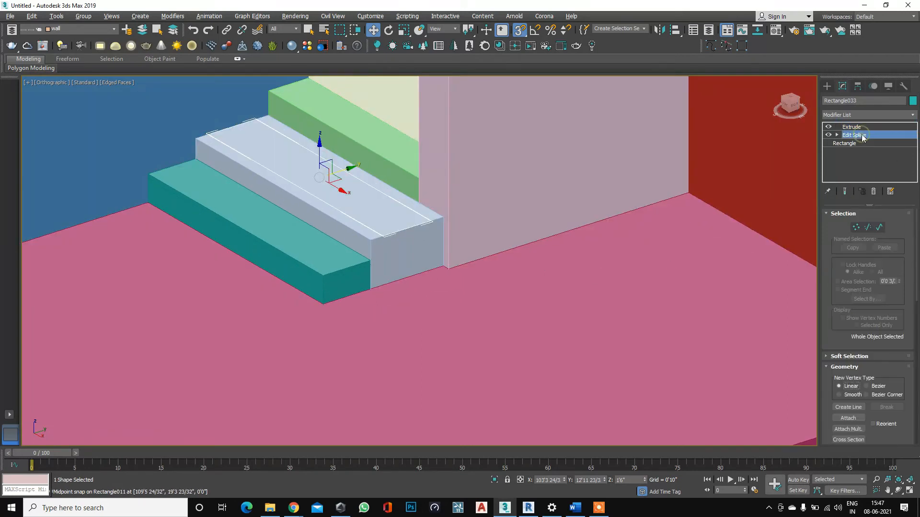
pyautogui.rightClick(858, 138)
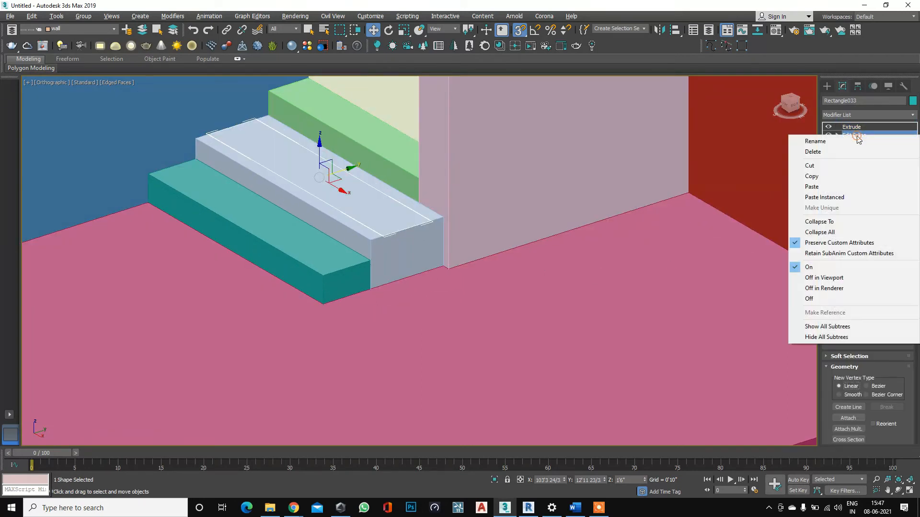
pyautogui.click(859, 152)
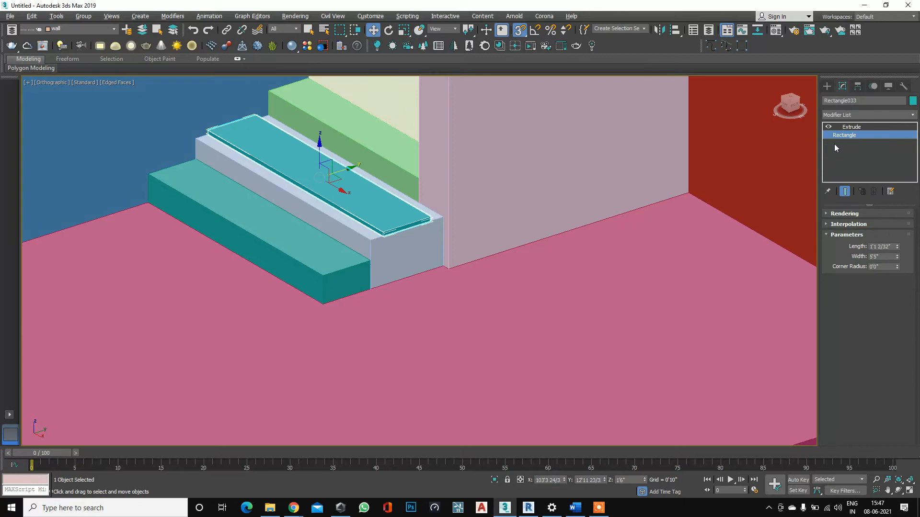
pyautogui.click(847, 115)
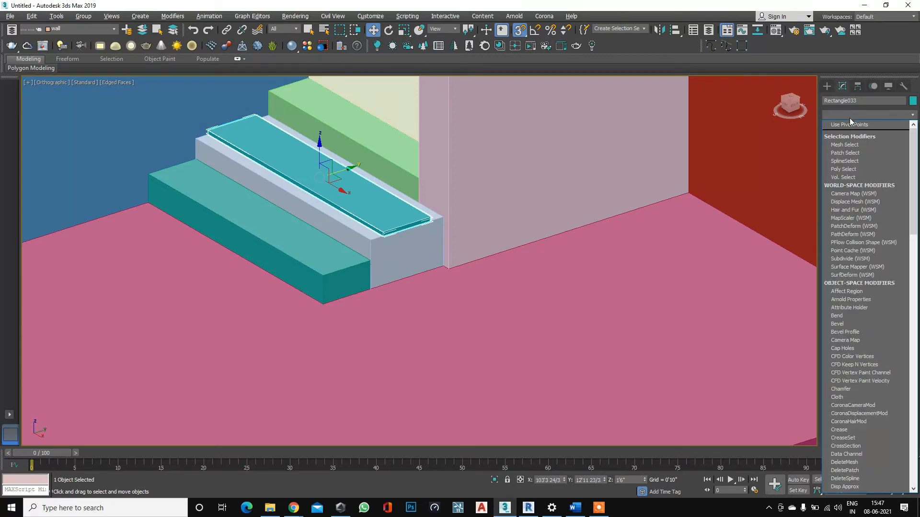
pyautogui.press('e')
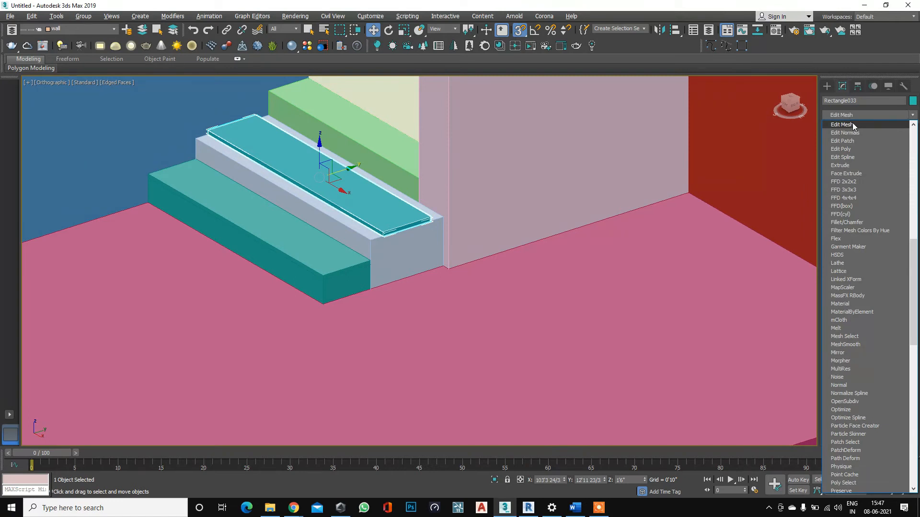
pyautogui.click(854, 158)
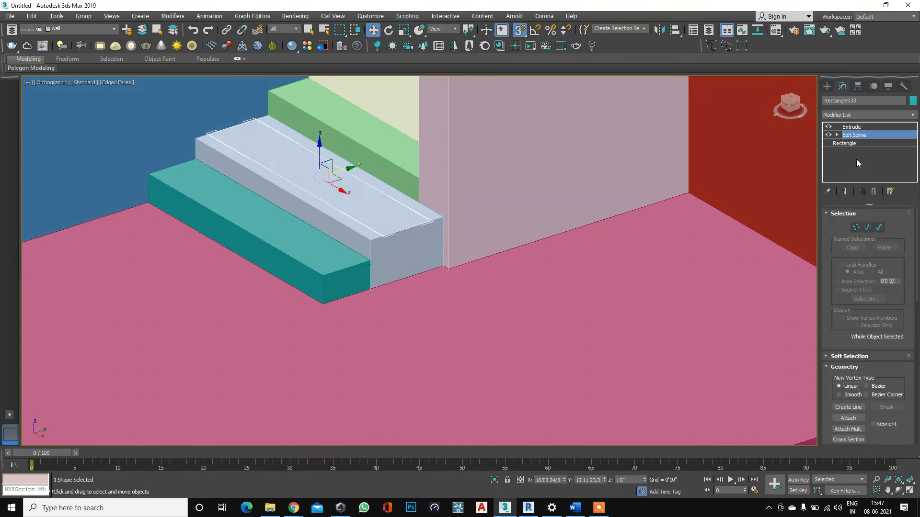
pyautogui.click(837, 135)
pyautogui.press('F3')
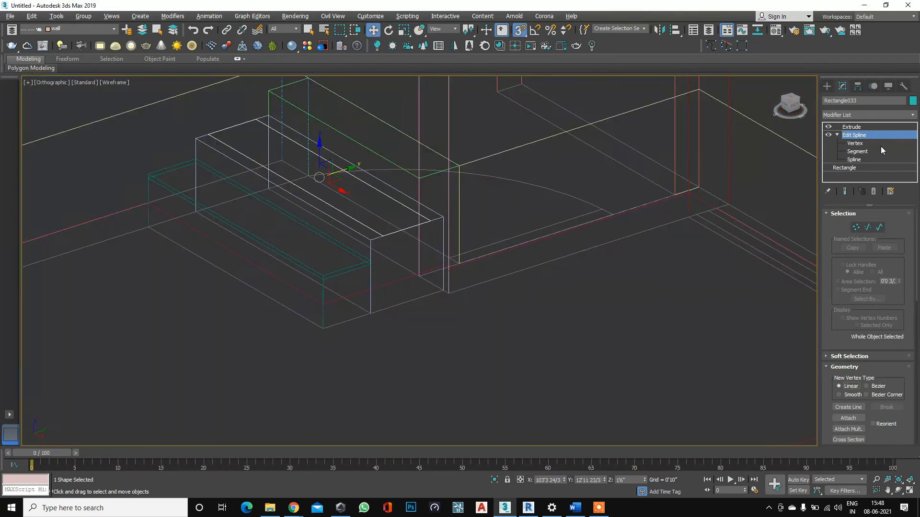
pyautogui.click(854, 144)
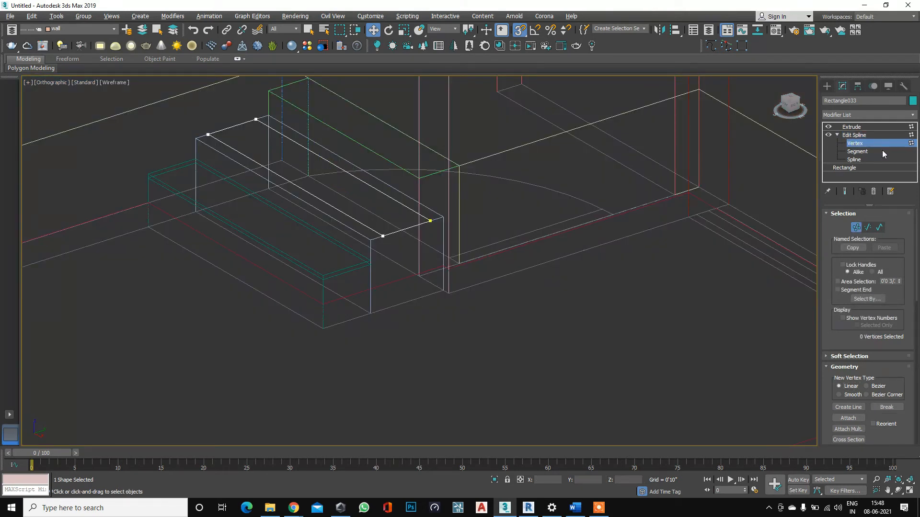
pyautogui.scroll(4, 208, 135)
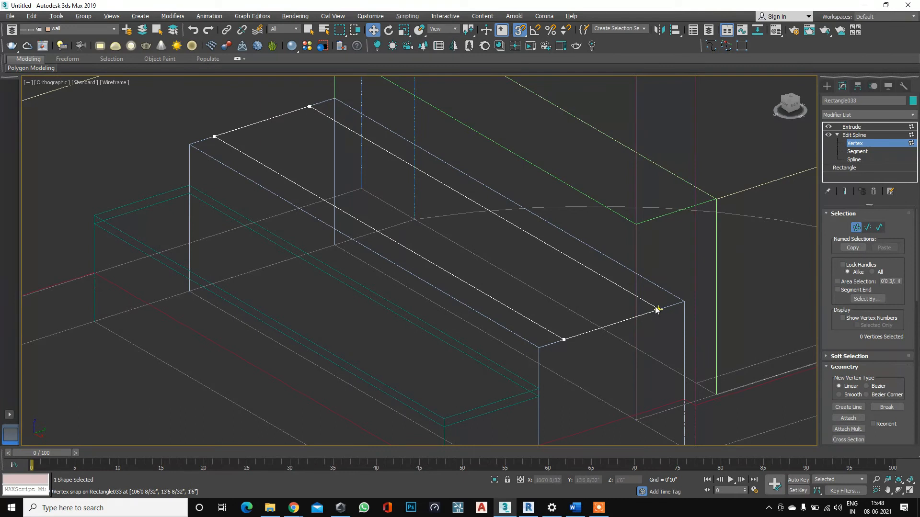
pyautogui.moveTo(658, 310)
pyautogui.mouseDown()
pyautogui.moveTo(679, 302)
pyautogui.moveTo(637, 312)
pyautogui.moveTo(630, 293)
pyautogui.moveTo(680, 300)
pyautogui.moveTo(630, 316)
pyautogui.mouseUp()
pyautogui.rightClick(631, 316)
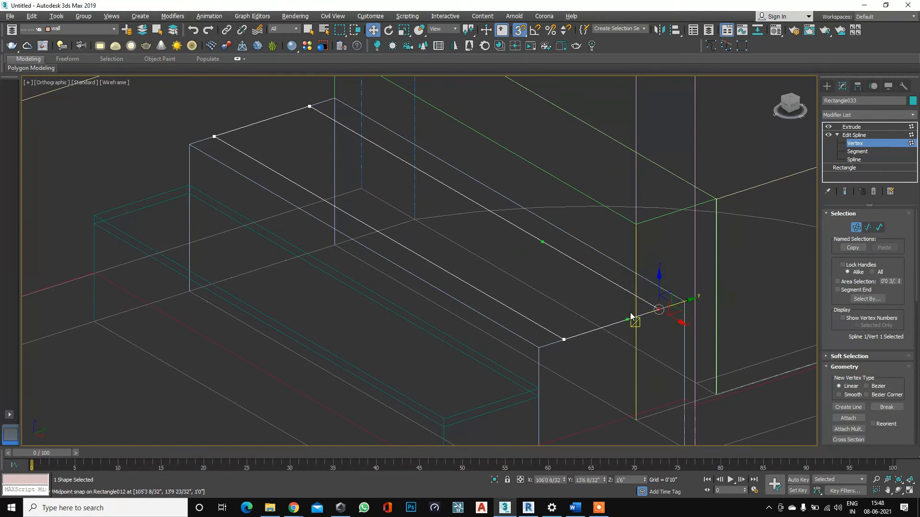
# Snap the upper slab's two long spline segments to the middle step's rear and front top edges, return to the Extrude level and deselect the slab.
pyautogui.click(858, 151)
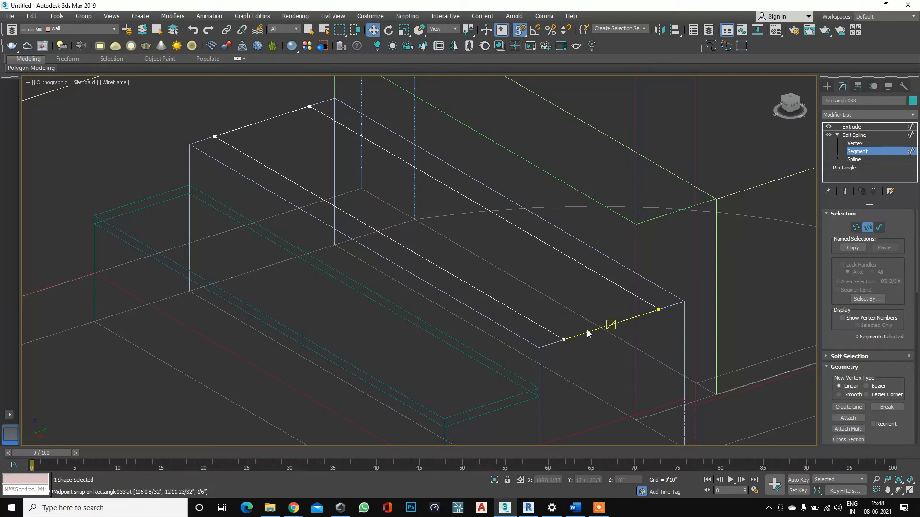
pyautogui.click(251, 158)
pyautogui.click(534, 236)
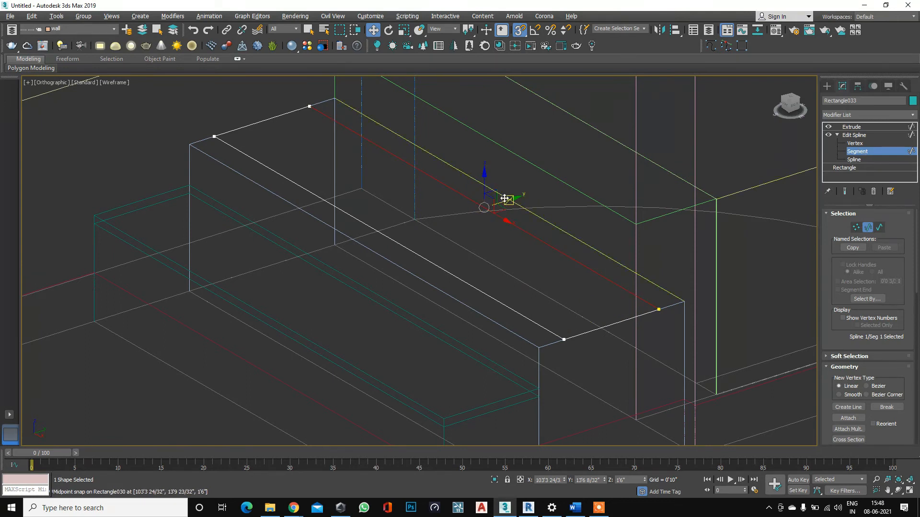
pyautogui.moveTo(507, 201); pyautogui.dragTo(683, 301)
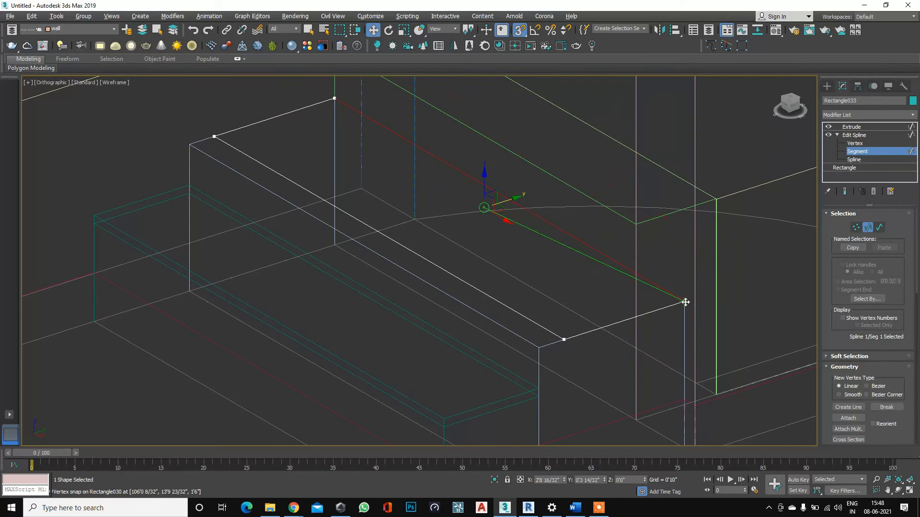
pyautogui.click(452, 277)
pyautogui.moveTo(411, 231); pyautogui.dragTo(191, 144)
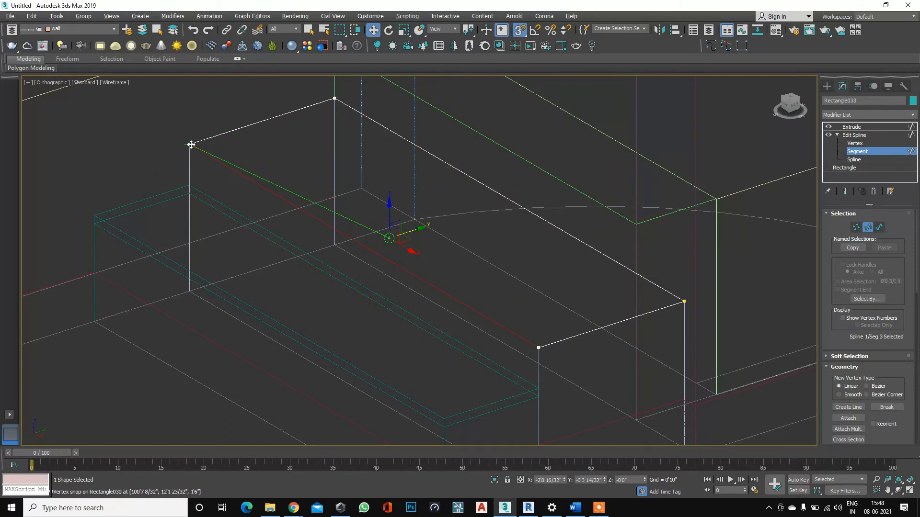
pyautogui.click(851, 126)
pyautogui.scroll(-6, 585, 219)
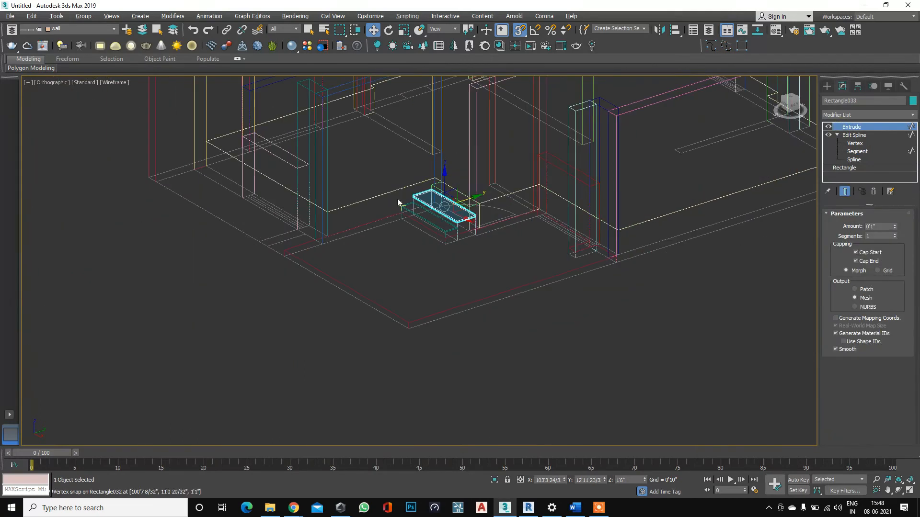
pyautogui.click(397, 247)
# Examine the entrance steps, tread slabs and porch in shaded view from several angles.
pyautogui.scroll(5, 436, 210)
pyautogui.press('F3')
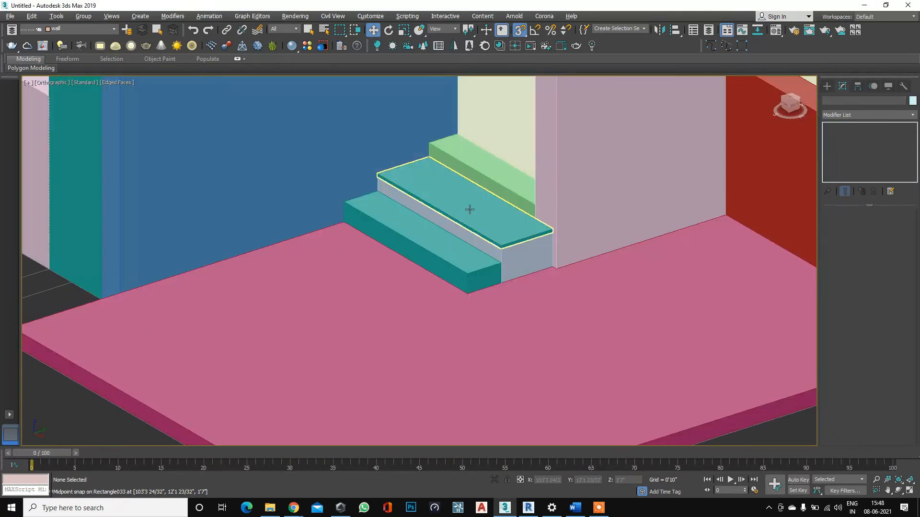
pyautogui.scroll(6, 470, 209)
pyautogui.scroll(-8, 462, 218)
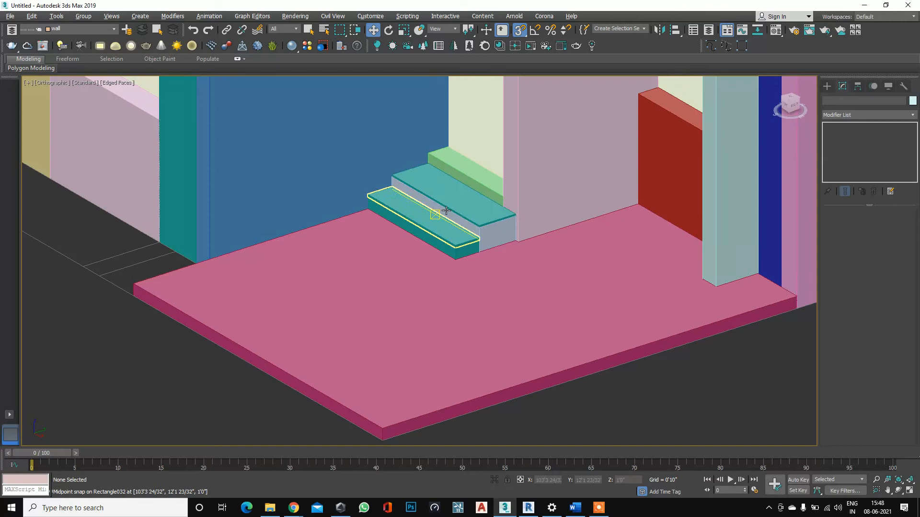
pyautogui.scroll(4, 477, 210)
pyautogui.scroll(-8, 467, 211)
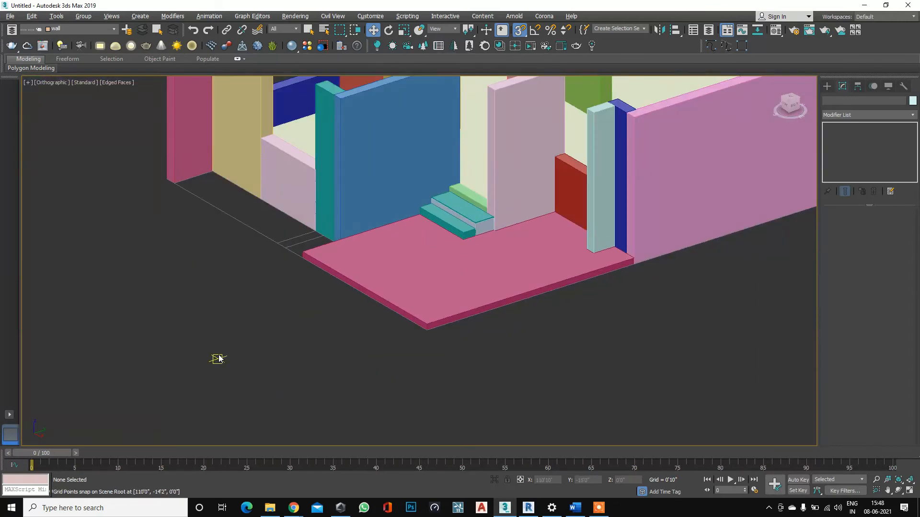
pyautogui.moveTo(218, 359); pyautogui.dragTo(272, 348, button='middle')
pyautogui.scroll(-2, 311, 243)
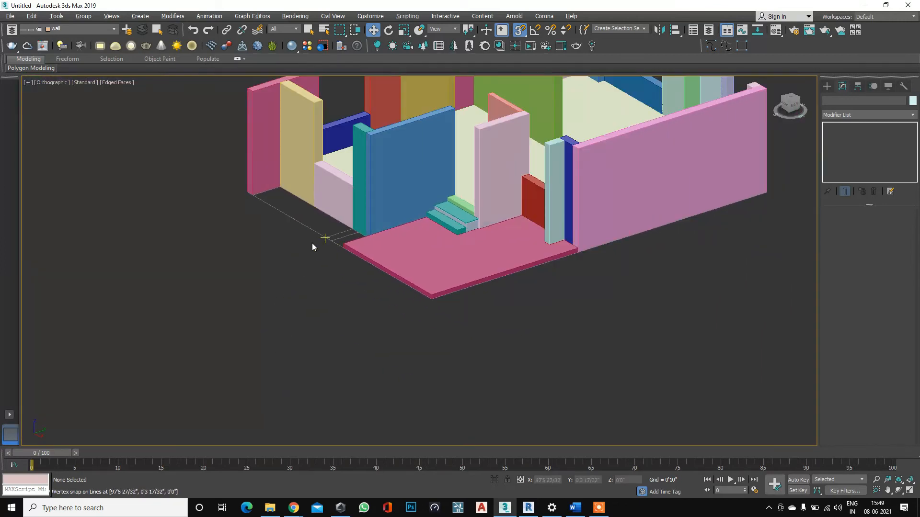
pyautogui.moveTo(335, 319); pyautogui.dragTo(345, 346, button='middle')
pyautogui.scroll(3, 498, 208)
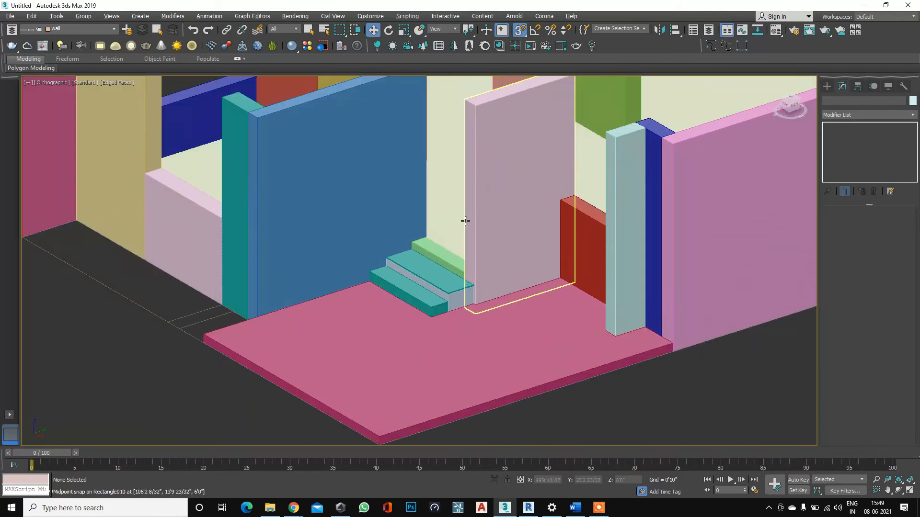
pyautogui.hotkey('ctrl', 'r')
pyautogui.moveTo(423, 277); pyautogui.dragTo(507, 253)
pyautogui.scroll(-4, 508, 251)
pyautogui.scroll(3, 523, 194)
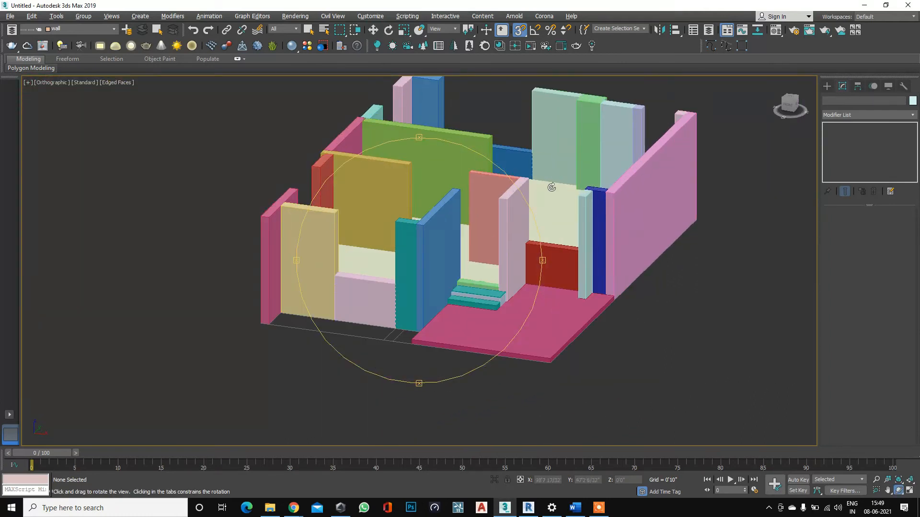
pyautogui.moveTo(460, 259); pyautogui.dragTo(513, 309)
pyautogui.scroll(3, 505, 322)
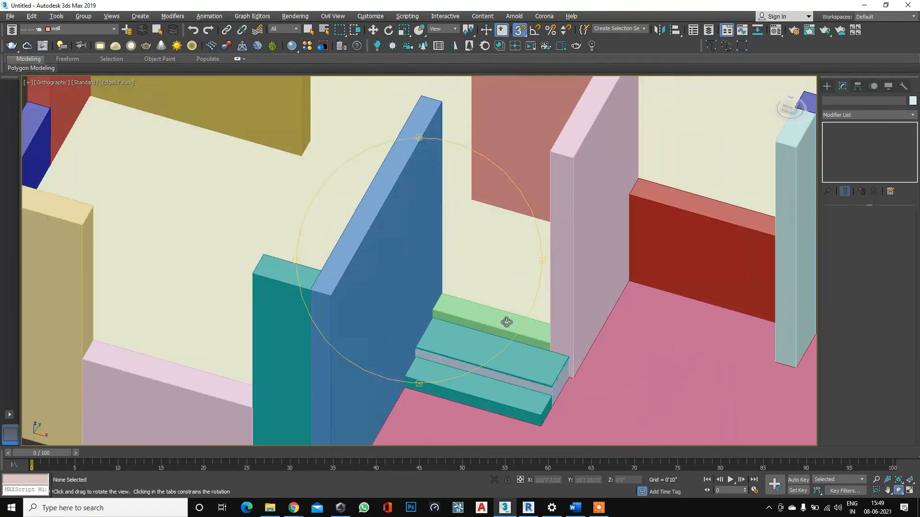
pyautogui.scroll(-2, 479, 304)
pyautogui.scroll(1, 453, 314)
pyautogui.scroll(4, 454, 314)
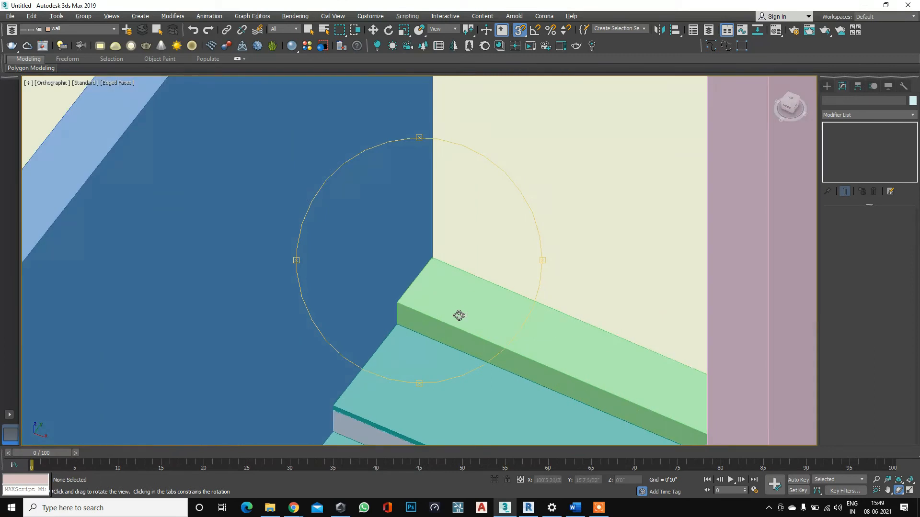
# Duplicate the low green wall behind the entrance steps in place as an independent copy.
pyautogui.press('Escape')
pyautogui.scroll(-5, 458, 312)
pyautogui.click(464, 317)
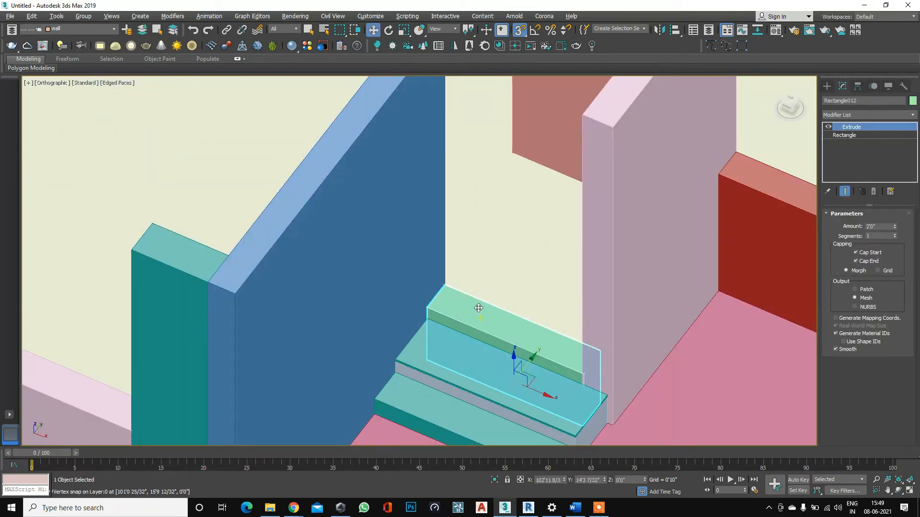
pyautogui.scroll(-3, 478, 308)
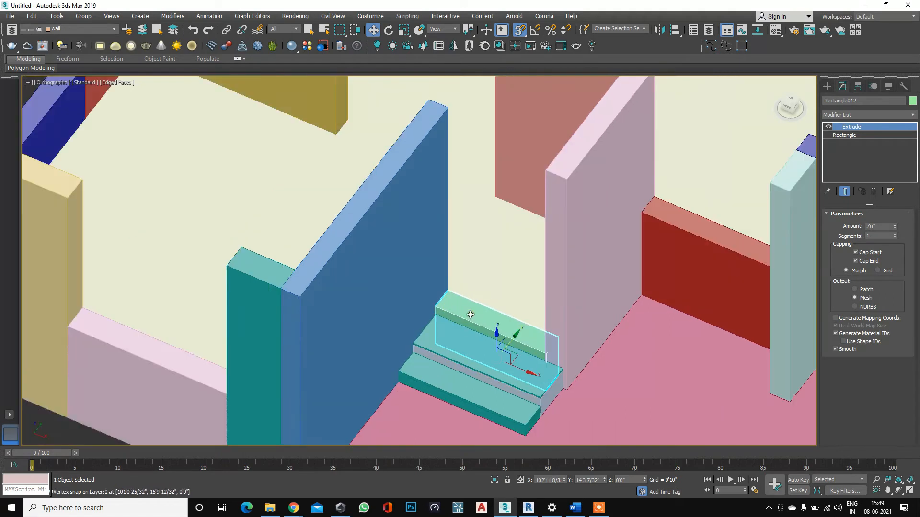
pyautogui.scroll(4, 455, 319)
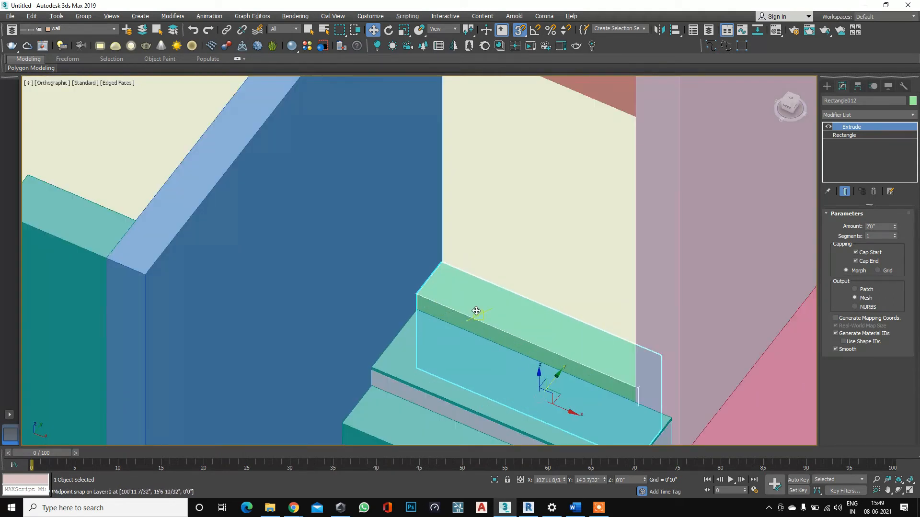
pyautogui.scroll(-5, 476, 311)
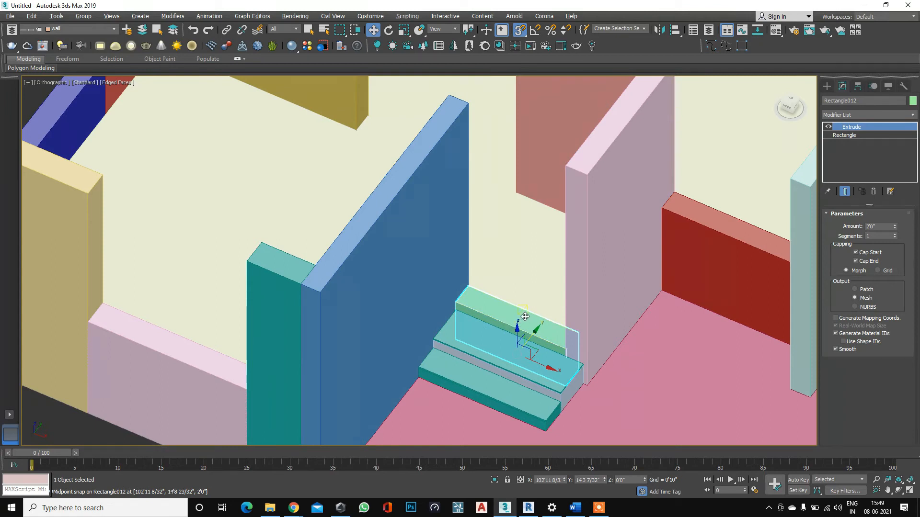
pyautogui.keyDown('shift'); pyautogui.click(497, 311); pyautogui.keyUp('shift')
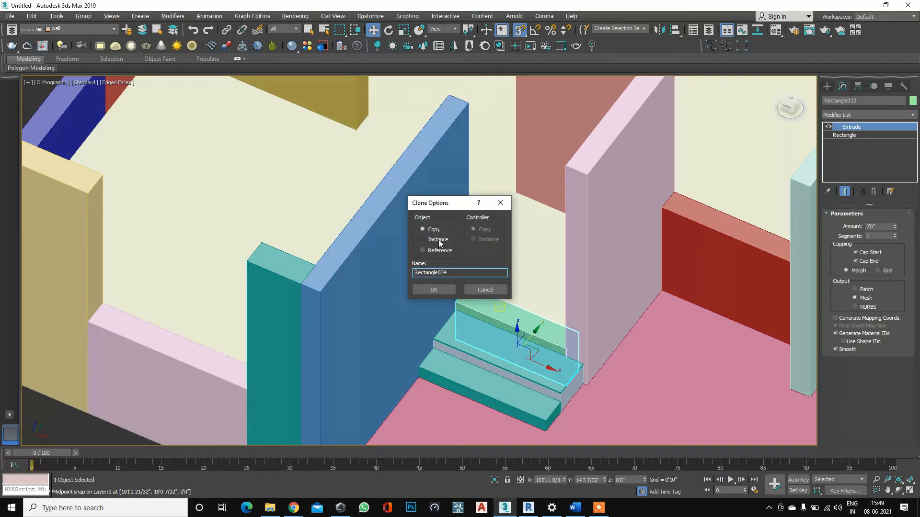
pyautogui.click(435, 289)
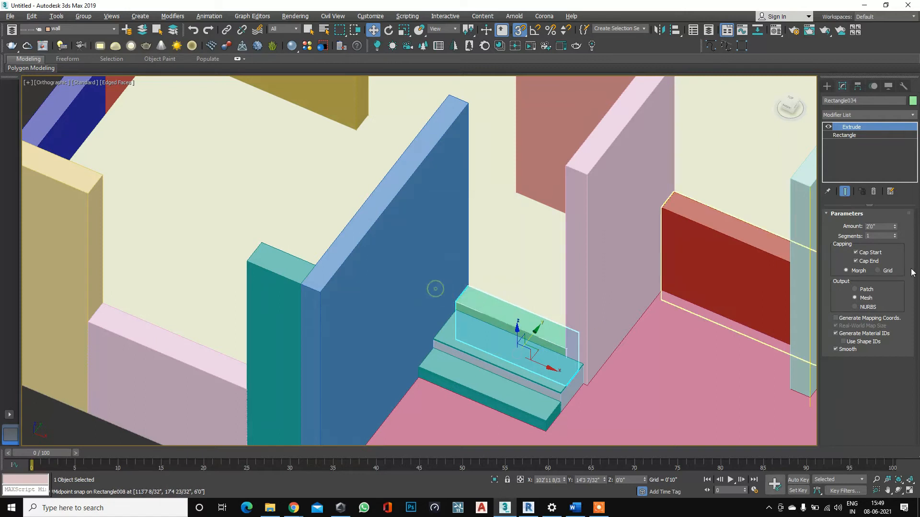
# Set the green copy's extrusion to 3'0" and its Z position to 9'0".
pyautogui.doubleClick(882, 227)
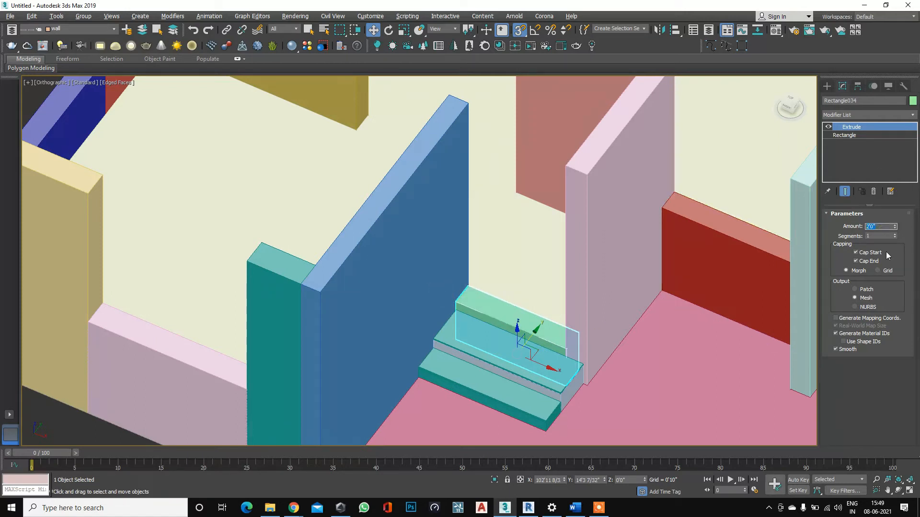
pyautogui.press('Return')
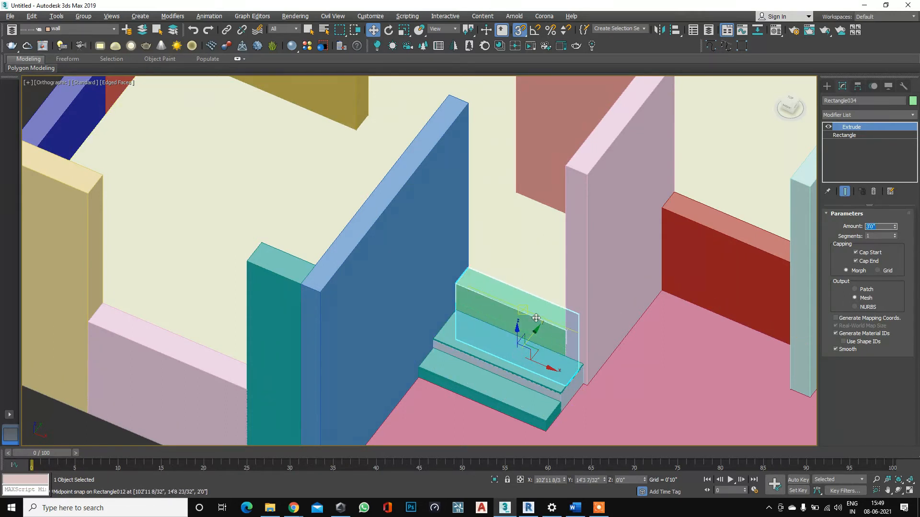
pyautogui.click(627, 481)
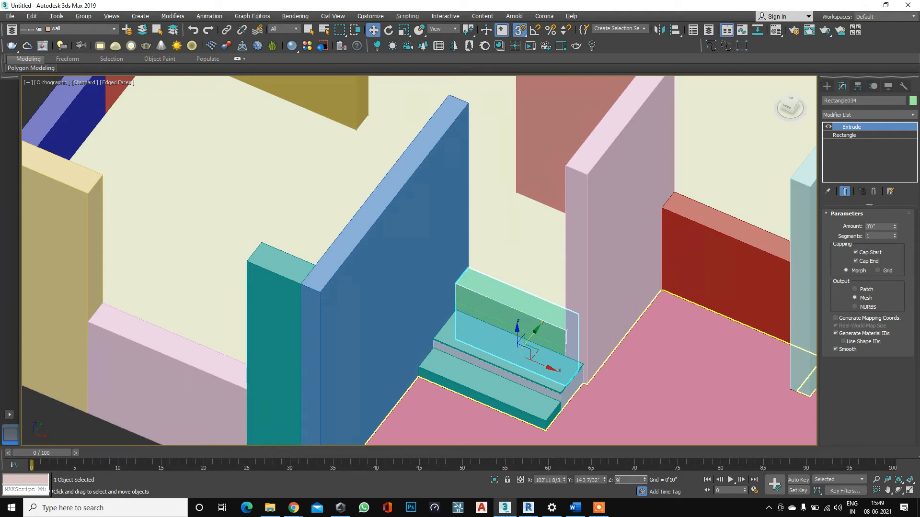
pyautogui.press('Return')
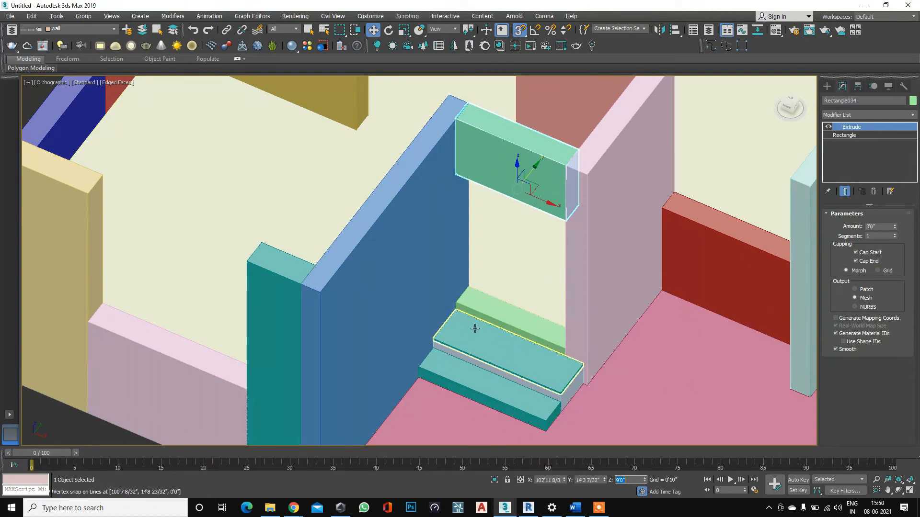
# Duplicate the low red wall beside the entrance steps in place as an independent copy.
pyautogui.scroll(-4, 477, 321)
pyautogui.hotkey('ctrl', 'r')
pyautogui.moveTo(455, 318); pyautogui.dragTo(540, 282)
pyautogui.press('w')
pyautogui.click(590, 286)
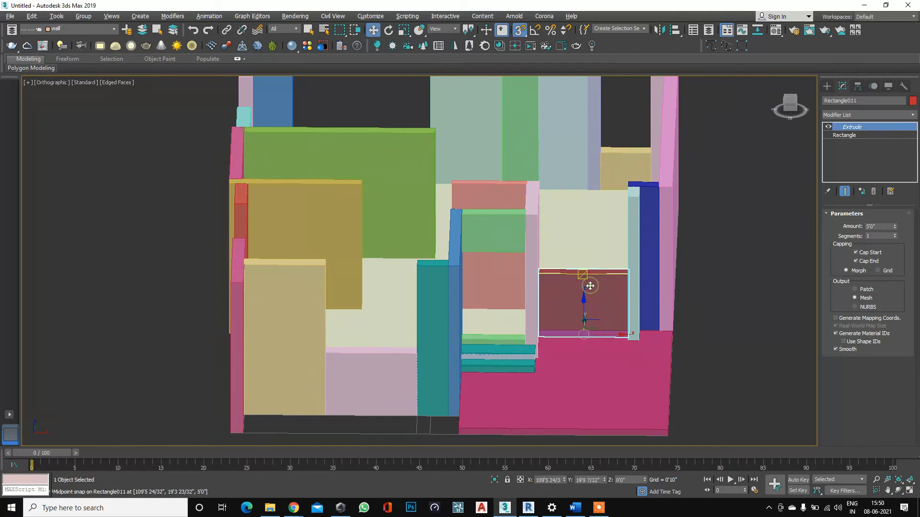
pyautogui.hotkey('ctrl', 'v')
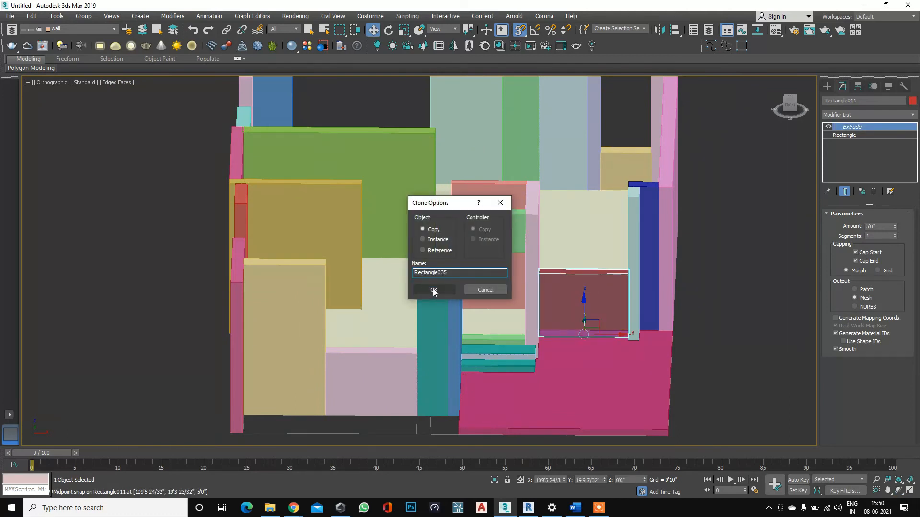
pyautogui.click(434, 289)
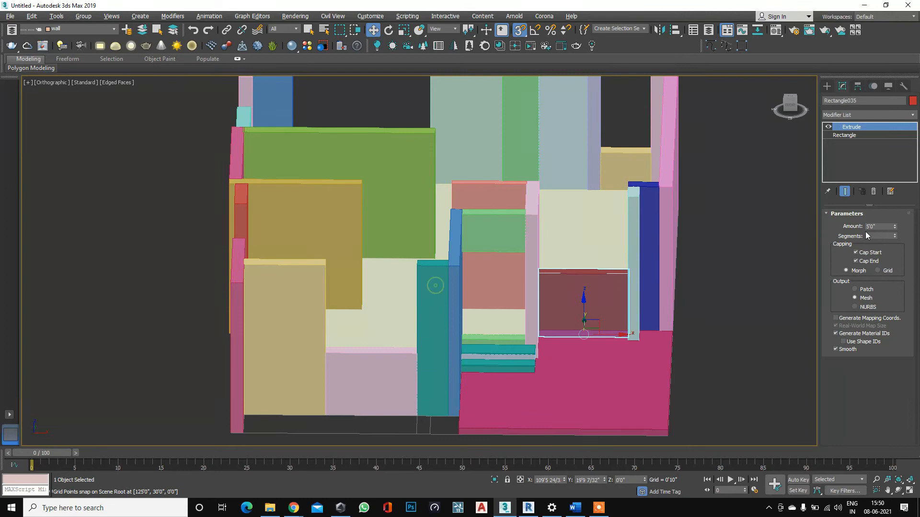
# Set the red copy's extrusion to 3'0" and its Z position to 9'0".
pyautogui.doubleClick(881, 227)
pyautogui.write("3'")
pyautogui.press('Return')
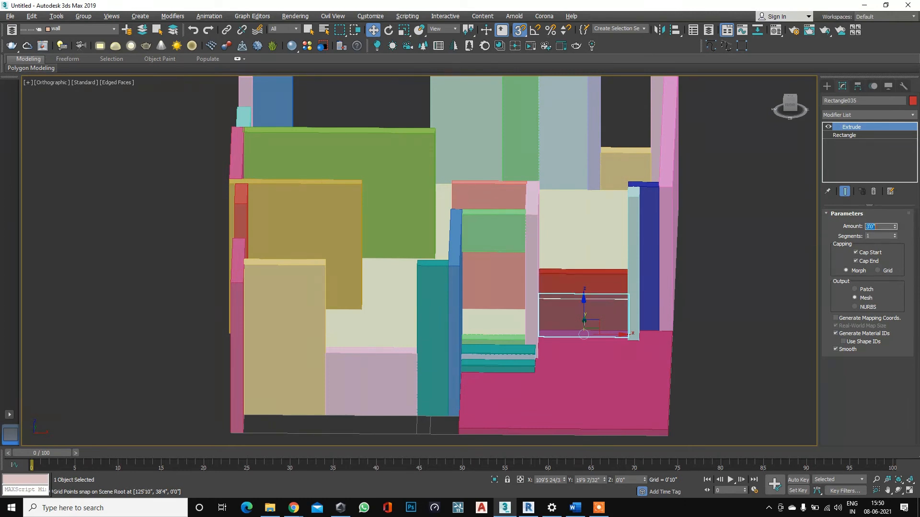
pyautogui.click(632, 481)
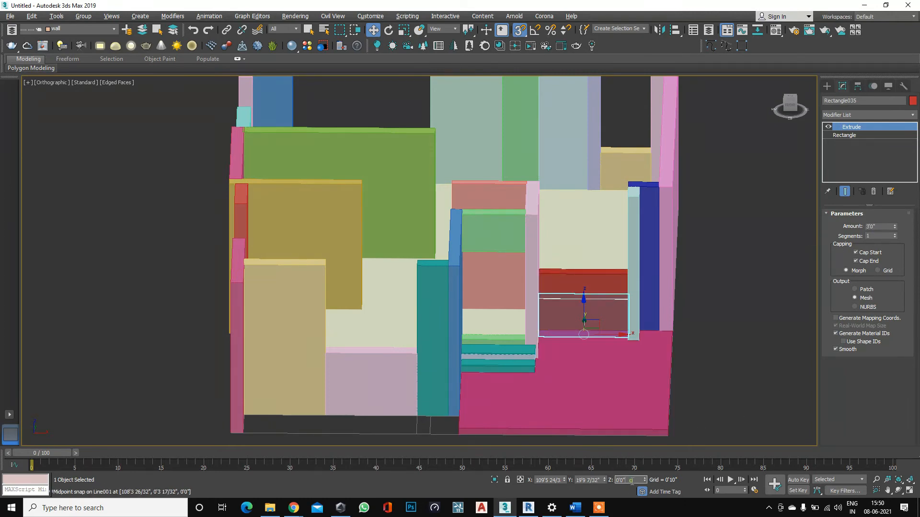
pyautogui.write('9')
pyautogui.press('Return')
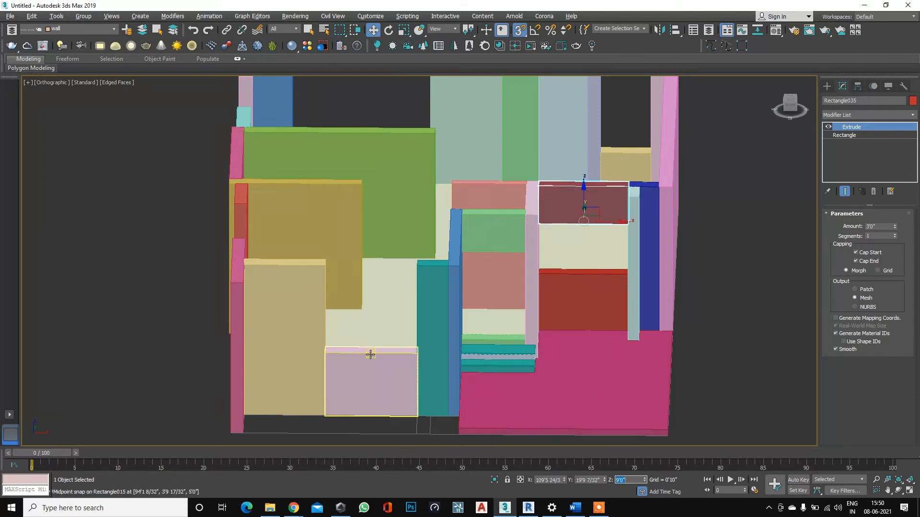
# Copy the low pink front wall, move the copy up level with the adjacent beige wall's top, and set its extrusion to 3'.
pyautogui.click(363, 349)
pyautogui.moveTo(372, 401)
pyautogui.mouseDown()
pyautogui.moveTo(371, 303)
pyautogui.moveTo(345, 306)
pyautogui.moveTo(324, 268)
pyautogui.mouseUp()
pyautogui.click(498, 295)
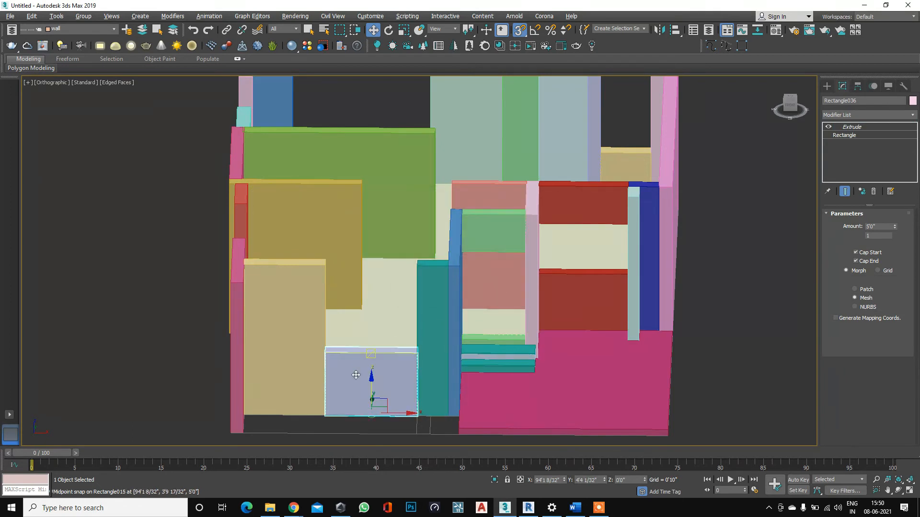
pyautogui.moveTo(329, 357); pyautogui.dragTo(323, 266)
pyautogui.click(492, 294)
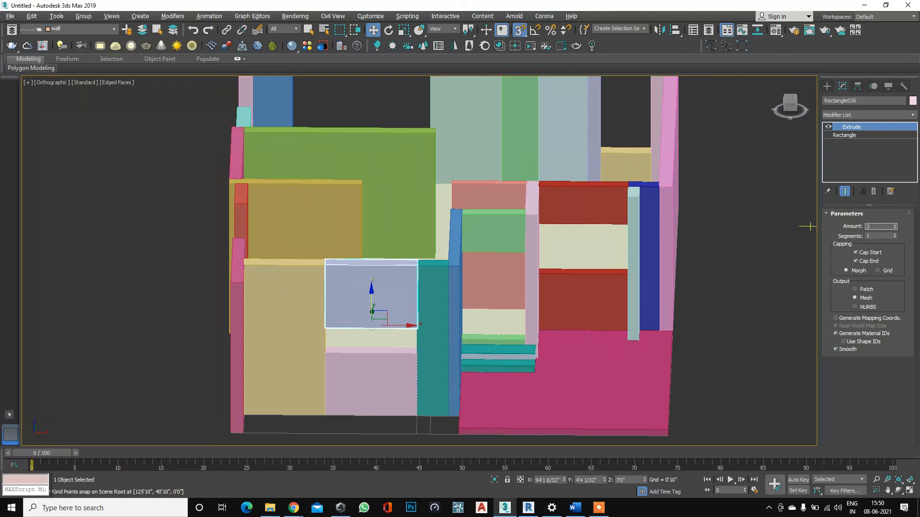
pyautogui.press('Return')
pyautogui.scroll(4, 346, 319)
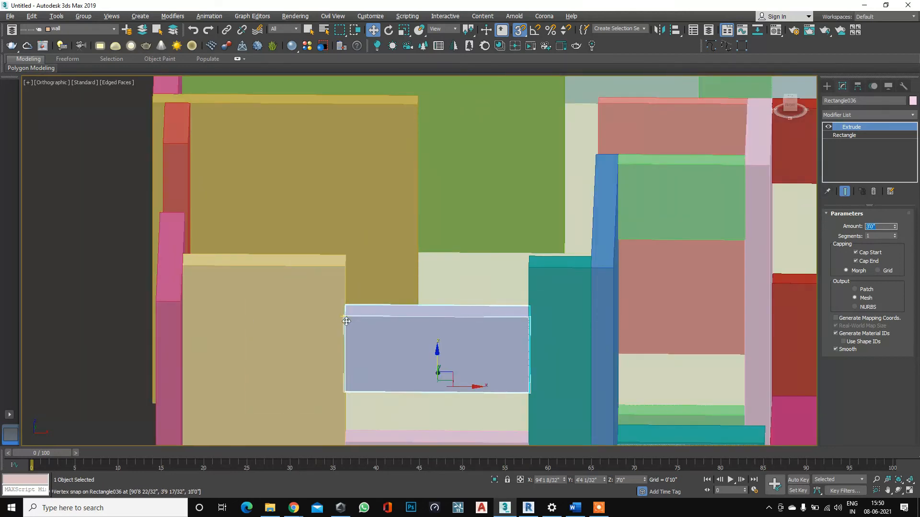
# Try to snap the shortened pink copy to the beige wall's top corner, undo the changes and reselect the copy.
pyautogui.moveTo(345, 318); pyautogui.dragTo(347, 294)
pyautogui.hotkey('ctrl', 'z')
pyautogui.scroll(-5, 351, 302)
pyautogui.click(388, 375)
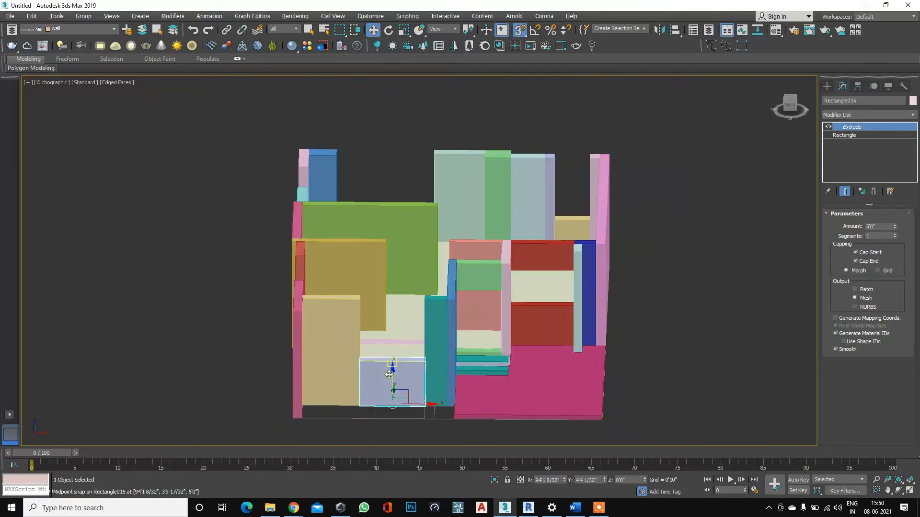
pyautogui.hotkey('ctrl', 'z')
pyautogui.click(377, 342)
pyautogui.scroll(5, 374, 343)
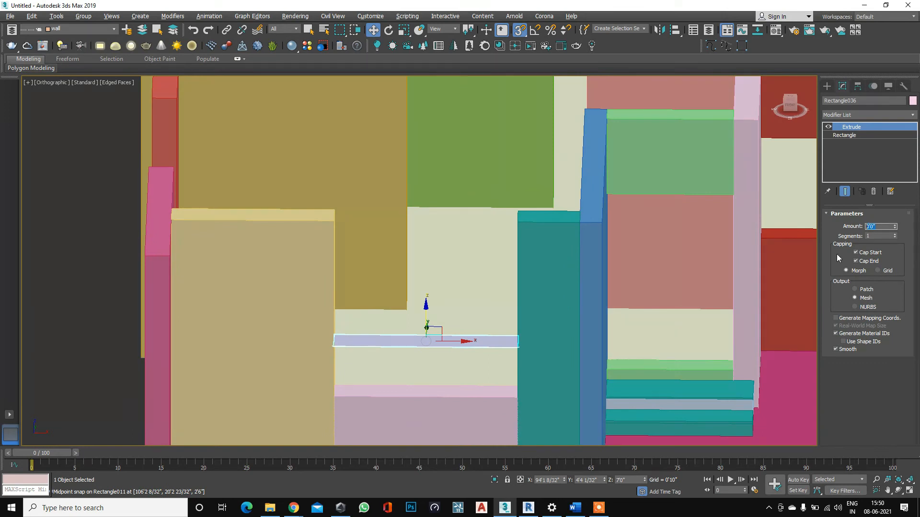
# Set the pink copy's extrusion to 3'0" and align its maximum Z with the adjacent beige wall's maximum Z.
pyautogui.write('3')
pyautogui.press('Return')
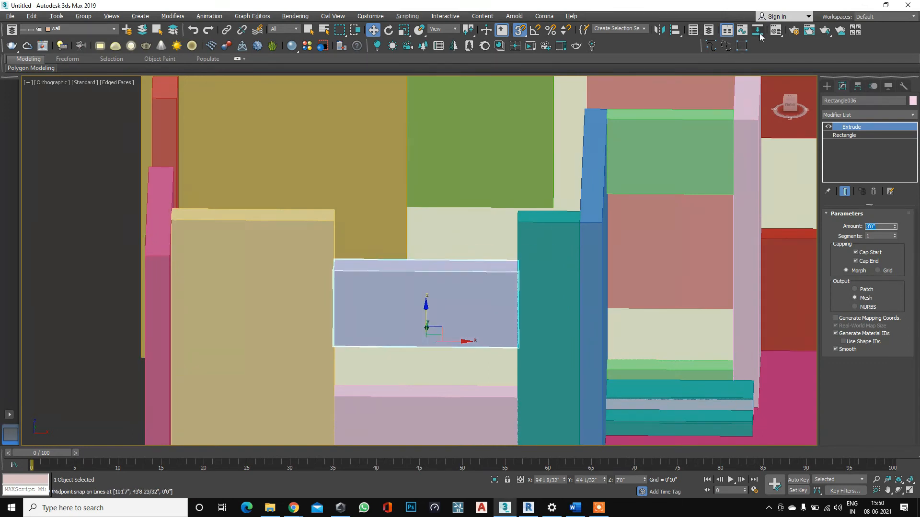
pyautogui.click(675, 30)
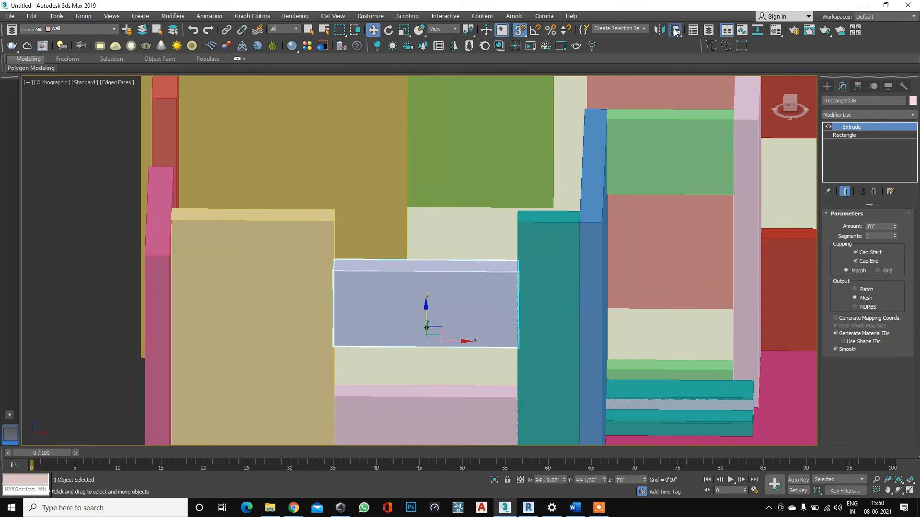
pyautogui.click(319, 220)
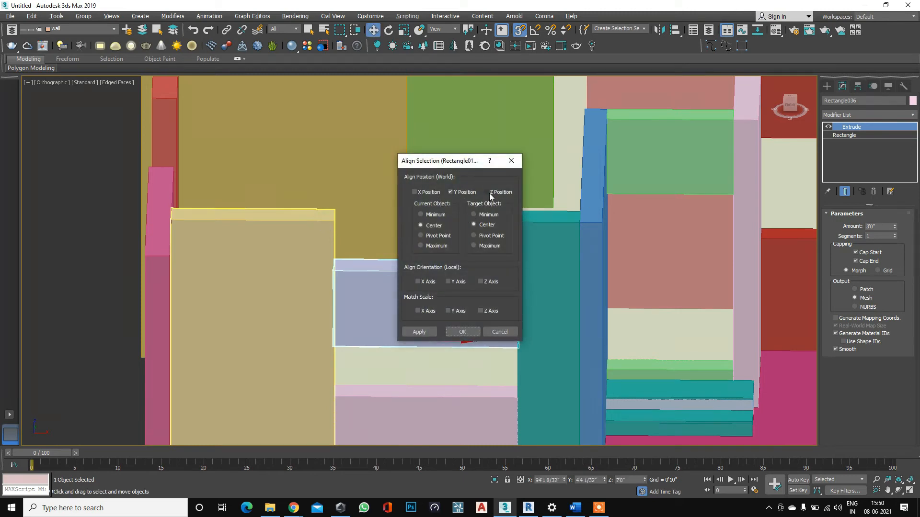
pyautogui.click(489, 192)
pyautogui.click(421, 215)
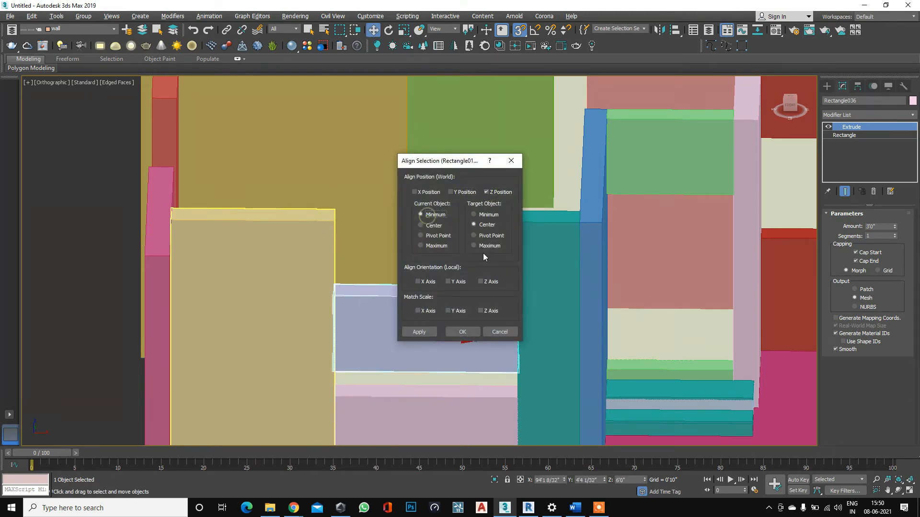
pyautogui.click(472, 246)
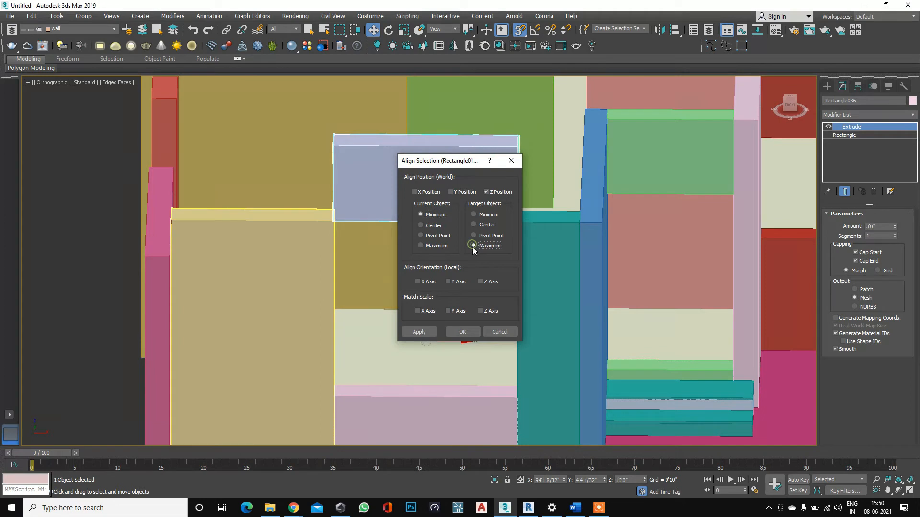
pyautogui.click(422, 245)
pyautogui.click(462, 332)
# Copy the low blue side wall up to the adjacent red wall's top corner and set the copy's extrusion to -3'0".
pyautogui.scroll(-5, 488, 318)
pyautogui.keyDown('alt'); pyautogui.moveTo(366, 376); pyautogui.dragTo(507, 293, button='middle'); pyautogui.keyUp('alt')
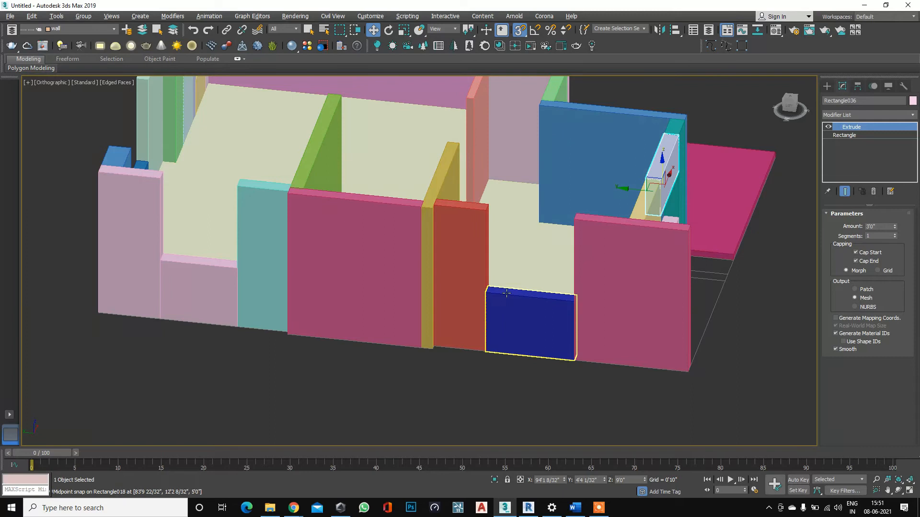
pyautogui.scroll(2, 507, 293)
pyautogui.click(514, 288)
pyautogui.moveTo(517, 351)
pyautogui.keyDown('shift'); pyautogui.mouseDown()
pyautogui.moveTo(503, 251)
pyautogui.moveTo(470, 180)
pyautogui.mouseUp(); pyautogui.keyUp('shift')
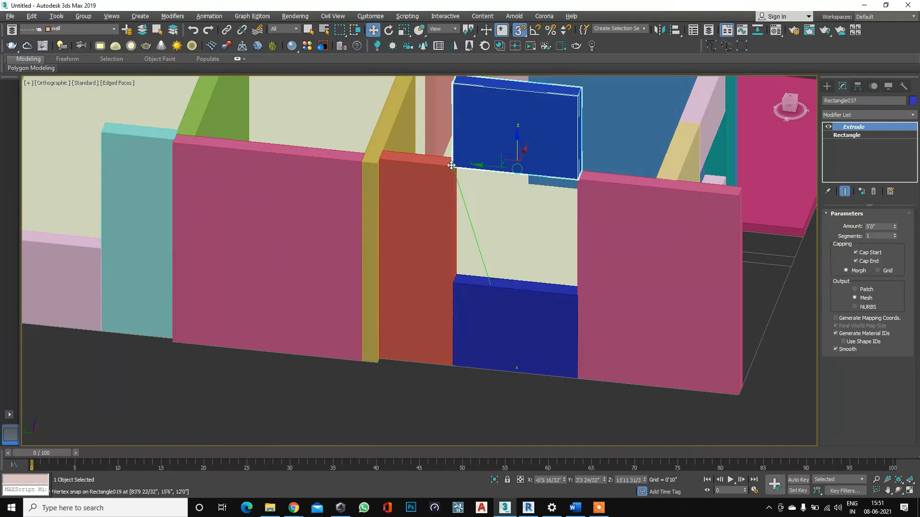
pyautogui.keyDown('shift'); pyautogui.moveTo(451, 165); pyautogui.dragTo(451, 165); pyautogui.keyUp('shift')
pyautogui.click(455, 294)
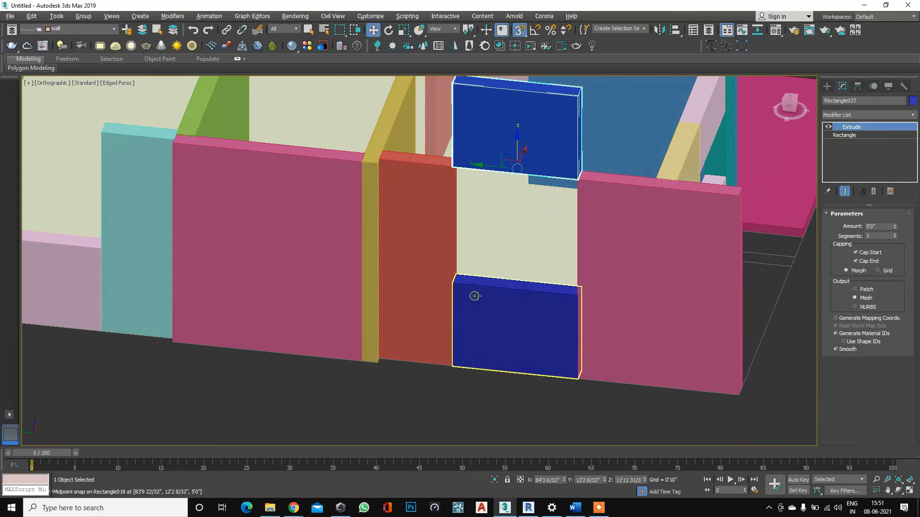
pyautogui.click(880, 226)
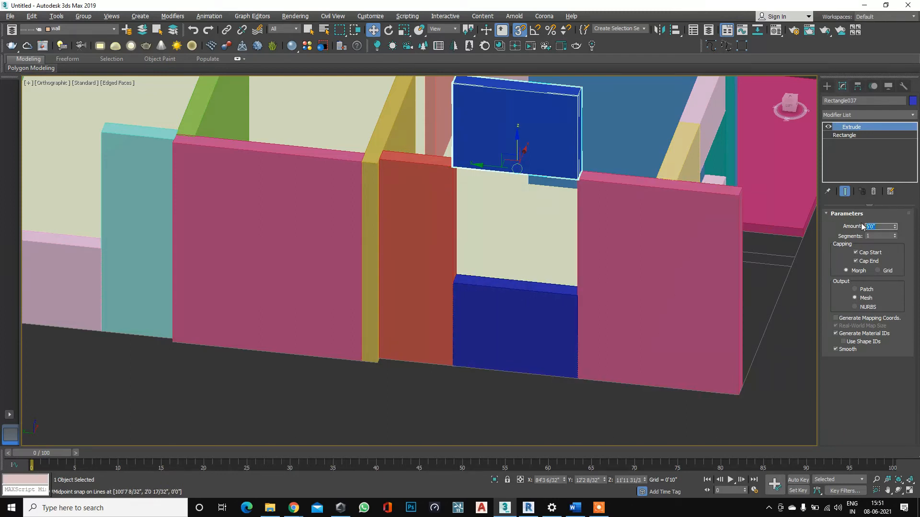
pyautogui.press('Return')
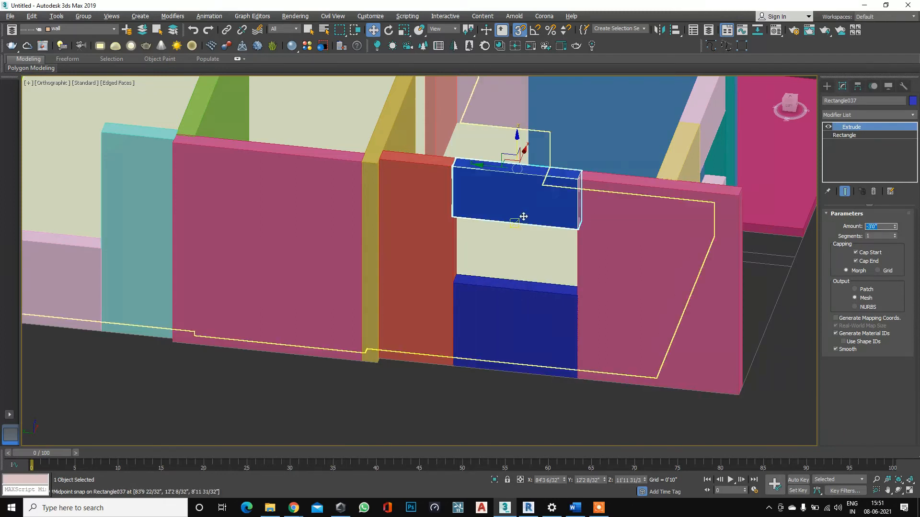
# Copy the low pink side wall and snap the copy's base to the neighbouring full-height pink wall's top.
pyautogui.scroll(-3, 431, 353)
pyautogui.moveTo(431, 353); pyautogui.dragTo(371, 261, button='middle')
pyautogui.moveTo(370, 260)
pyautogui.mouseDown()
pyautogui.moveTo(358, 268)
pyautogui.moveTo(321, 148)
pyautogui.mouseUp()
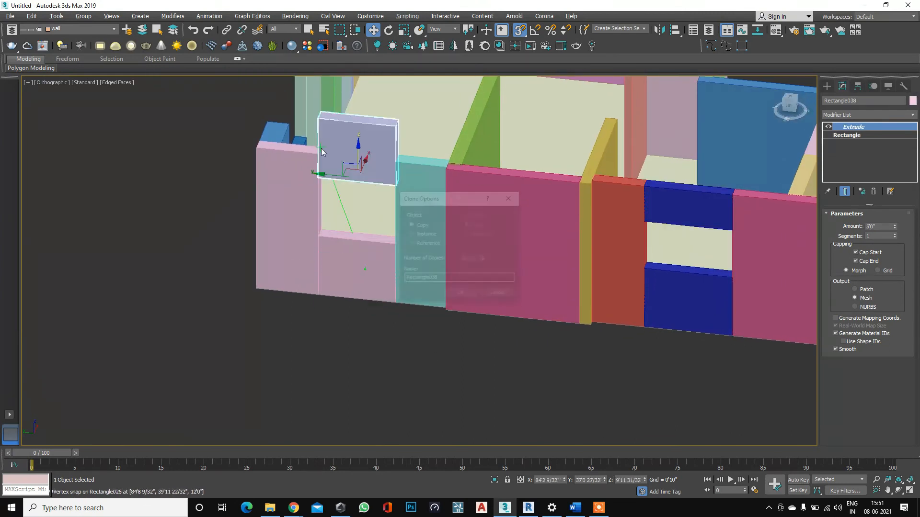
pyautogui.click(461, 295)
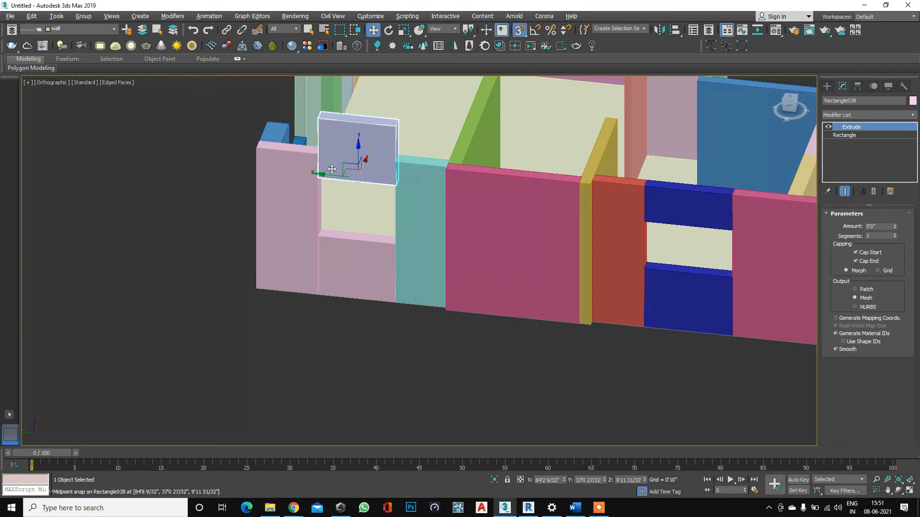
# Raise the pink wall copy until its base meets the adjacent wall's top and set its extrusion to -3'0".
pyautogui.scroll(4, 325, 153)
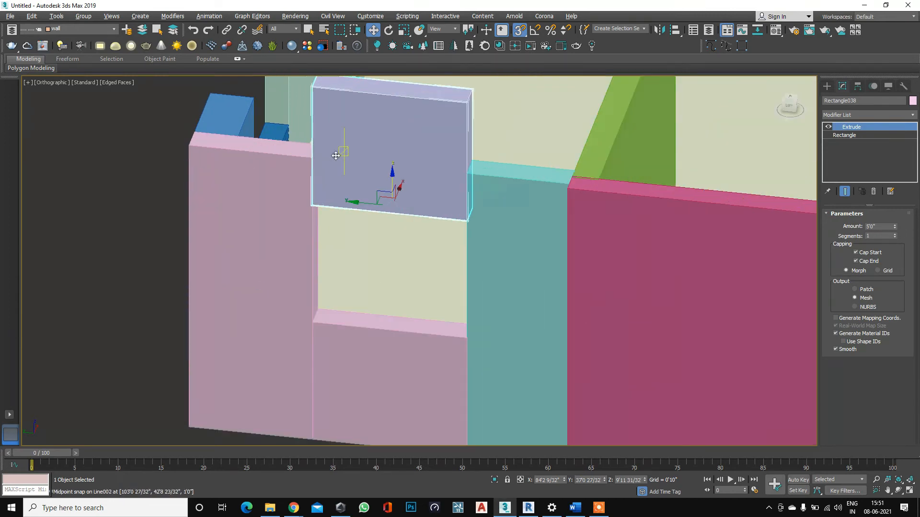
pyautogui.moveTo(316, 213)
pyautogui.mouseDown()
pyautogui.moveTo(308, 166)
pyautogui.moveTo(318, 145)
pyautogui.moveTo(317, 167)
pyautogui.mouseUp()
pyautogui.press('Return')
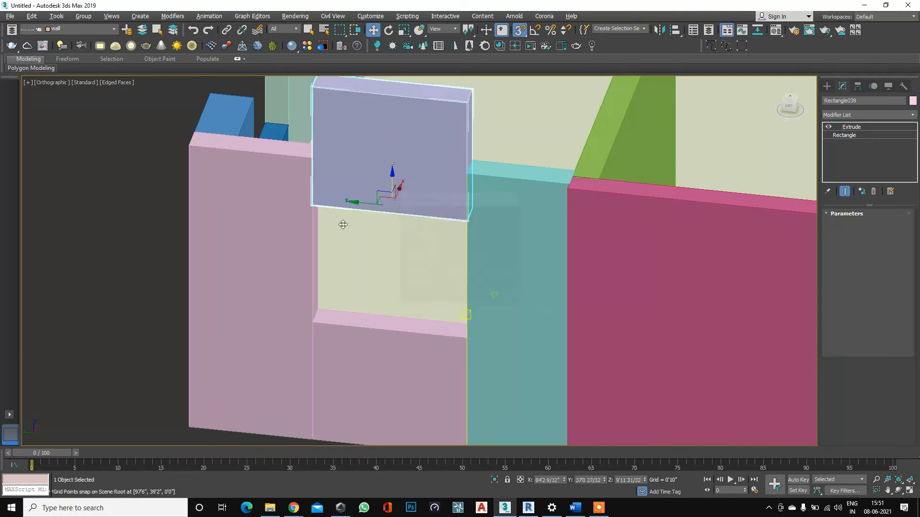
pyautogui.hotkey('ctrl', 'z')
pyautogui.hotkey('ctrl', 'y')
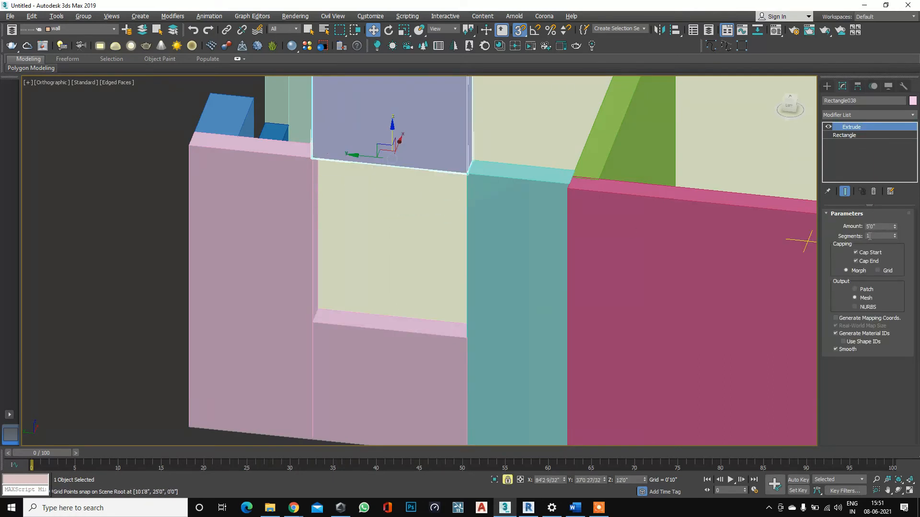
pyautogui.press('Return')
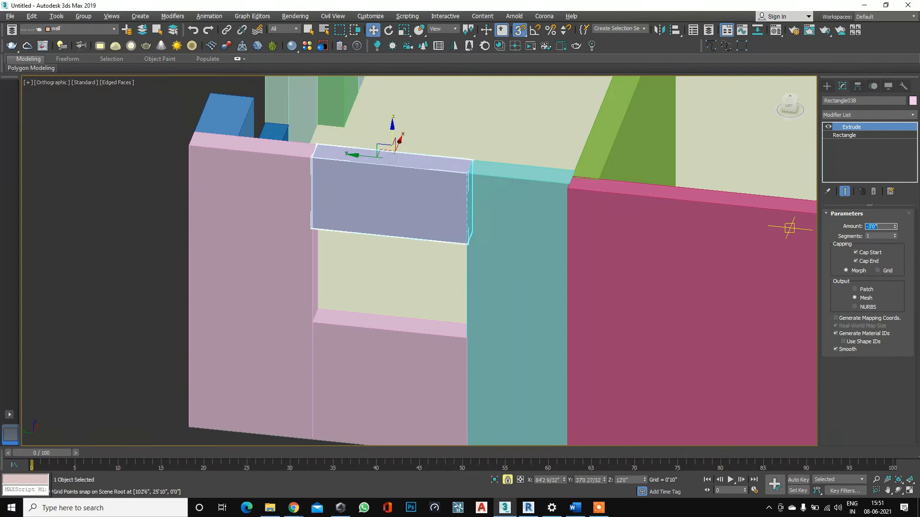
# Copy the low blue wall up to the top of the adjacent pale green wall and set the copy's extrusion to -3'0".
pyautogui.scroll(-3, 545, 303)
pyautogui.keyDown('alt'); pyautogui.moveTo(433, 329); pyautogui.dragTo(354, 306, button='middle'); pyautogui.keyUp('alt')
pyautogui.scroll(4, 355, 306)
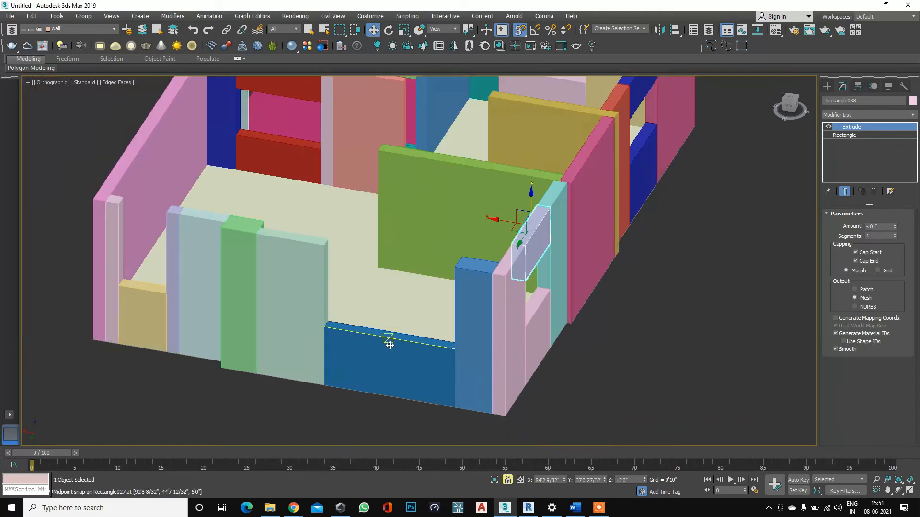
pyautogui.scroll(-2, 391, 346)
pyautogui.click(390, 369)
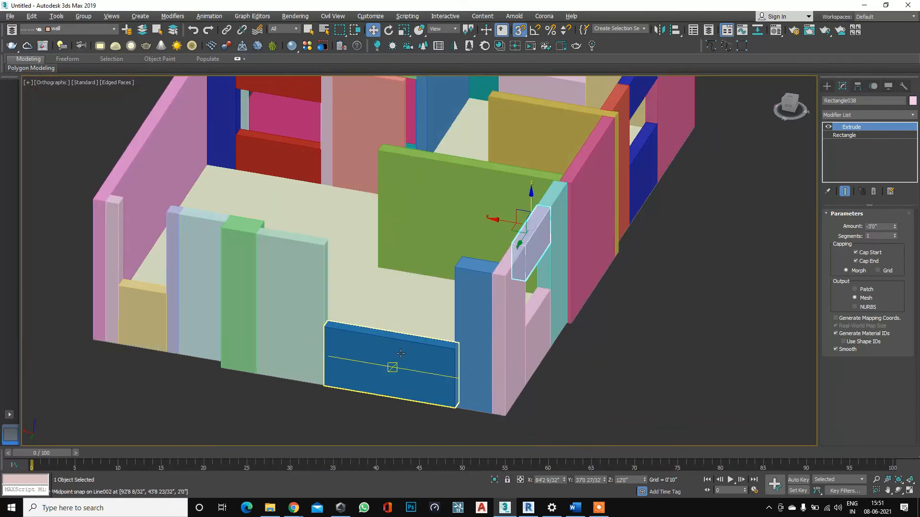
pyautogui.keyDown('shift'); pyautogui.moveTo(337, 355); pyautogui.dragTo(337, 213); pyautogui.keyUp('shift')
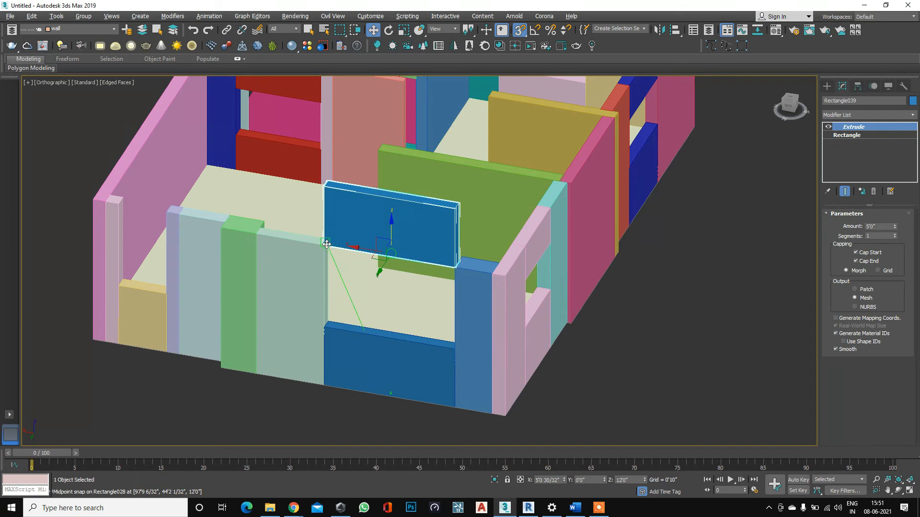
pyautogui.click(462, 294)
pyautogui.click(851, 126)
pyautogui.click(880, 227)
pyautogui.write('-3')
pyautogui.press('Return')
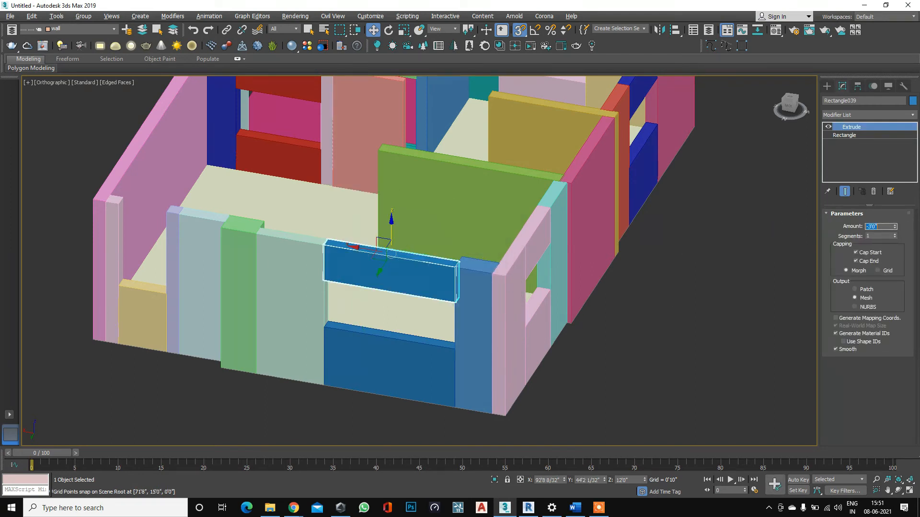
# Copy the low beige wall up to the neighbouring full-height walls' top and set the copy's extrusion to -3'0".
pyautogui.moveTo(151, 384); pyautogui.dragTo(328, 387, button='middle')
pyautogui.click(327, 387)
pyautogui.click(322, 307)
pyautogui.keyDown('shift'); pyautogui.moveTo(320, 324); pyautogui.dragTo(320, 184); pyautogui.keyUp('shift')
pyautogui.click(461, 294)
pyautogui.click(879, 226)
pyautogui.write('-3')
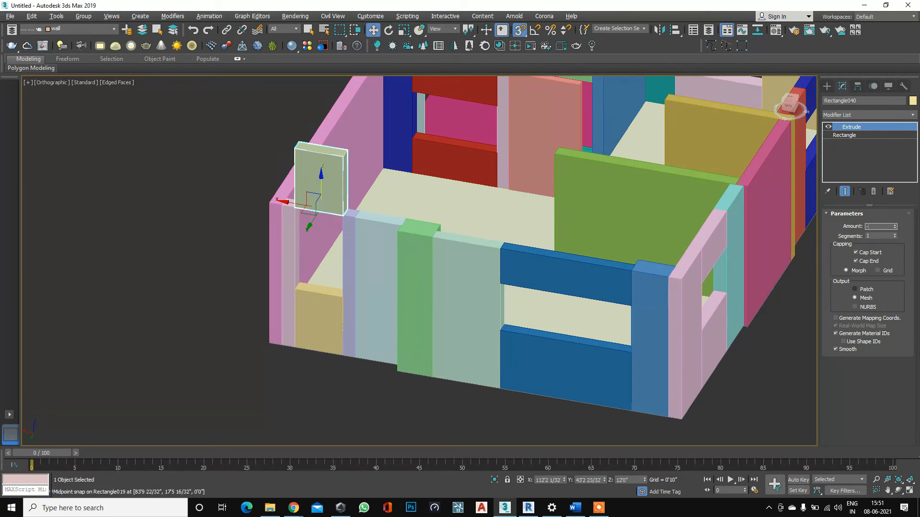
pyautogui.press('Return')
# Examine the whole house from several sides to check the wall sections above the openings.
pyautogui.scroll(-5, 345, 375)
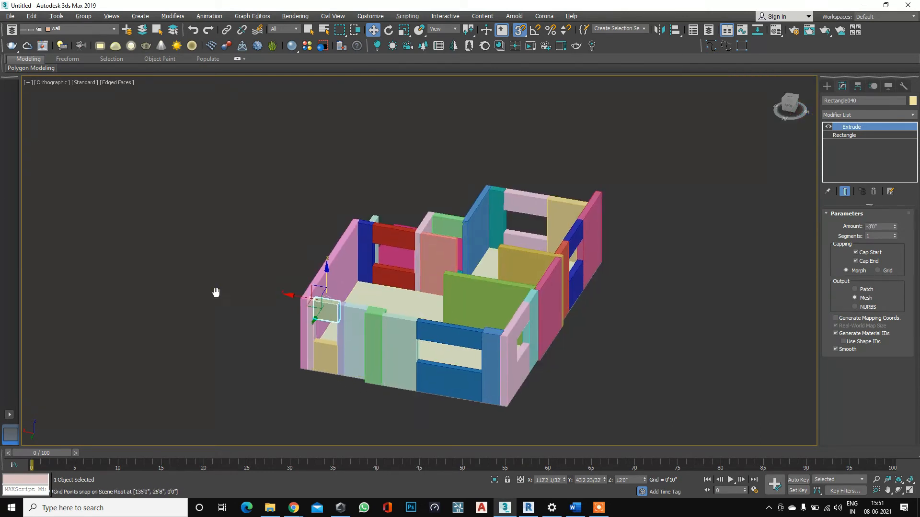
pyautogui.scroll(-2, 273, 294)
pyautogui.click(207, 292)
pyautogui.hotkey('ctrl', 'r')
pyautogui.moveTo(382, 305); pyautogui.dragTo(380, 267)
pyautogui.moveTo(432, 308); pyautogui.dragTo(387, 292)
pyautogui.moveTo(387, 293); pyautogui.dragTo(397, 229, button='middle')
pyautogui.scroll(8, 396, 229)
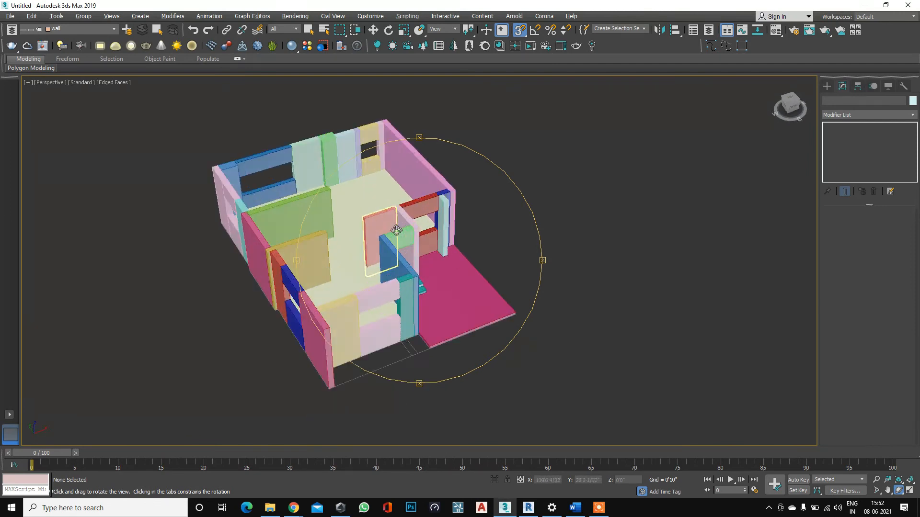
pyautogui.scroll(-7, 355, 270)
pyautogui.moveTo(401, 324); pyautogui.dragTo(399, 317)
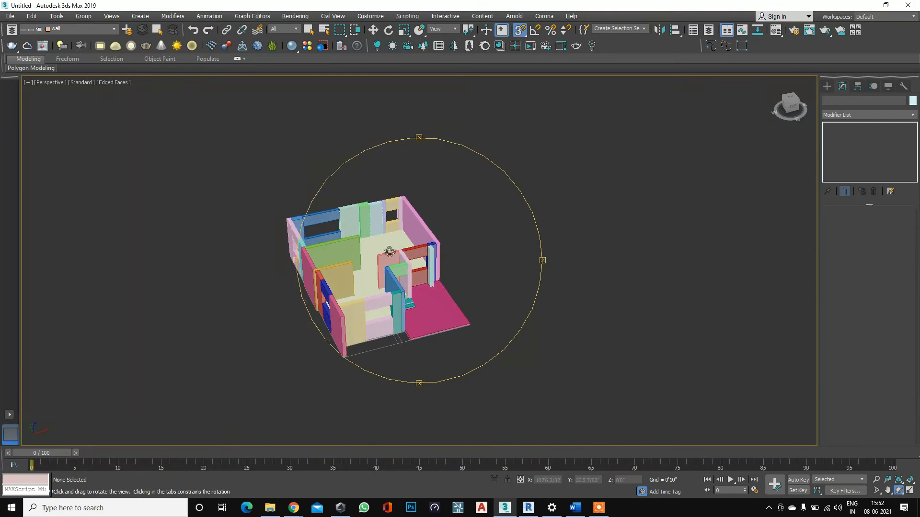
# Clone the floor slab in place as a copy and set the copy's extrusion amount to 6".
pyautogui.press('w')
pyautogui.scroll(4, 379, 238)
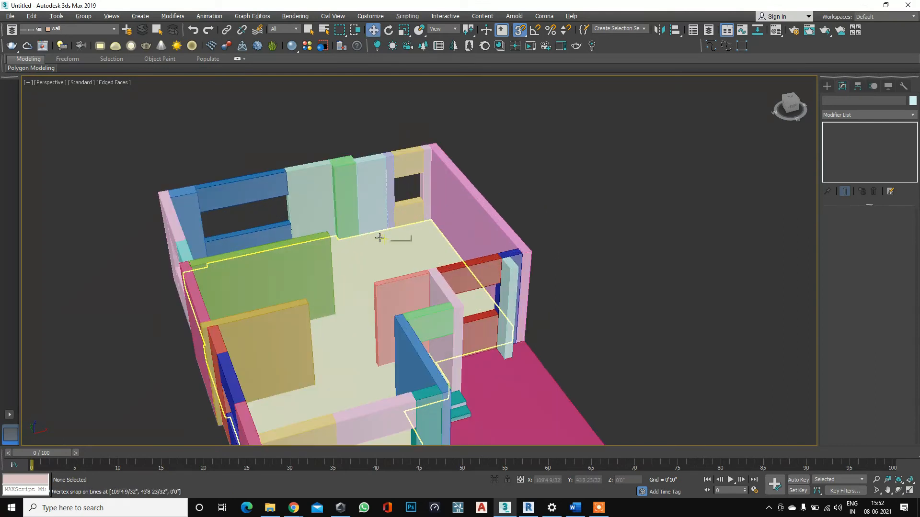
pyautogui.click(379, 237)
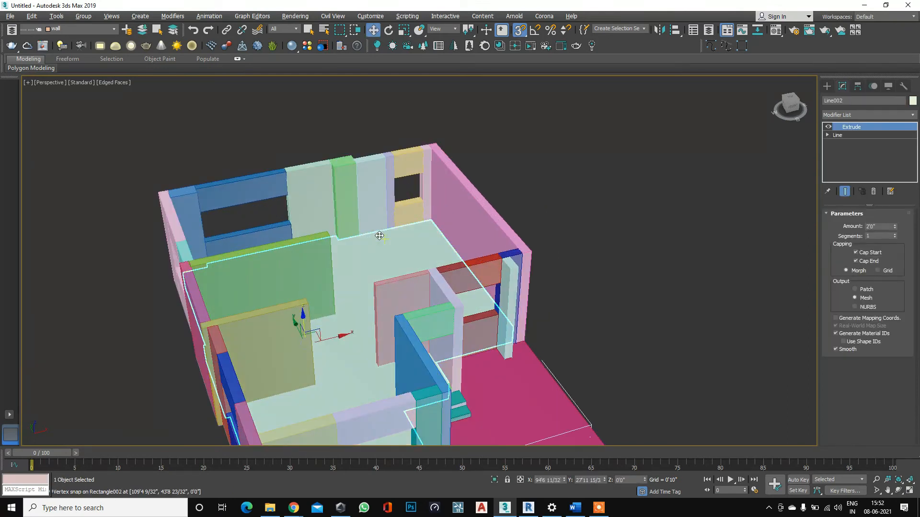
pyautogui.hotkey('ctrl', 'v')
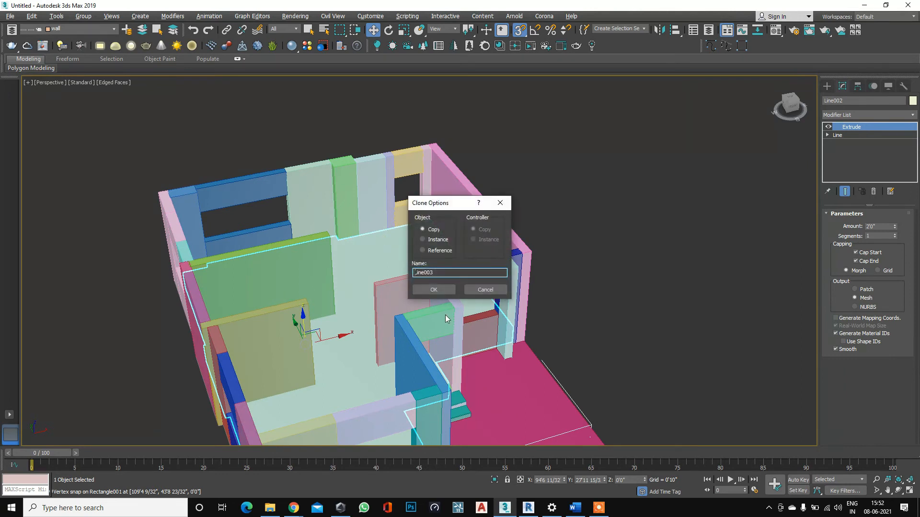
pyautogui.click(434, 290)
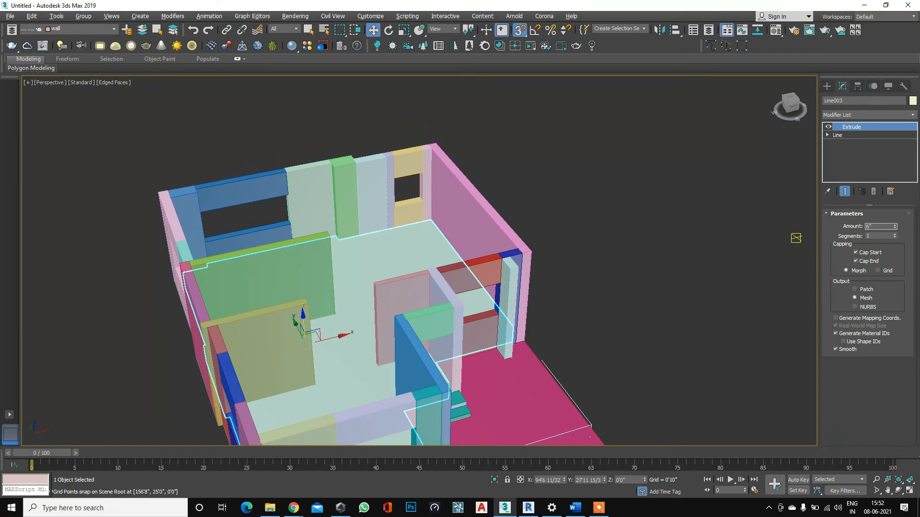
pyautogui.write('6"')
pyautogui.press('Return')
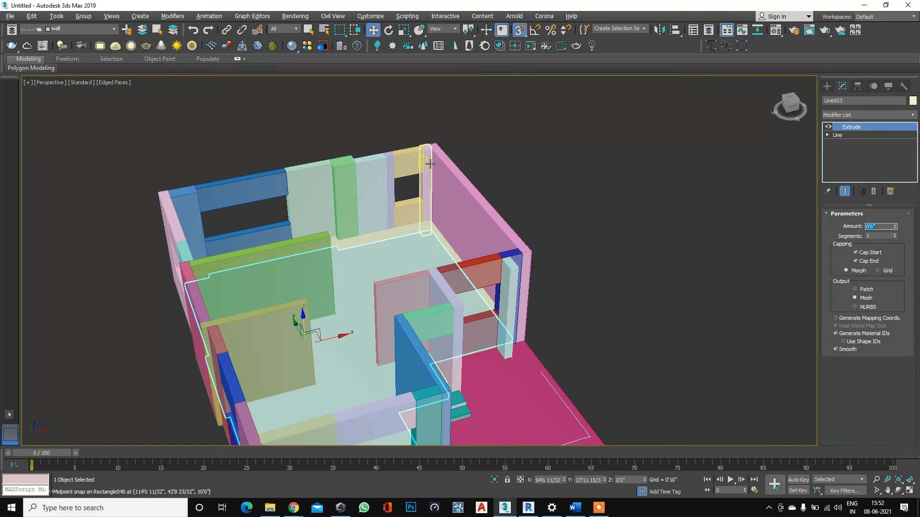
# Set the slab copy's Z position to 11'6" so it covers the house as the roof slab, and deselect it.
pyautogui.click(629, 480)
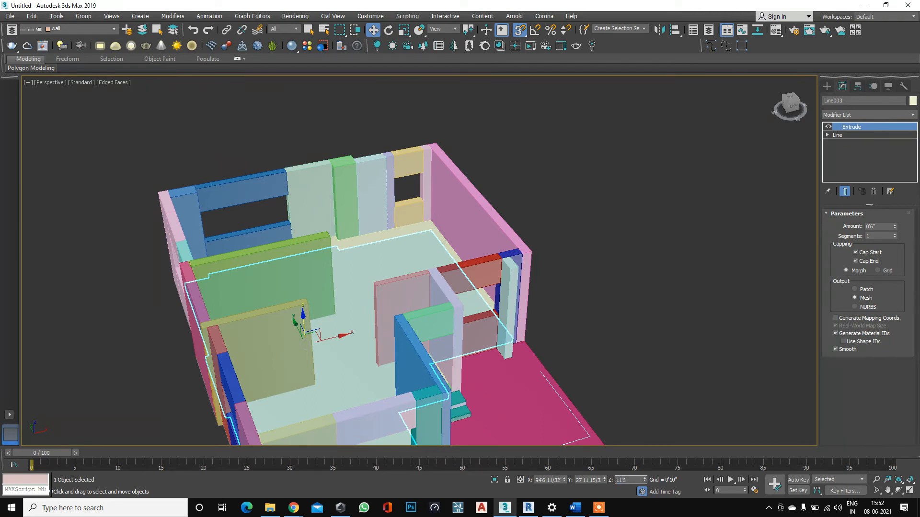
pyautogui.hotkey('alt', 'x')
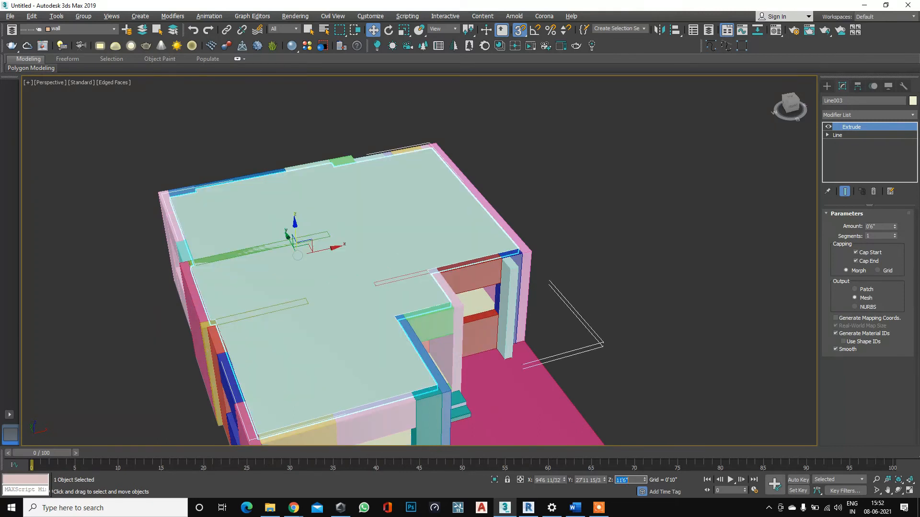
pyautogui.click(296, 129)
# Examine the house with its roof slab from the front and the entrance side.
pyautogui.scroll(-4, 343, 144)
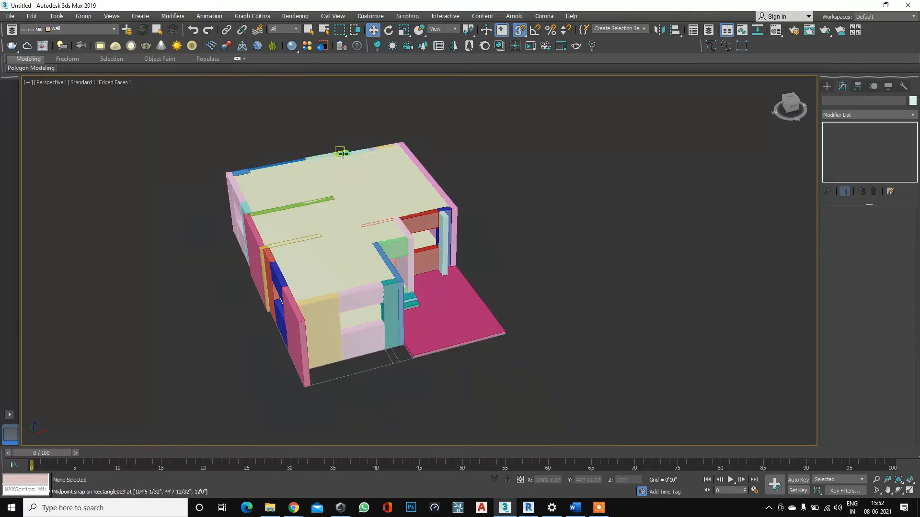
pyautogui.hotkey('ctrl', 'r')
pyautogui.moveTo(417, 313); pyautogui.dragTo(328, 260)
pyautogui.scroll(8, 329, 260)
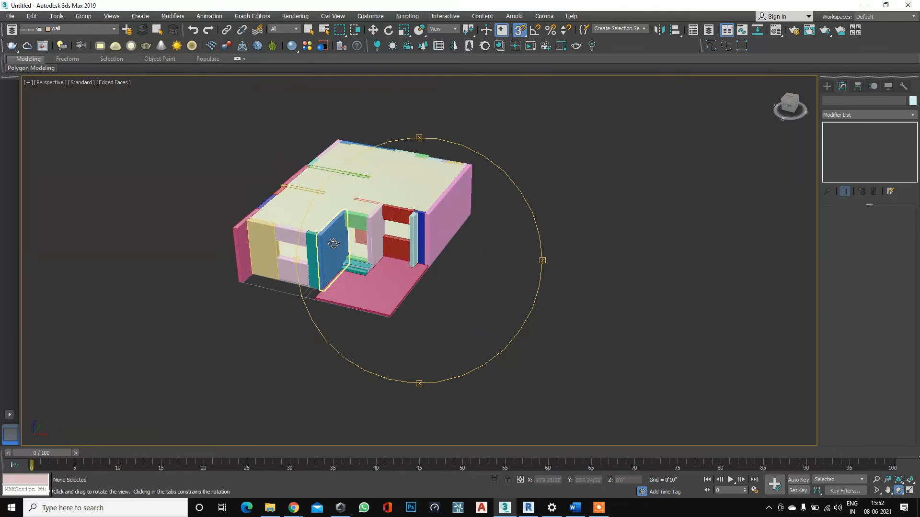
pyautogui.scroll(-5, 389, 210)
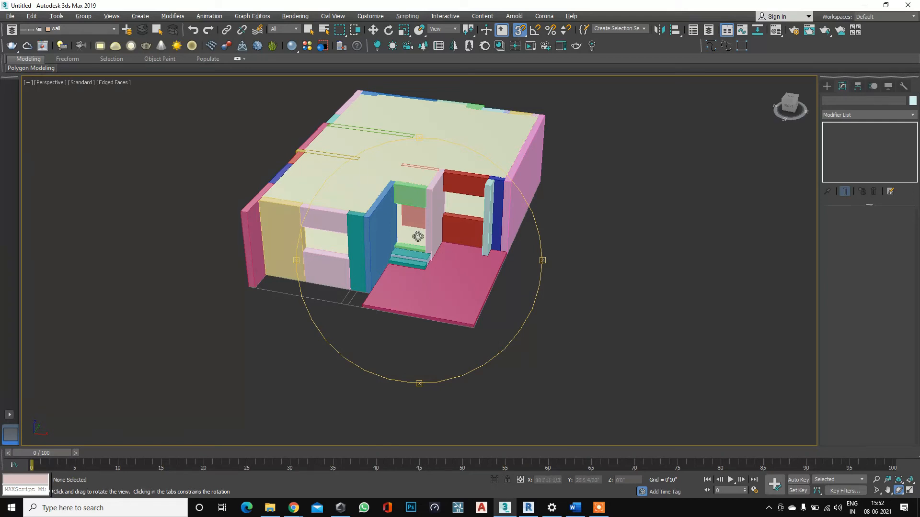
pyautogui.scroll(-3, 417, 236)
pyautogui.moveTo(417, 236); pyautogui.dragTo(439, 293)
pyautogui.scroll(8, 368, 265)
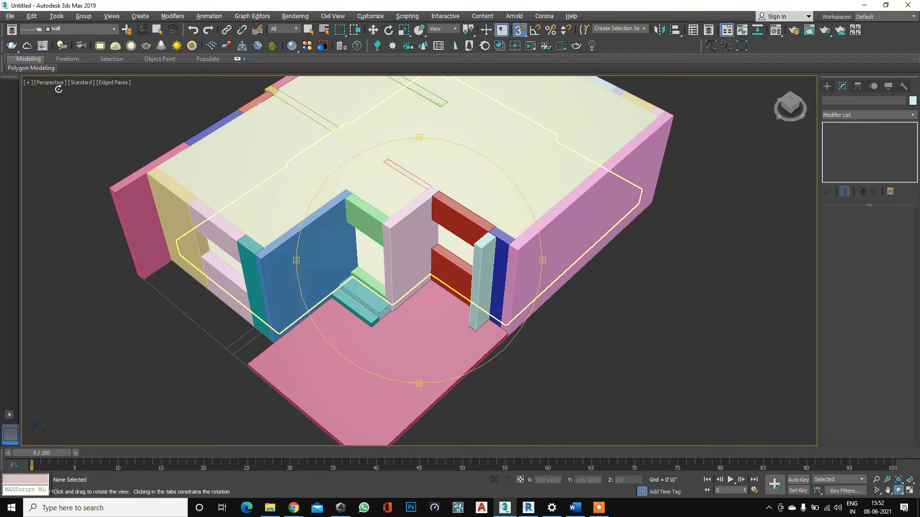
# Switch the viewport to wireframe display and activate the Pivot tool from the Doors object category.
pyautogui.click(520, 30)
pyautogui.press('F3')
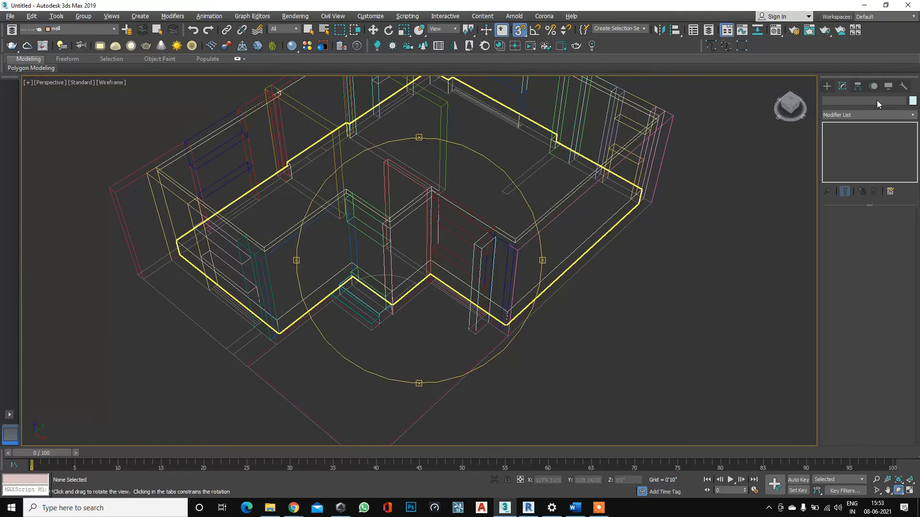
pyautogui.click(827, 89)
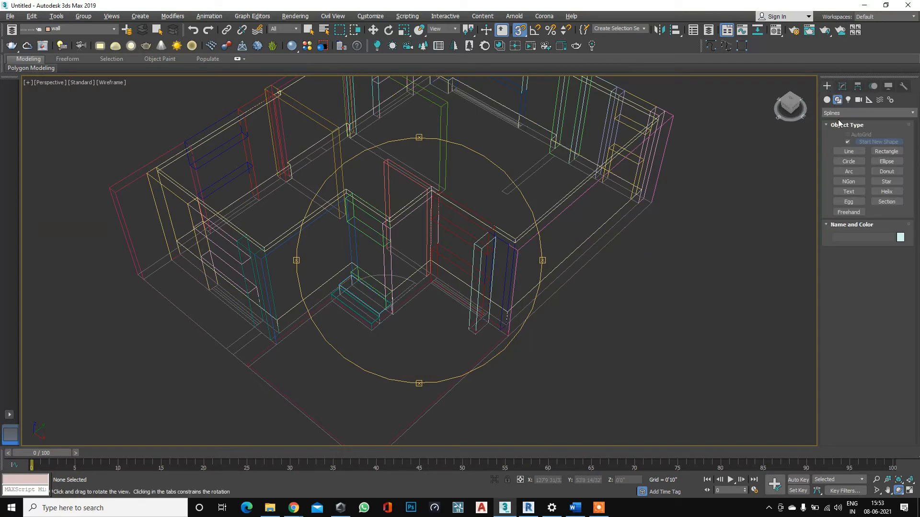
pyautogui.click(838, 99)
pyautogui.click(827, 101)
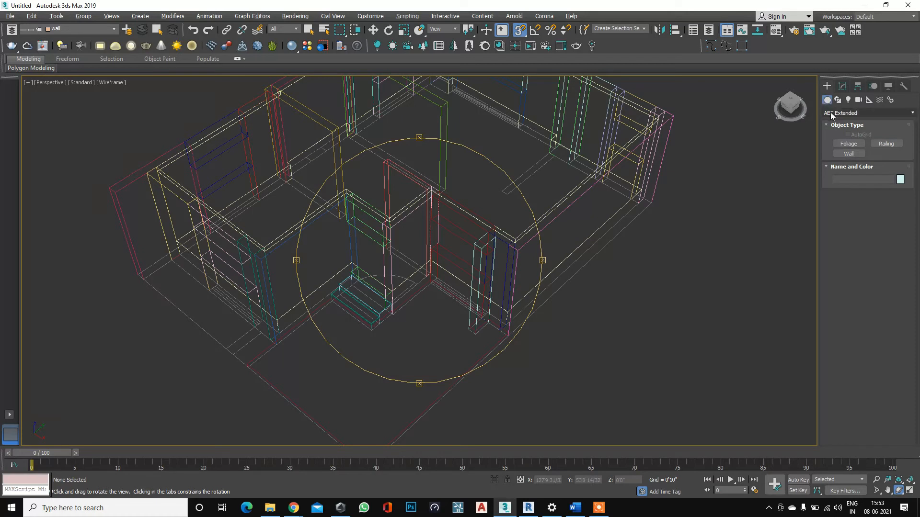
pyautogui.click(832, 114)
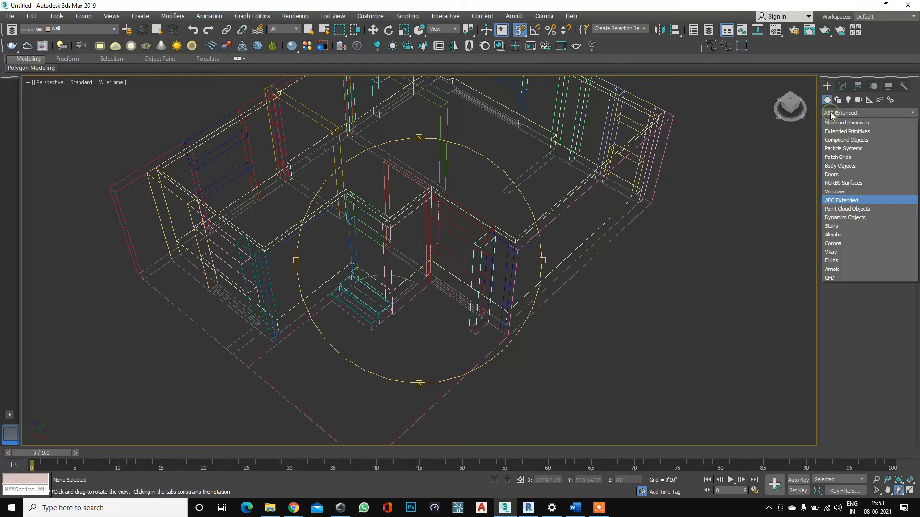
pyautogui.click(844, 174)
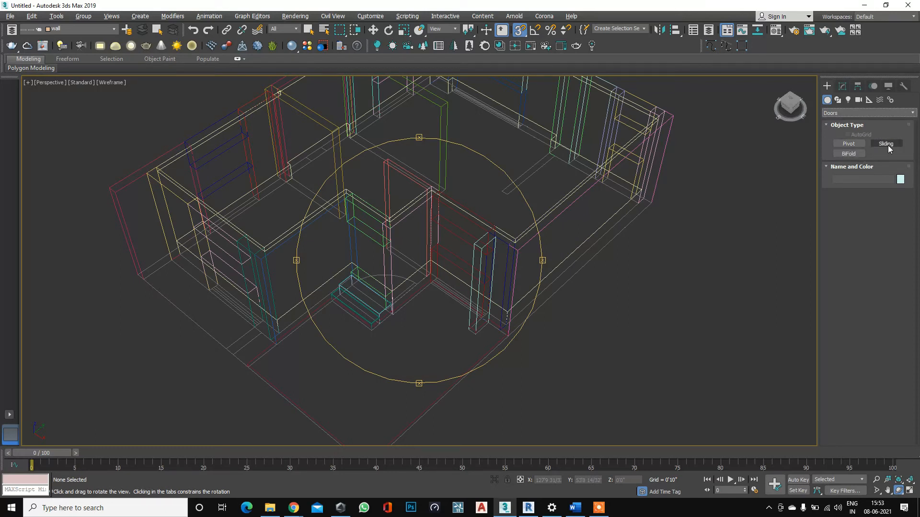
pyautogui.click(849, 144)
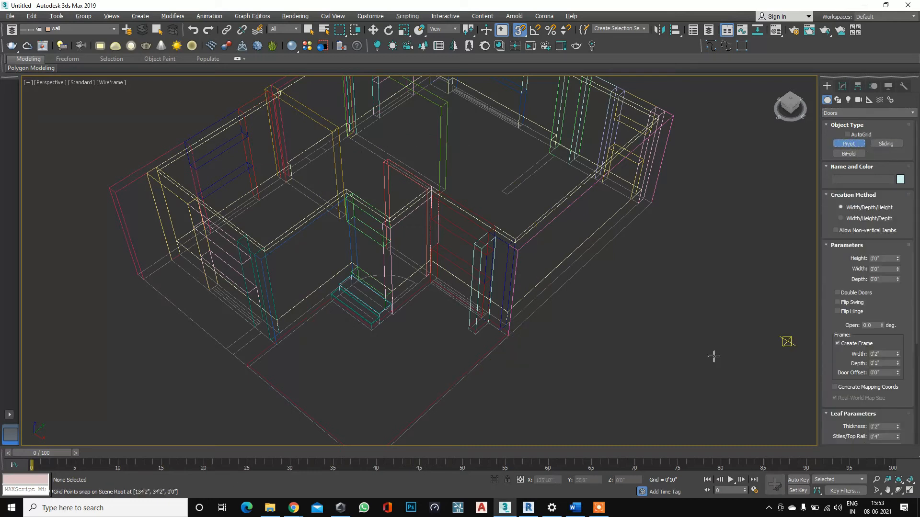
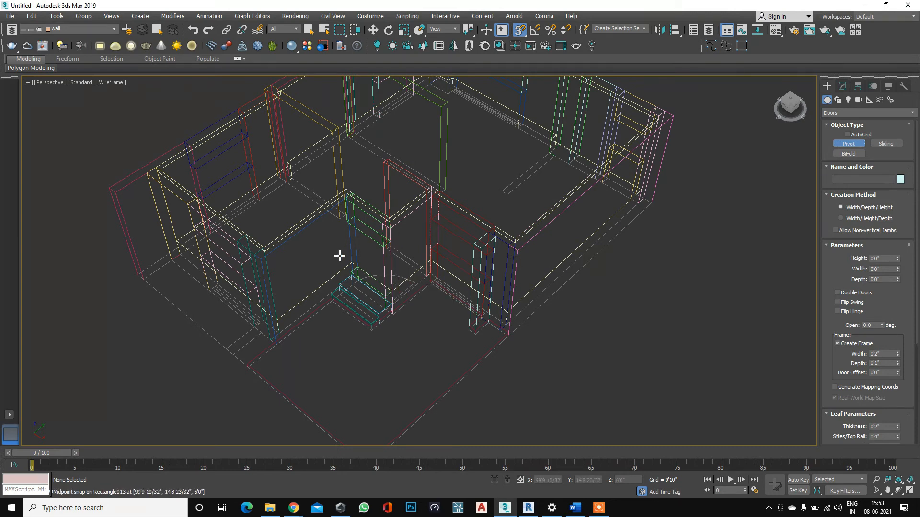
# Create a pivot door in the entrance opening above the steps, snapped to 4'8" wide, about 0'5 15/32" deep and 7'0" high.
pyautogui.scroll(5, 359, 264)
pyautogui.scroll(3, 524, 380)
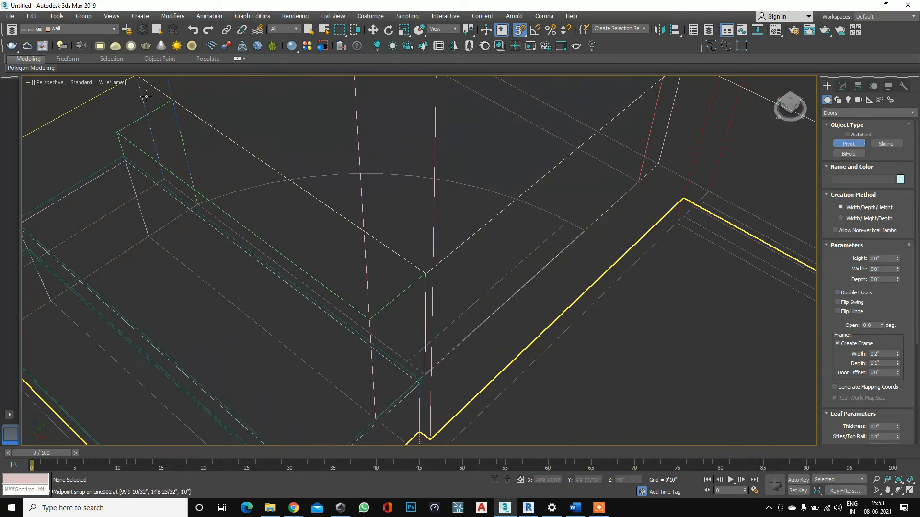
pyautogui.scroll(-3, 237, 112)
pyautogui.scroll(-5, 503, 298)
pyautogui.scroll(6, 376, 240)
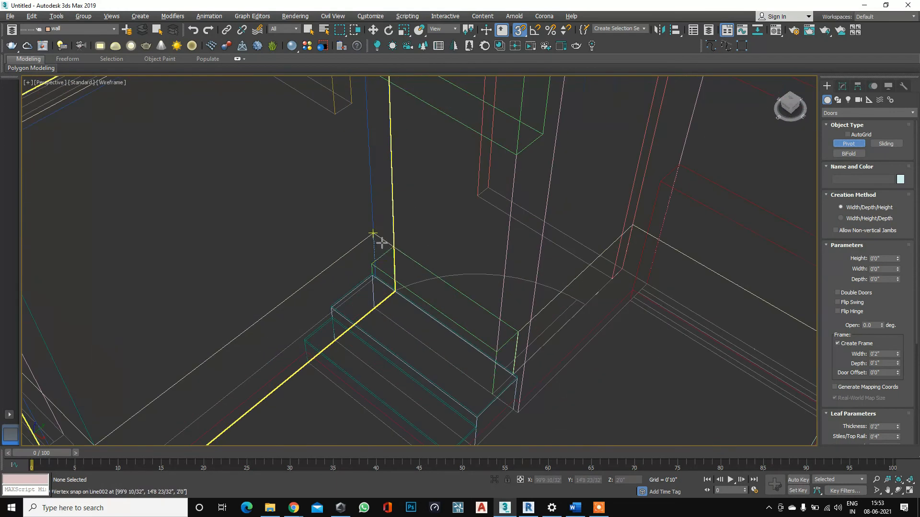
pyautogui.moveTo(381, 255); pyautogui.dragTo(509, 342)
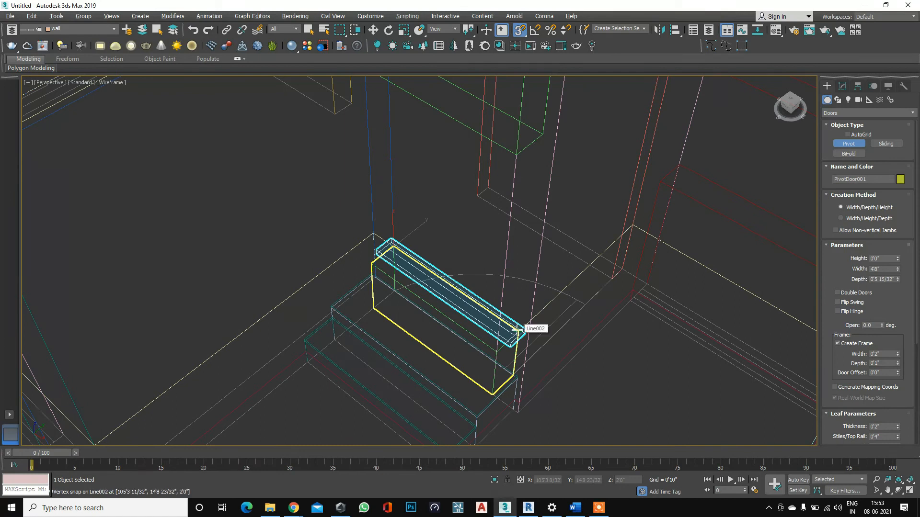
pyautogui.click(517, 329)
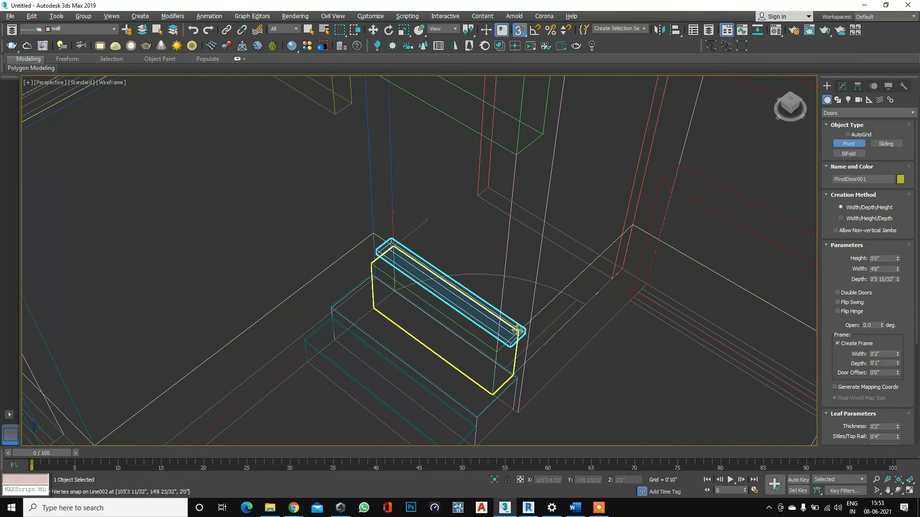
pyautogui.click(518, 152)
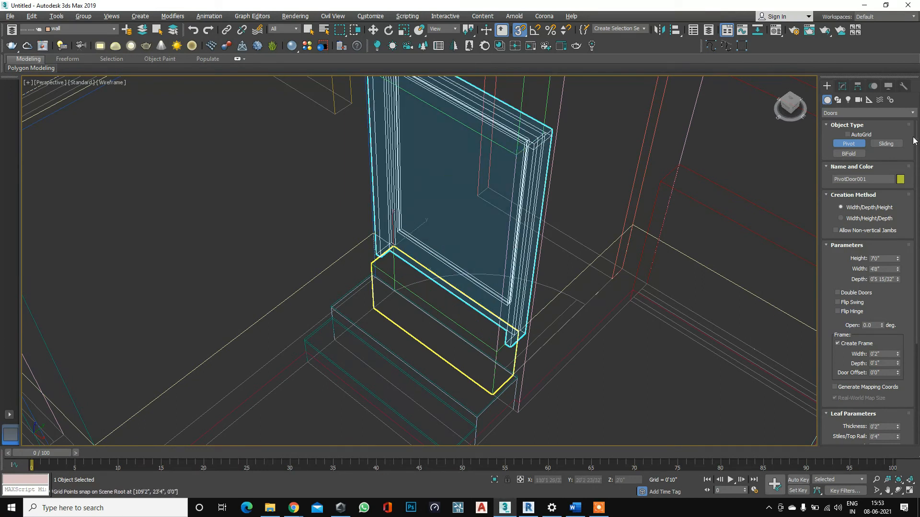
# Set the depth of the entrance pivot door to 0'3".
pyautogui.scroll(-5, 645, 185)
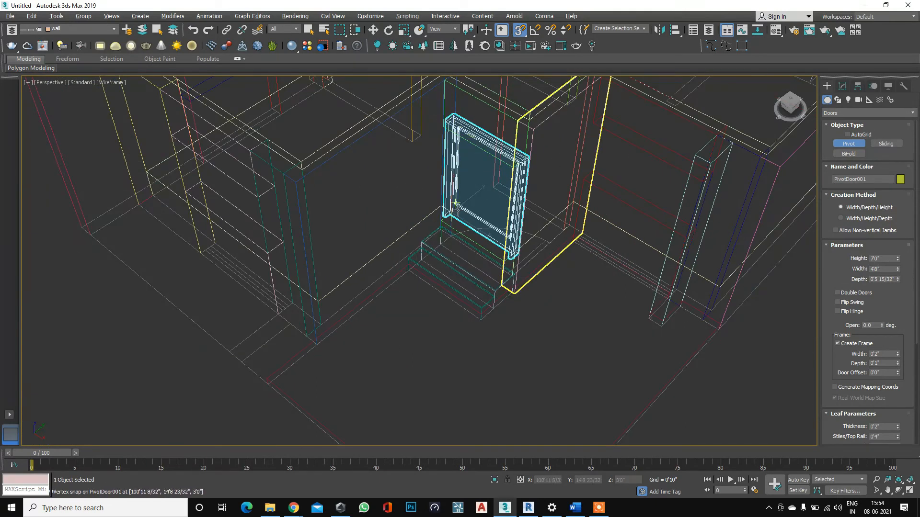
pyautogui.doubleClick(884, 269)
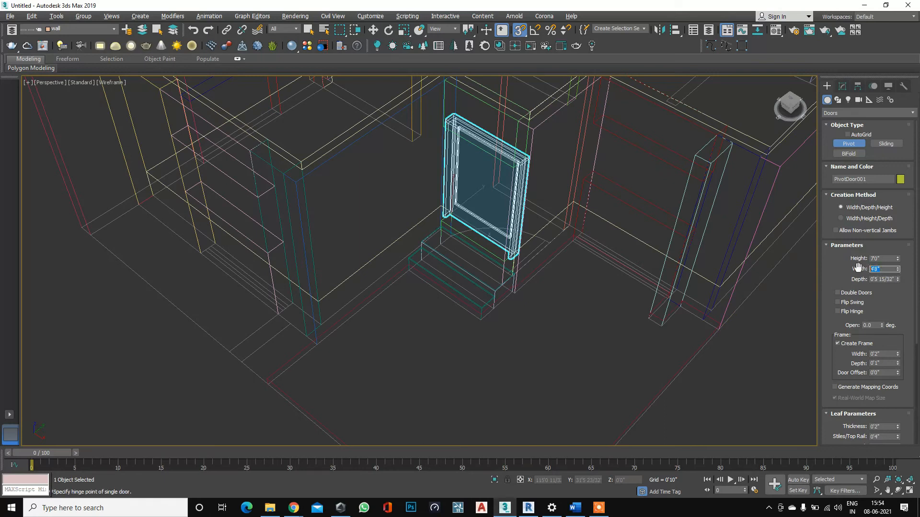
pyautogui.click(887, 279)
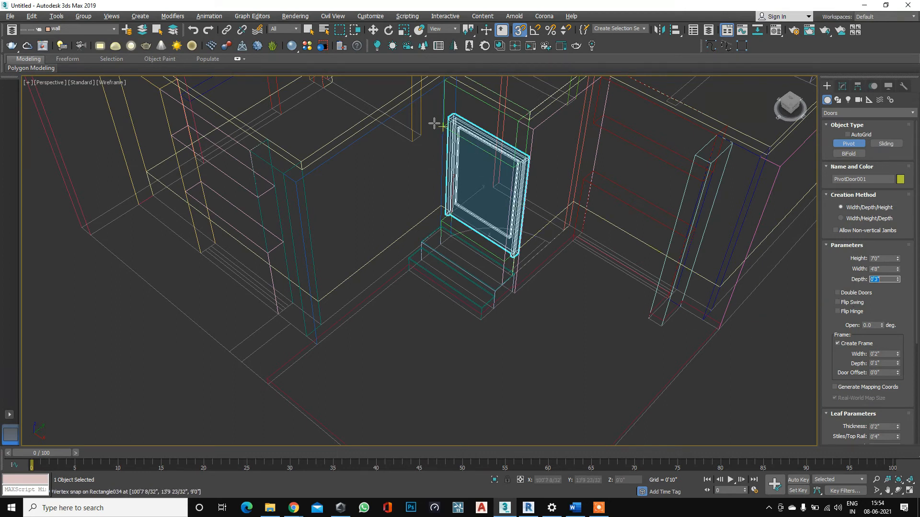
# Try the Double Doors option and the frameless variant on the pivot door, reverting each one.
pyautogui.click(838, 293)
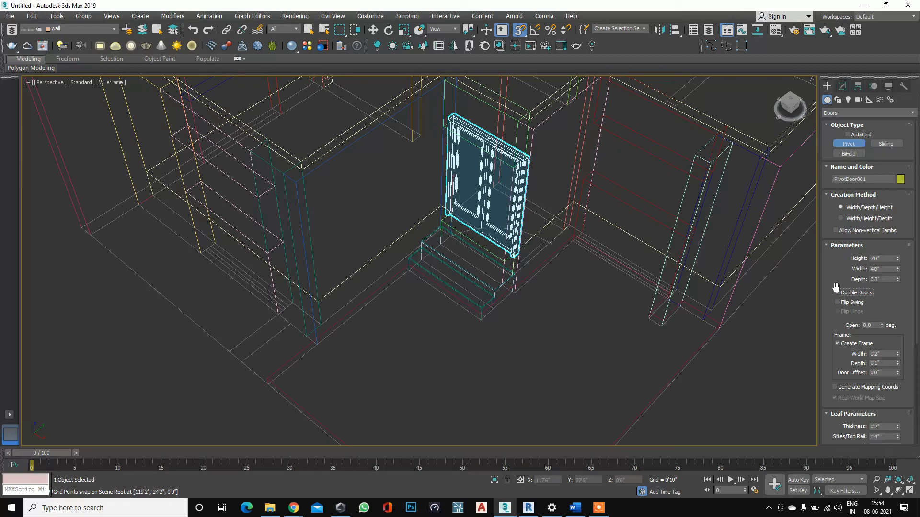
pyautogui.click(838, 294)
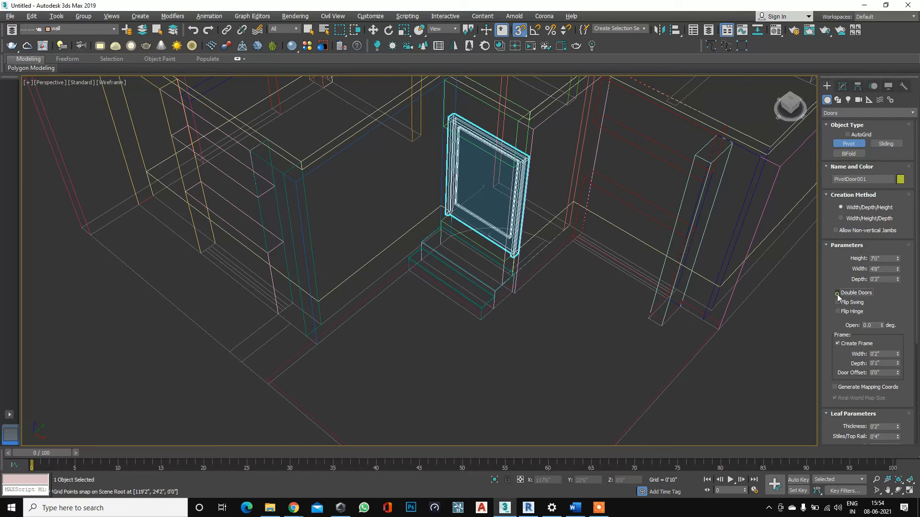
pyautogui.click(838, 343)
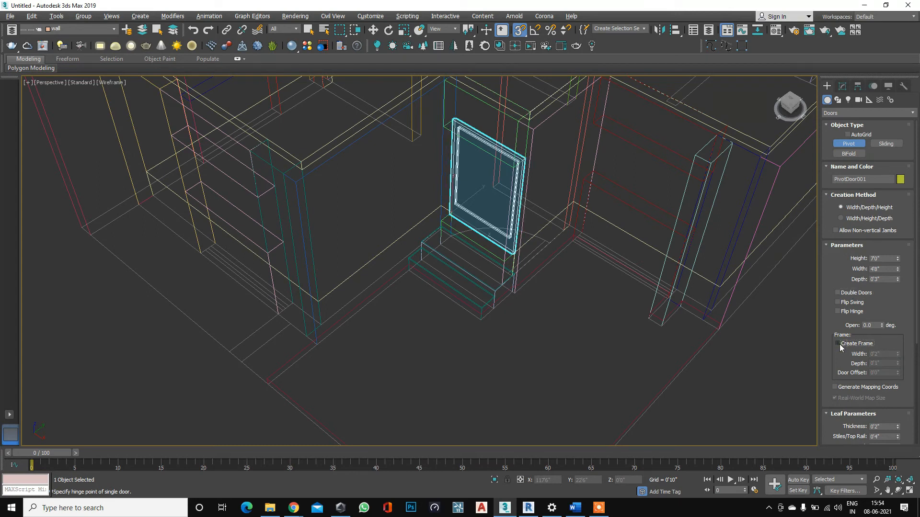
pyautogui.click(838, 344)
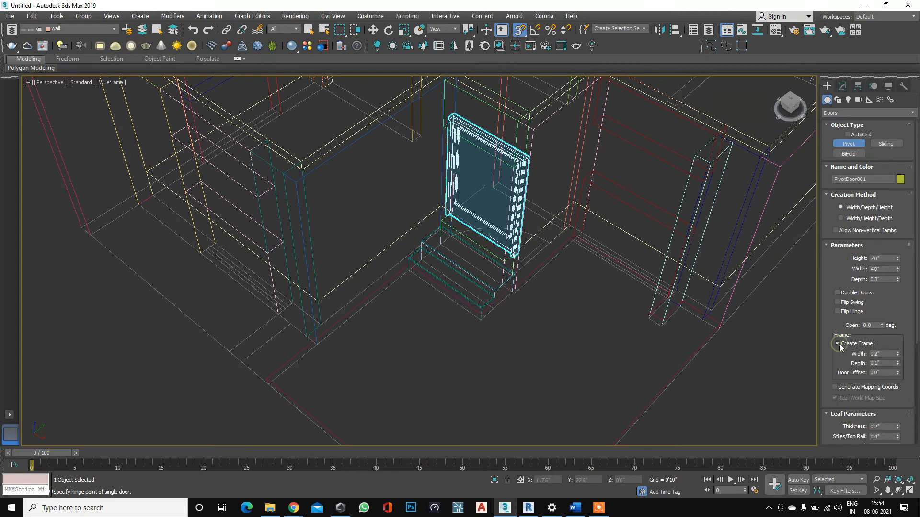
# Return to shaded display and examine the pivot door and the front of the house, leaving the door tool.
pyautogui.scroll(-1, 826, 372)
pyautogui.scroll(-2, 866, 320)
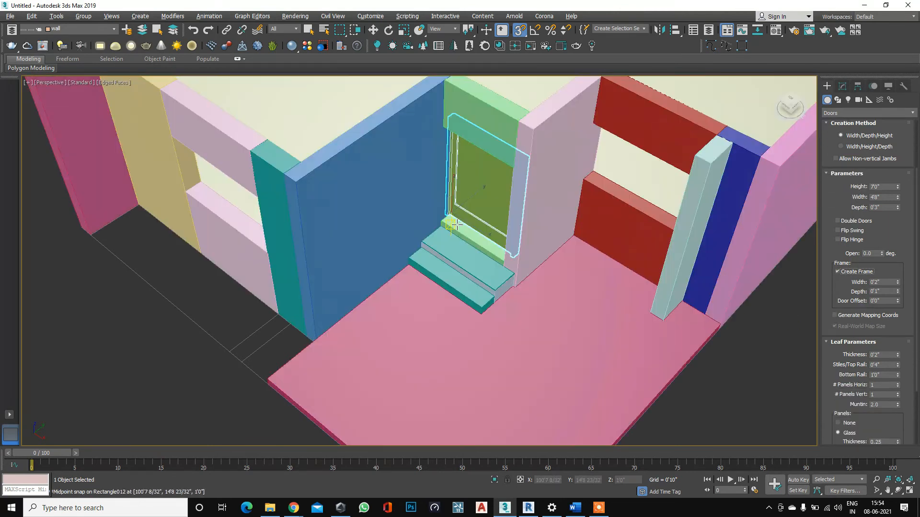
pyautogui.press('F3')
pyautogui.scroll(4, 460, 199)
pyautogui.scroll(-6, 510, 262)
pyautogui.keyDown('alt'); pyautogui.moveTo(510, 262); pyautogui.dragTo(528, 177, button='middle'); pyautogui.keyUp('alt')
pyautogui.scroll(2, 528, 177)
pyautogui.scroll(-5, 515, 200)
pyautogui.keyDown('alt'); pyautogui.moveTo(496, 276); pyautogui.dragTo(478, 280, button='middle'); pyautogui.keyUp('alt')
pyautogui.scroll(3, 477, 280)
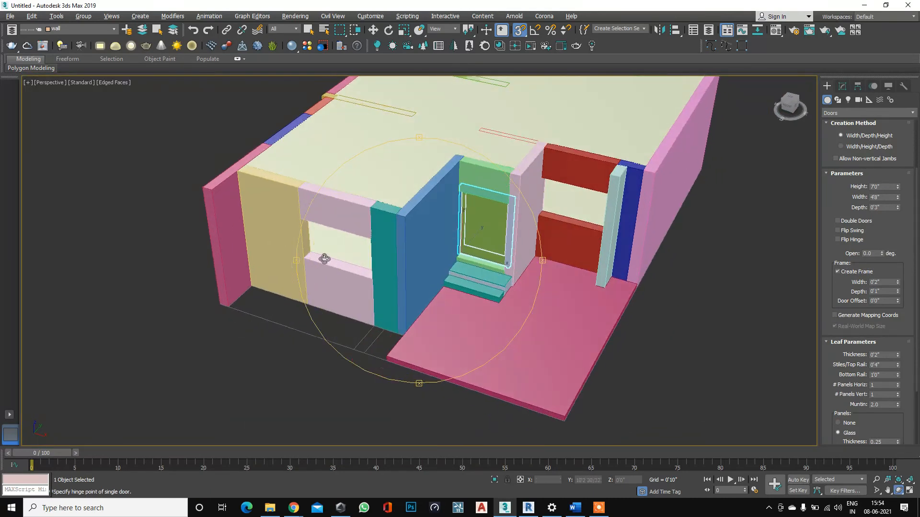
pyautogui.scroll(-5, 325, 259)
pyautogui.keyDown('alt'); pyautogui.moveTo(324, 258); pyautogui.dragTo(369, 252, button='middle'); pyautogui.keyUp('alt')
pyautogui.scroll(5, 368, 252)
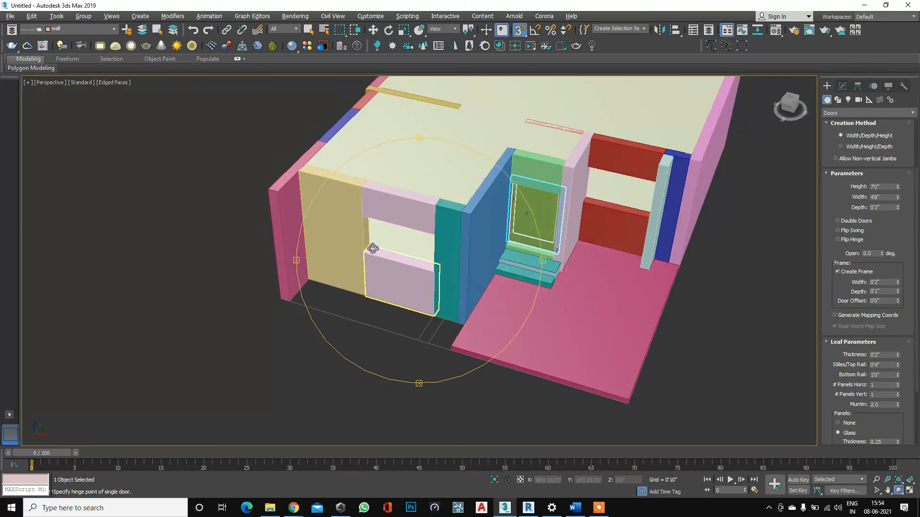
pyautogui.rightClick(360, 228)
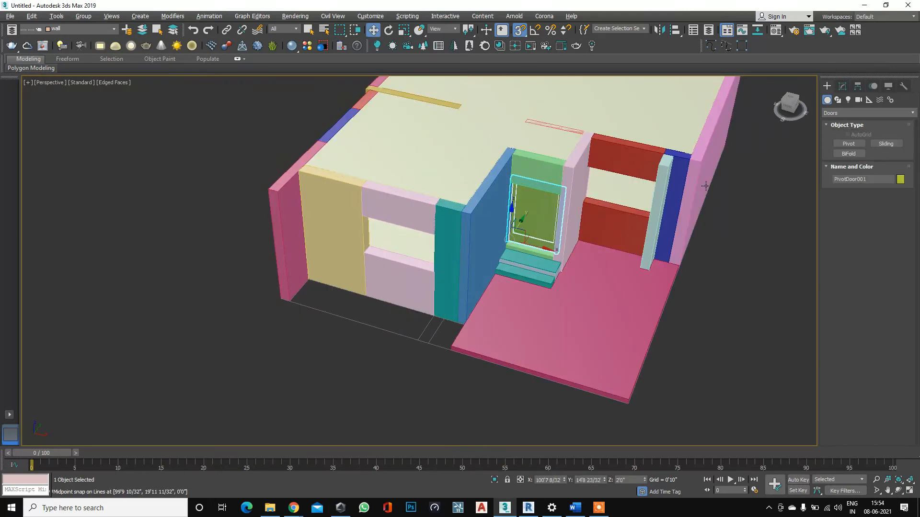
# Create a fixed window in the front wall opening, in wireframe display, about 6'9 4/32" wide, 0'6 16/32" deep and 4'0" high.
pyautogui.click(834, 114)
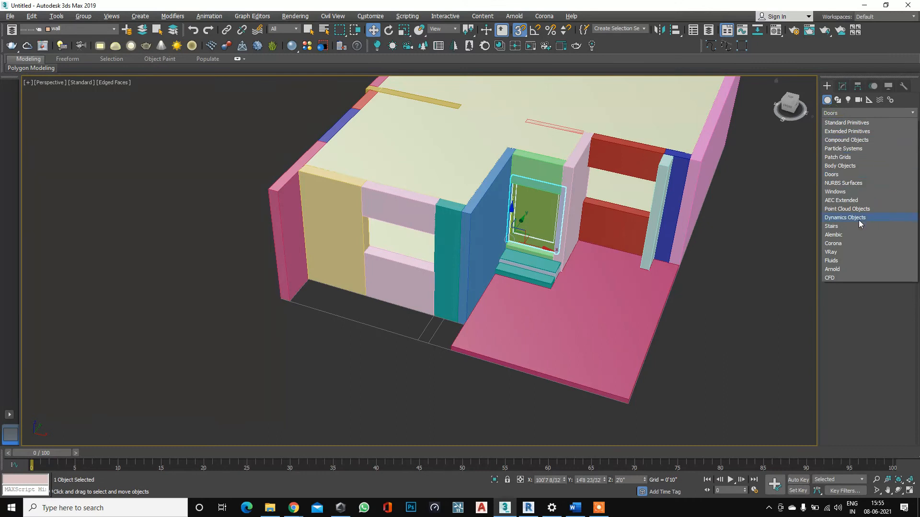
pyautogui.click(836, 191)
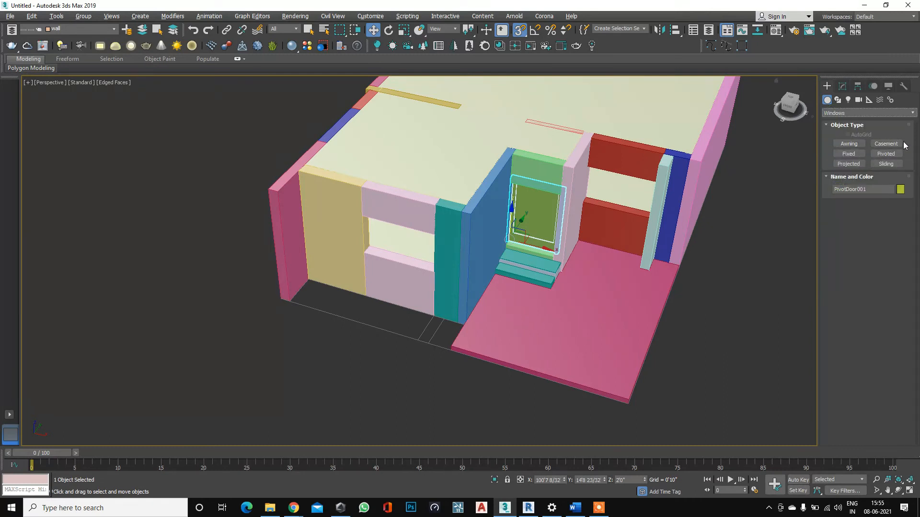
pyautogui.click(849, 156)
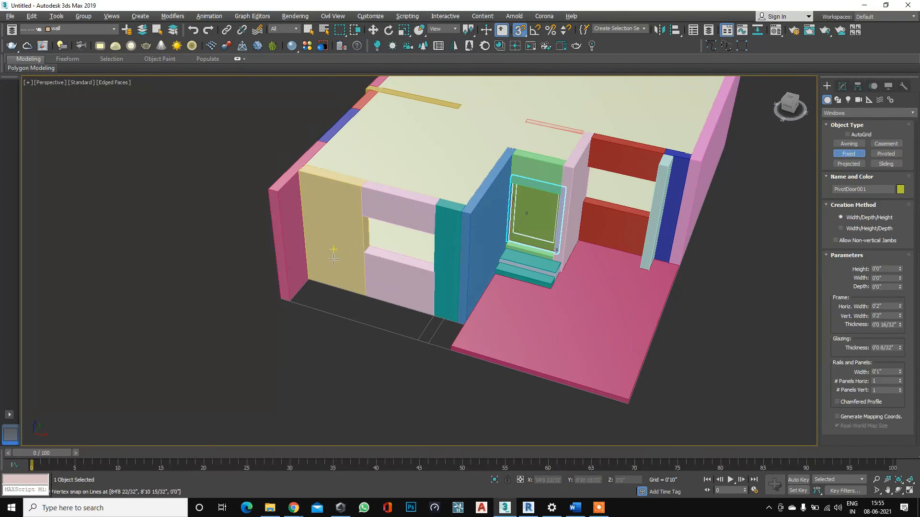
pyautogui.keyDown('alt'); pyautogui.moveTo(438, 286); pyautogui.dragTo(378, 269, button='middle'); pyautogui.keyUp('alt')
pyautogui.press('F3')
pyautogui.scroll(4, 407, 245)
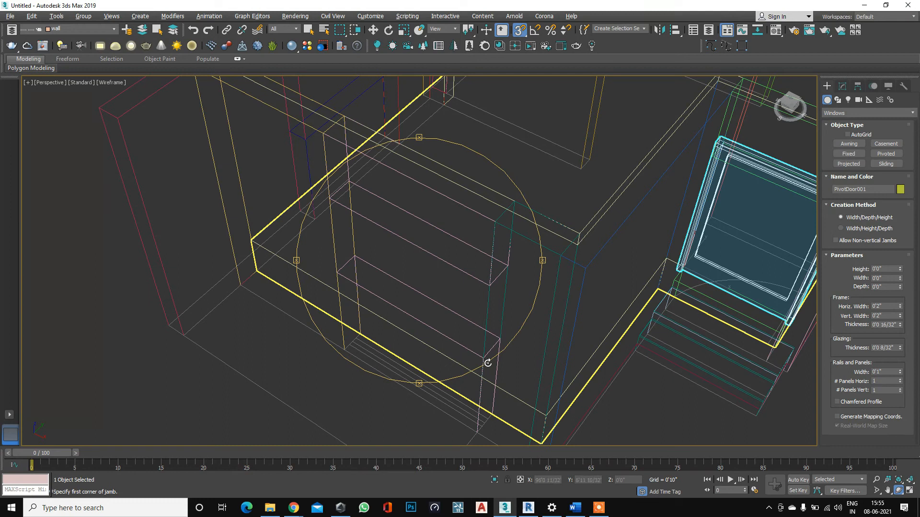
pyautogui.press('w')
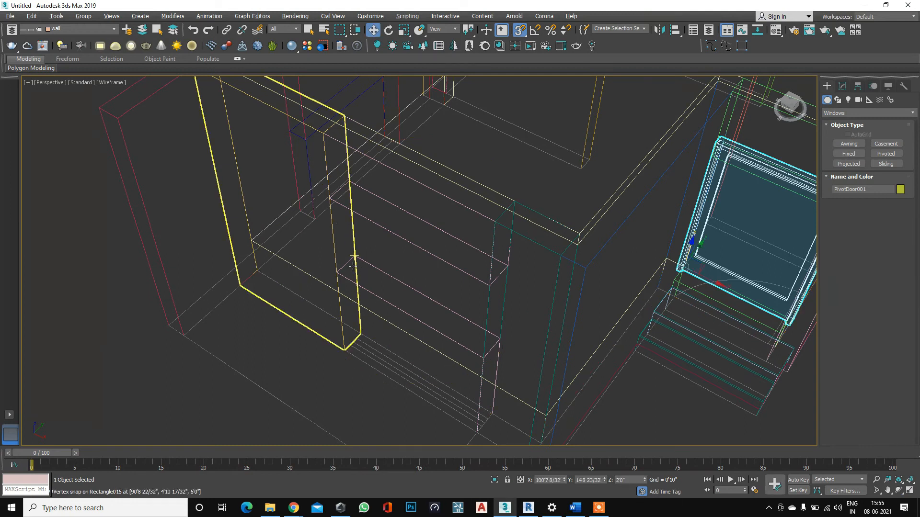
pyautogui.moveTo(345, 264); pyautogui.dragTo(494, 346)
pyautogui.click(849, 153)
pyautogui.click(493, 342)
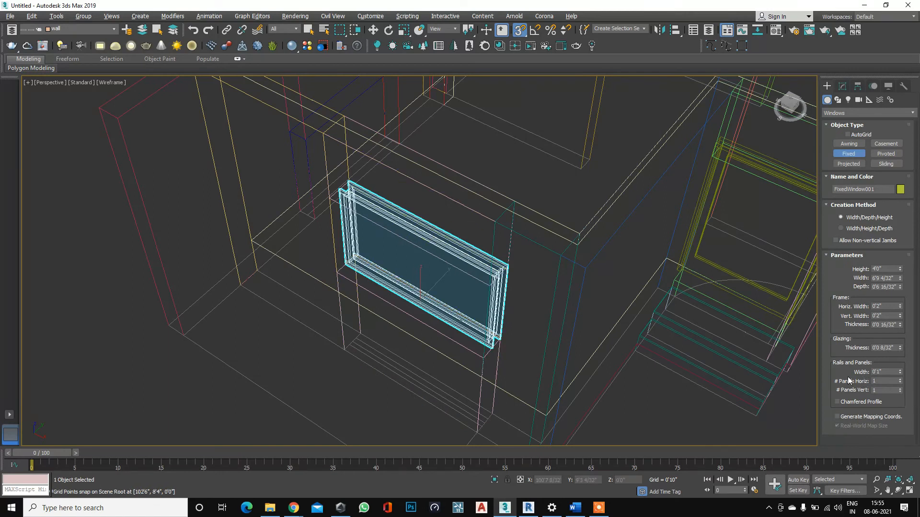
# Divide the fixed window into 3 horizontal panels, keeping 1 vertical panel.
pyautogui.click(901, 380)
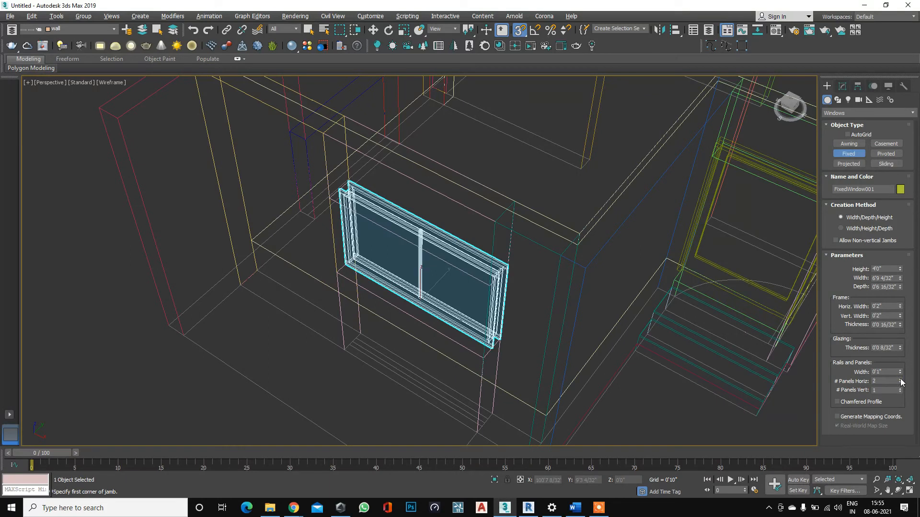
pyautogui.click(900, 379)
pyautogui.click(900, 380)
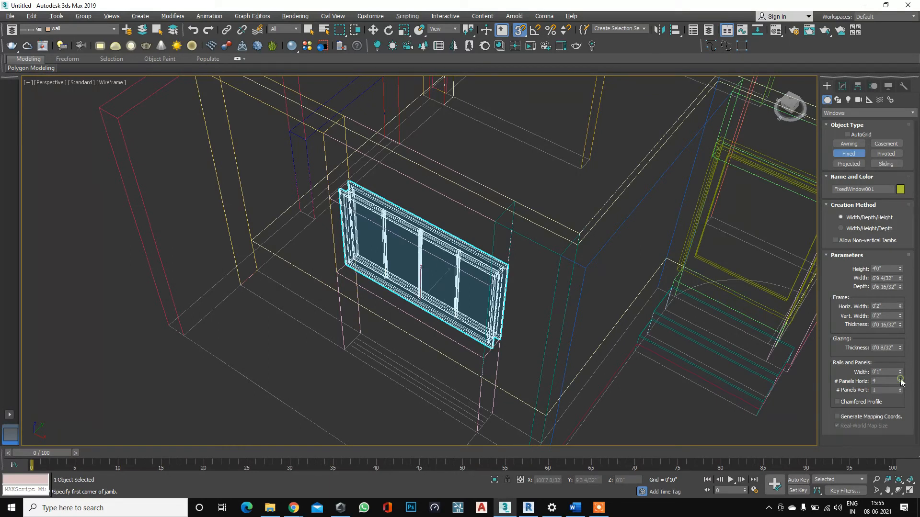
pyautogui.click(901, 380)
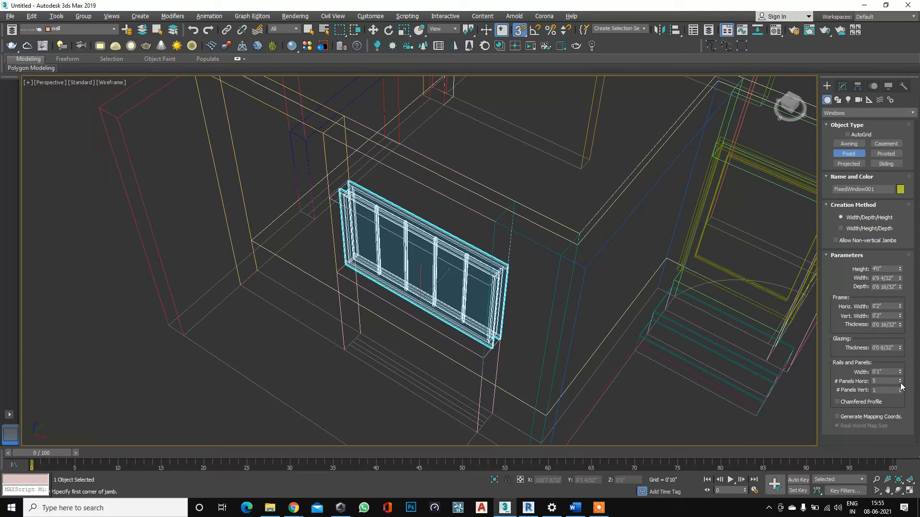
pyautogui.click(900, 383)
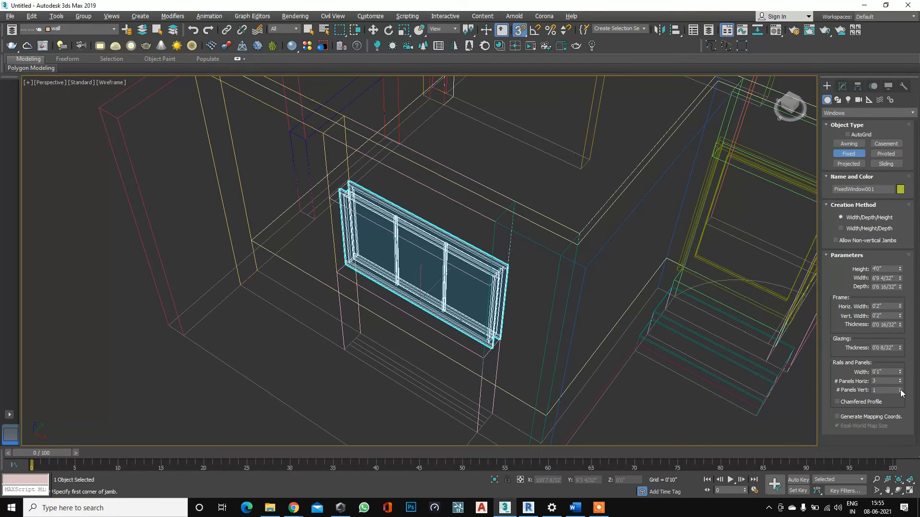
pyautogui.click(900, 388)
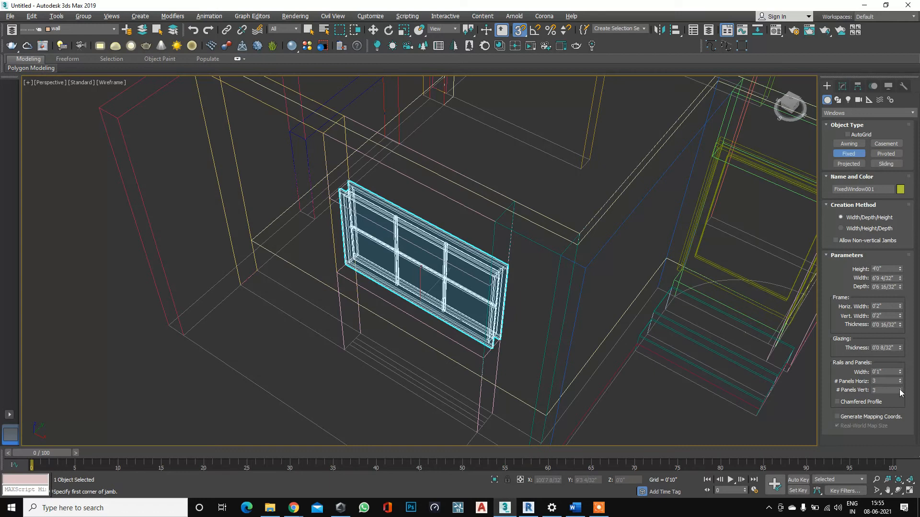
pyautogui.click(900, 391)
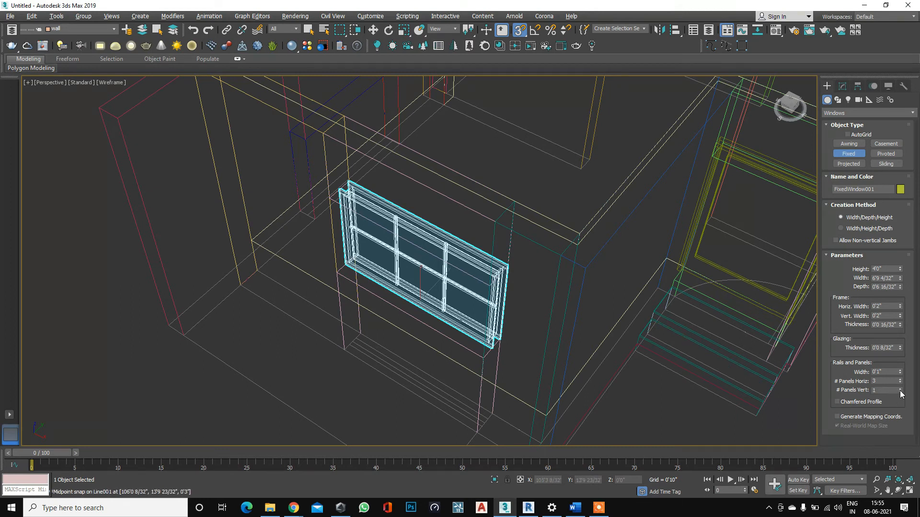
# Create a sliding window in the opening between the red wall sections, 6'7" wide, 0'5 16/32" deep and 4'0" high.
pyautogui.scroll(-4, 452, 302)
pyautogui.moveTo(670, 304); pyautogui.dragTo(557, 301, button='middle')
pyautogui.scroll(6, 578, 275)
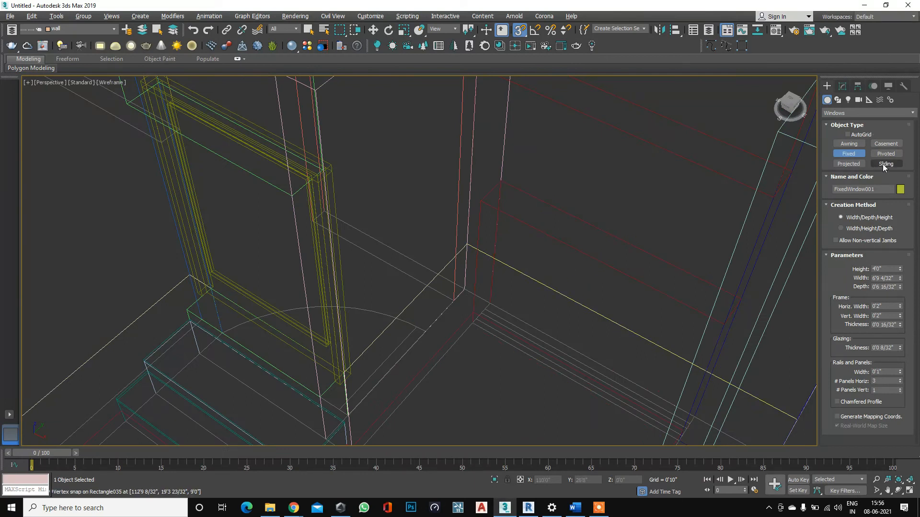
pyautogui.click(885, 164)
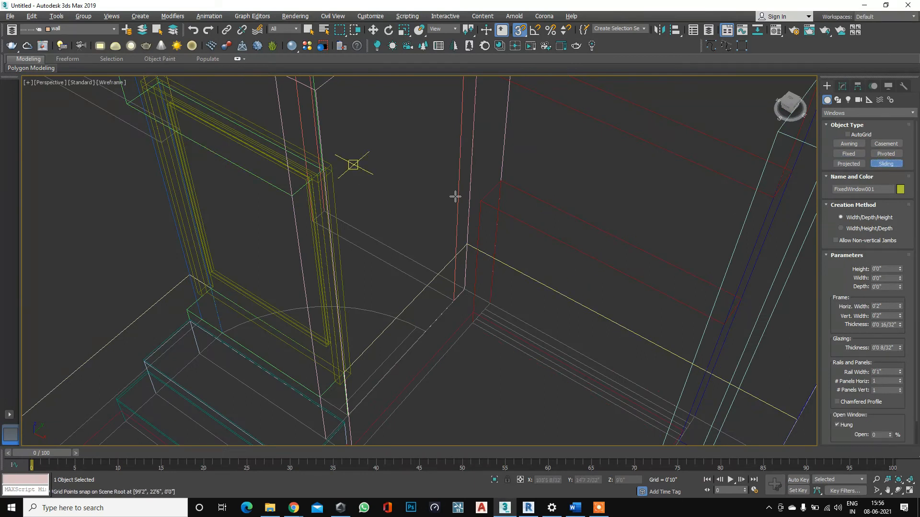
pyautogui.moveTo(492, 190); pyautogui.dragTo(734, 304)
pyautogui.click(740, 297)
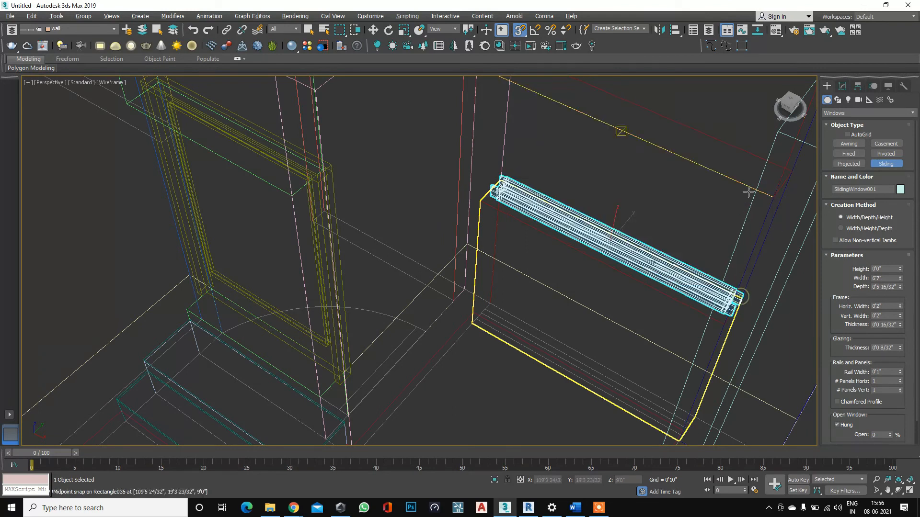
pyautogui.click(788, 189)
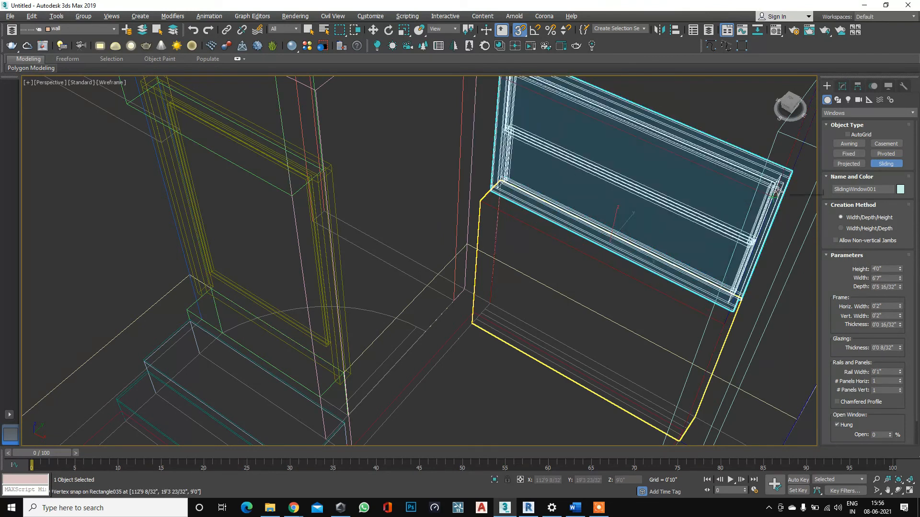
# Turn off the sliding window's Hung option and open it 51% in shaded display.
pyautogui.click(837, 425)
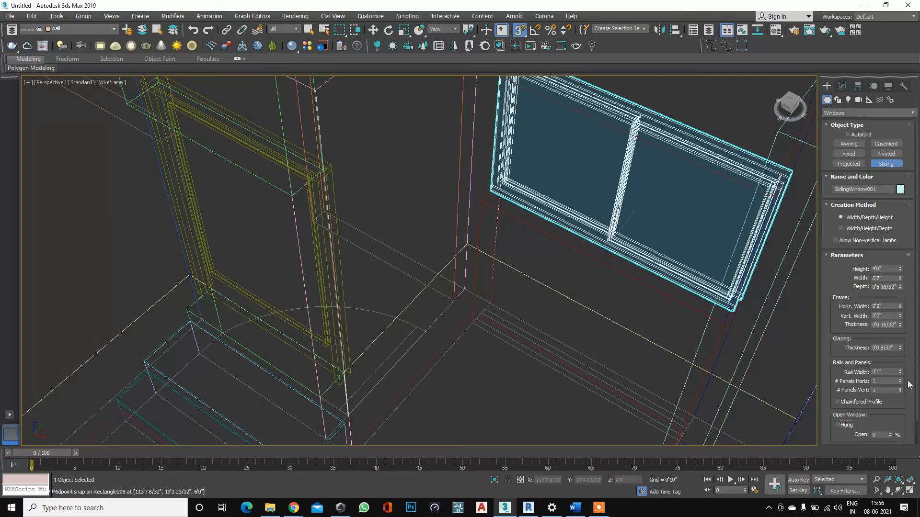
pyautogui.scroll(-2, 917, 387)
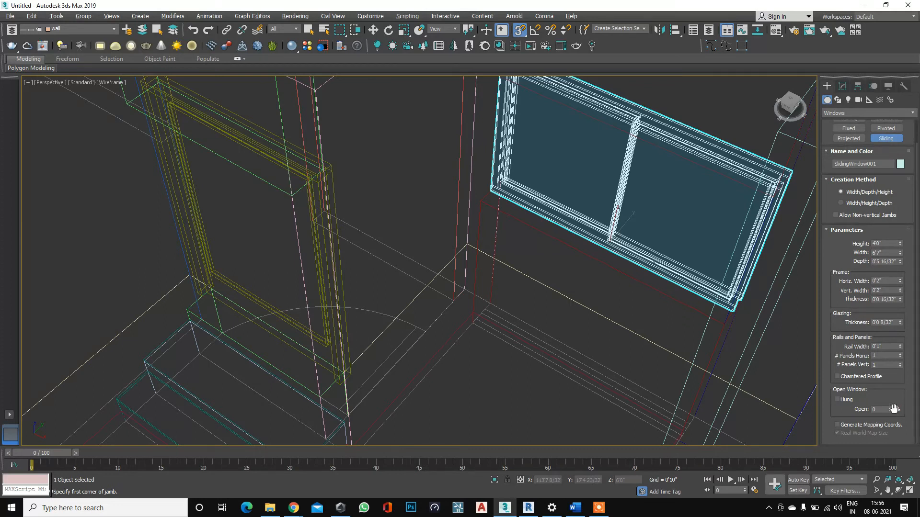
pyautogui.press('F3')
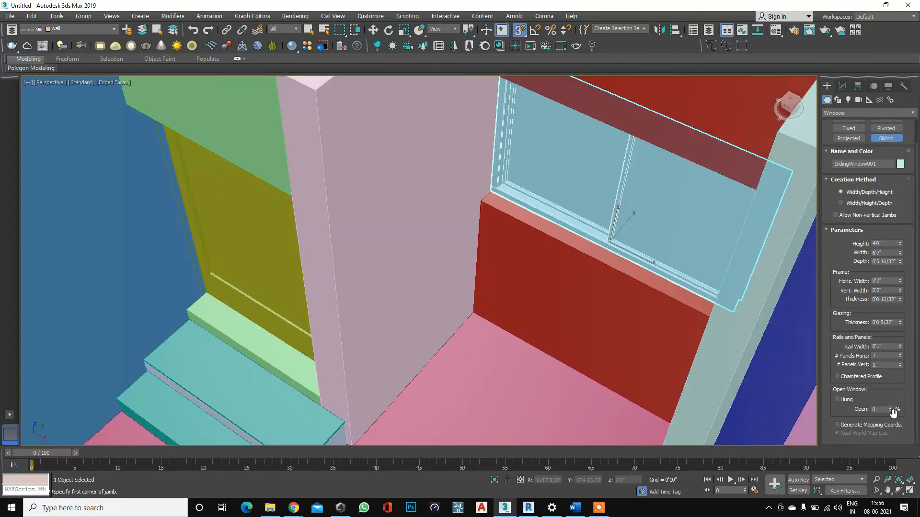
pyautogui.moveTo(891, 411); pyautogui.dragTo(892, 384)
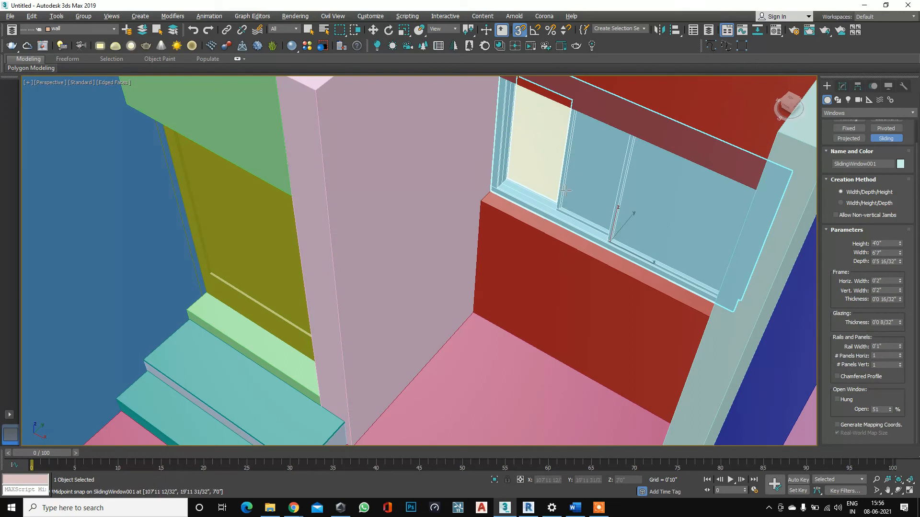
# Create a fixed window in the navy-blue side wall opening, in wireframe display, about 6'7 16/32" wide, 0'5 16/32" deep and 3'11 31/32" high.
pyautogui.hotkey('ctrl', 'r')
pyautogui.moveTo(479, 261); pyautogui.dragTo(481, 239)
pyautogui.scroll(-6, 476, 255)
pyautogui.moveTo(453, 272); pyautogui.dragTo(378, 280)
pyautogui.scroll(5, 373, 241)
pyautogui.scroll(-5, 374, 240)
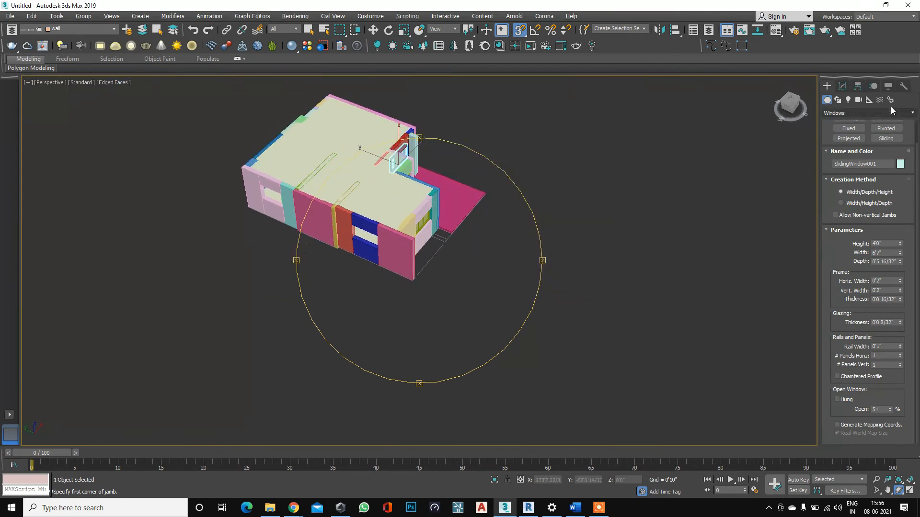
pyautogui.click(832, 128)
pyautogui.scroll(5, 354, 235)
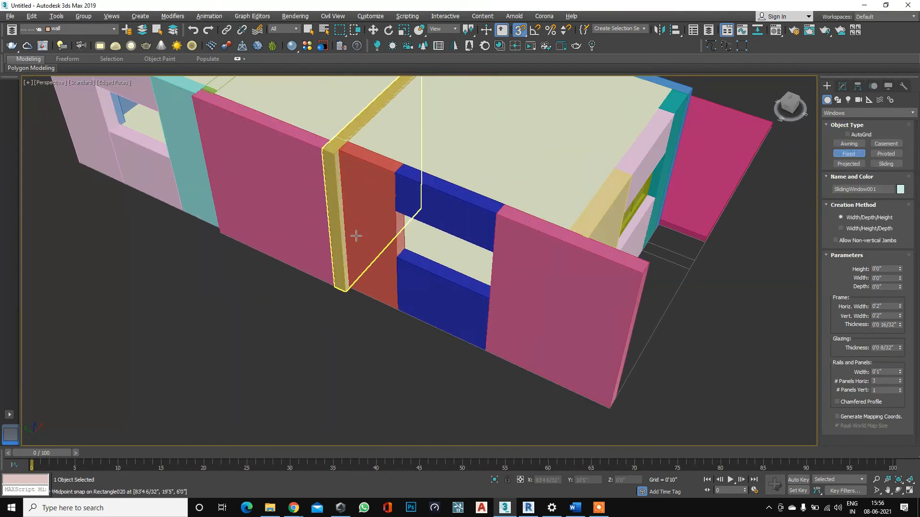
pyautogui.press('F3')
pyautogui.scroll(4, 391, 251)
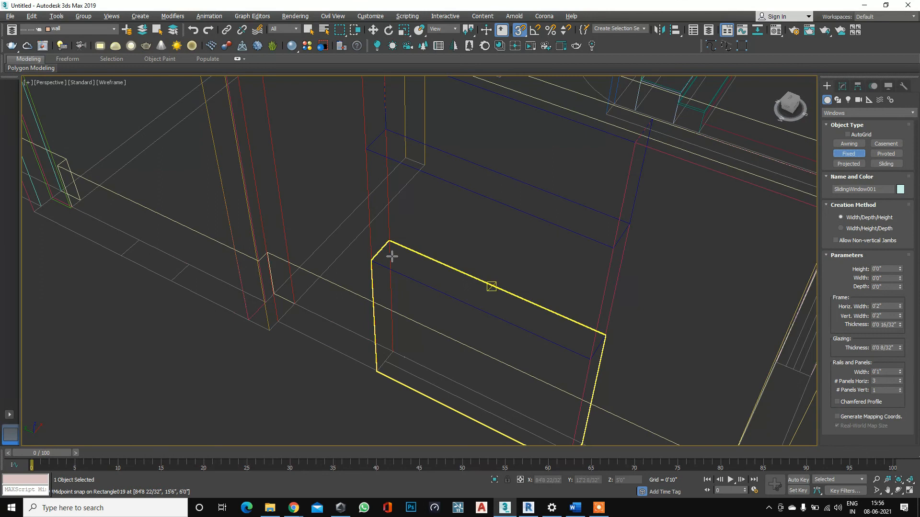
pyautogui.moveTo(387, 247); pyautogui.dragTo(592, 335)
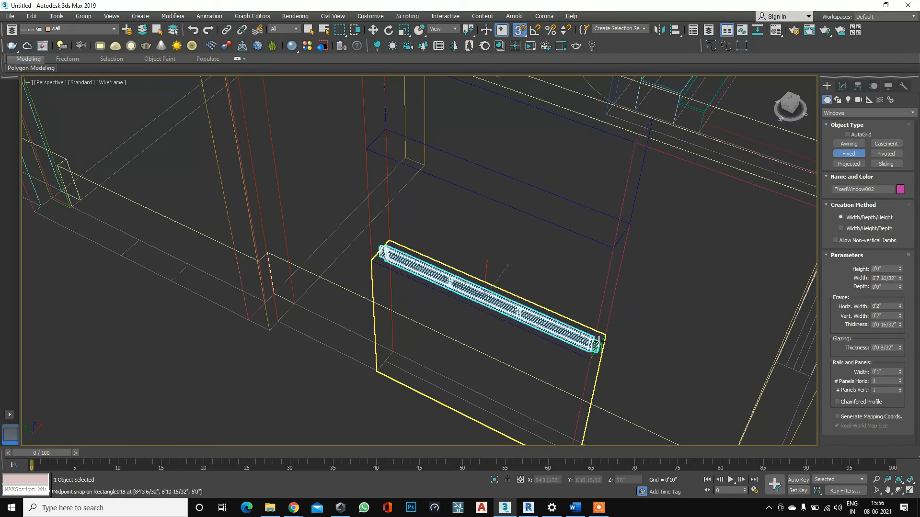
pyautogui.click(594, 335)
pyautogui.click(607, 249)
# Create a fixed window in the pink wall opening at the far end of the same side, 5'9 20/32" wide, 0'6" deep and 4'0" high.
pyautogui.scroll(-5, 359, 213)
pyautogui.scroll(8, 288, 163)
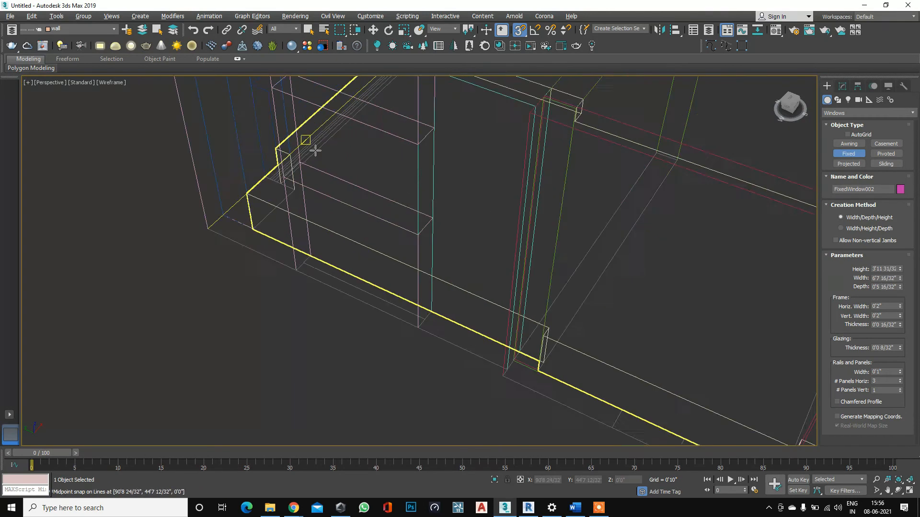
pyautogui.moveTo(277, 181); pyautogui.dragTo(512, 269)
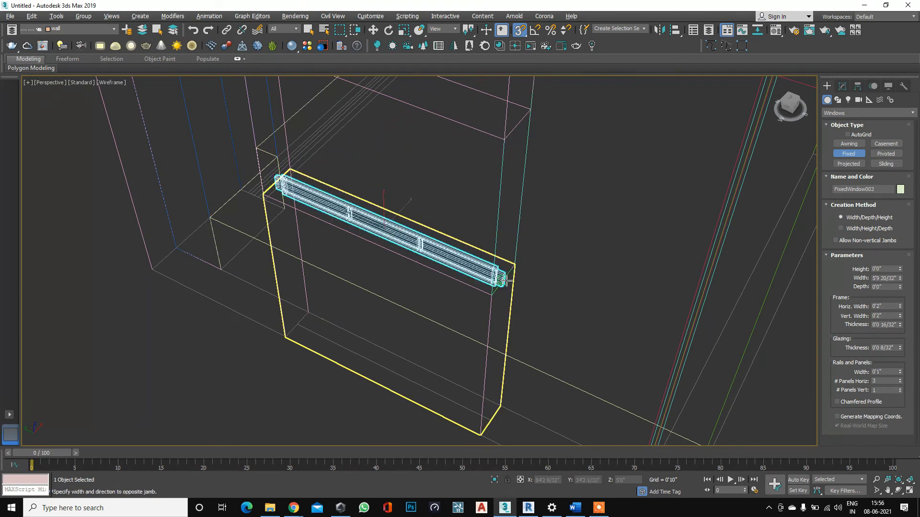
pyautogui.click(512, 270)
pyautogui.click(503, 139)
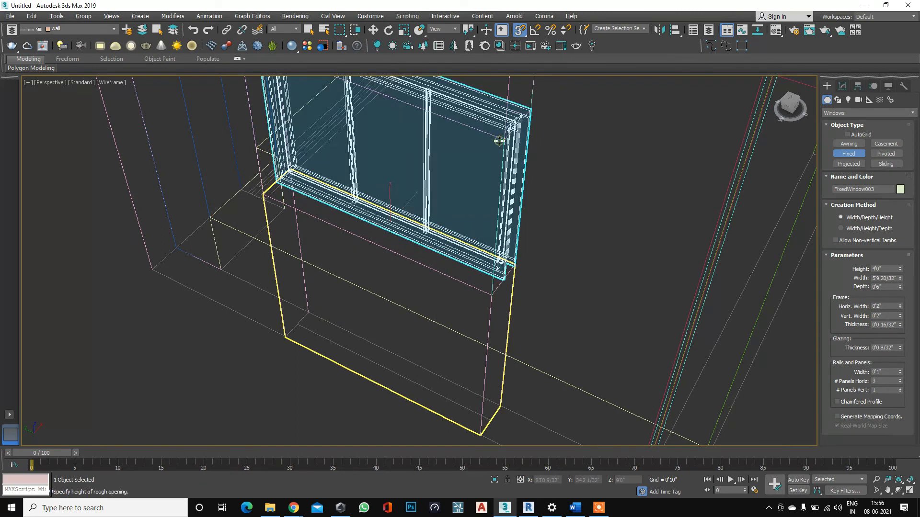
pyautogui.moveTo(294, 510)
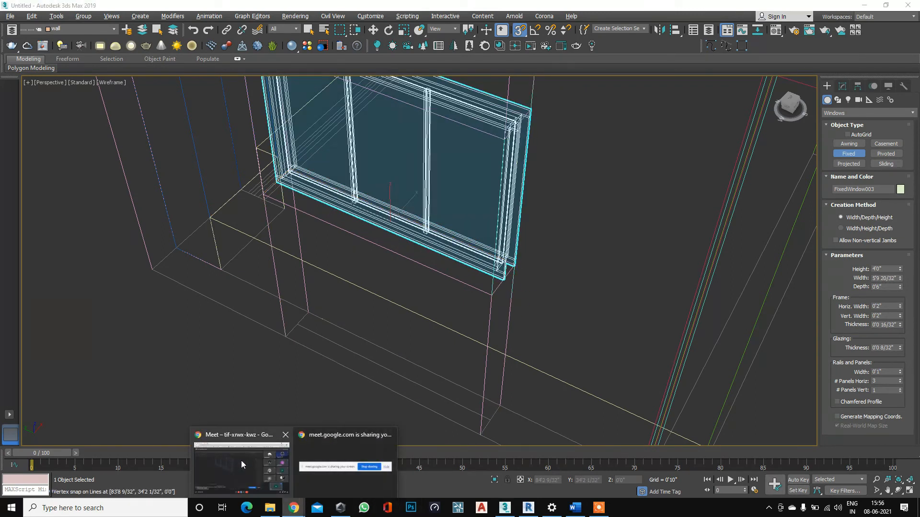
pyautogui.moveTo(240, 465)
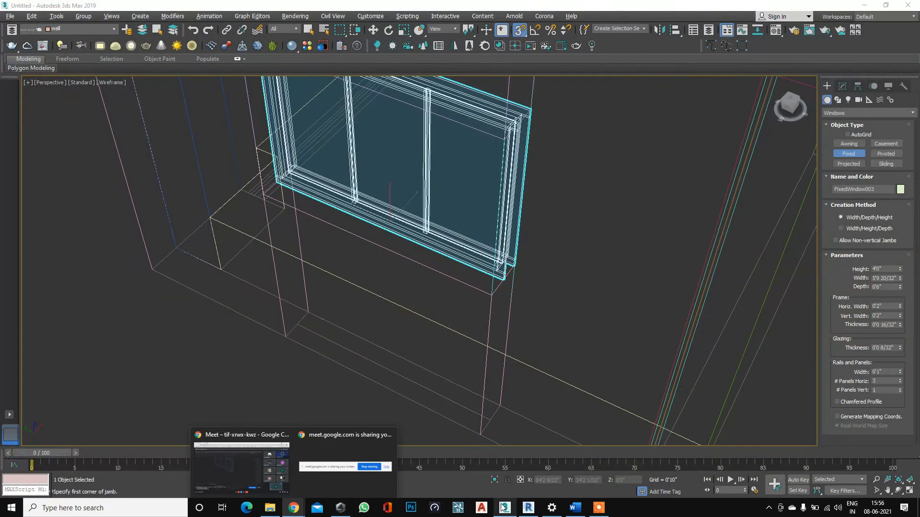
pyautogui.moveTo(523, 504)
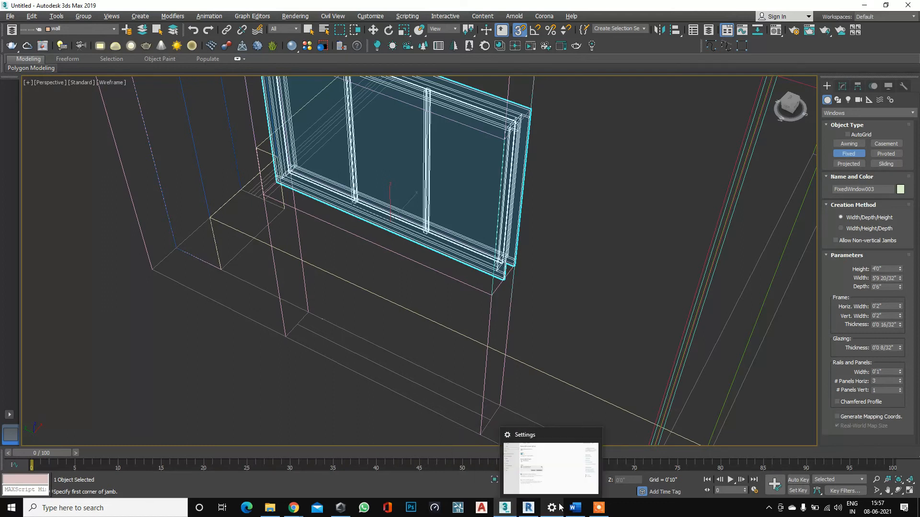
# Create a sliding window in the wide opening of the blue rear wall, about 10'1 29/32" wide, 0'5 10/32" deep and 4'0" high.
pyautogui.scroll(-10, 411, 254)
pyautogui.scroll(2, 449, 223)
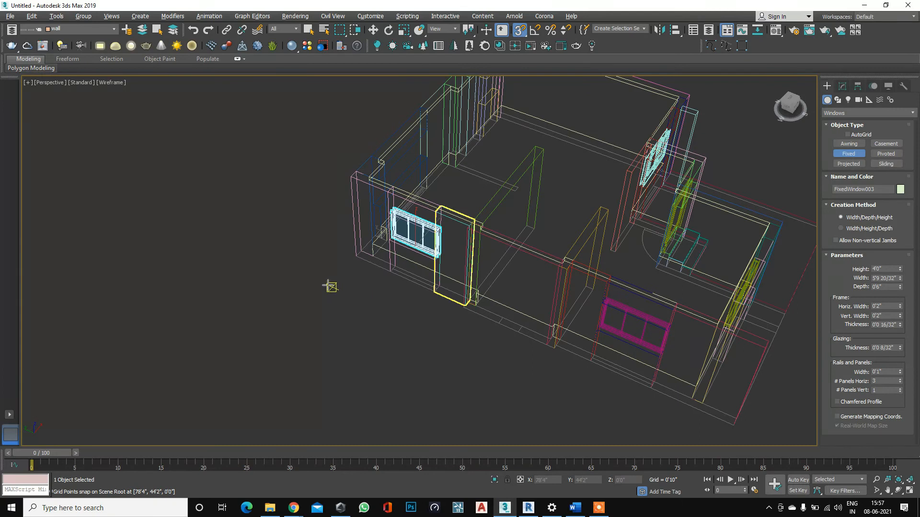
pyautogui.keyDown('alt'); pyautogui.moveTo(350, 303); pyautogui.dragTo(377, 191, button='middle'); pyautogui.keyUp('alt')
pyautogui.scroll(4, 377, 191)
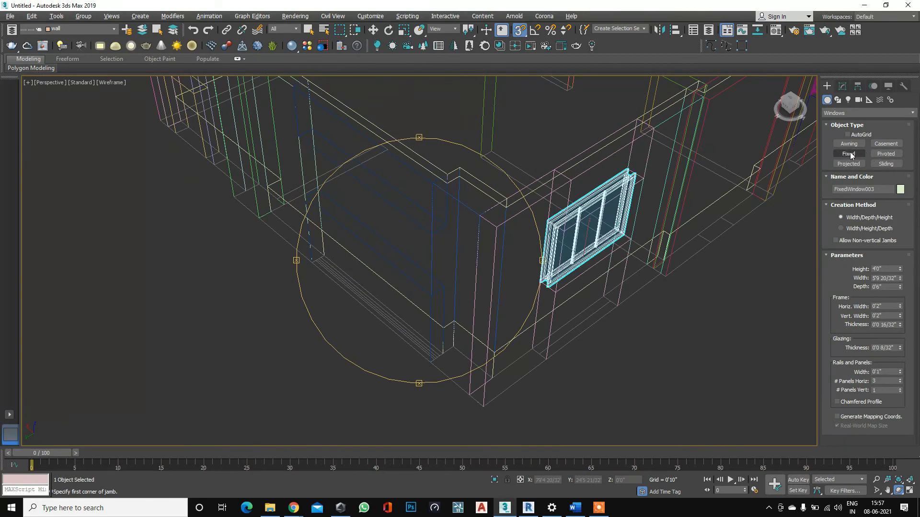
pyautogui.click(885, 163)
pyautogui.scroll(2, 329, 189)
pyautogui.moveTo(303, 193); pyautogui.dragTo(517, 364)
pyautogui.click(528, 357)
pyautogui.click(515, 269)
# Create a fixed window in the narrow opening near the rear corner, 3'8 21/32" wide, 0'6" deep and 4'0" high.
pyautogui.scroll(-4, 365, 319)
pyautogui.scroll(4, 193, 342)
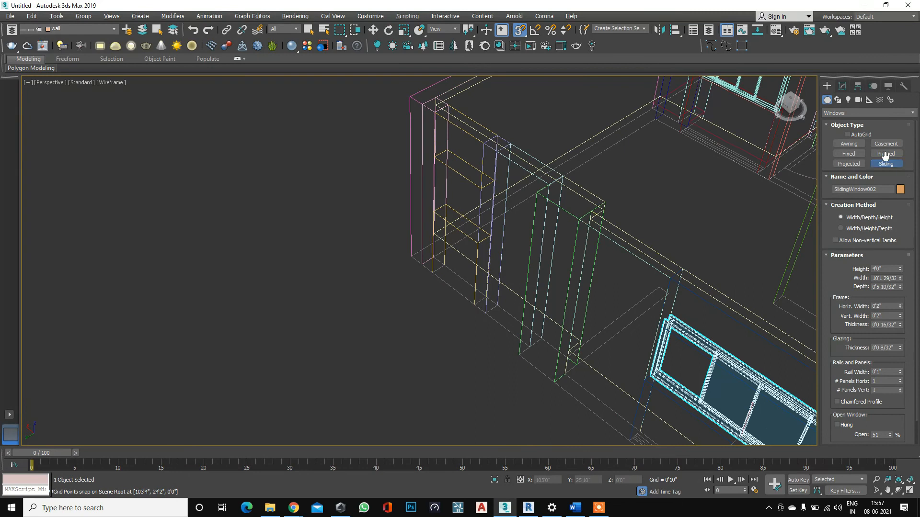
pyautogui.moveTo(403, 225); pyautogui.dragTo(466, 267)
pyautogui.click(474, 265)
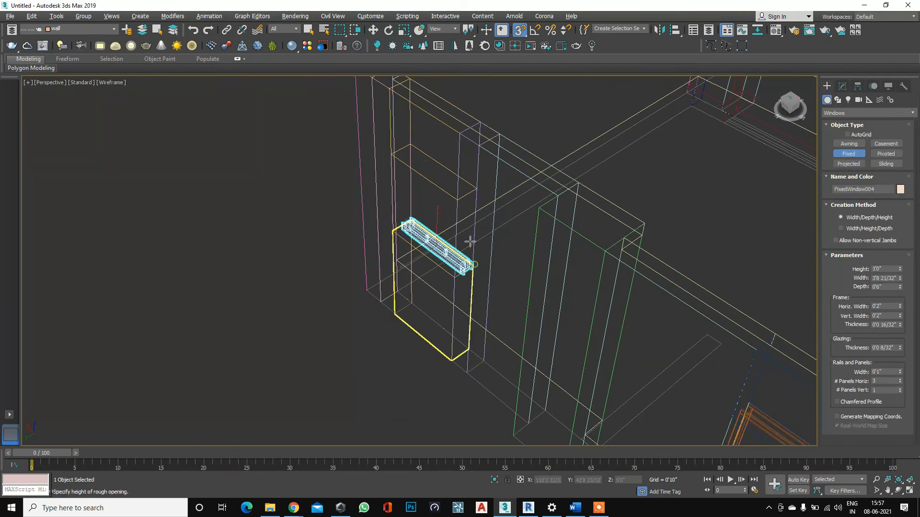
pyautogui.click(461, 199)
pyautogui.scroll(-4, 422, 275)
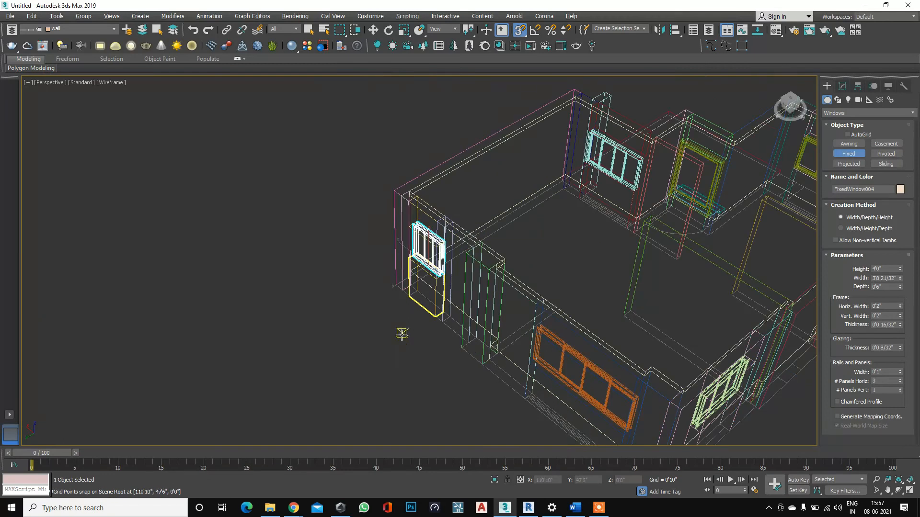
# Inspect the house's entrance side, with its door and window openings, in shaded display.
pyautogui.press('F3')
pyautogui.keyDown('alt'); pyautogui.moveTo(413, 350); pyautogui.dragTo(416, 208, button='middle'); pyautogui.keyUp('alt')
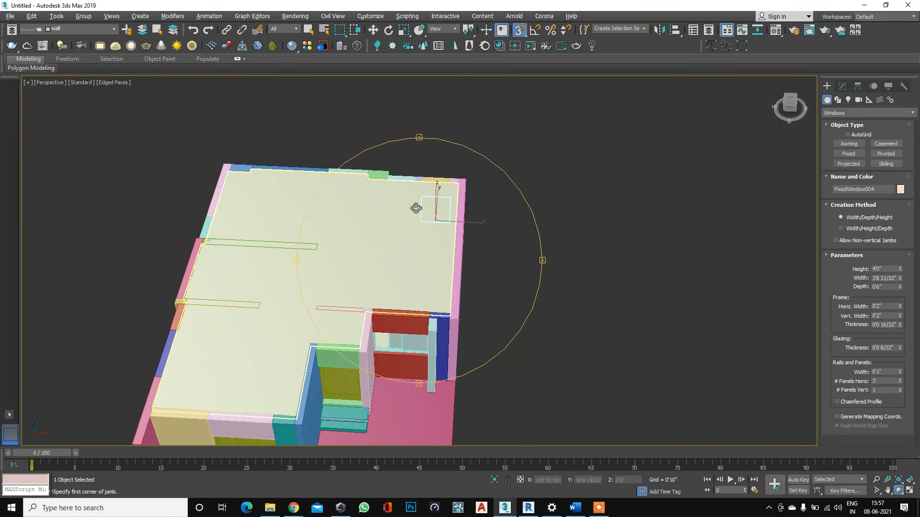
pyautogui.moveTo(414, 360); pyautogui.dragTo(412, 246, button='middle')
pyautogui.scroll(5, 402, 250)
pyautogui.scroll(-3, 394, 250)
pyautogui.moveTo(395, 250); pyautogui.dragTo(383, 294)
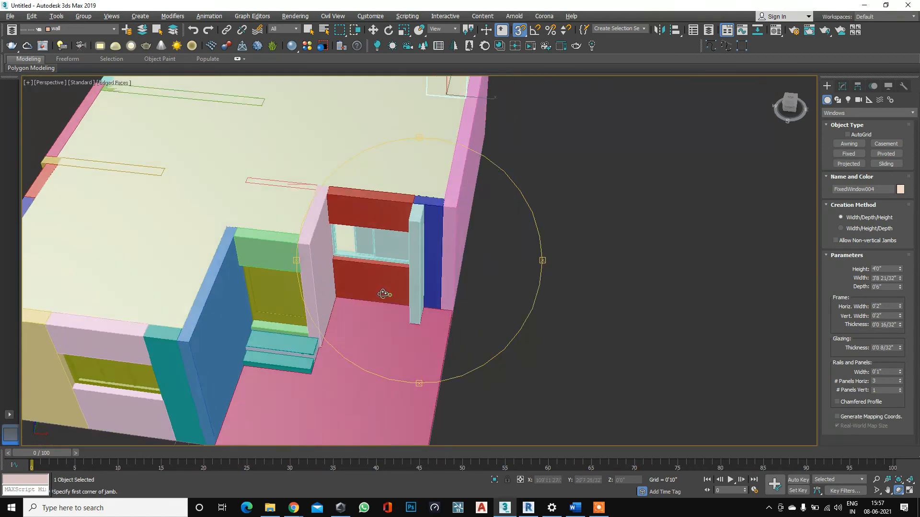
pyautogui.moveTo(384, 293); pyautogui.dragTo(364, 247, button='middle')
pyautogui.scroll(4, 247, 312)
pyautogui.scroll(-4, 403, 331)
pyautogui.moveTo(403, 330); pyautogui.dragTo(331, 328)
pyautogui.scroll(4, 331, 328)
# Examine the entrance steps up close, checking the tread slabs and their front edges against the porch floor.
pyautogui.moveTo(438, 342); pyautogui.dragTo(488, 257)
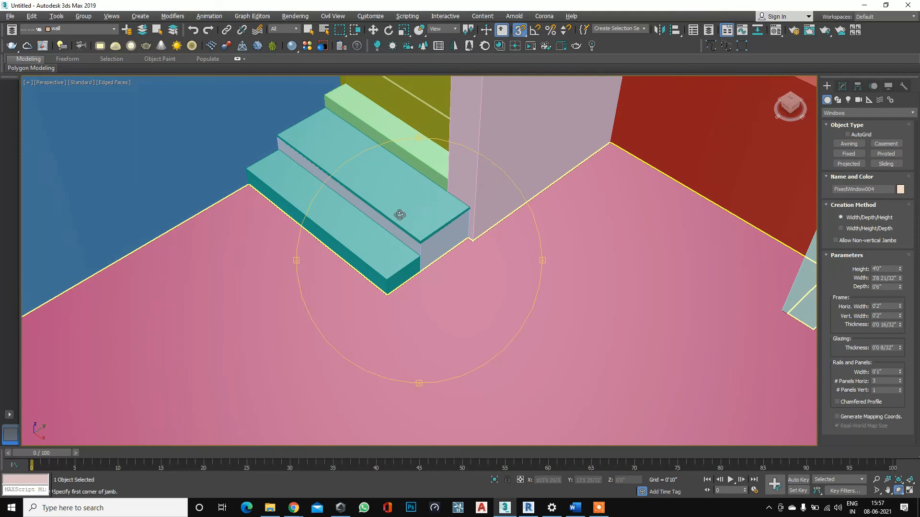
pyautogui.scroll(6, 413, 250)
pyautogui.scroll(-4, 434, 259)
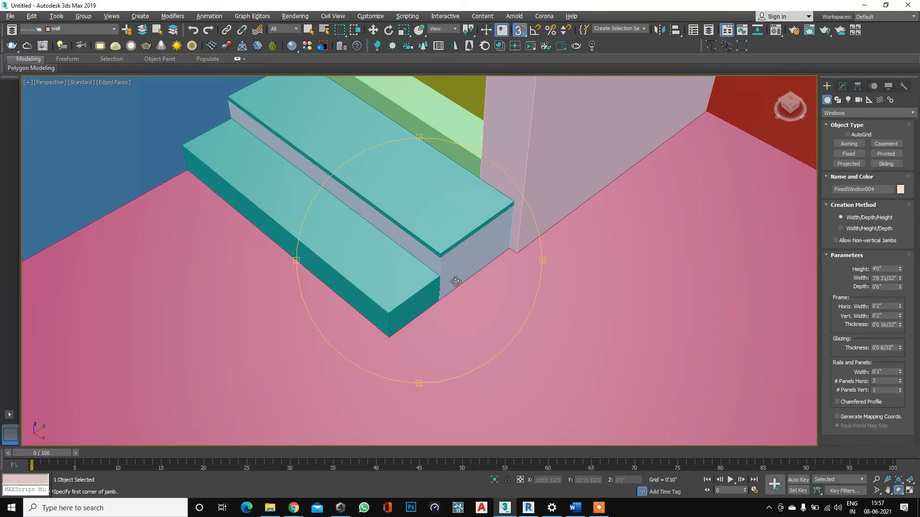
pyautogui.scroll(2, 427, 251)
pyautogui.scroll(2, 444, 259)
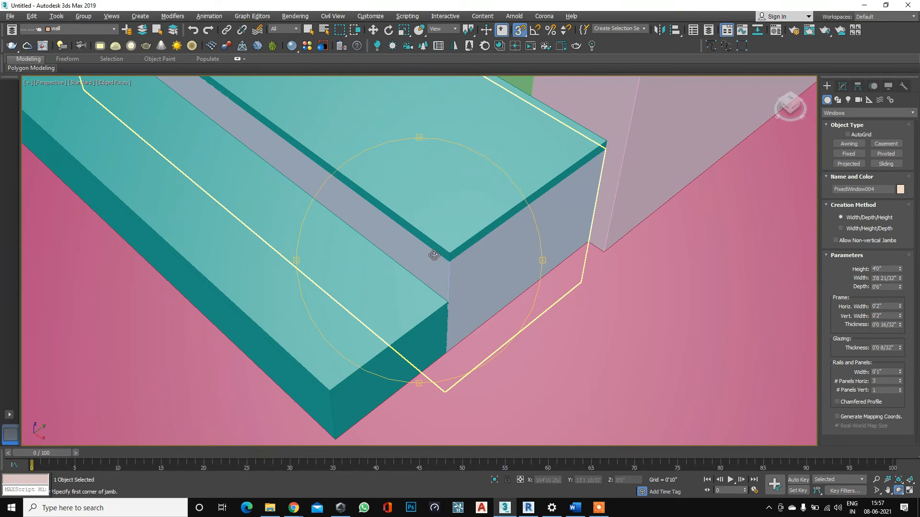
pyautogui.keyDown('alt'); pyautogui.moveTo(442, 253); pyautogui.dragTo(412, 321, button='middle'); pyautogui.keyUp('alt')
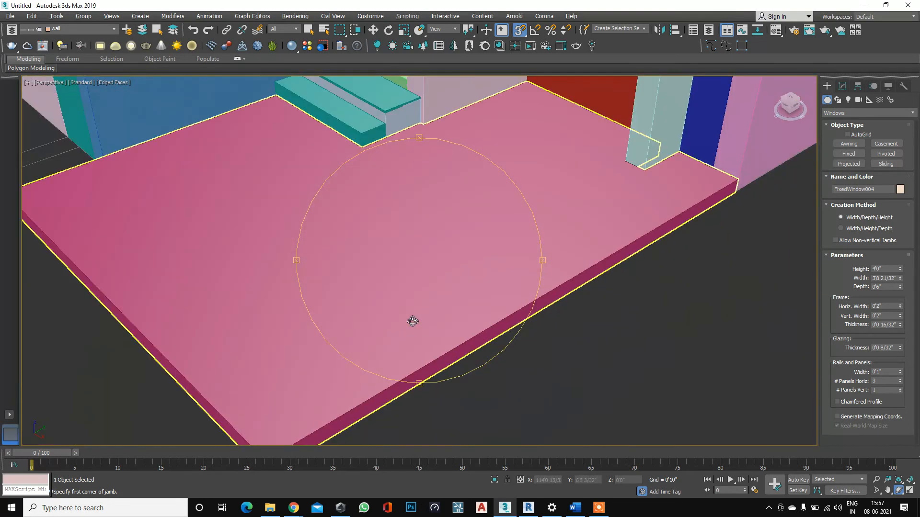
pyautogui.scroll(-5, 368, 192)
pyautogui.scroll(8, 368, 153)
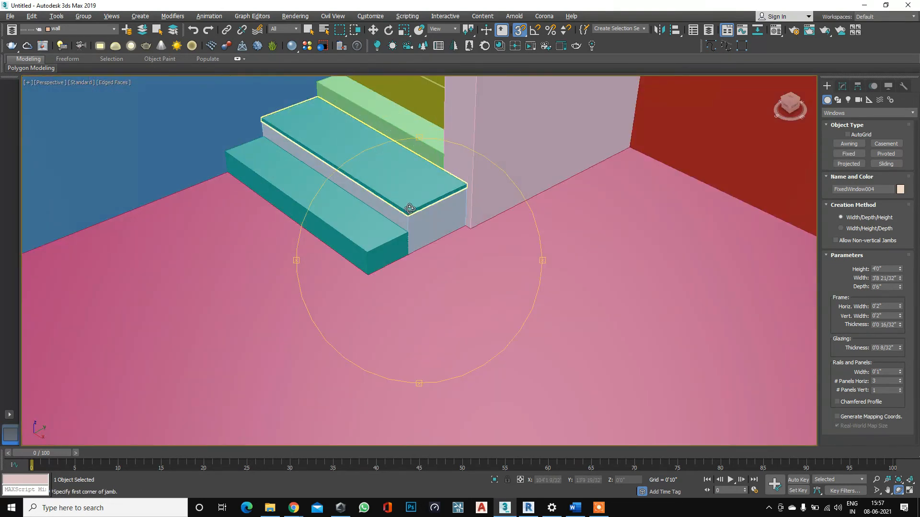
pyautogui.scroll(4, 410, 209)
pyautogui.scroll(2, 407, 217)
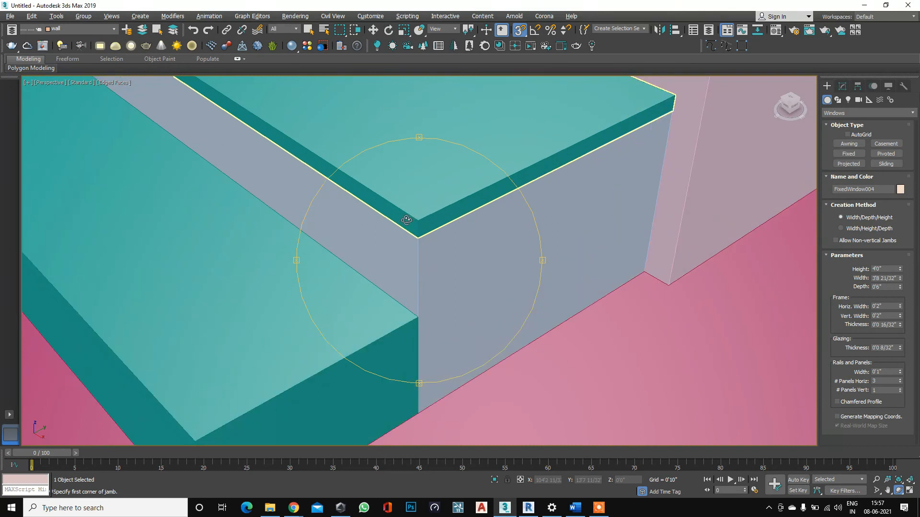
pyautogui.scroll(-3, 406, 220)
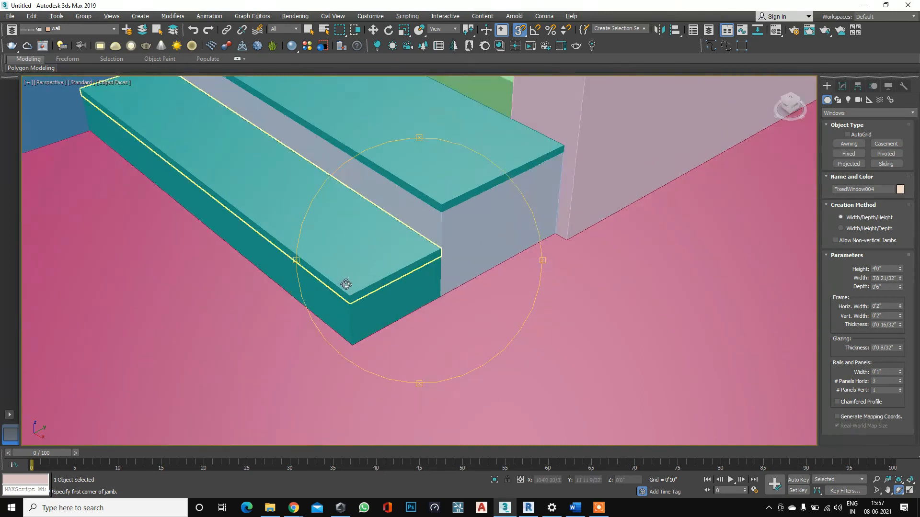
pyautogui.scroll(-1, 346, 284)
pyautogui.scroll(-2, 406, 299)
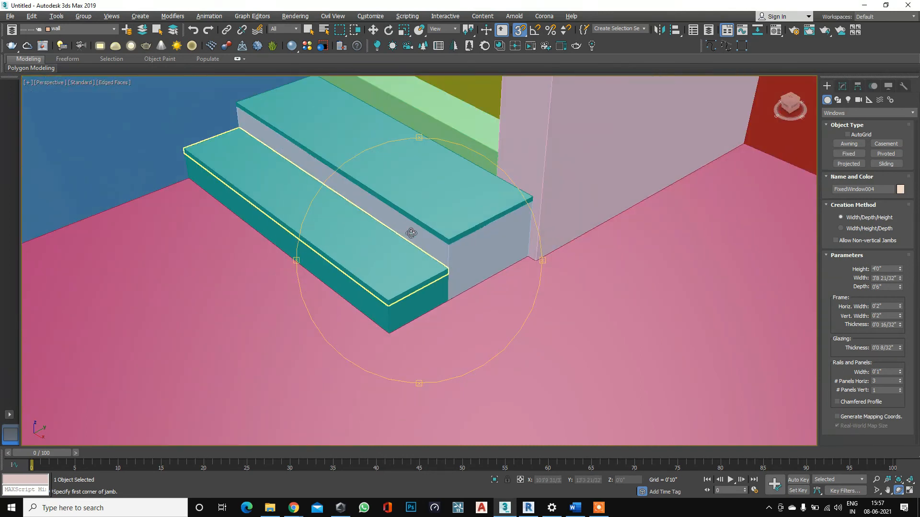
# Select the upper entrance step's thin tread slab and add an Edit Poly modifier above its Extrude.
pyautogui.rightClick(444, 254)
pyautogui.click(410, 206)
pyautogui.press('w')
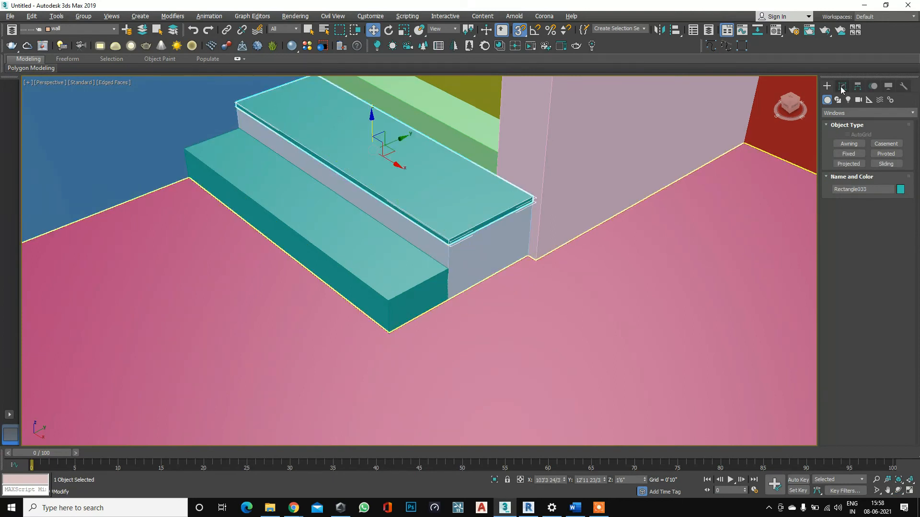
pyautogui.click(842, 86)
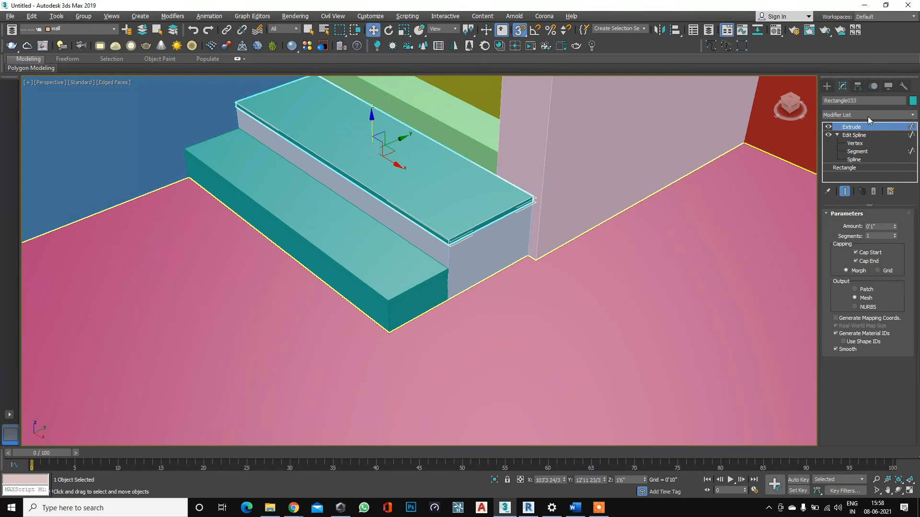
pyautogui.click(852, 115)
pyautogui.press('e')
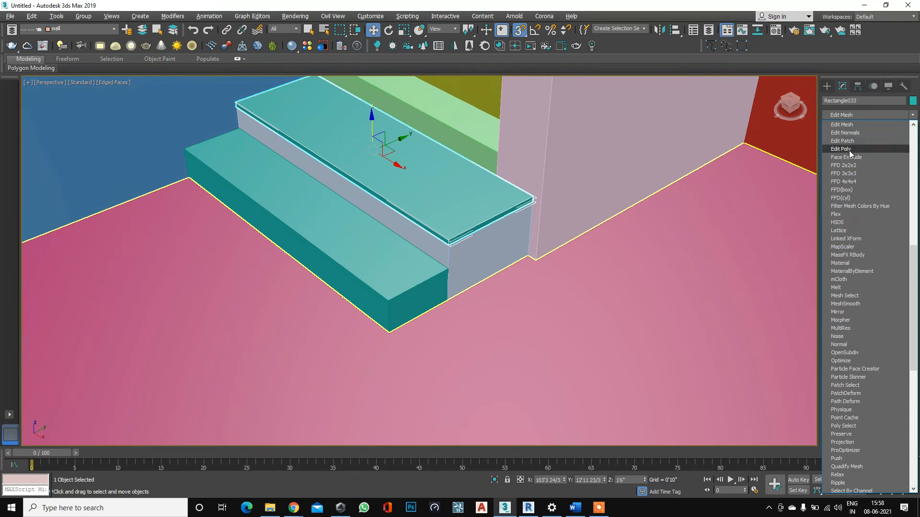
pyautogui.click(841, 149)
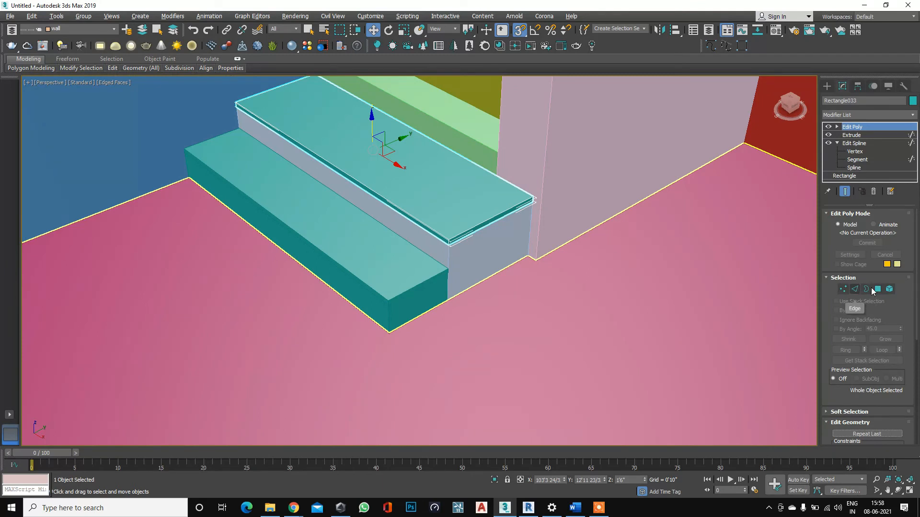
pyautogui.click(836, 127)
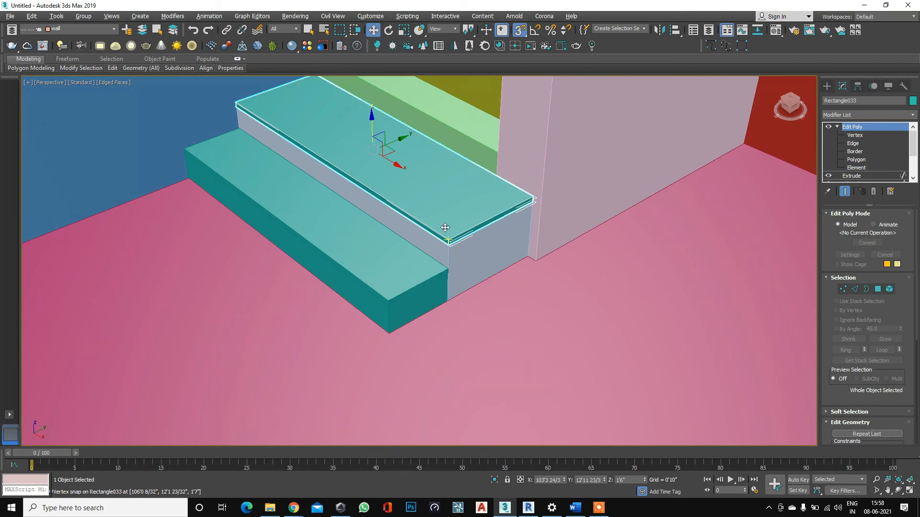
# Select the upper and lower long front edges of the tread slab at Edge level, in wireframe display.
pyautogui.press('F3')
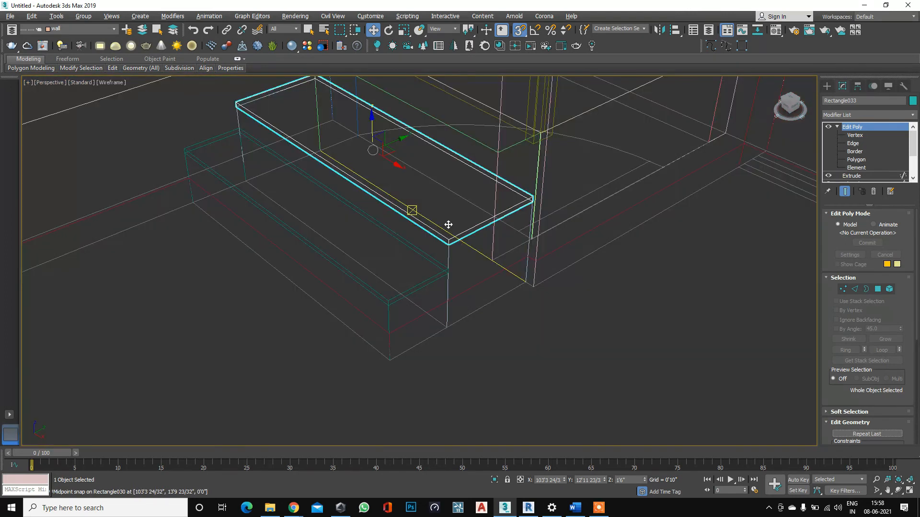
pyautogui.scroll(5, 427, 224)
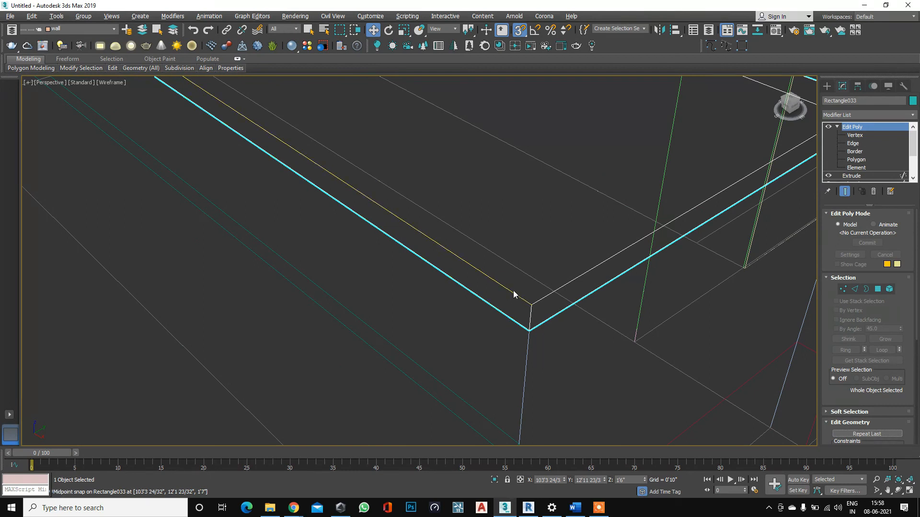
pyautogui.click(858, 144)
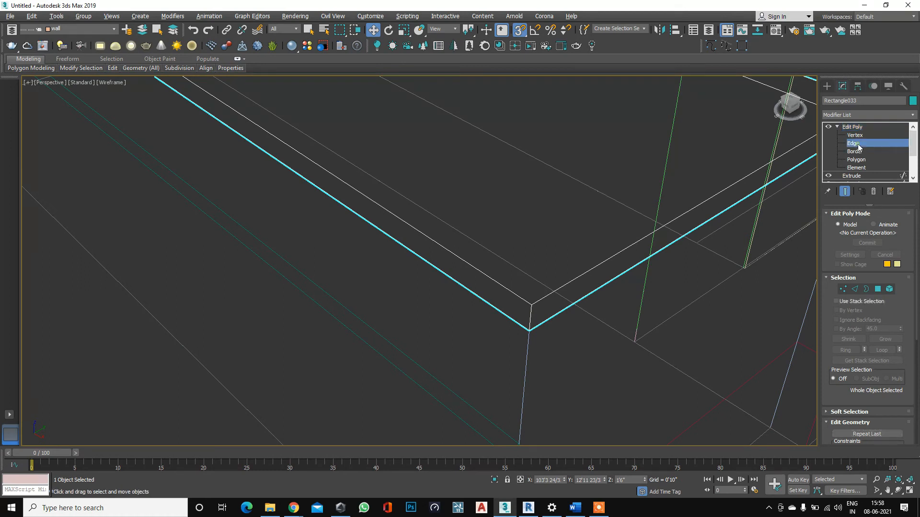
pyautogui.click(479, 270)
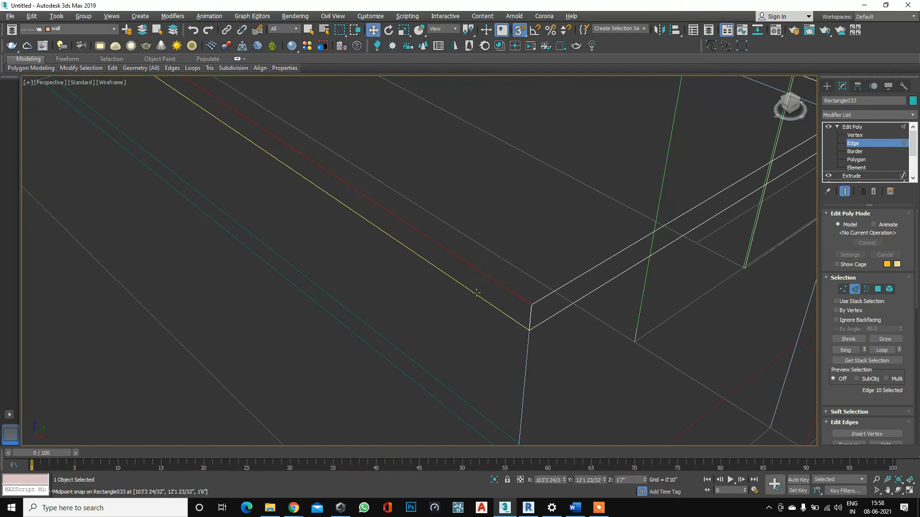
pyautogui.keyDown('ctrl'); pyautogui.click(476, 293); pyautogui.keyUp('ctrl')
pyautogui.scroll(-4, 450, 298)
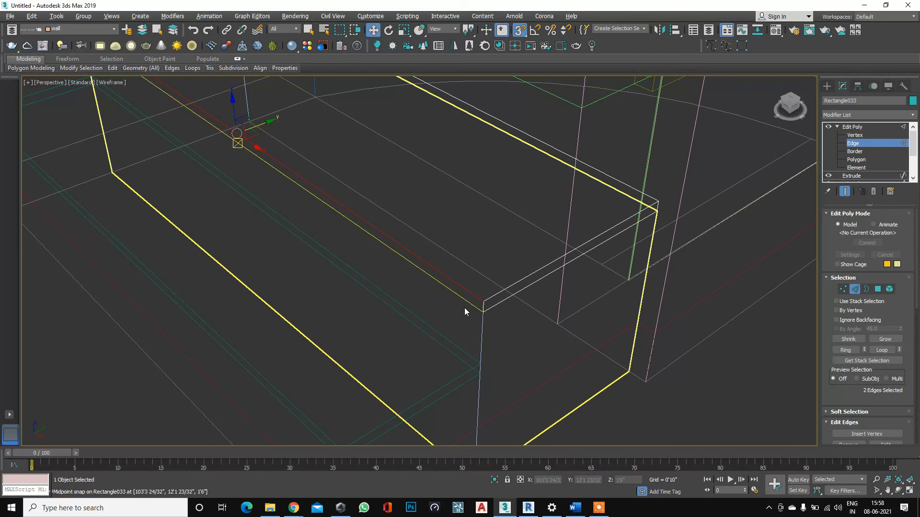
# Offset the tread slab's two selected front edges by -1 along Y so the tread overhangs the riser.
pyautogui.click(520, 479)
pyautogui.click(589, 479)
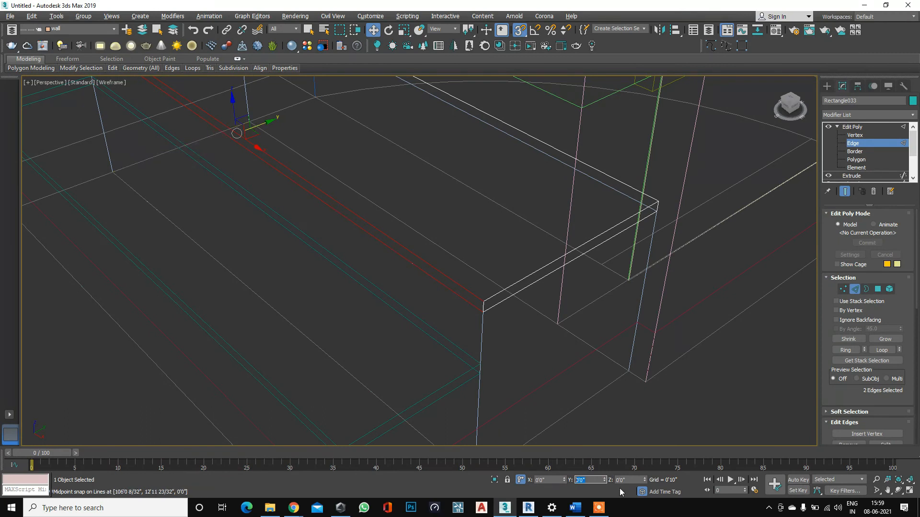
pyautogui.write('-')
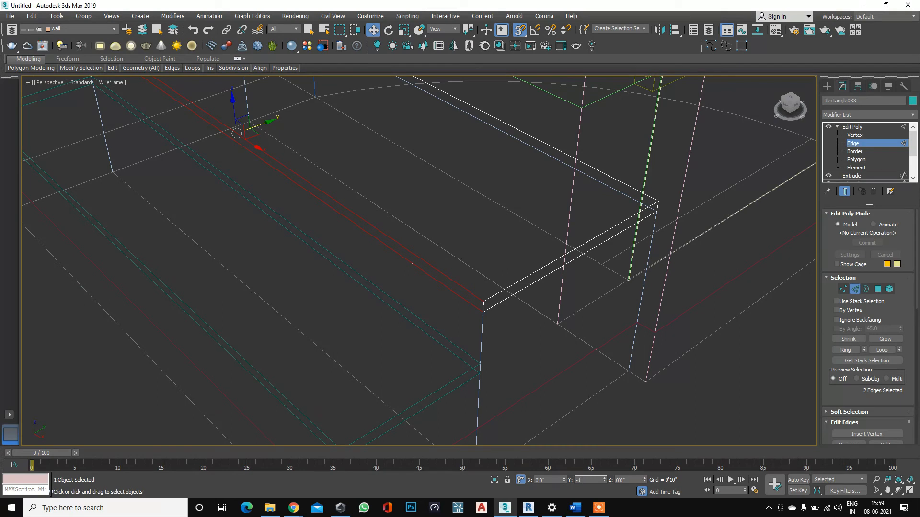
pyautogui.write('1')
pyautogui.press('Return')
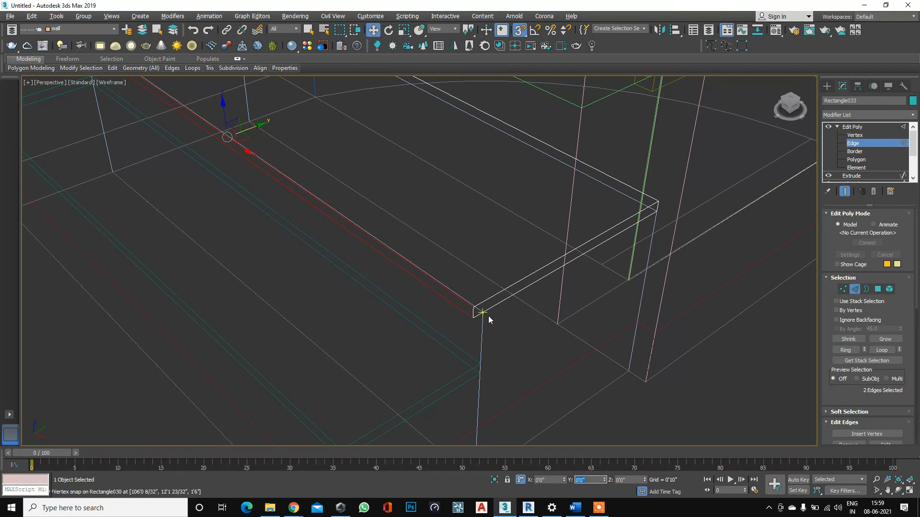
pyautogui.scroll(2, 483, 314)
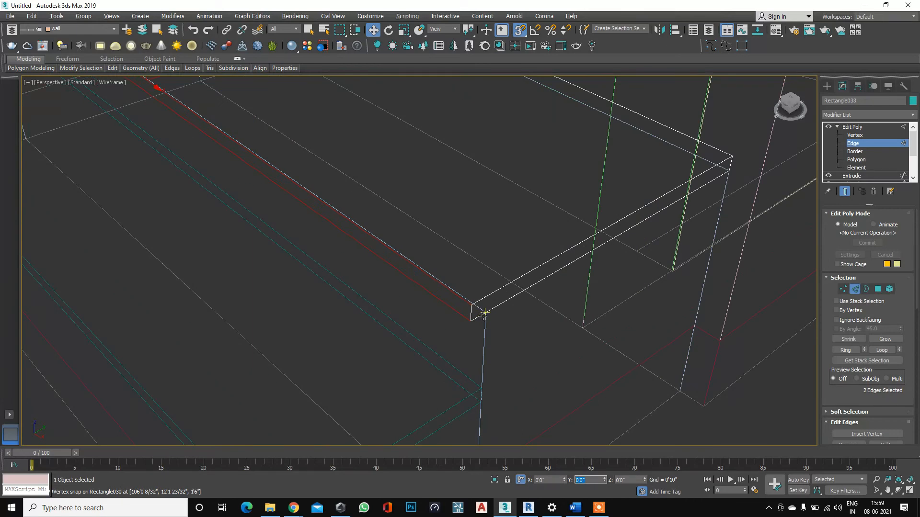
pyautogui.scroll(-2, 412, 271)
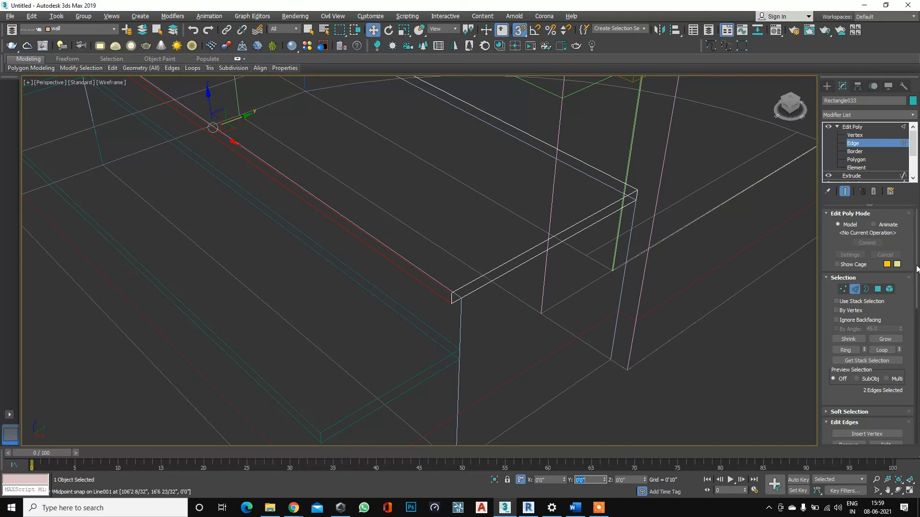
# Chamfer the tread slab's two front edges by 0.2" with an increased number of segments to round them.
pyautogui.moveTo(918, 266); pyautogui.dragTo(918, 326)
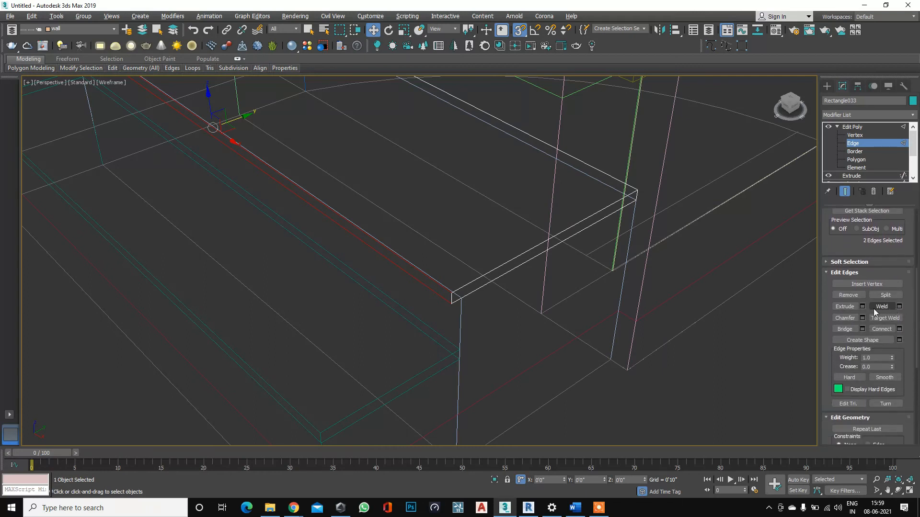
pyautogui.click(845, 318)
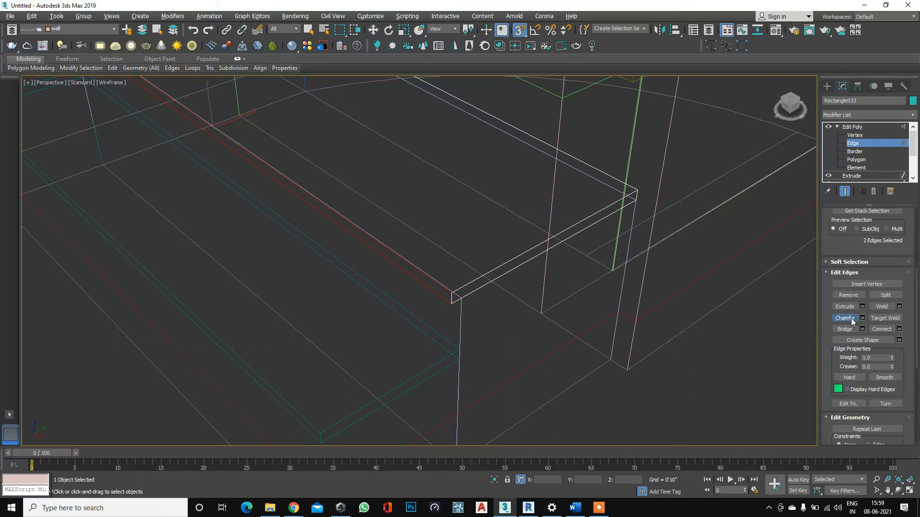
pyautogui.click(863, 317)
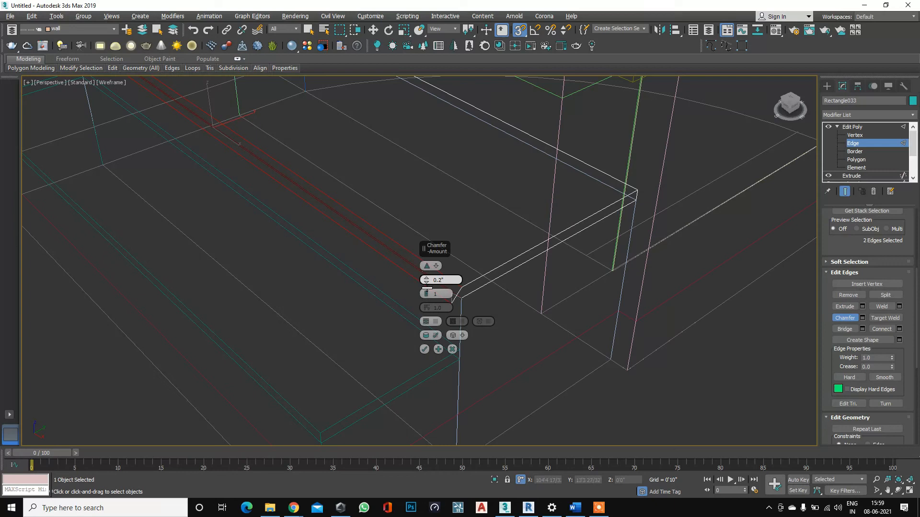
pyautogui.click(425, 291)
pyautogui.click(425, 291)
pyautogui.click(426, 291)
pyautogui.click(425, 292)
pyautogui.click(426, 292)
pyautogui.click(425, 292)
pyautogui.click(425, 292)
pyautogui.click(425, 292)
pyautogui.click(426, 291)
pyautogui.click(425, 349)
# Examine the rounded front edges of the upper tread up close and within the entrance steps and house.
pyautogui.scroll(5, 421, 353)
pyautogui.scroll(-10, 488, 254)
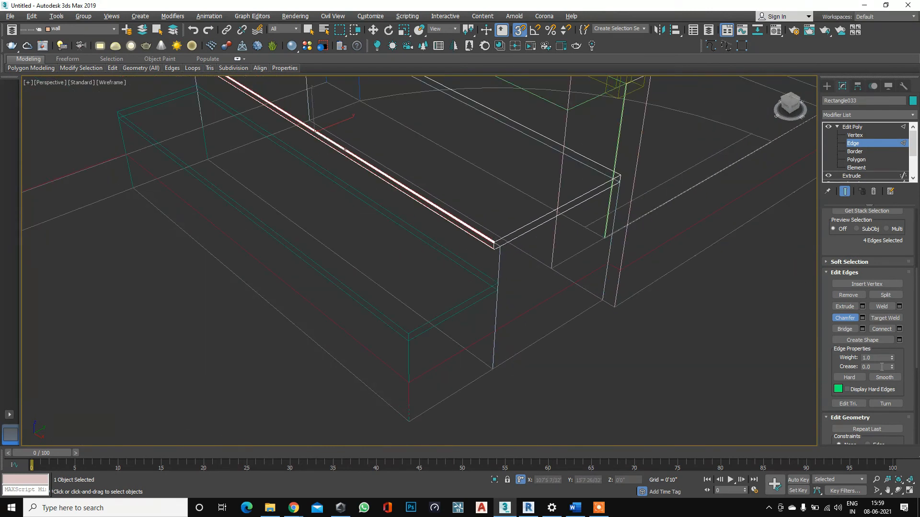
pyautogui.scroll(6, 481, 248)
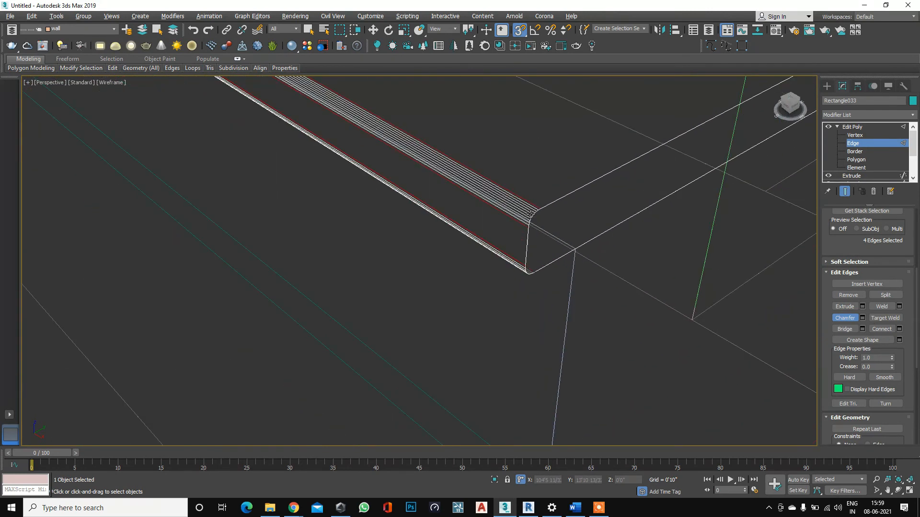
pyautogui.scroll(-2, 511, 207)
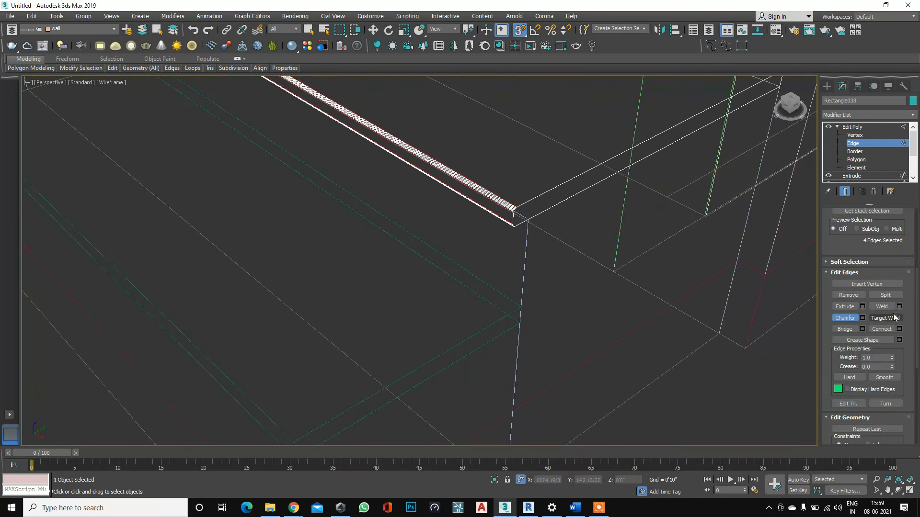
pyautogui.scroll(-2, 840, 266)
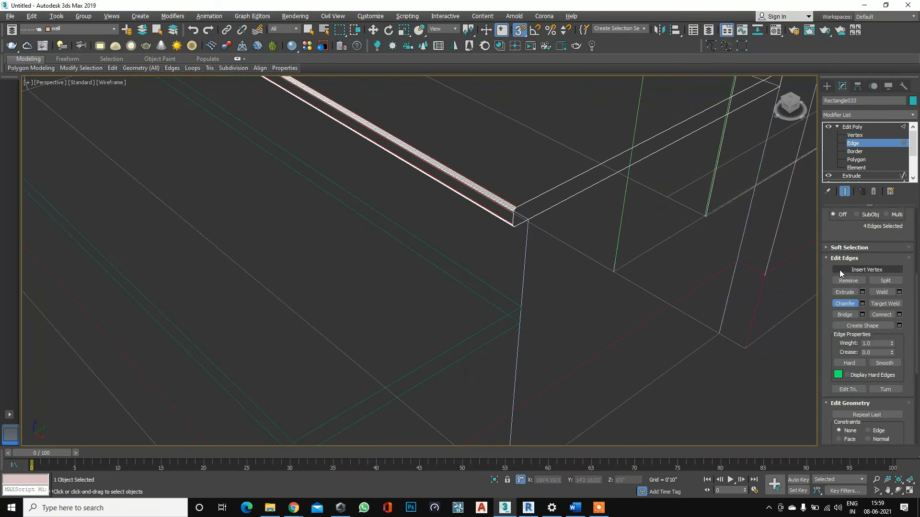
pyautogui.scroll(-5, 230, 297)
pyautogui.scroll(5, 388, 317)
pyautogui.scroll(-10, 388, 320)
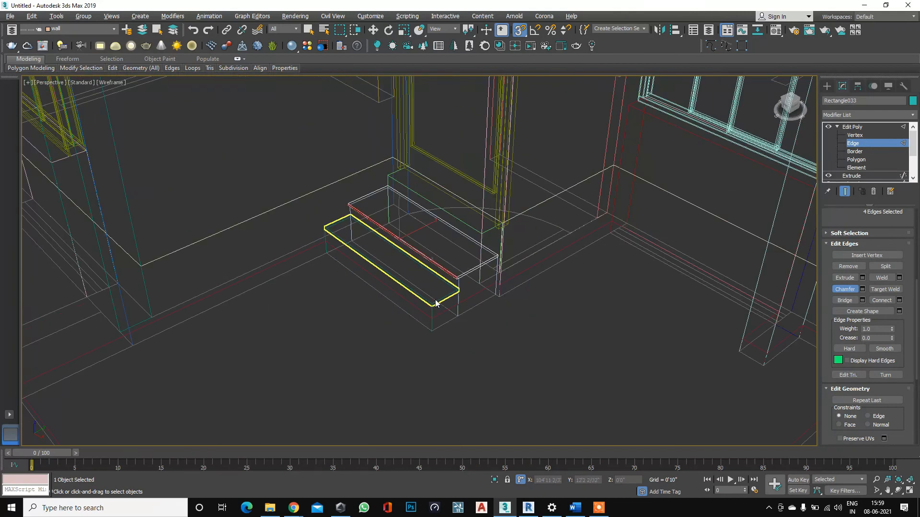
pyautogui.scroll(2, 413, 287)
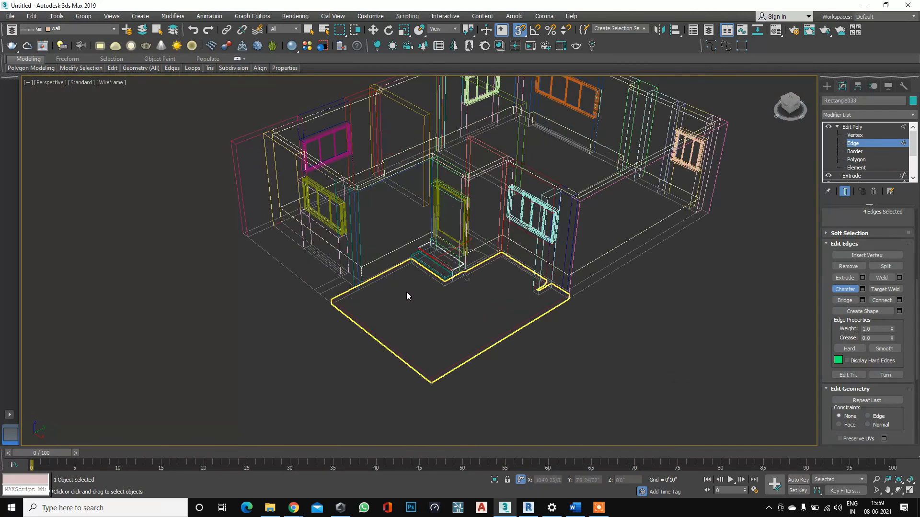
pyautogui.scroll(-6, 383, 288)
# Draw a freehand rectangle in the empty area beside the floor plan in Top view.
pyautogui.press('t')
pyautogui.scroll(-5, 383, 287)
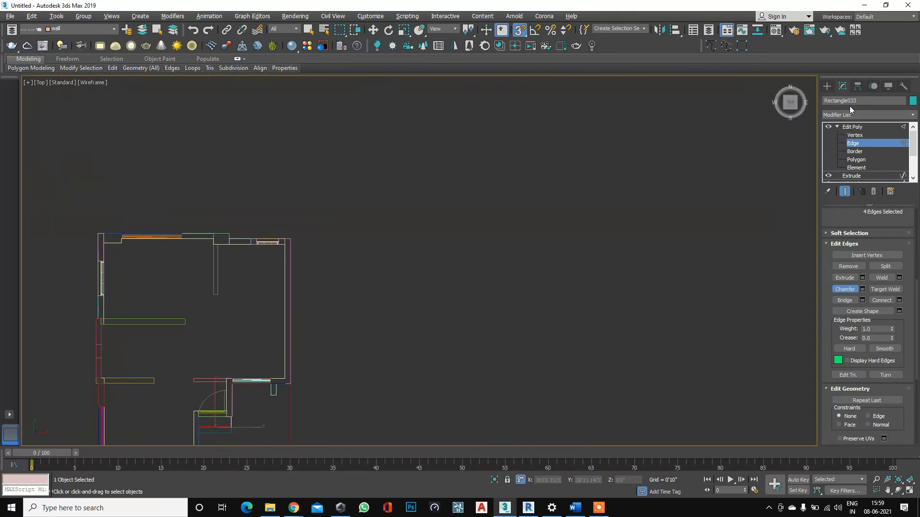
pyautogui.click(742, 46)
pyautogui.scroll(3, 340, 230)
pyautogui.moveTo(336, 224); pyautogui.dragTo(504, 310)
pyautogui.click(503, 309)
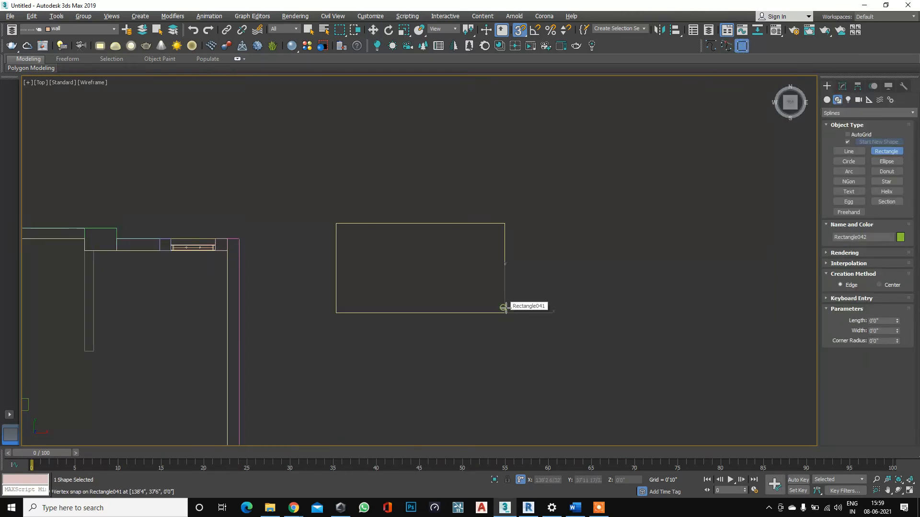
pyautogui.rightClick(768, 213)
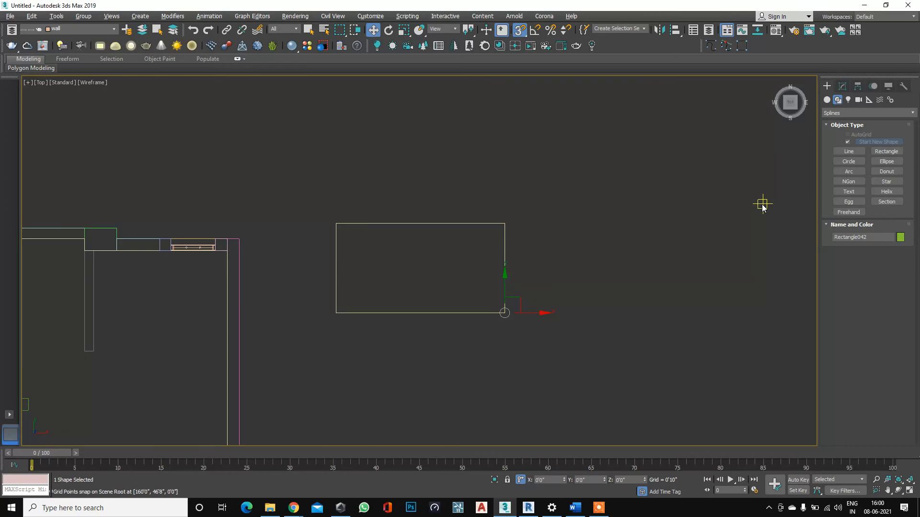
# Add an Edit Spline modifier to the rectangle and go through its Vertex and Segment levels to Spline level.
pyautogui.click(842, 86)
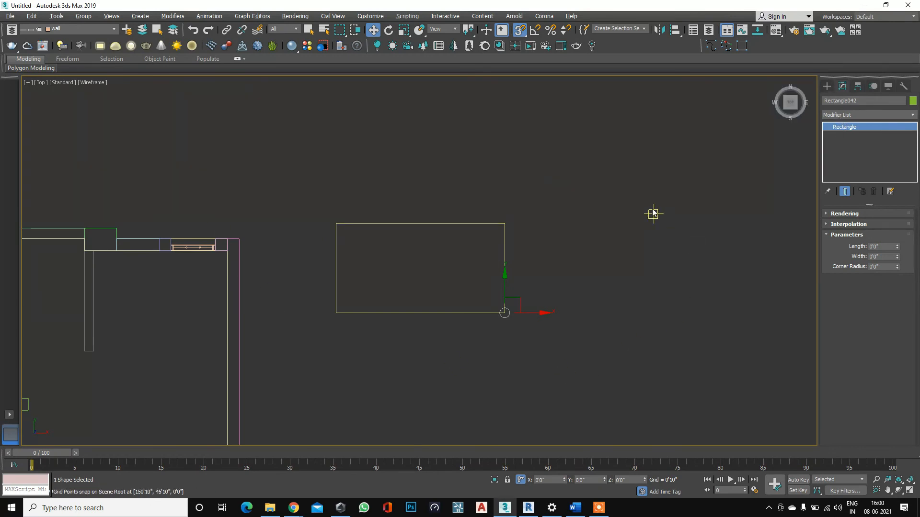
pyautogui.click(838, 114)
pyautogui.press('e')
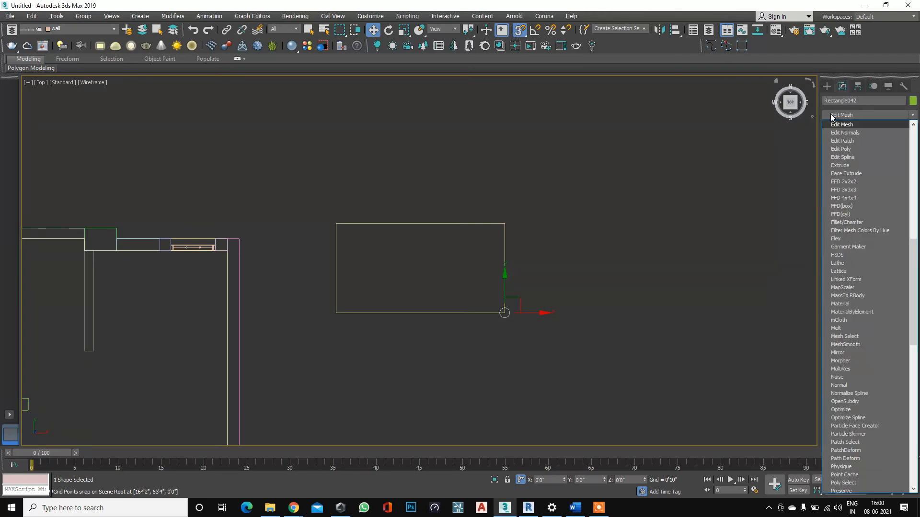
pyautogui.click(849, 157)
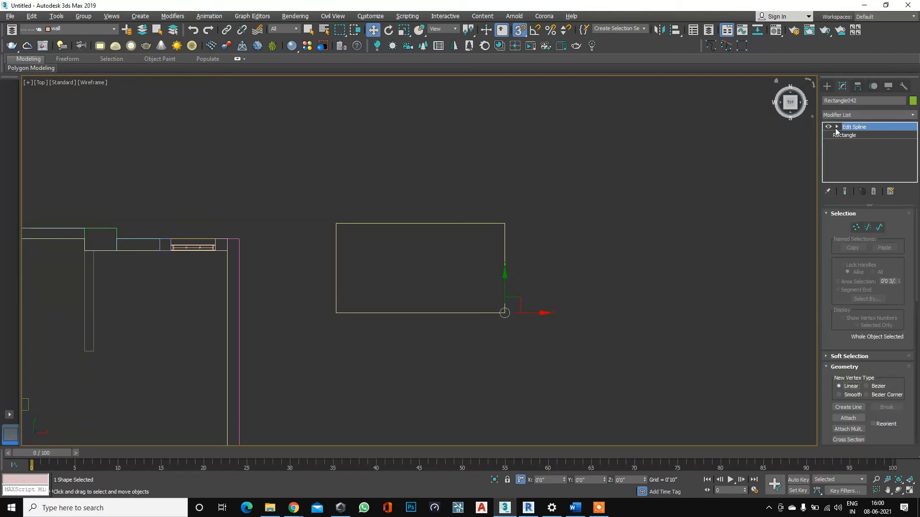
pyautogui.click(836, 127)
pyautogui.click(853, 136)
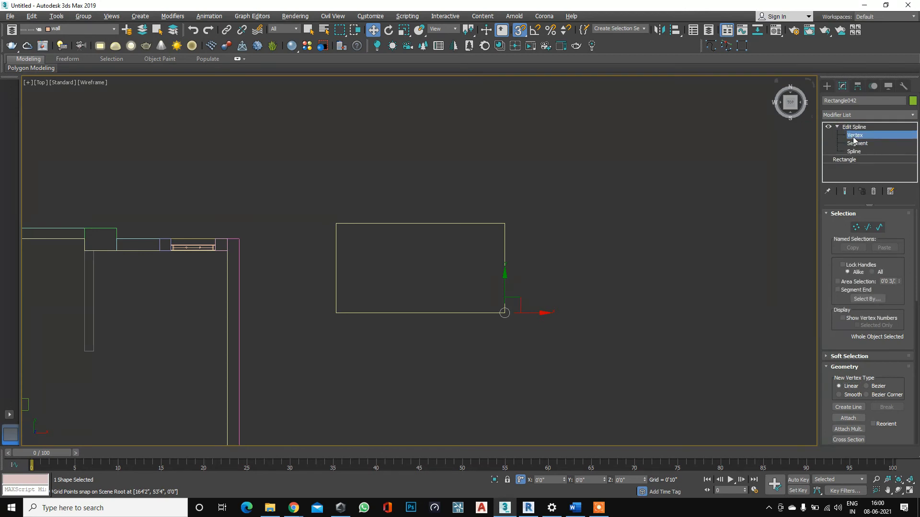
pyautogui.scroll(5, 492, 289)
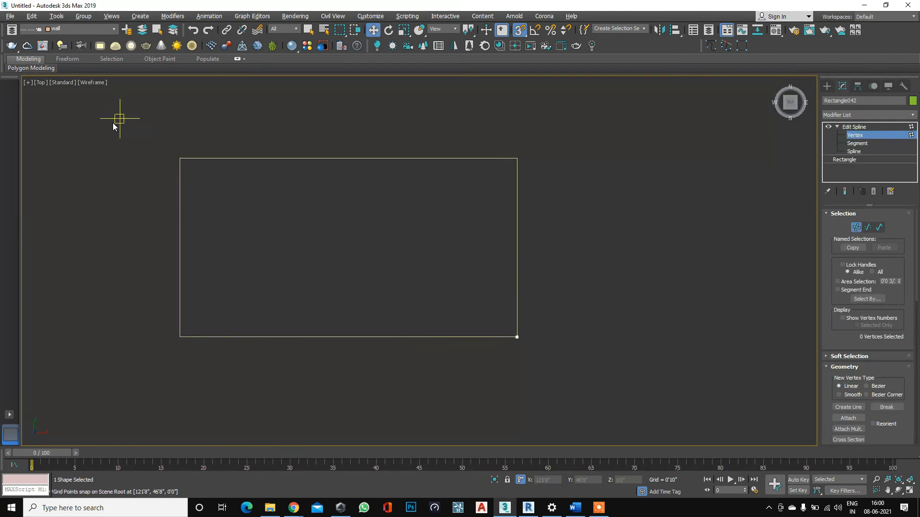
pyautogui.click(857, 143)
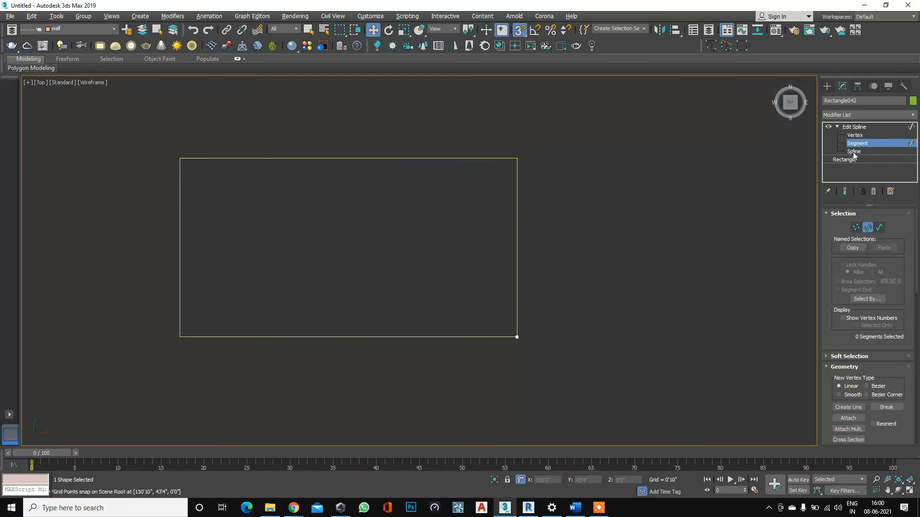
pyautogui.click(854, 152)
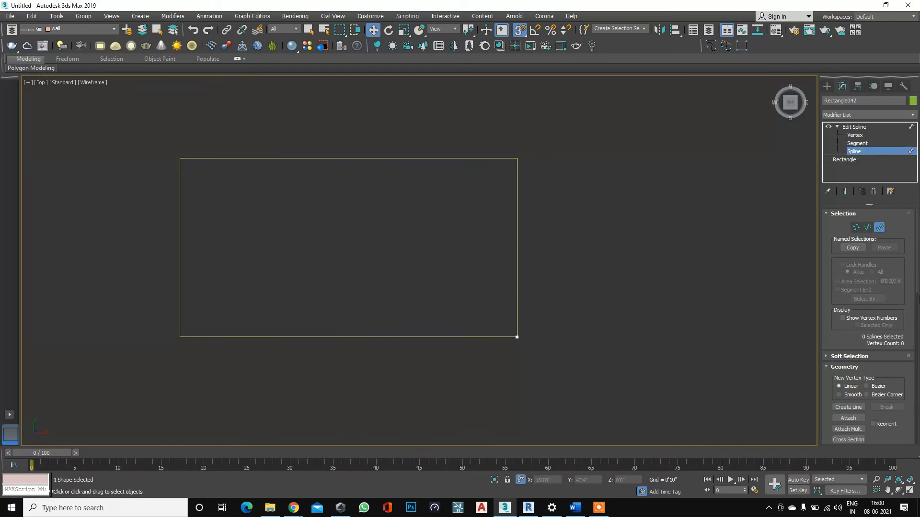
# Try to outline the rectangle's spline with a value of 9.
pyautogui.scroll(-10, 918, 301)
pyautogui.scroll(-1, 882, 375)
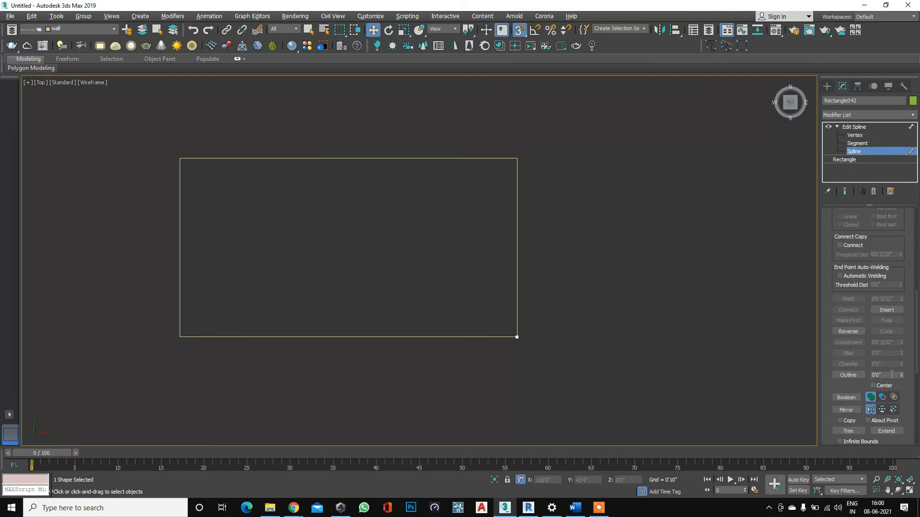
pyautogui.click(892, 375)
pyautogui.write('9')
pyautogui.press('Return')
# Look through the Spline-level geometry and surface options, including Boolean, Mirror, Trim, Detach and Explode.
pyautogui.scroll(-5, 854, 357)
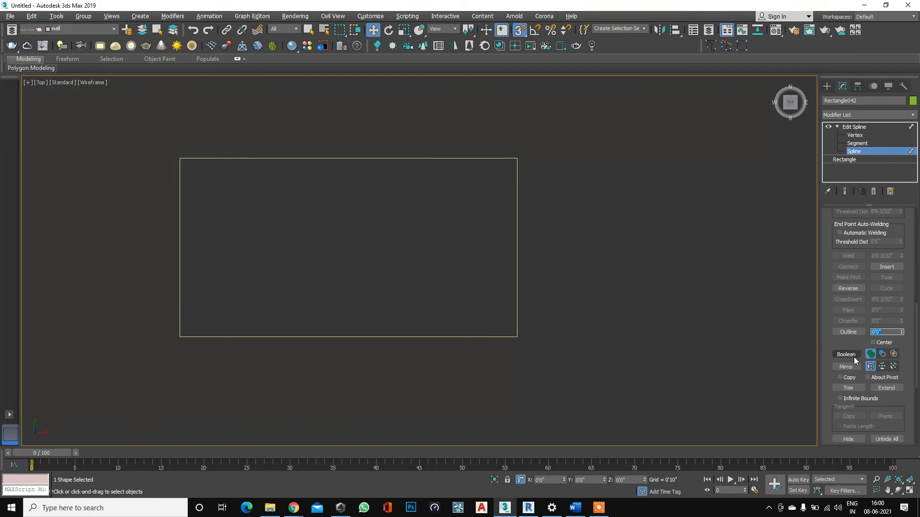
pyautogui.scroll(-3, 854, 355)
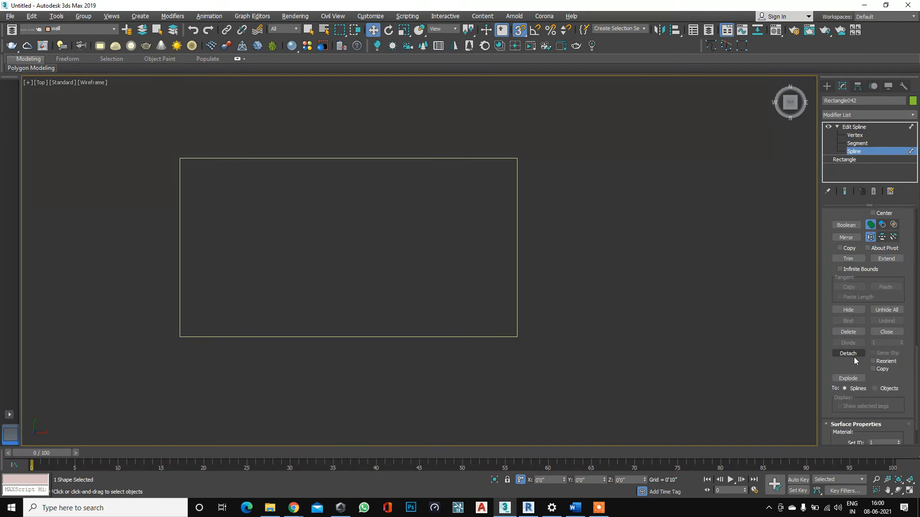
pyautogui.scroll(3, 466, 213)
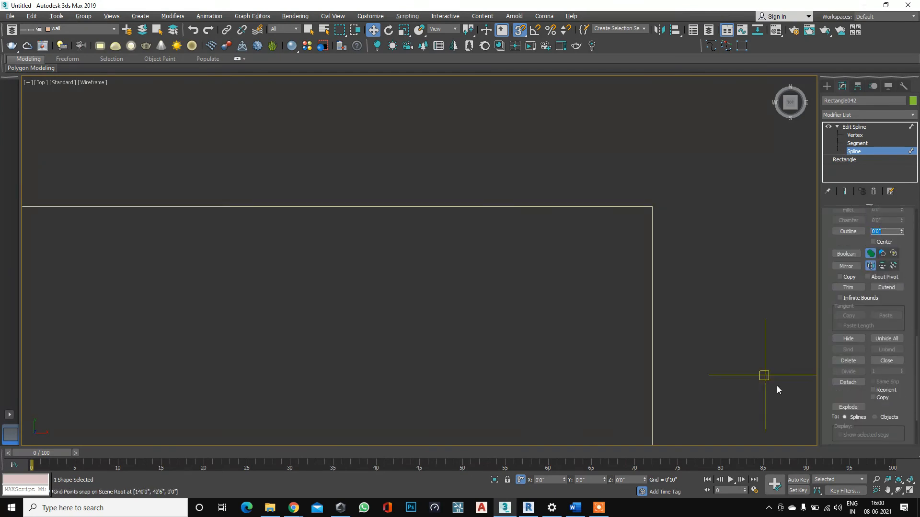
pyautogui.scroll(2, 885, 238)
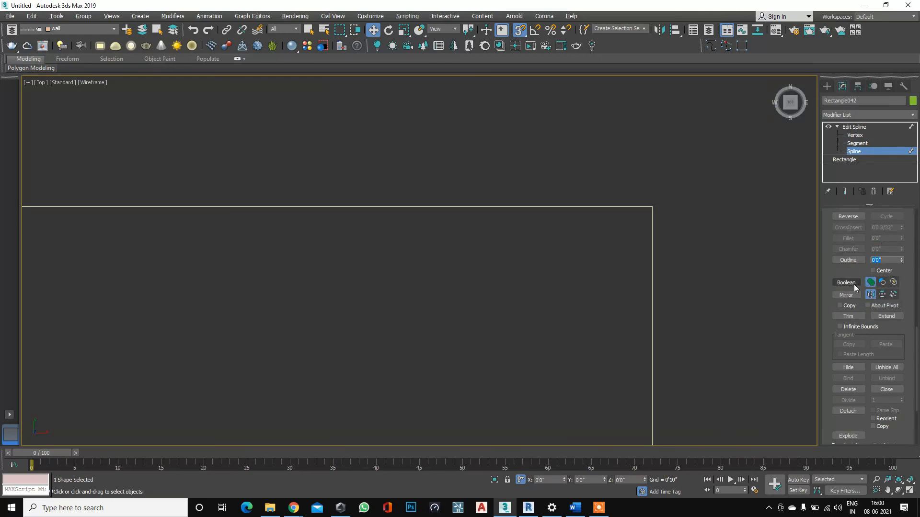
pyautogui.scroll(2, 858, 287)
pyautogui.scroll(-8, 873, 297)
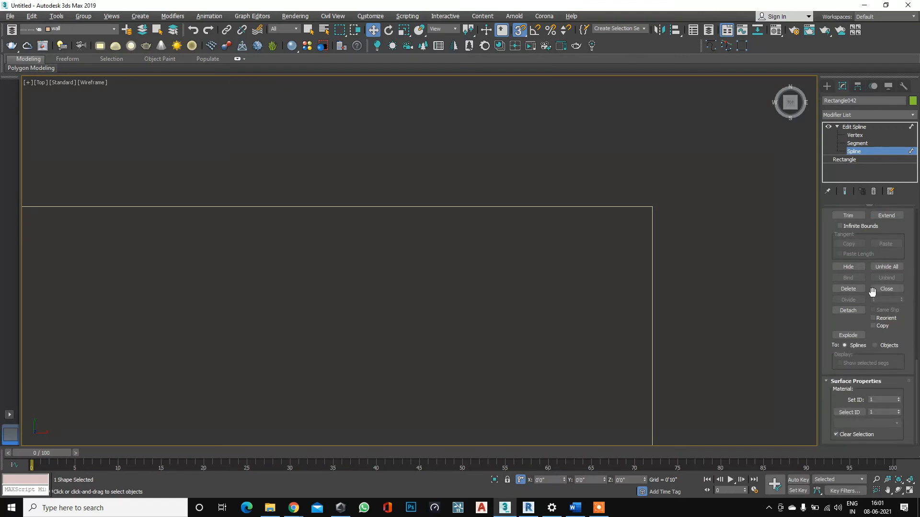
pyautogui.scroll(10, 878, 315)
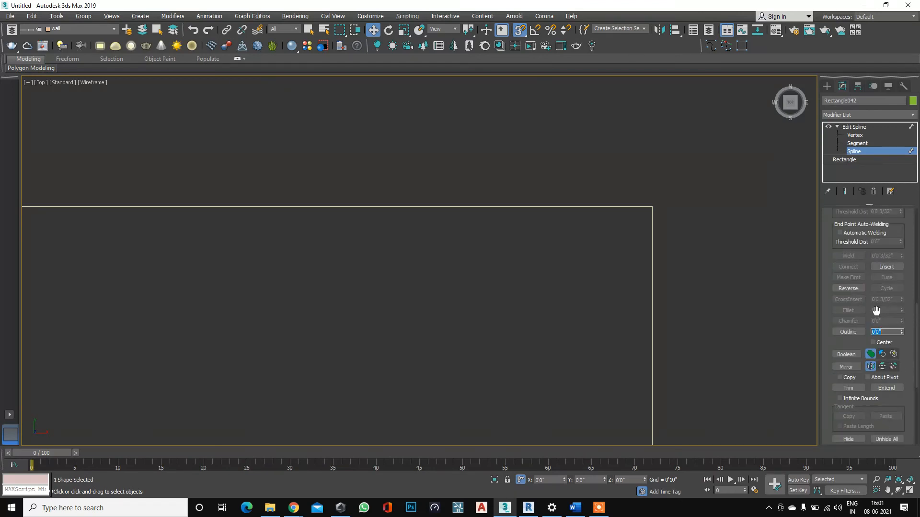
pyautogui.scroll(-3, 772, 269)
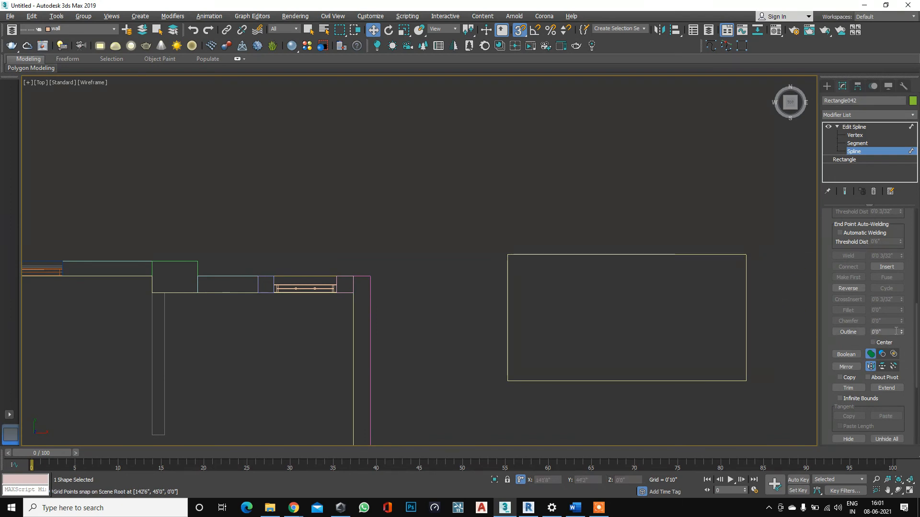
# Leave Spline level and delete the practice rectangle beside the floor plan.
pyautogui.scroll(4, 886, 308)
pyautogui.scroll(3, 877, 249)
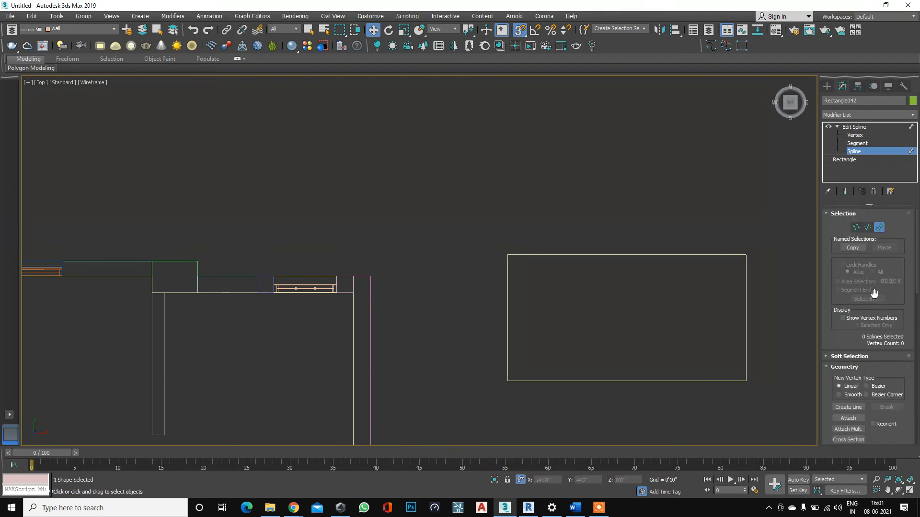
pyautogui.click(844, 127)
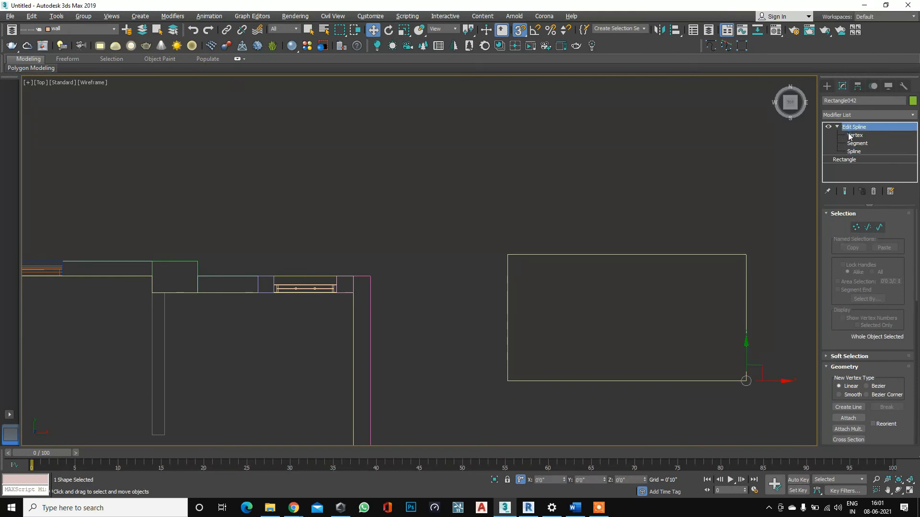
pyautogui.press('Delete')
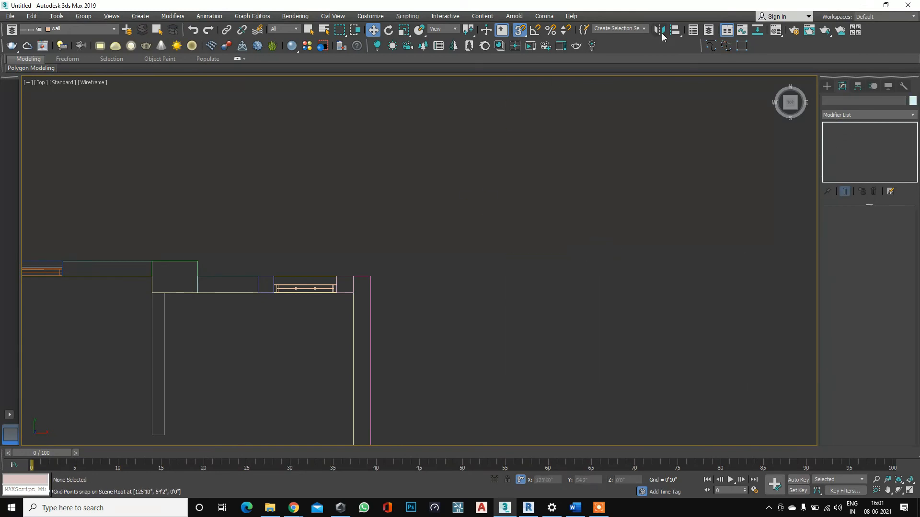
# Draw a practice rectangle beside the floor plan and expand the sub-object levels of its Edit Spline modifier.
pyautogui.click(742, 45)
pyautogui.moveTo(465, 269); pyautogui.dragTo(605, 338)
pyautogui.click(839, 129)
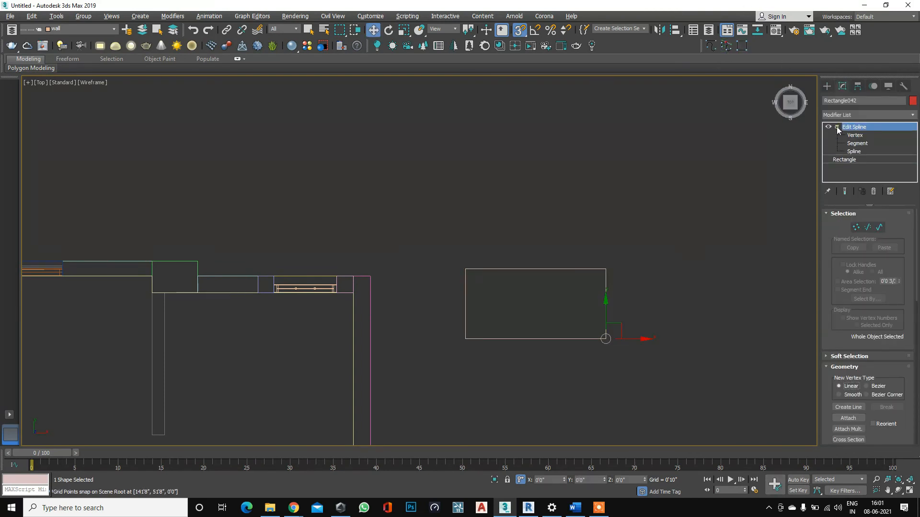
# Try to outline the practice rectangle's spline by 3 inches at Spline level.
pyautogui.click(854, 151)
pyautogui.scroll(-10, 891, 314)
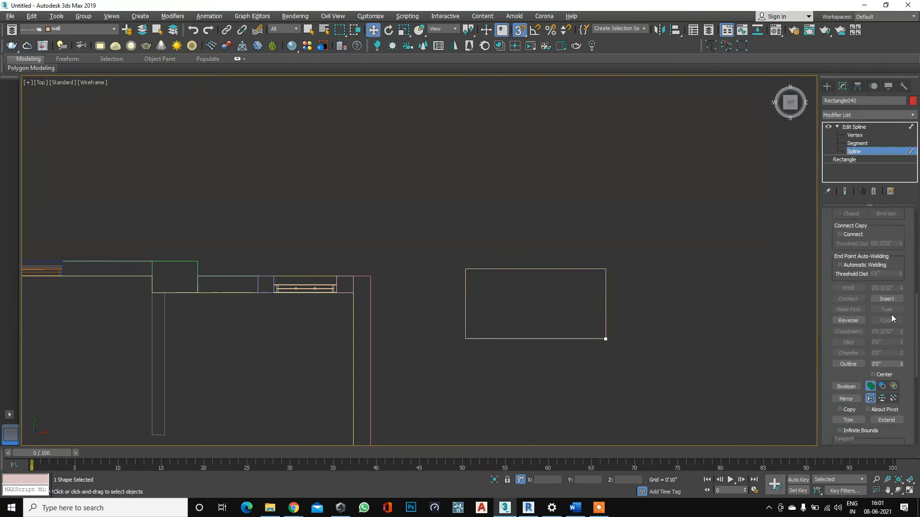
pyautogui.click(890, 364)
pyautogui.write('3')
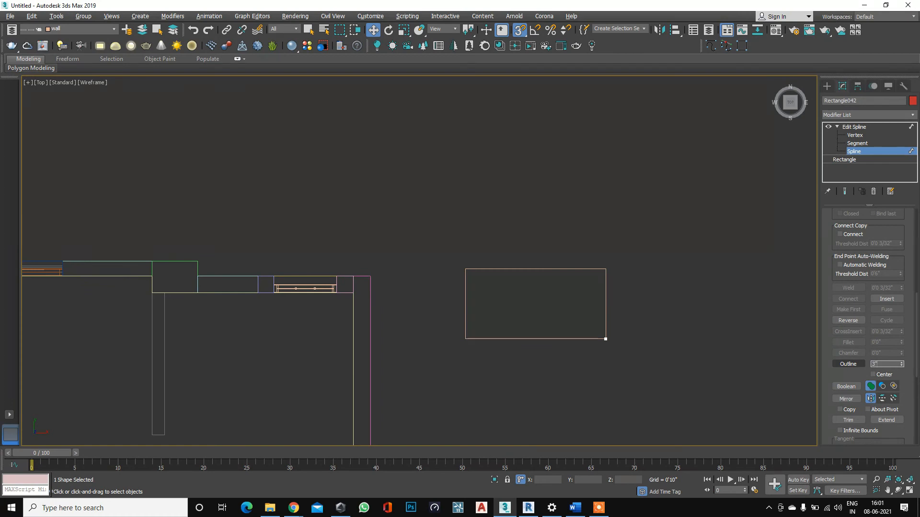
pyautogui.press('Return')
# Examine the practice rectangle up close and from an angled view for the result of the outline.
pyautogui.scroll(-3, 583, 326)
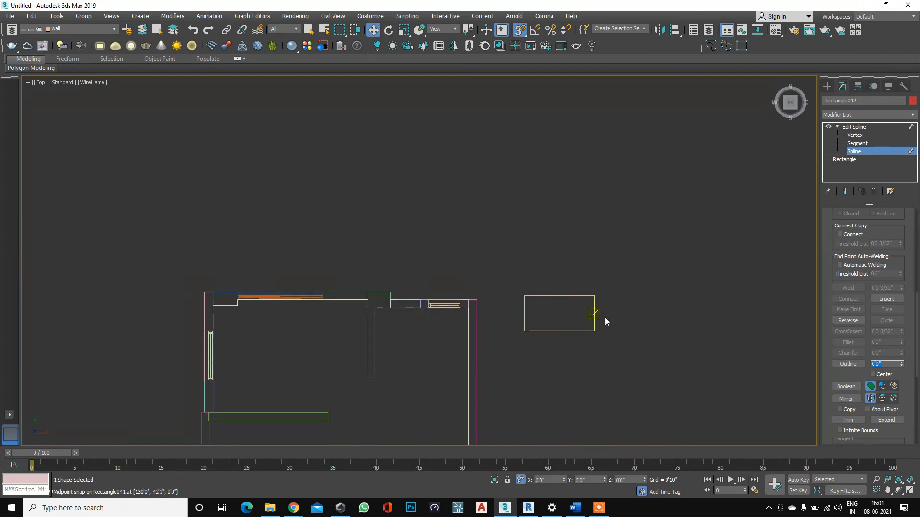
pyautogui.scroll(-2, 713, 325)
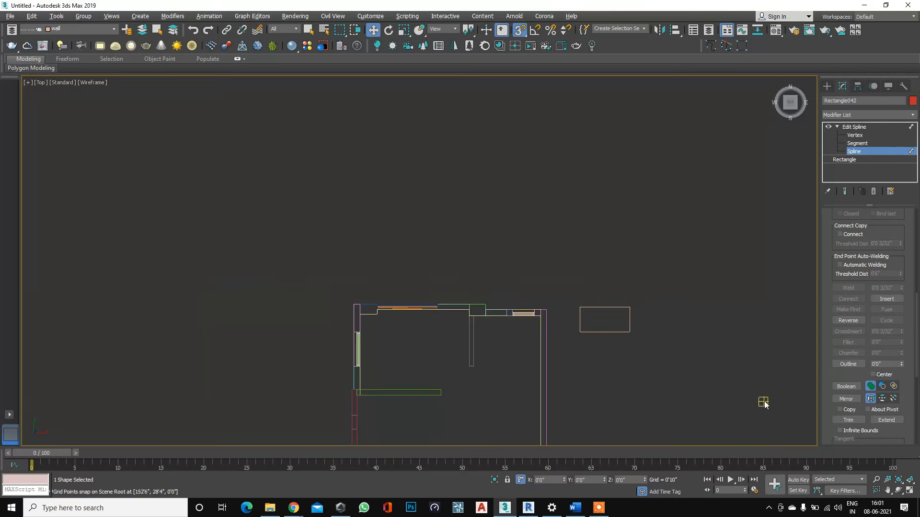
pyautogui.scroll(-2, 883, 386)
pyautogui.scroll(-6, 883, 387)
pyautogui.scroll(-1, 886, 383)
pyautogui.scroll(7, 709, 364)
pyautogui.scroll(-4, 383, 271)
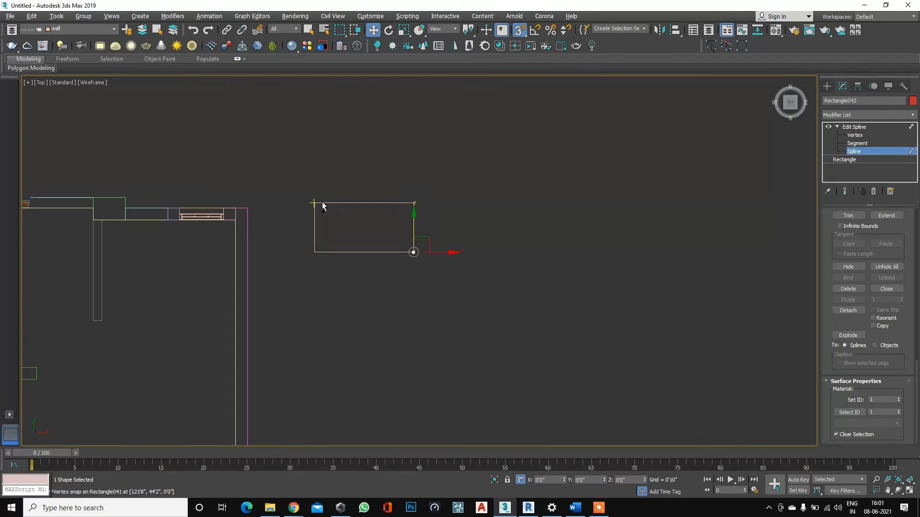
pyautogui.scroll(3, 311, 209)
pyautogui.hotkey('ctrl', 'r')
pyautogui.moveTo(364, 225); pyautogui.dragTo(479, 240)
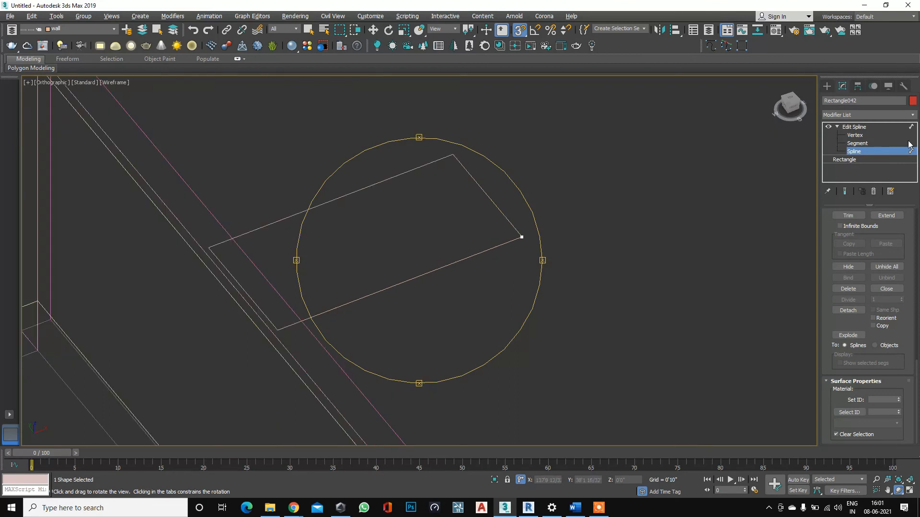
# Go to Vertex level, return to whole-object level and delete the practice rectangle.
pyautogui.click(855, 135)
pyautogui.scroll(2, 524, 235)
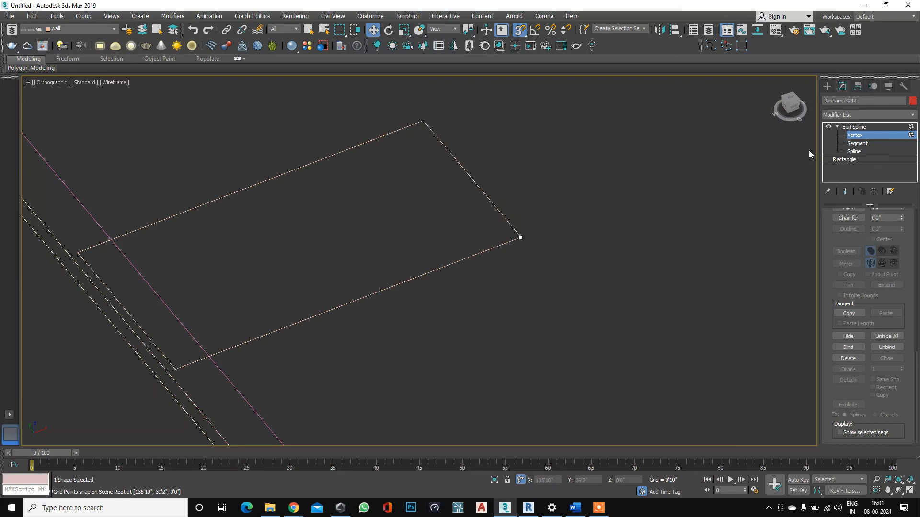
pyautogui.click(872, 127)
pyautogui.hotkey('ctrl', 'd')
pyautogui.click(479, 251)
pyautogui.press('Delete')
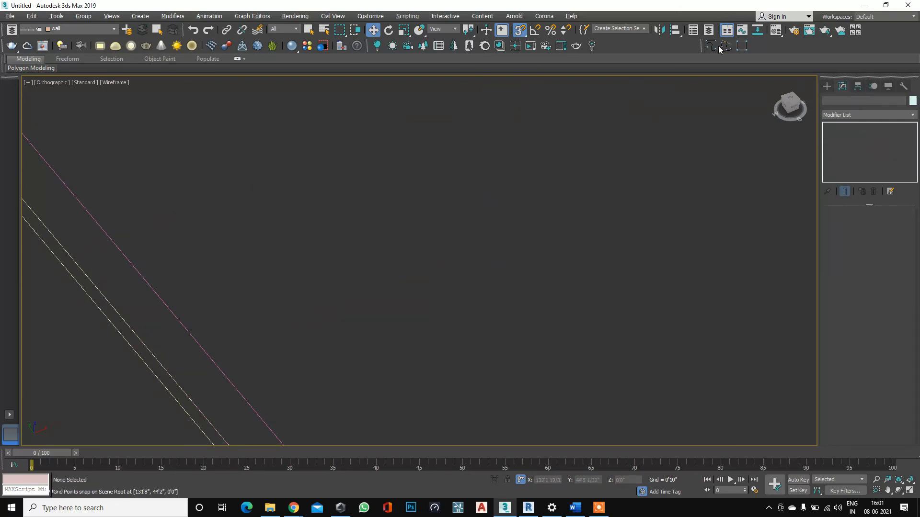
# Draw another practice rectangle in the angled view and expand its Edit Spline sub-object levels.
pyautogui.click(742, 46)
pyautogui.moveTo(467, 226); pyautogui.dragTo(624, 254)
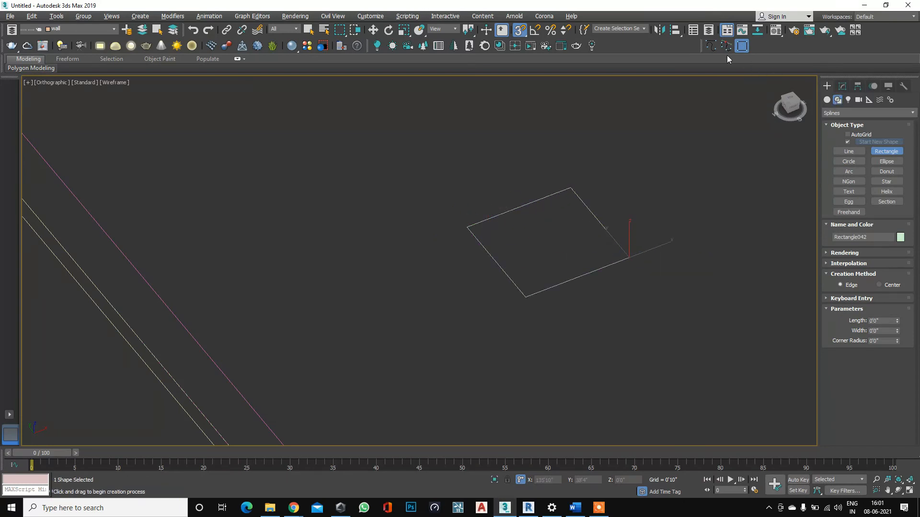
pyautogui.click(842, 86)
pyautogui.click(836, 127)
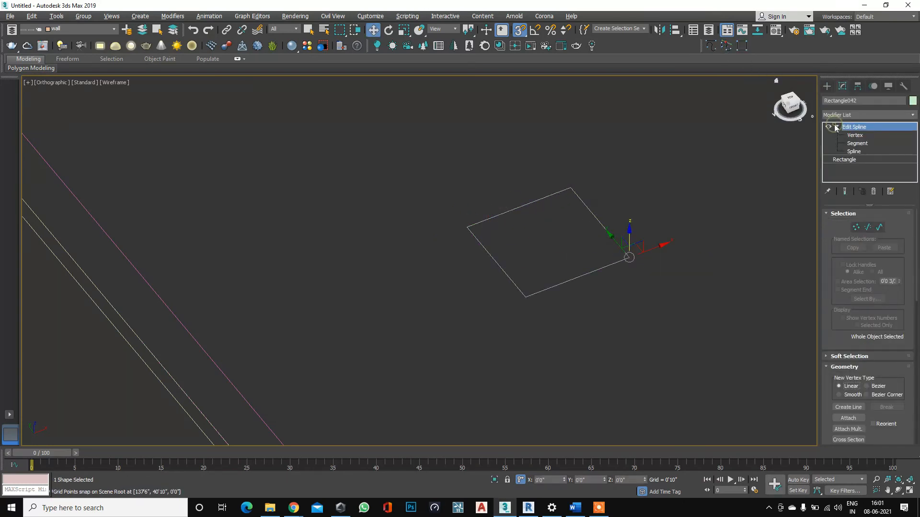
# Select the new rectangle's closed spline at Spline level.
pyautogui.click(861, 151)
pyautogui.click(609, 276)
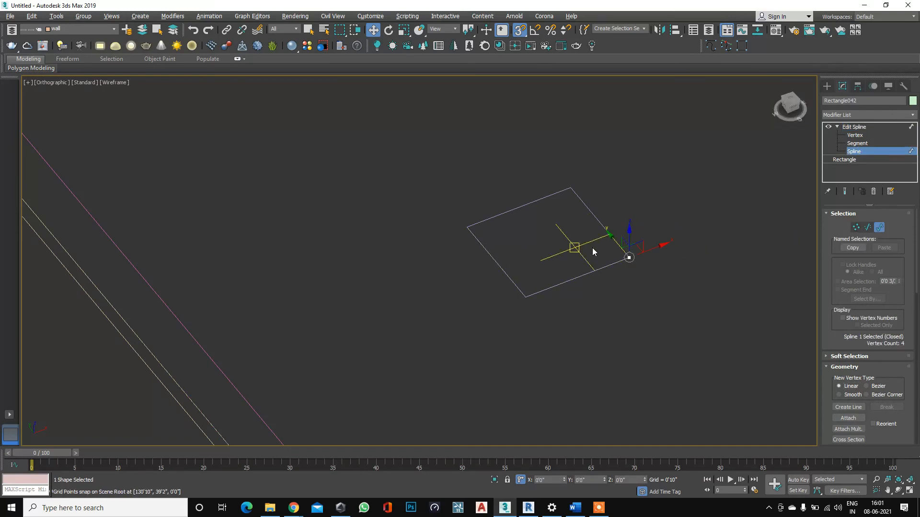
pyautogui.click(525, 302)
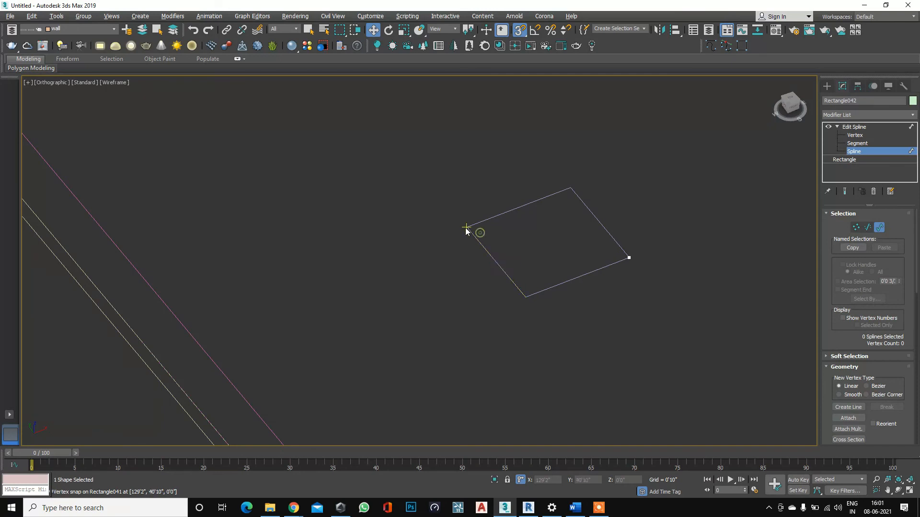
pyautogui.click(466, 229)
# Try the Outline operation on the selected spline of the new practice rectangle.
pyautogui.scroll(-3, 892, 339)
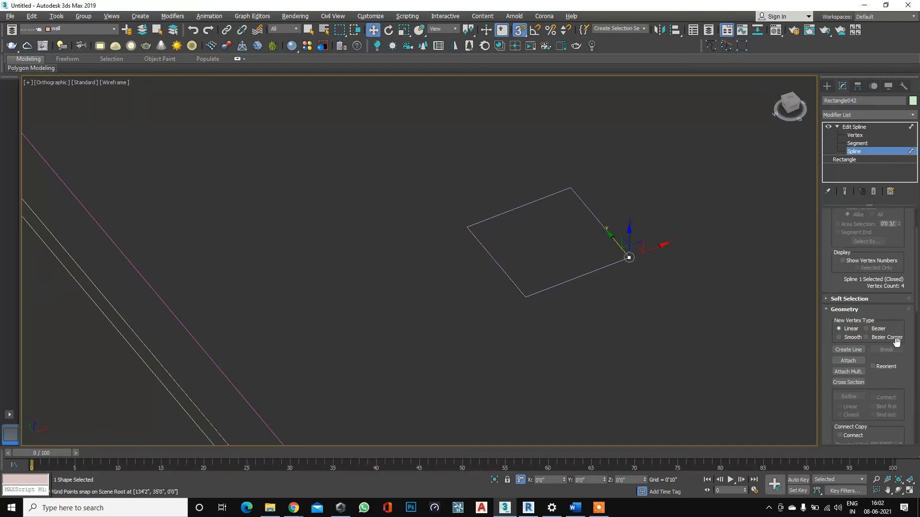
pyautogui.scroll(-3, 892, 339)
pyautogui.scroll(-1, 891, 371)
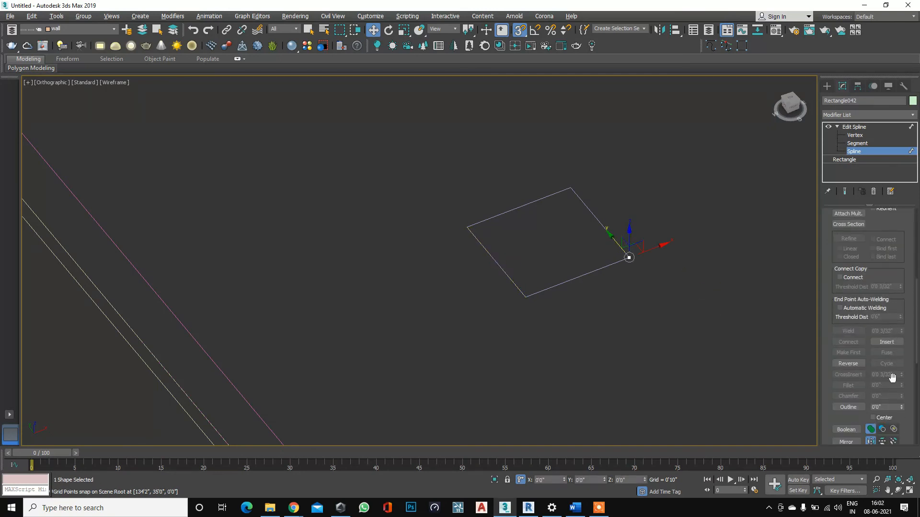
pyautogui.scroll(3, 879, 287)
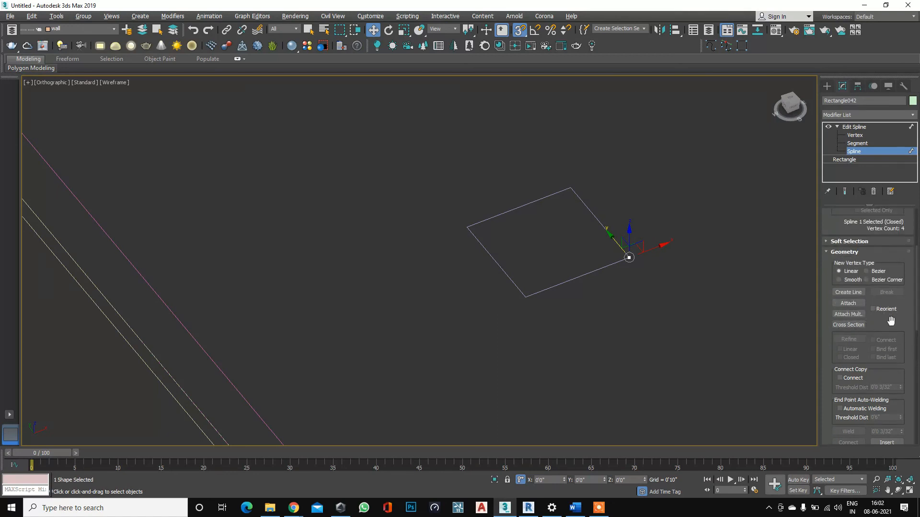
pyautogui.scroll(-3, 879, 359)
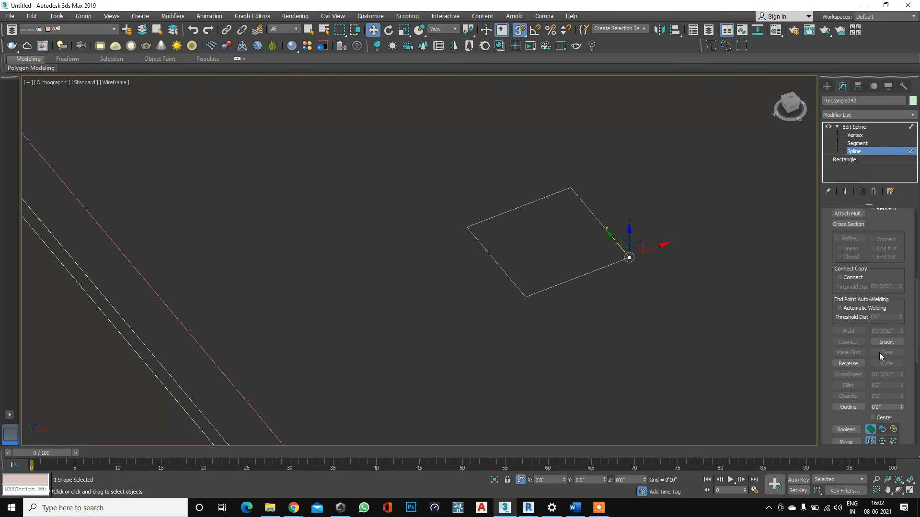
pyautogui.scroll(-3, 863, 335)
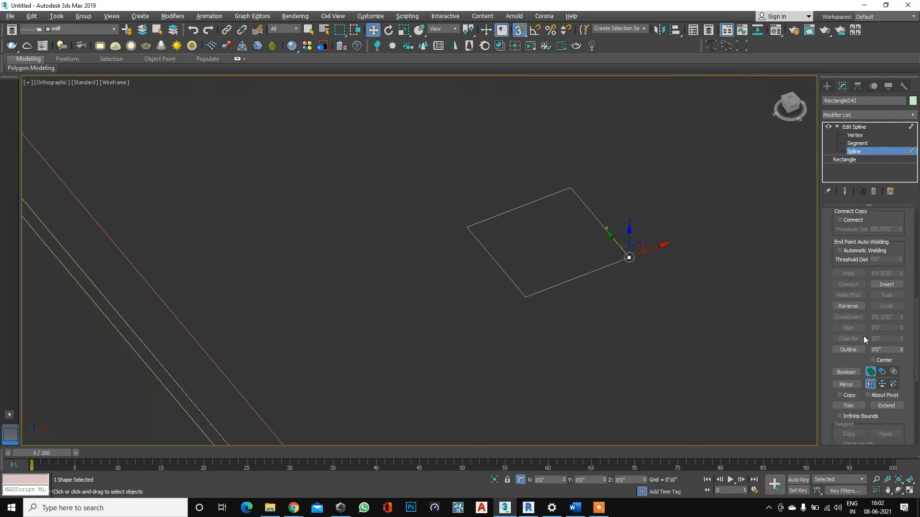
pyautogui.scroll(-1, 864, 336)
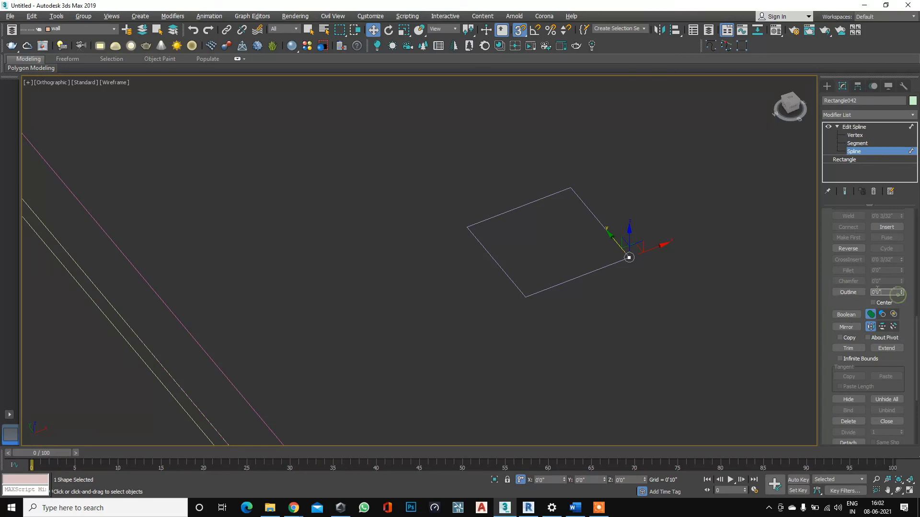
pyautogui.click(847, 292)
pyautogui.press('Return')
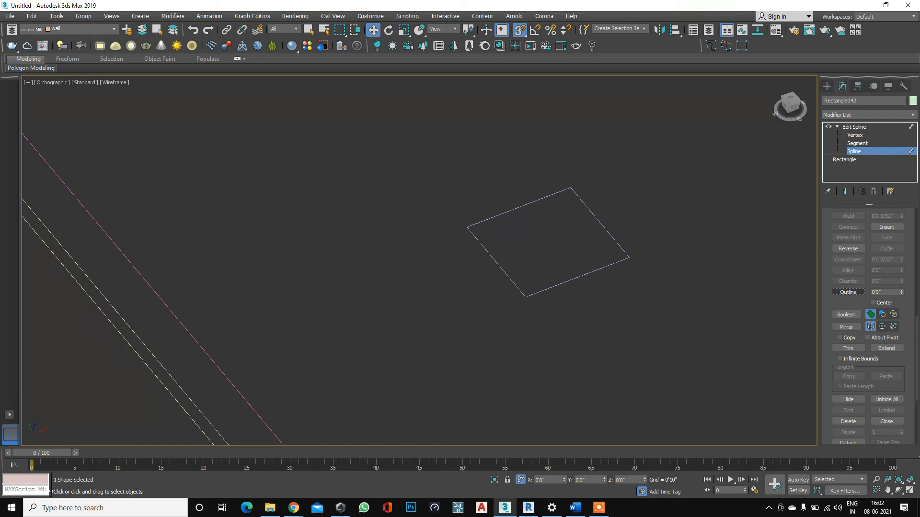
pyautogui.click(887, 294)
pyautogui.click(848, 292)
# Leave Spline level and delete the small rectangle beside the house.
pyautogui.scroll(-6, 414, 281)
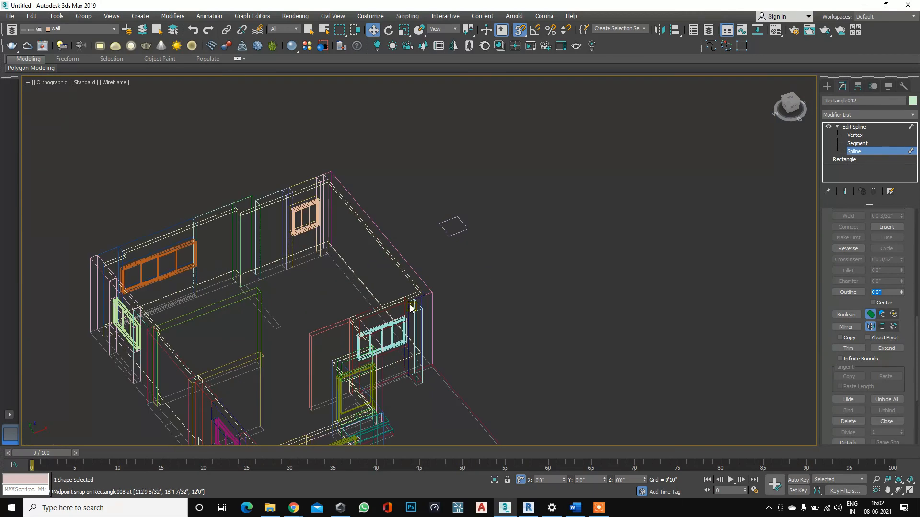
pyautogui.write('pp')
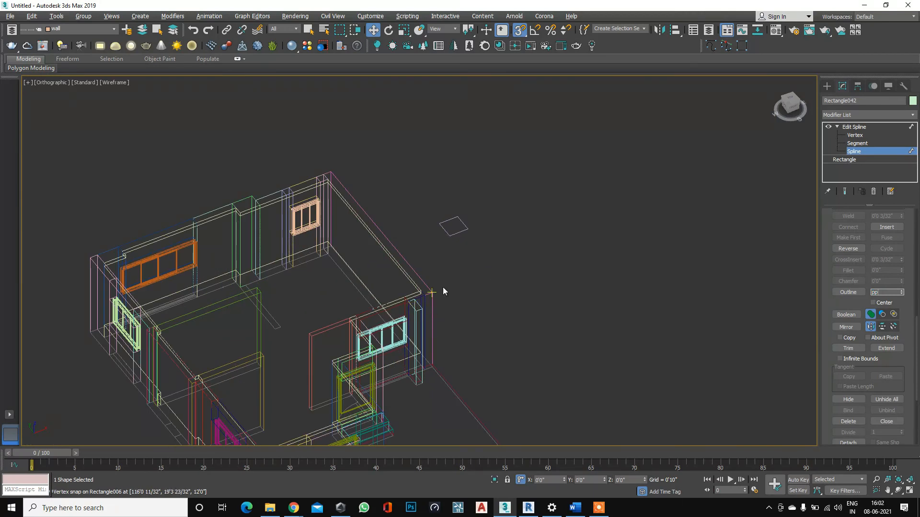
pyautogui.scroll(4, 446, 252)
pyautogui.click(455, 248)
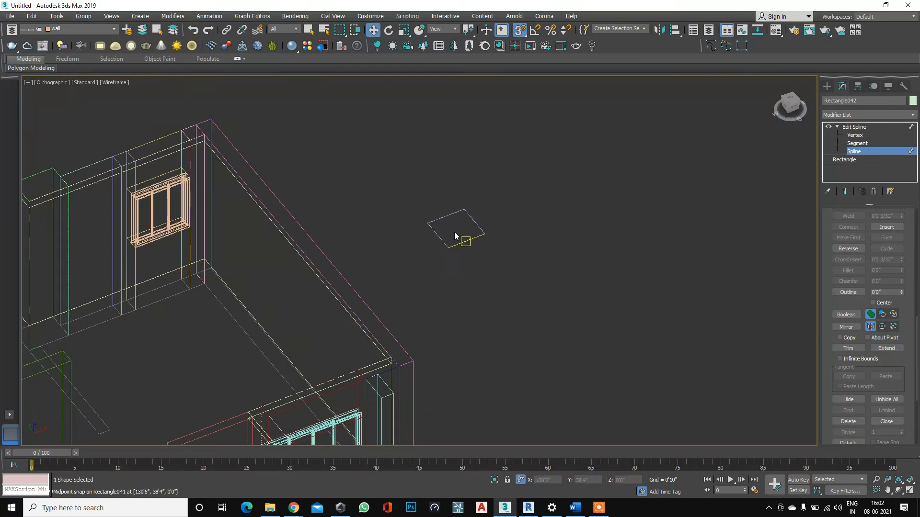
pyautogui.hotkey('ctrl', 'b')
pyautogui.click(451, 224)
pyautogui.click(462, 241)
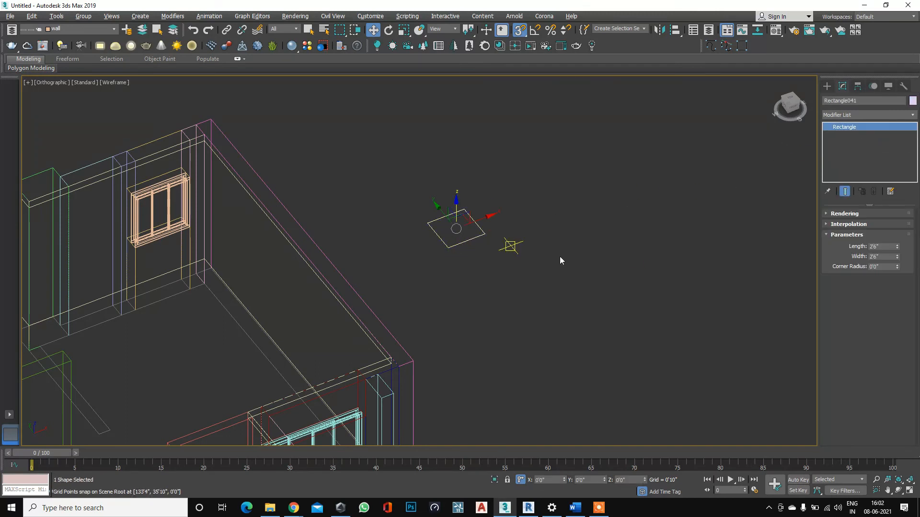
pyautogui.press('Delete')
# Shade the model with edged faces, view it from above and select the pink extruded slab outside the entrance steps.
pyautogui.scroll(-3, 188, 208)
pyautogui.scroll(2, 220, 309)
pyautogui.moveTo(218, 293); pyautogui.dragTo(312, 262, button='middle')
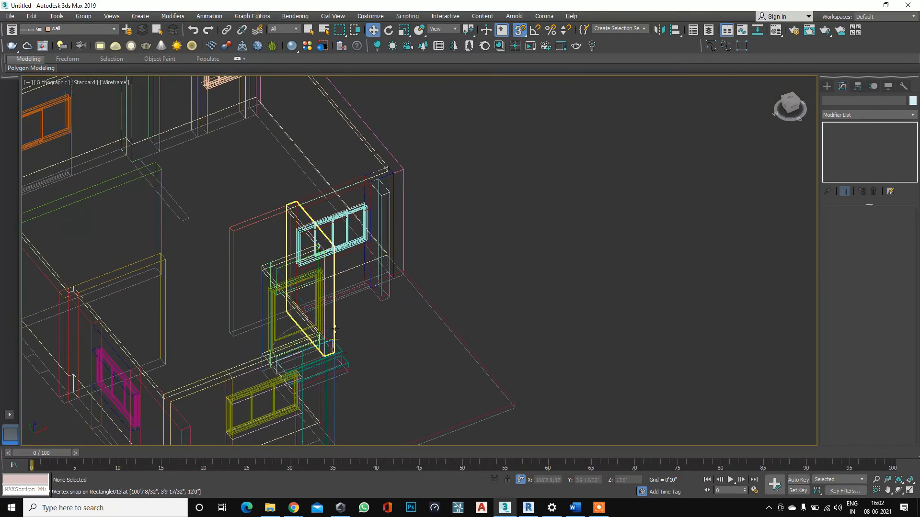
pyautogui.press('F3')
pyautogui.keyDown('alt'); pyautogui.moveTo(402, 345); pyautogui.dragTo(503, 376, button='middle'); pyautogui.keyUp('alt')
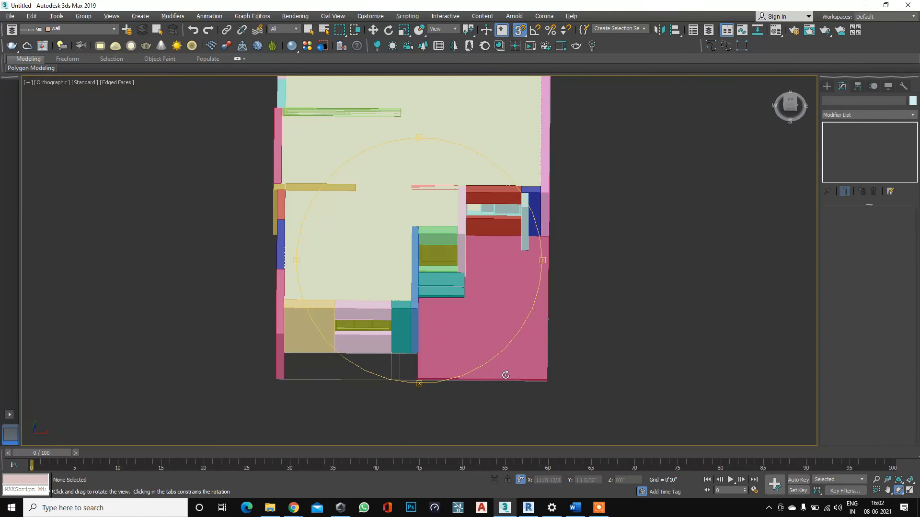
pyautogui.scroll(3, 489, 388)
pyautogui.scroll(3, 471, 389)
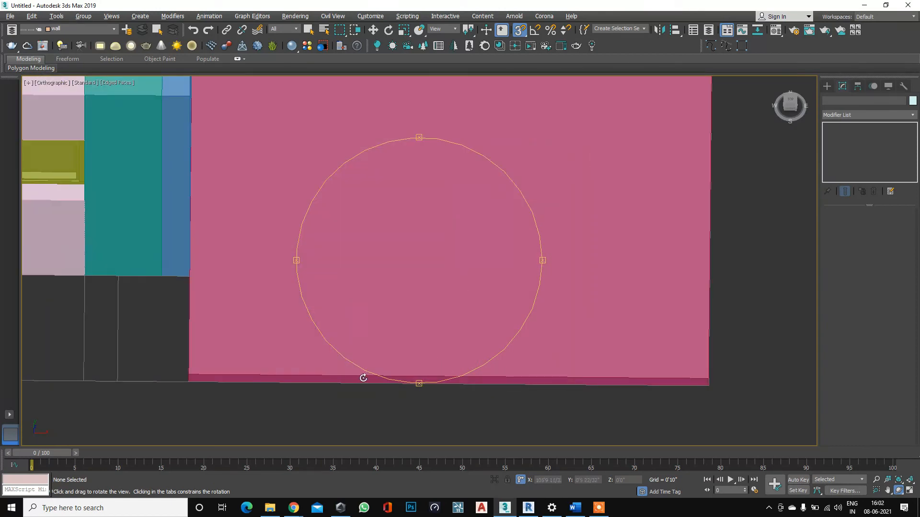
pyautogui.press('w')
pyautogui.click(412, 372)
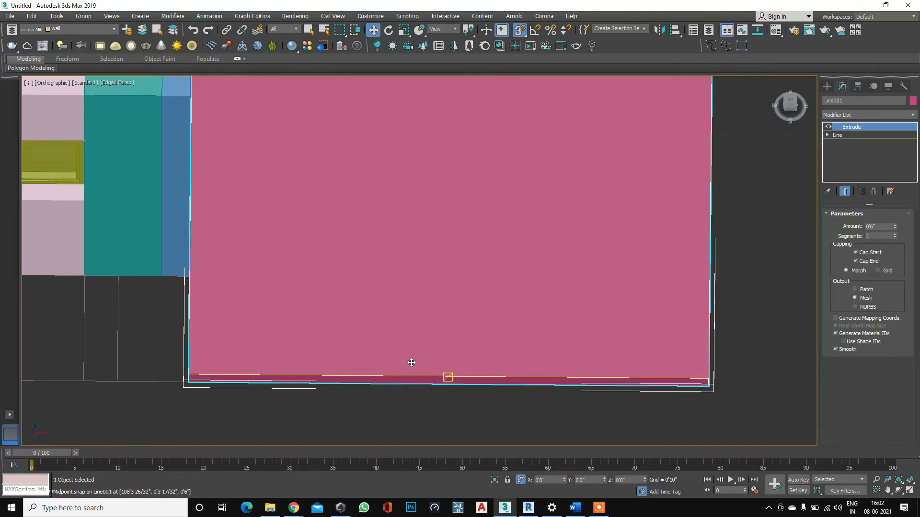
pyautogui.scroll(-4, 411, 362)
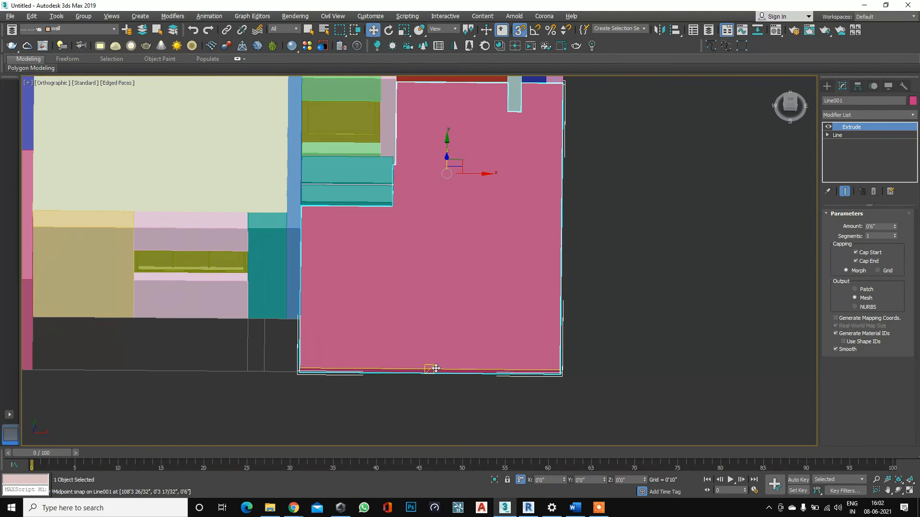
pyautogui.scroll(2, 434, 368)
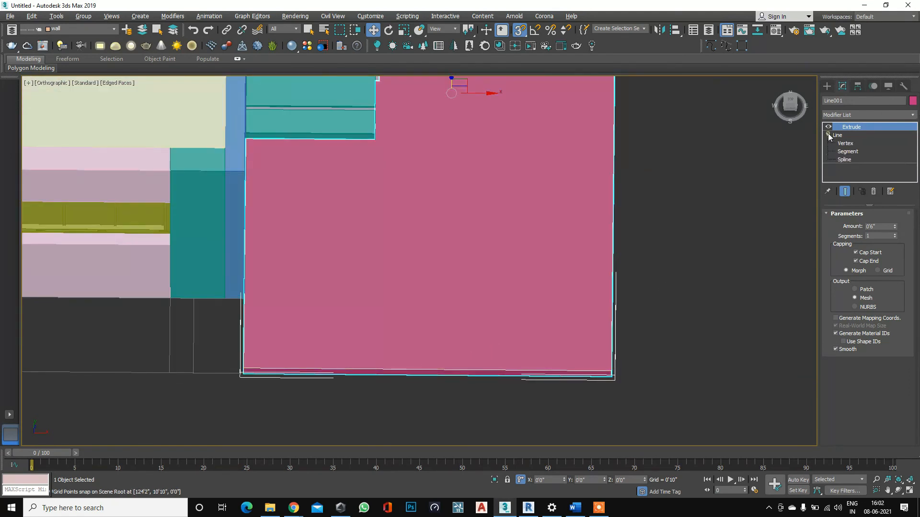
# Refine the slab's Line at Vertex level by inserting a vertex at the midpoint of its front edge.
pyautogui.click(846, 144)
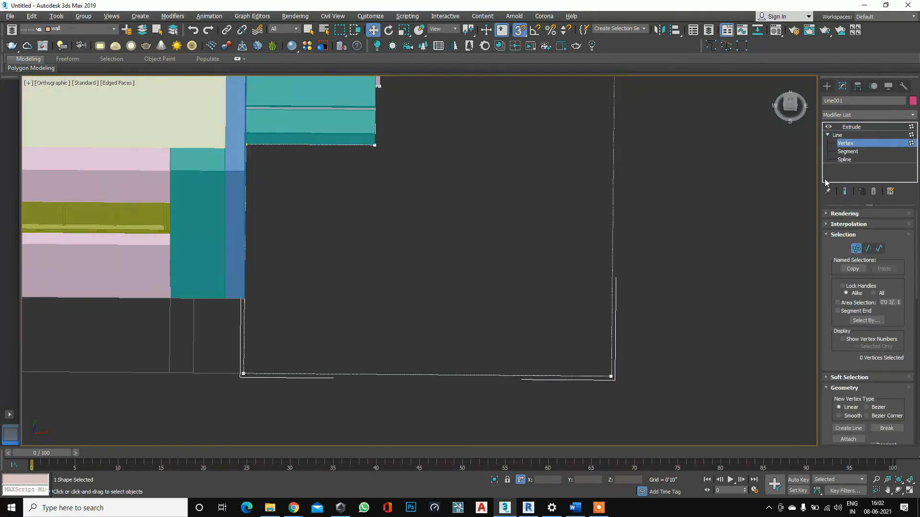
pyautogui.press('F3')
pyautogui.scroll(-1, 856, 384)
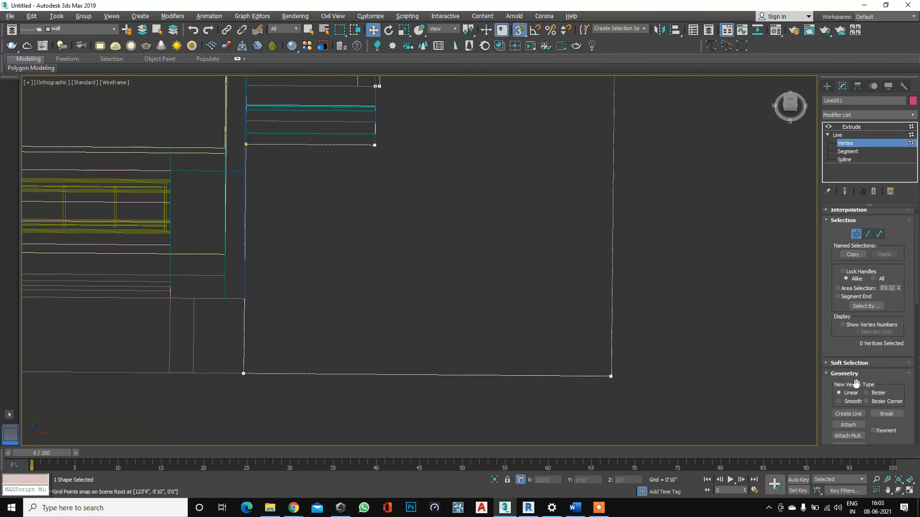
pyautogui.scroll(-3, 858, 379)
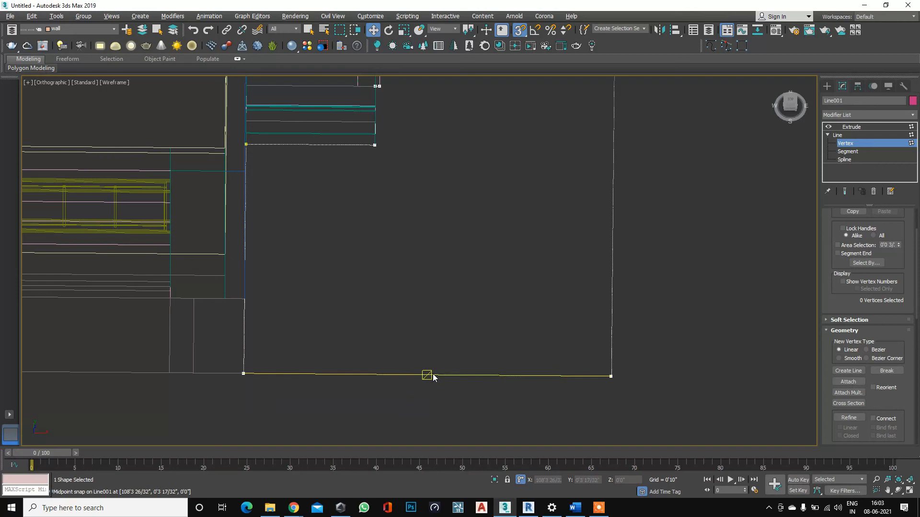
pyautogui.scroll(-2, 862, 397)
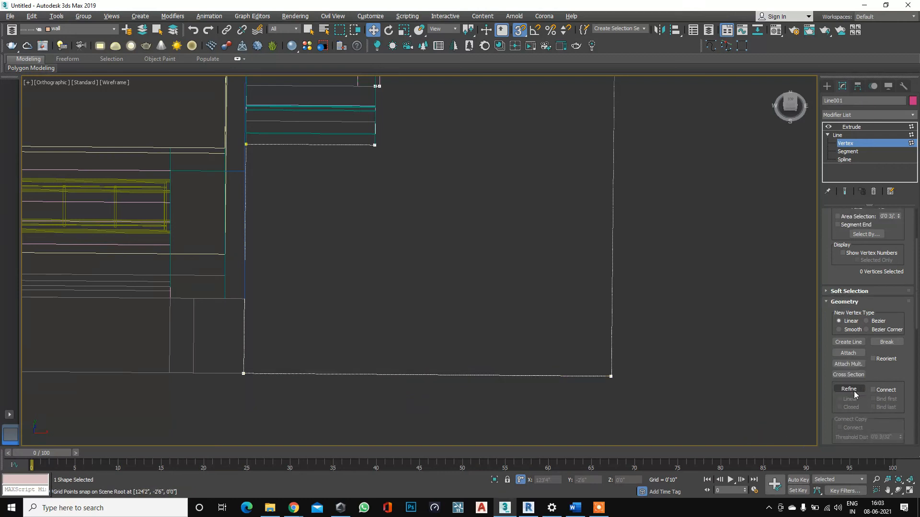
pyautogui.scroll(-4, 859, 381)
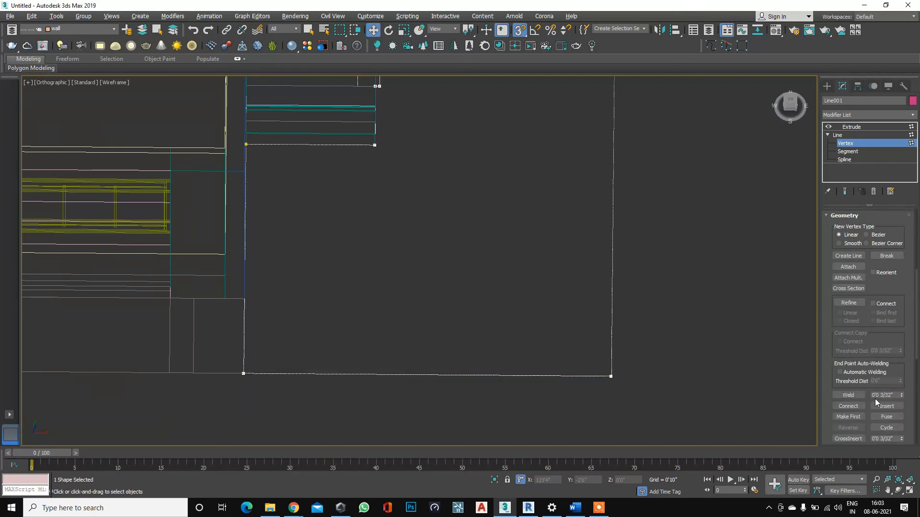
pyautogui.scroll(1, 858, 345)
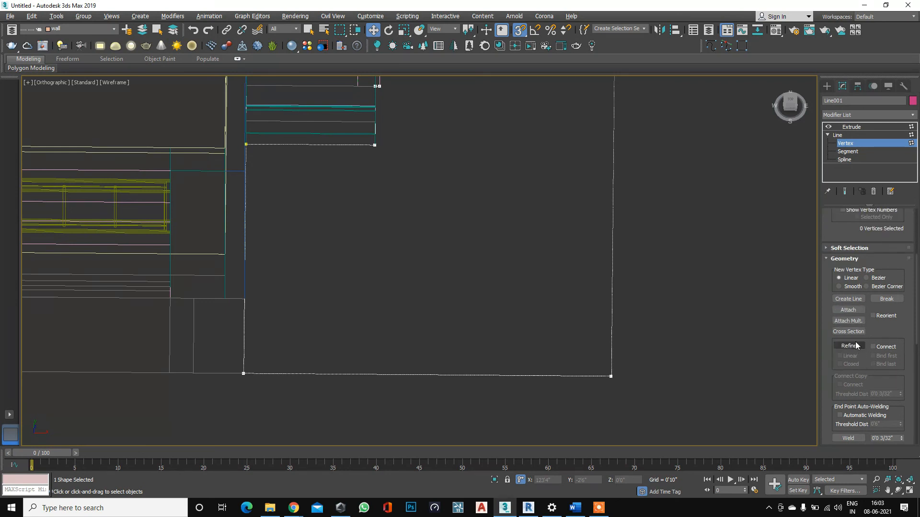
pyautogui.click(850, 346)
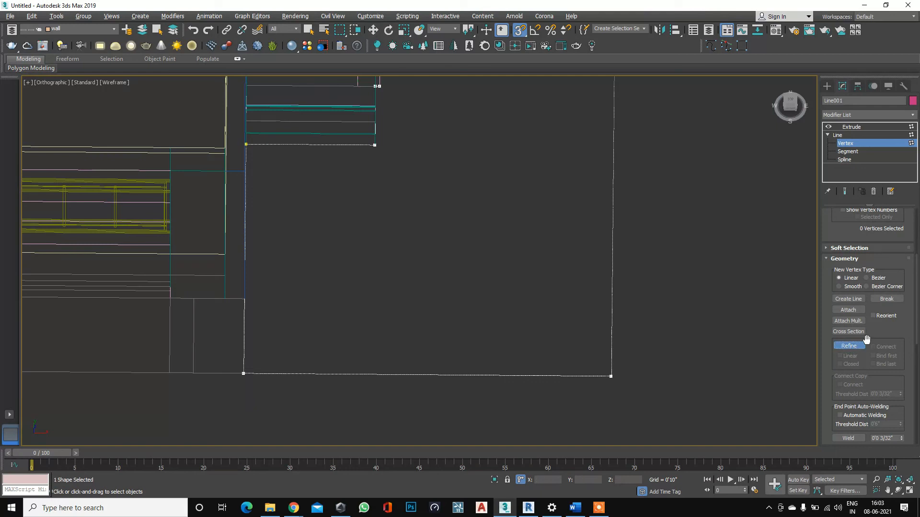
pyautogui.click(427, 376)
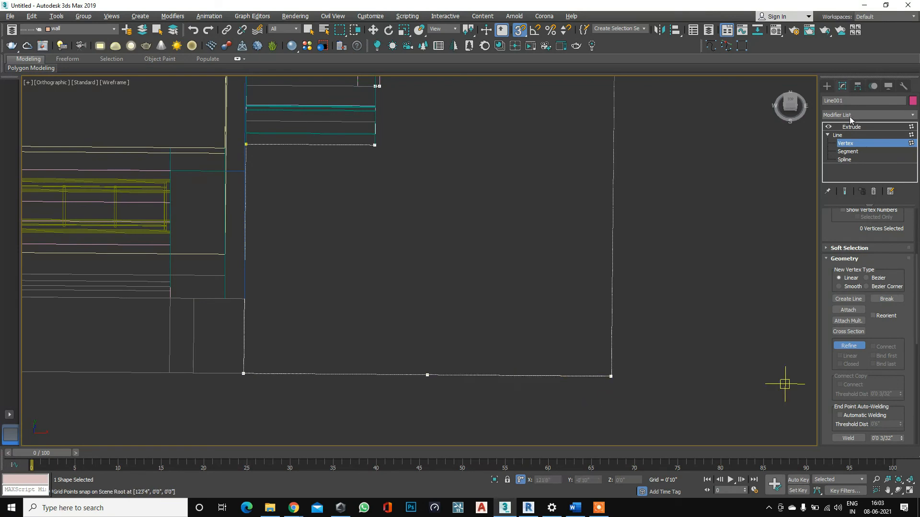
pyautogui.click(846, 144)
pyautogui.click(846, 143)
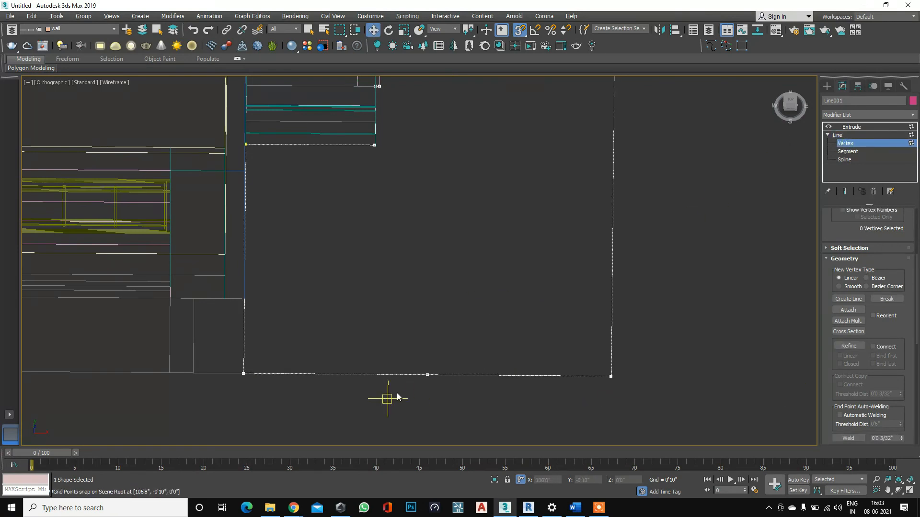
# Move the new midpoint vertex straight outward by about 2' in the top view, giving the slab a pointed front edge.
pyautogui.click(427, 374)
pyautogui.scroll(-6, 467, 320)
pyautogui.scroll(4, 463, 319)
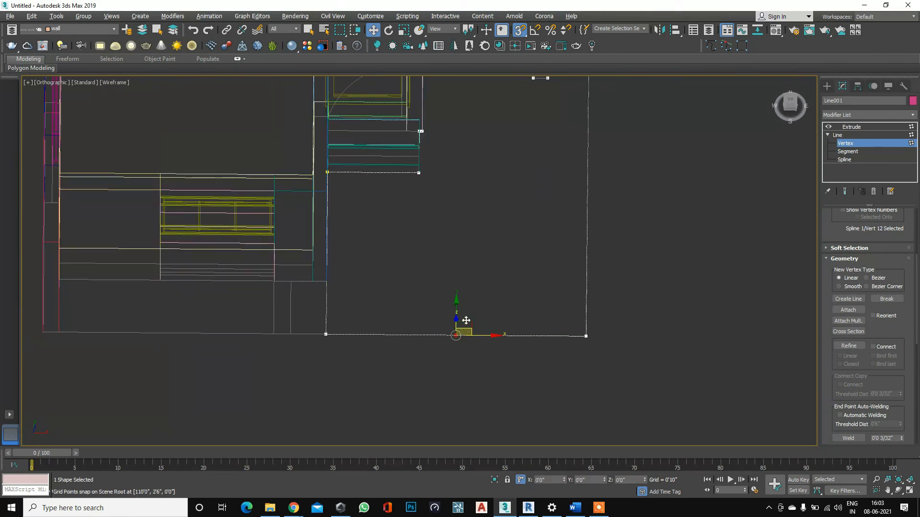
pyautogui.press('t')
pyautogui.scroll(-4, 407, 312)
pyautogui.scroll(5, 384, 263)
pyautogui.moveTo(281, 318); pyautogui.dragTo(282, 399)
pyautogui.click(297, 405)
pyautogui.scroll(4, 302, 420)
pyautogui.scroll(-7, 469, 329)
pyautogui.scroll(11, 464, 343)
pyautogui.scroll(4, 533, 312)
pyautogui.scroll(-8, 489, 314)
pyautogui.scroll(-2, 415, 285)
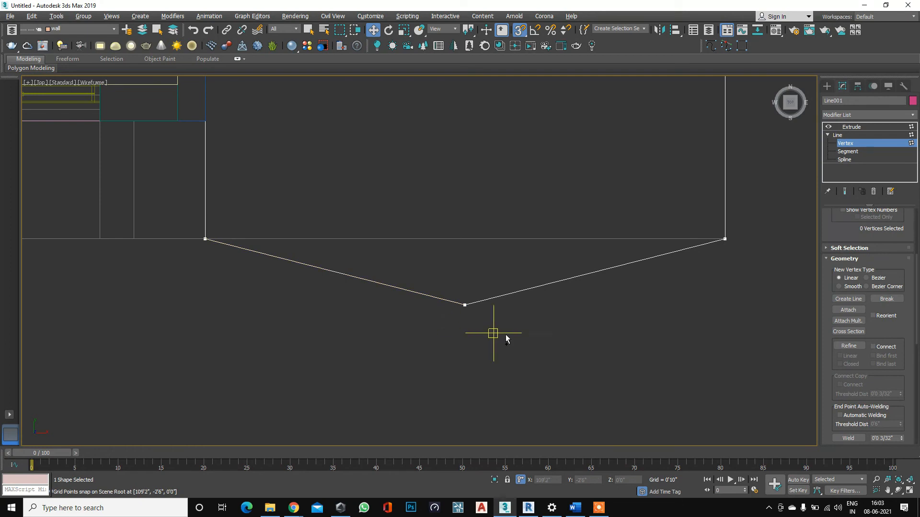
# Try to weld all vertices of the slab outline, and return to its Extrude modifier.
pyautogui.click(464, 304)
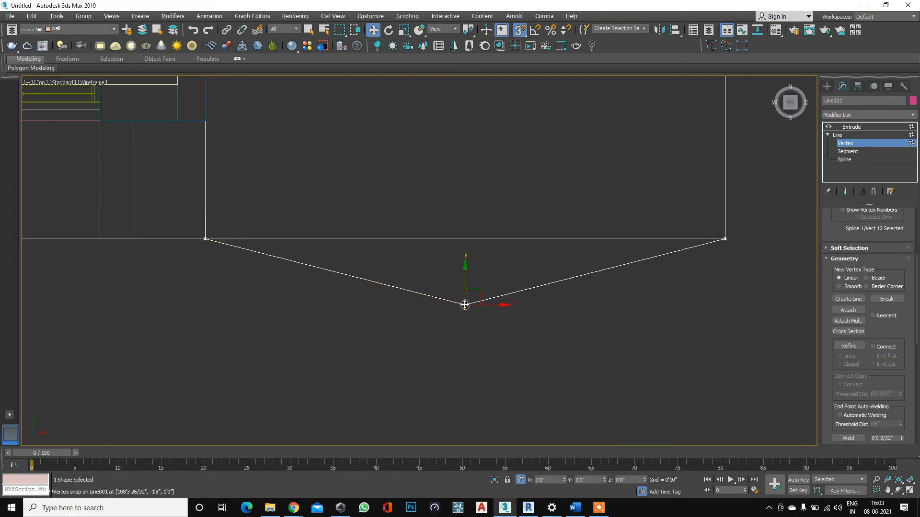
pyautogui.click(532, 338)
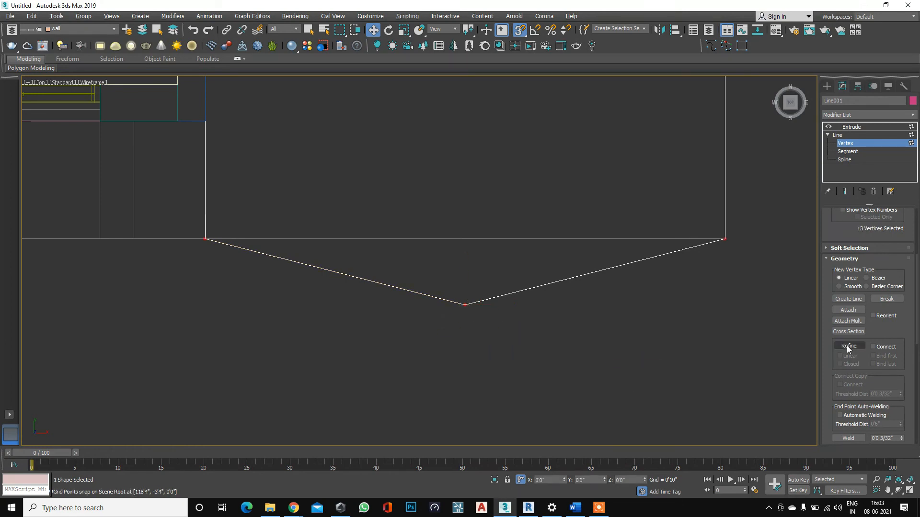
pyautogui.scroll(-2, 869, 352)
pyautogui.click(853, 382)
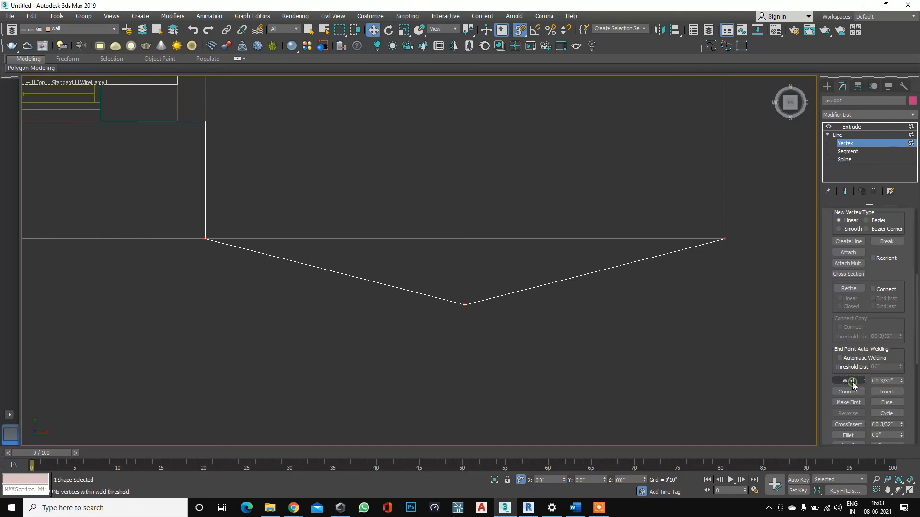
pyautogui.click(851, 127)
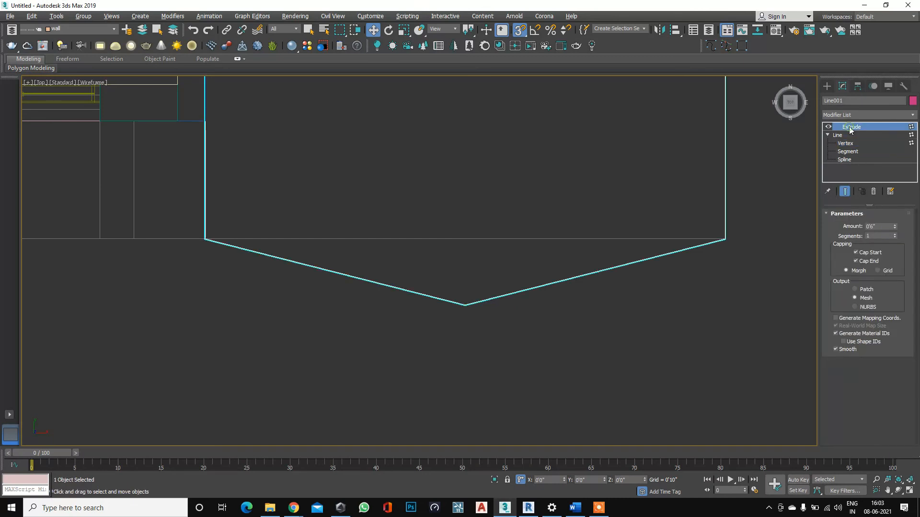
# Shade the model and inspect the slab's reshaped front edge and the house from several angles.
pyautogui.press('F3')
pyautogui.scroll(-5, 285, 316)
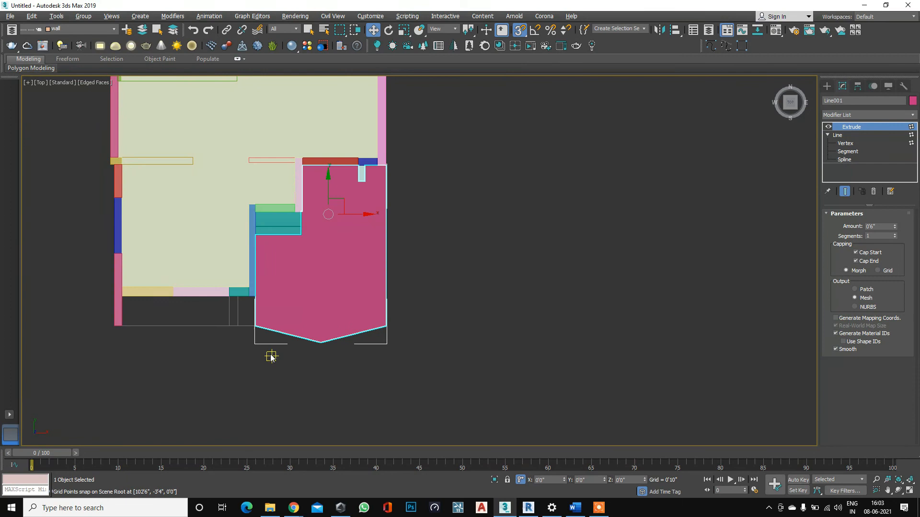
pyautogui.hotkey('ctrl', 'r')
pyautogui.moveTo(456, 357); pyautogui.dragTo(365, 347)
pyautogui.scroll(3, 388, 343)
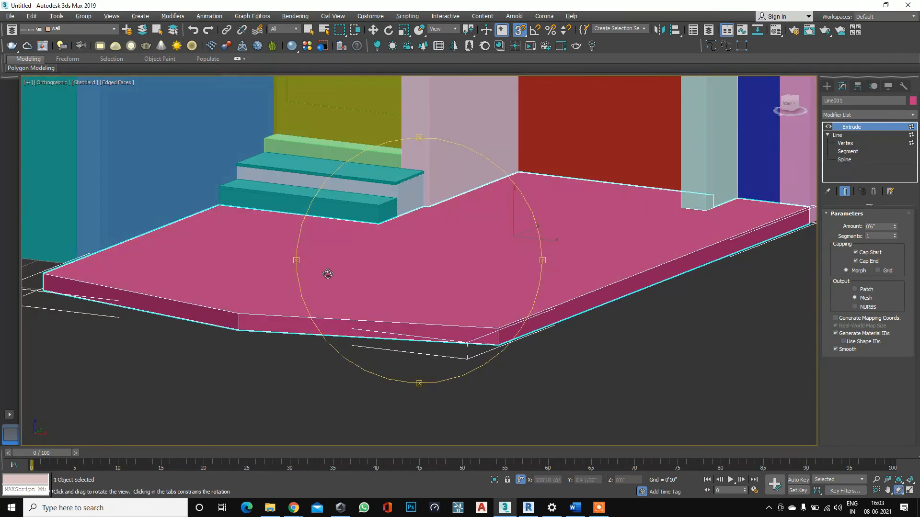
pyautogui.scroll(-3, 329, 273)
pyautogui.scroll(-4, 345, 261)
pyautogui.moveTo(350, 251); pyautogui.dragTo(324, 187)
pyautogui.scroll(4, 325, 186)
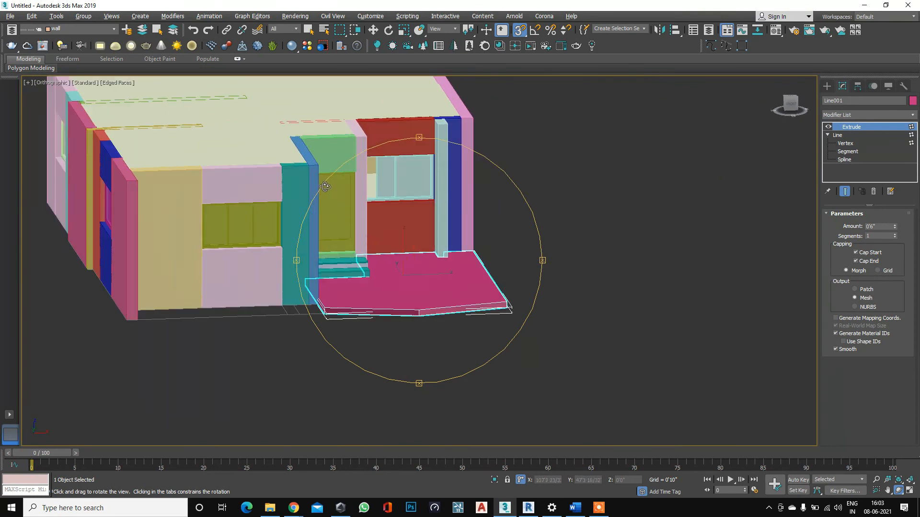
pyautogui.scroll(-1, 347, 211)
pyautogui.scroll(-1, 411, 208)
pyautogui.moveTo(441, 224); pyautogui.dragTo(404, 224)
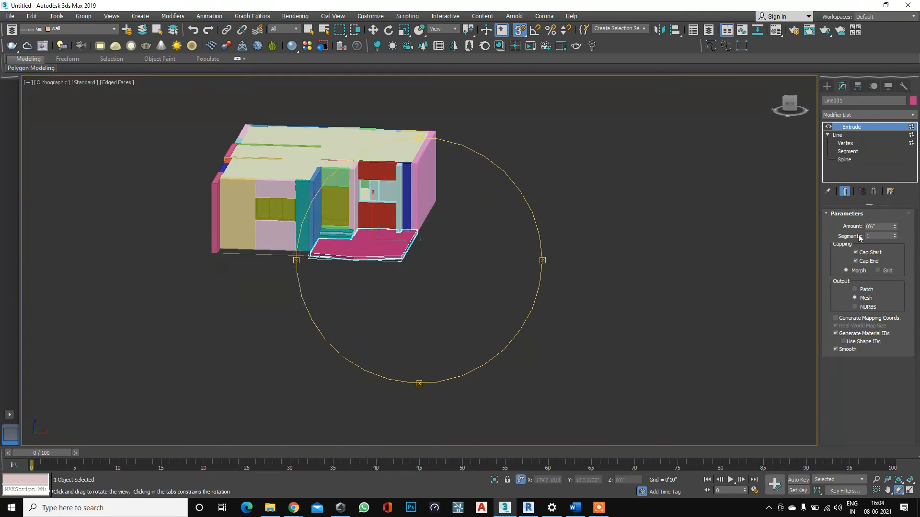
# Look through the modifiers available for the slab and the reference coordinate system options.
pyautogui.click(846, 117)
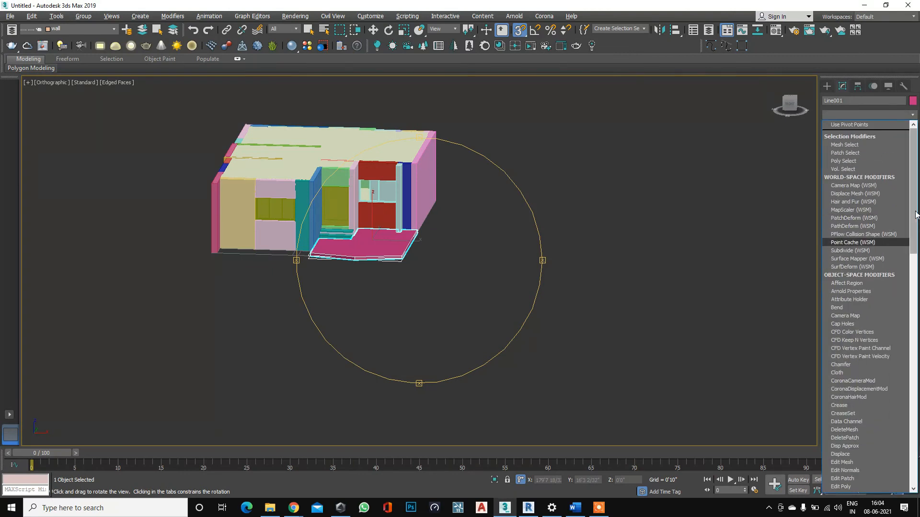
pyautogui.scroll(-20, 896, 245)
pyautogui.scroll(-3, 870, 307)
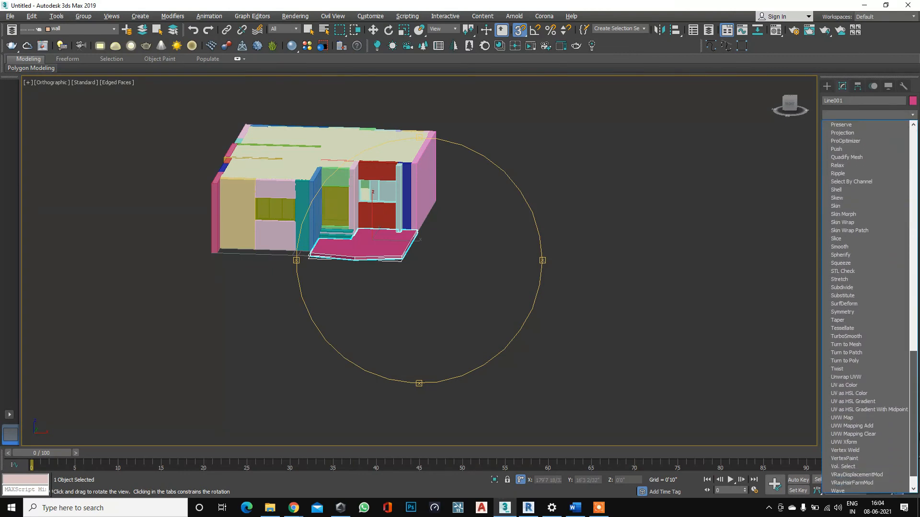
pyautogui.moveTo(918, 433); pyautogui.dragTo(910, 378)
pyautogui.scroll(4, 870, 334)
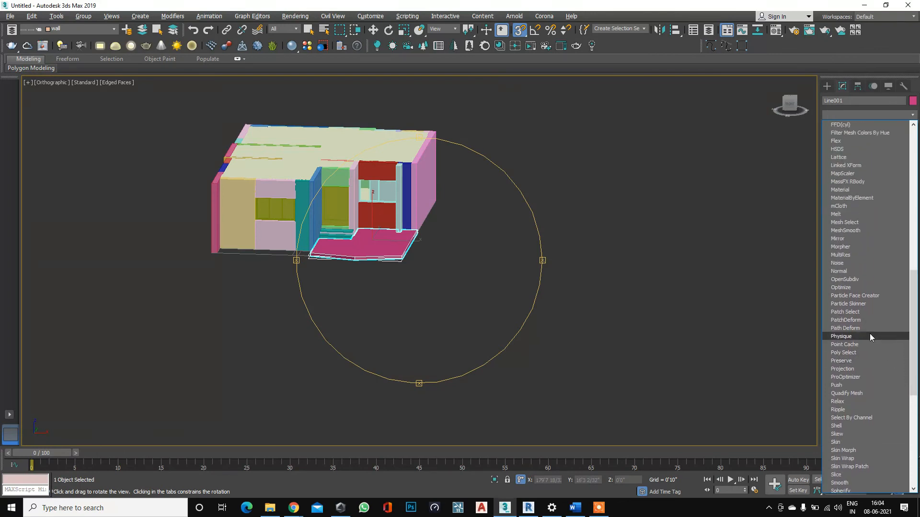
pyautogui.scroll(7, 863, 222)
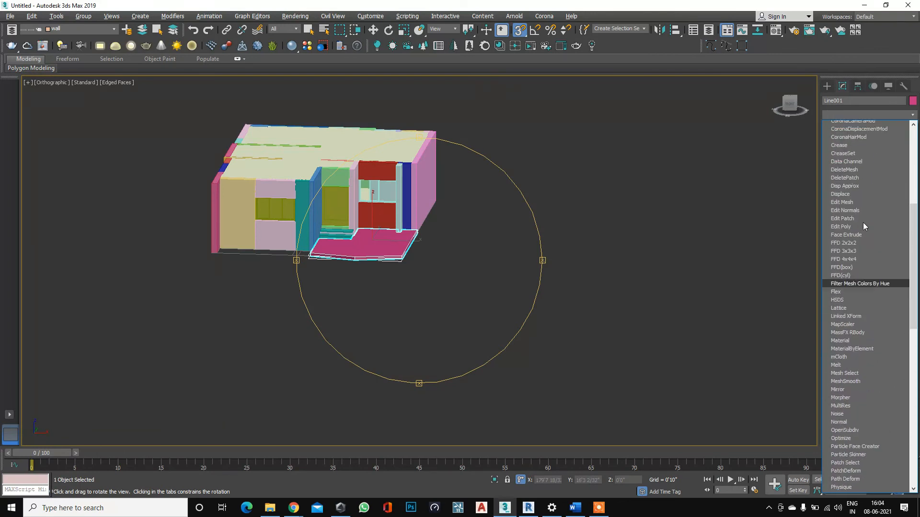
pyautogui.scroll(2, 865, 151)
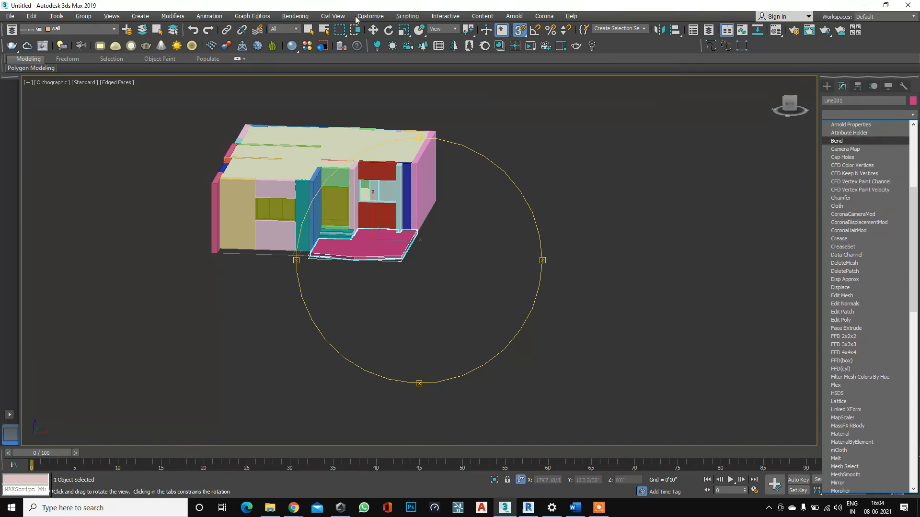
pyautogui.click(439, 30)
pyautogui.click(440, 29)
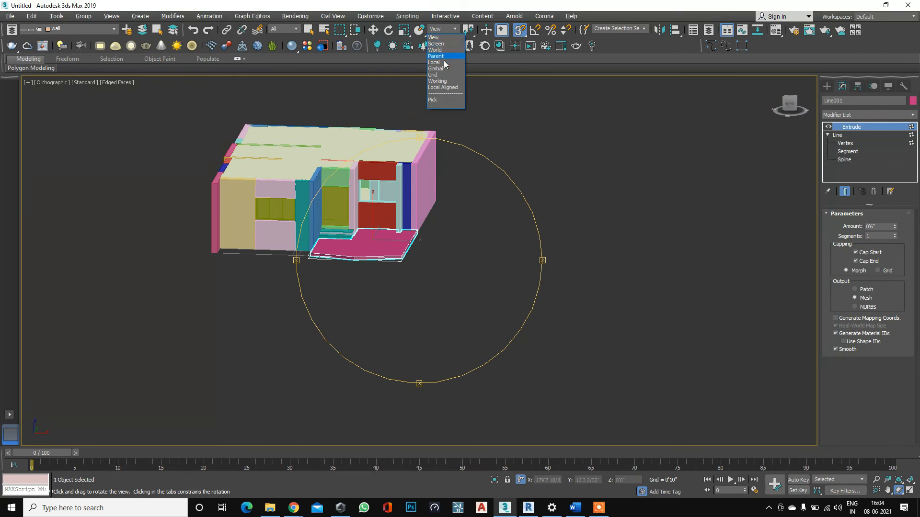
pyautogui.click(437, 29)
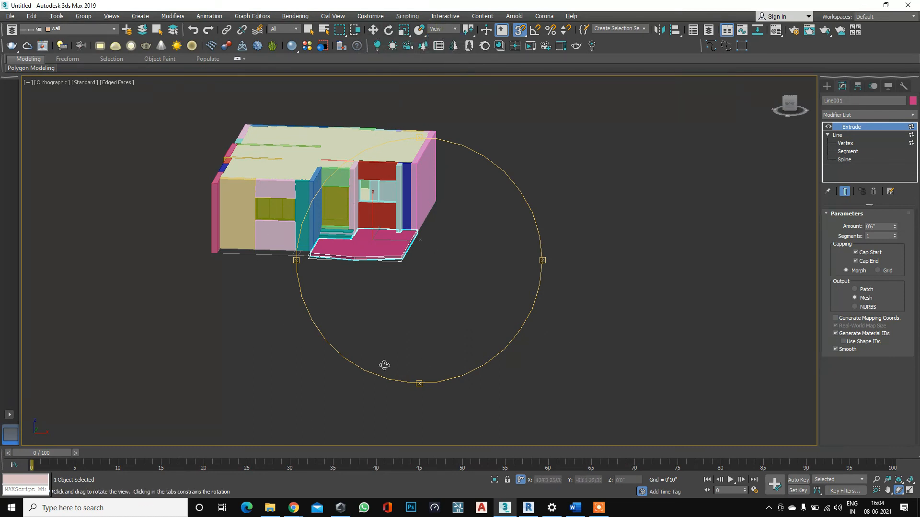
# Switch to the Google Meet call in Chrome and open the in-call messages to read the participants' questions.
pyautogui.moveTo(293, 511)
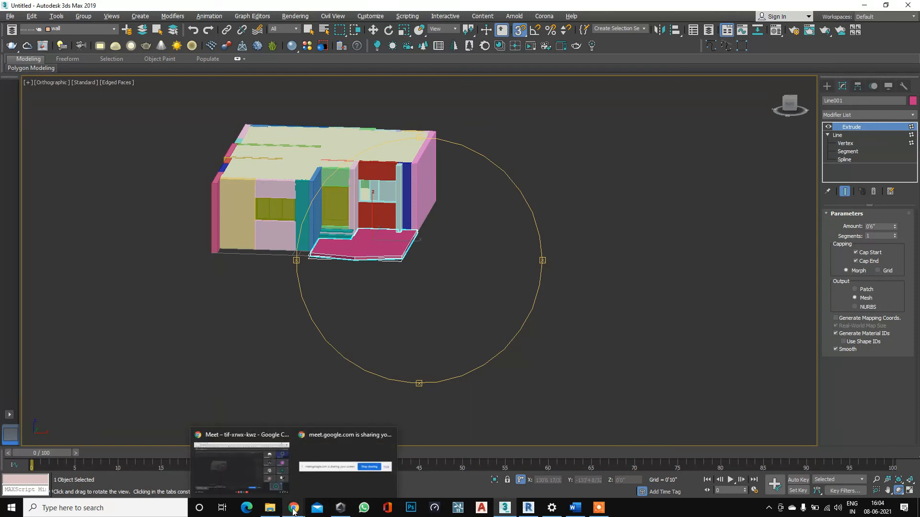
pyautogui.click(240, 485)
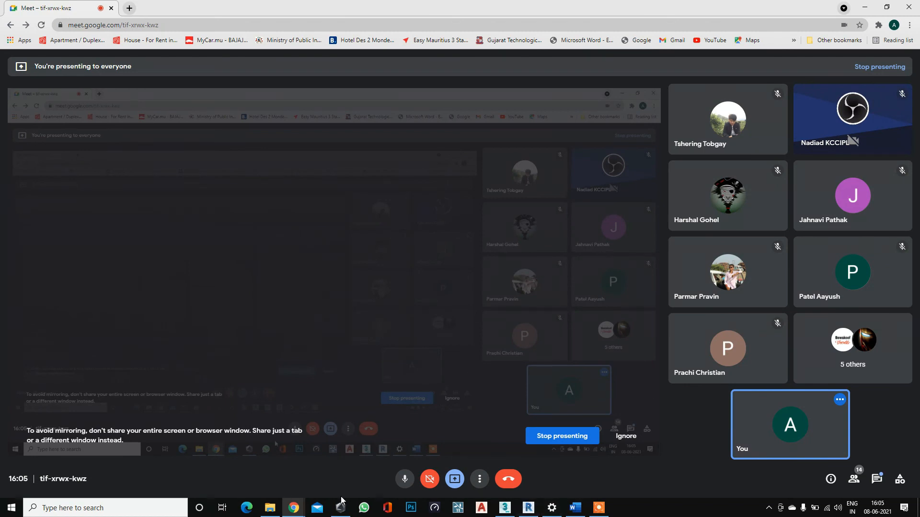
pyautogui.click(269, 508)
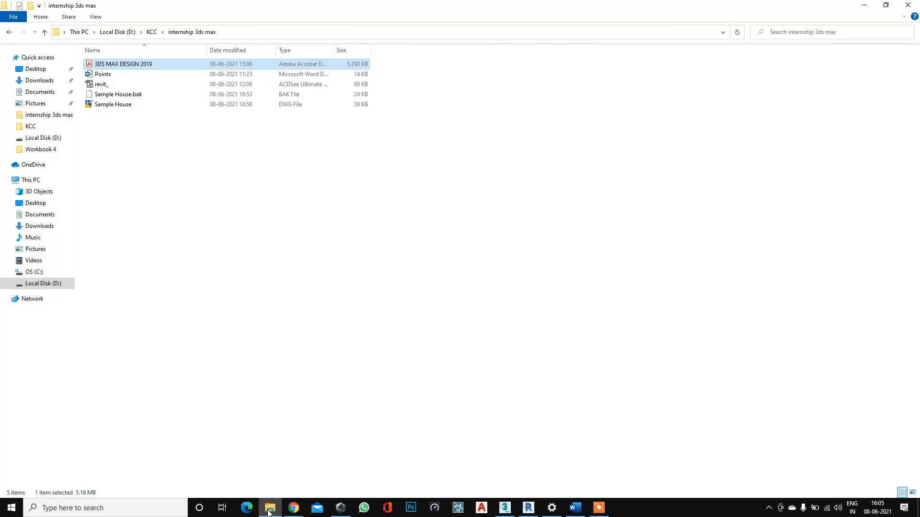
pyautogui.moveTo(290, 509)
pyautogui.click(242, 455)
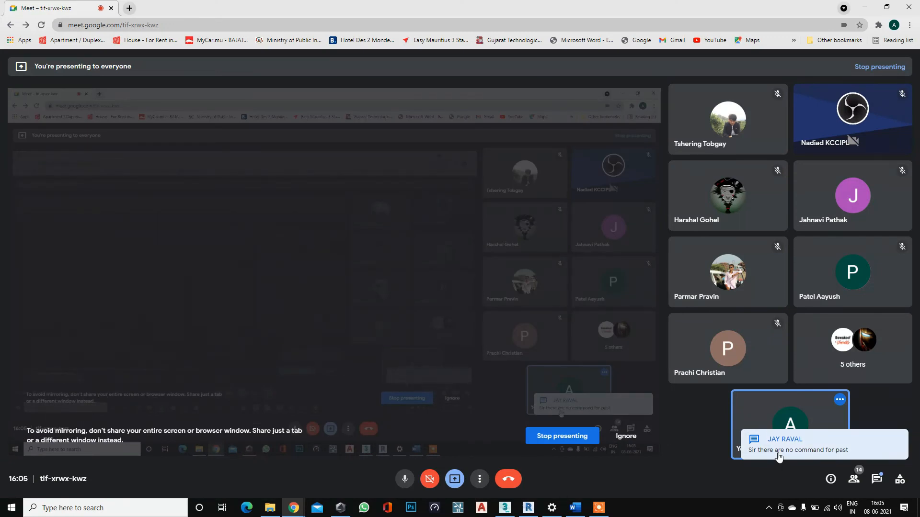
pyautogui.click(877, 480)
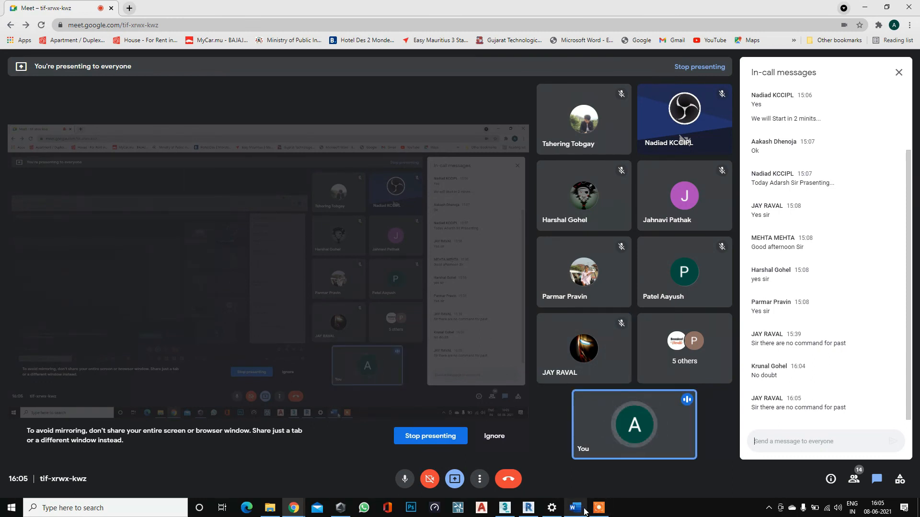
# Return to 3ds Max, view the slab's front edge obliquely from above and activate the Move tool.
pyautogui.click(505, 507)
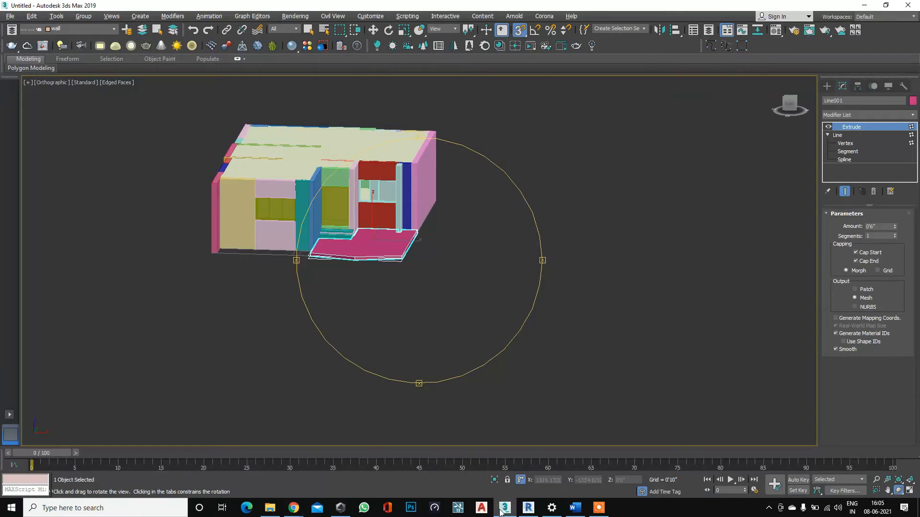
pyautogui.moveTo(356, 274); pyautogui.dragTo(339, 302)
pyautogui.scroll(5, 258, 214)
pyautogui.rightClick(257, 214)
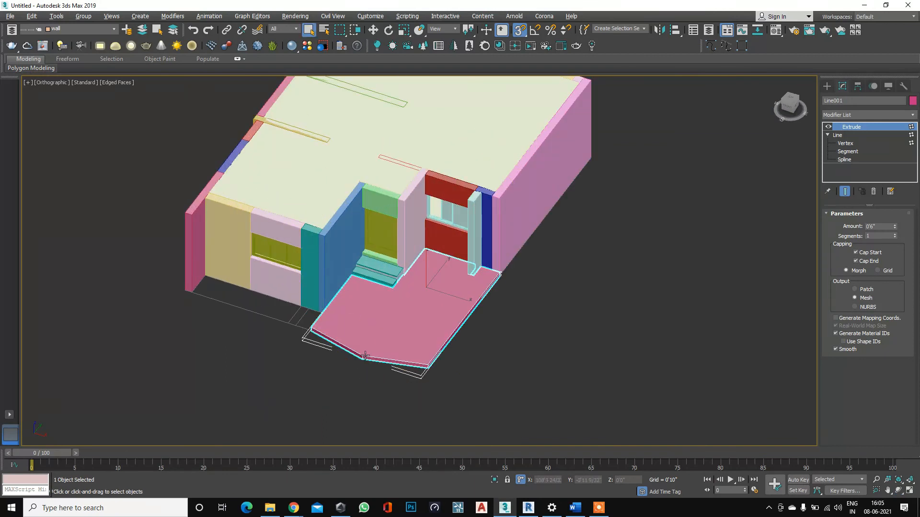
pyautogui.press('w')
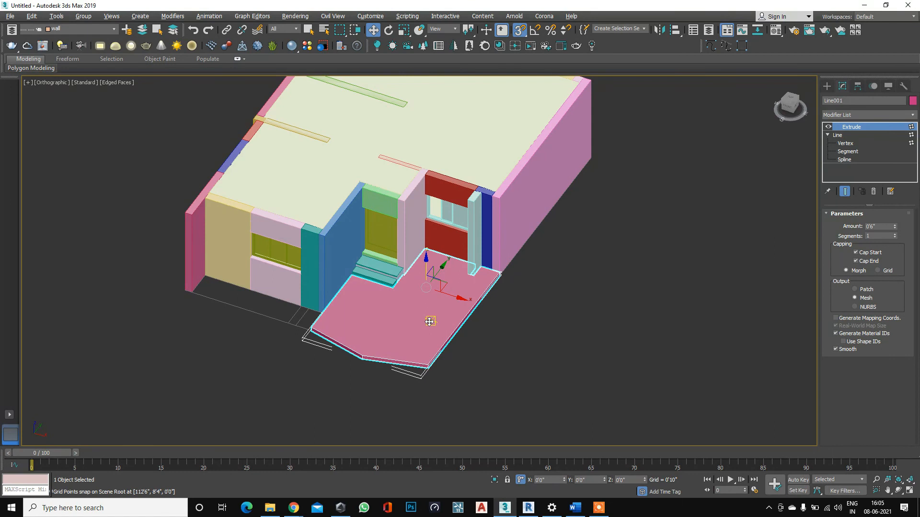
pyautogui.scroll(2, 390, 336)
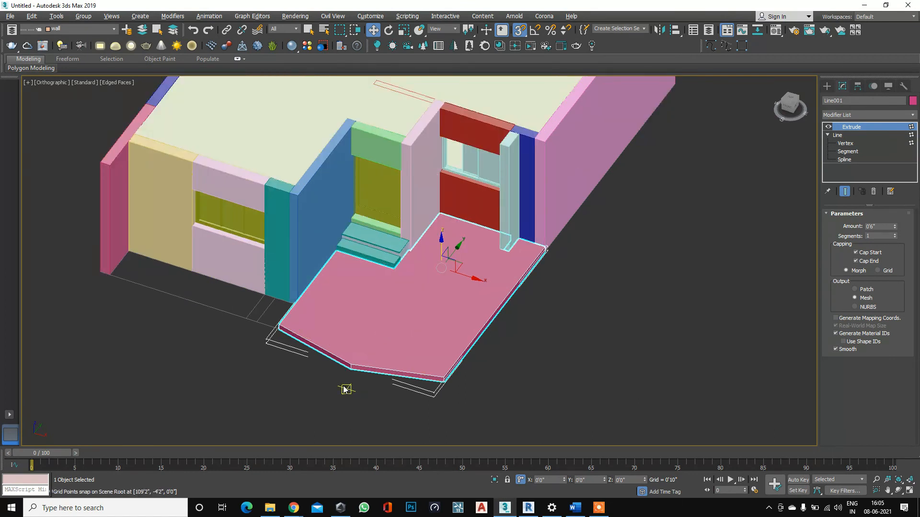
# Clone the entrance slab as an independent copy and, with snapping turned off, raise the copy vertically to roof level above the entrance.
pyautogui.scroll(-2, 359, 360)
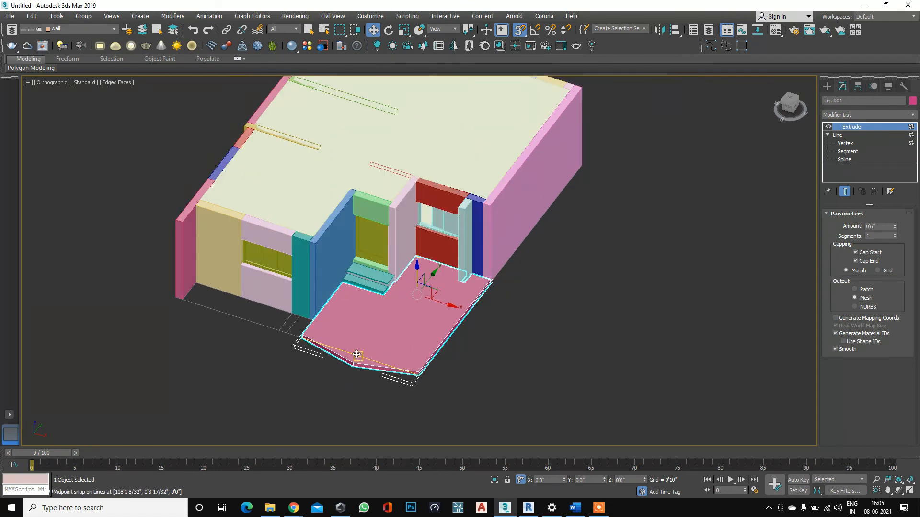
pyautogui.hotkey('ctrl', 'v')
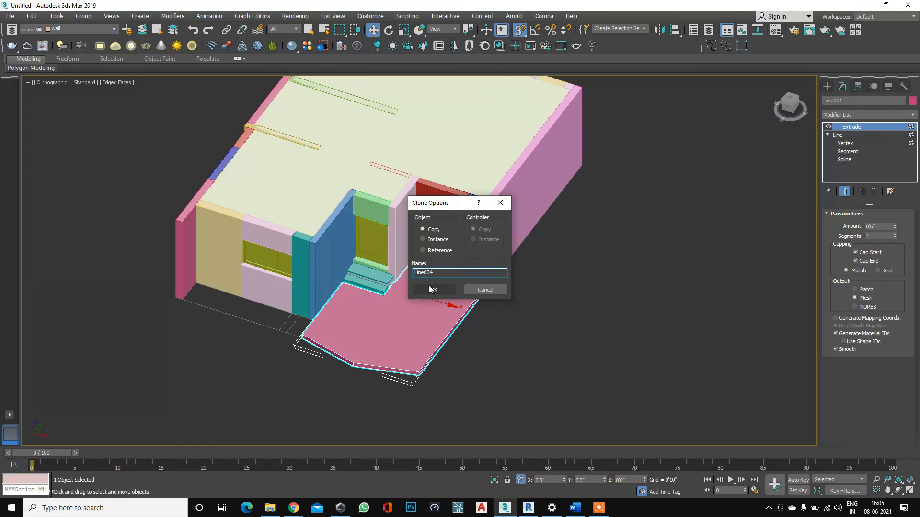
pyautogui.click(430, 288)
pyautogui.moveTo(412, 249)
pyautogui.mouseDown()
pyautogui.moveTo(409, 88)
pyautogui.moveTo(393, 84)
pyautogui.moveTo(447, 275)
pyautogui.mouseUp()
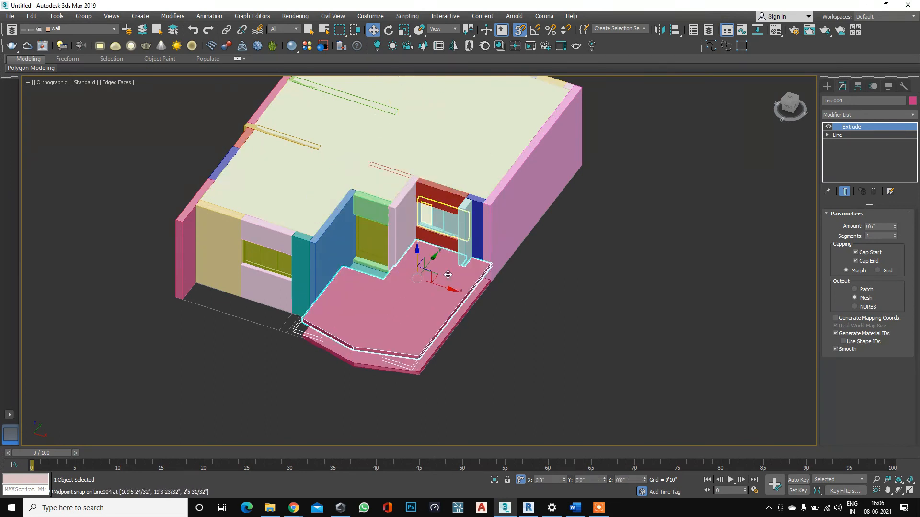
pyautogui.hotkey('ctrl', 'z')
pyautogui.click(519, 30)
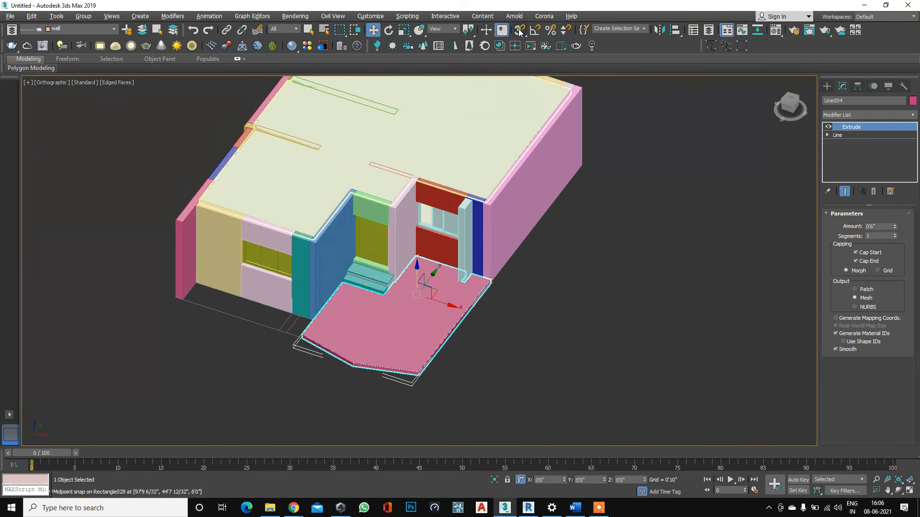
pyautogui.moveTo(418, 282); pyautogui.dragTo(425, 168)
# Examine the raised slab copy over the entrance and its position relative to the roof and walls.
pyautogui.scroll(4, 423, 241)
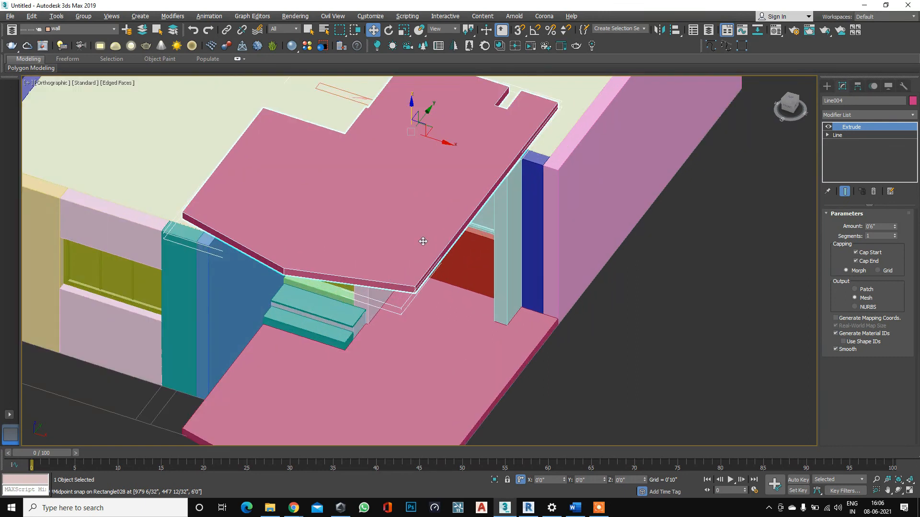
pyautogui.scroll(-4, 421, 240)
pyautogui.scroll(3, 413, 230)
pyautogui.scroll(-3, 398, 200)
pyautogui.scroll(3, 420, 197)
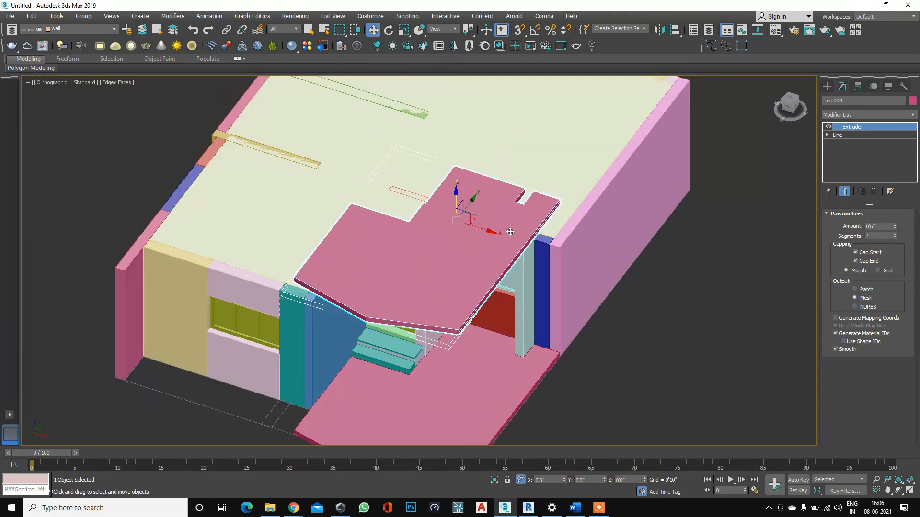
pyautogui.scroll(-4, 428, 404)
pyautogui.scroll(3, 398, 379)
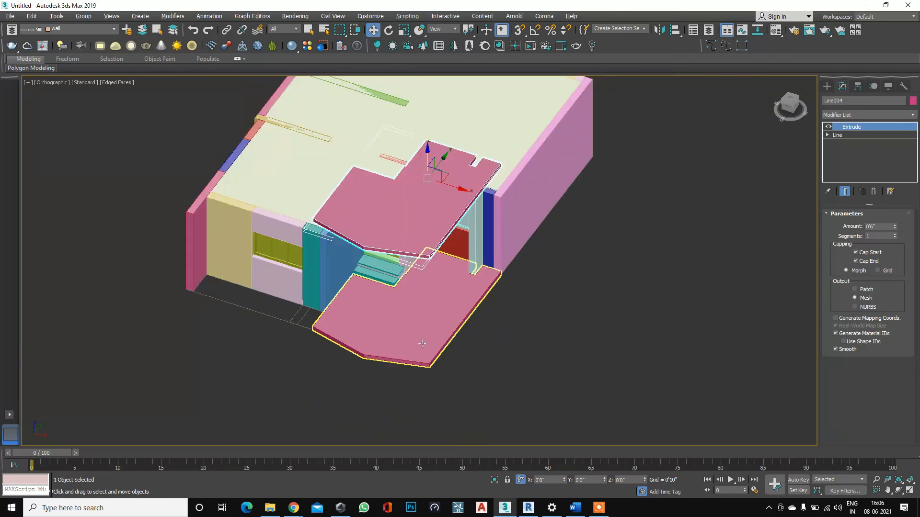
pyautogui.scroll(2, 372, 239)
pyautogui.scroll(-4, 372, 239)
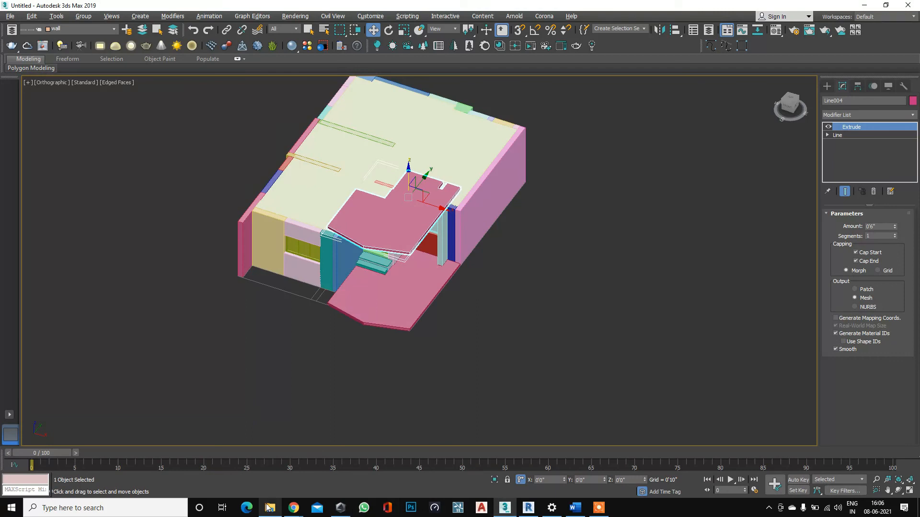
# Switch to the Google Meet call in Chrome and read the participants' new questions in the in-call messages.
pyautogui.moveTo(294, 508)
pyautogui.click(258, 467)
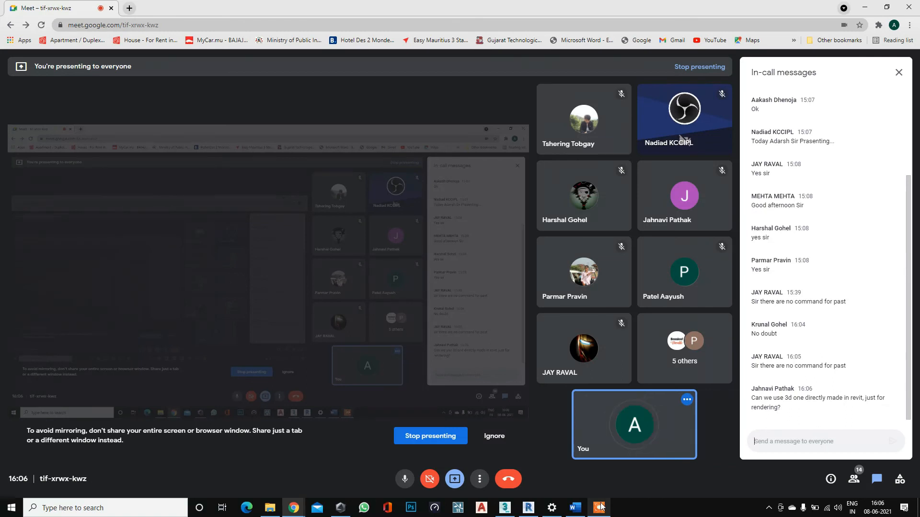
pyautogui.moveTo(602, 508)
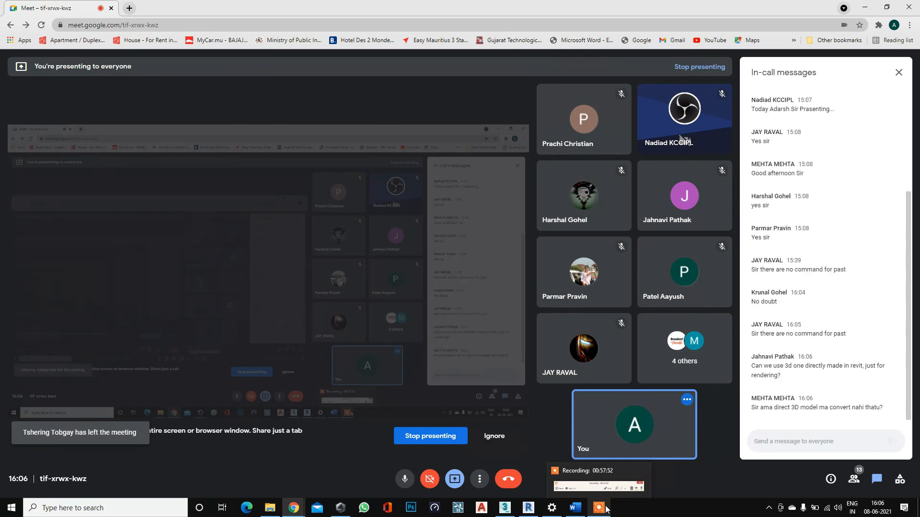
pyautogui.moveTo(504, 512)
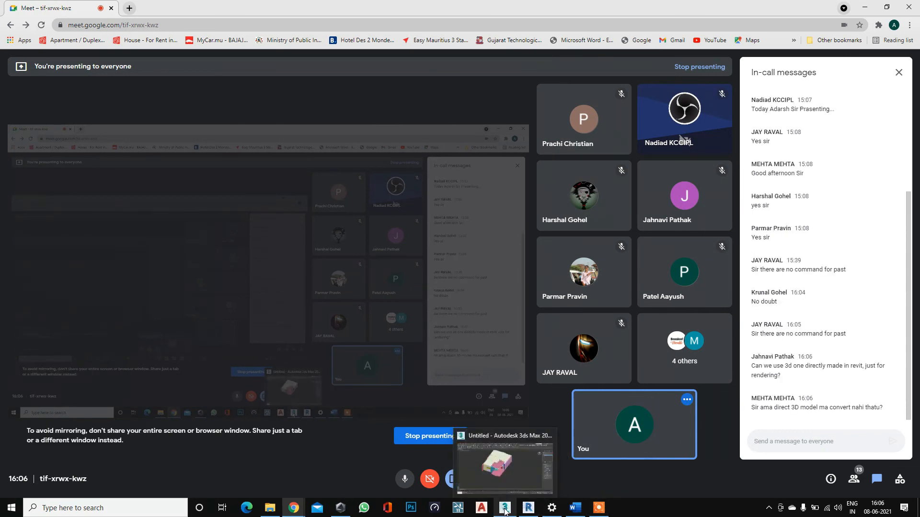
# Switch to File Explorer and view the revit_ render image from the internship 3ds max folder.
pyautogui.click(865, 7)
pyautogui.click(863, 8)
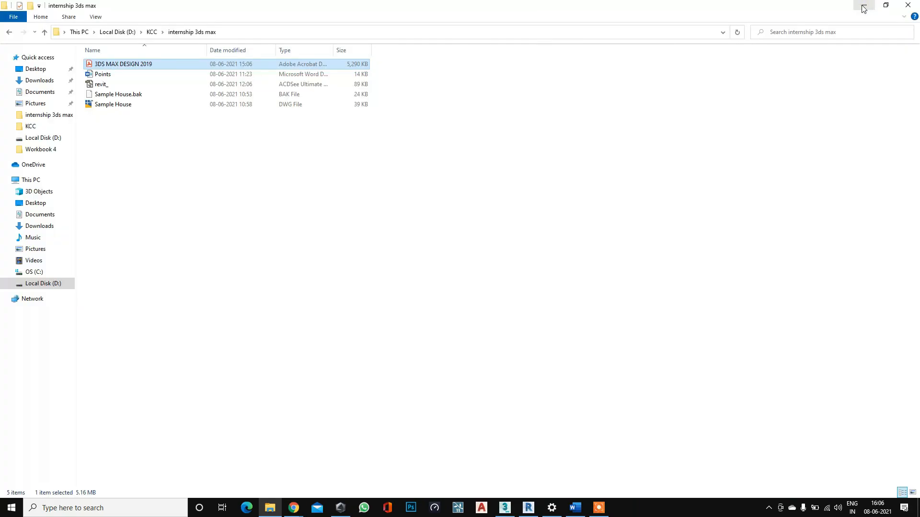
pyautogui.click(98, 86)
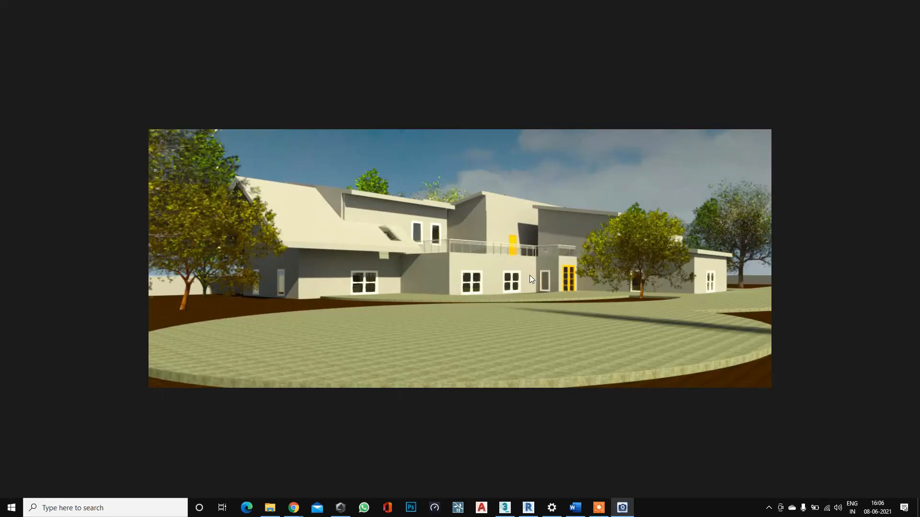
pyautogui.press('Escape')
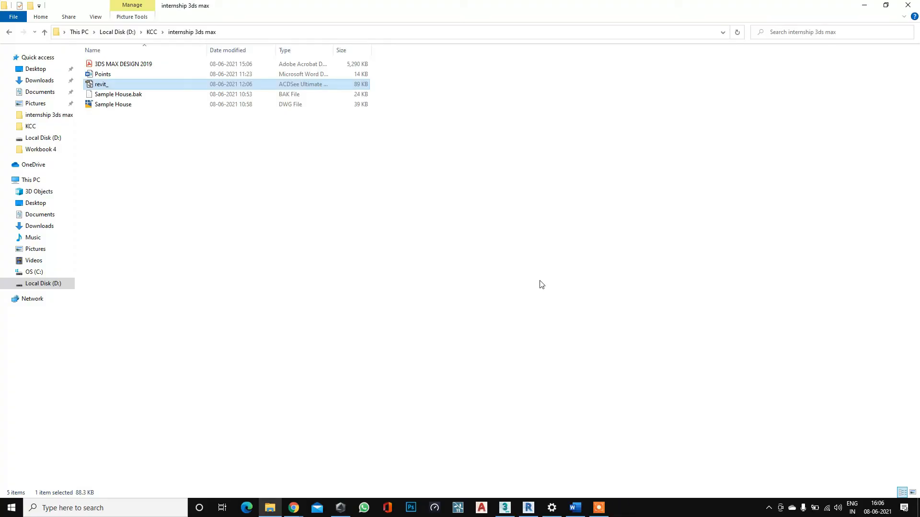
# Open the Workbook 4 folder inside KCC and view its rendered house images in sequence, starting with F 1.
pyautogui.click(45, 34)
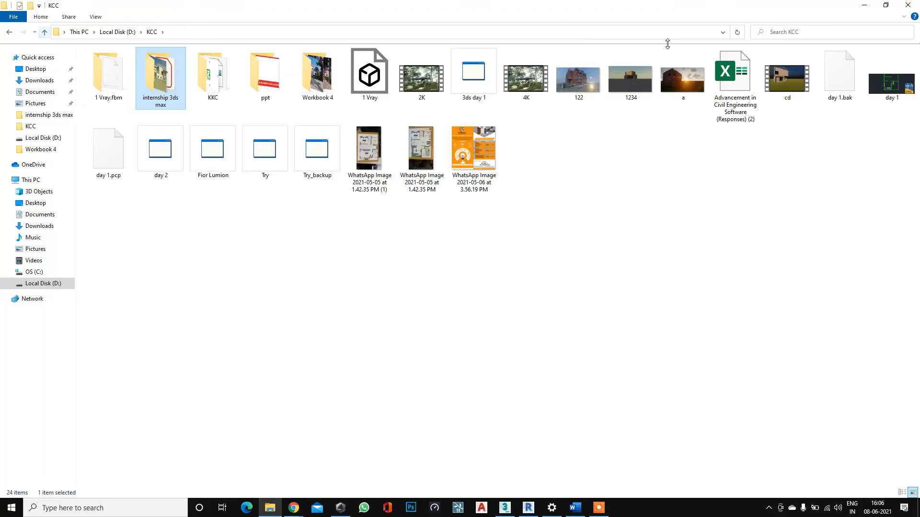
pyautogui.doubleClick(316, 91)
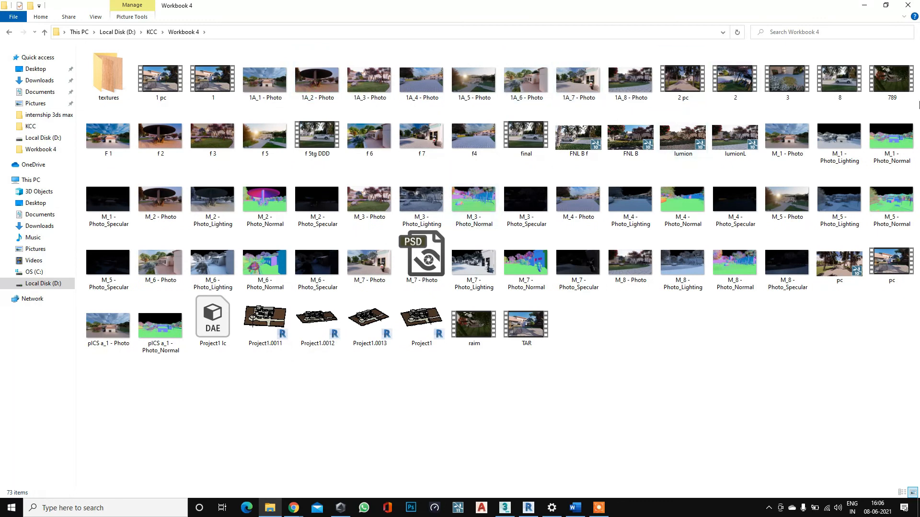
pyautogui.doubleClick(106, 136)
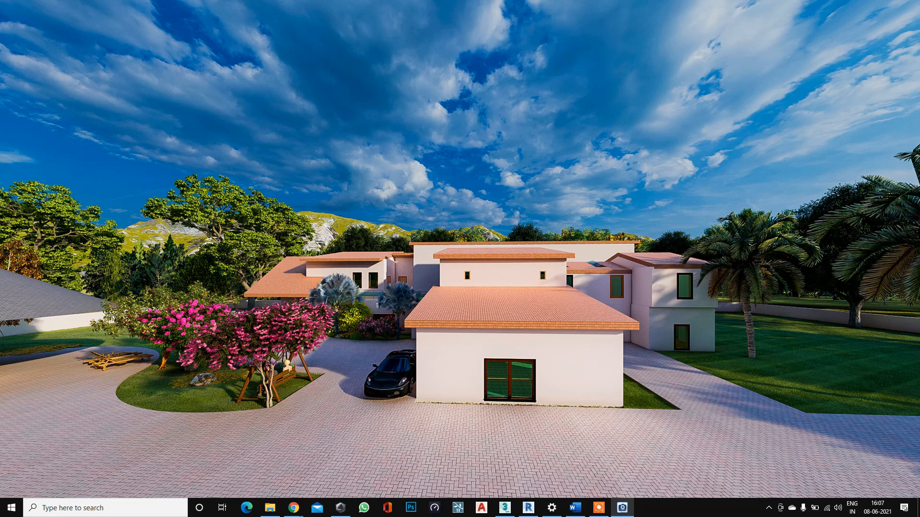
pyautogui.press('Right')
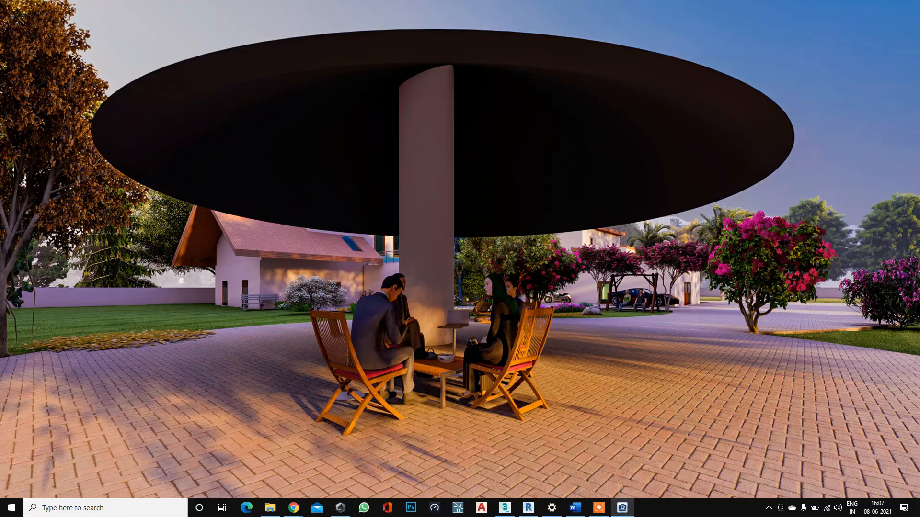
pyautogui.press('Right')
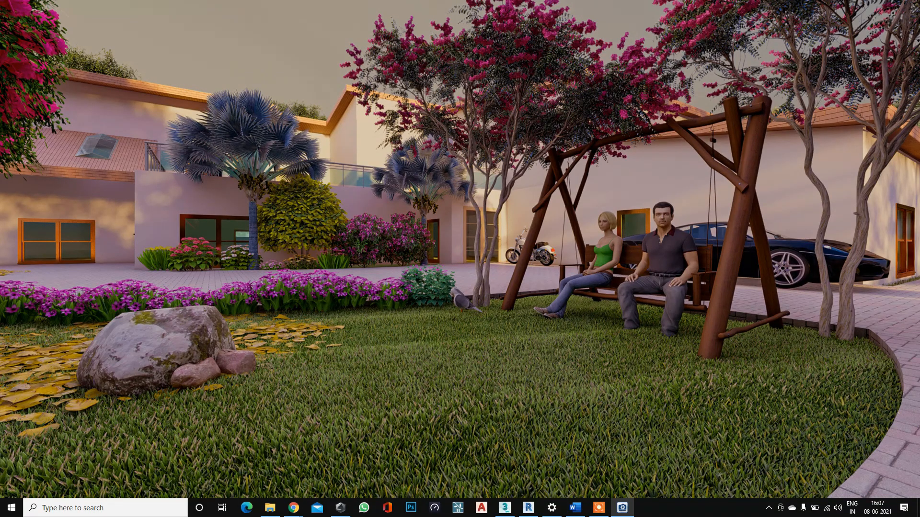
pyautogui.press('Right')
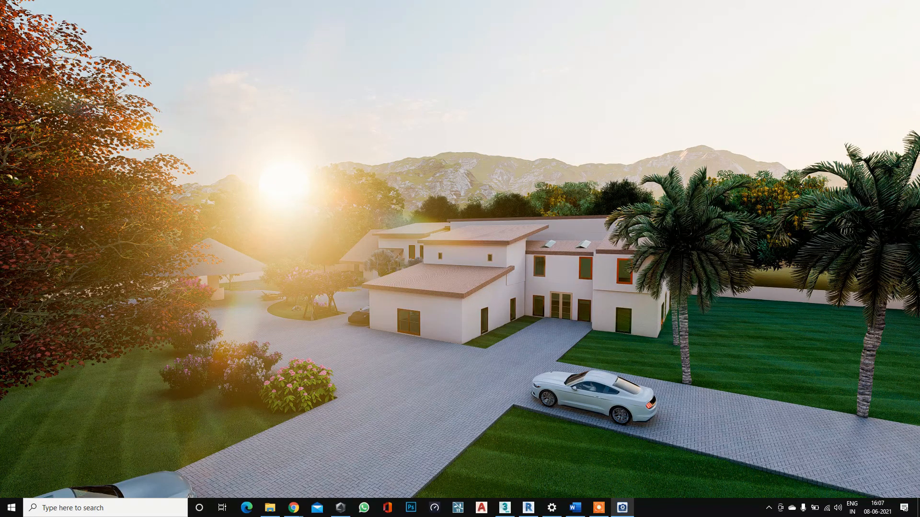
pyautogui.press('Right')
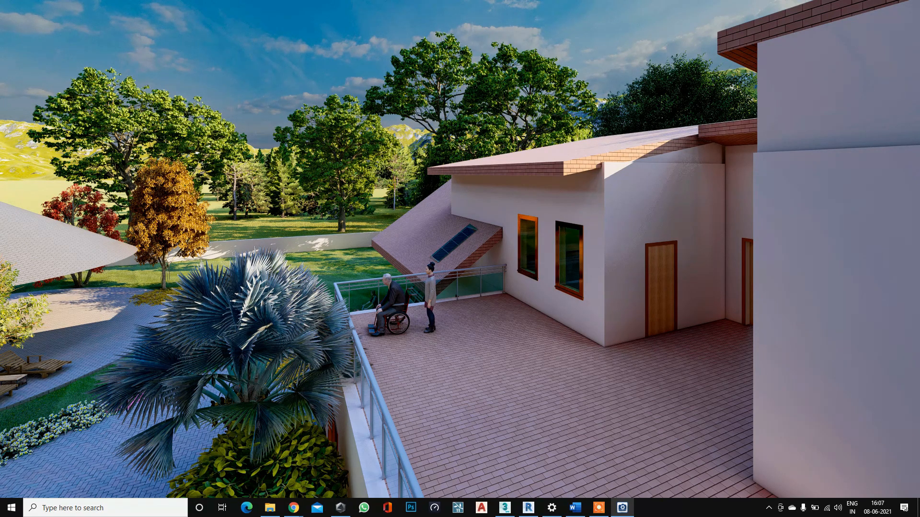
pyautogui.press('Right')
pyautogui.hotkey('alt', 'F4')
# Return to the Google Meet call in Chrome and read back through the in-call messages to the latest replies.
pyautogui.click(262, 467)
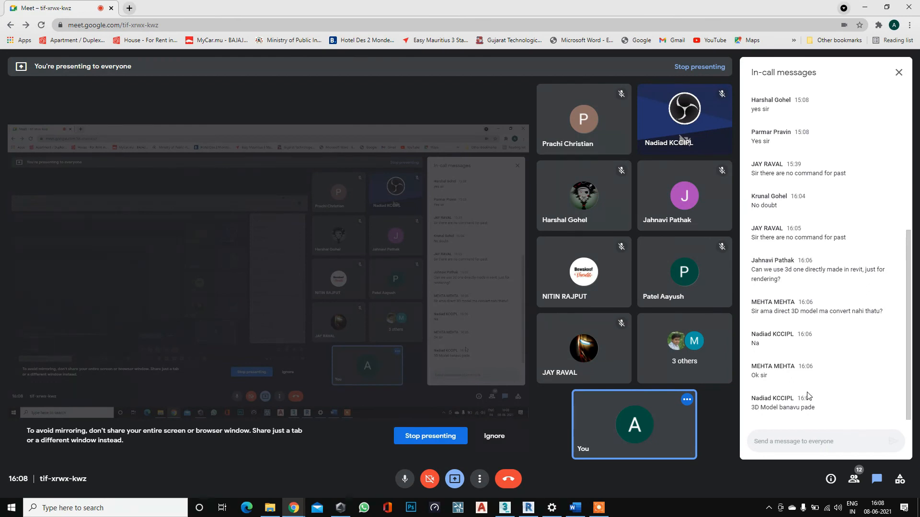
pyautogui.scroll(1, 809, 396)
pyautogui.scroll(1, 808, 394)
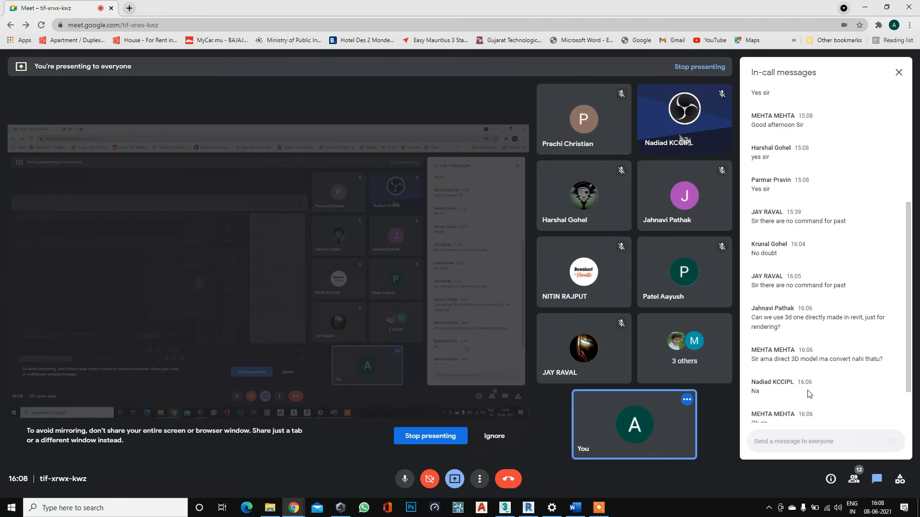
pyautogui.scroll(-1, 808, 394)
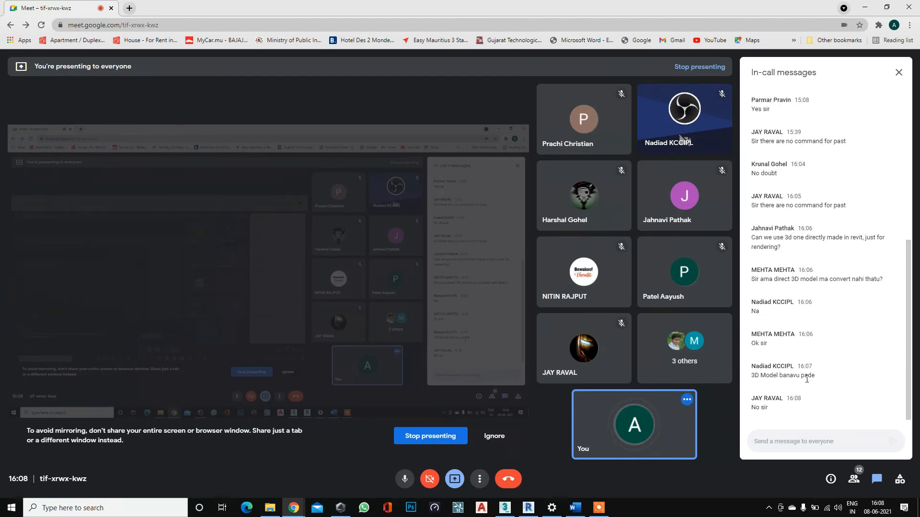